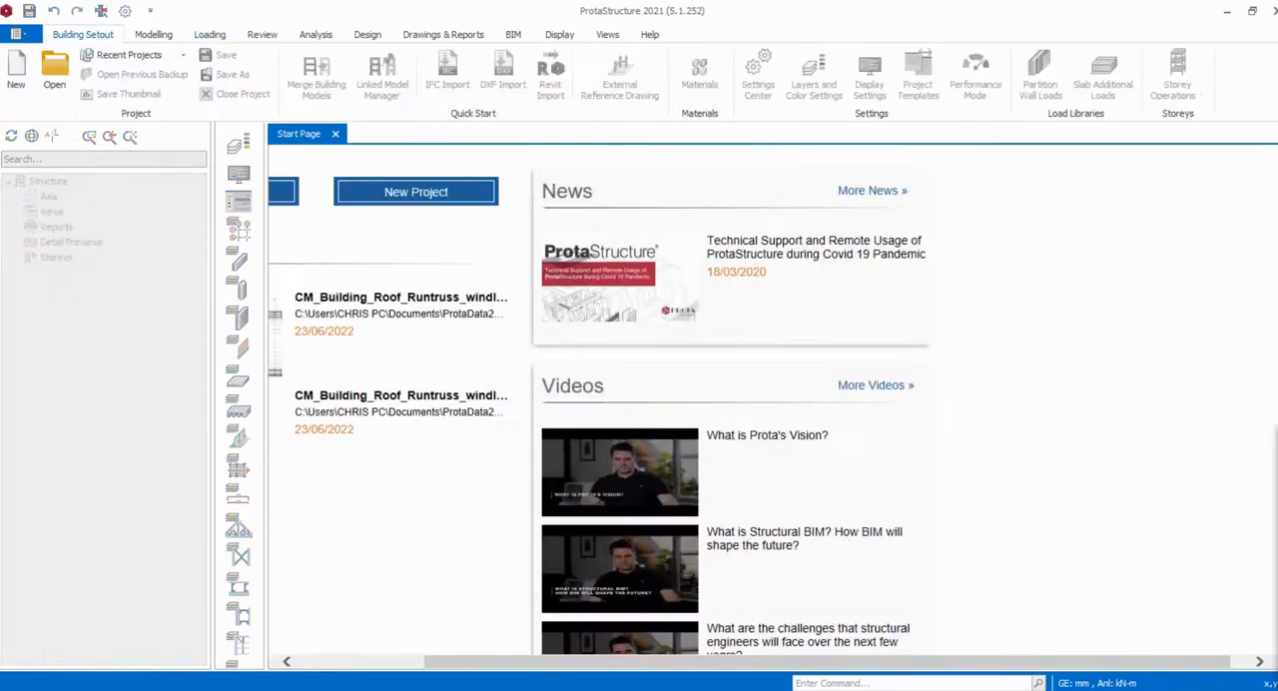
- Review the building rendering in shopping mall.pdf and the floor plan in shopping mall - Copy.pdf in Acrobat Reader, and return to ProtaStructure
{"action": "mouse_move", "coordinate": [634, 687]}
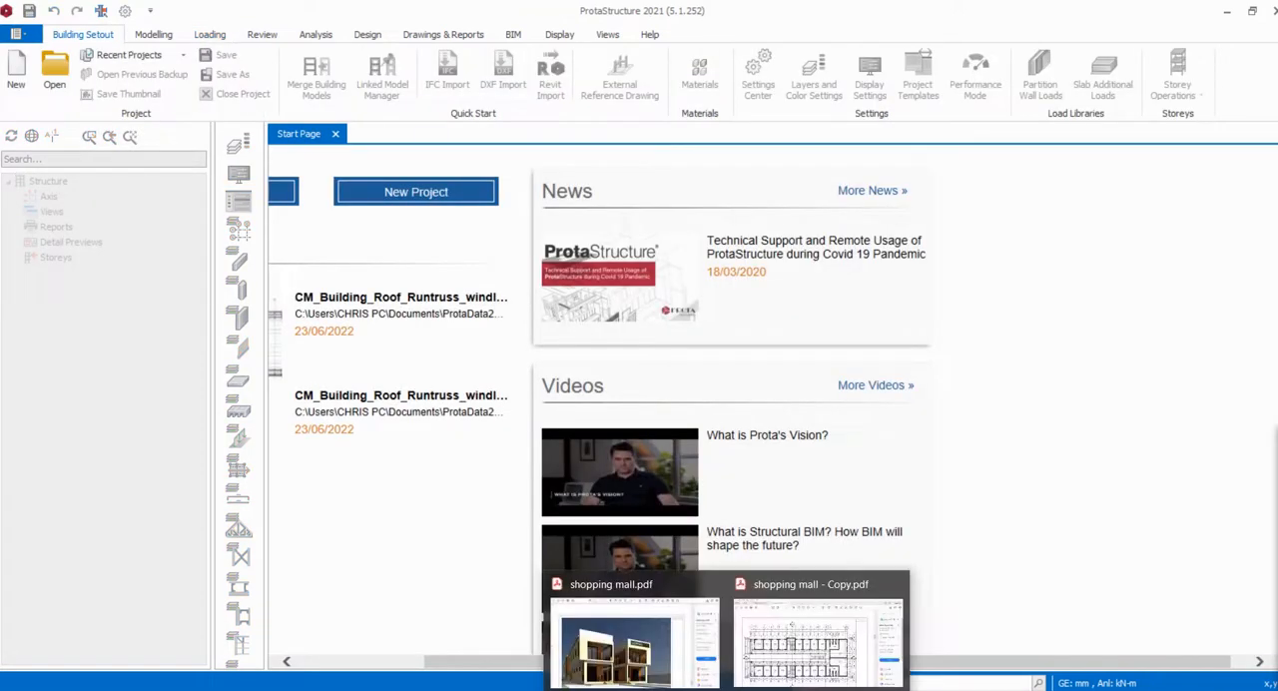
{"action": "left_click", "coordinate": [634, 654]}
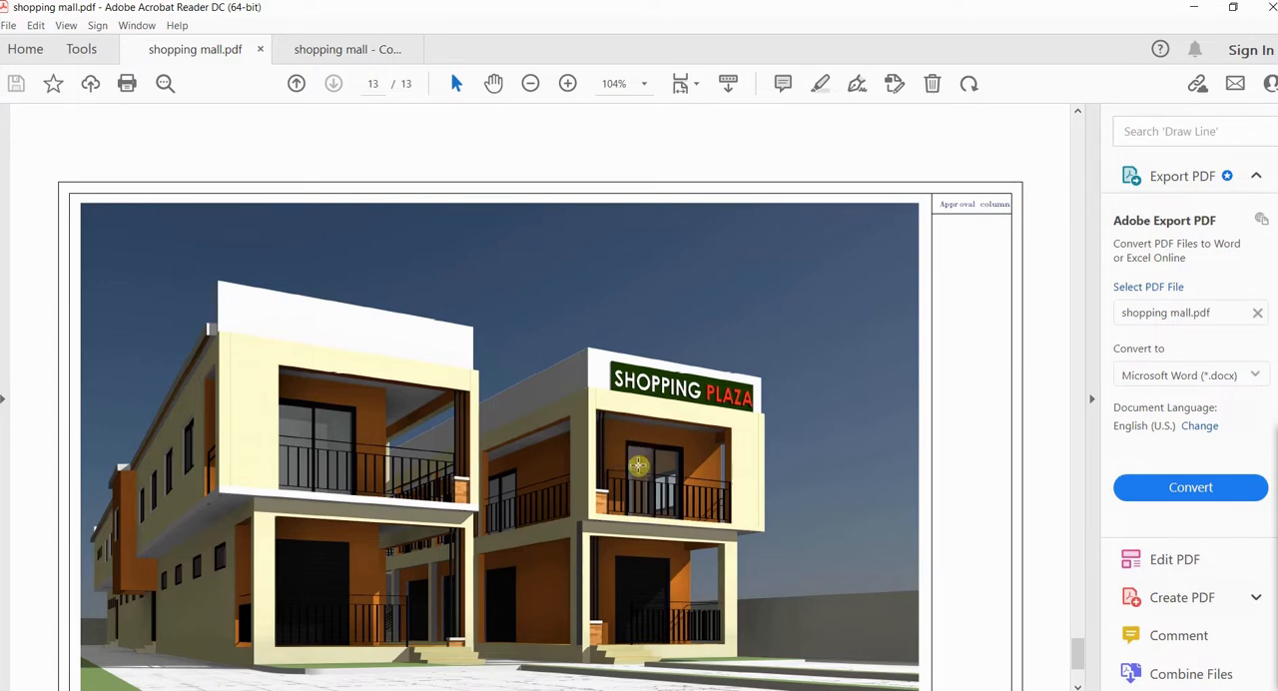
{"action": "mouse_move", "coordinate": [729, 689]}
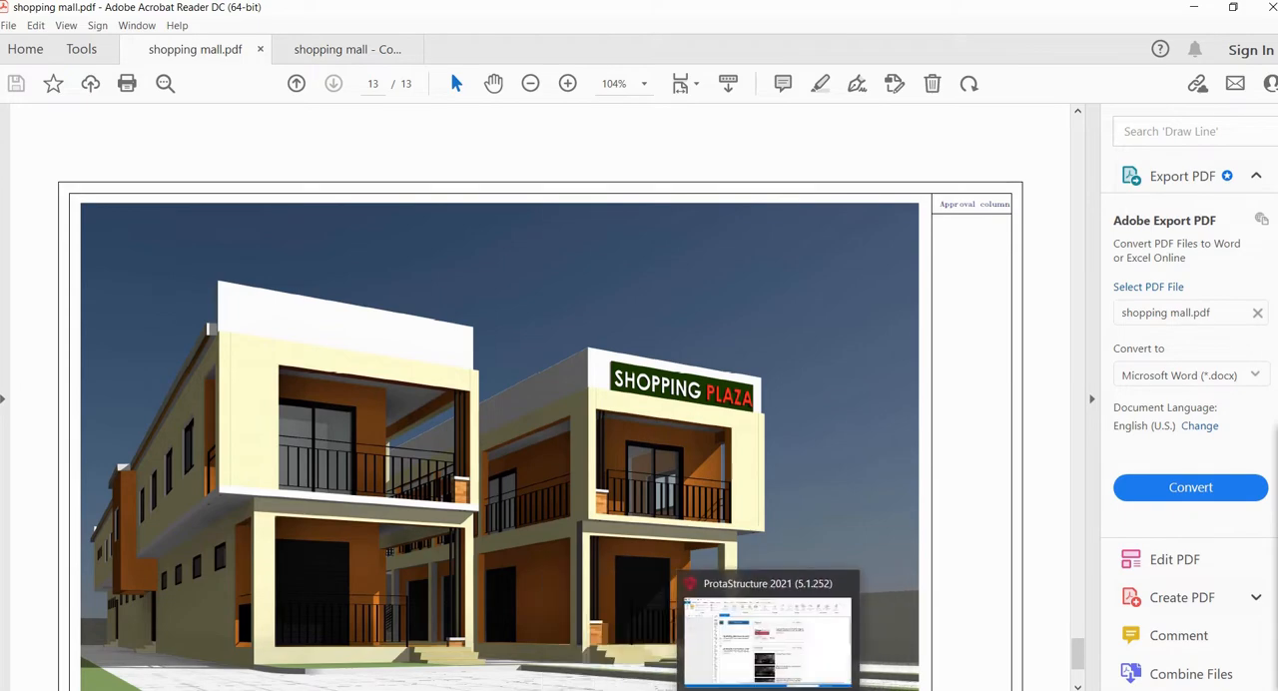
{"action": "left_click", "coordinate": [767, 689]}
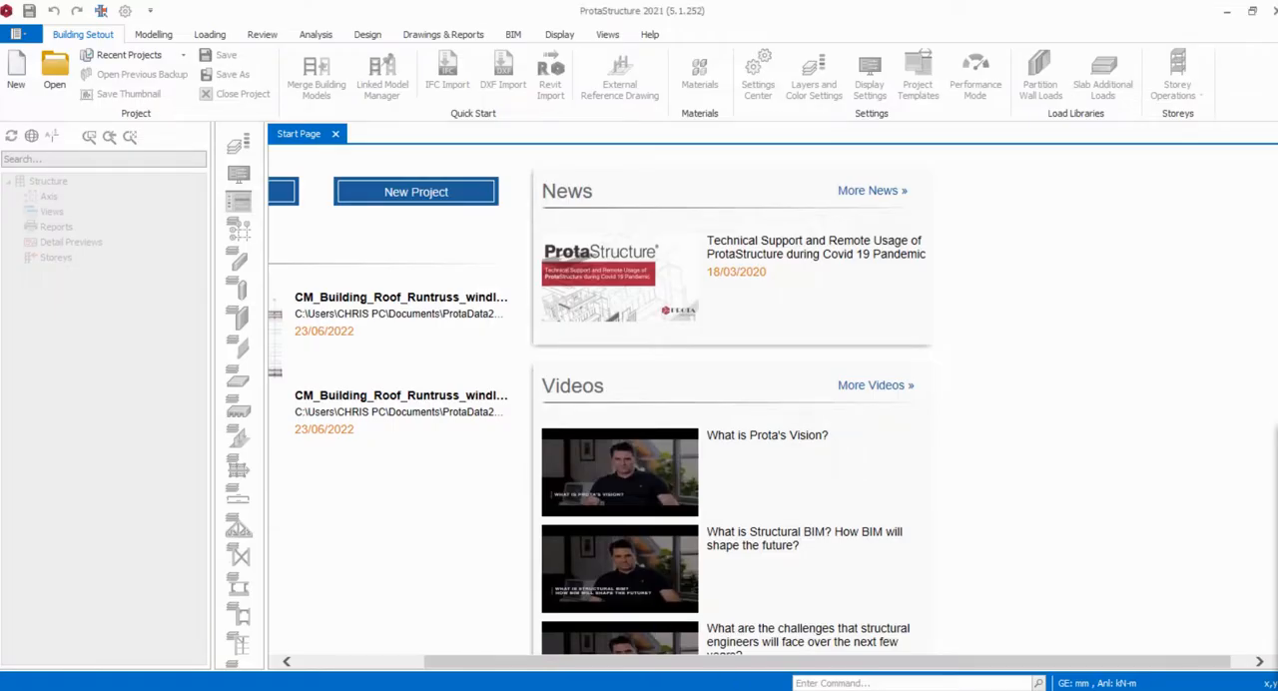
{"action": "mouse_move", "coordinate": [728, 689]}
{"action": "left_click", "coordinate": [784, 659]}
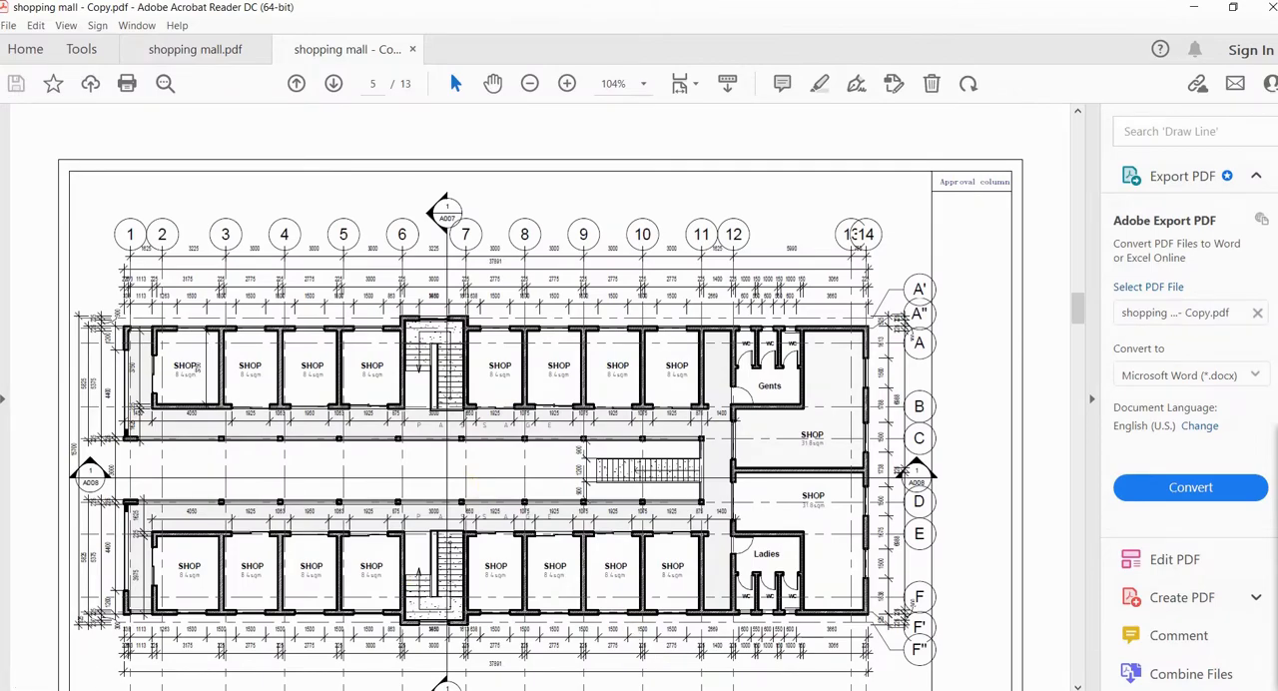
{"action": "left_click", "coordinate": [767, 690]}
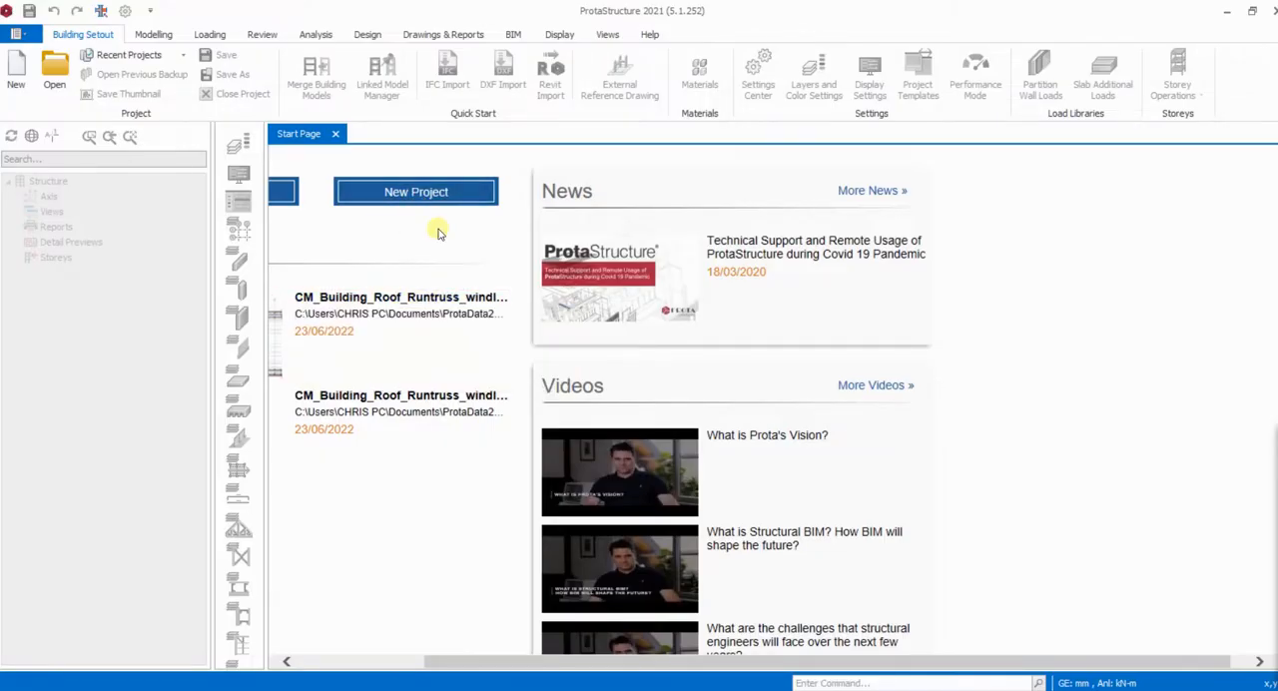
- Create a new project with the code Shopping_Plaza from the UK (BS8110) template
{"action": "left_click", "coordinate": [414, 195]}
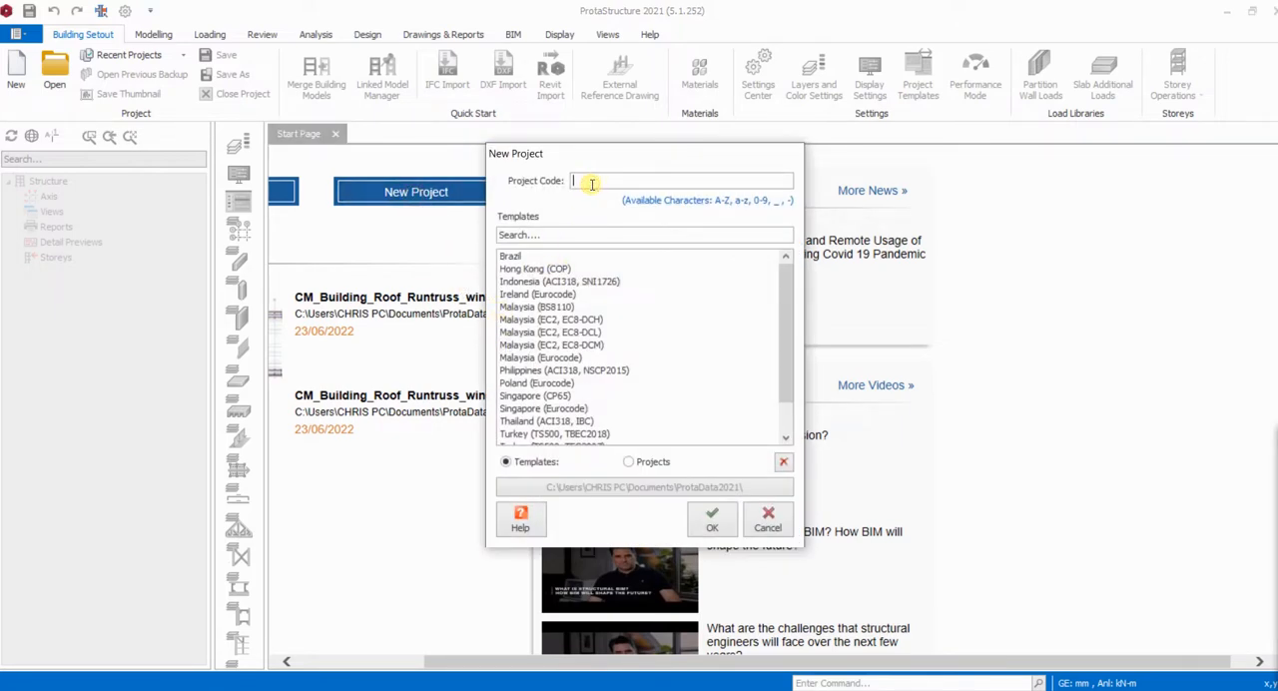
{"action": "type", "text": "Shopping"}
{"action": "type", "text": "_Plaza"}
{"action": "left_click", "coordinate": [581, 335]}
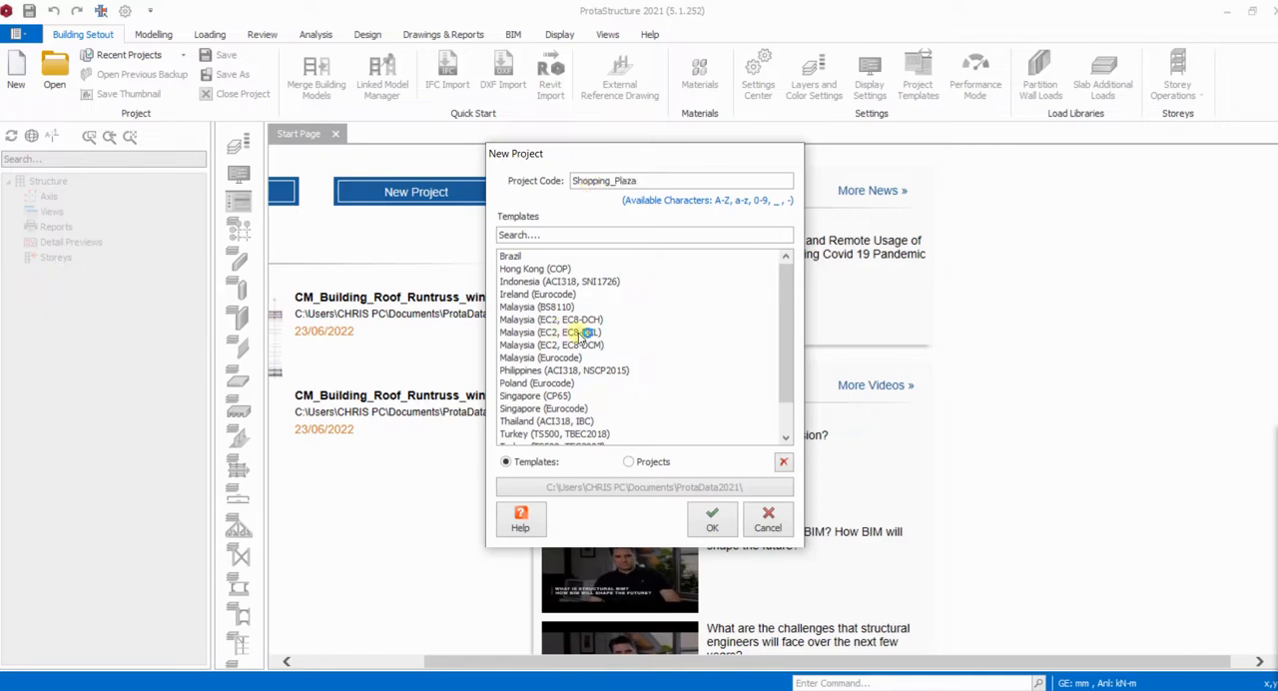
{"action": "scroll", "coordinate": [581, 335], "scroll_direction": "down", "scroll_amount": 1}
{"action": "left_click", "coordinate": [525, 421]}
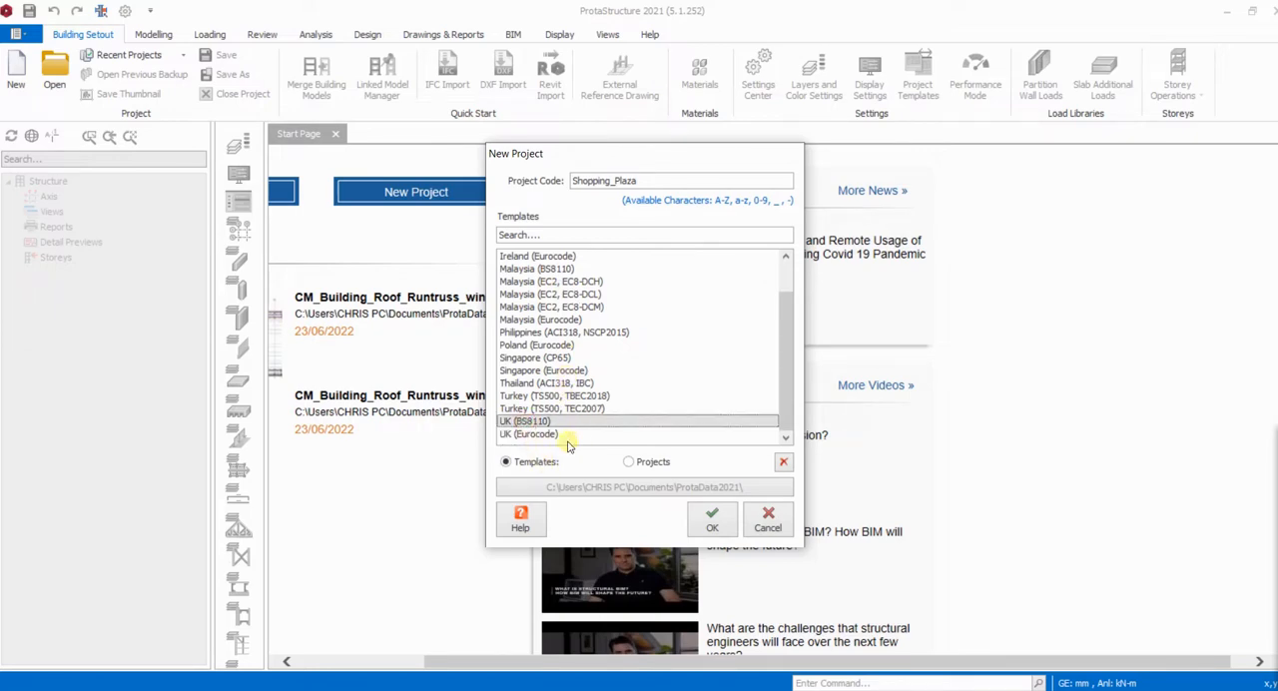
{"action": "left_click", "coordinate": [712, 522]}
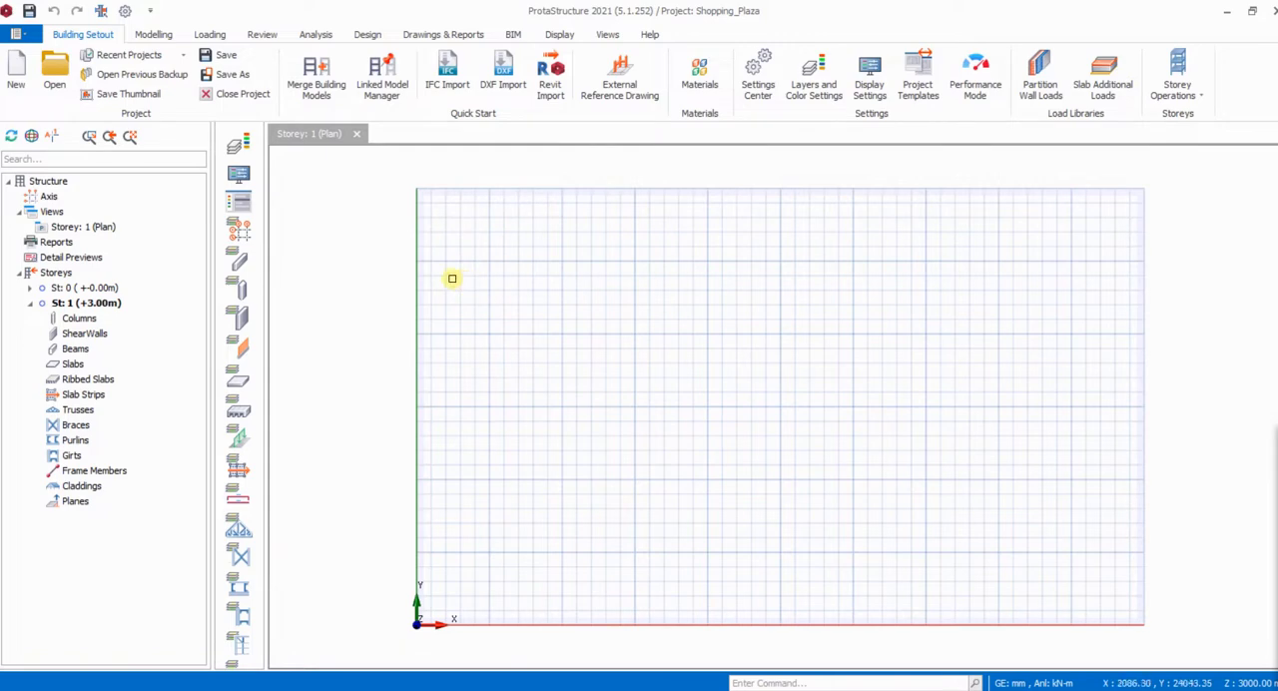
- Open a 3D Physical Model view of storey 1 beside the plan view
{"action": "scroll", "coordinate": [362, 240], "scroll_direction": "down", "scroll_amount": 3}
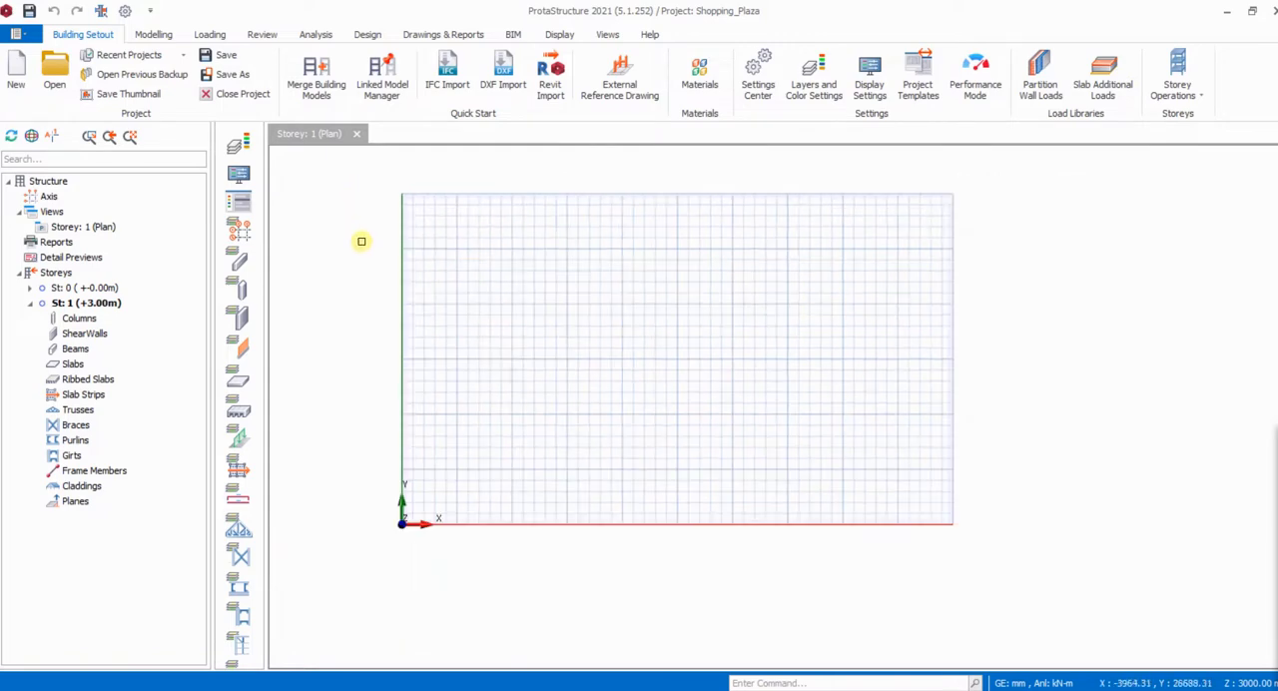
{"action": "scroll", "coordinate": [499, 280], "scroll_direction": "up", "scroll_amount": 1}
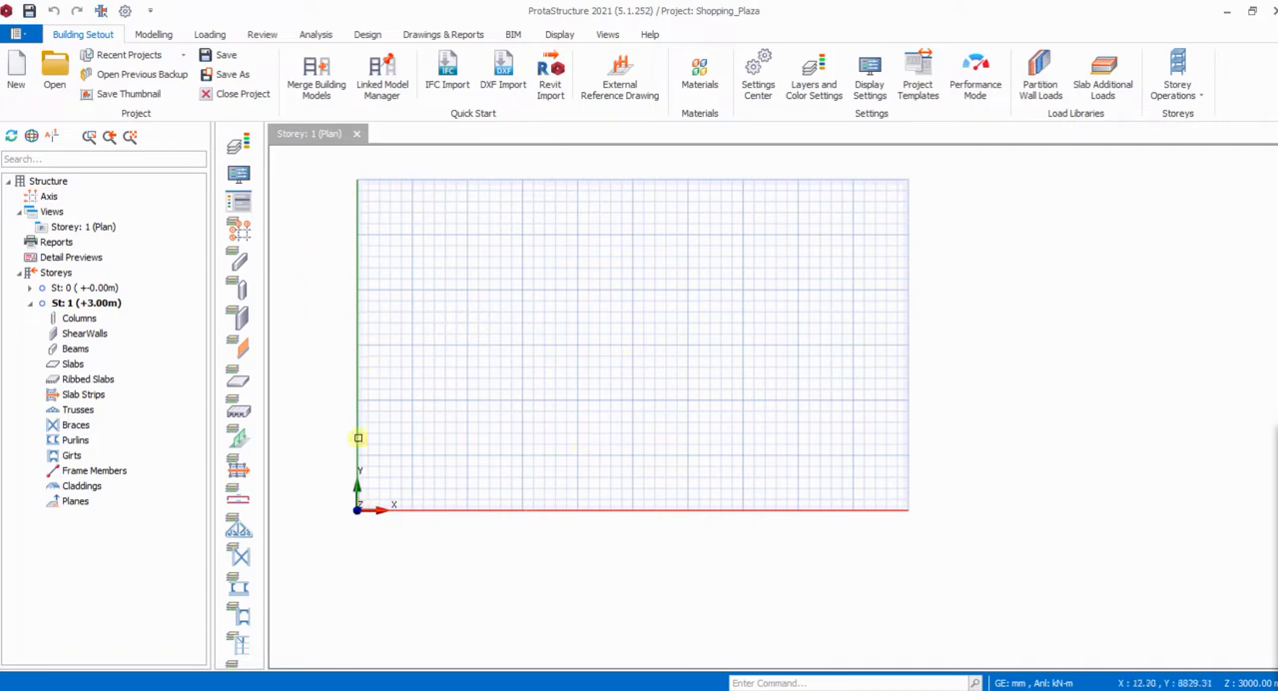
{"action": "scroll", "coordinate": [428, 317], "scroll_direction": "up", "scroll_amount": 1}
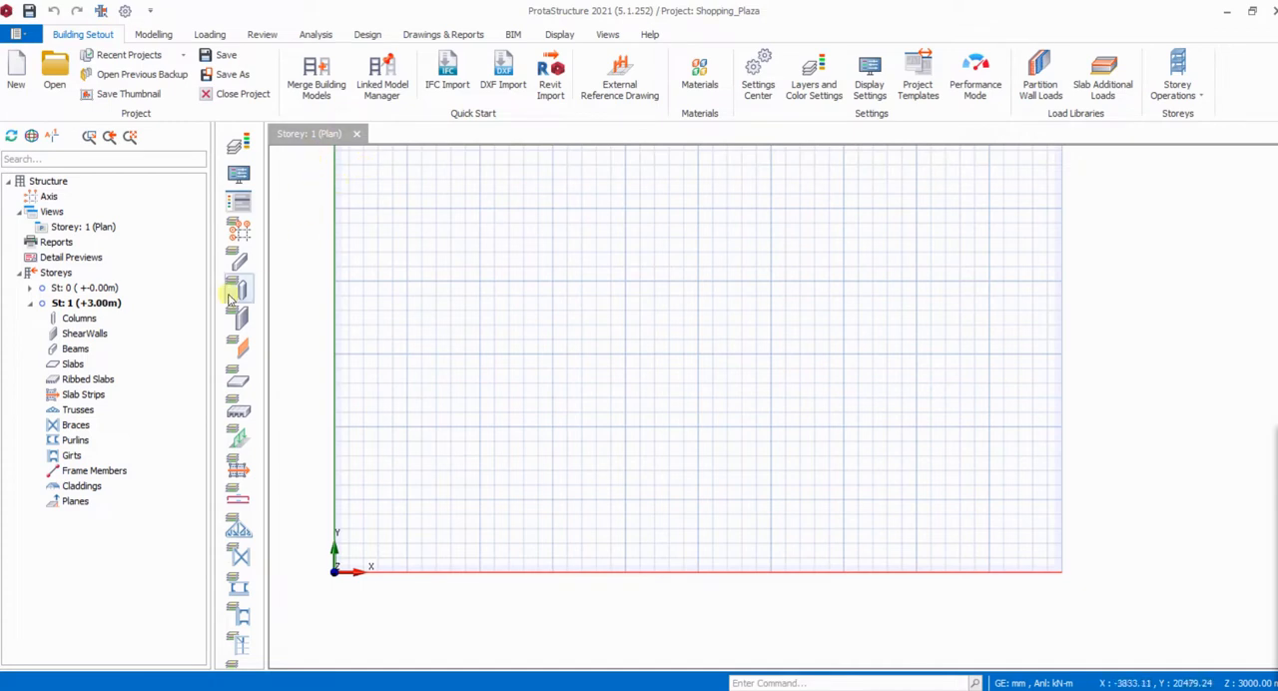
{"action": "left_click", "coordinate": [56, 213]}
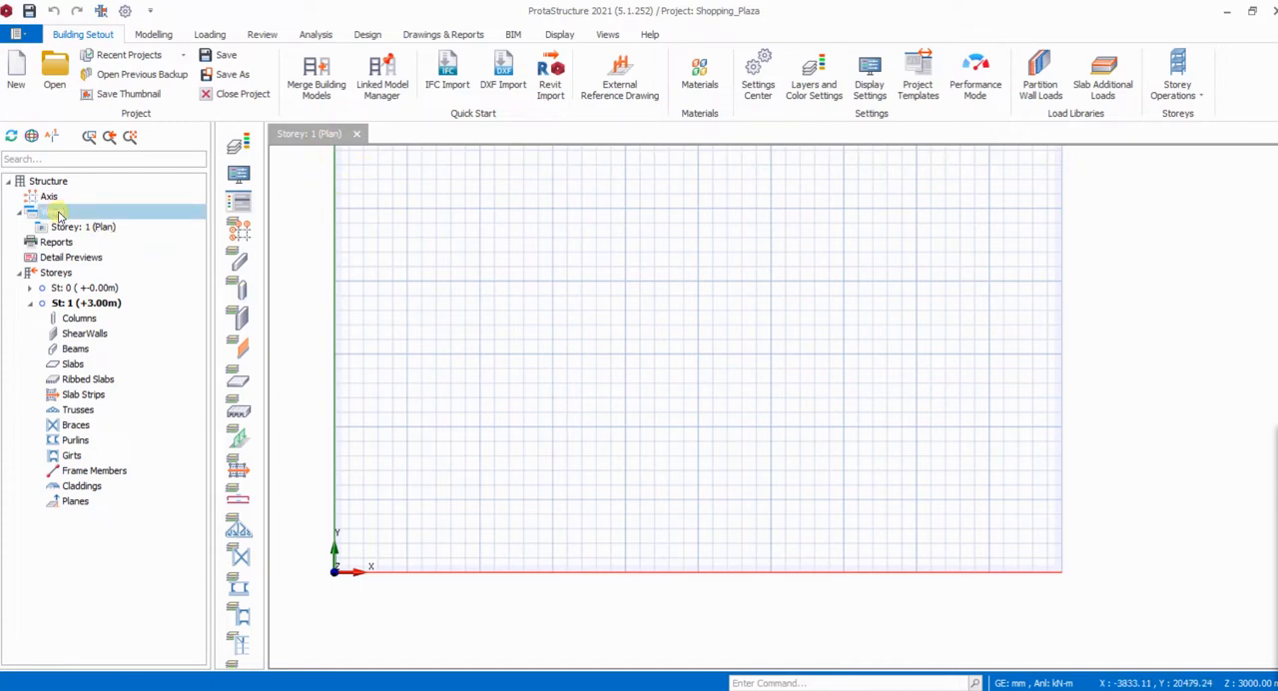
{"action": "right_click", "coordinate": [69, 215]}
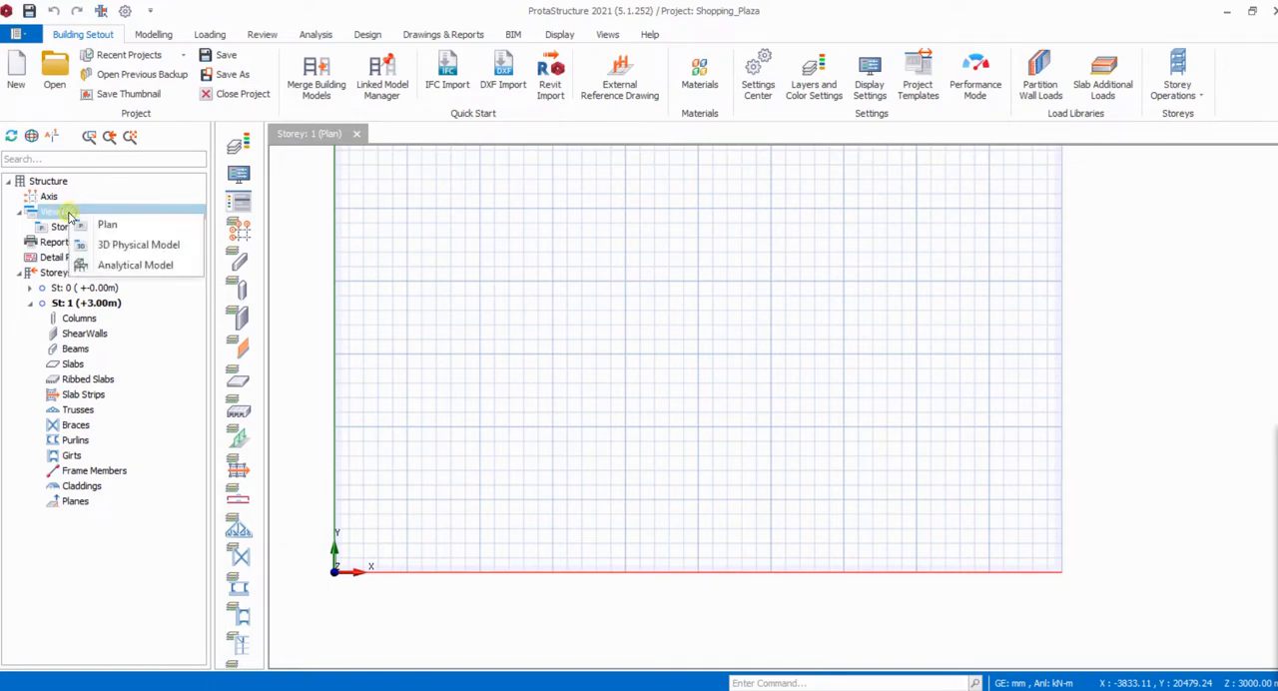
{"action": "left_click", "coordinate": [122, 250]}
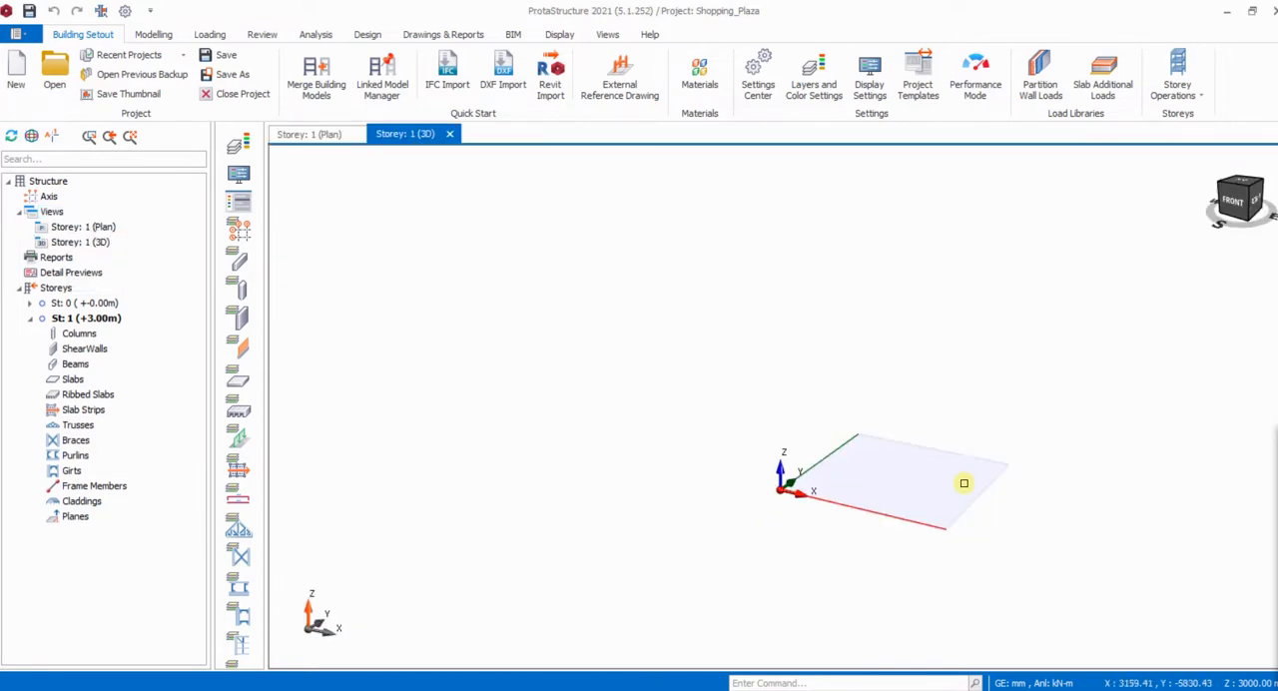
{"action": "scroll", "coordinate": [962, 482], "scroll_direction": "up", "scroll_amount": 3}
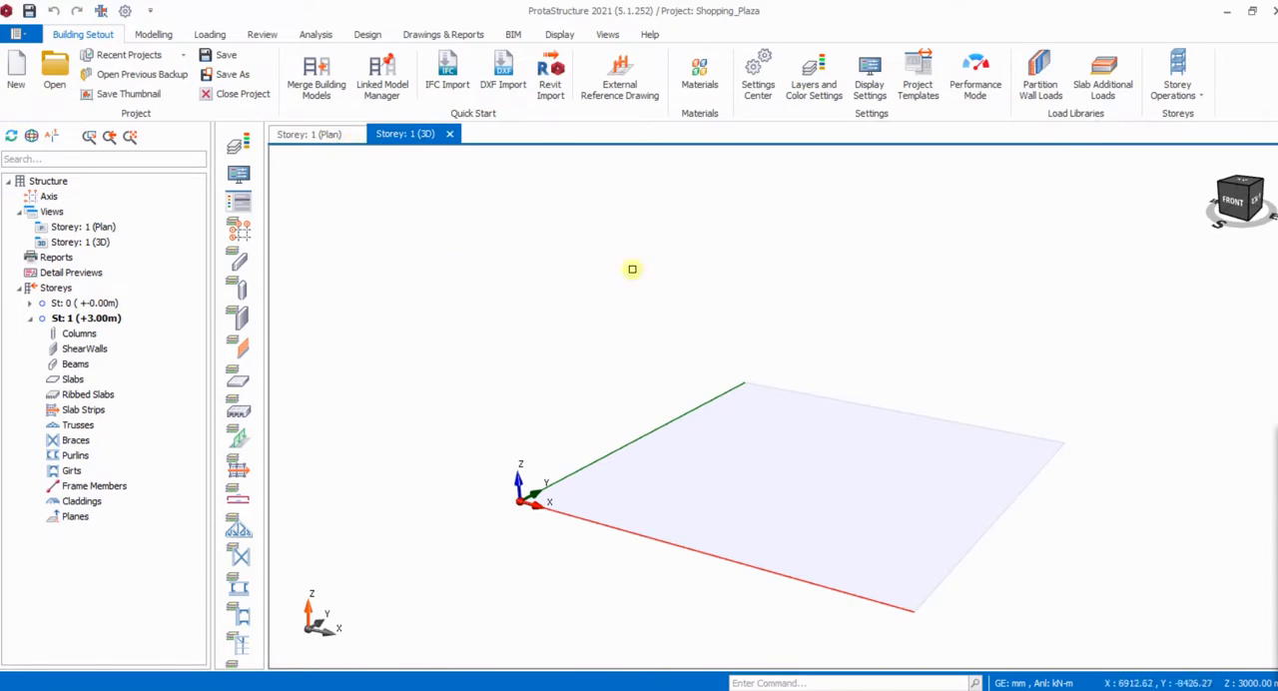
- Turn off the Grid in the scene settings of the storey 1 3D view
{"action": "left_click", "coordinate": [562, 37]}
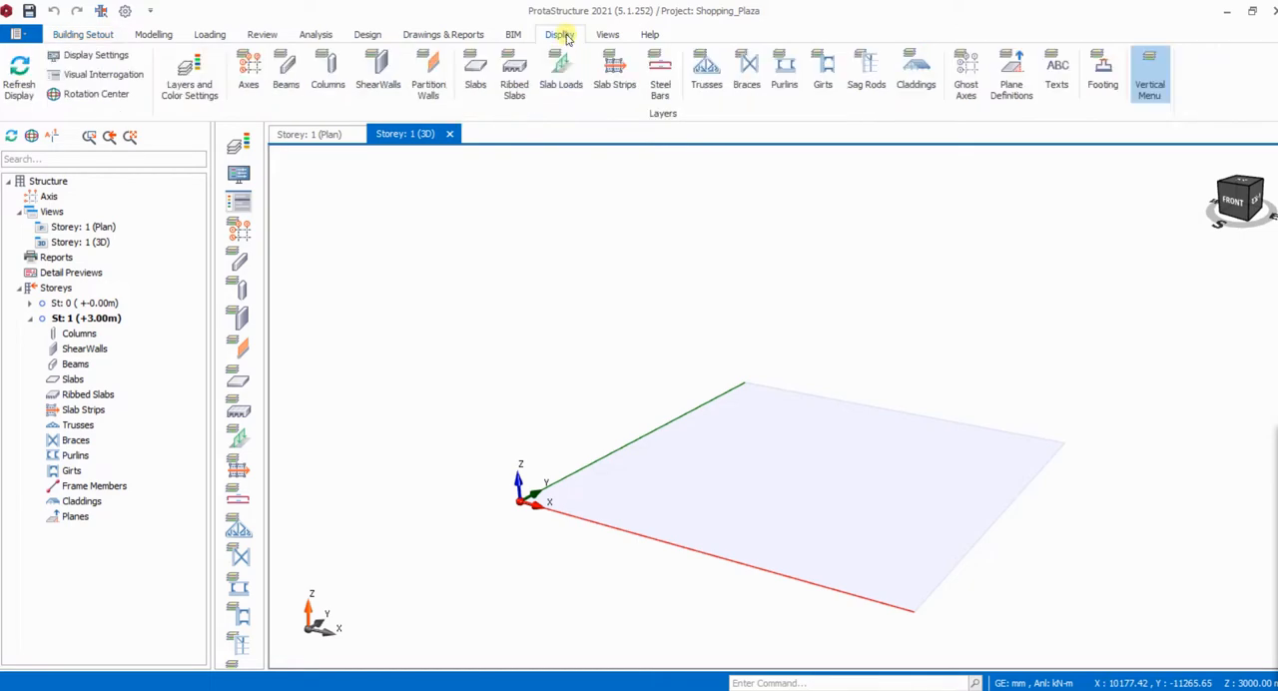
{"action": "left_click", "coordinate": [120, 77]}
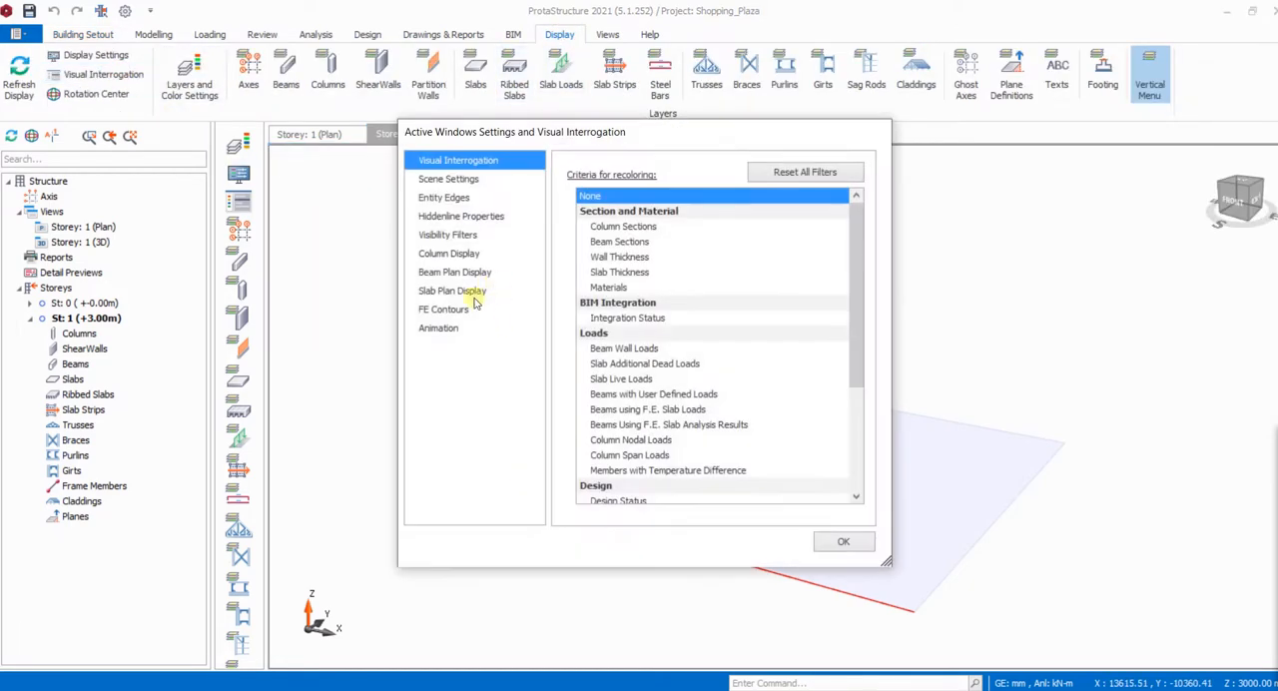
{"action": "left_click", "coordinate": [448, 180]}
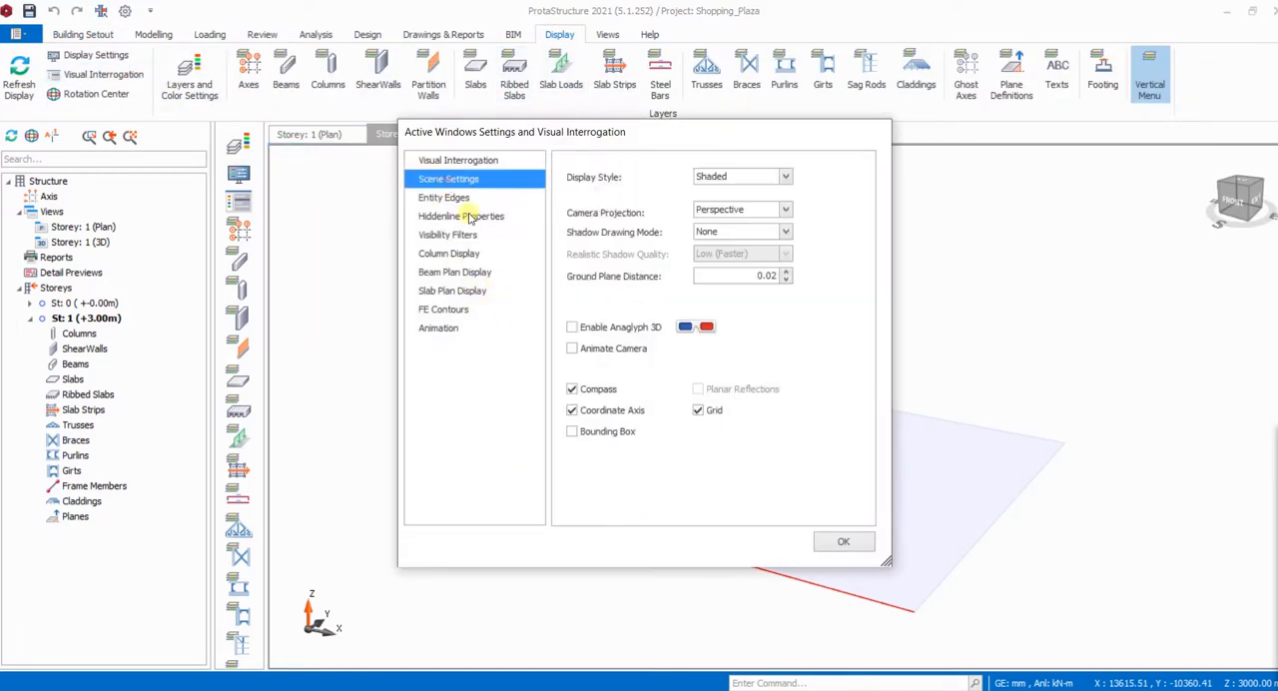
{"action": "left_click", "coordinate": [698, 411]}
{"action": "left_click", "coordinate": [838, 541]}
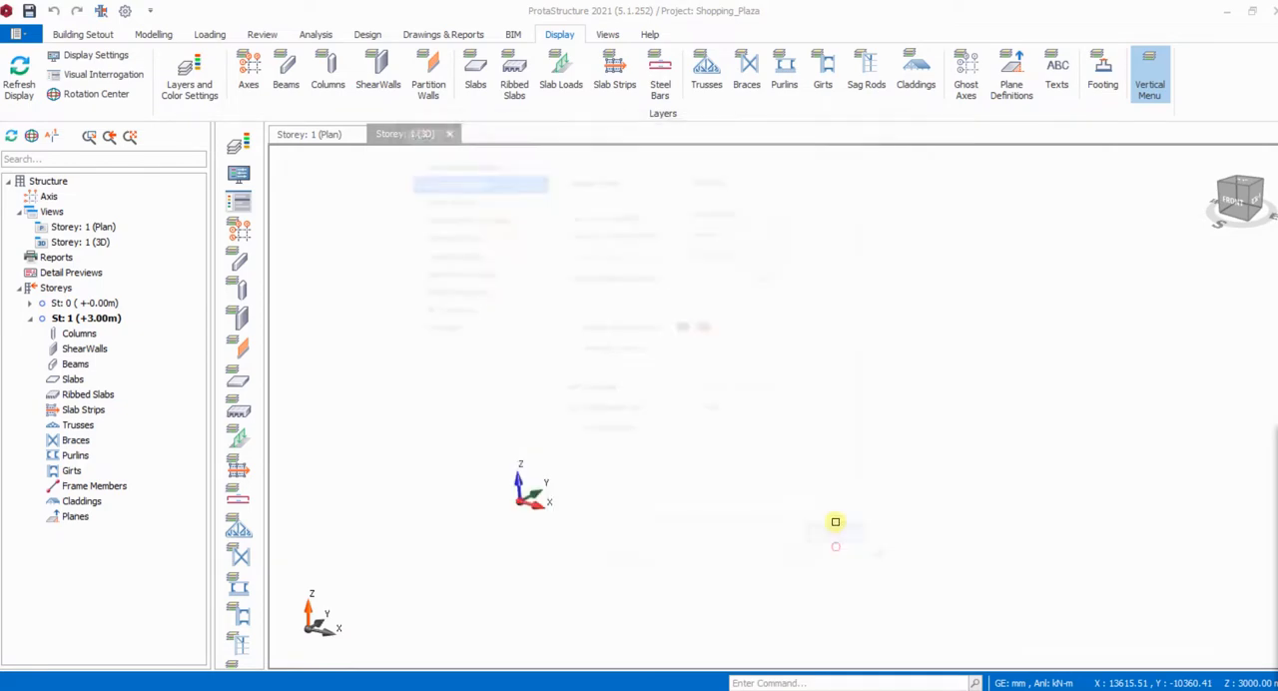
- Turn off the Grid in the scene settings of the storey 1 plan view
{"action": "left_click", "coordinate": [310, 134]}
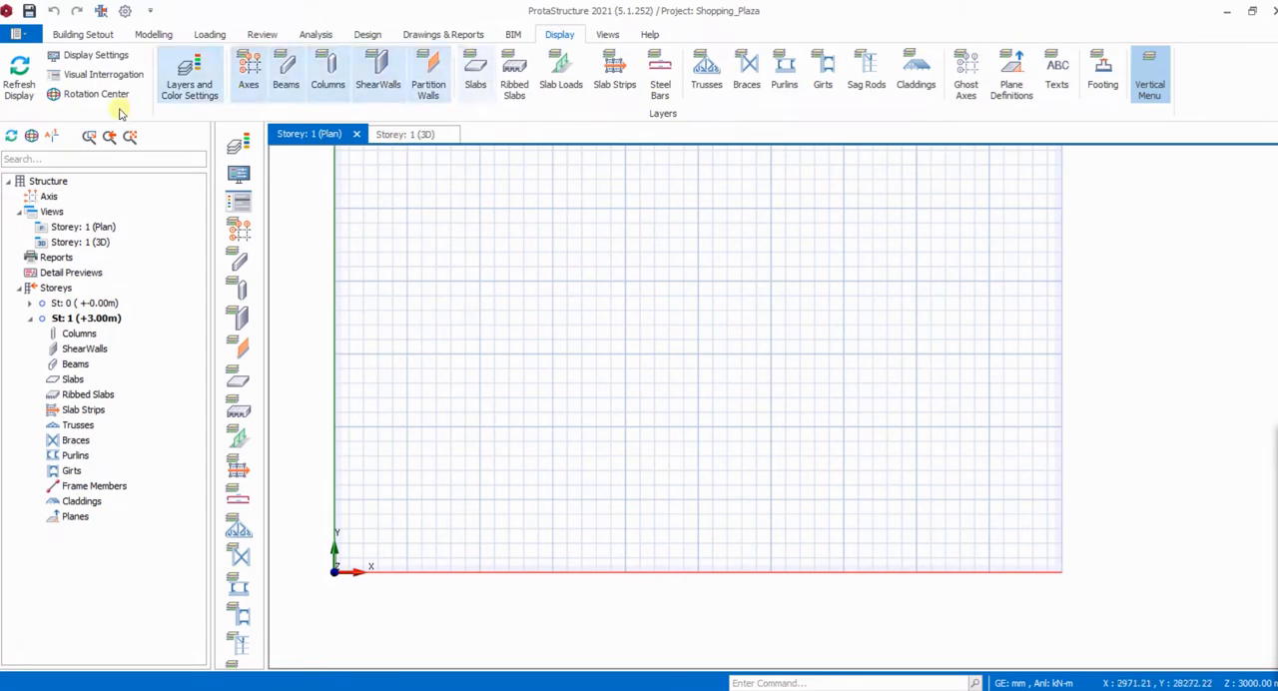
{"action": "left_click", "coordinate": [81, 74]}
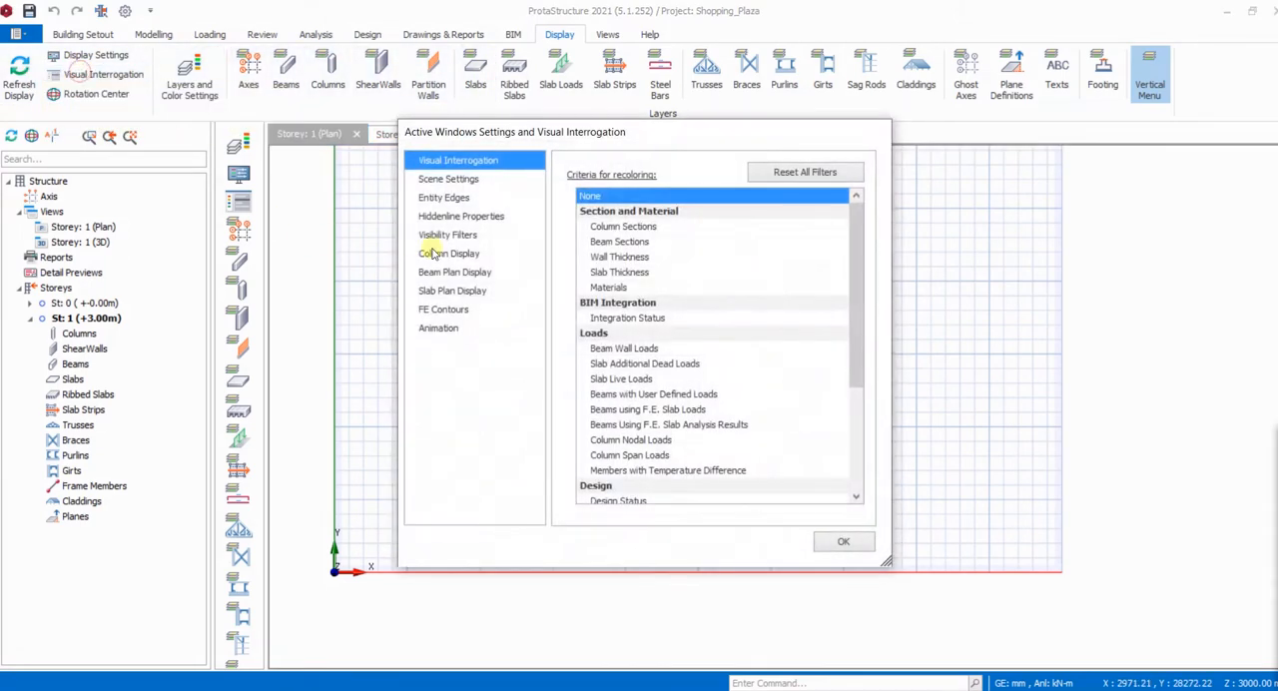
{"action": "left_click", "coordinate": [461, 180]}
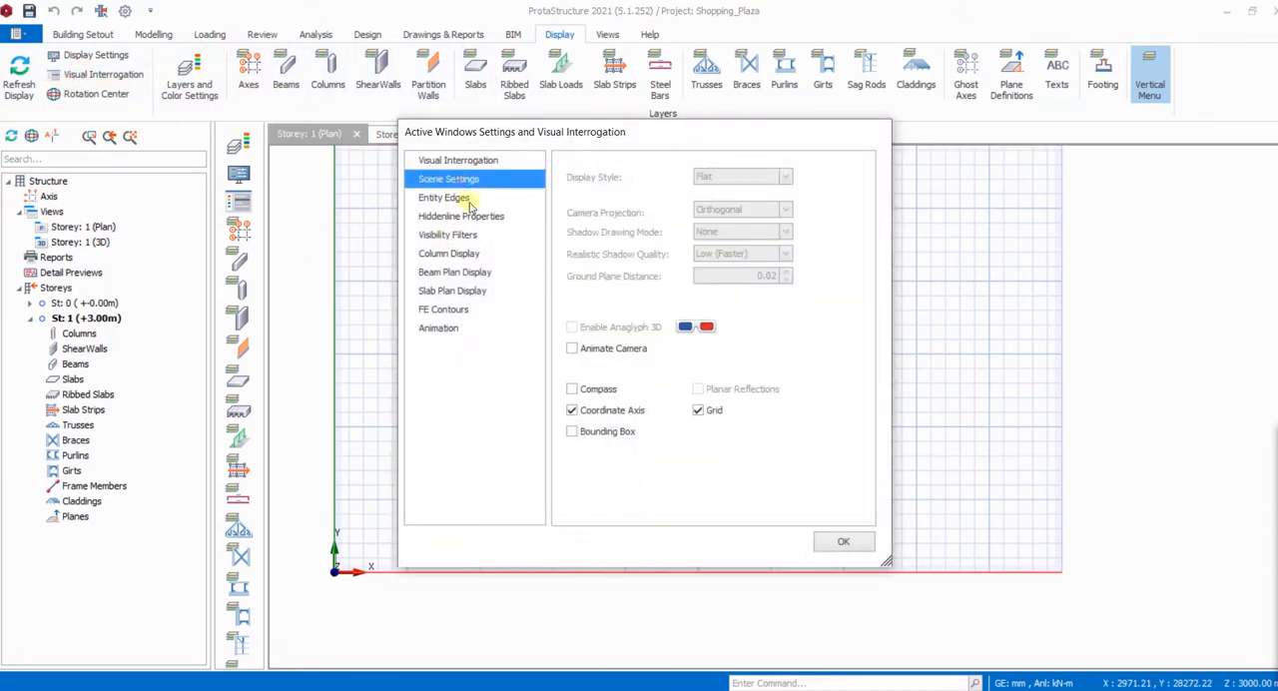
{"action": "left_click", "coordinate": [697, 412]}
{"action": "left_click", "coordinate": [842, 541]}
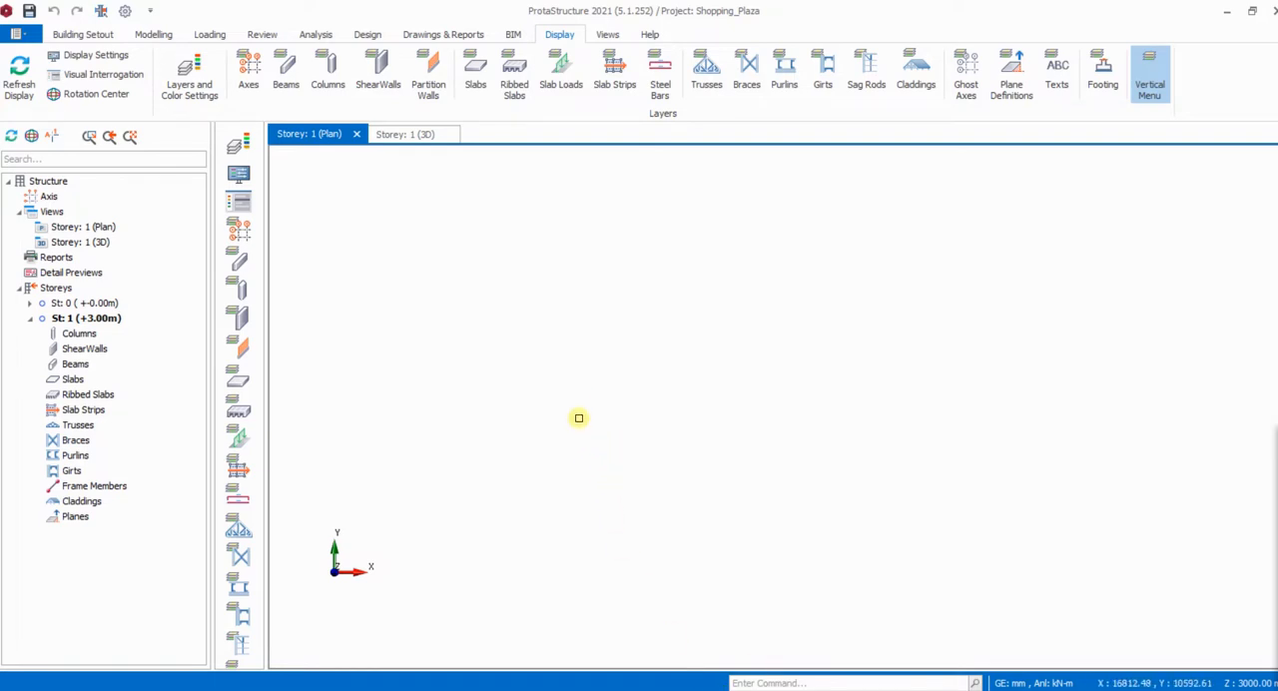
- Examine the numbered and lettered gridlines on the floor plan in shopping mall - Copy.pdf, and return to ProtaStructure
{"action": "mouse_move", "coordinate": [766, 687]}
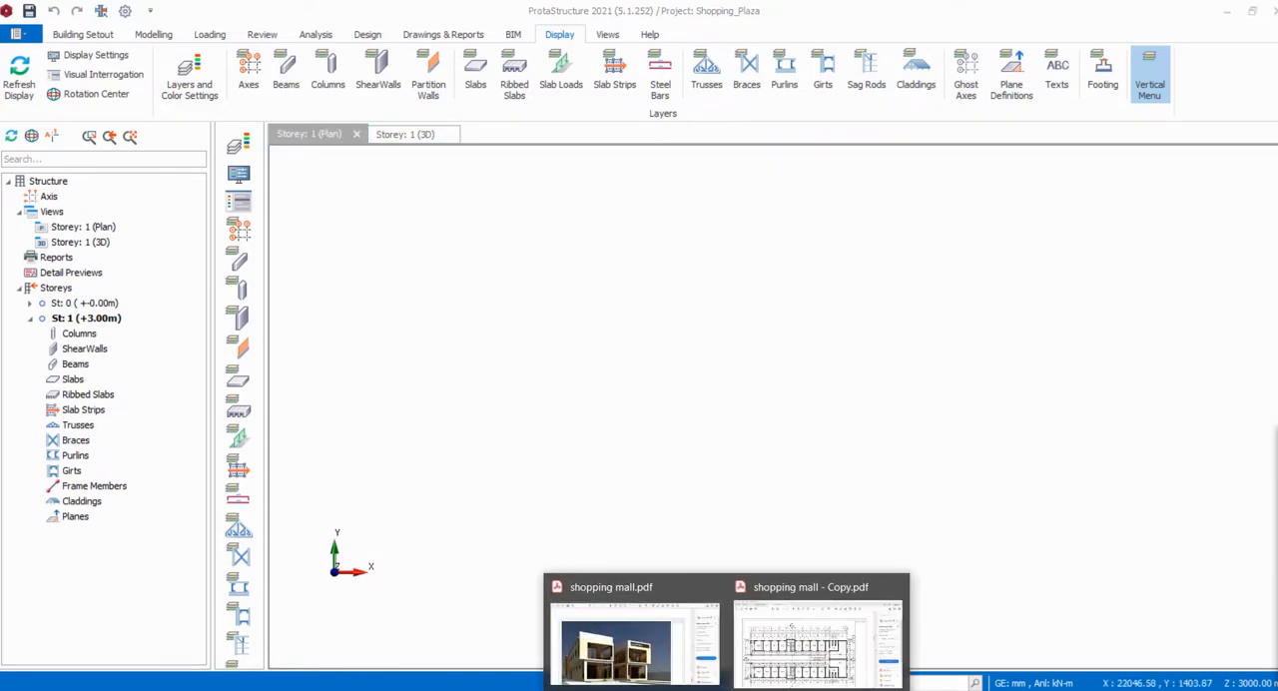
{"action": "left_click", "coordinate": [774, 654]}
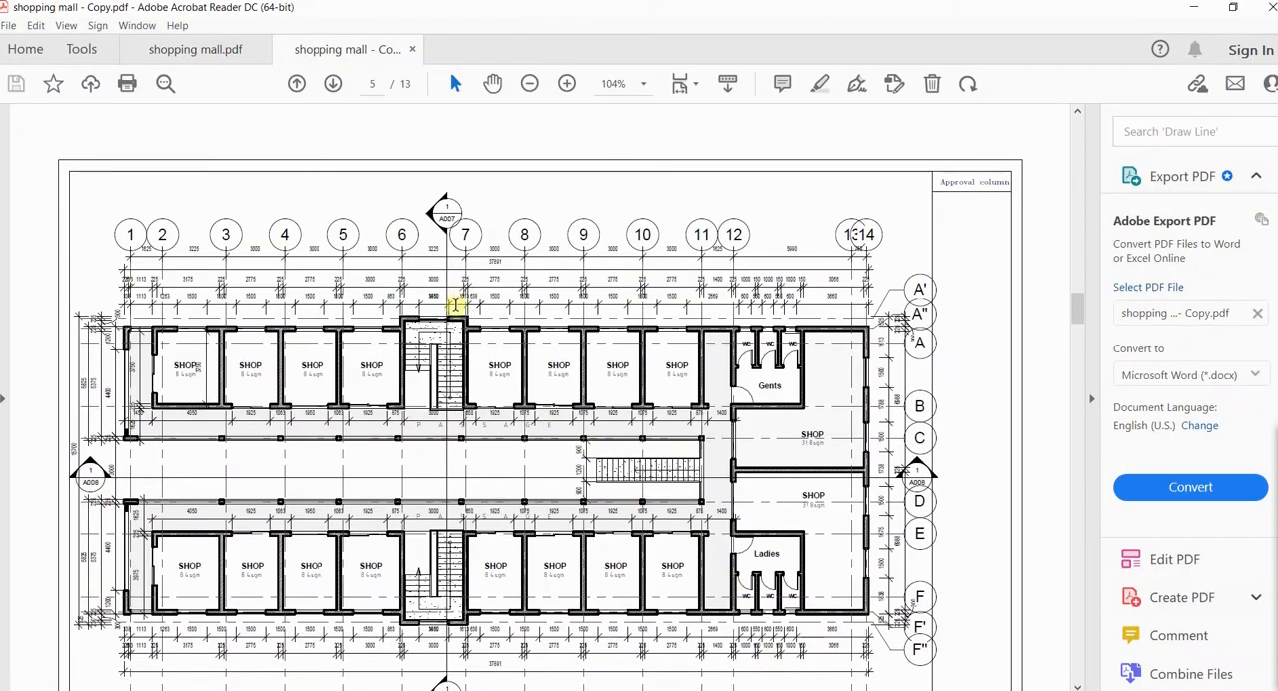
{"action": "scroll", "coordinate": [454, 319], "scroll_direction": "down", "scroll_amount": 1}
{"action": "scroll", "coordinate": [454, 319], "scroll_direction": "up", "scroll_amount": 1}
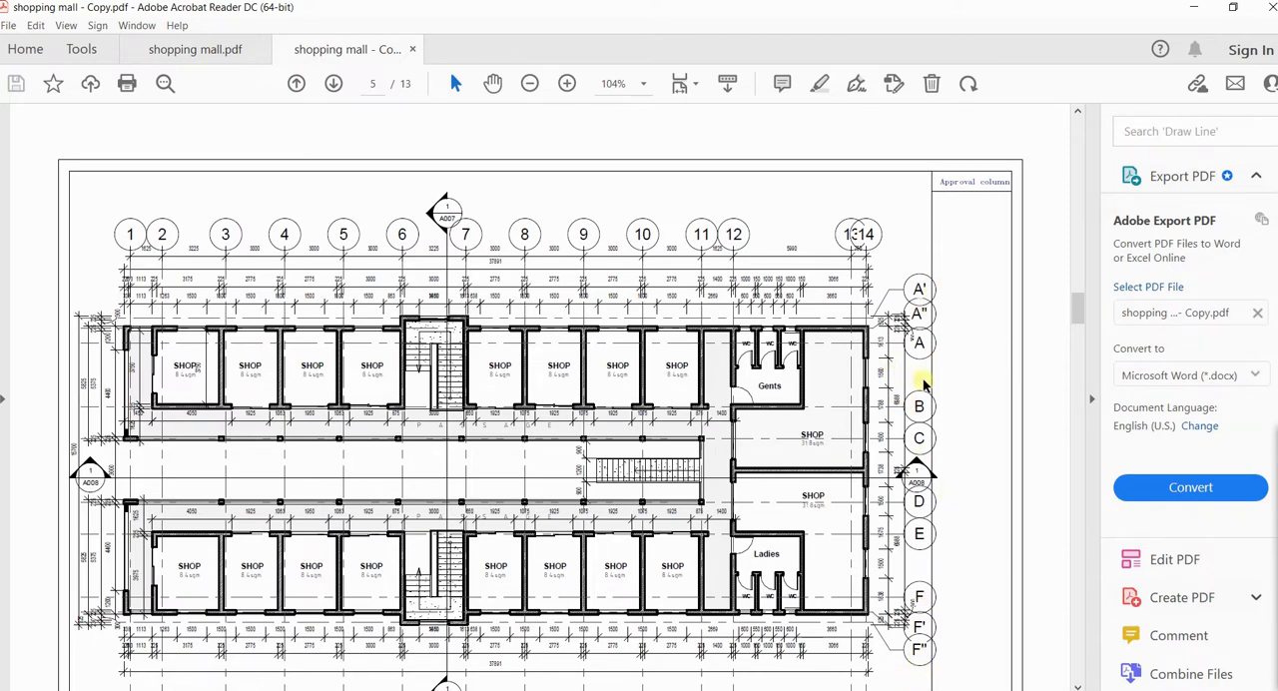
{"action": "left_click", "coordinate": [759, 689]}
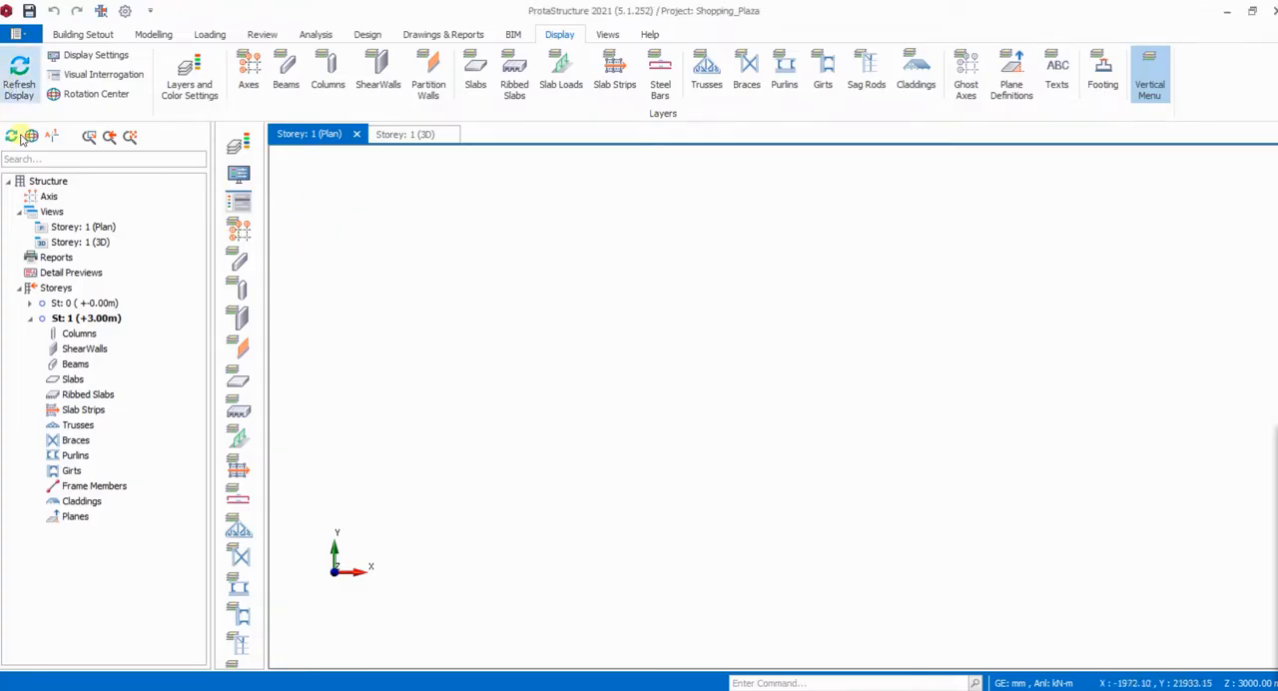
- Start the Orthogonal Axis Generator with a reference point at about x 9368, y 19665 mm and select the Dir-1 axis spacing for editing
{"action": "left_click", "coordinate": [153, 34]}
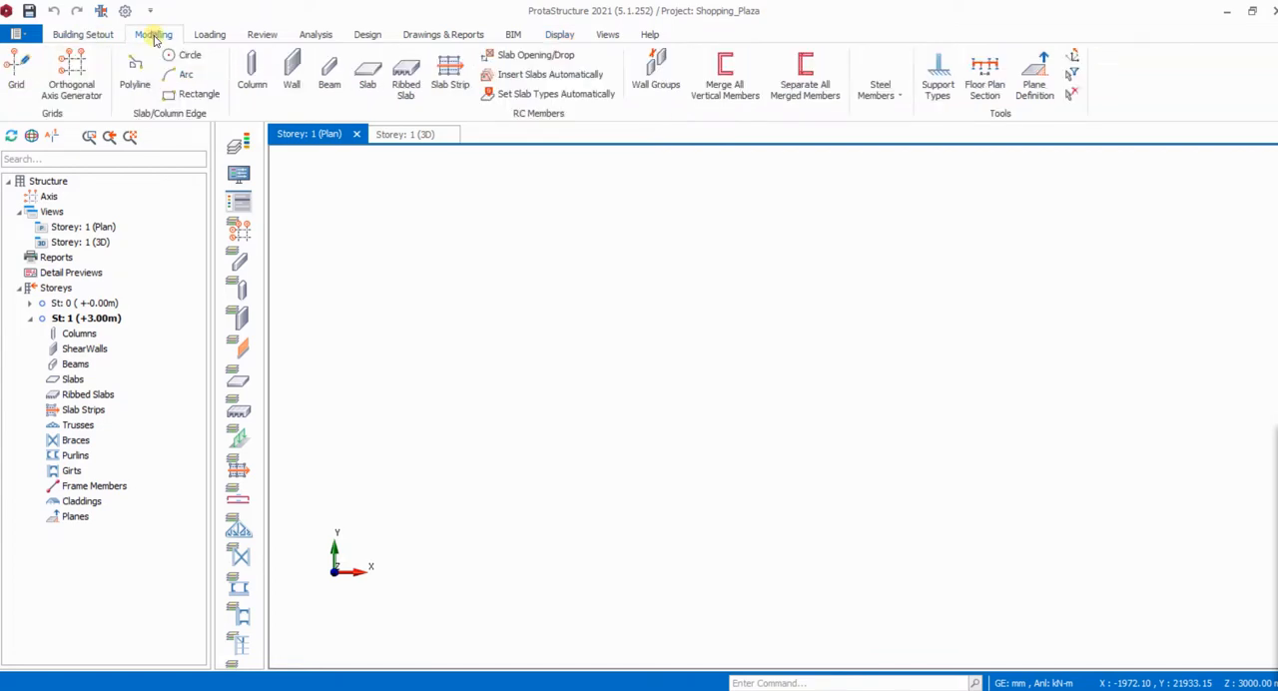
{"action": "left_click", "coordinate": [76, 74]}
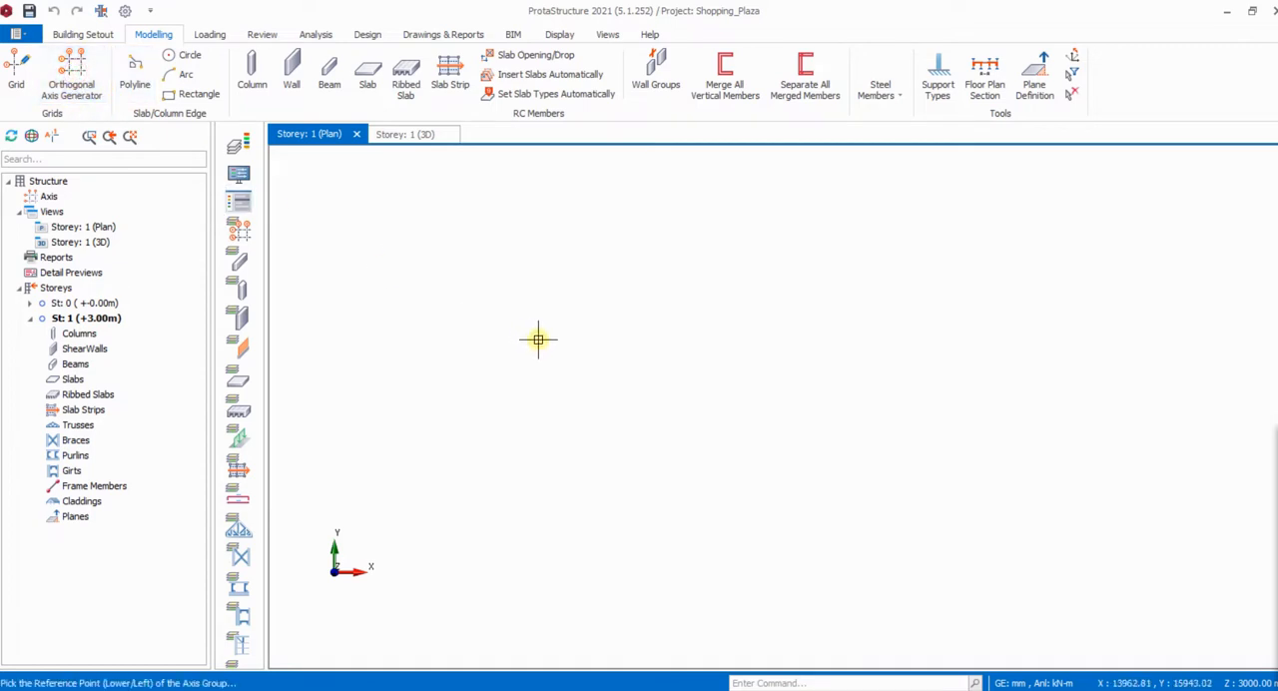
{"action": "left_click", "coordinate": [471, 287]}
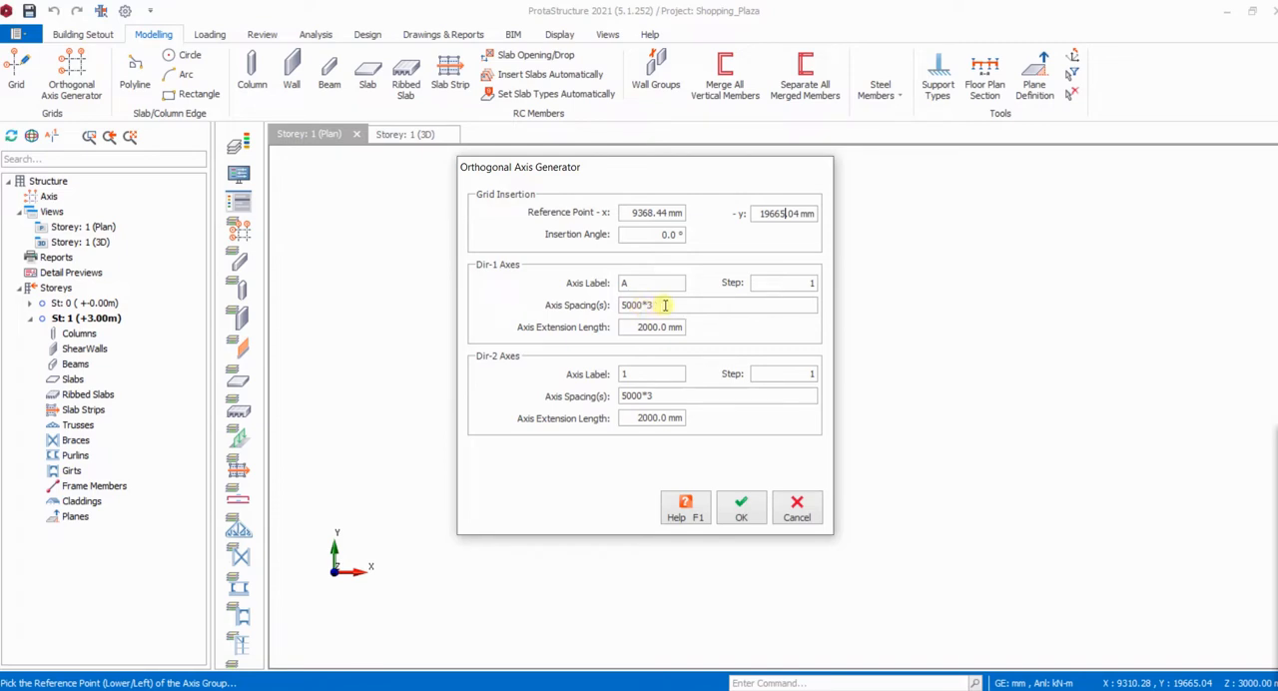
{"action": "left_click_drag", "start_coordinate": [661, 306], "coordinate": [615, 306]}
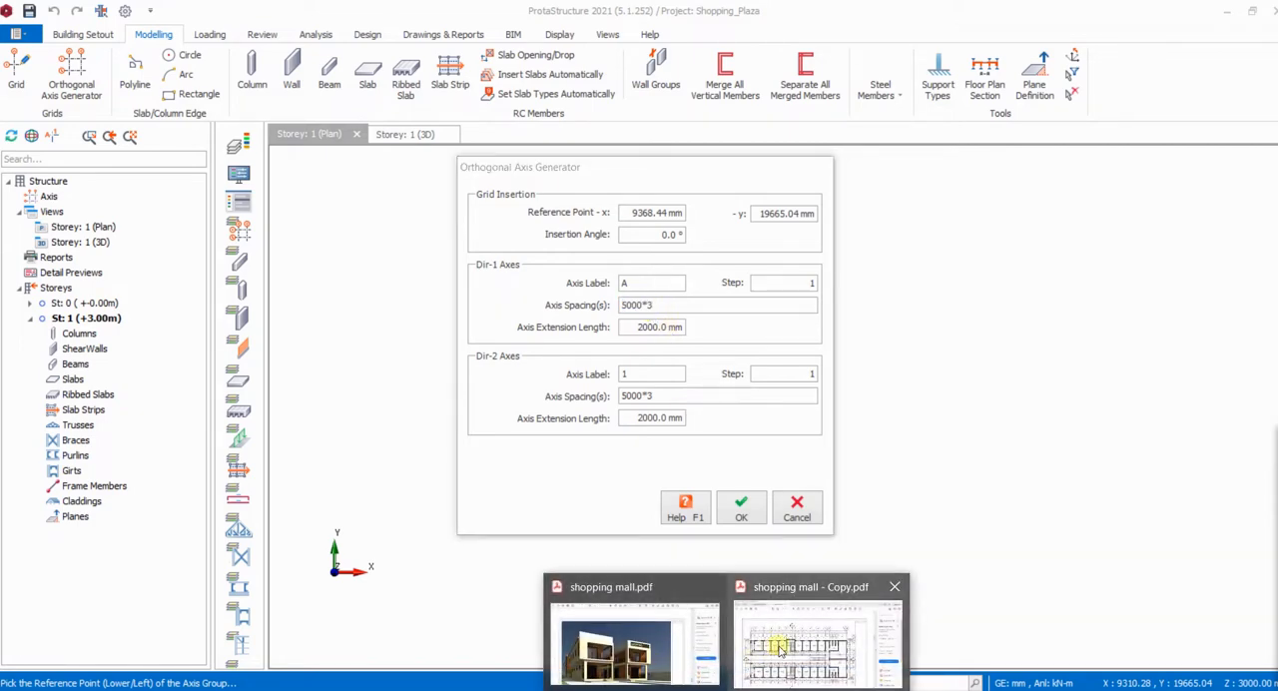
- Examine the spacings between the lettered gridlines A' to F'' on the floor plan in shopping mall - Copy.pdf, and return to ProtaStructure
{"action": "left_click", "coordinate": [799, 644]}
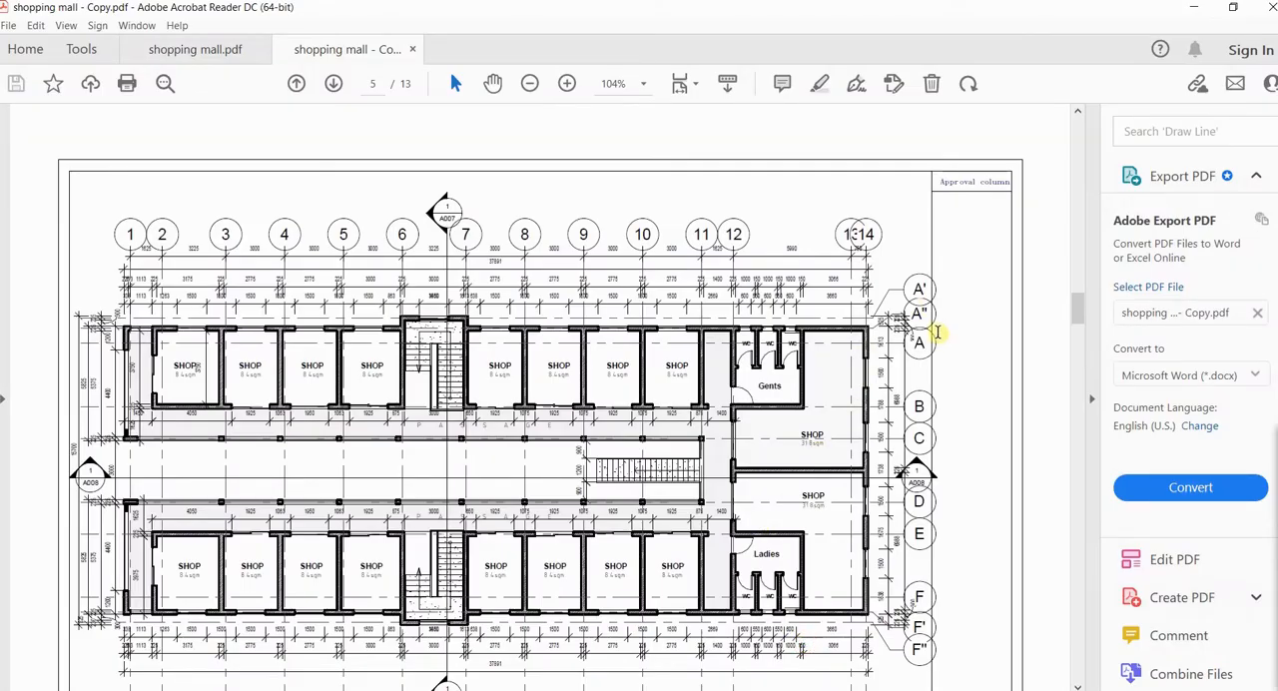
{"action": "scroll", "coordinate": [923, 339], "scroll_direction": "up", "scroll_amount": 5, "text": "ctrl"}
{"action": "scroll", "coordinate": [932, 346], "scroll_direction": "down", "scroll_amount": 2, "text": "ctrl"}
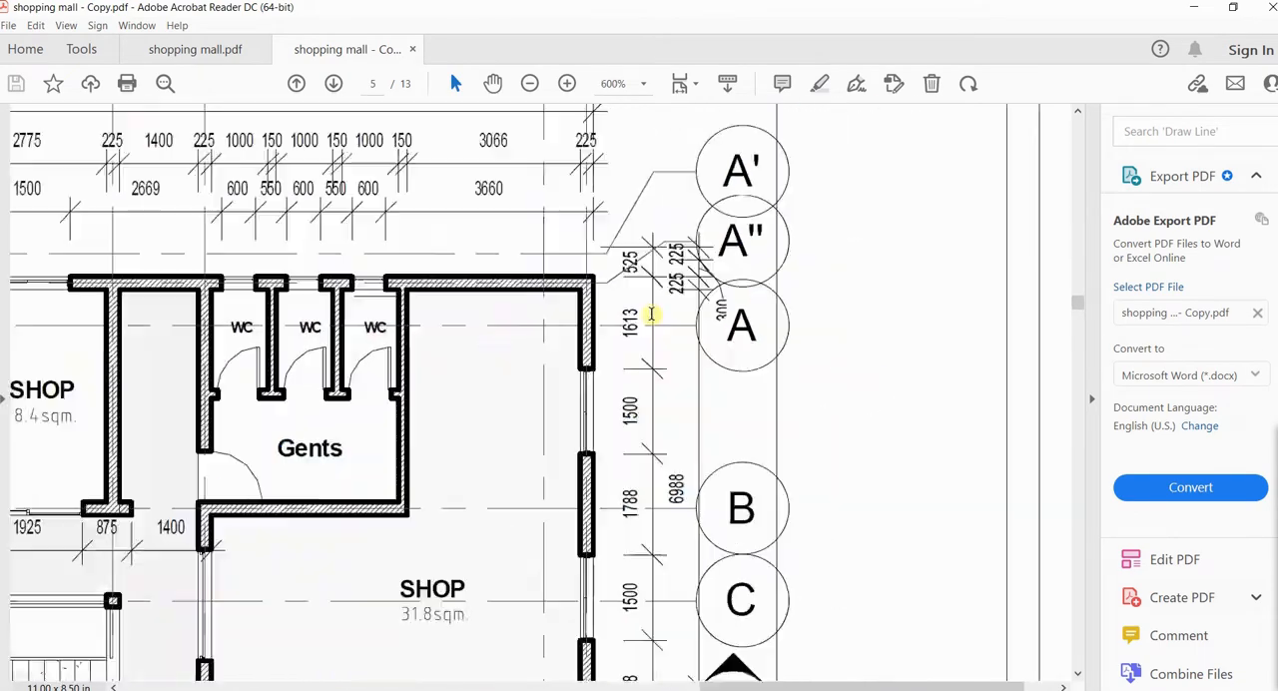
{"action": "scroll", "coordinate": [729, 319], "scroll_direction": "down", "scroll_amount": 8}
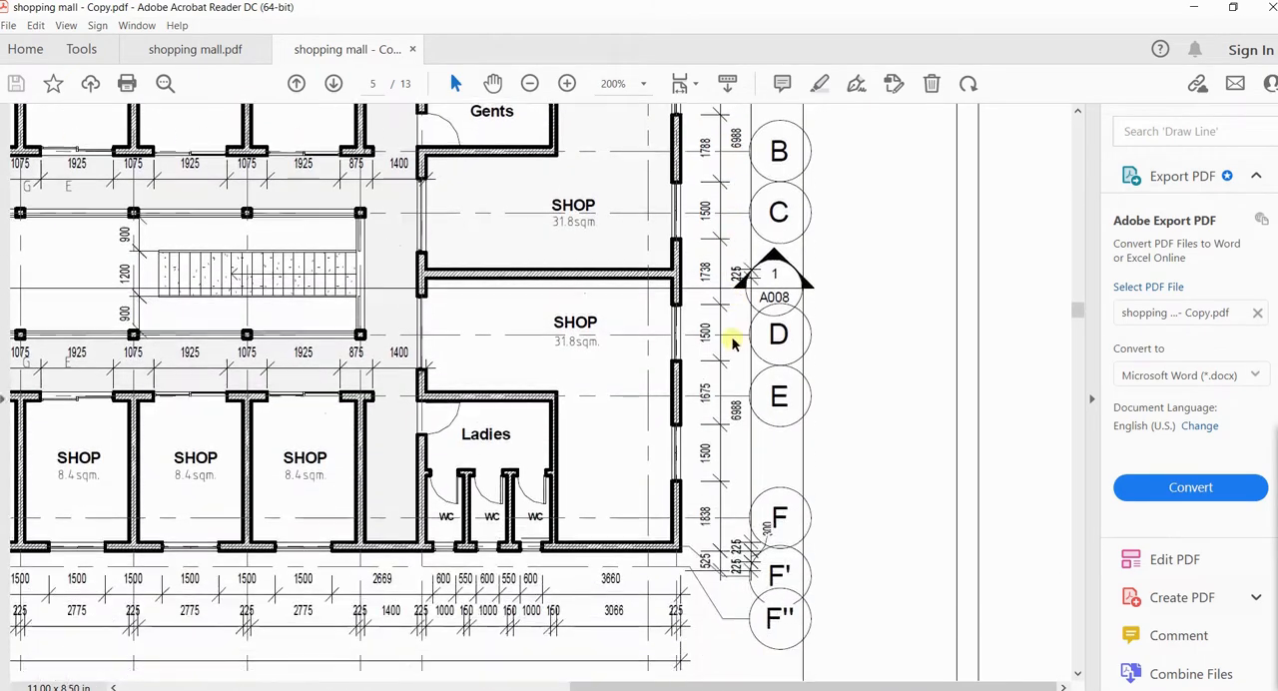
{"action": "scroll", "coordinate": [733, 367], "scroll_direction": "up", "scroll_amount": 7}
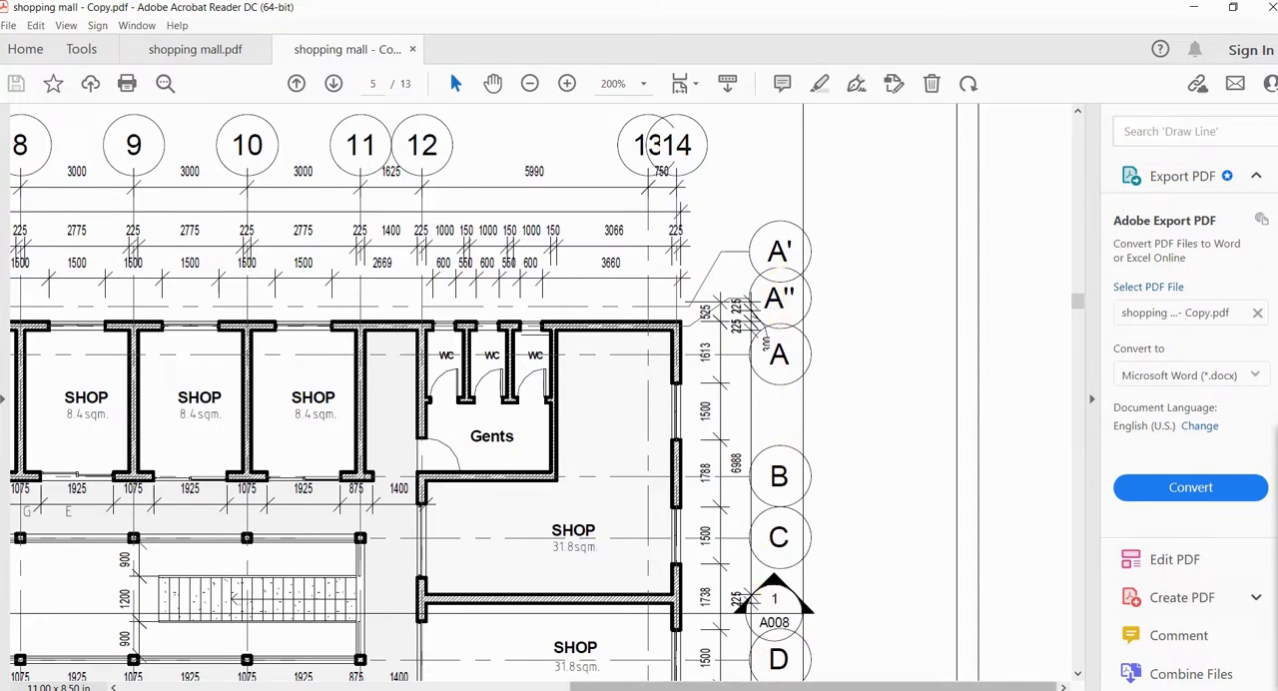
{"action": "mouse_move", "coordinate": [766, 688]}
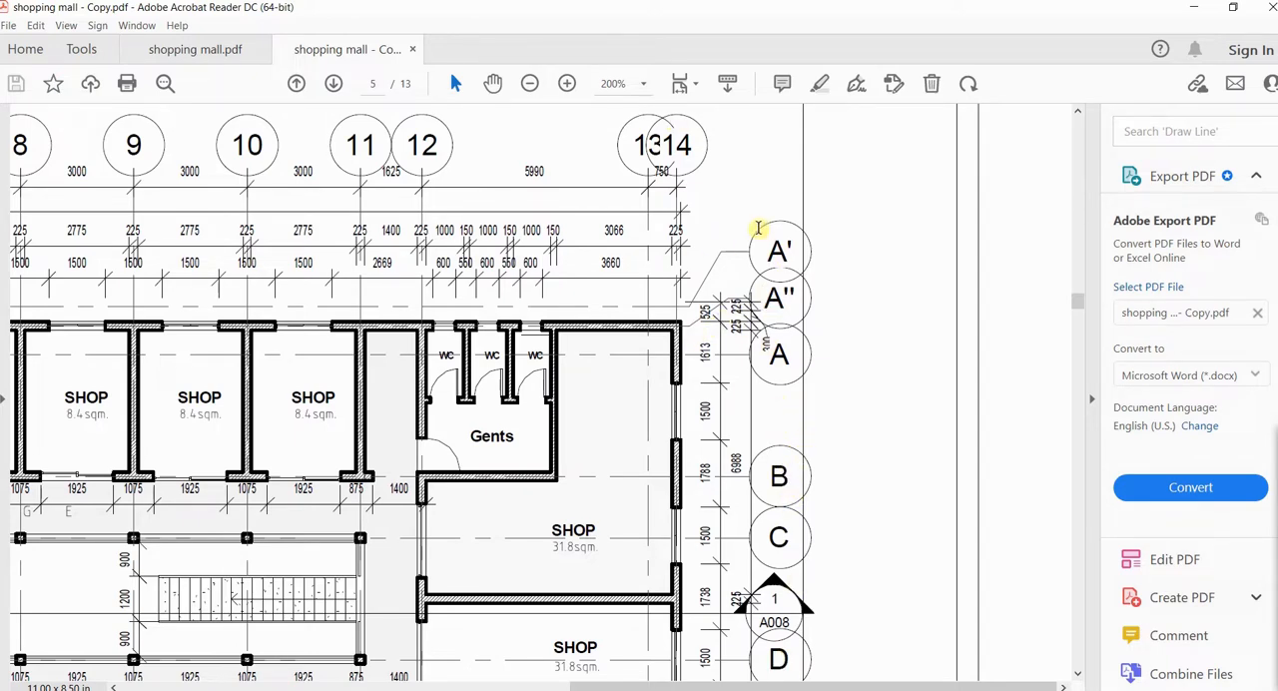
{"action": "left_click", "coordinate": [788, 689]}
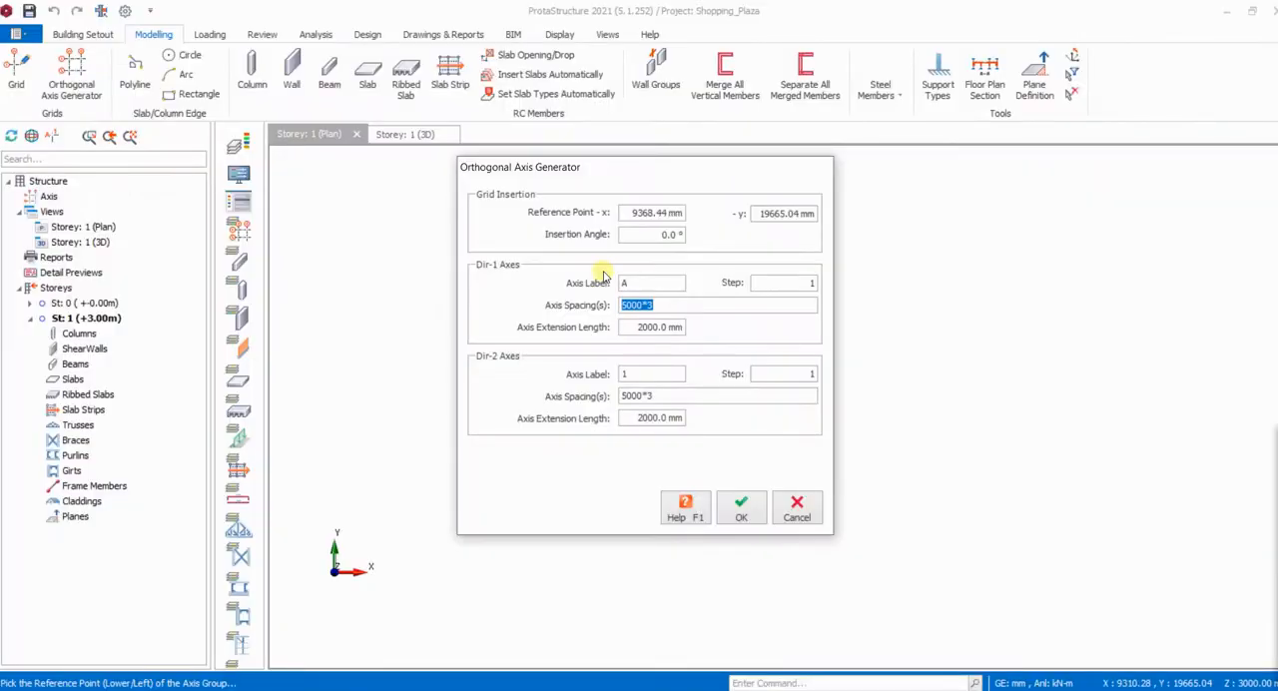
- Set the Dir-1 axis spacings to -525,-750,-3255,-1625,-3225,-1625,-3225,-750,-525
{"action": "left_click", "coordinate": [665, 306]}
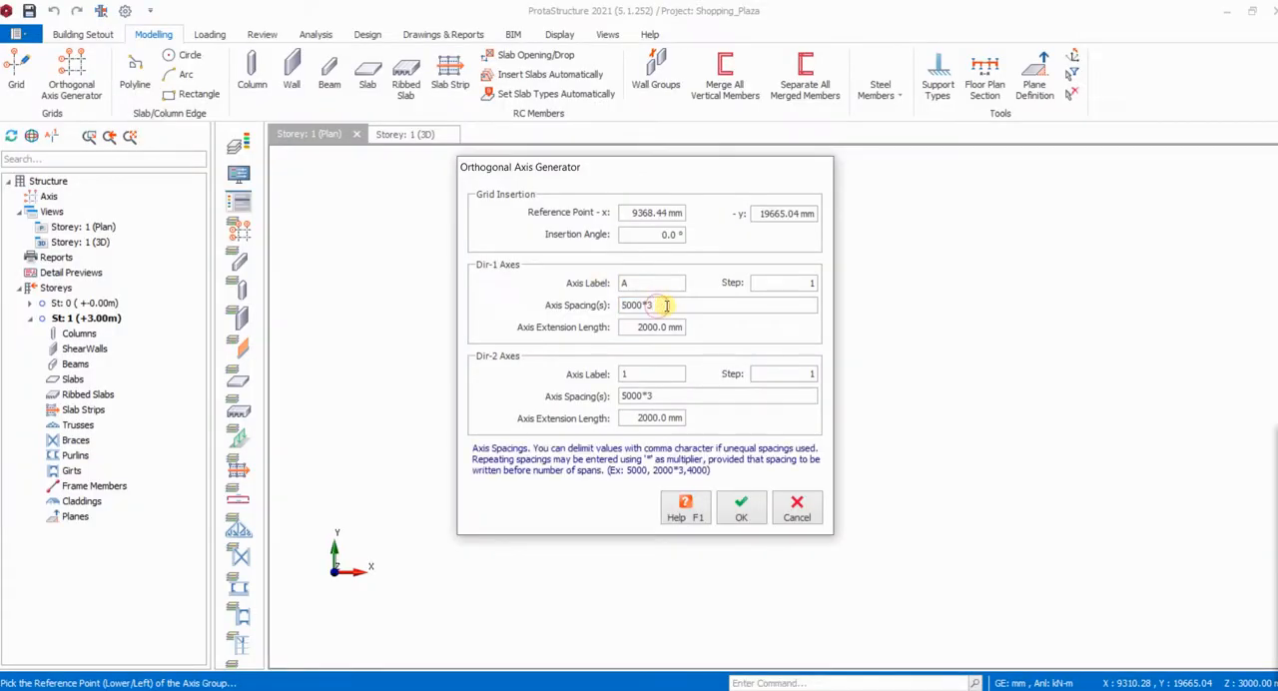
{"action": "left_click_drag", "start_coordinate": [657, 305], "coordinate": [622, 306]}
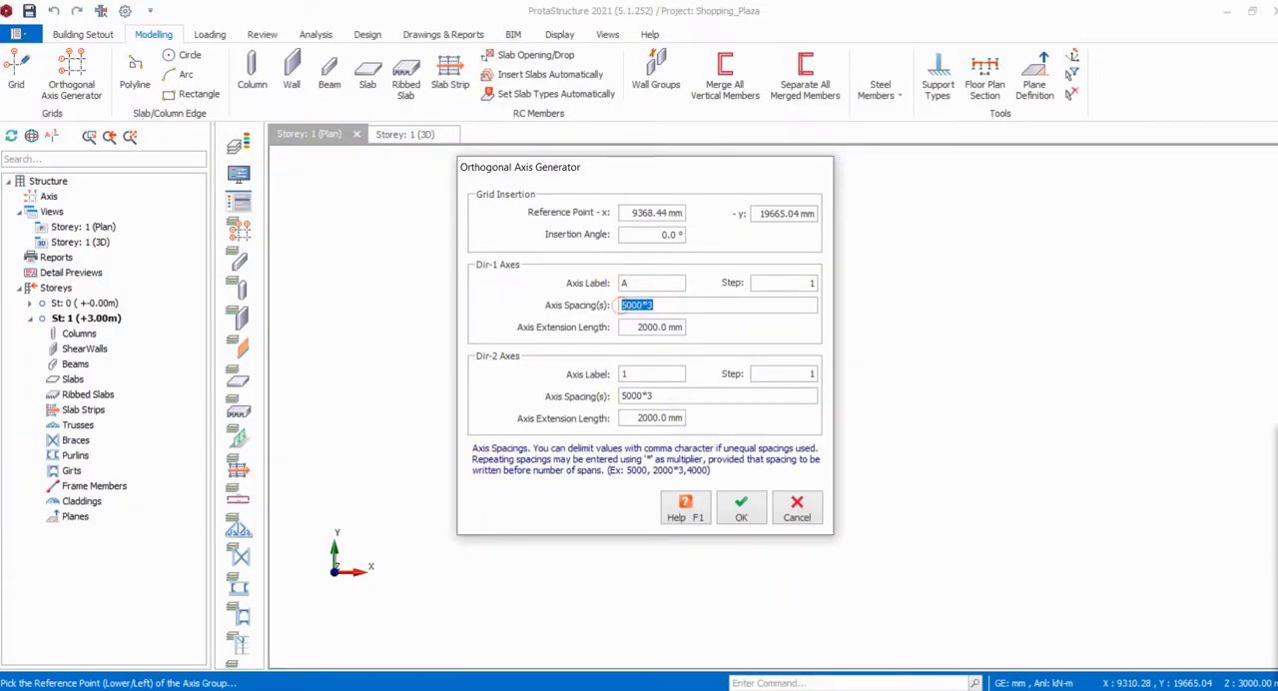
{"action": "mouse_move", "coordinate": [767, 689]}
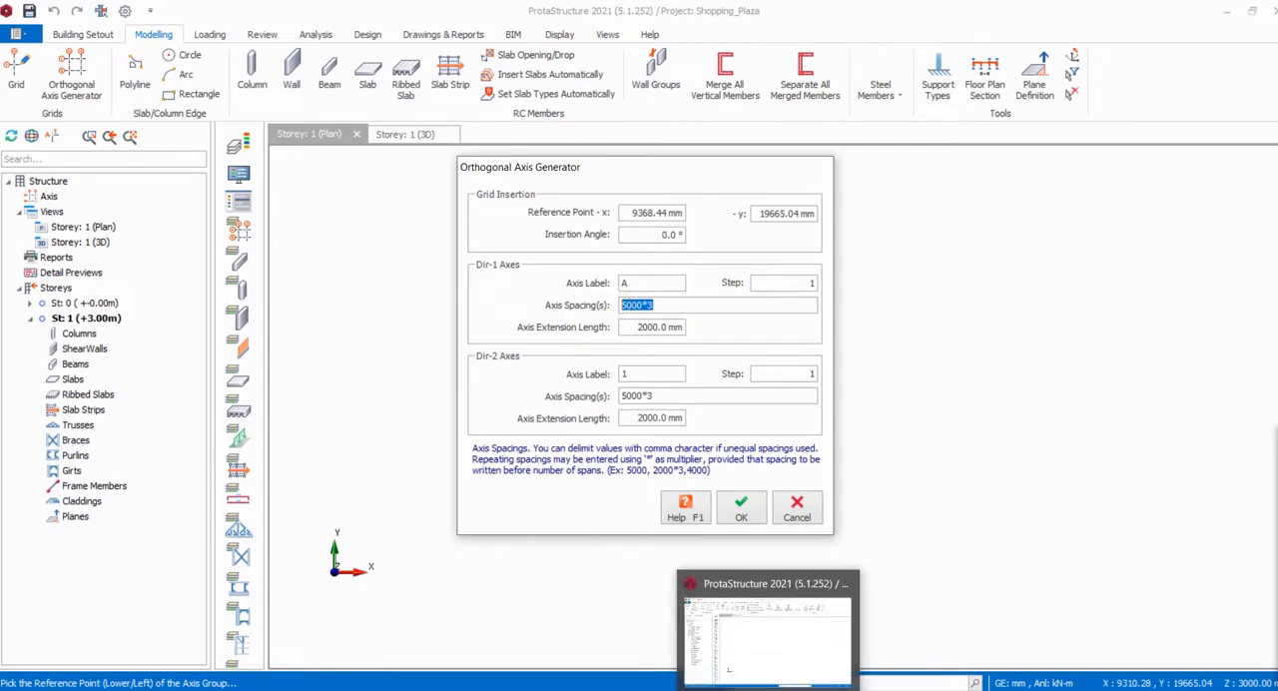
{"action": "key", "text": "BackSpace"}
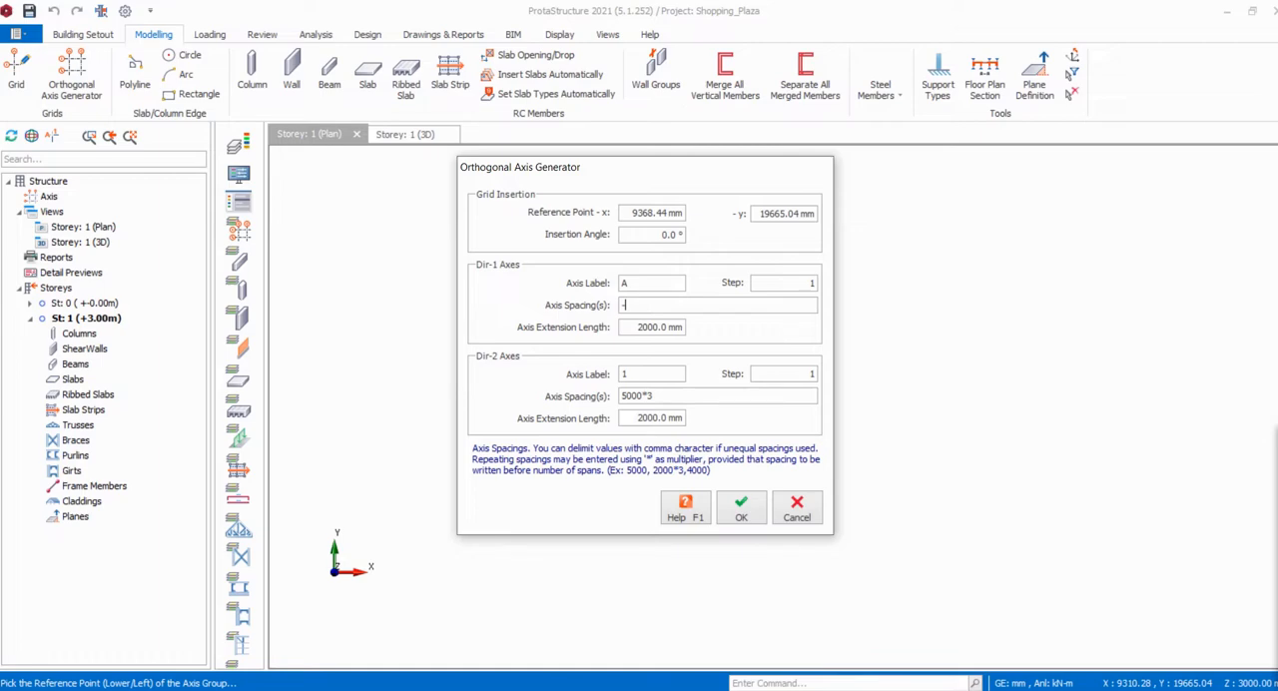
{"action": "type", "text": "525,-750,-3255,-1625,"}
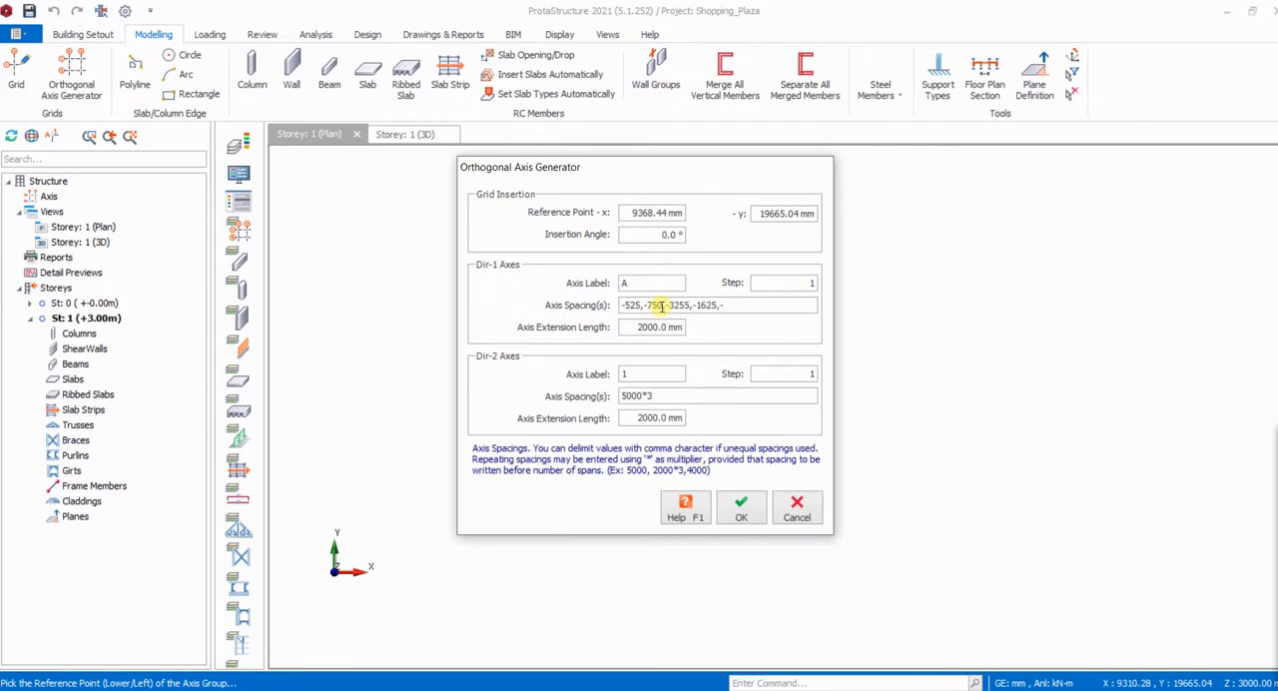
{"action": "type", "text": "-3"}
{"action": "type", "text": "225"}
{"action": "type", "text": ",-1625,-3225"}
{"action": "type", "text": "7"}
{"action": "key", "text": "BackSpace"}
{"action": "type", "text": "-750"}
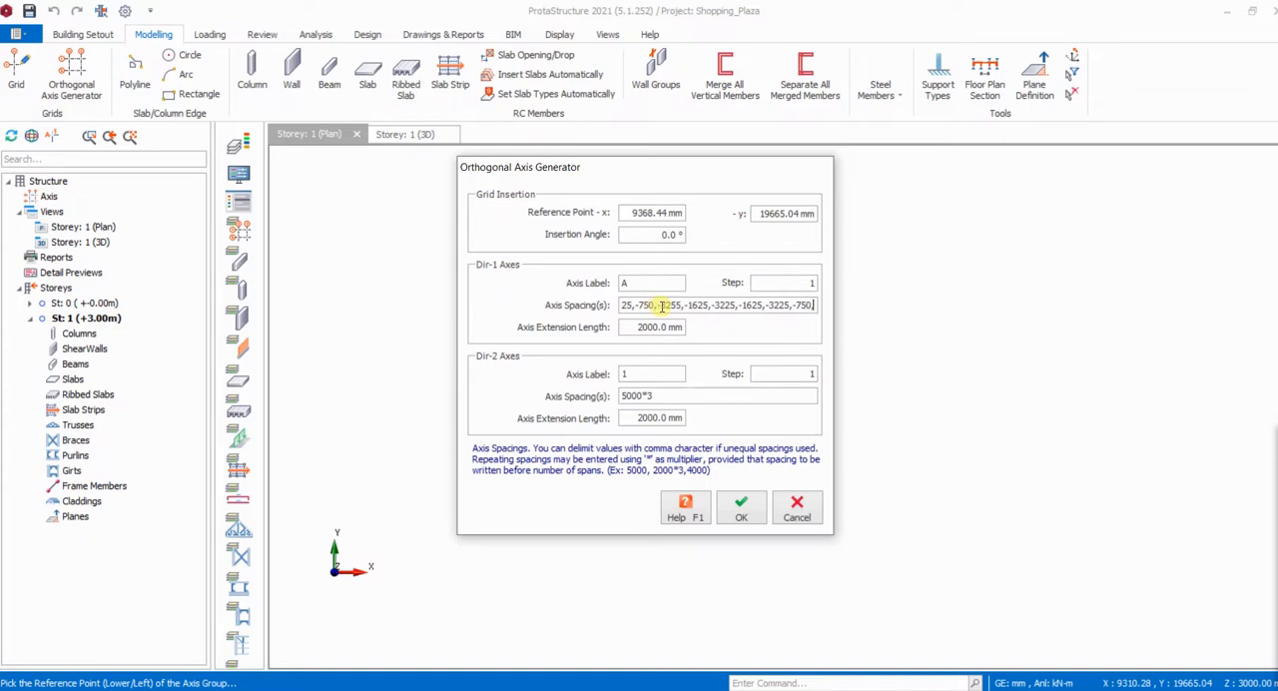
{"action": "type", "text": ",-"}
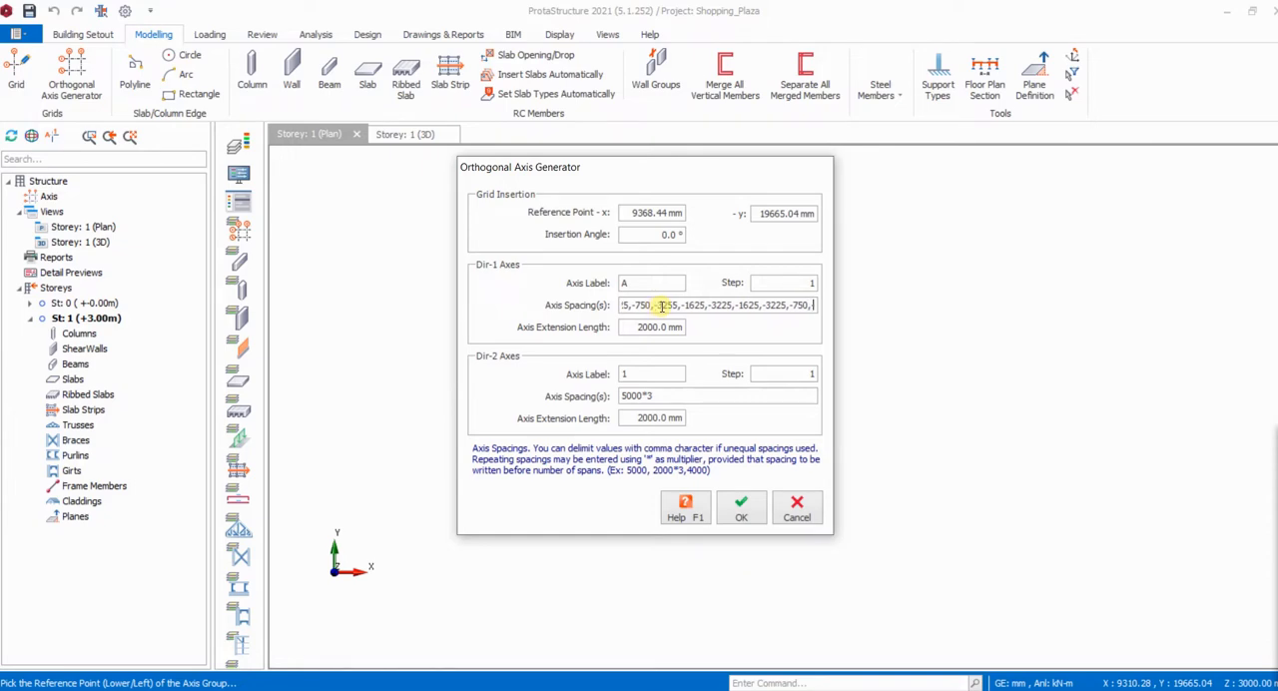
{"action": "type", "text": "-52"}
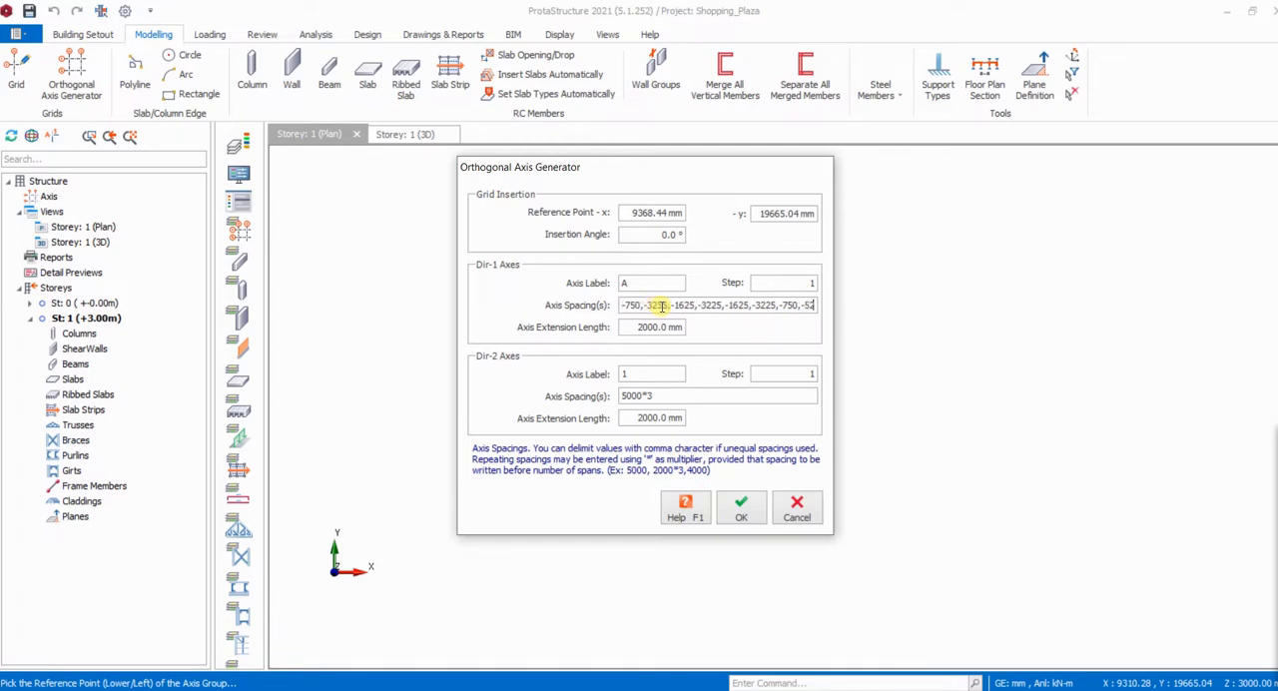
{"action": "type", "text": "5"}
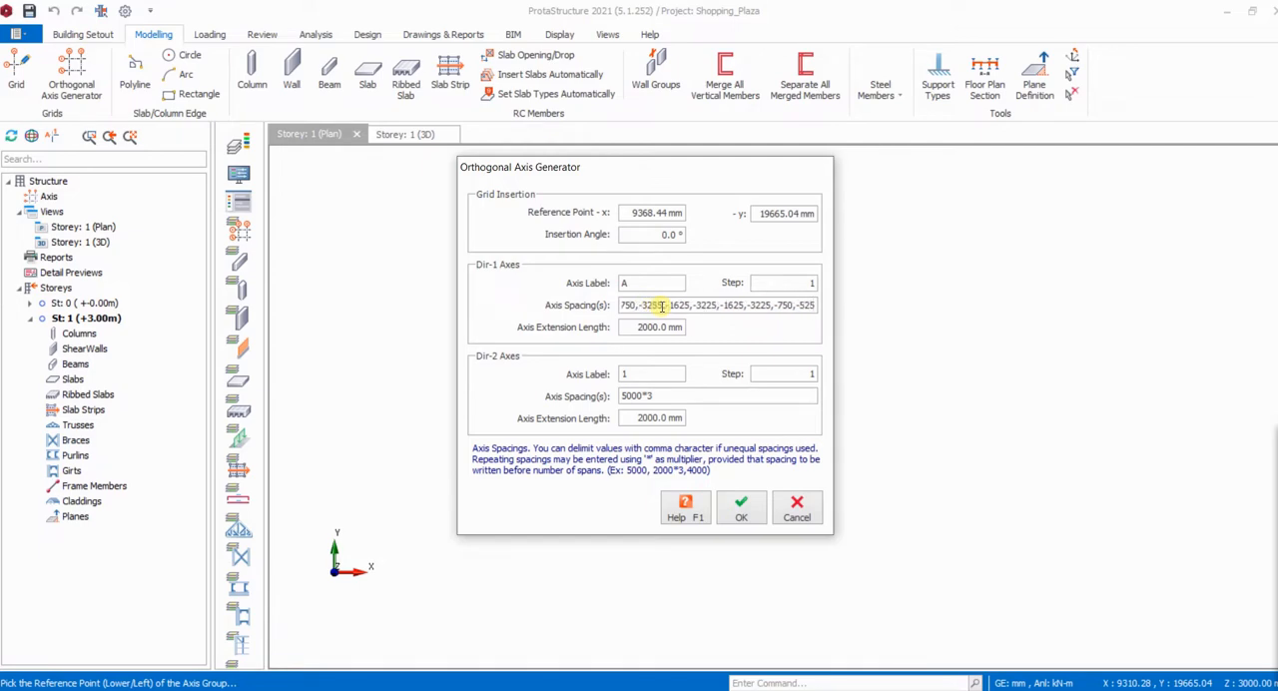
- Examine the spacings between the numbered gridlines on the floor plan in shopping mall - Copy.pdf, and return to the Dir-2 axis spacing in ProtaStructure
{"action": "double_click", "coordinate": [655, 397]}
{"action": "left_click", "coordinate": [727, 690]}
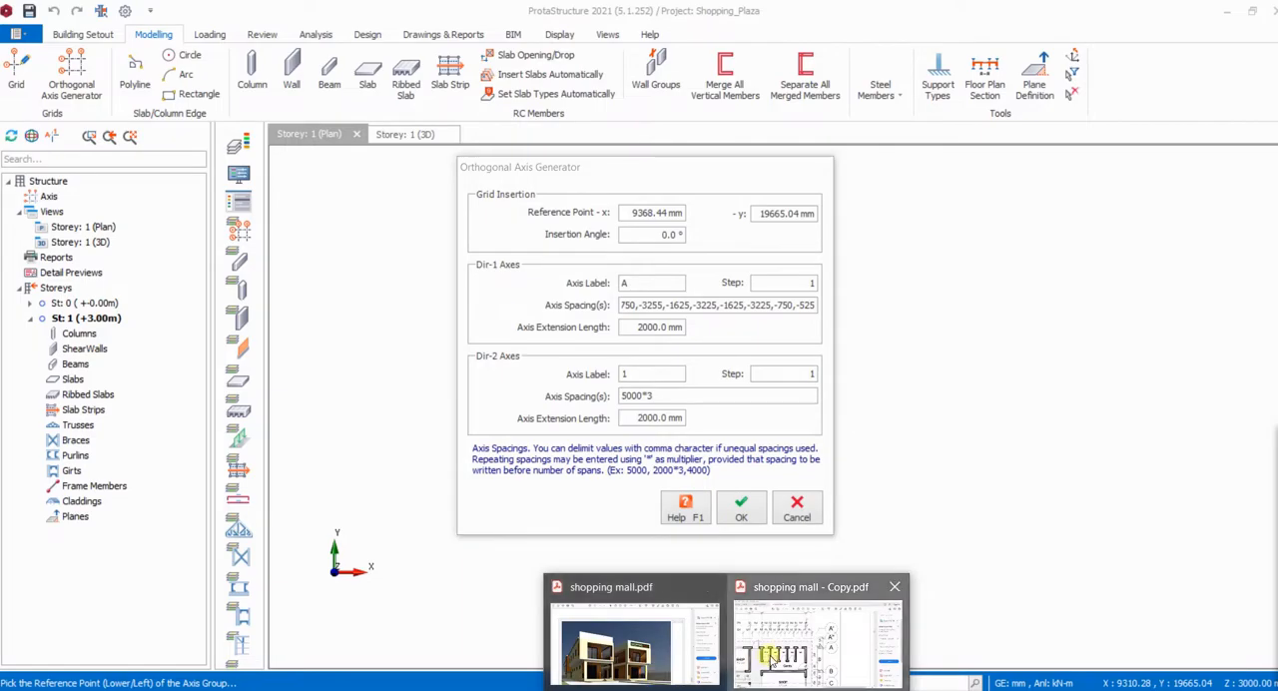
{"action": "left_click", "coordinate": [816, 639]}
{"action": "scroll", "coordinate": [505, 449], "scroll_direction": "left", "scroll_amount": 2}
{"action": "scroll", "coordinate": [504, 449], "scroll_direction": "left", "scroll_amount": 10}
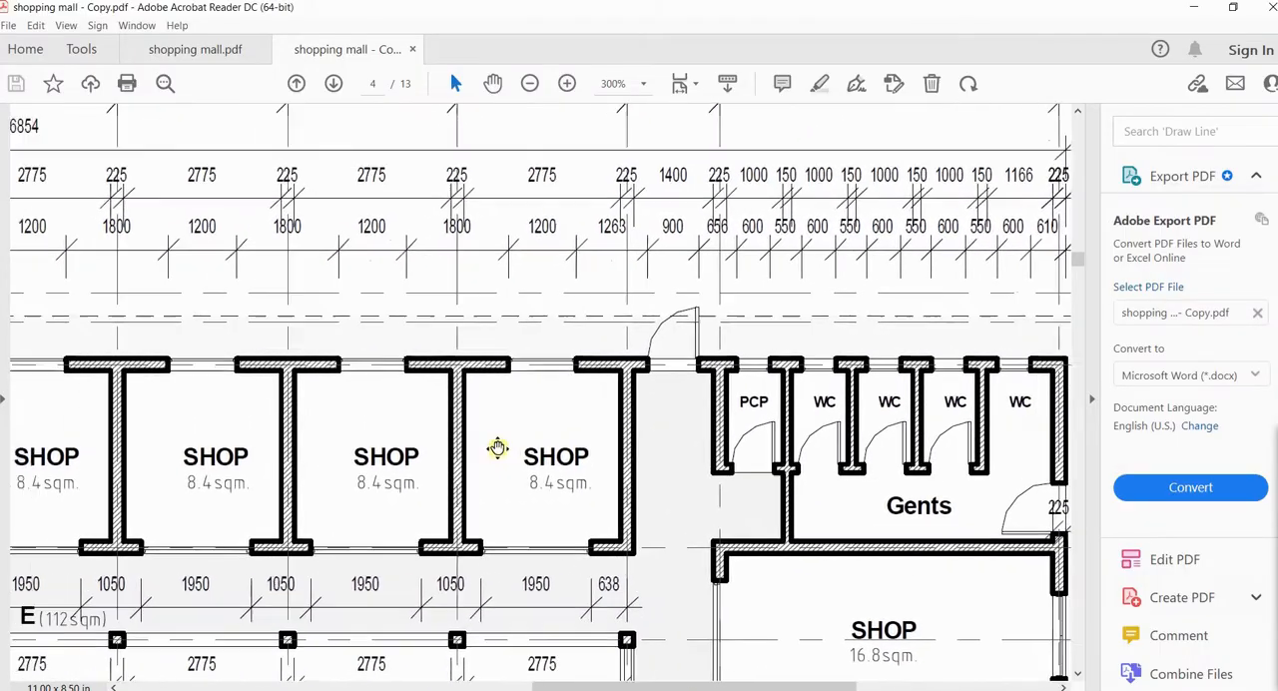
{"action": "scroll", "coordinate": [462, 413], "scroll_direction": "up", "scroll_amount": 4}
{"action": "scroll", "coordinate": [474, 404], "scroll_direction": "left", "scroll_amount": 12}
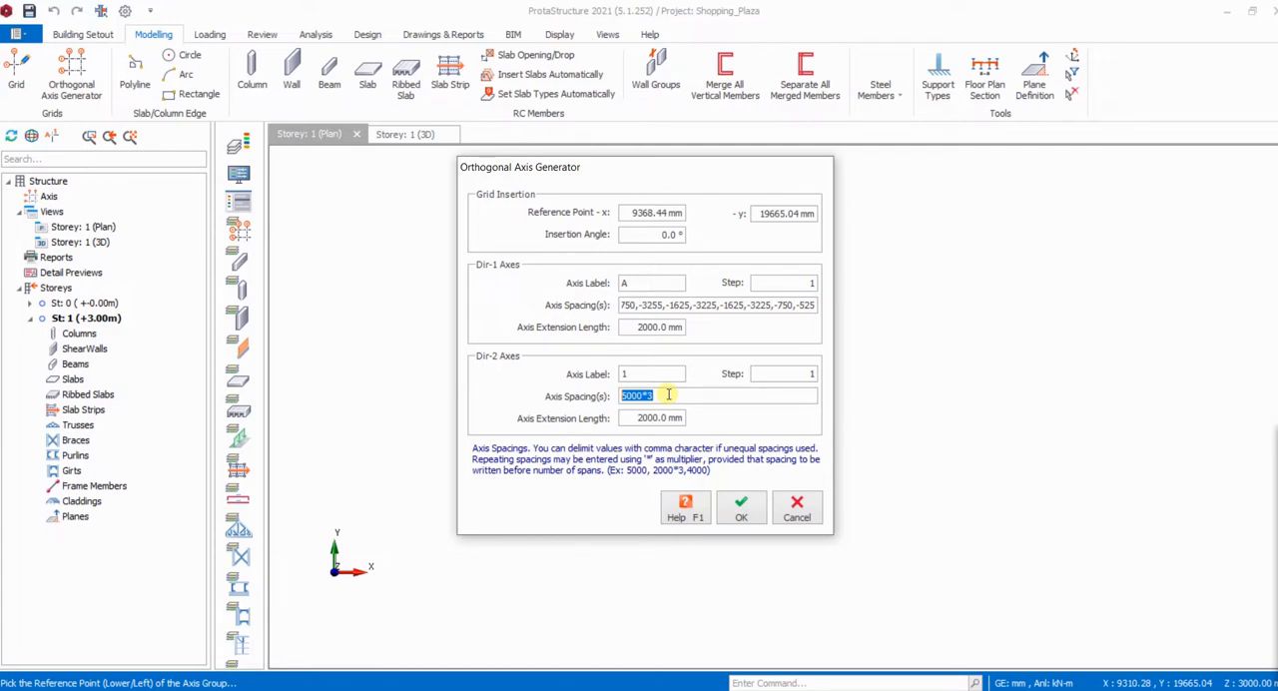
- Set the Dir-2 axis spacings to 1625,3225,3000,3000,3000,3225,3000,3000,3000,3000,1625,5990 and generate the axis grid
{"action": "type", "text": "1625,325"}
{"action": "key", "text": "BackSpace"}
{"action": "type", "text": "25"}
{"action": "type", "text": ",3000,"}
{"action": "left_click_drag", "start_coordinate": [703, 397], "coordinate": [669, 397]}
{"action": "key", "text": "ctrl+c"}
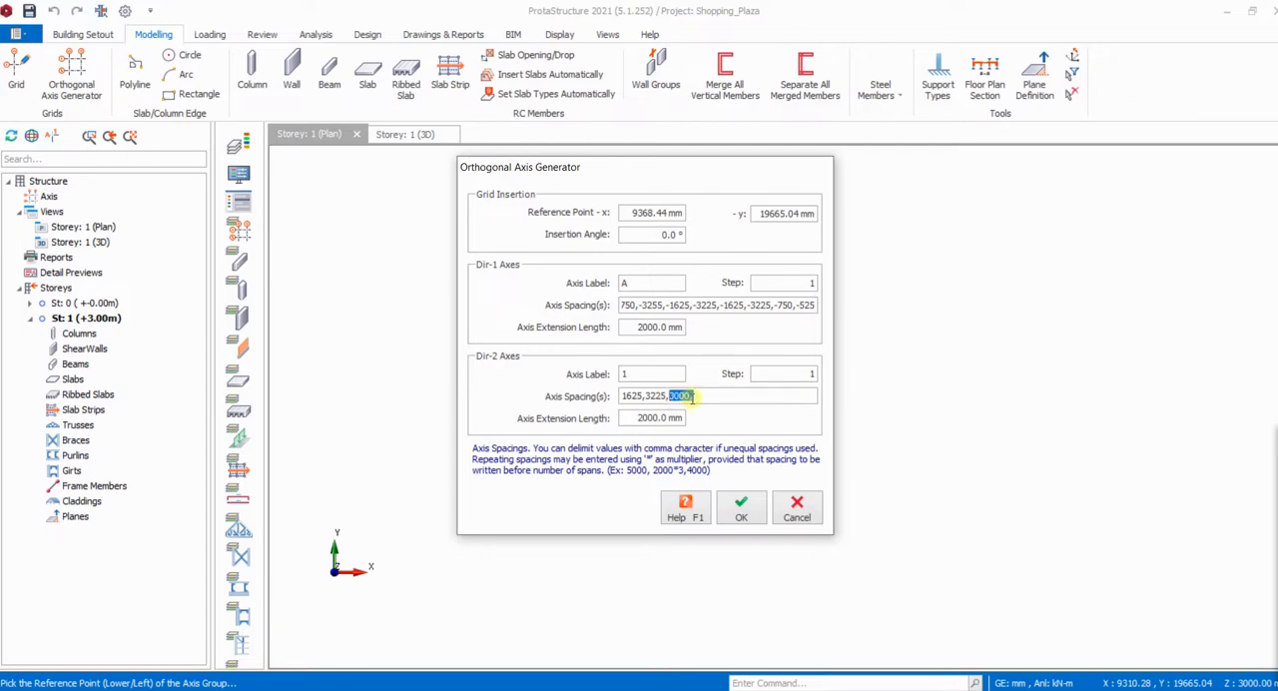
{"action": "left_click", "coordinate": [701, 397]}
{"action": "key", "text": "ctrl+v"}
{"action": "key", "text": "ctrl+v"}
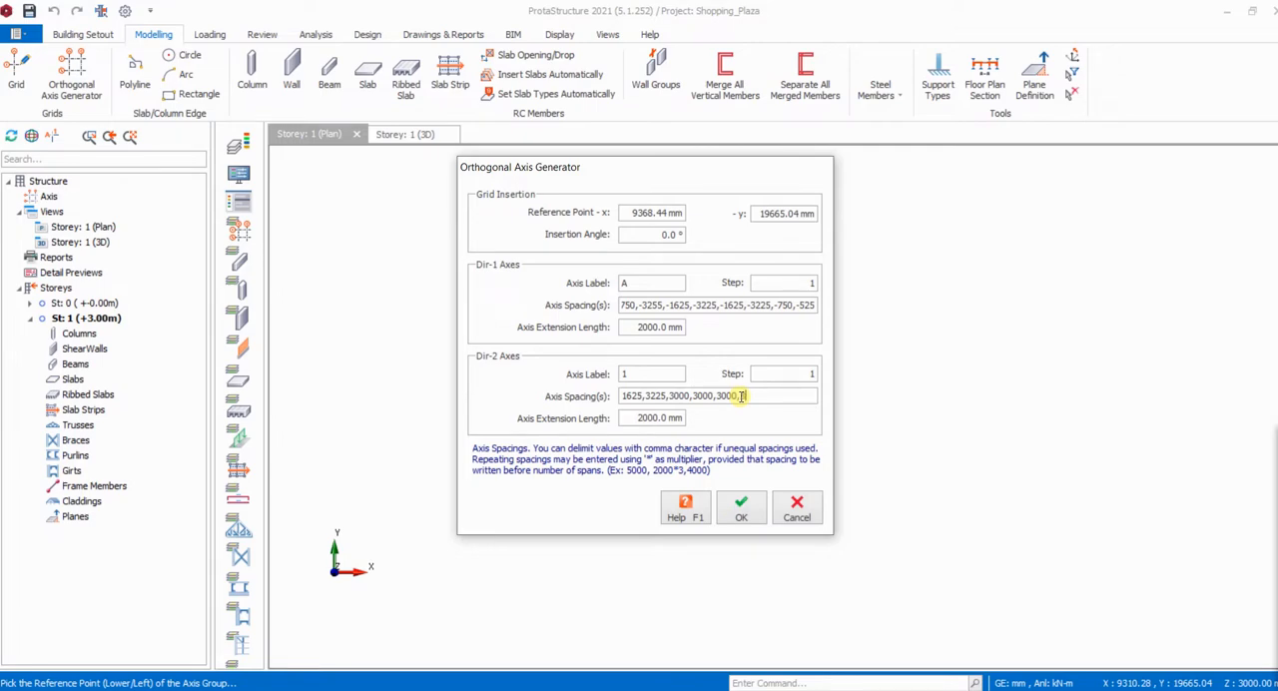
{"action": "type", "text": "3225"}
{"action": "type", "text": "3000,3000,3000,3000"}
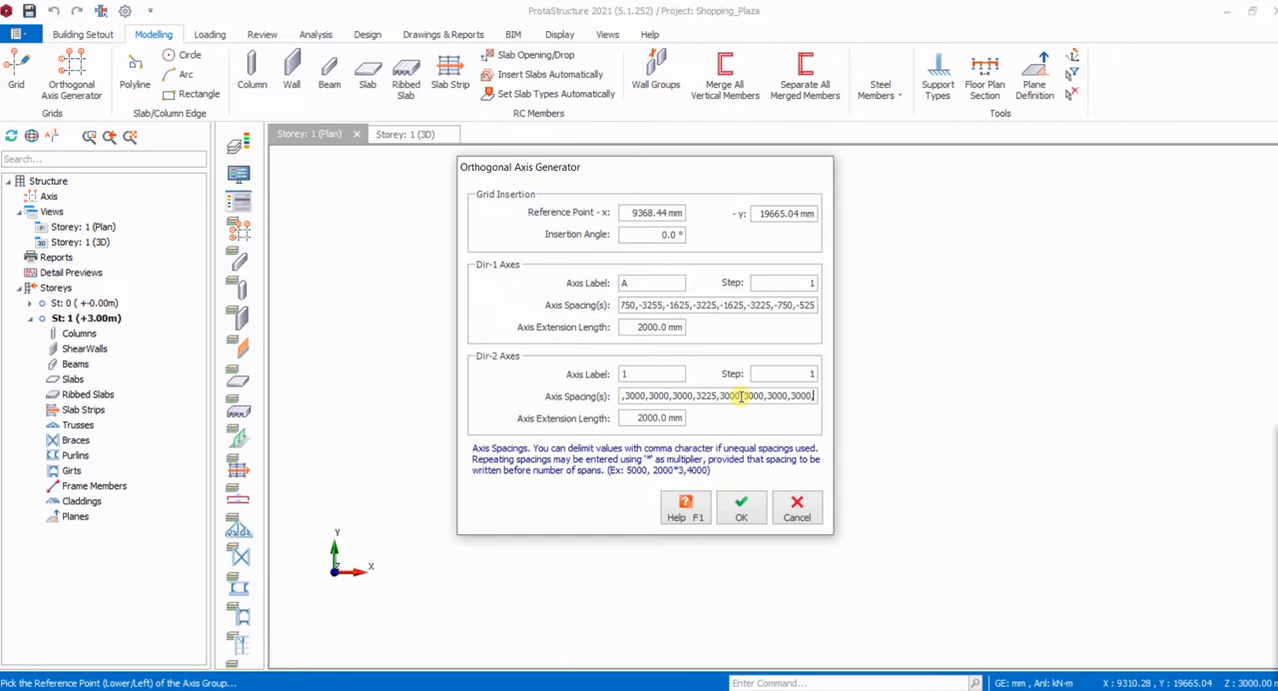
{"action": "type", "text": ",1625"}
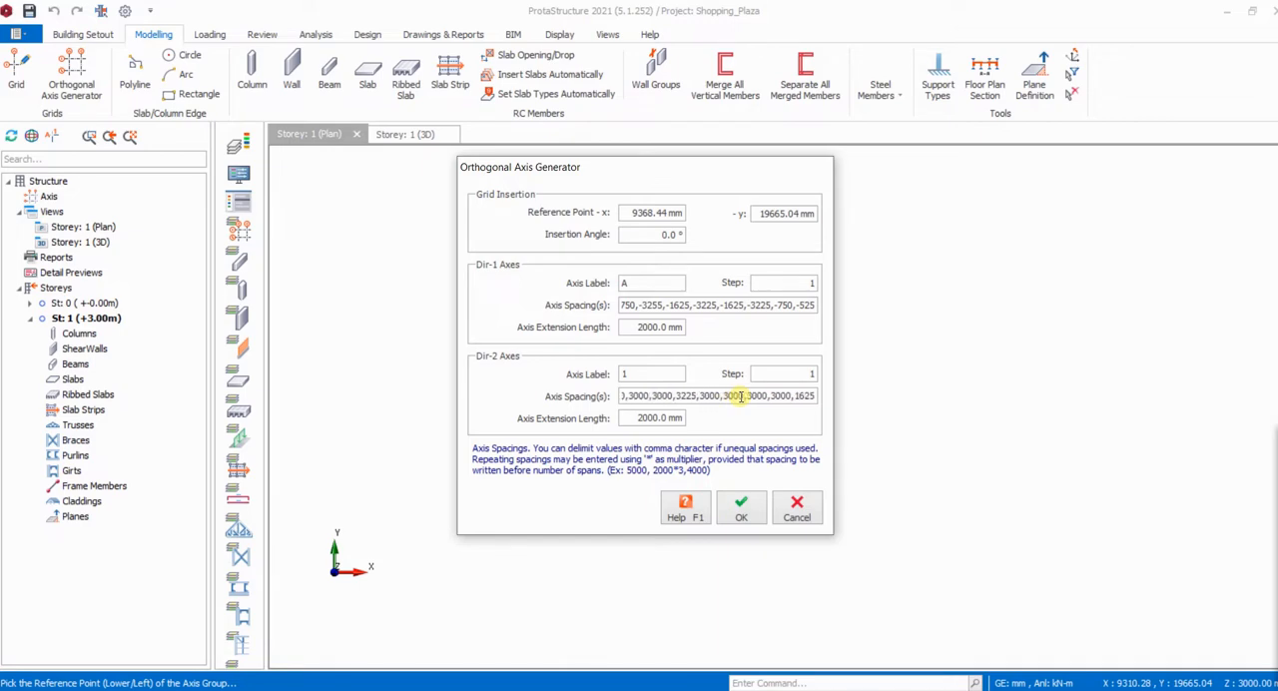
{"action": "type", "text": ","}
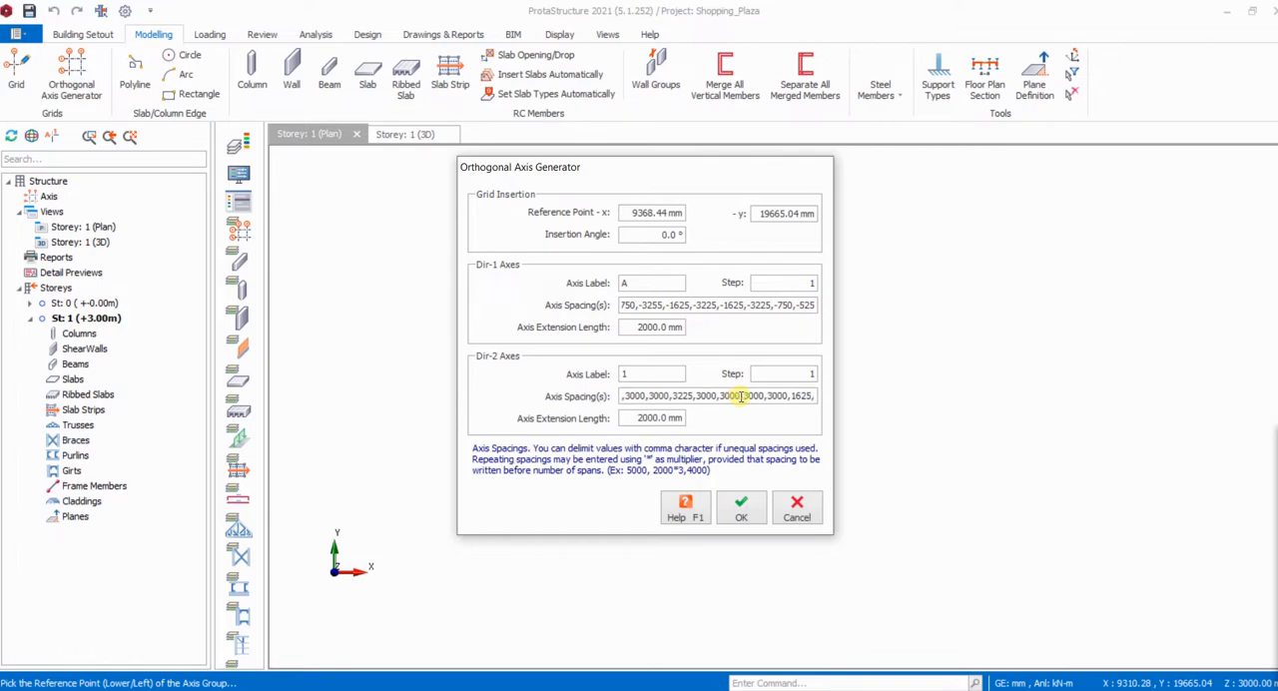
{"action": "type", "text": "59"}
{"action": "type", "text": "95"}
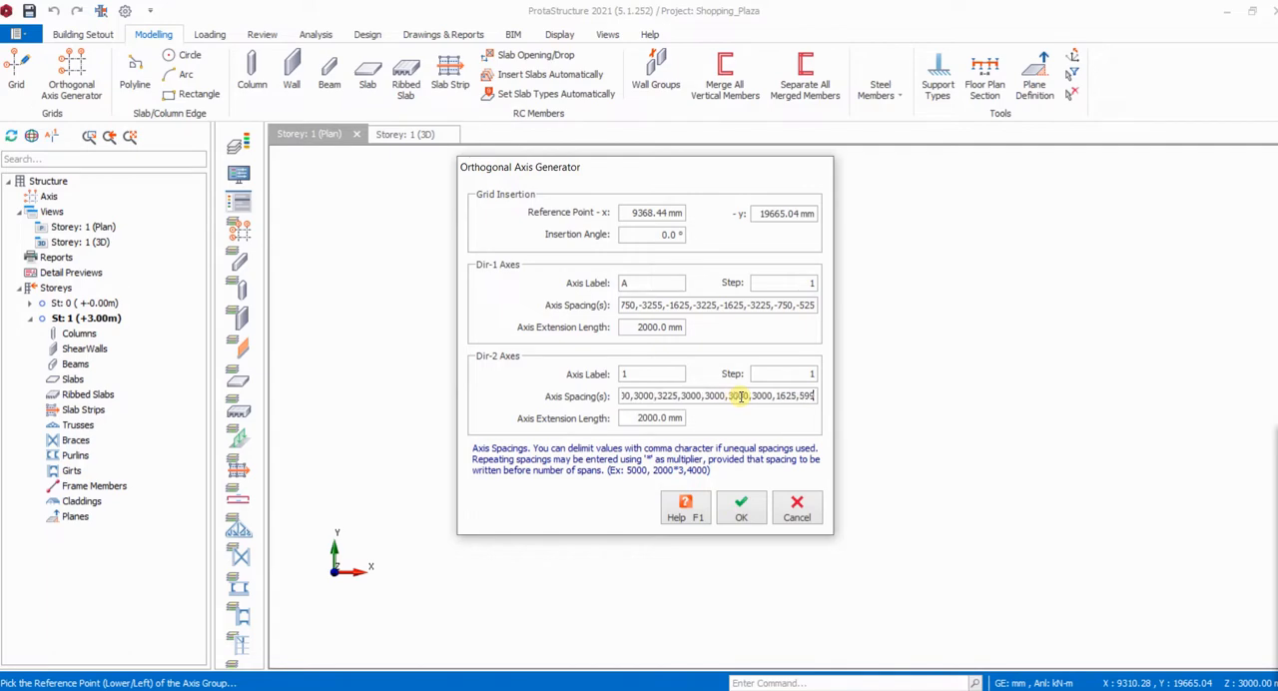
{"action": "type", "text": "0"}
{"action": "type", "text": ","}
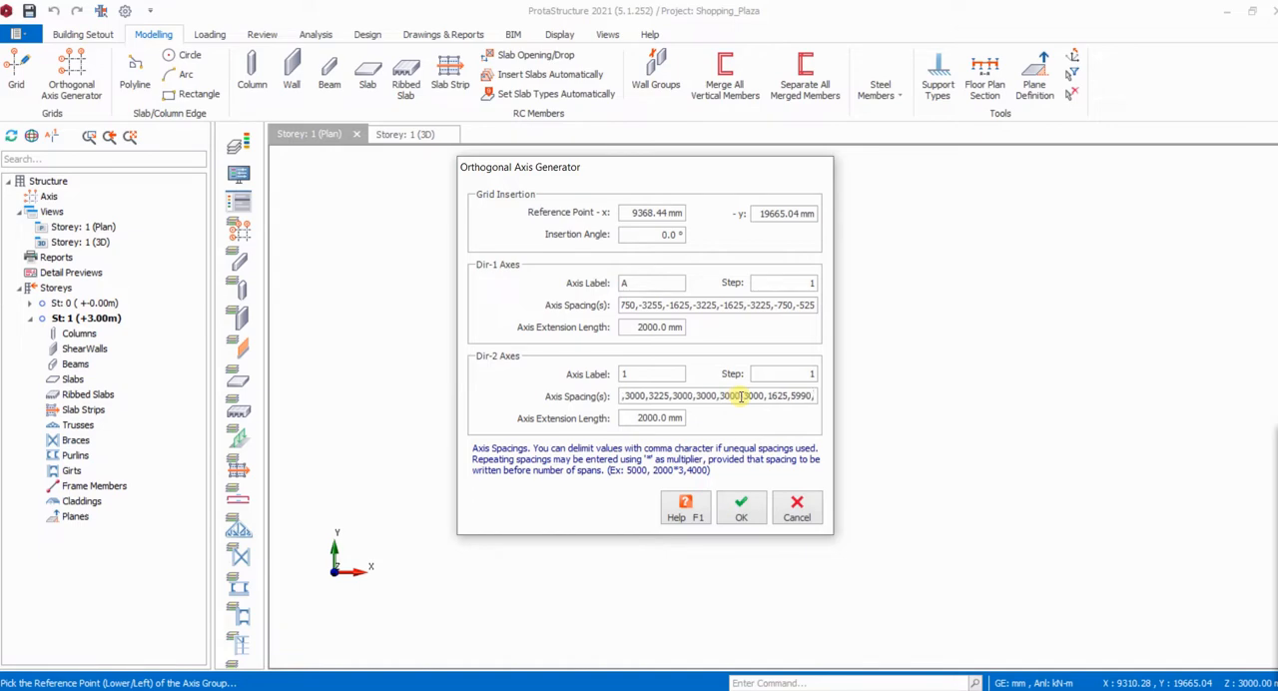
{"action": "key", "text": "BackSpace"}
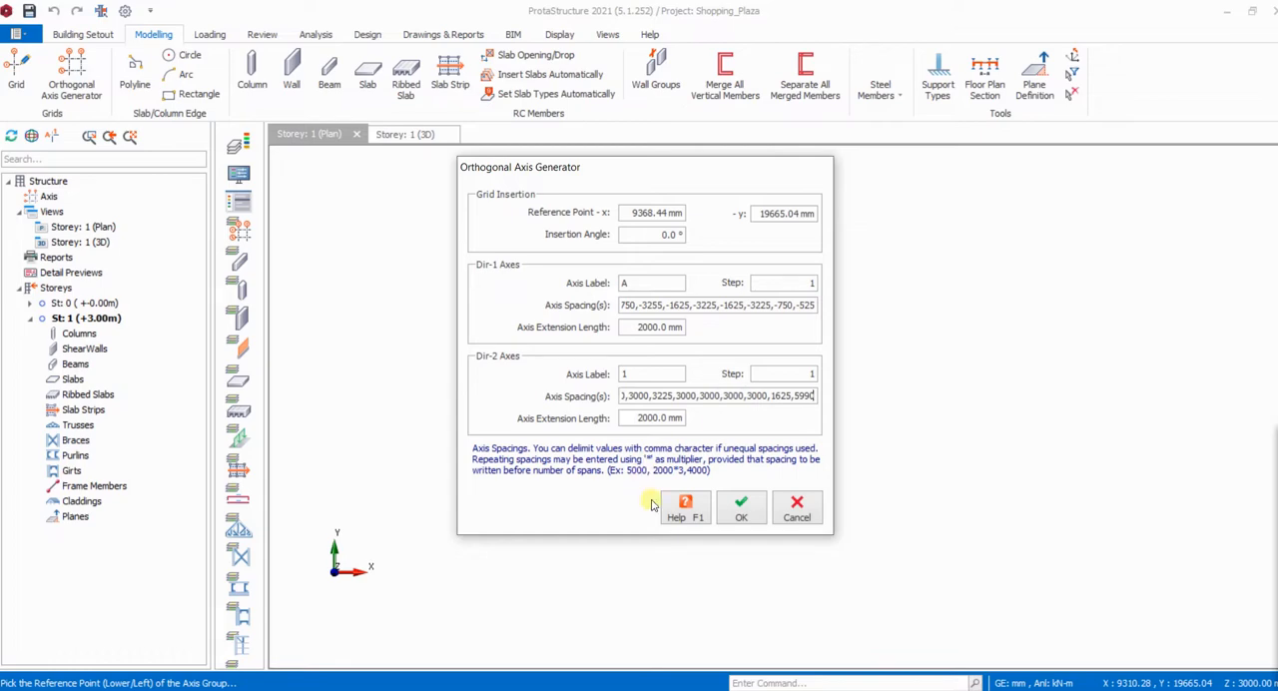
{"action": "left_click", "coordinate": [744, 513]}
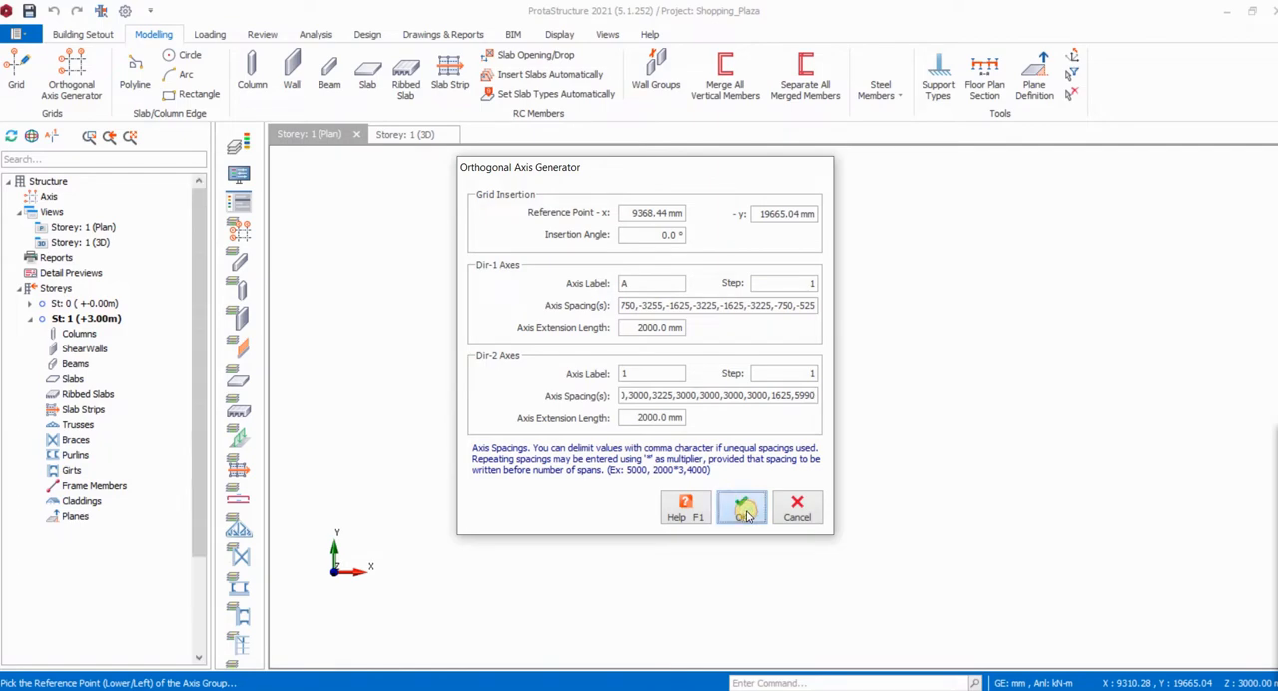
{"action": "scroll", "coordinate": [944, 335], "scroll_direction": "down", "scroll_amount": 1}
{"action": "scroll", "coordinate": [995, 320], "scroll_direction": "up", "scroll_amount": 2}
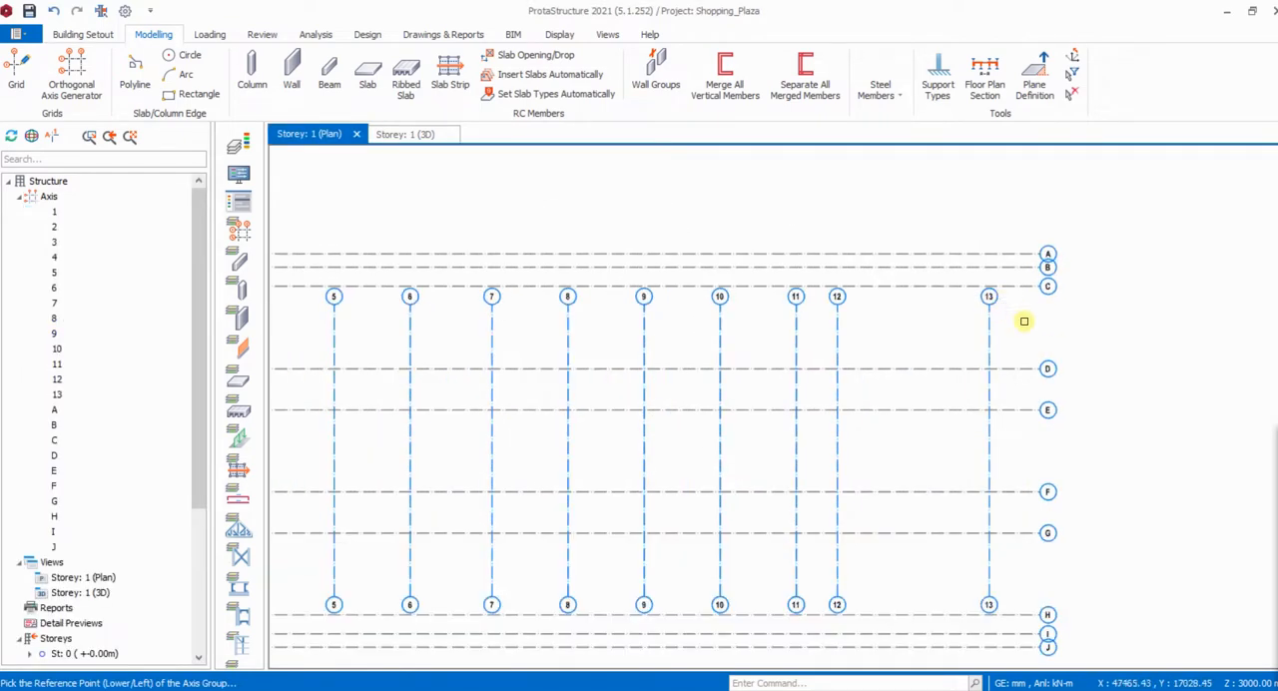
{"action": "scroll", "coordinate": [1012, 333], "scroll_direction": "down", "scroll_amount": 2}
{"action": "scroll", "coordinate": [494, 325], "scroll_direction": "up", "scroll_amount": 3}
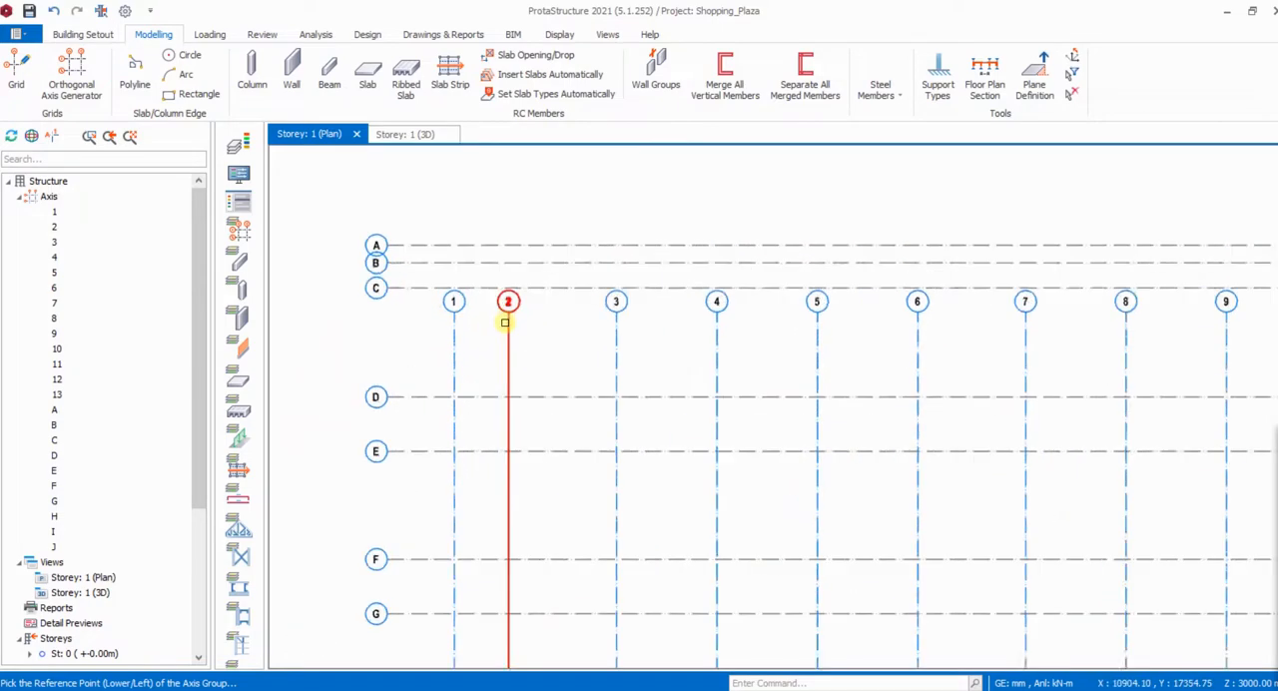
{"action": "scroll", "coordinate": [490, 331], "scroll_direction": "down", "scroll_amount": 2}
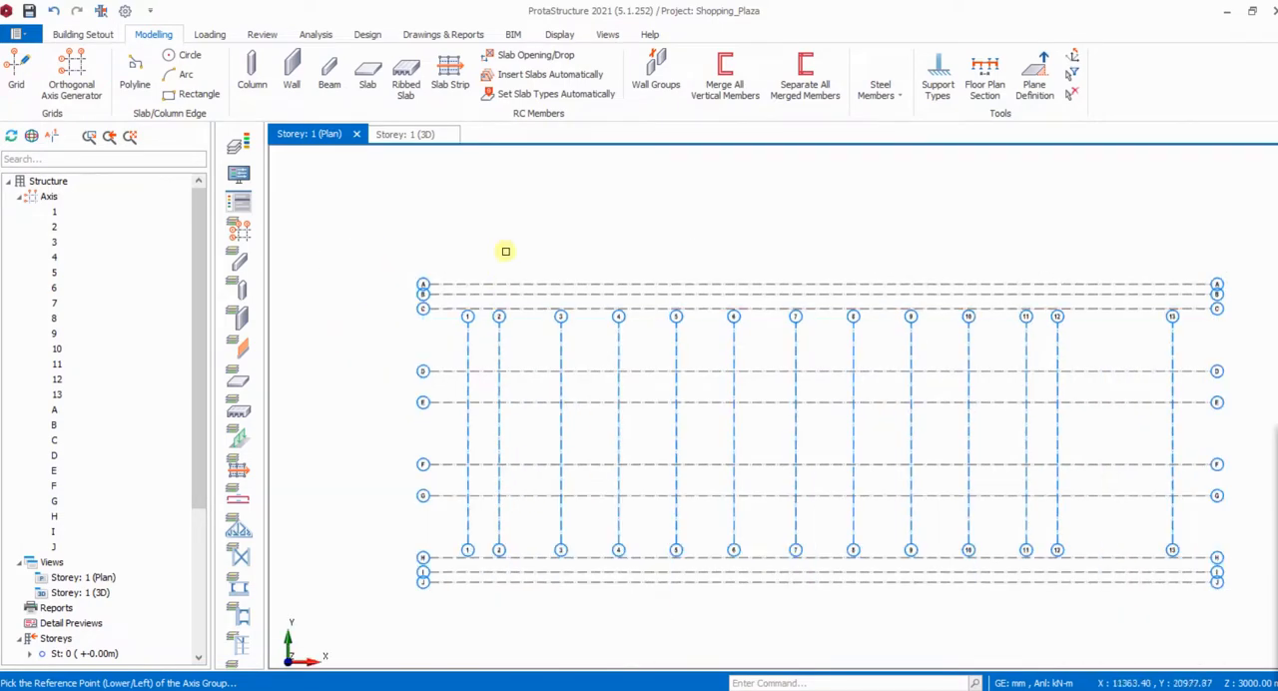
{"action": "scroll", "coordinate": [1184, 335], "scroll_direction": "up", "scroll_amount": 3}
{"action": "left_click", "coordinate": [1184, 336]}
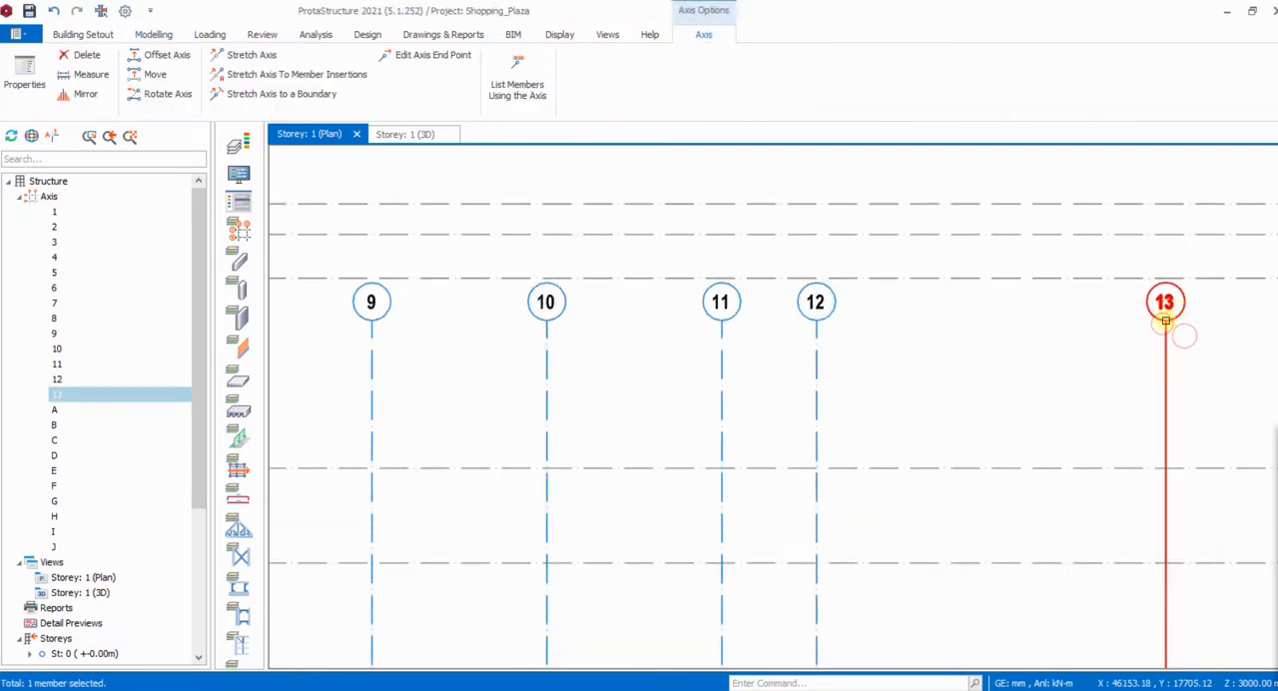
{"action": "scroll", "coordinate": [1177, 336], "scroll_direction": "down", "scroll_amount": 3}
{"action": "left_click_drag", "start_coordinate": [1175, 335], "coordinate": [462, 260]}
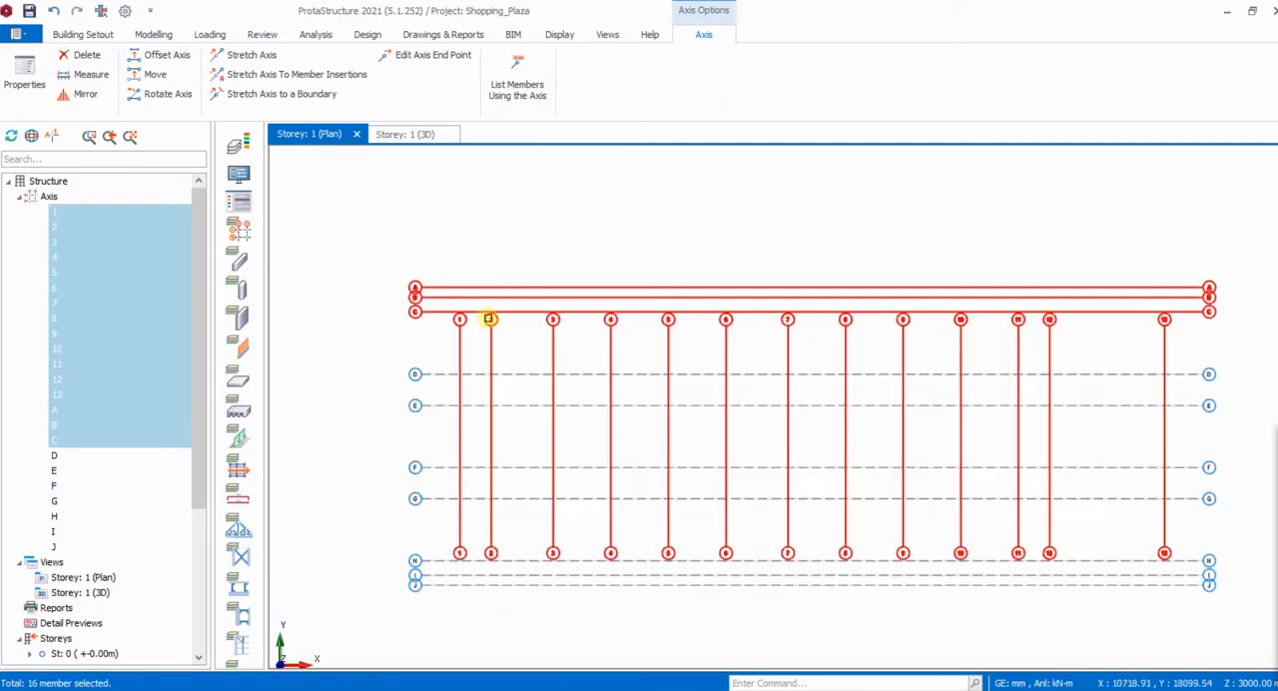
{"action": "left_click_drag", "start_coordinate": [518, 325], "coordinate": [503, 265]}
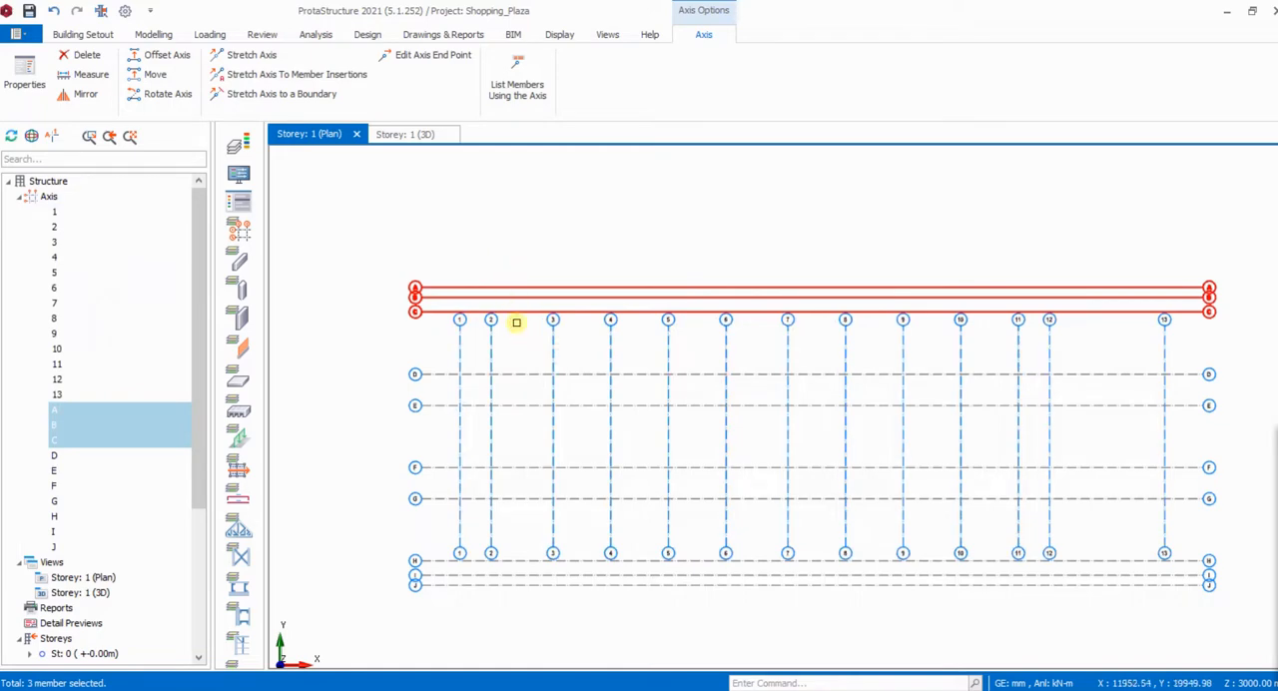
{"action": "left_click_drag", "start_coordinate": [1184, 352], "coordinate": [401, 334]}
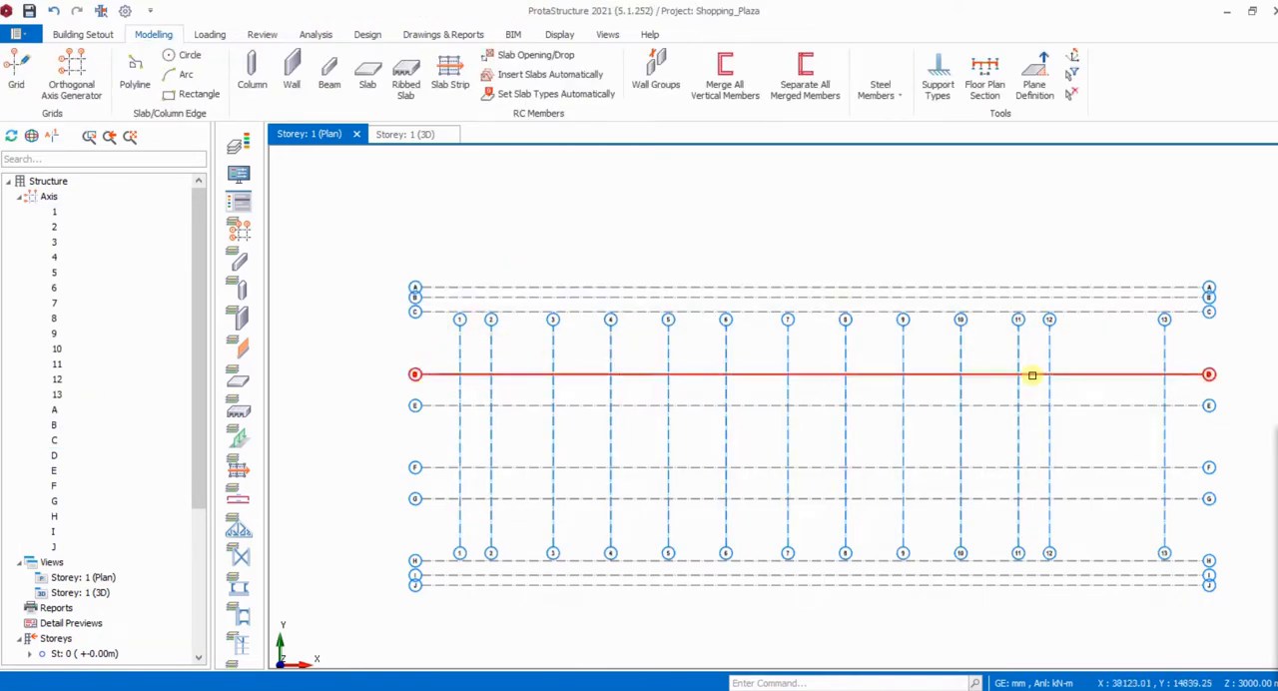
- Stretch the lower ends of axes 1 to 13 together by about 5700 mm, past axis J
{"action": "left_click_drag", "start_coordinate": [1170, 347], "coordinate": [419, 331]}
{"action": "left_click_drag", "start_coordinate": [1178, 349], "coordinate": [454, 332]}
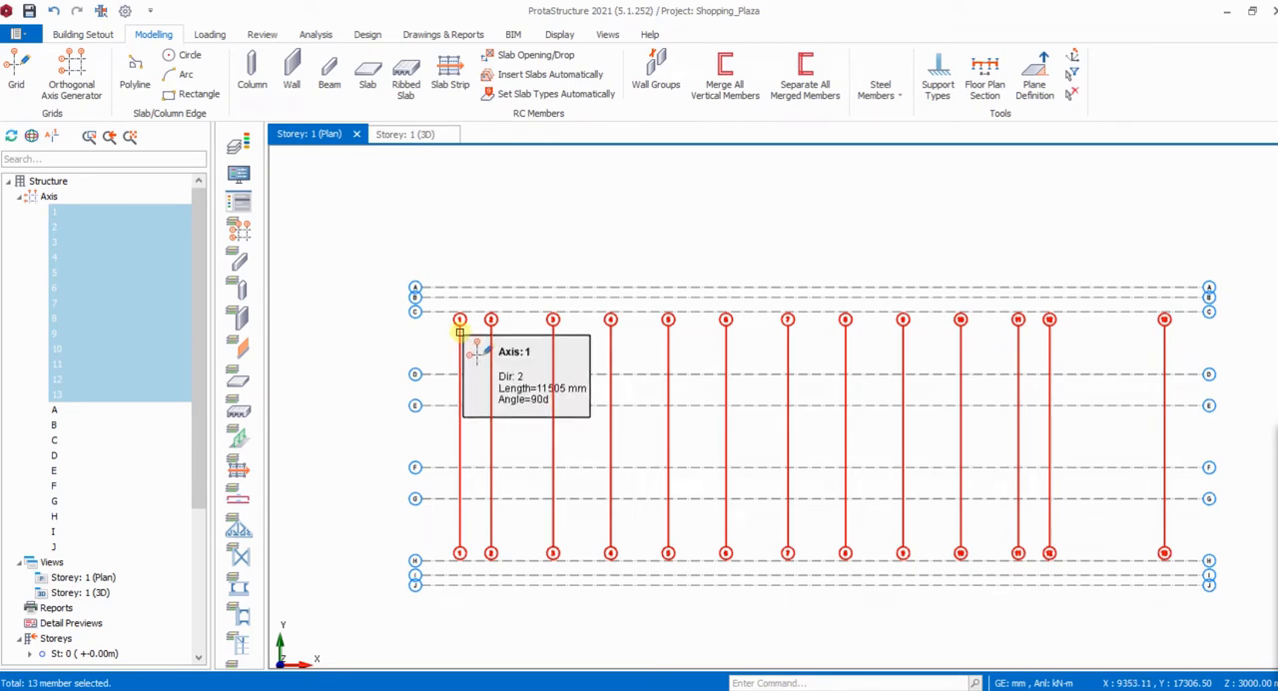
{"action": "right_click", "coordinate": [460, 332]}
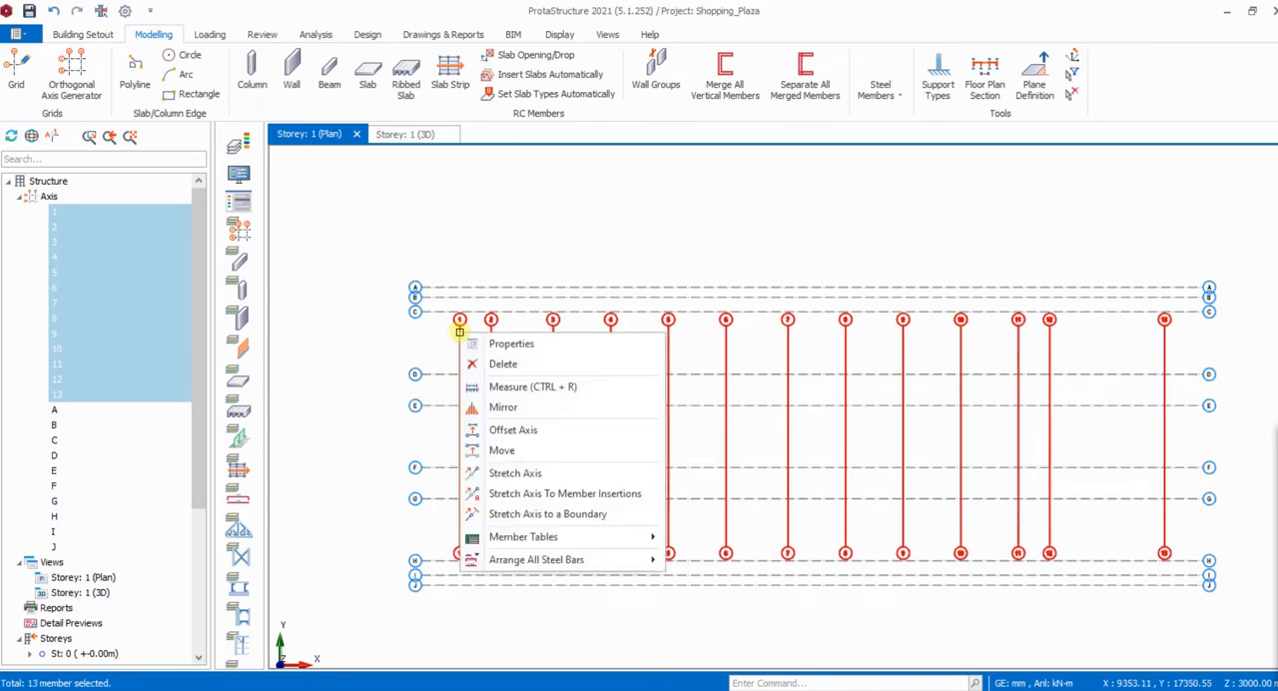
{"action": "left_click", "coordinate": [519, 473]}
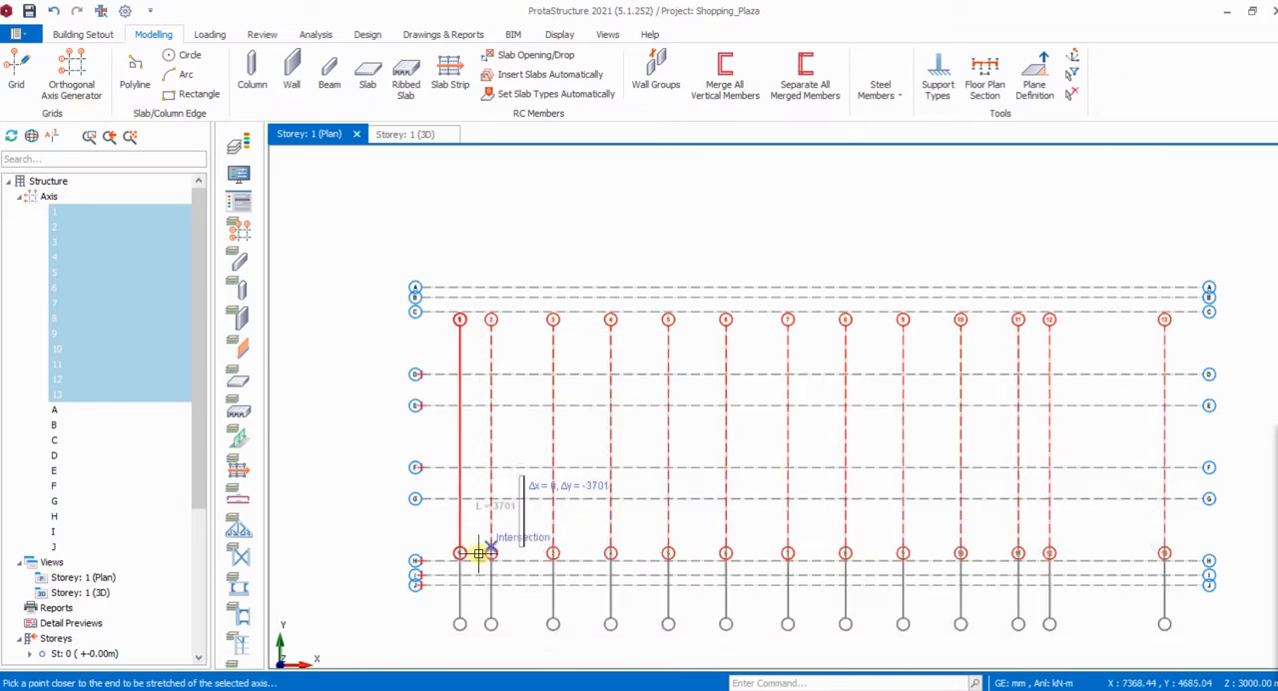
{"action": "scroll", "coordinate": [470, 562], "scroll_direction": "up", "scroll_amount": 1}
{"action": "scroll", "coordinate": [472, 518], "scroll_direction": "down", "scroll_amount": 1}
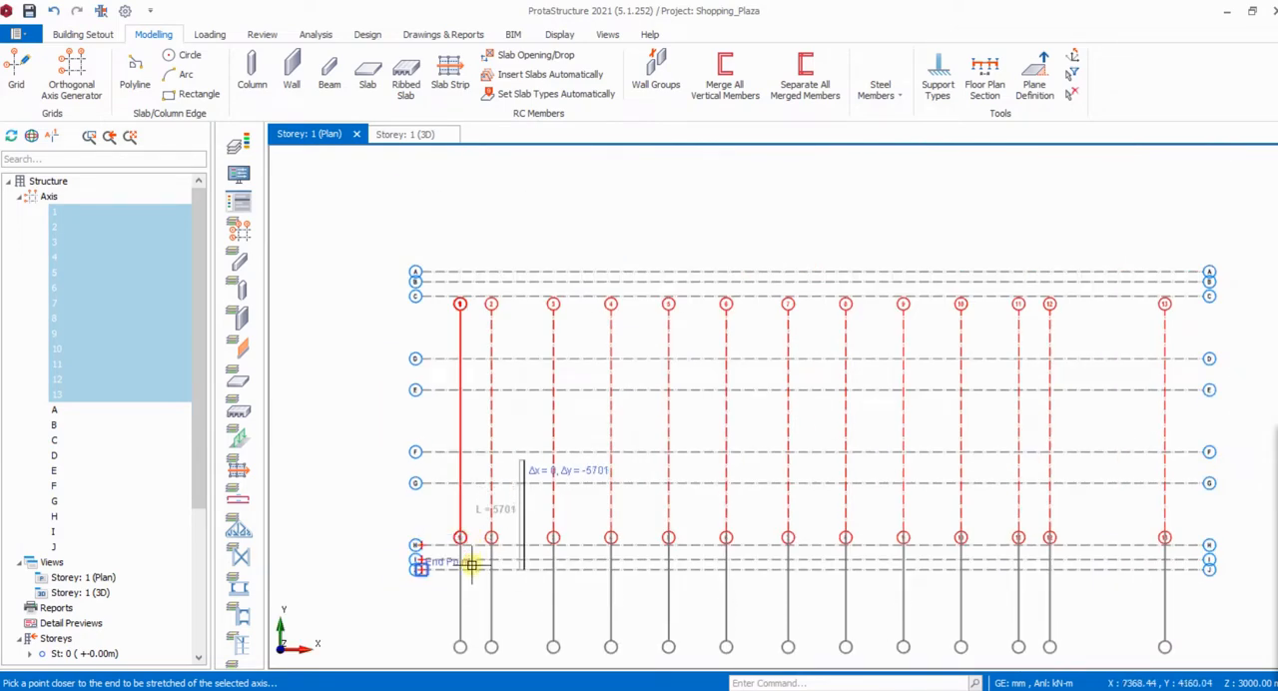
{"action": "left_click", "coordinate": [472, 564]}
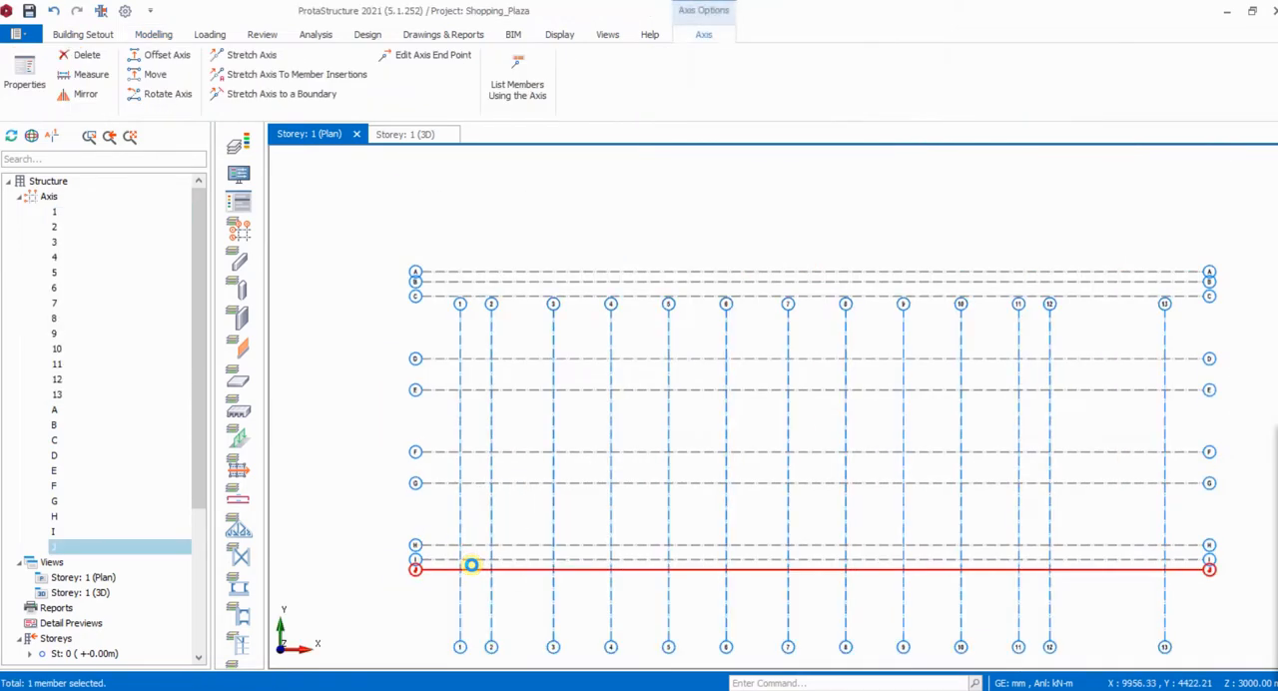
- Stretch the upper ends of axes 1 to 13 together by about 5000 mm, past axis A
{"action": "scroll", "coordinate": [483, 412], "scroll_direction": "down", "scroll_amount": 2}
{"action": "scroll", "coordinate": [893, 362], "scroll_direction": "up", "scroll_amount": 3}
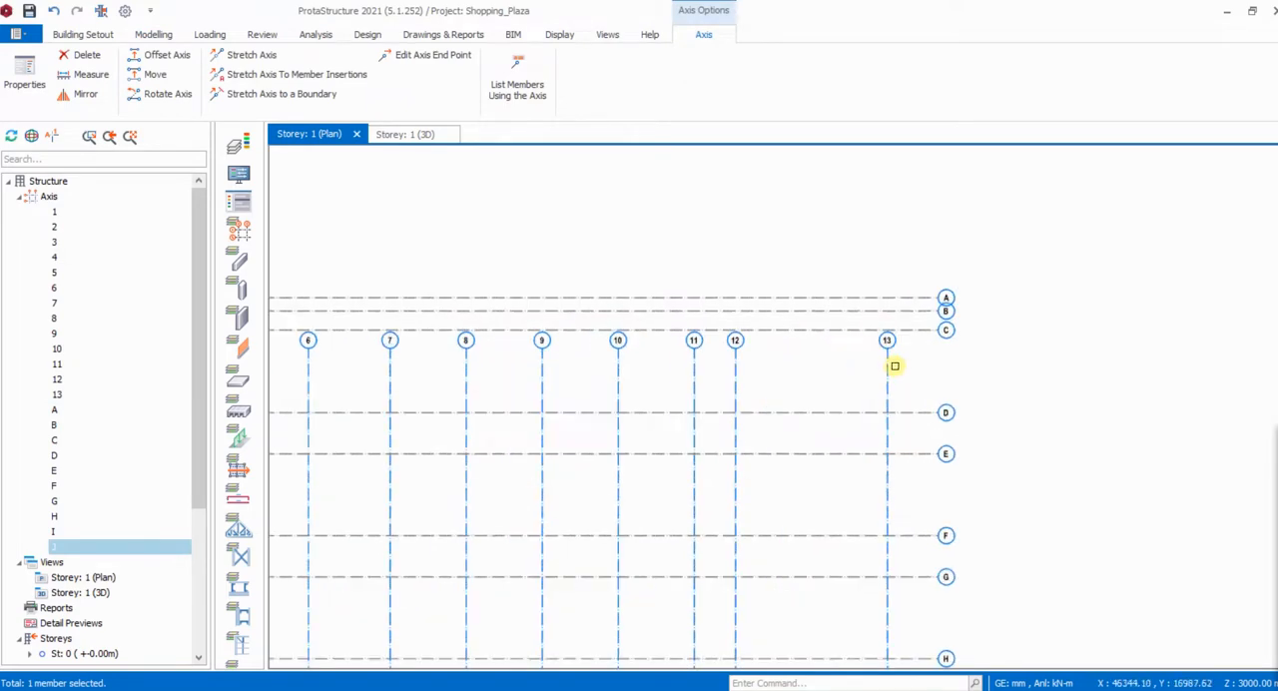
{"action": "scroll", "coordinate": [901, 363], "scroll_direction": "down", "scroll_amount": 2}
{"action": "left_click_drag", "start_coordinate": [907, 368], "coordinate": [346, 347]}
{"action": "right_click", "coordinate": [365, 362]}
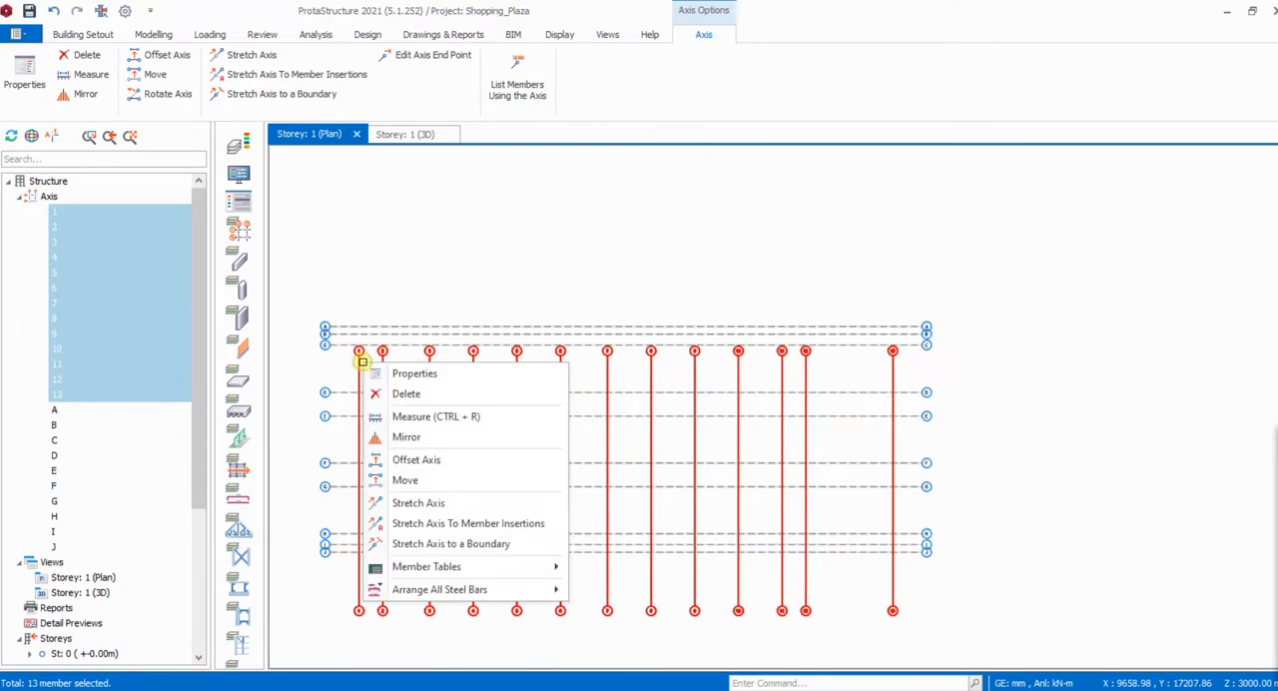
{"action": "left_click", "coordinate": [419, 503]}
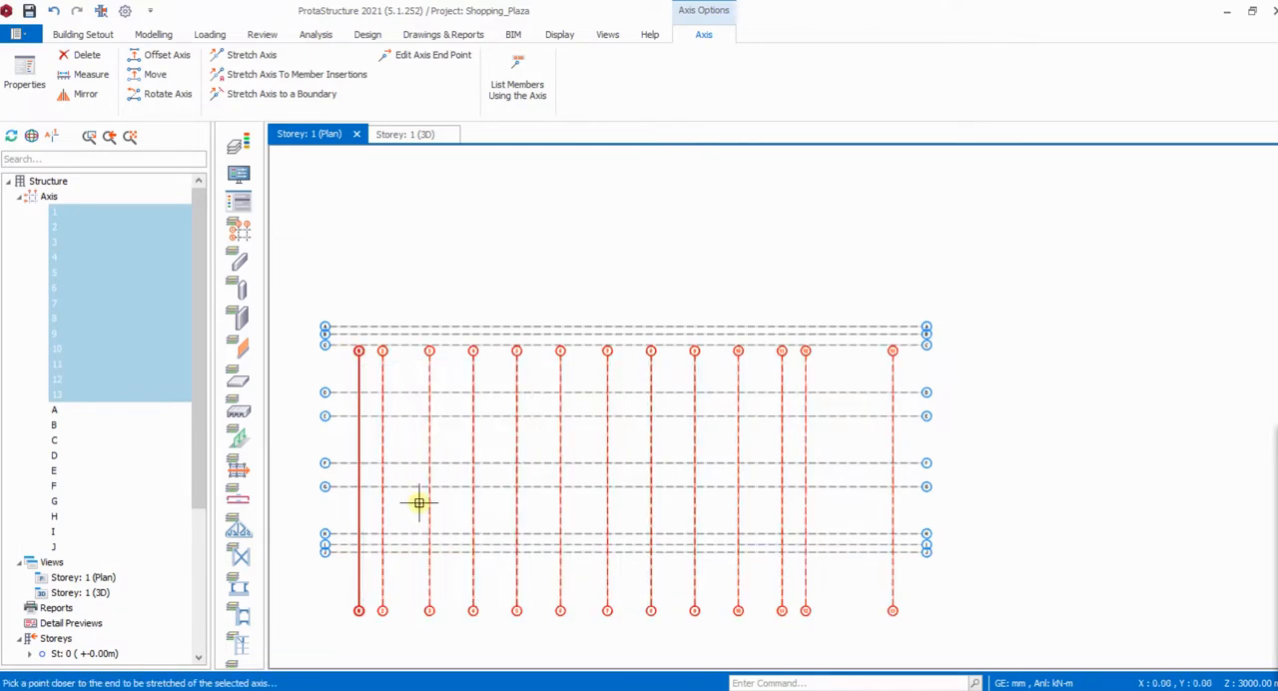
{"action": "left_click", "coordinate": [430, 349]}
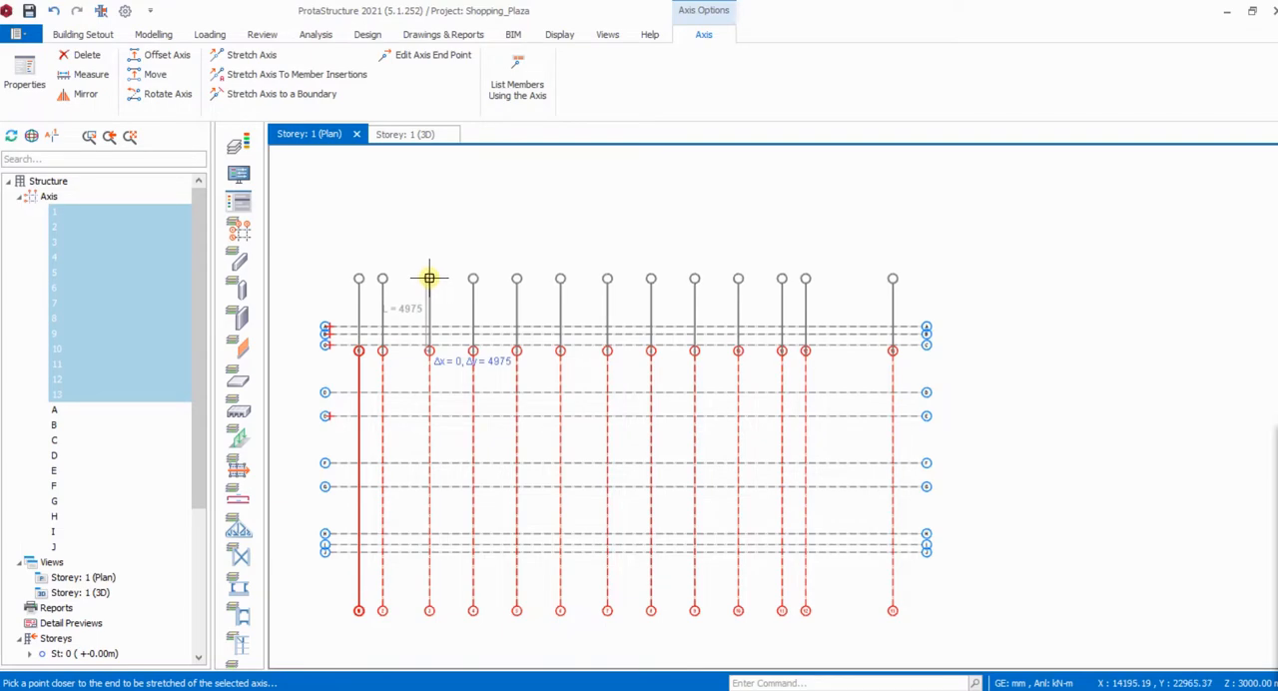
{"action": "left_click", "coordinate": [429, 277]}
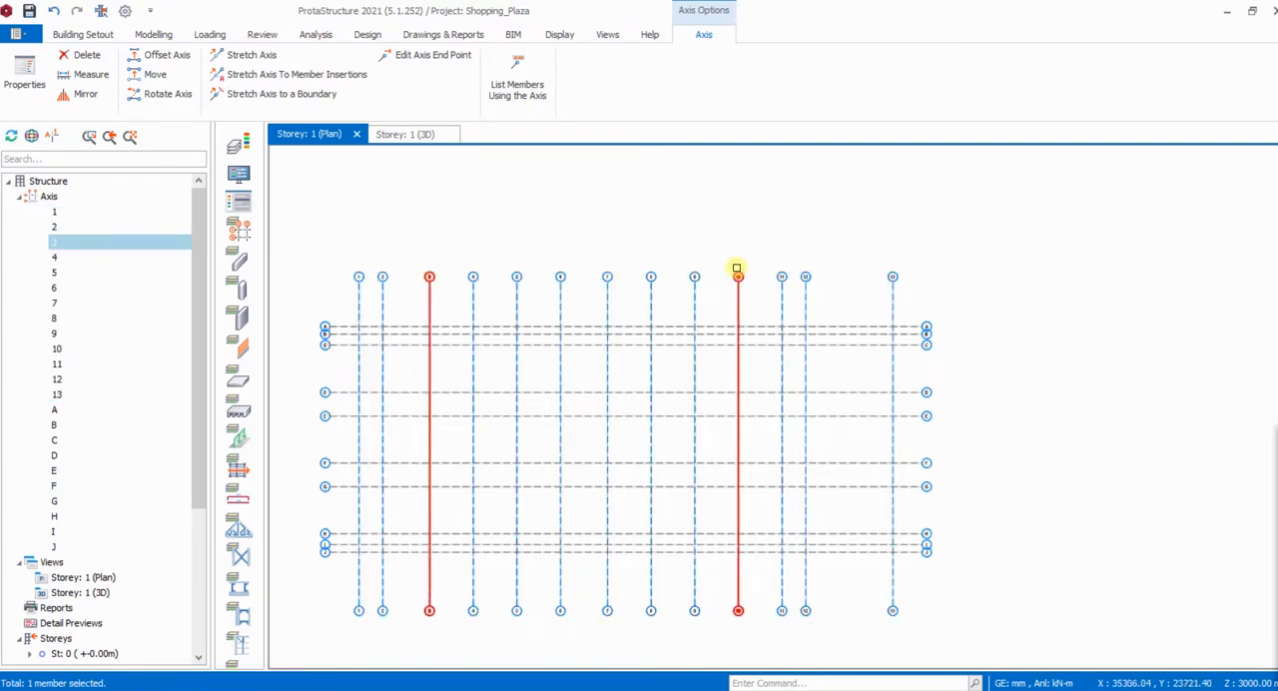
- Review the axis grid from axis 1 to axis 13, checking the numbered and lettered axes
{"action": "scroll", "coordinate": [880, 306], "scroll_direction": "up", "scroll_amount": 4}
{"action": "scroll", "coordinate": [899, 285], "scroll_direction": "down", "scroll_amount": 4}
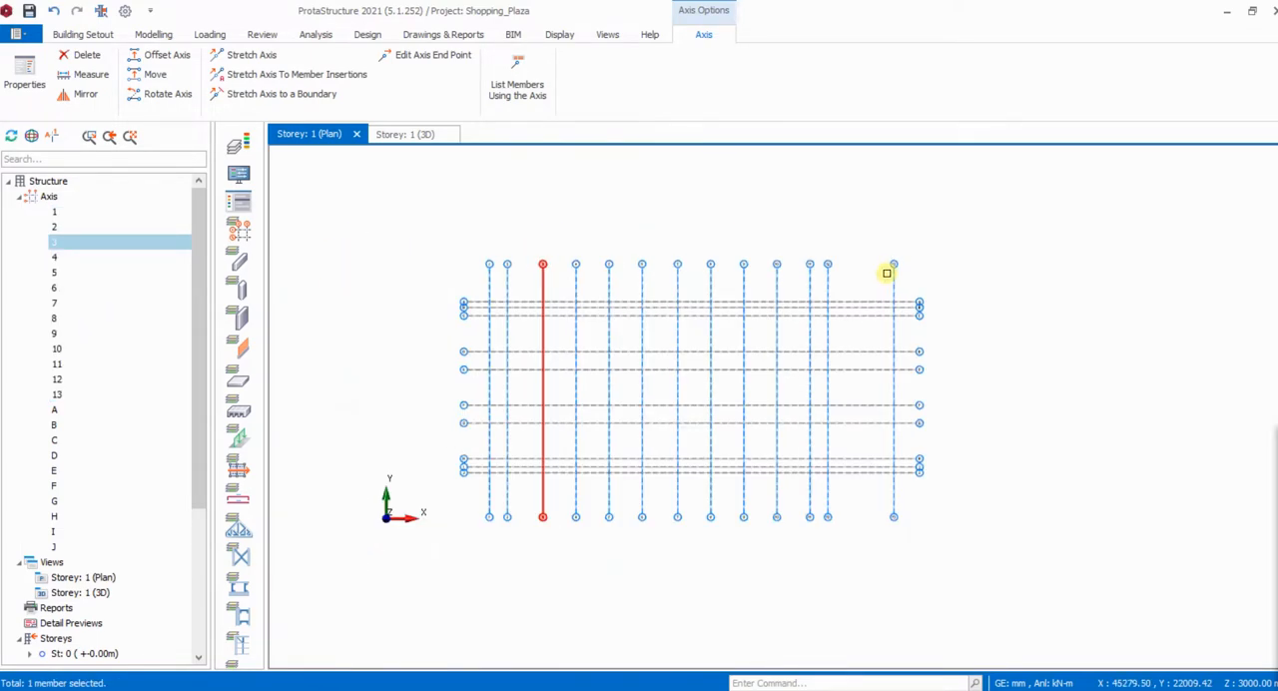
{"action": "scroll", "coordinate": [902, 303], "scroll_direction": "up", "scroll_amount": 4}
{"action": "scroll", "coordinate": [883, 295], "scroll_direction": "down", "scroll_amount": 2}
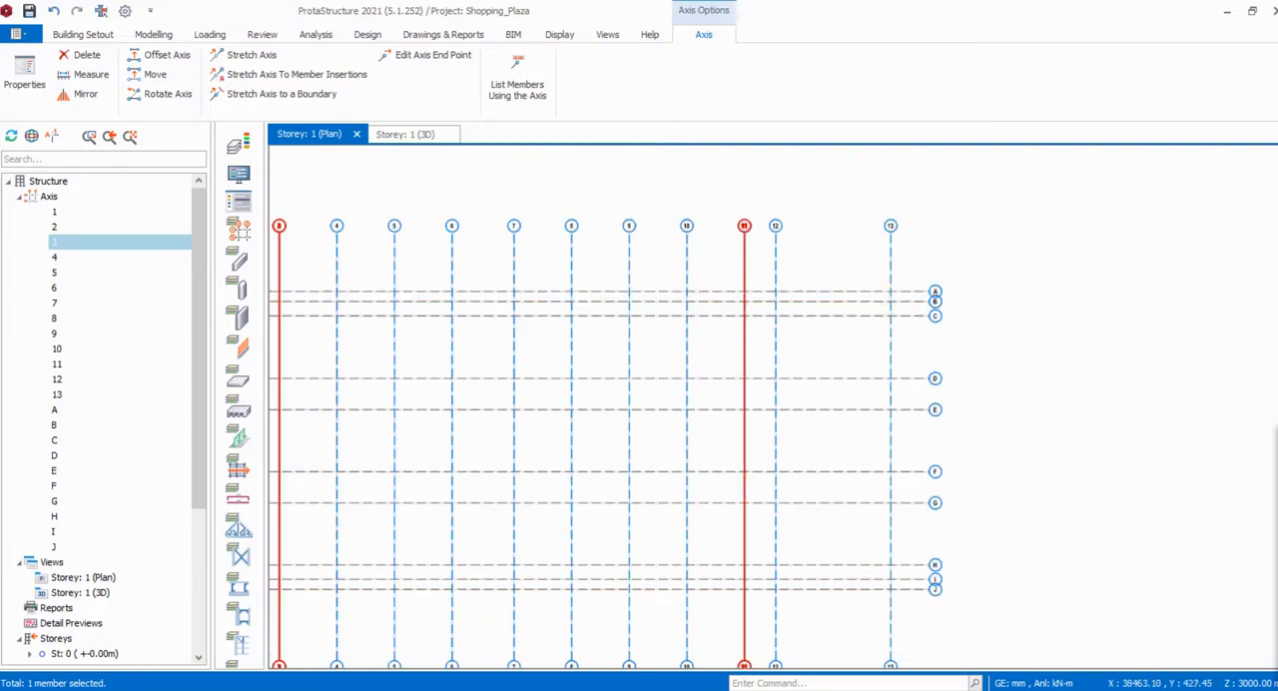
{"action": "scroll", "coordinate": [585, 336], "scroll_direction": "down", "scroll_amount": 2}
{"action": "scroll", "coordinate": [585, 337], "scroll_direction": "up", "scroll_amount": 5}
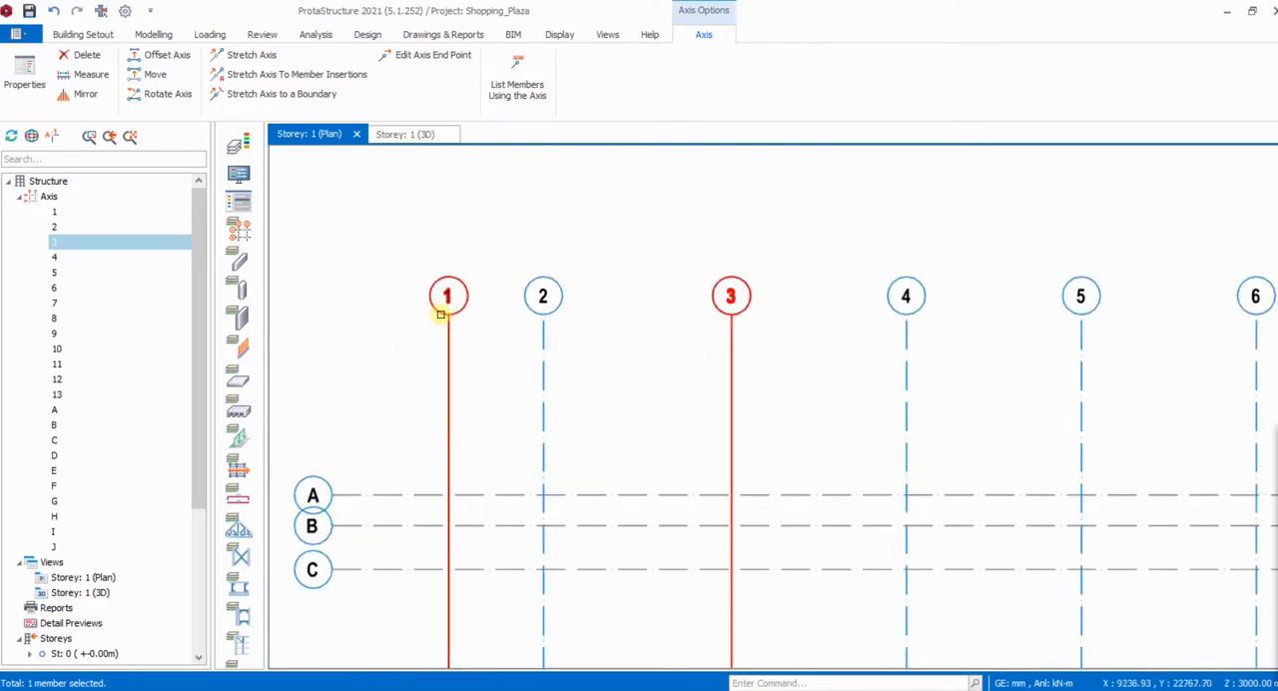
{"action": "scroll", "coordinate": [992, 349], "scroll_direction": "down", "scroll_amount": 2}
{"action": "scroll", "coordinate": [1149, 309], "scroll_direction": "up", "scroll_amount": 4}
{"action": "scroll", "coordinate": [1087, 339], "scroll_direction": "up", "scroll_amount": 1}
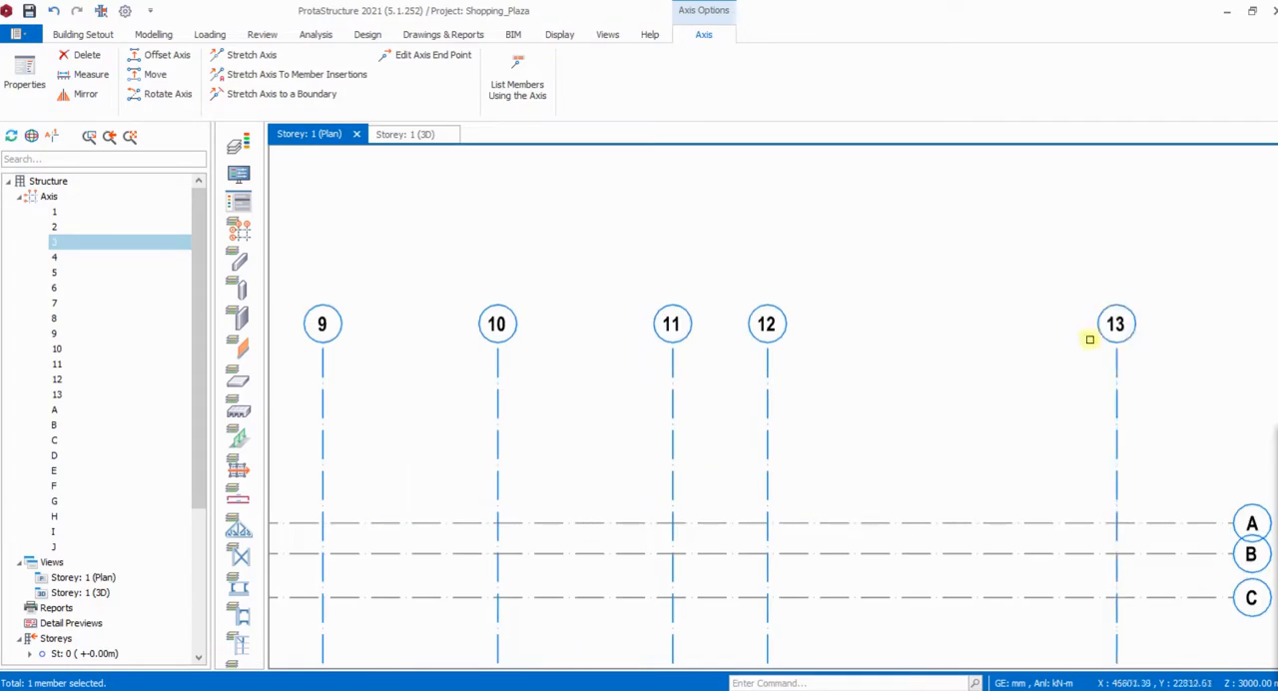
{"action": "scroll", "coordinate": [864, 349], "scroll_direction": "down", "scroll_amount": 4}
{"action": "scroll", "coordinate": [1044, 422], "scroll_direction": "up", "scroll_amount": 3}
{"action": "scroll", "coordinate": [856, 308], "scroll_direction": "down", "scroll_amount": 3}
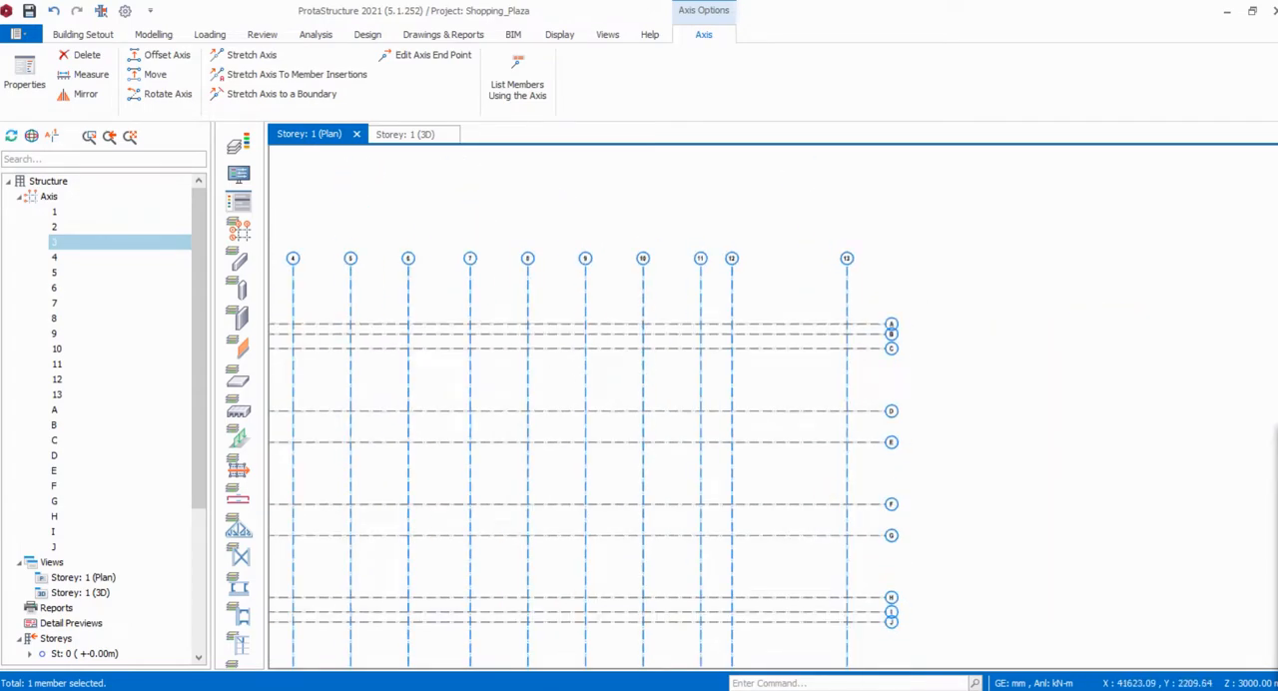
- Examine the spacing between gridlines 13 and 14 on the floor plan in shopping mall - Copy.pdf, and return to ProtaStructure
{"action": "left_click", "coordinate": [813, 641]}
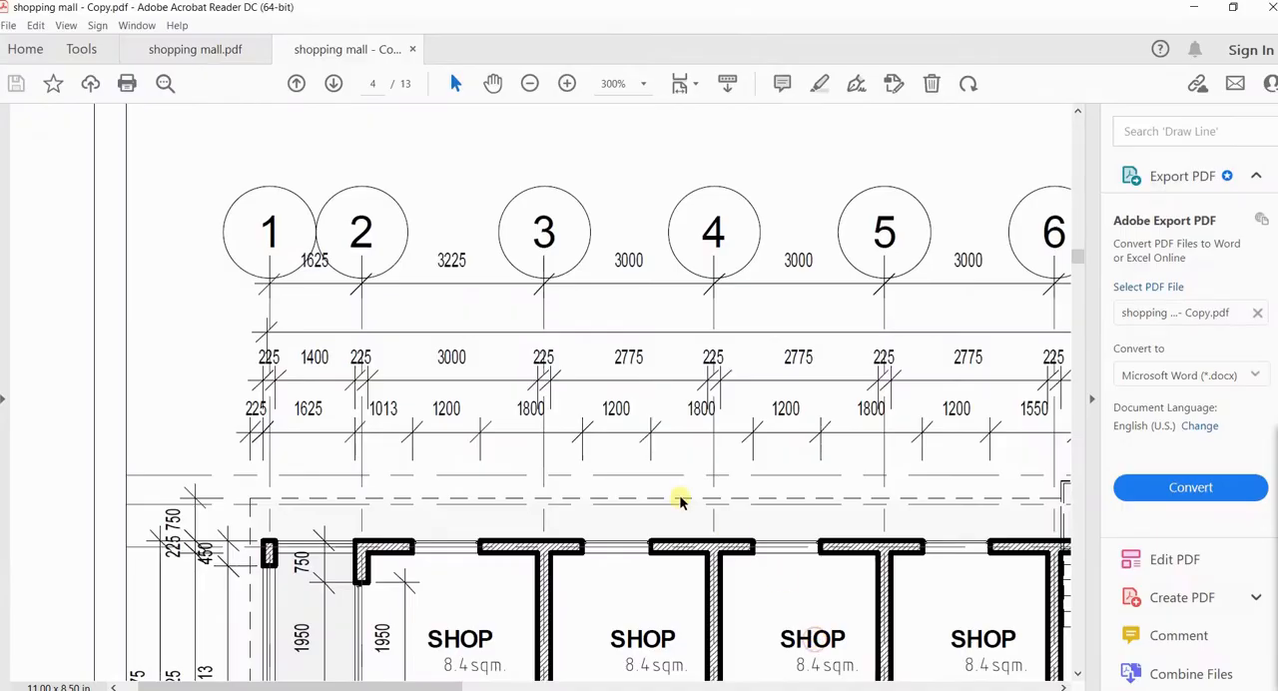
{"action": "middle_click_drag", "start_coordinate": [681, 501], "coordinate": [702, 499]}
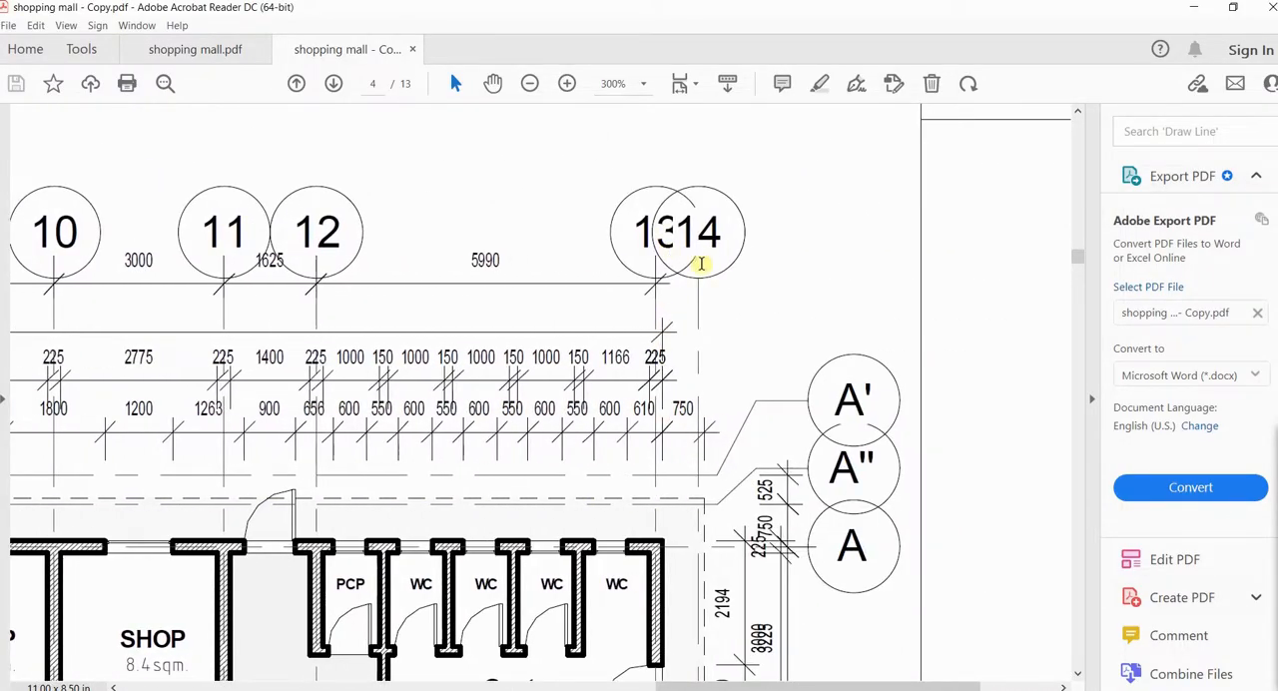
{"action": "scroll", "coordinate": [700, 263], "scroll_direction": "down", "scroll_amount": 2}
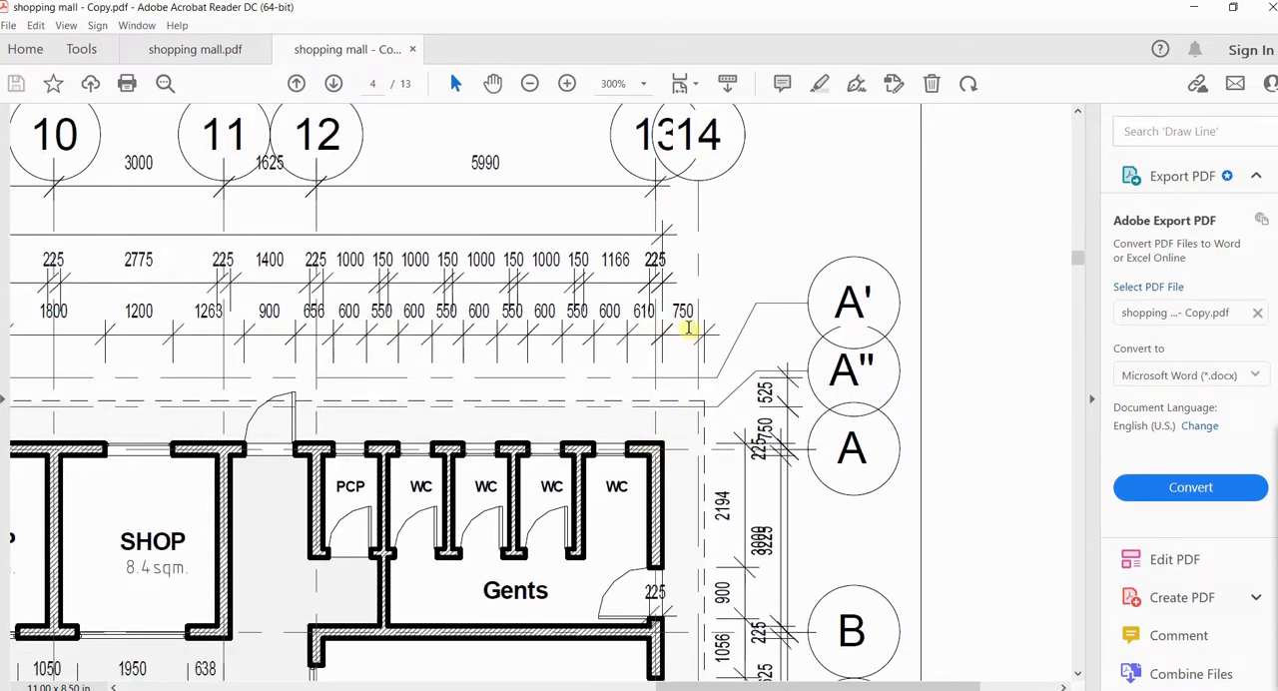
{"action": "key", "text": "alt+Tab"}
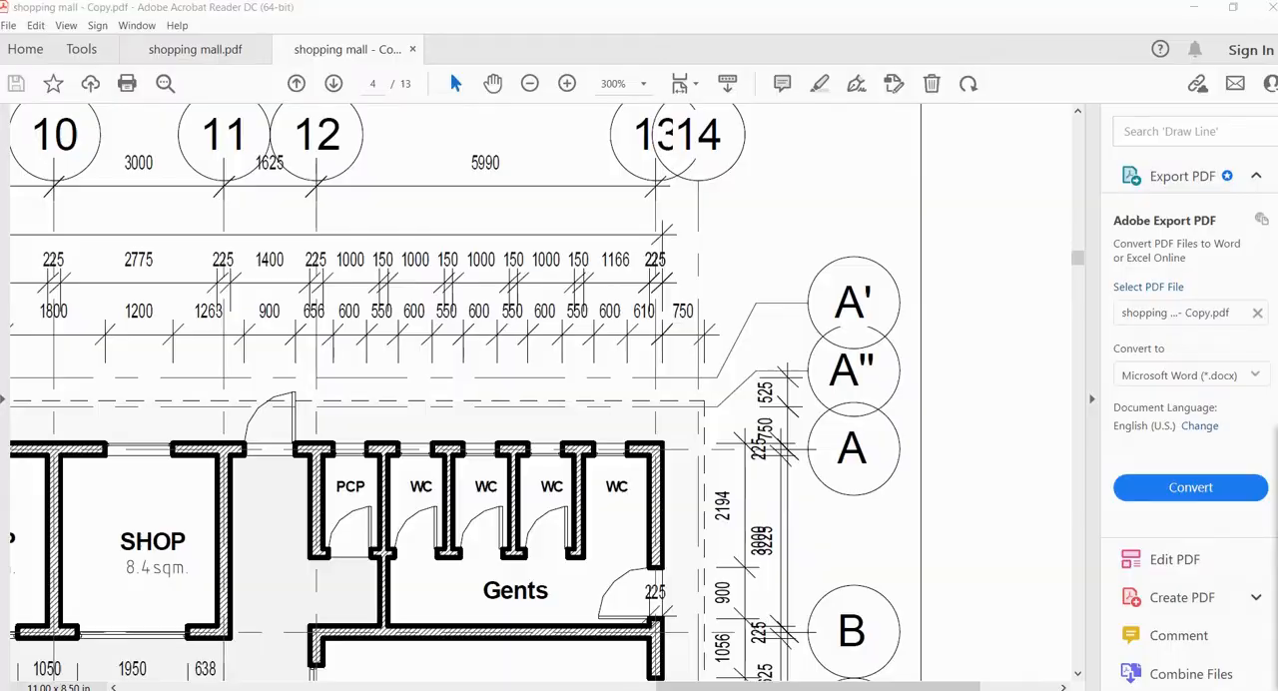
- Offset axis 13 by 750 mm in the positive X direction, away from axis 12, and end the offset command
{"action": "scroll", "coordinate": [866, 280], "scroll_direction": "up", "scroll_amount": 4}
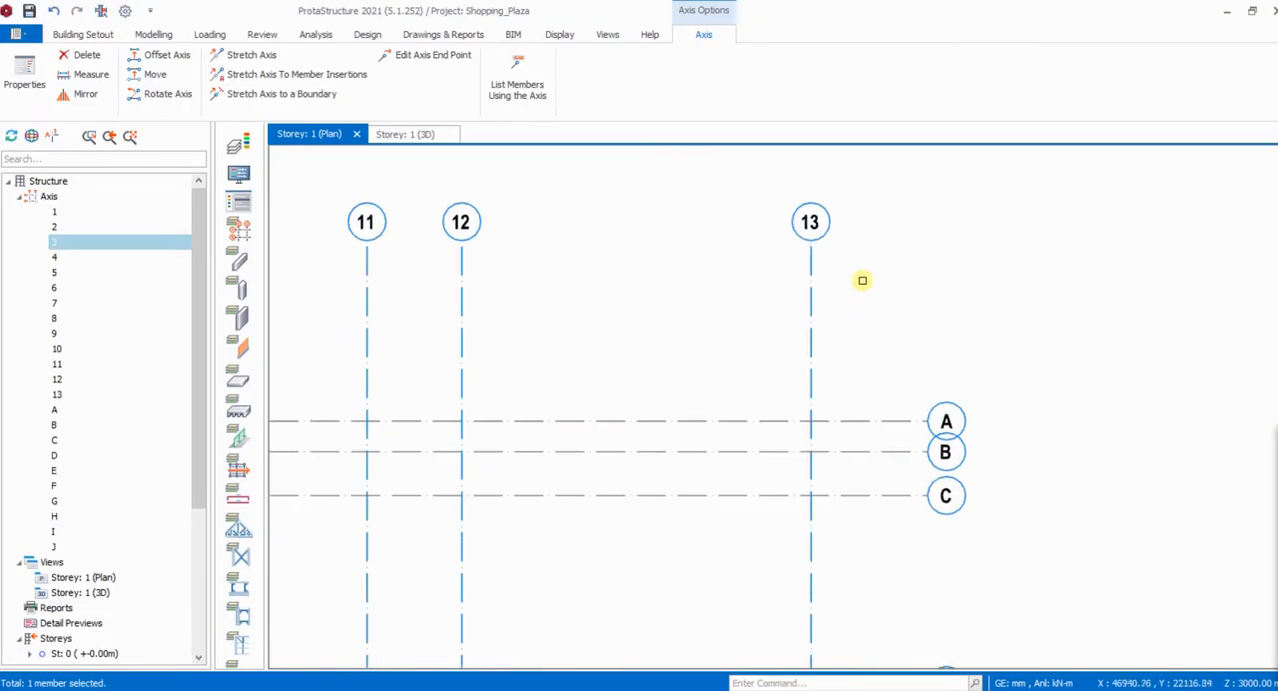
{"action": "left_click", "coordinate": [814, 310]}
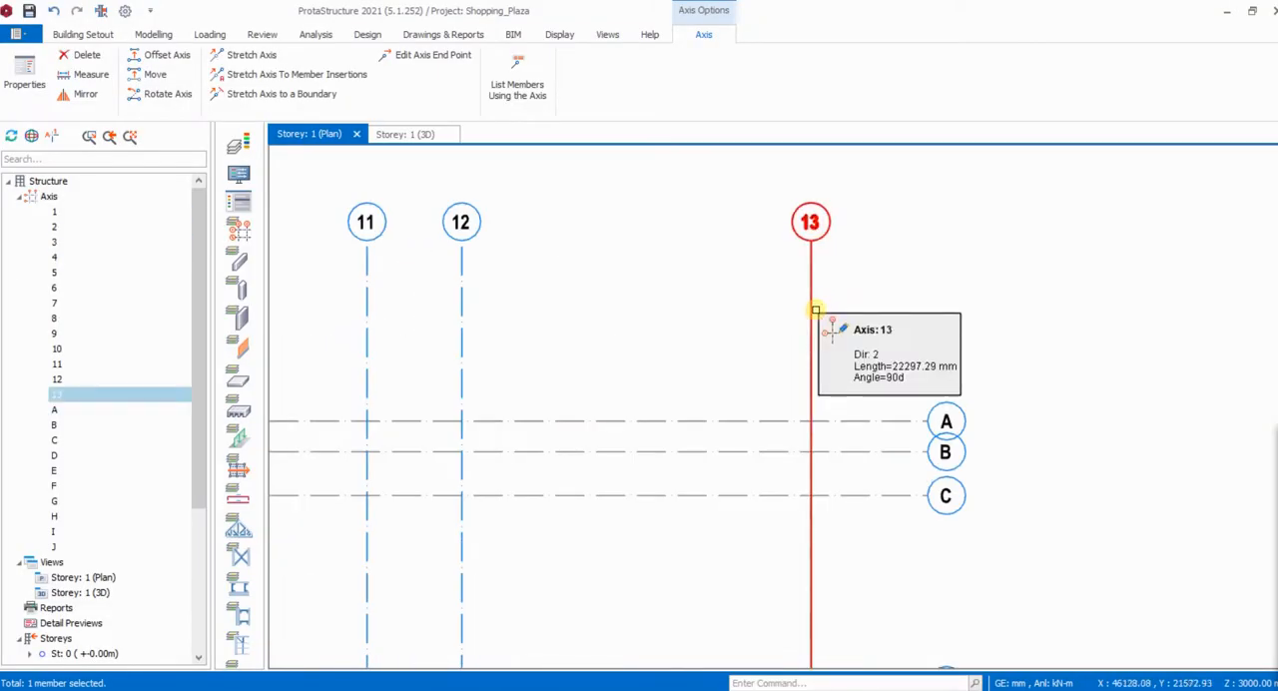
{"action": "right_click", "coordinate": [814, 310]}
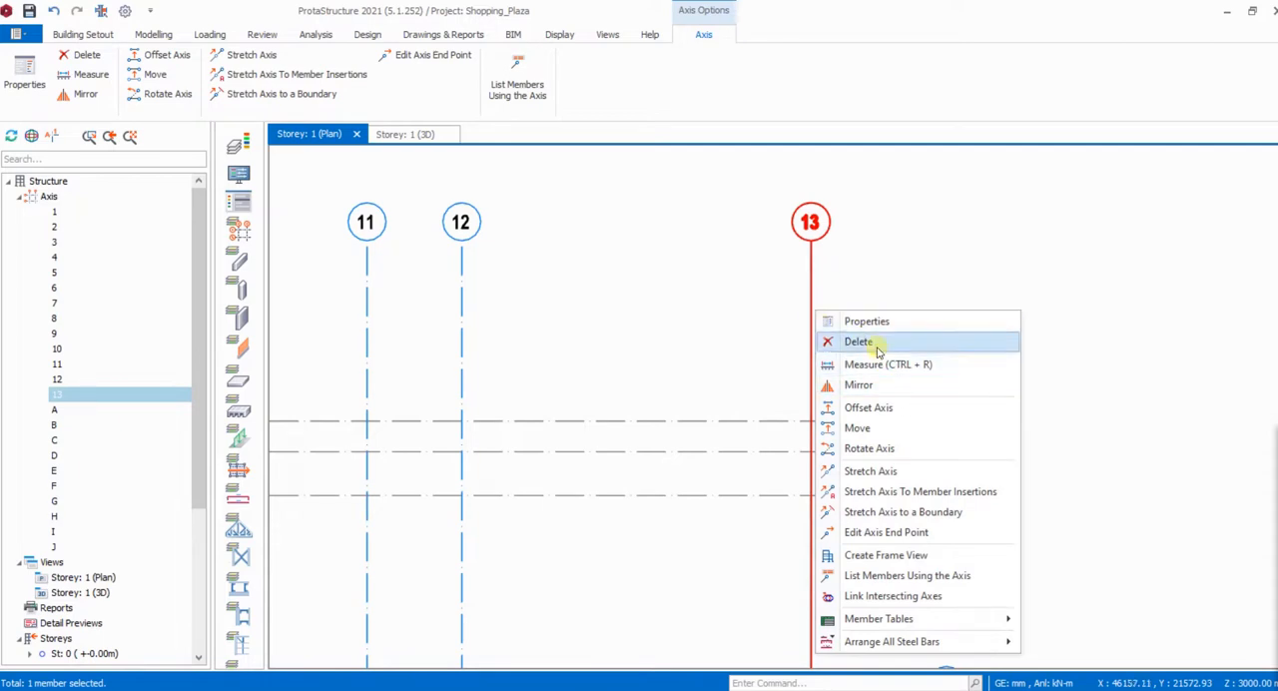
{"action": "left_click", "coordinate": [868, 409]}
{"action": "scroll", "coordinate": [877, 352], "scroll_direction": "up", "scroll_amount": 3}
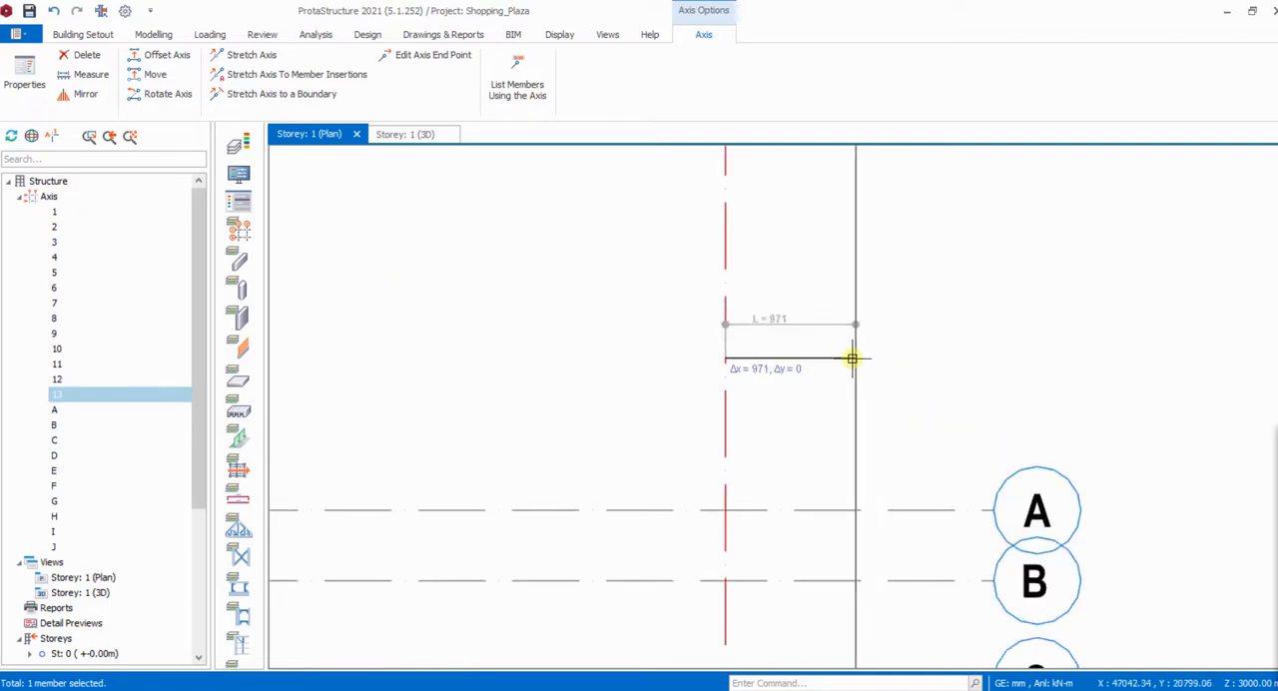
{"action": "scroll", "coordinate": [839, 361], "scroll_direction": "down", "scroll_amount": 2}
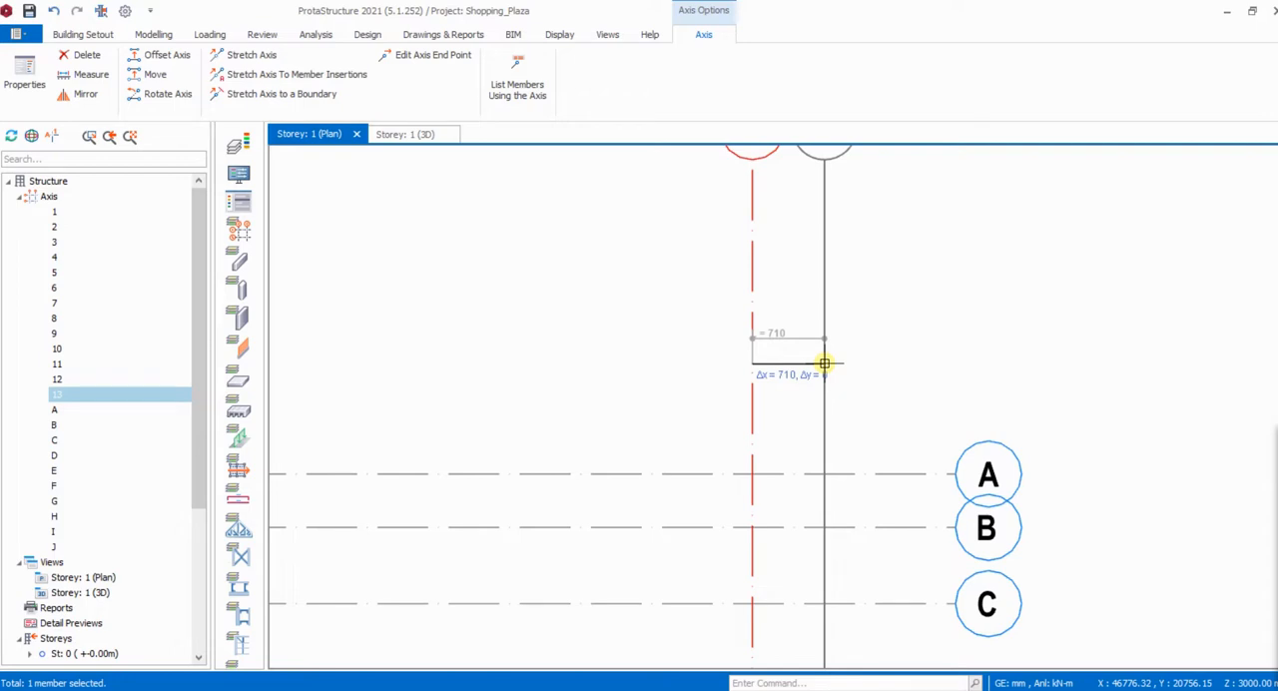
{"action": "key", "text": "Tab"}
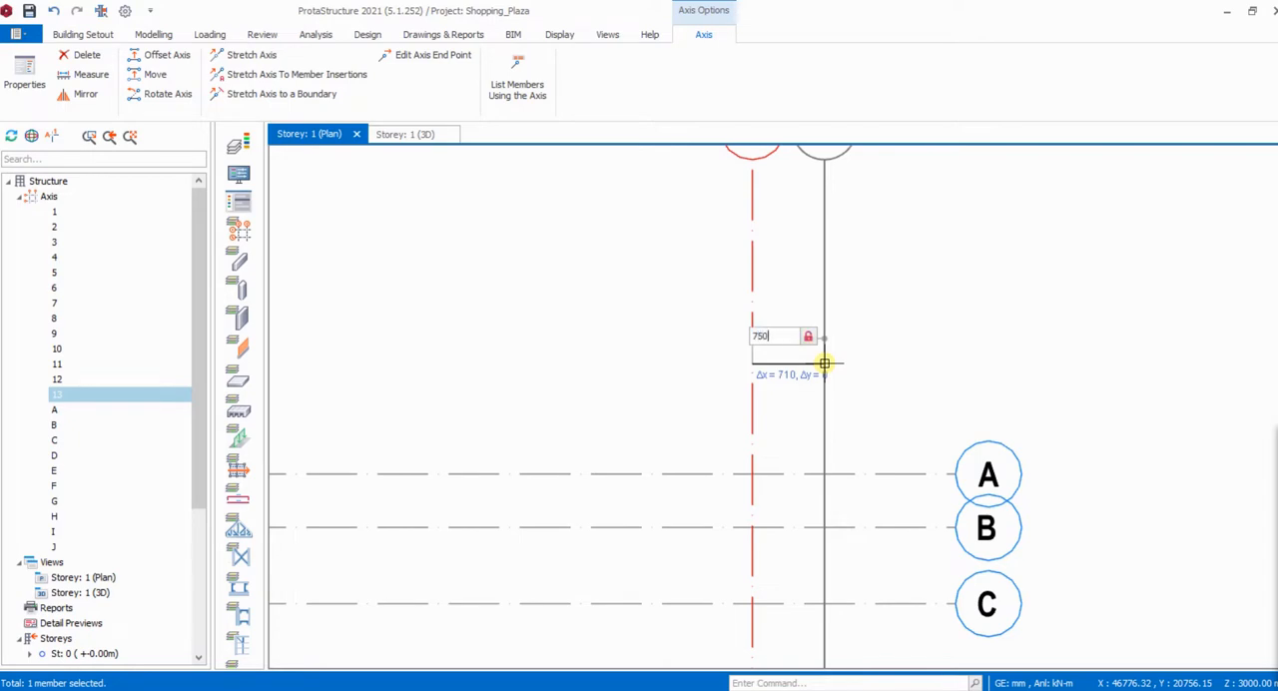
{"action": "key", "text": "Return"}
{"action": "scroll", "coordinate": [773, 379], "scroll_direction": "down", "scroll_amount": 3}
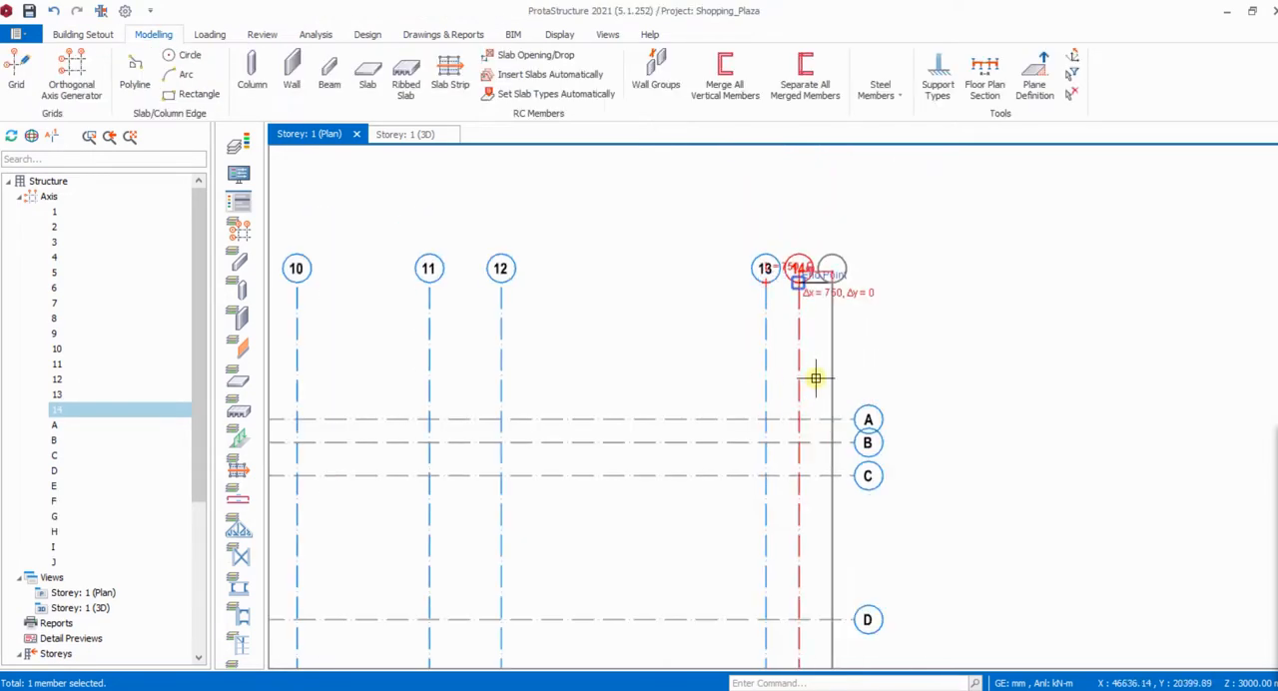
{"action": "scroll", "coordinate": [813, 257], "scroll_direction": "up", "scroll_amount": 3}
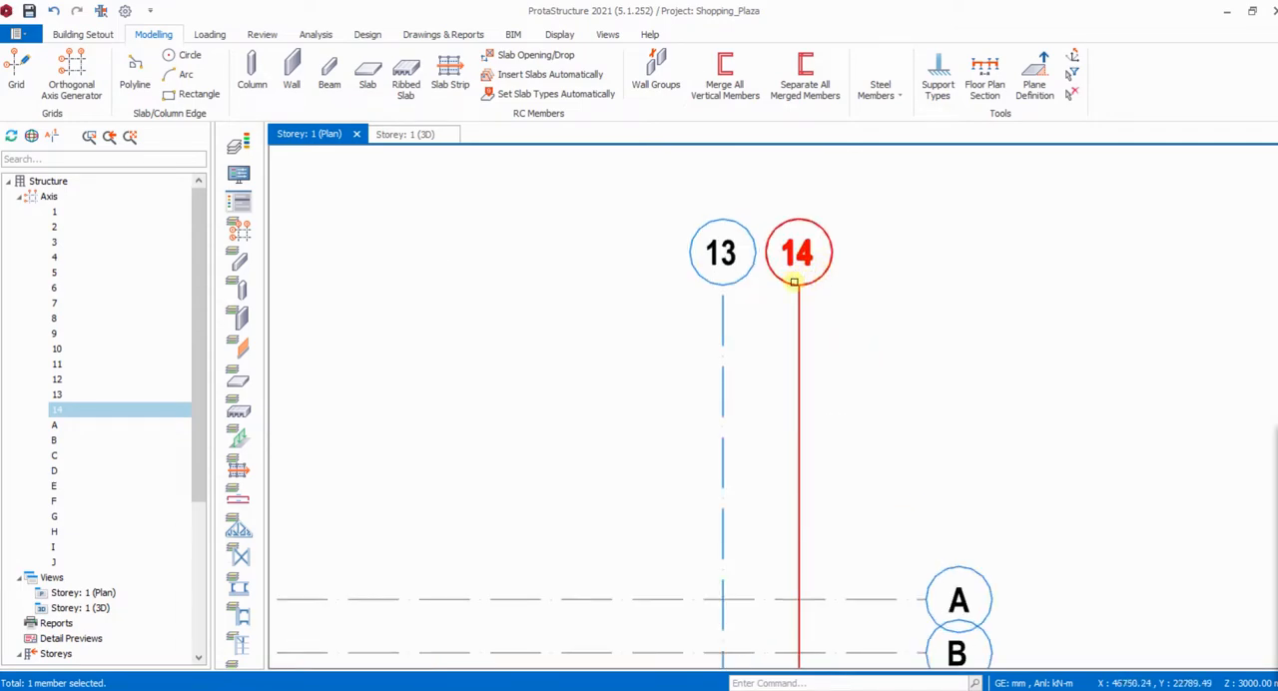
{"action": "scroll", "coordinate": [819, 285], "scroll_direction": "up", "scroll_amount": 2}
{"action": "scroll", "coordinate": [819, 286], "scroll_direction": "down", "scroll_amount": 2}
{"action": "key", "text": "Escape"}
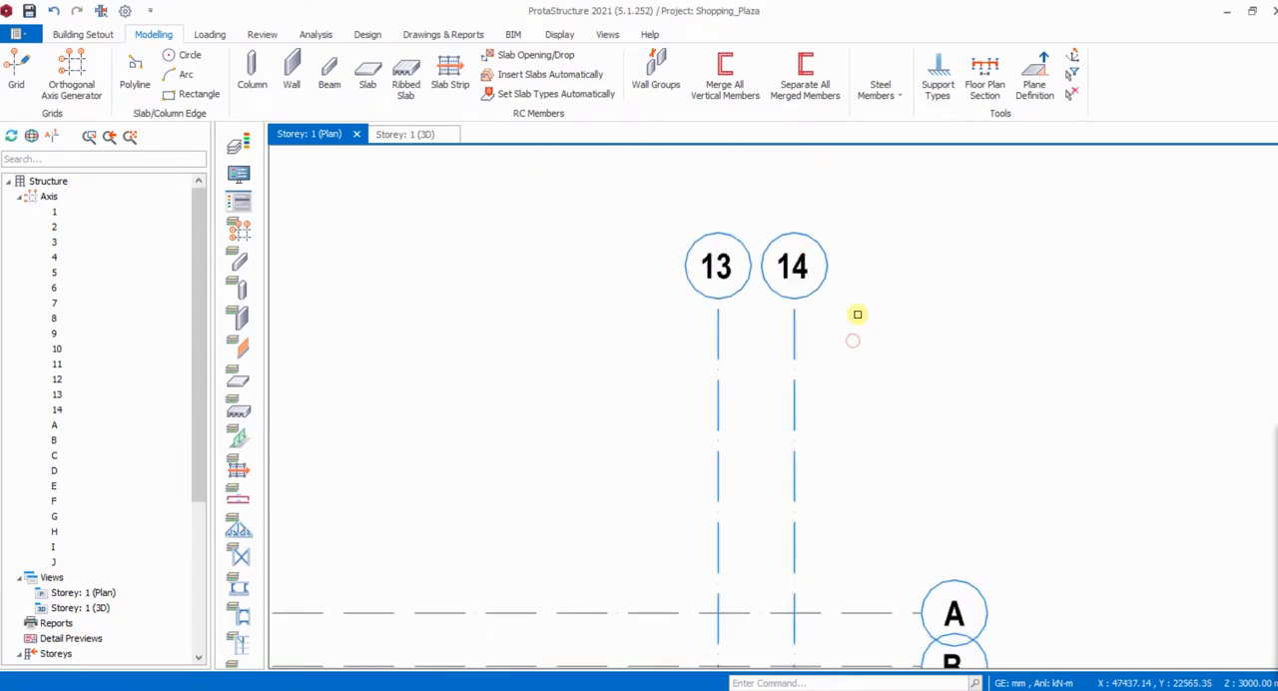
- Compare the lettered axis labels A to J with those on the floor plan in shopping mall - Copy.pdf, and return to ProtaStructure
{"action": "scroll", "coordinate": [849, 325], "scroll_direction": "down", "scroll_amount": 4}
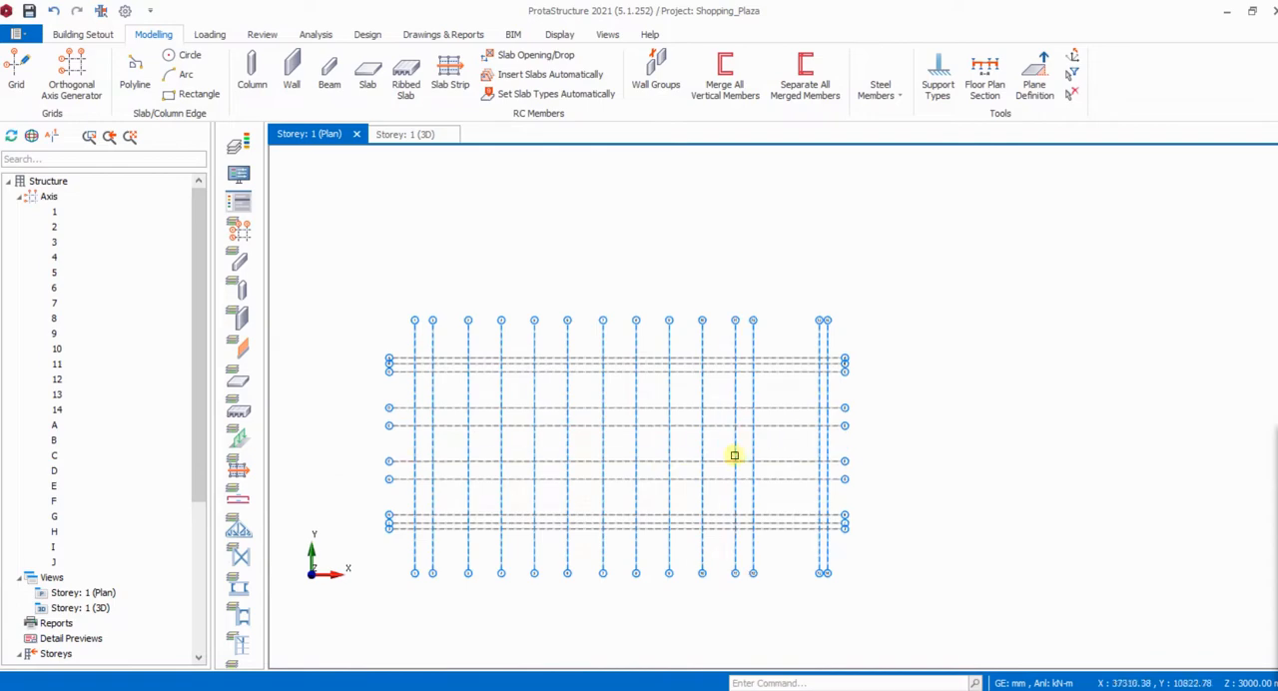
{"action": "scroll", "coordinate": [844, 379], "scroll_direction": "up", "scroll_amount": 4}
{"action": "scroll", "coordinate": [837, 314], "scroll_direction": "up", "scroll_amount": 2}
{"action": "scroll", "coordinate": [839, 294], "scroll_direction": "down", "scroll_amount": 4}
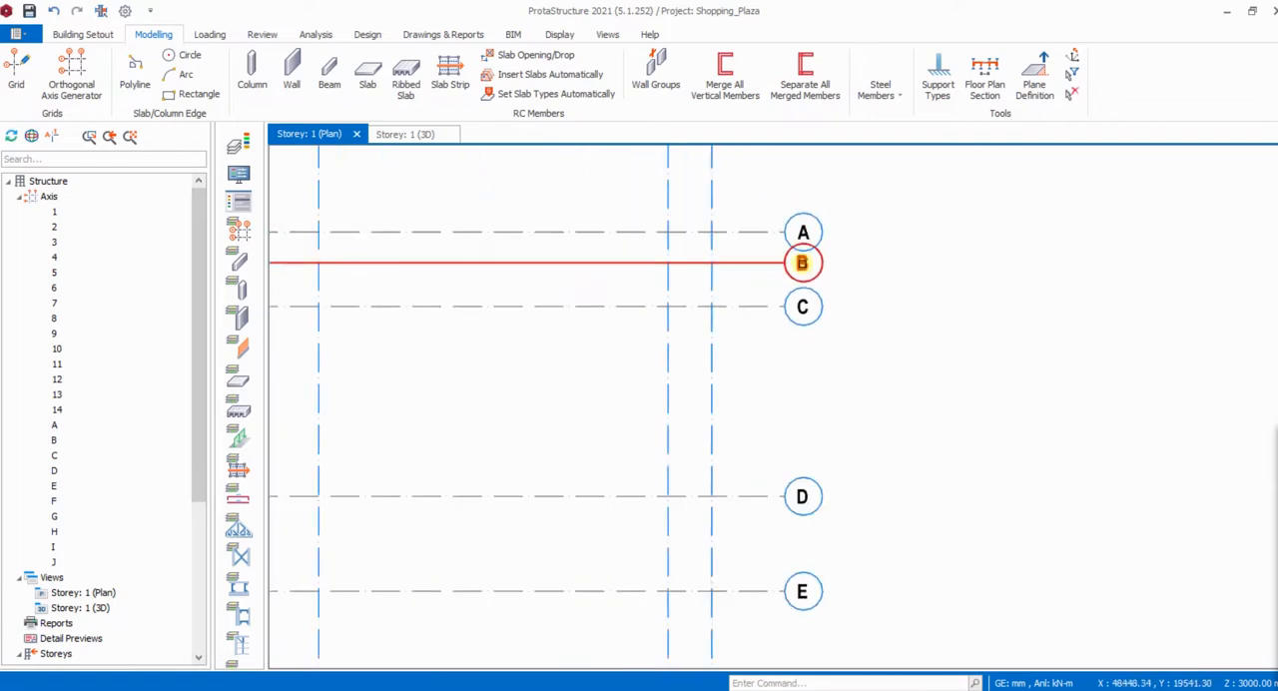
{"action": "scroll", "coordinate": [811, 500], "scroll_direction": "up", "scroll_amount": 2}
{"action": "scroll", "coordinate": [817, 558], "scroll_direction": "up", "scroll_amount": 3}
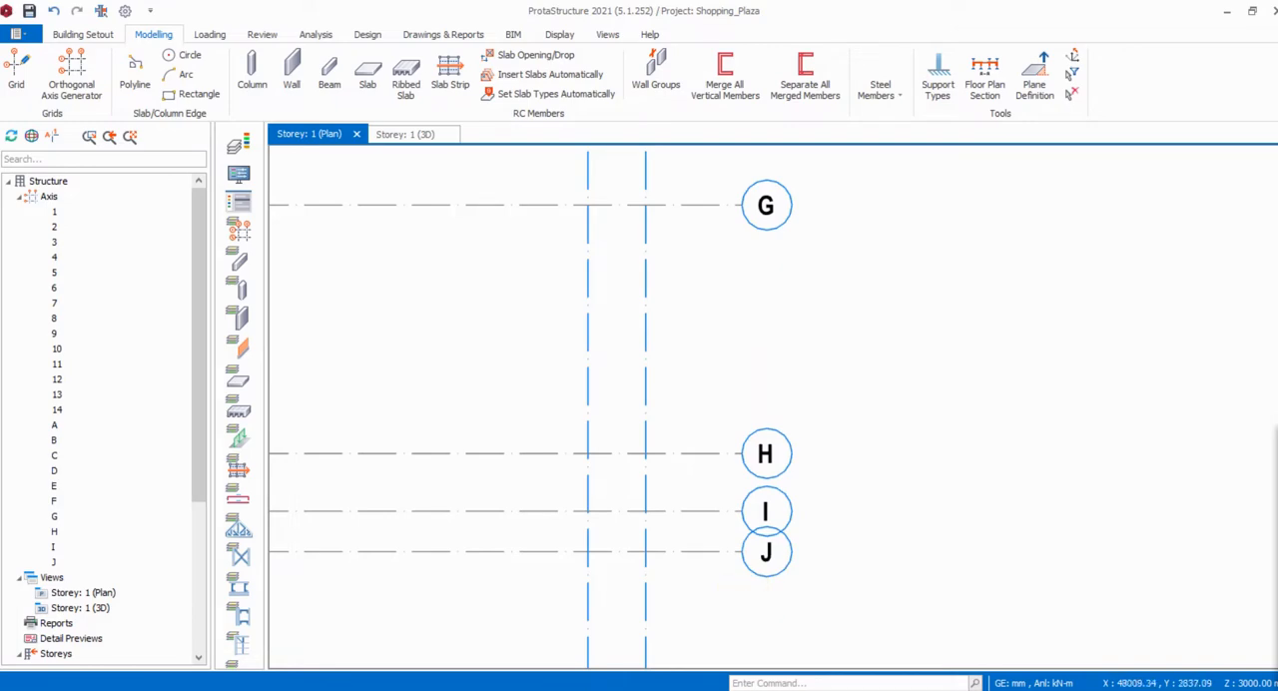
{"action": "mouse_move", "coordinate": [728, 689]}
{"action": "left_click", "coordinate": [834, 649]}
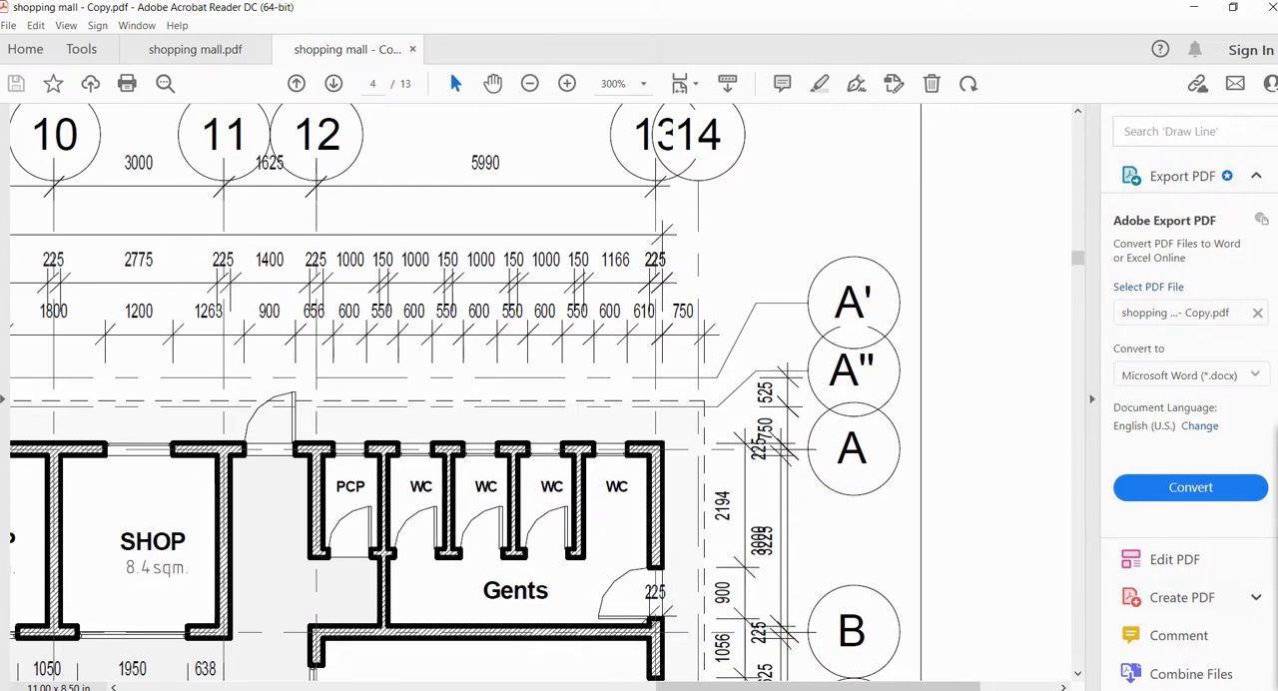
{"action": "mouse_move", "coordinate": [726, 690]}
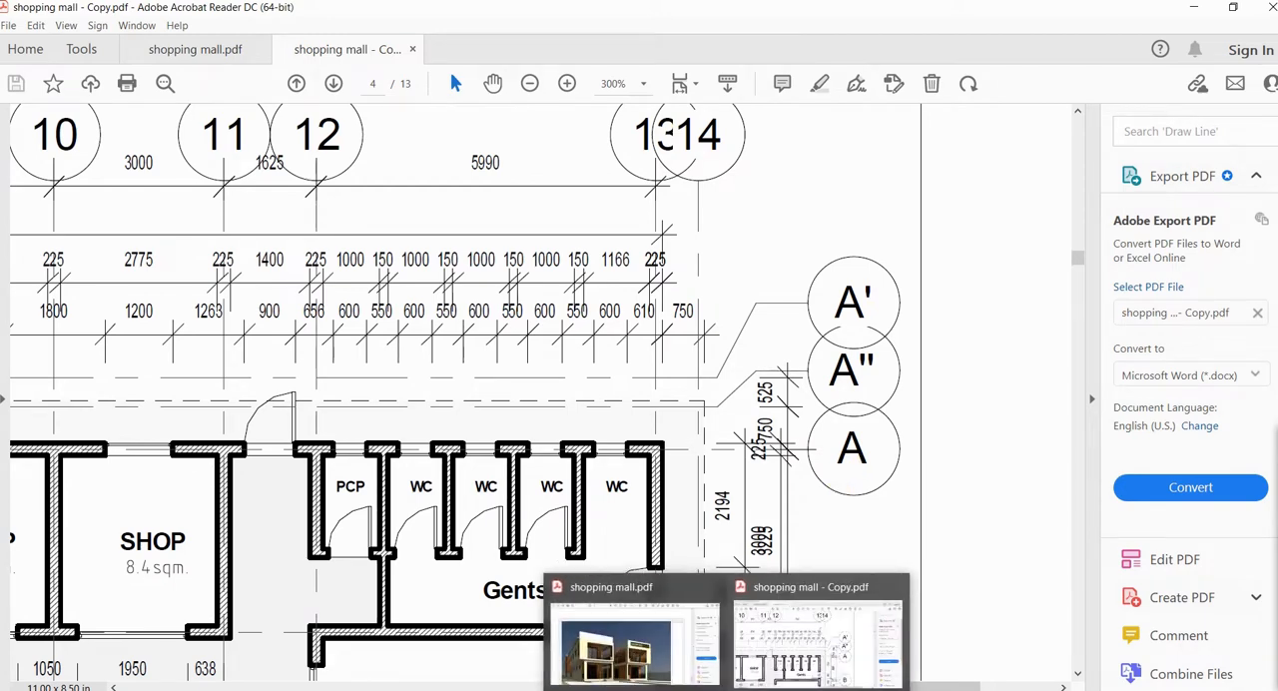
{"action": "left_click", "coordinate": [784, 644]}
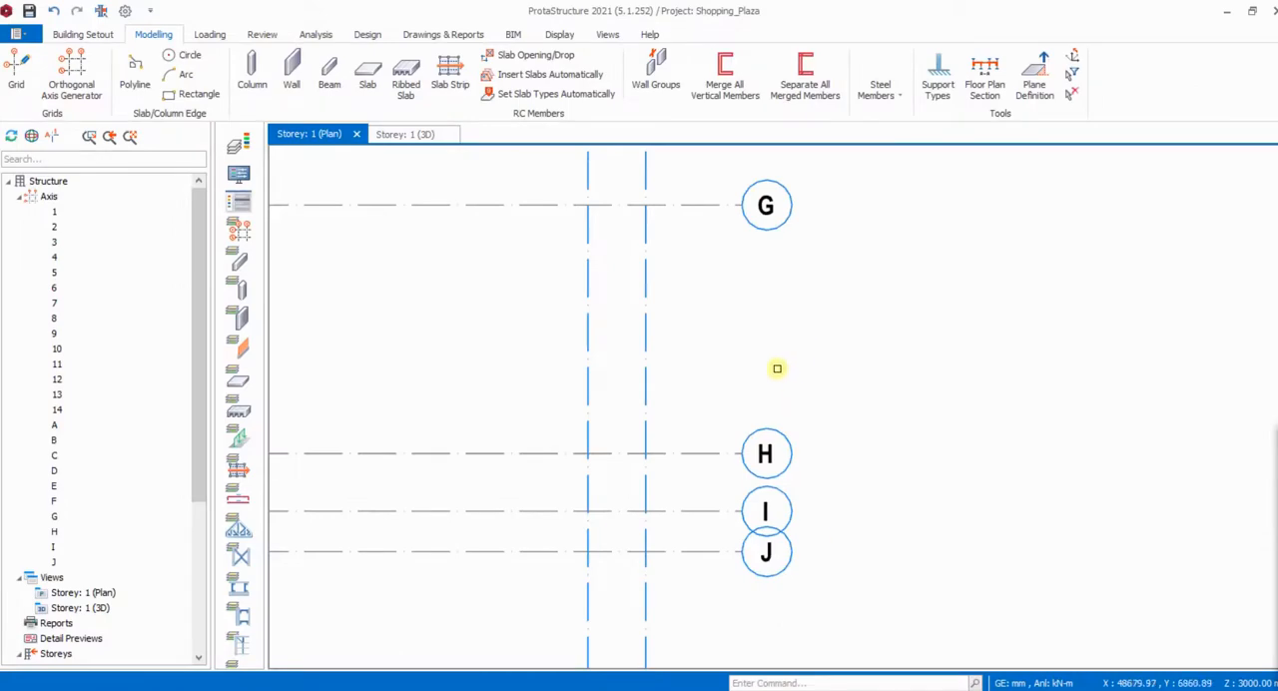
- Relabel the uppermost horizontal axis, A, as A' to match the floor plan, and close its properties
{"action": "scroll", "coordinate": [777, 368], "scroll_direction": "up", "scroll_amount": 3}
{"action": "scroll", "coordinate": [767, 479], "scroll_direction": "down", "scroll_amount": 8}
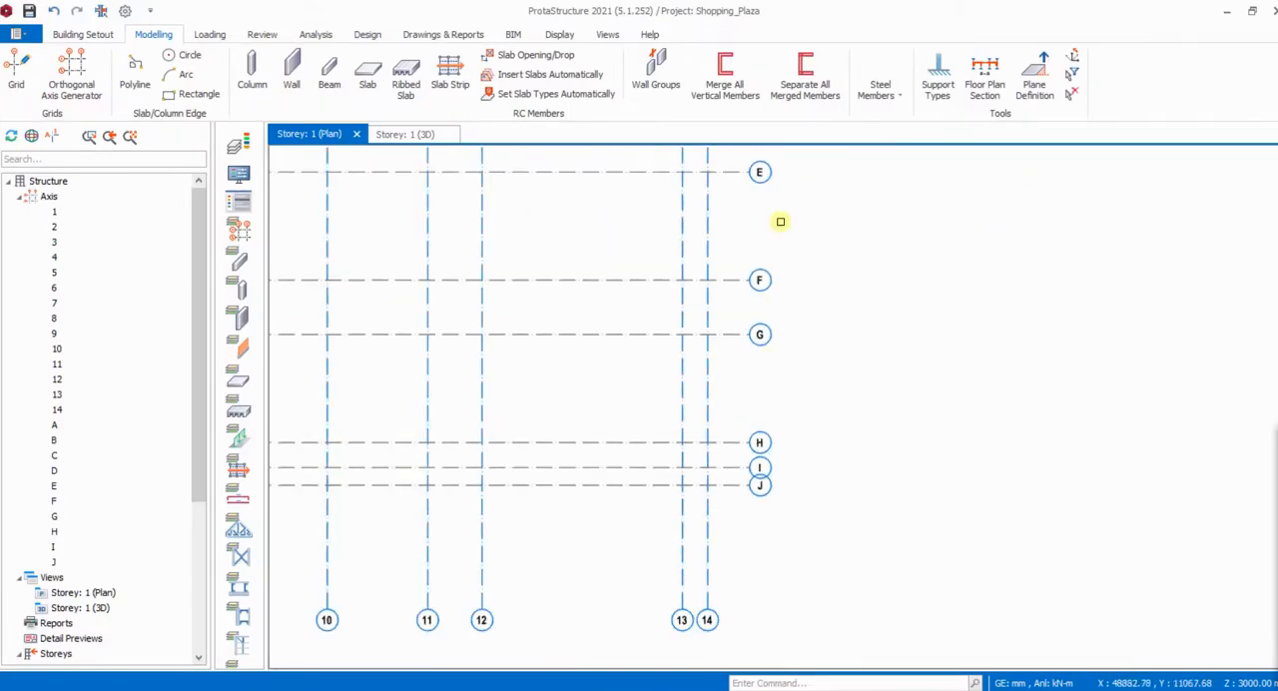
{"action": "scroll", "coordinate": [730, 517], "scroll_direction": "down", "scroll_amount": 3}
{"action": "scroll", "coordinate": [730, 359], "scroll_direction": "up", "scroll_amount": 8}
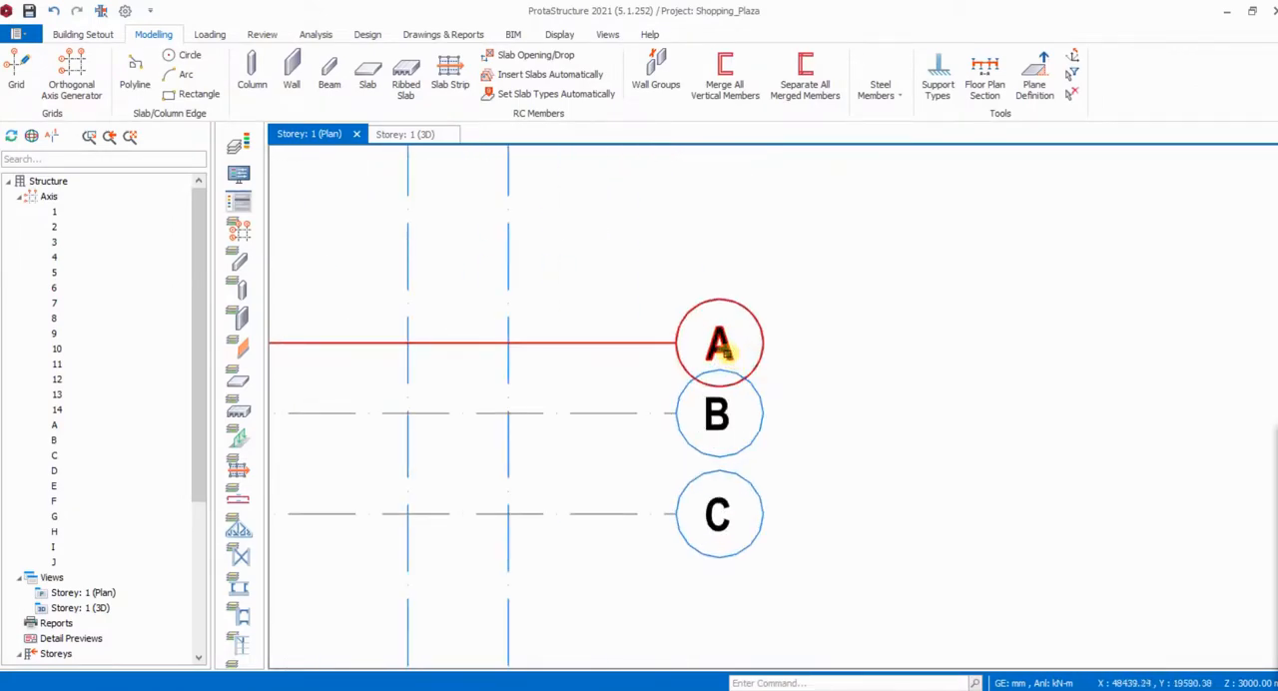
{"action": "double_click", "coordinate": [730, 351]}
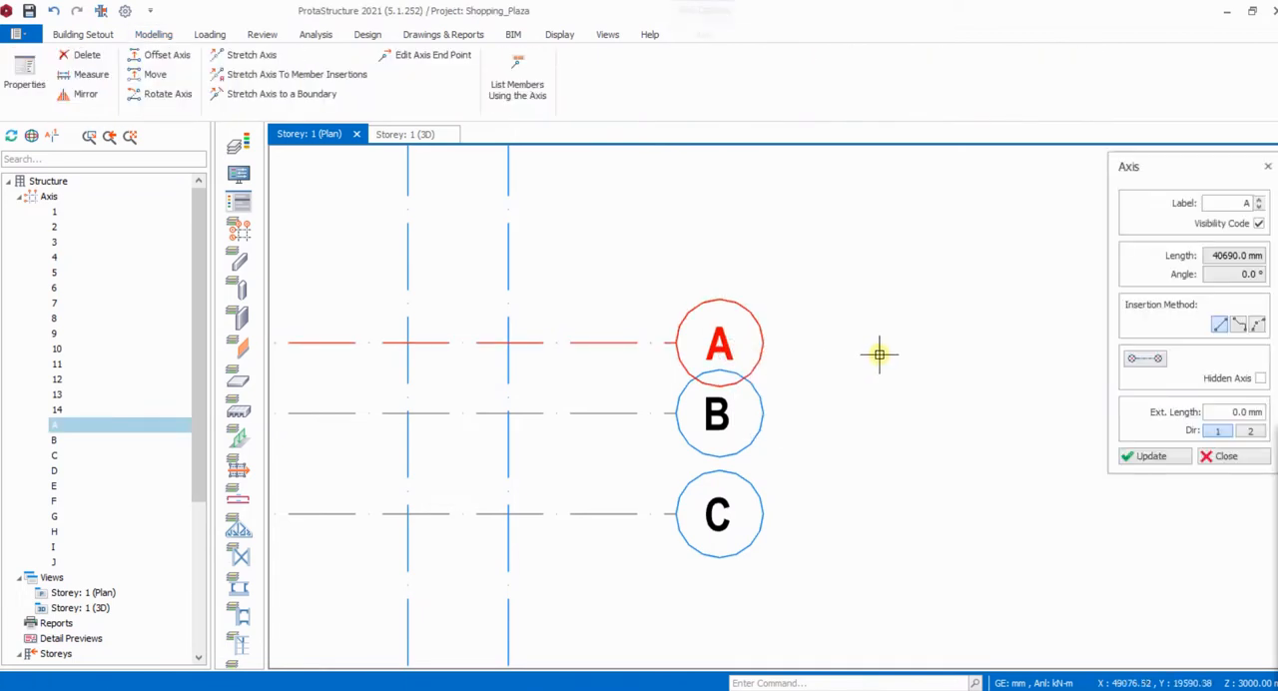
{"action": "left_click", "coordinate": [1250, 202]}
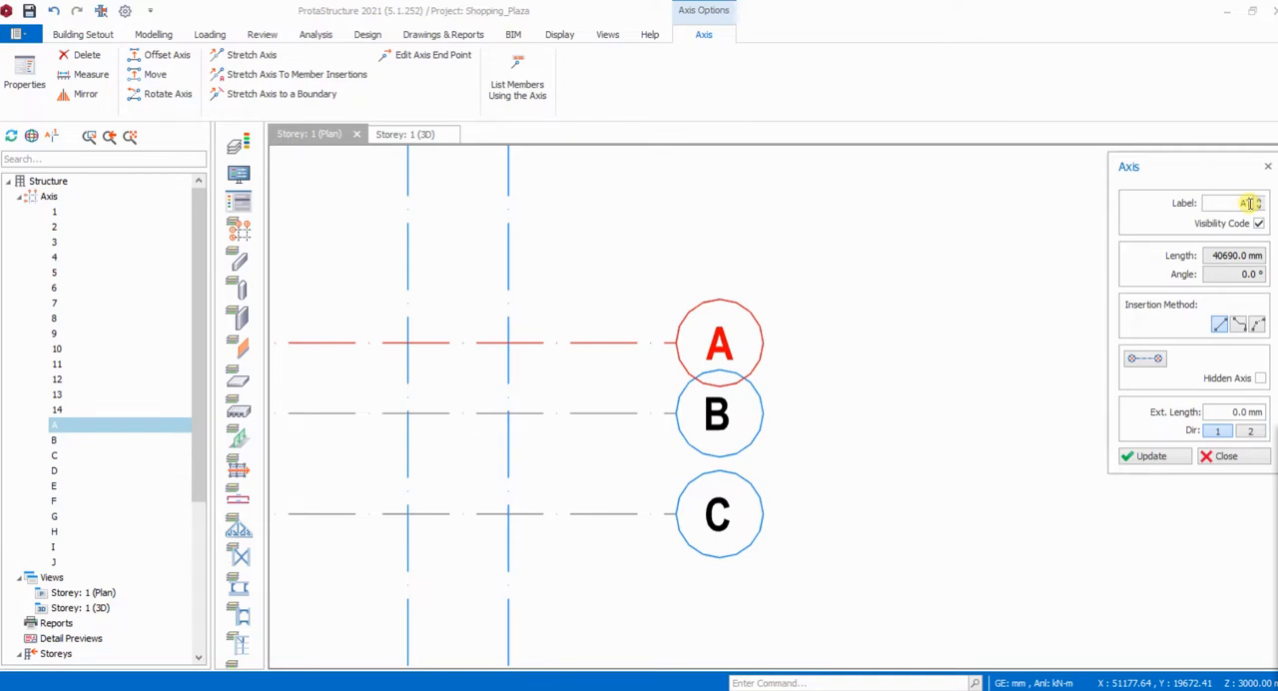
{"action": "type", "text": "'"}
{"action": "left_click", "coordinate": [1158, 456]}
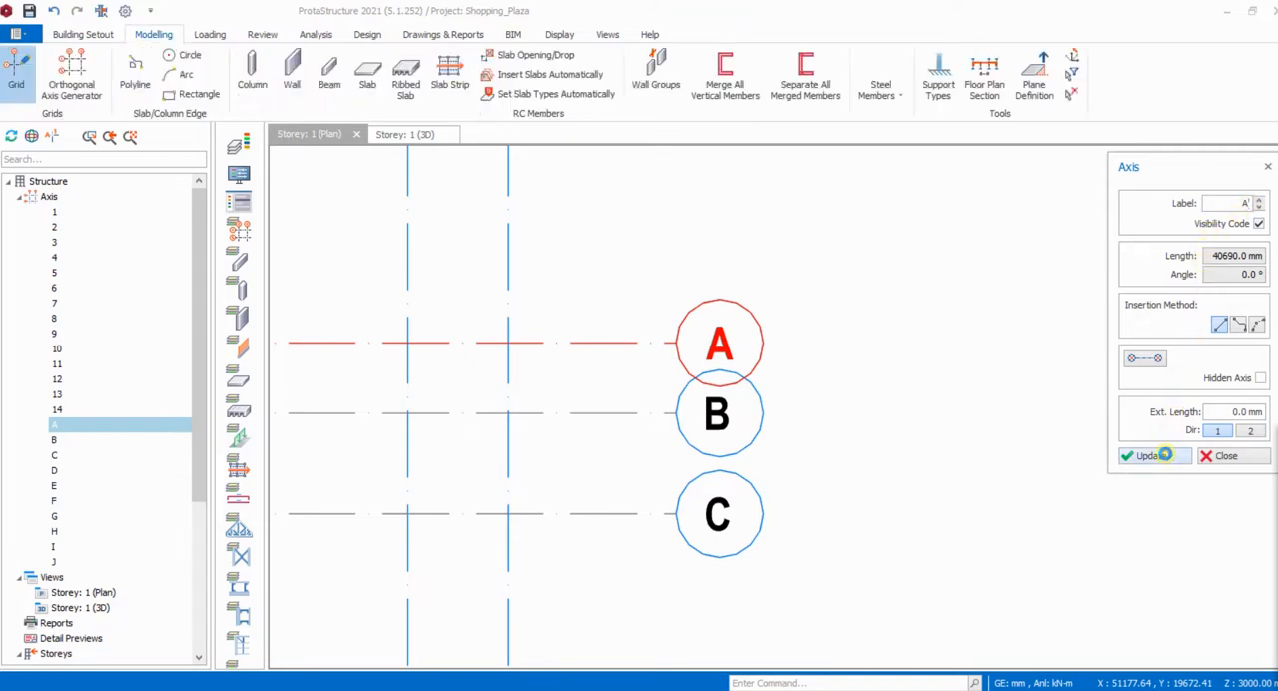
{"action": "left_click", "coordinate": [1230, 458]}
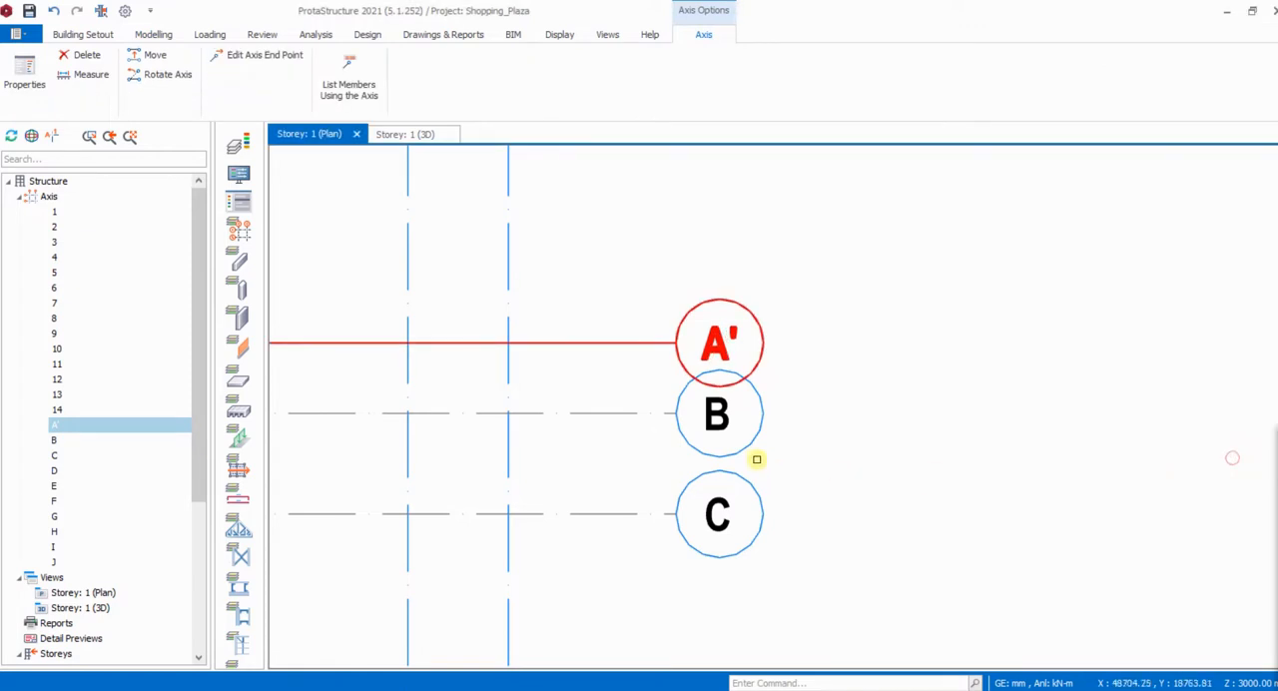
- Relabel axis B, directly below A', as A" and close its properties
{"action": "left_click", "coordinate": [731, 423]}
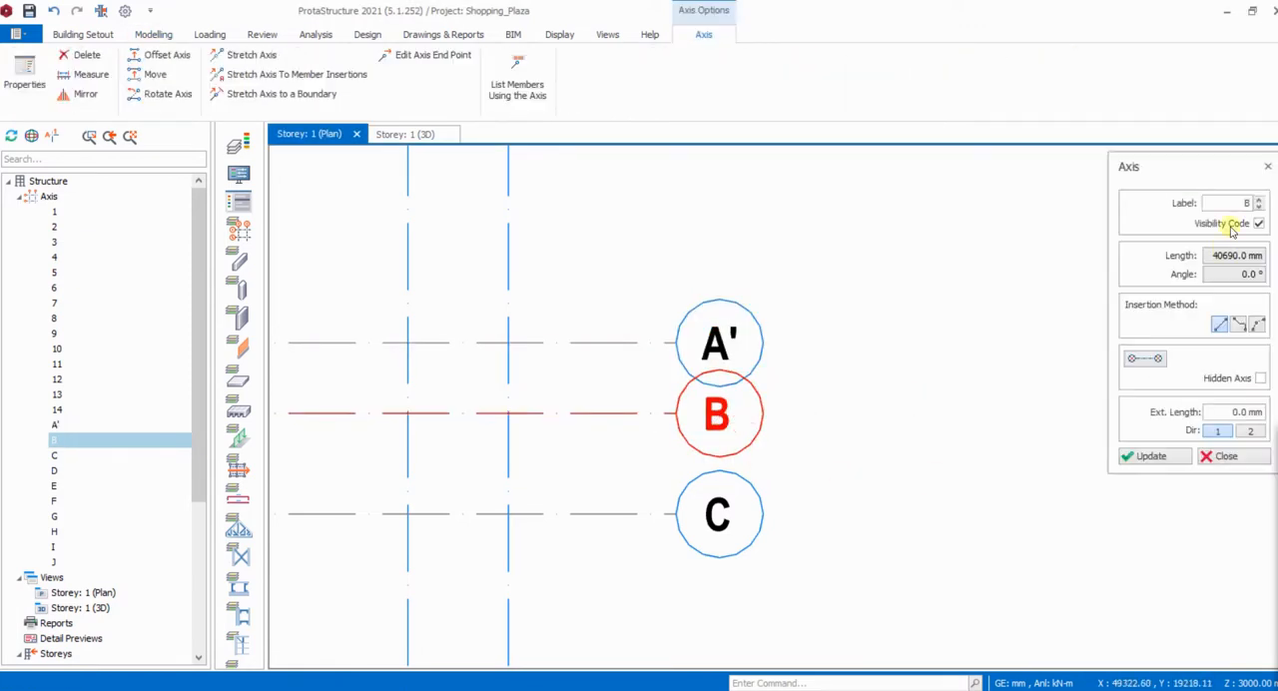
{"action": "left_click_drag", "start_coordinate": [1235, 202], "coordinate": [1260, 207]}
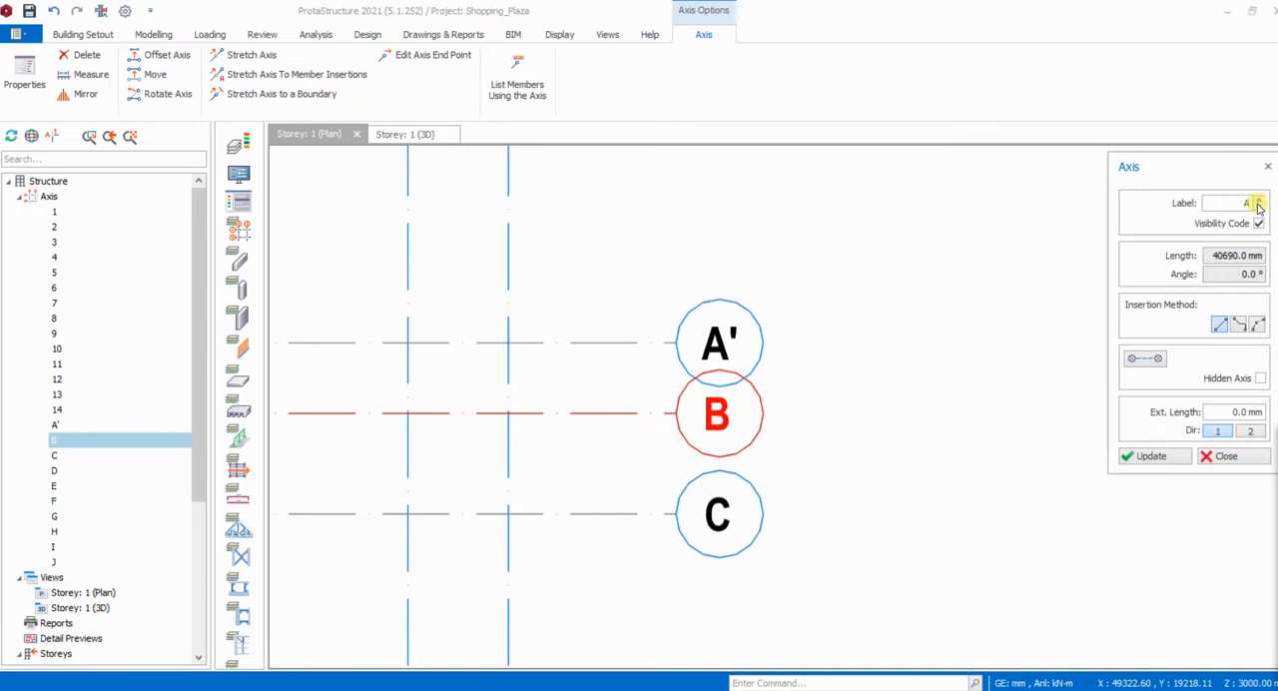
{"action": "left_click", "coordinate": [1161, 456]}
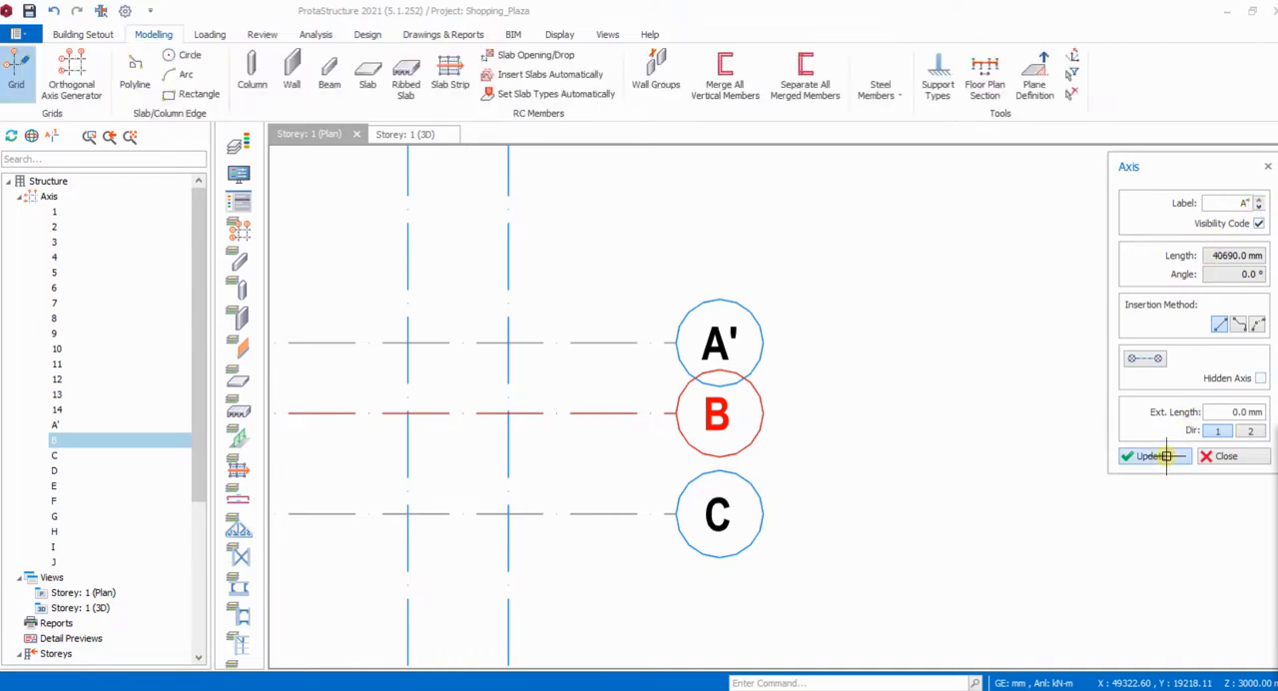
{"action": "left_click", "coordinate": [1224, 457]}
- Relabel axis C, directly below A", as A and close its properties
{"action": "left_click", "coordinate": [761, 449]}
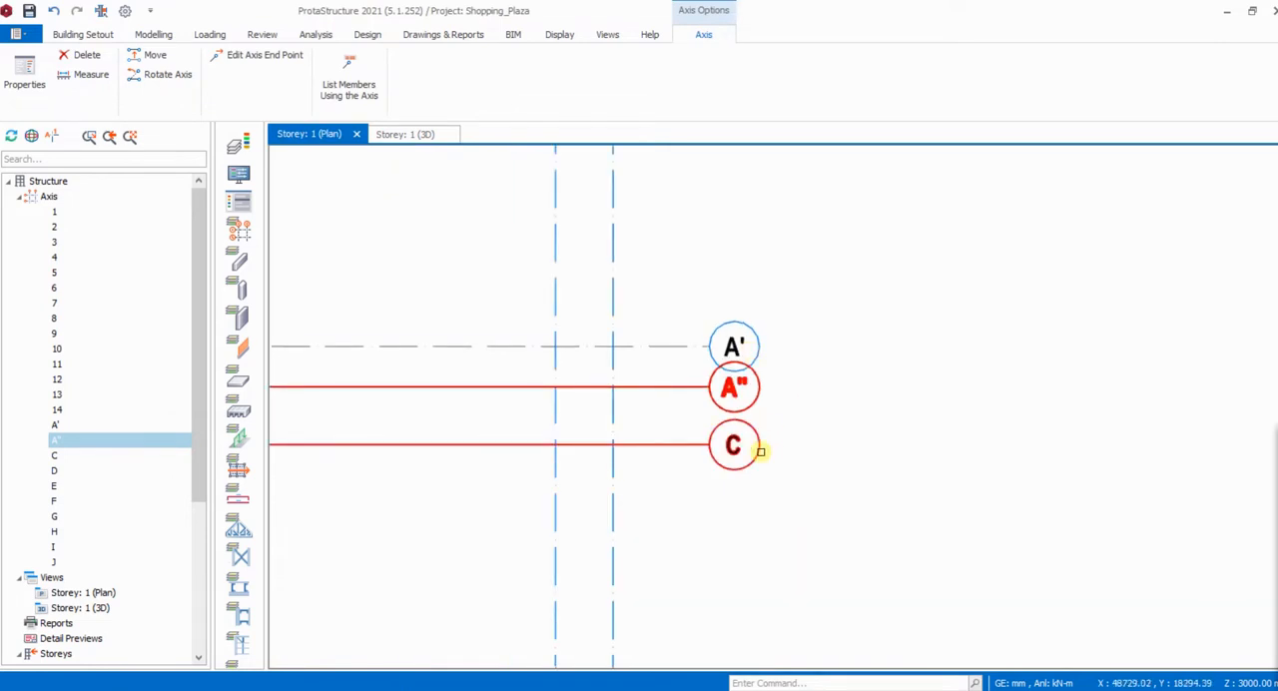
{"action": "double_click", "coordinate": [761, 451]}
{"action": "left_click", "coordinate": [1249, 202]}
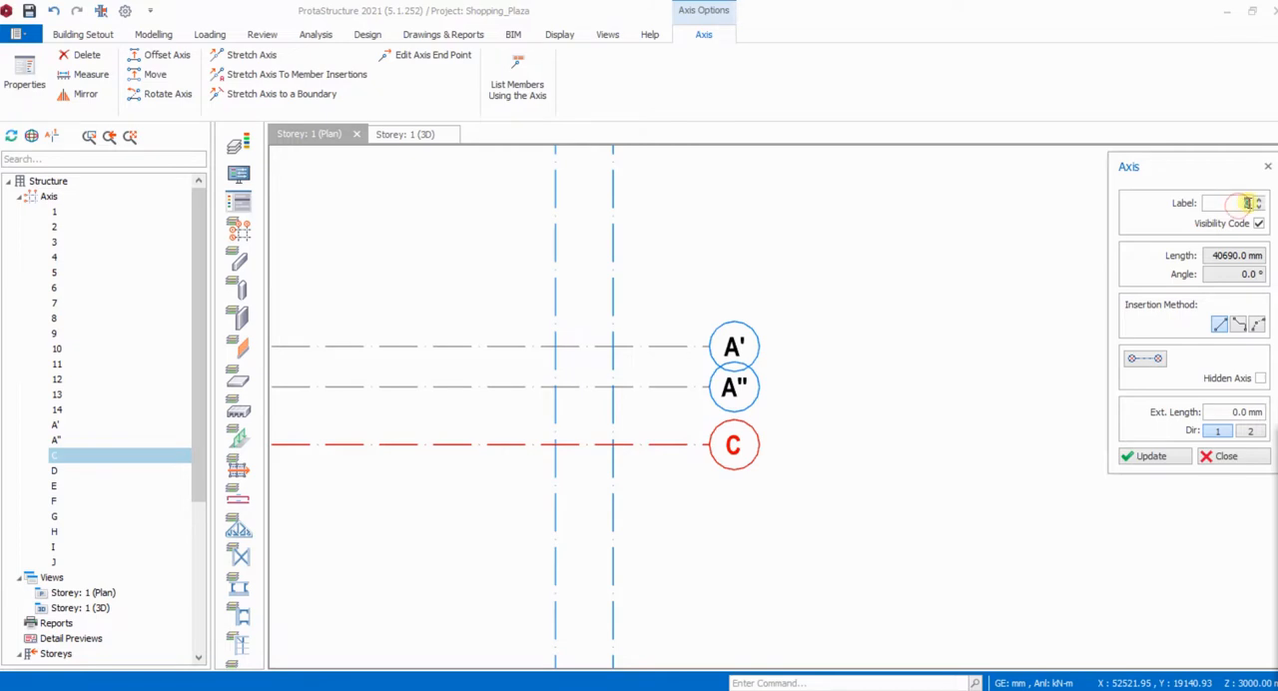
{"action": "type", "text": "A"}
{"action": "left_click", "coordinate": [1151, 455]}
{"action": "left_click", "coordinate": [1220, 455]}
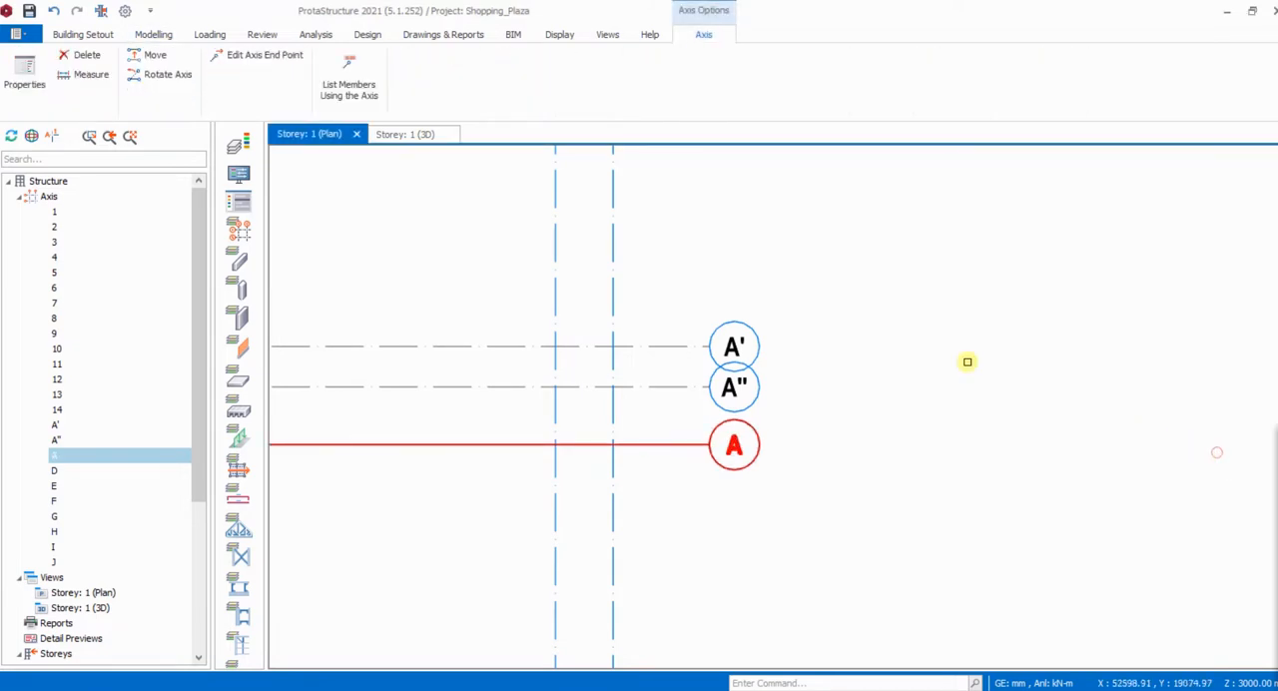
- Relabel axis D, the next horizontal axis below A, as B and close its properties
{"action": "scroll", "coordinate": [739, 251], "scroll_direction": "down", "scroll_amount": 3}
{"action": "left_click", "coordinate": [739, 403]}
{"action": "scroll", "coordinate": [744, 410], "scroll_direction": "up", "scroll_amount": 4}
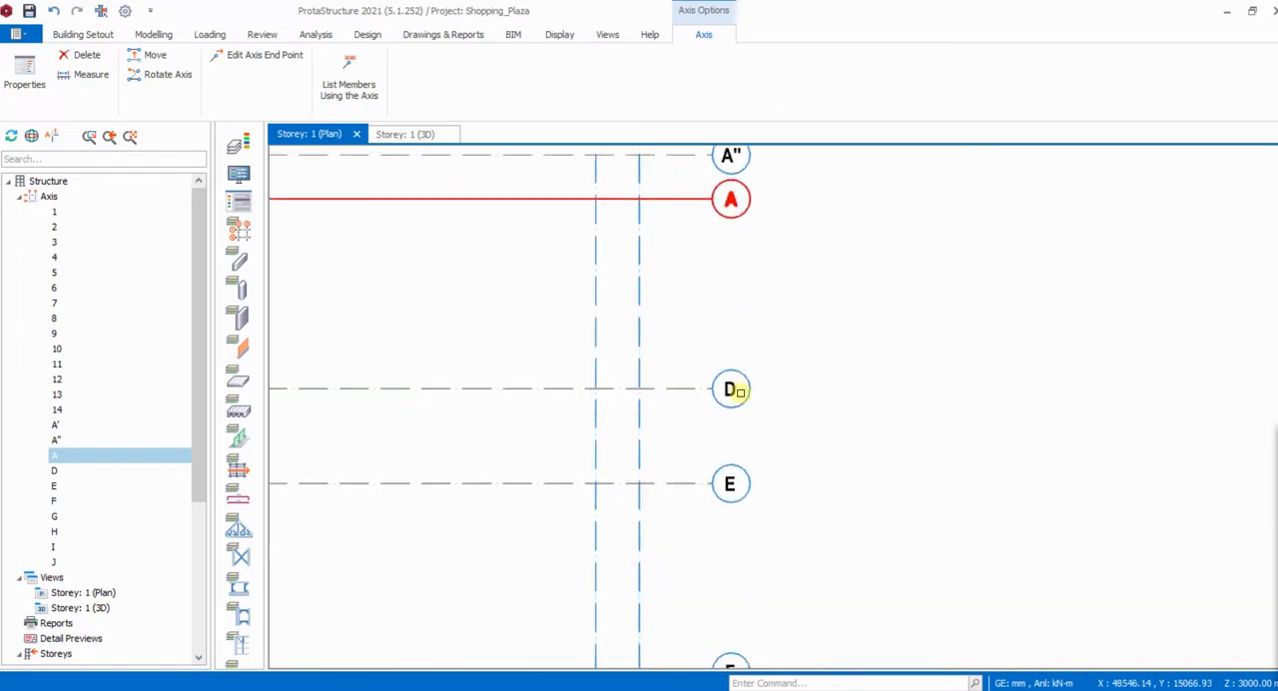
{"action": "double_click", "coordinate": [756, 404]}
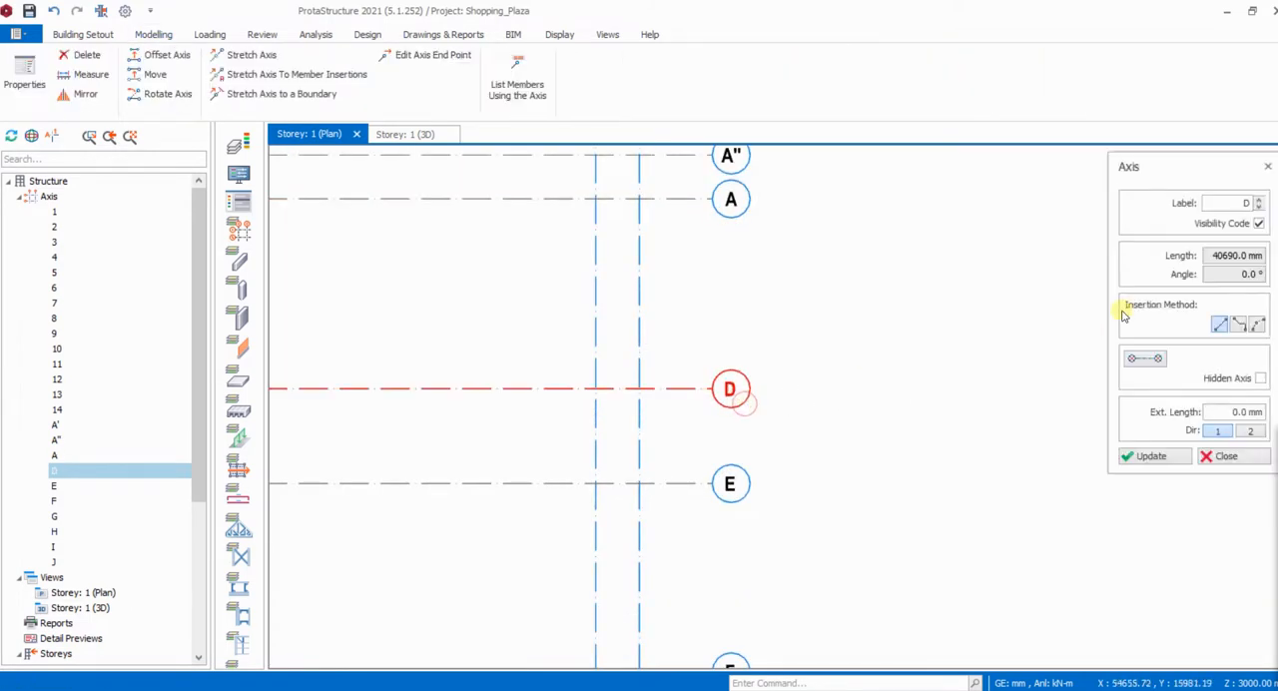
{"action": "left_click", "coordinate": [1246, 202]}
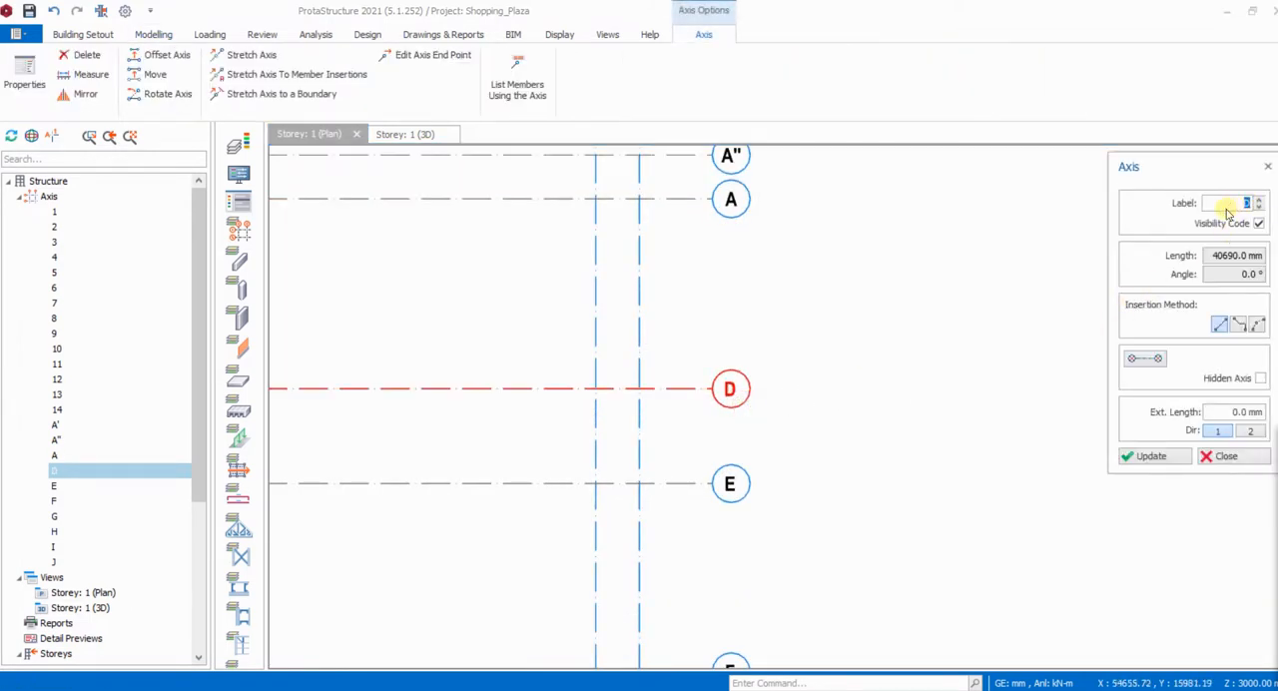
{"action": "left_click", "coordinate": [1151, 456]}
{"action": "left_click", "coordinate": [1220, 456]}
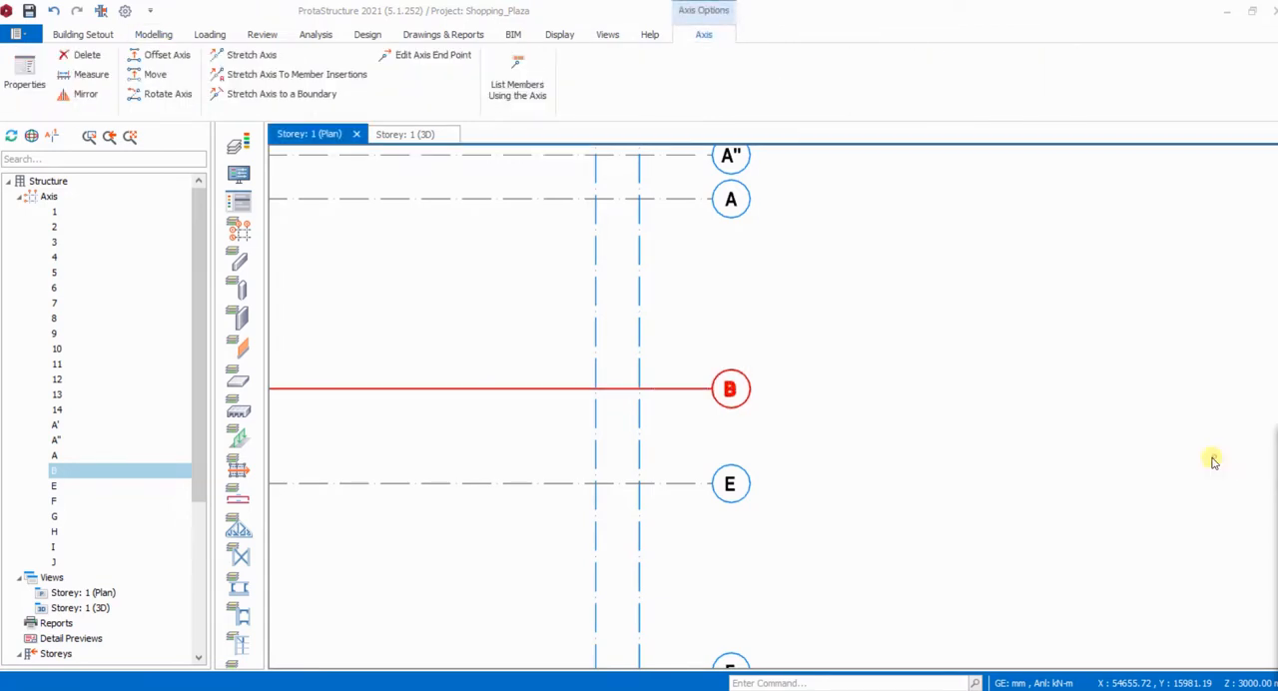
- Relabel axis E, the next horizontal axis below B, as C and close its properties
{"action": "double_click", "coordinate": [735, 494]}
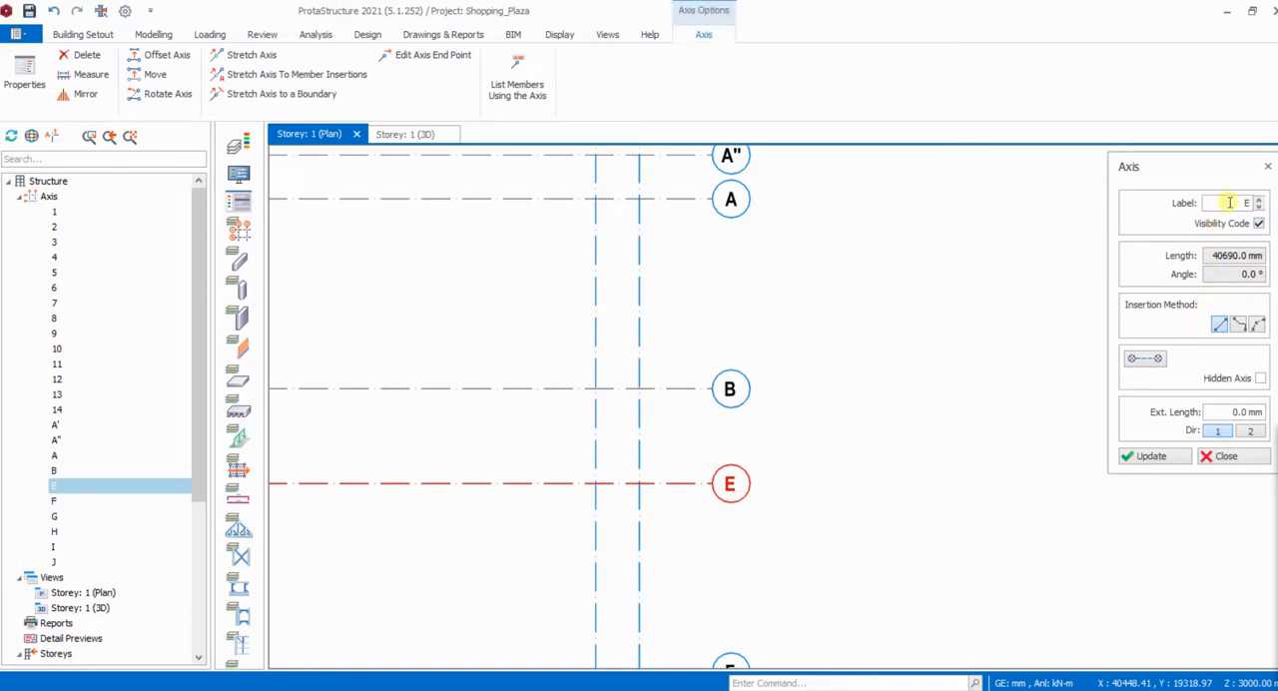
{"action": "left_click", "coordinate": [1234, 202]}
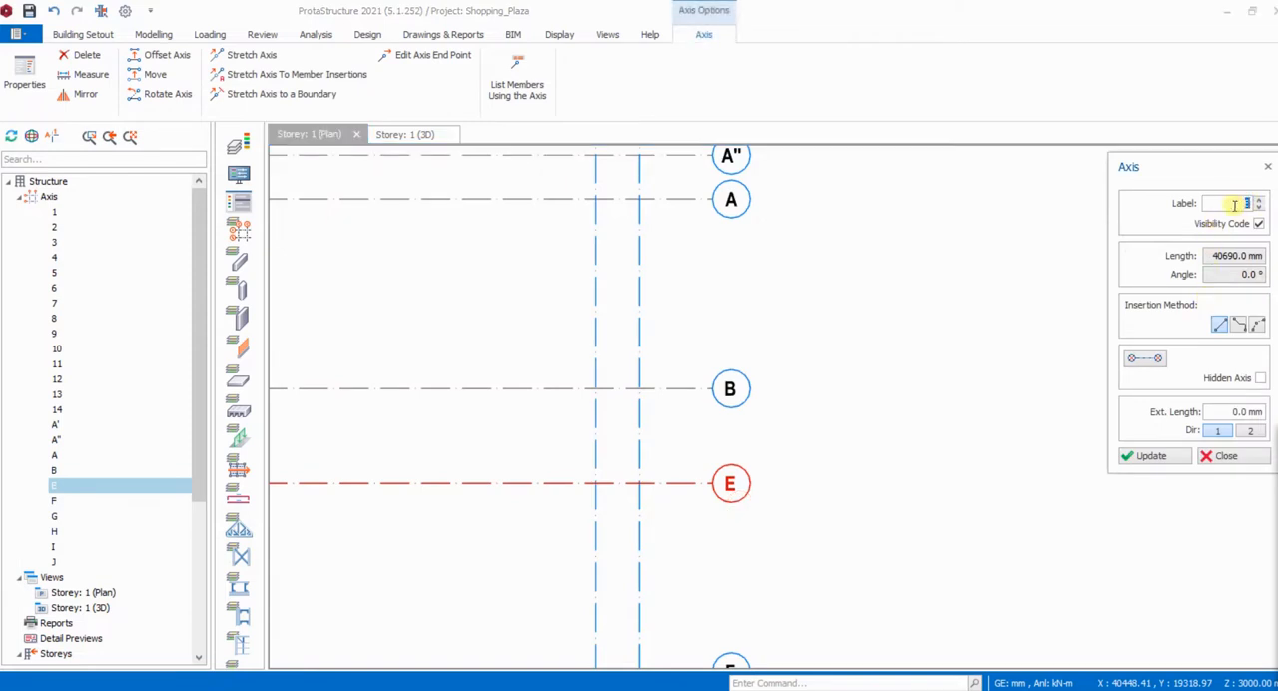
{"action": "left_click", "coordinate": [1153, 456]}
{"action": "left_click", "coordinate": [1222, 456]}
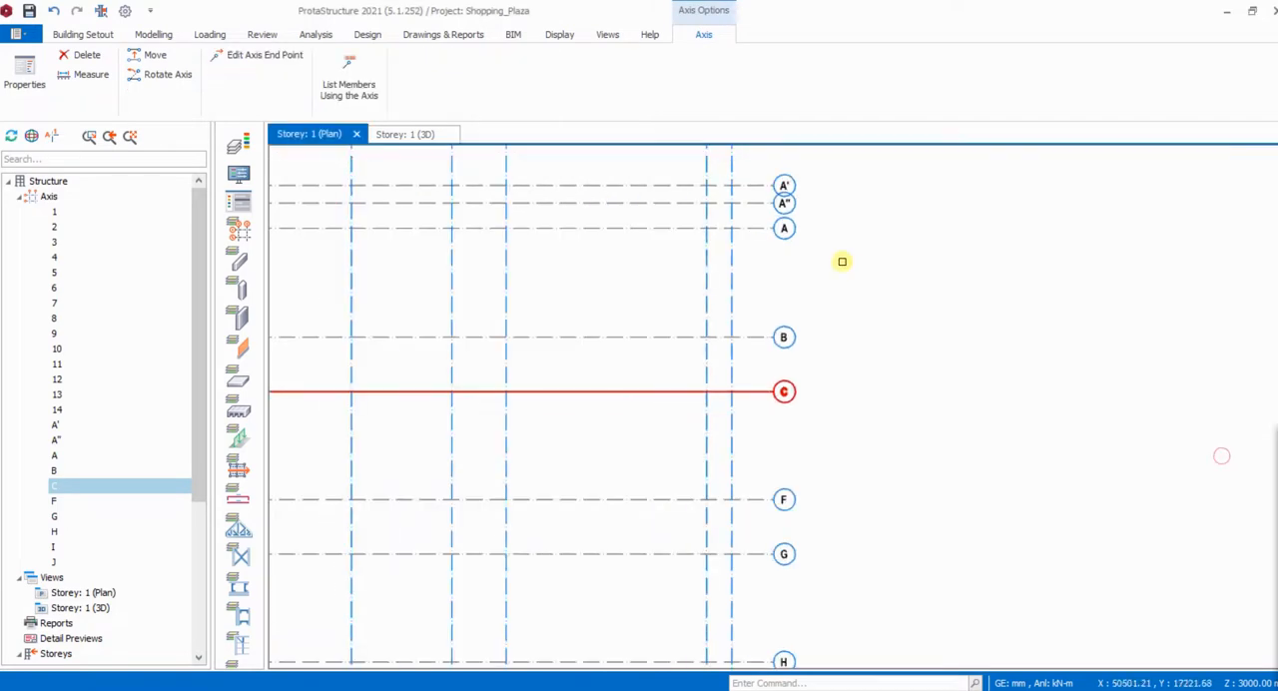
- Relabel axis F, the next horizontal axis below C, as D and close its properties
{"action": "scroll", "coordinate": [825, 416], "scroll_direction": "up", "scroll_amount": 3}
{"action": "left_click", "coordinate": [787, 365]}
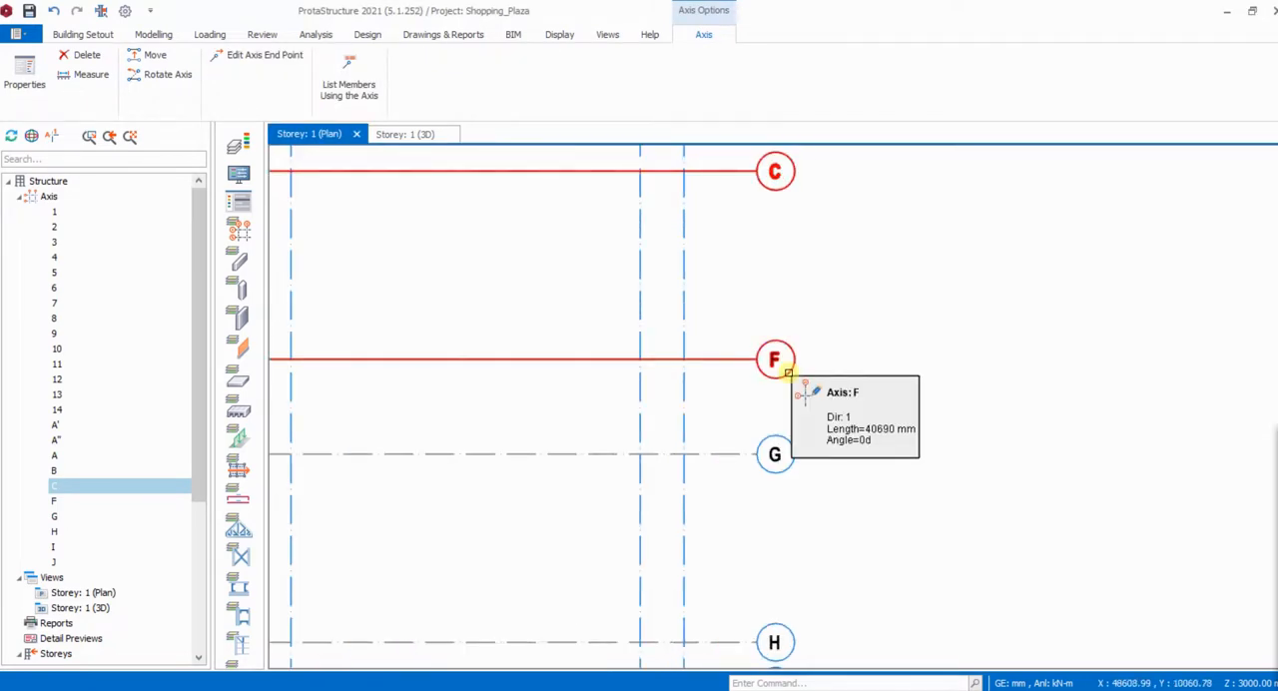
{"action": "double_click", "coordinate": [788, 372]}
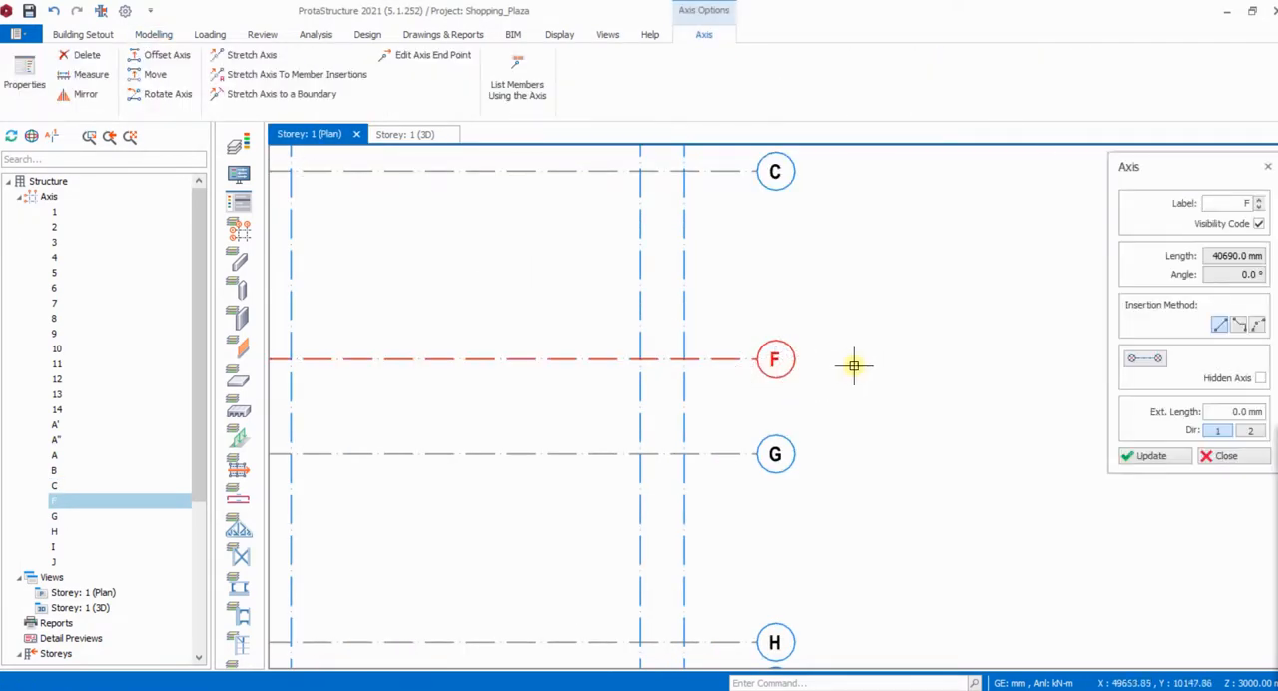
{"action": "left_click", "coordinate": [1243, 203]}
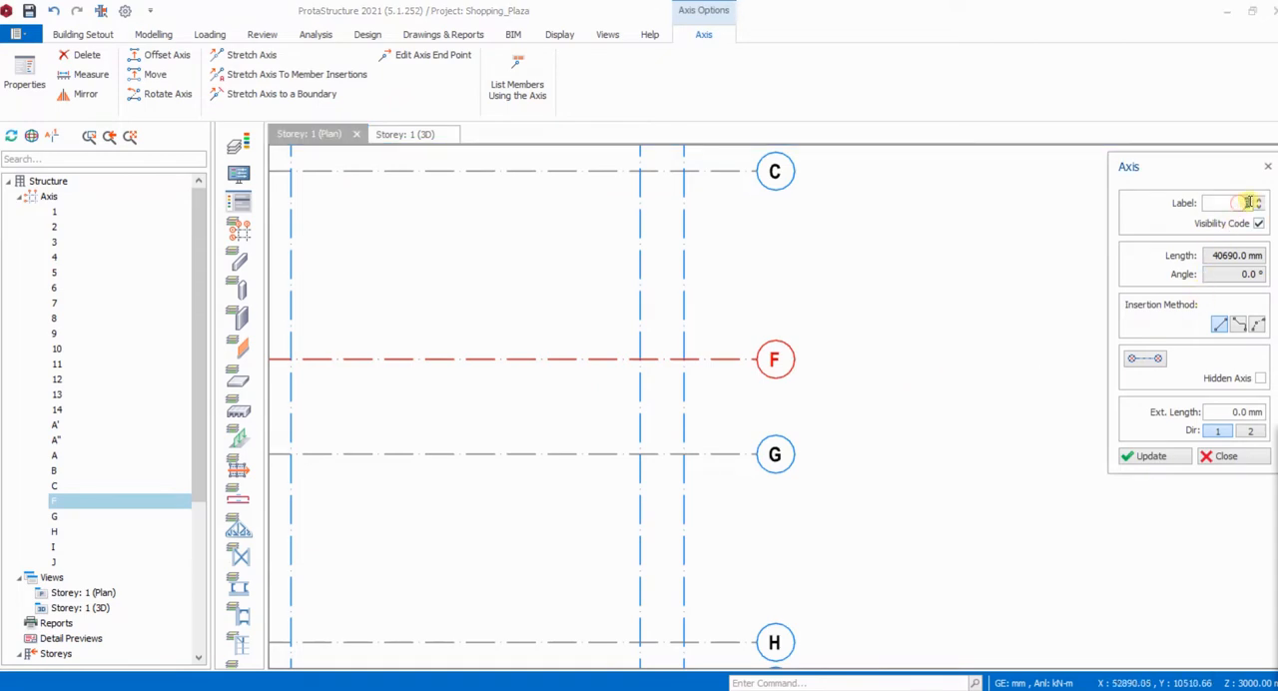
{"action": "left_click", "coordinate": [1150, 463]}
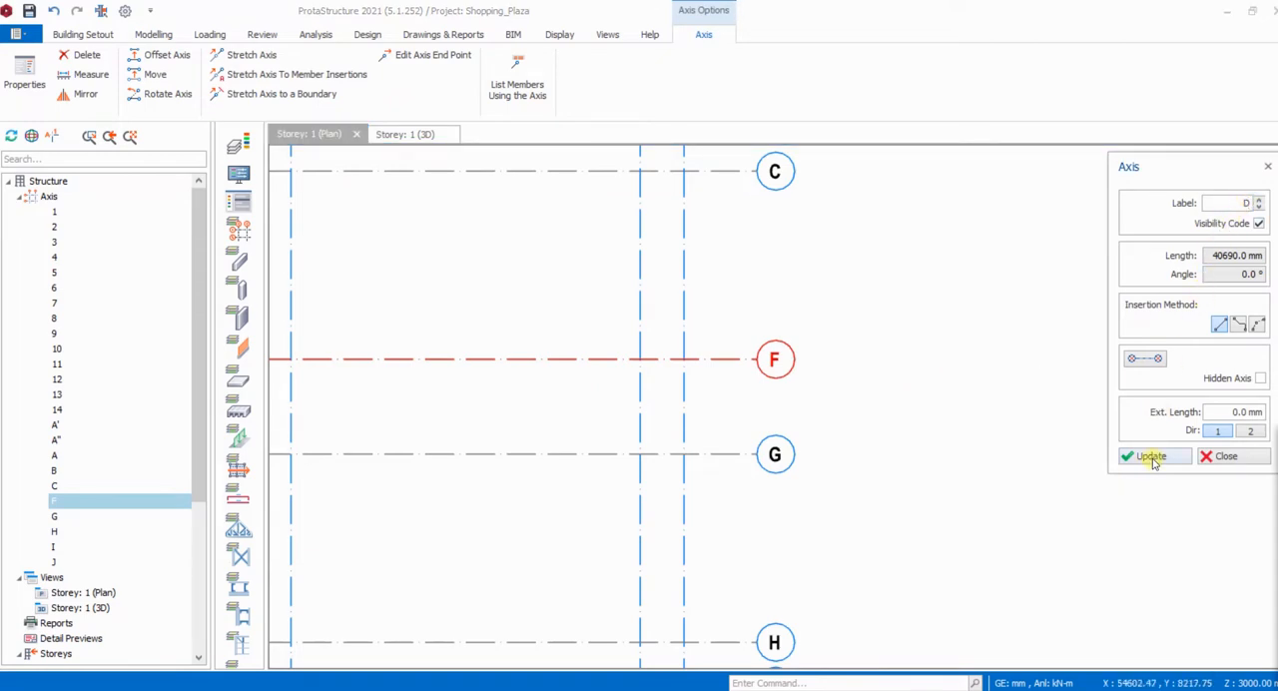
{"action": "left_click", "coordinate": [1222, 456]}
- Relabel axis G, the next horizontal axis below D, as E and close its properties
{"action": "scroll", "coordinate": [838, 360], "scroll_direction": "down", "scroll_amount": 2}
{"action": "scroll", "coordinate": [805, 400], "scroll_direction": "up", "scroll_amount": 2}
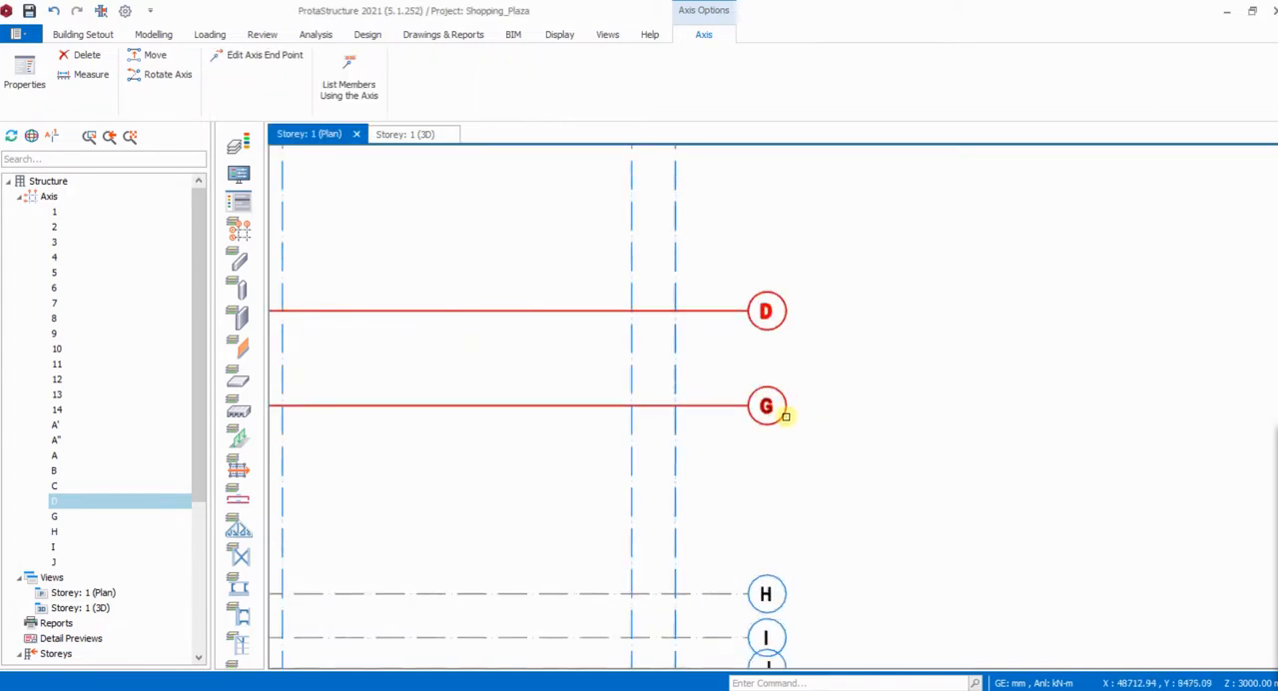
{"action": "left_click", "coordinate": [786, 417]}
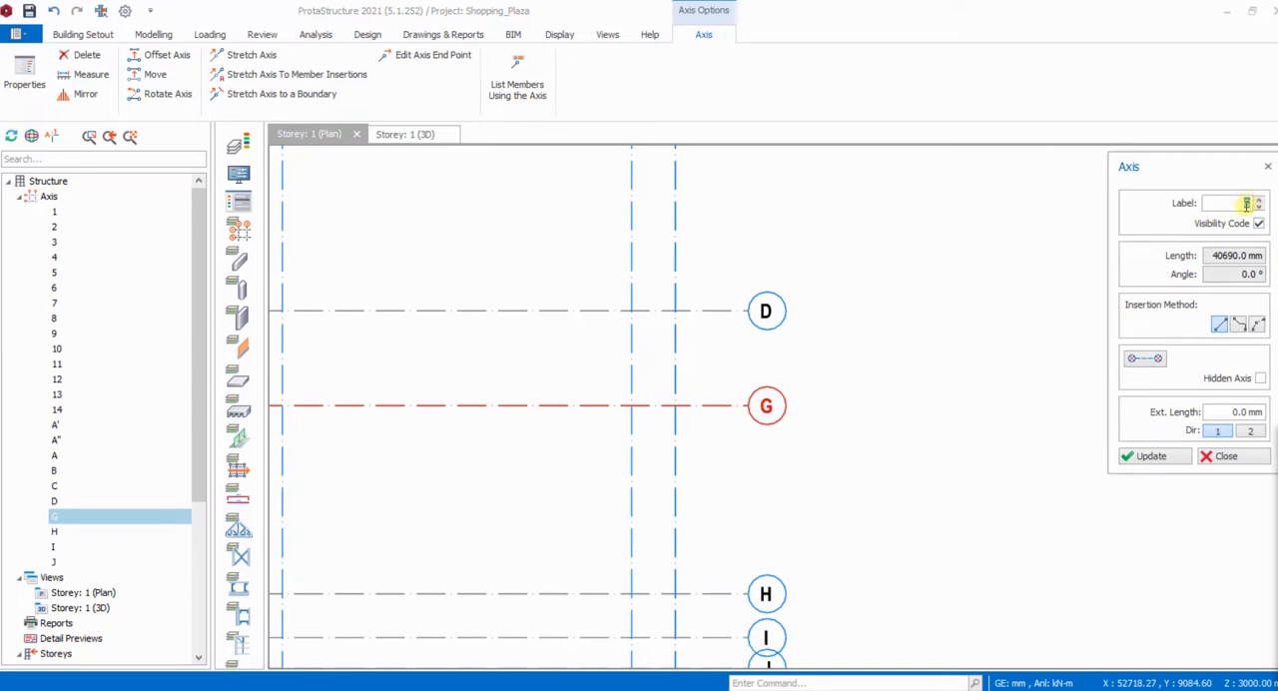
{"action": "left_click", "coordinate": [1153, 456]}
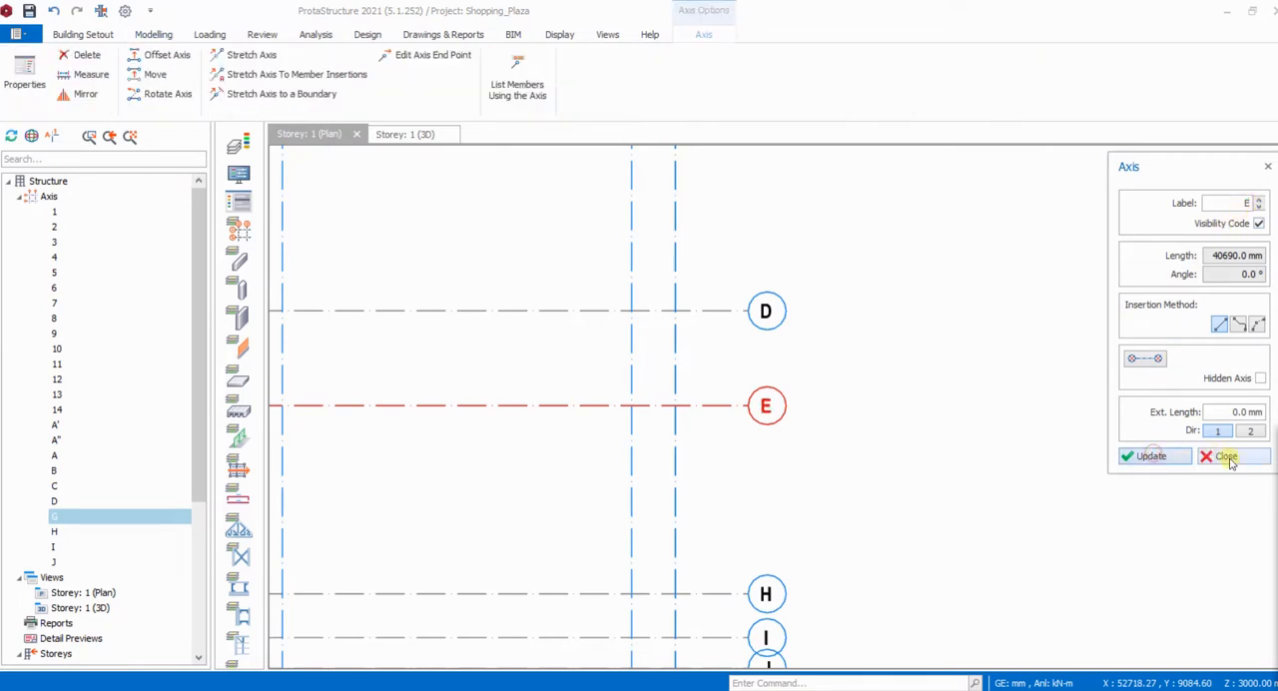
{"action": "left_click", "coordinate": [1226, 456]}
- Relabel axis H, the next horizontal axis below E, as F and close its properties
{"action": "scroll", "coordinate": [789, 319], "scroll_direction": "down", "scroll_amount": 2}
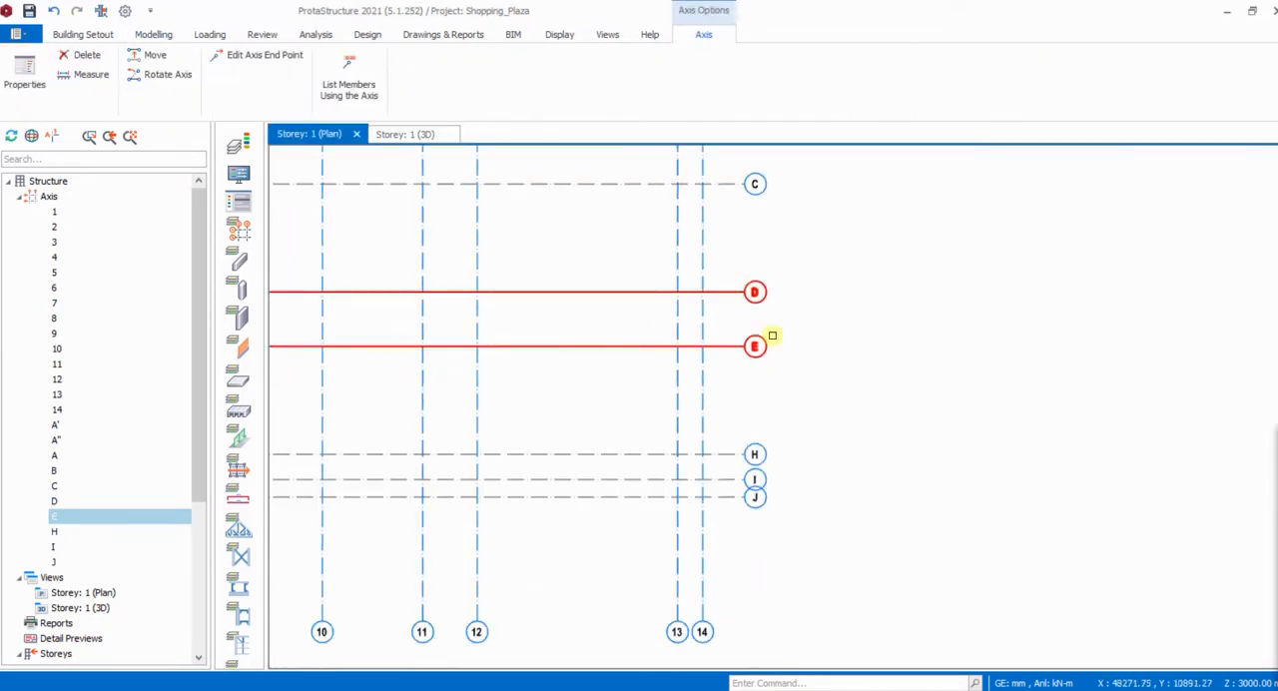
{"action": "scroll", "coordinate": [770, 419], "scroll_direction": "up", "scroll_amount": 2}
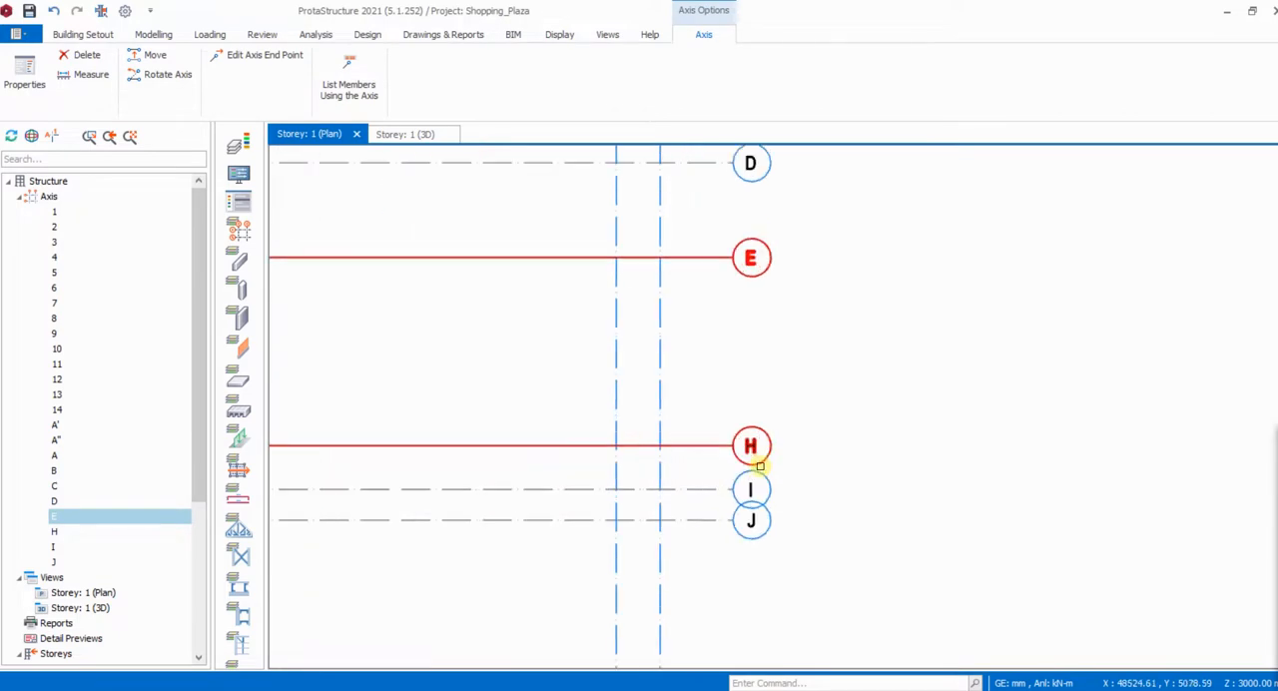
{"action": "left_click", "coordinate": [767, 457]}
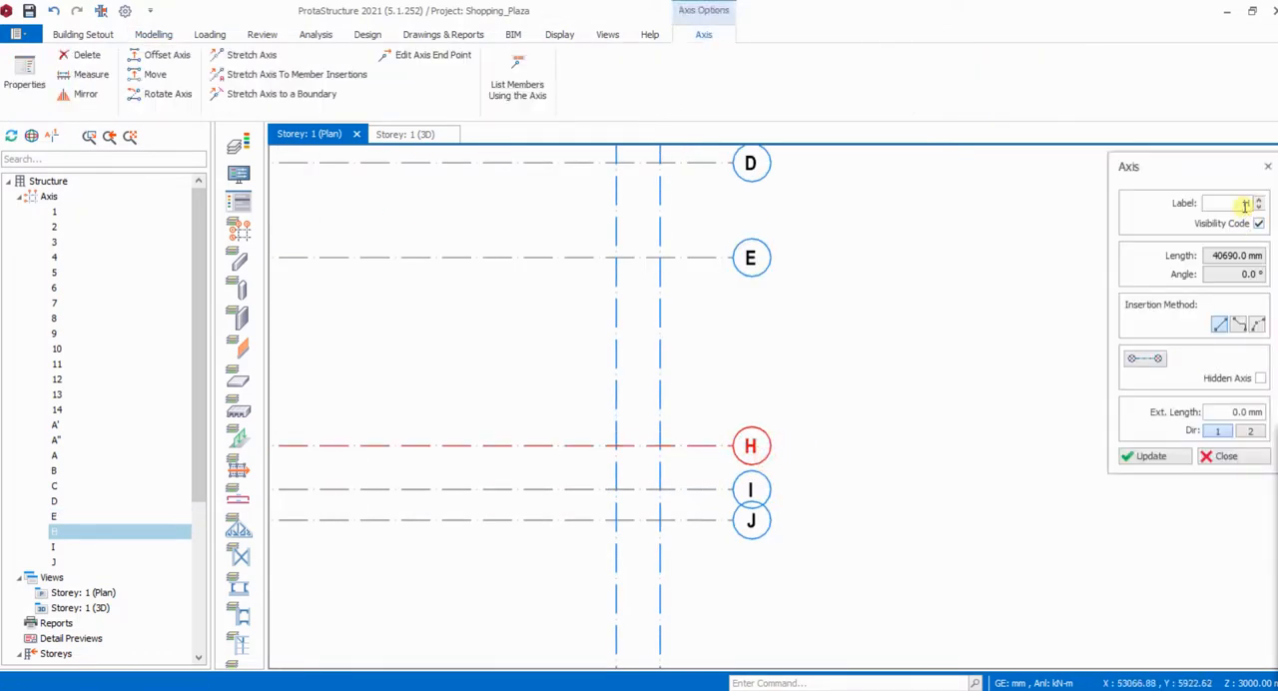
{"action": "left_click", "coordinate": [1245, 204]}
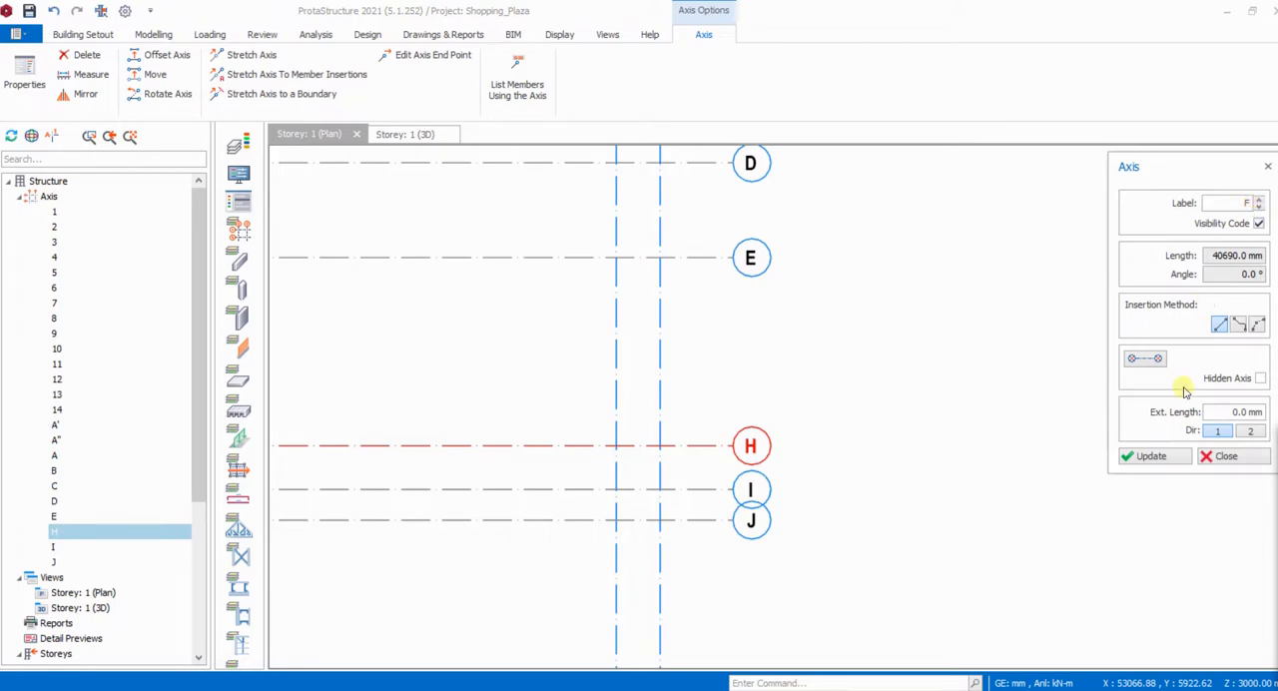
{"action": "left_click", "coordinate": [1152, 456]}
{"action": "left_click", "coordinate": [1218, 455]}
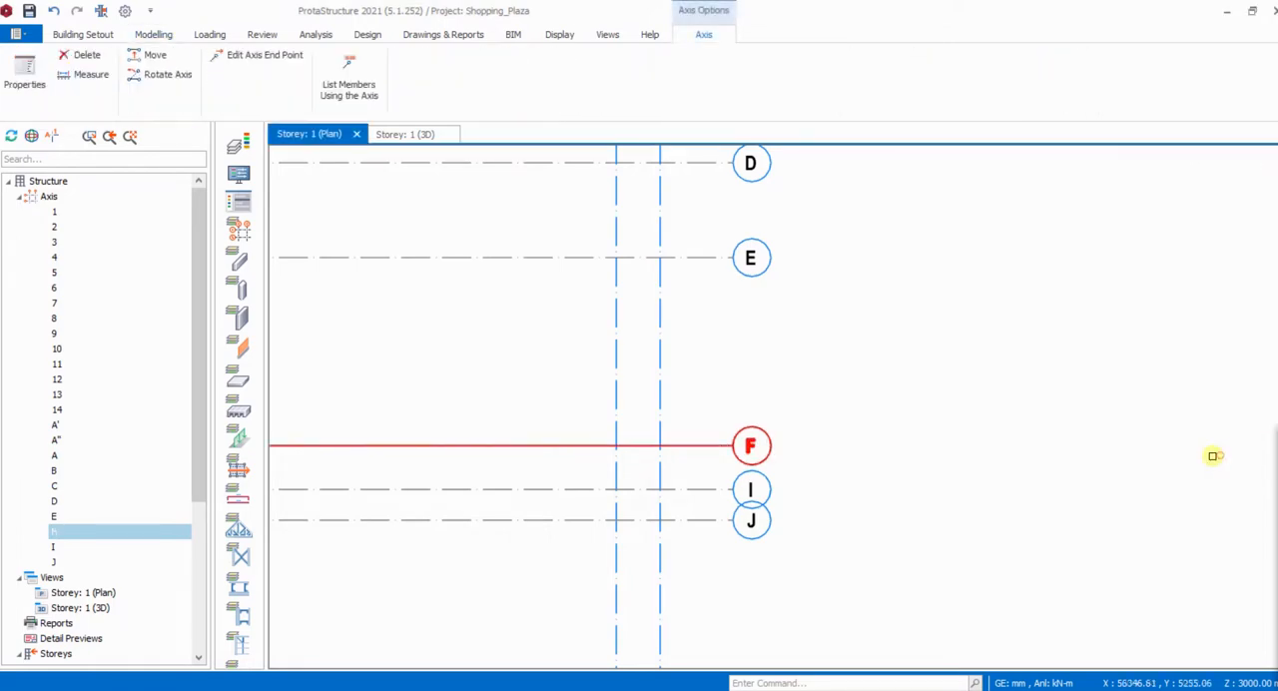
- Check the axis labels below F in the shopping mall - Copy.pdf floor plan, and relabel ProtaStructure's axis I as F'
{"action": "left_click", "coordinate": [730, 685]}
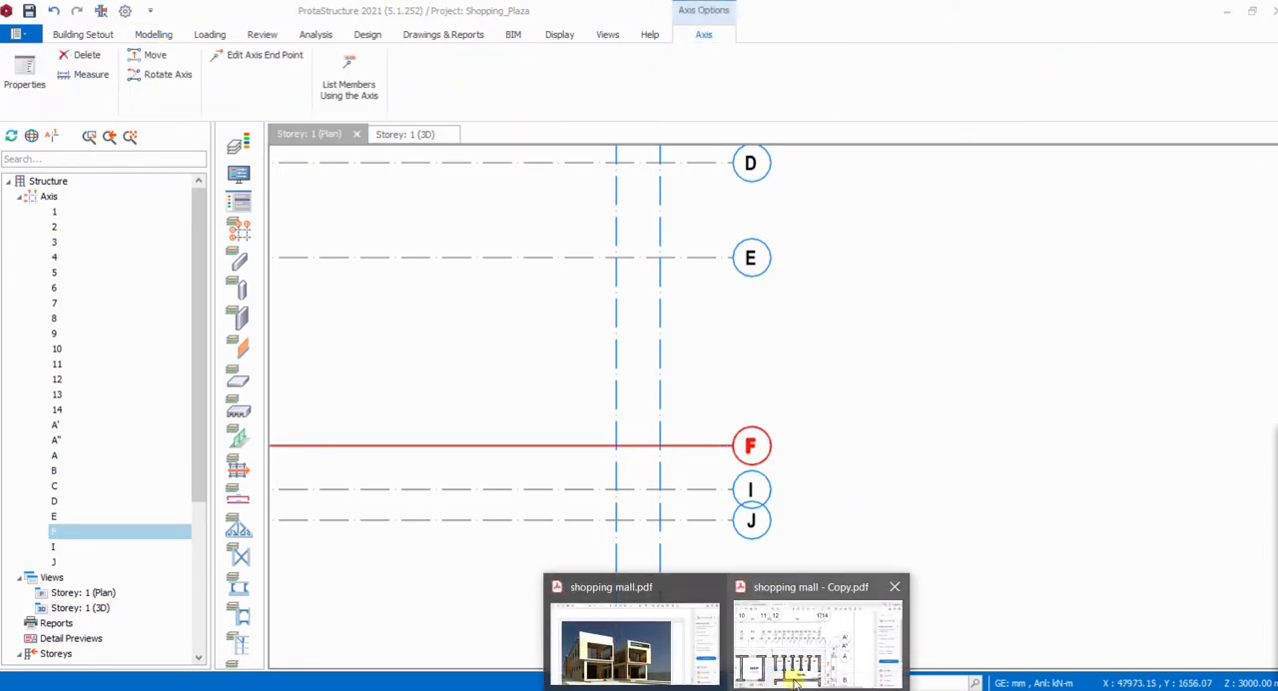
{"action": "left_click", "coordinate": [796, 674]}
{"action": "scroll", "coordinate": [773, 399], "scroll_direction": "down", "scroll_amount": 8}
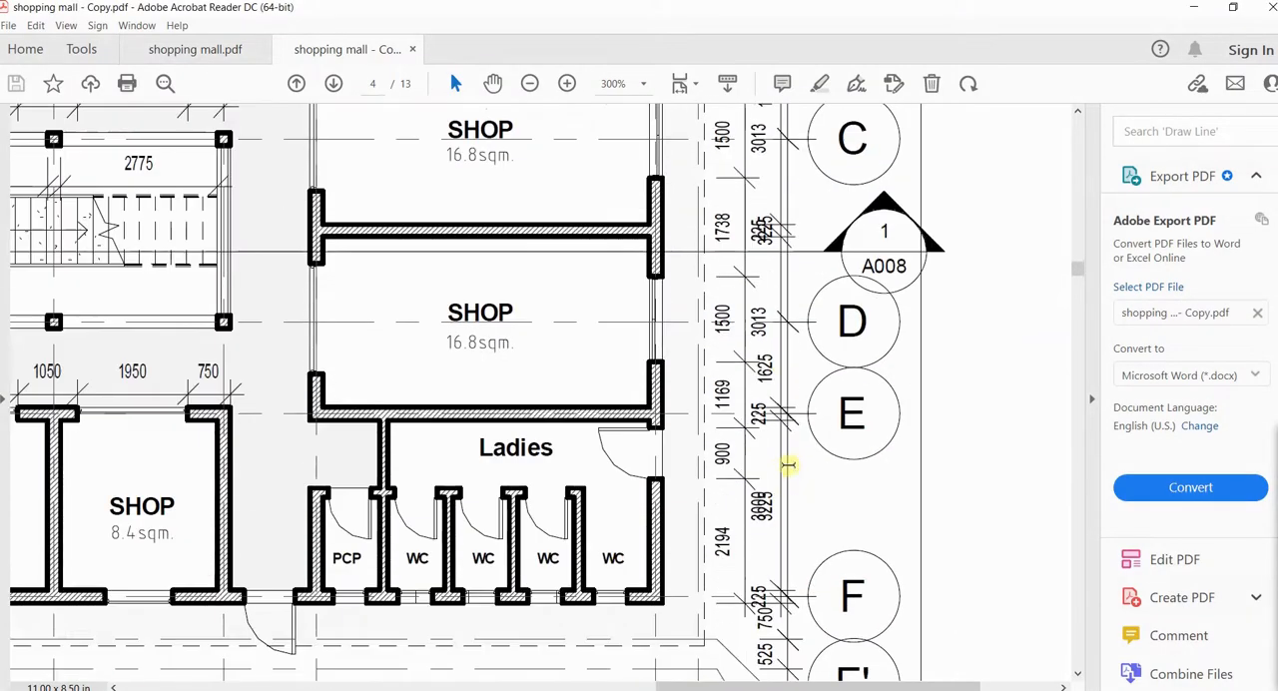
{"action": "scroll", "coordinate": [788, 464], "scroll_direction": "down", "scroll_amount": 4}
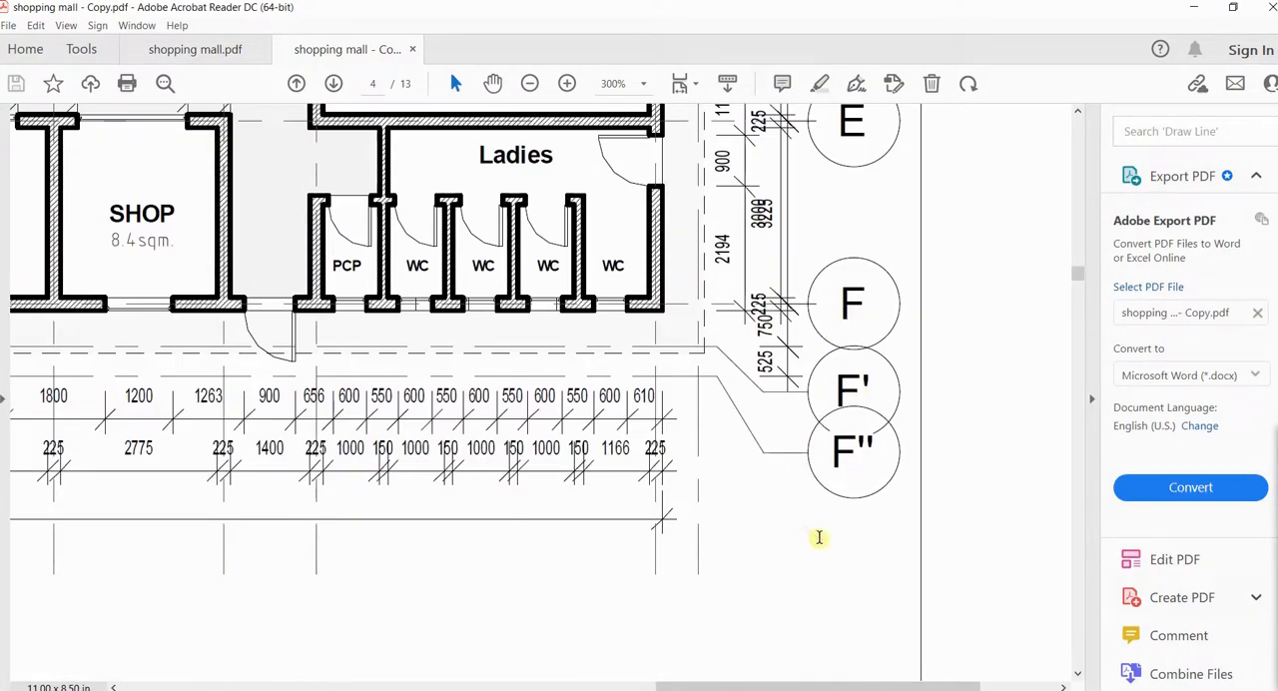
{"action": "left_click", "coordinate": [784, 689]}
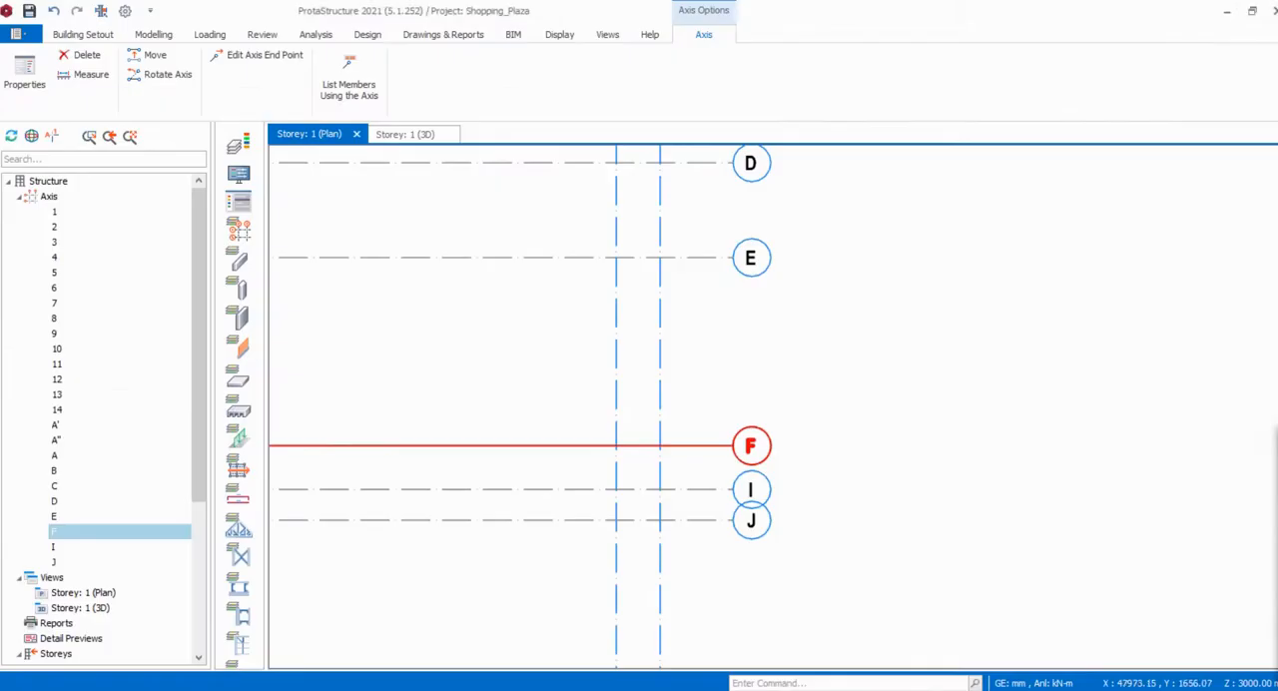
{"action": "double_click", "coordinate": [767, 493]}
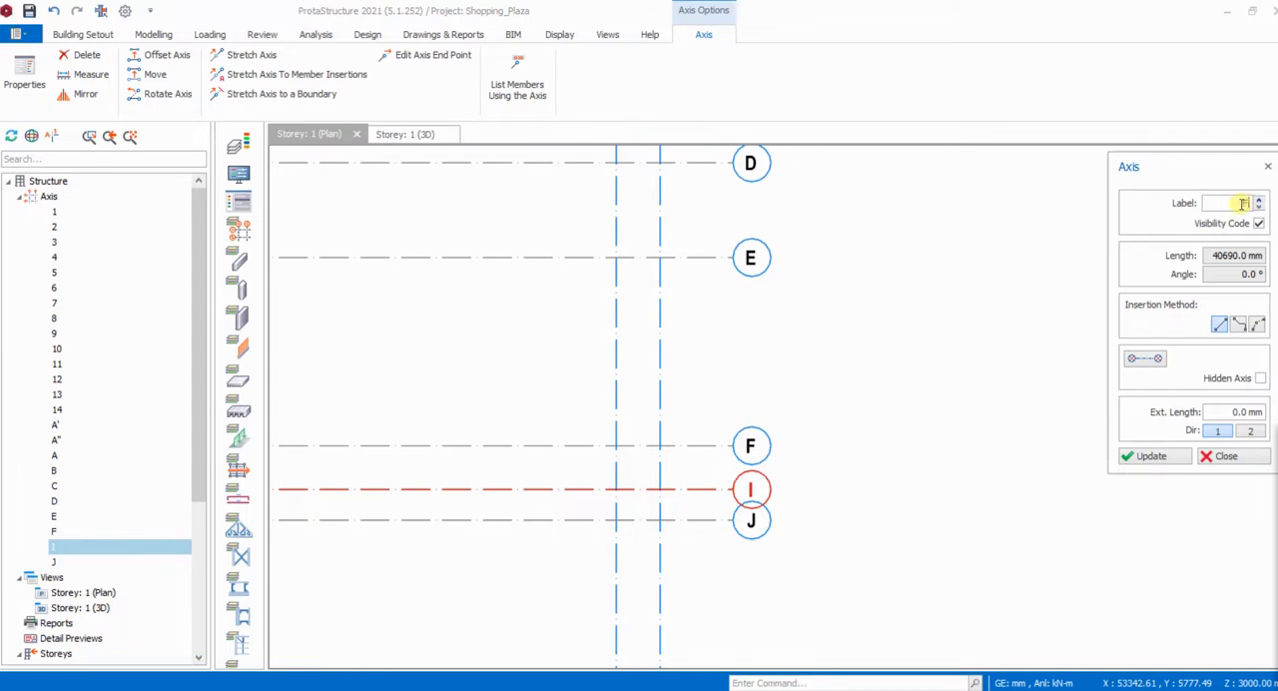
{"action": "left_click", "coordinate": [1153, 457]}
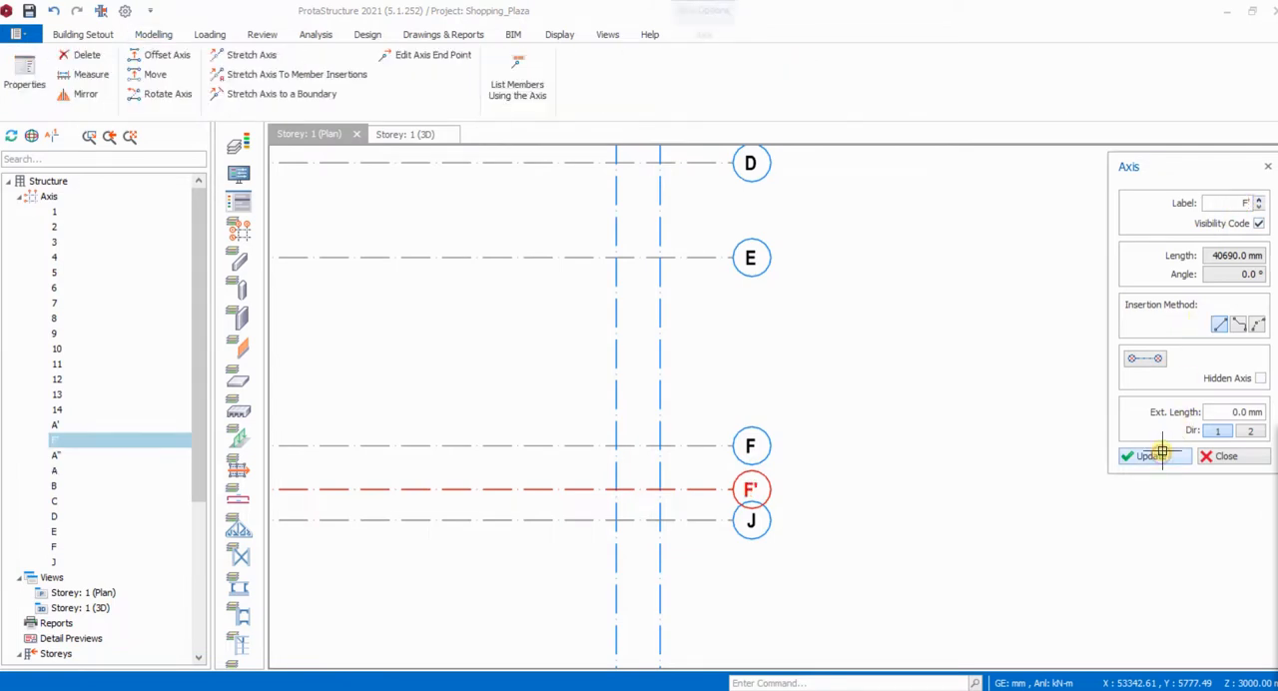
{"action": "left_click", "coordinate": [1214, 456]}
- Relabel axis J, the lowest horizontal axis, as F'' and close its properties
{"action": "scroll", "coordinate": [761, 543], "scroll_direction": "up", "scroll_amount": 2}
{"action": "double_click", "coordinate": [769, 527]}
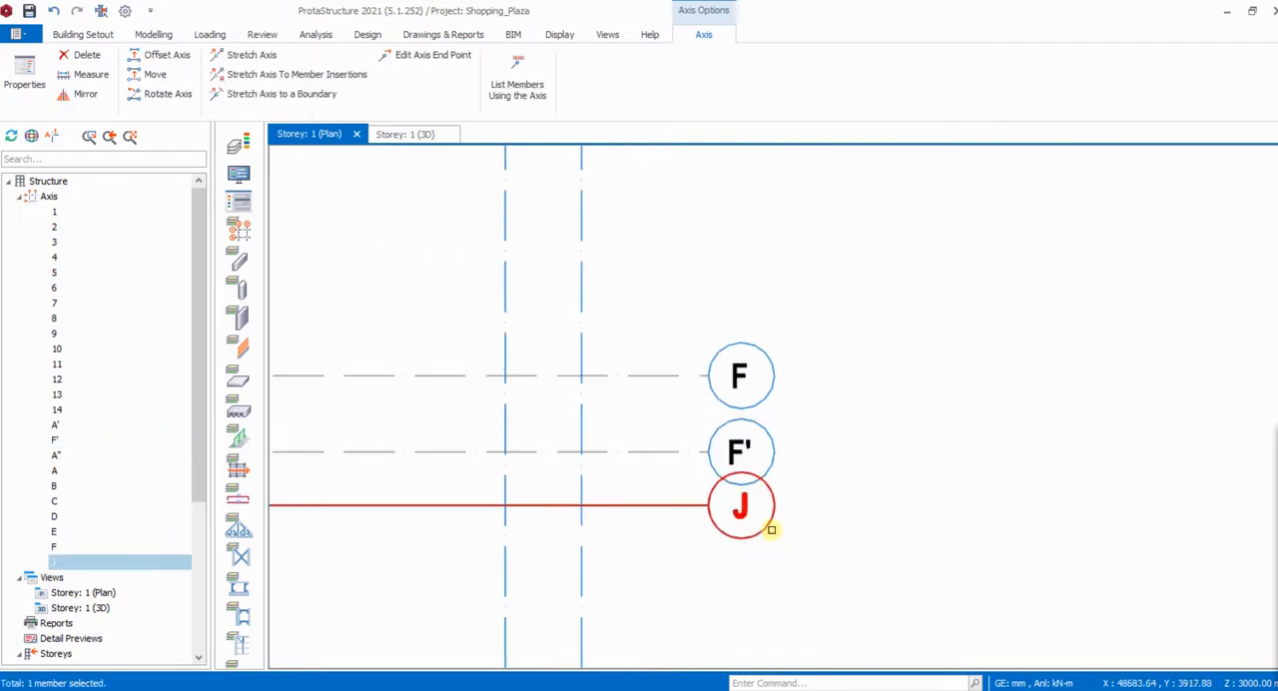
{"action": "left_click", "coordinate": [1244, 202]}
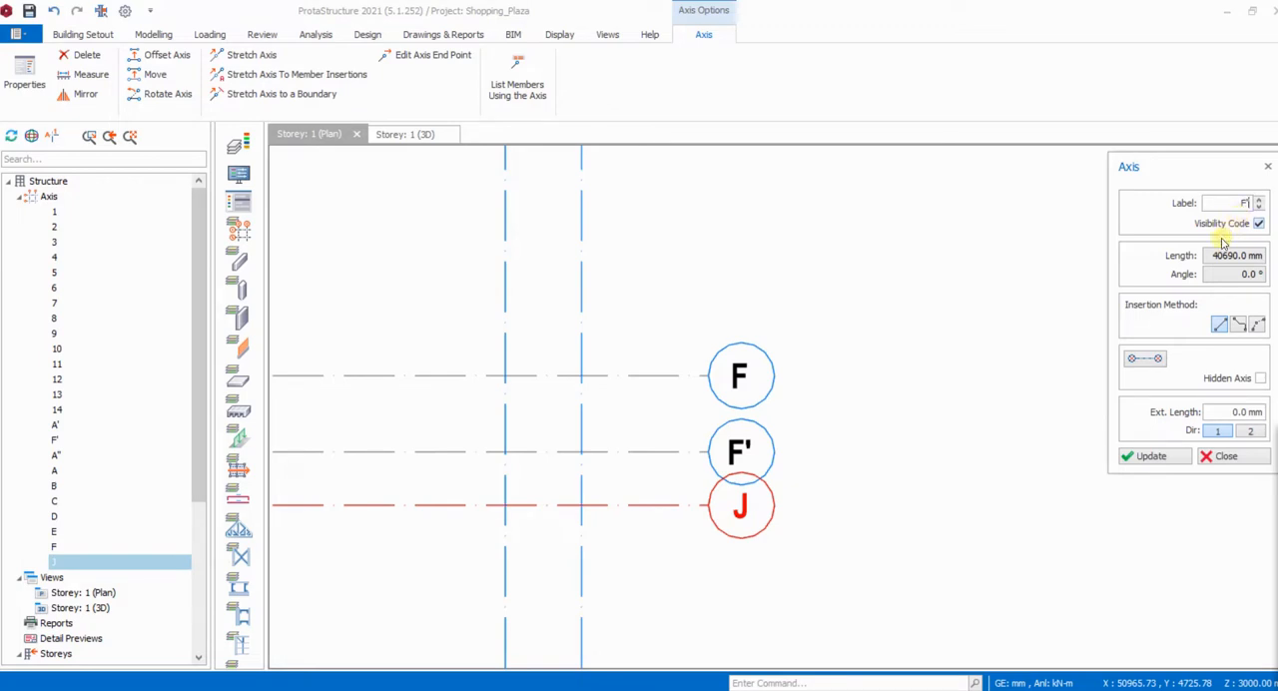
{"action": "left_click", "coordinate": [1153, 455]}
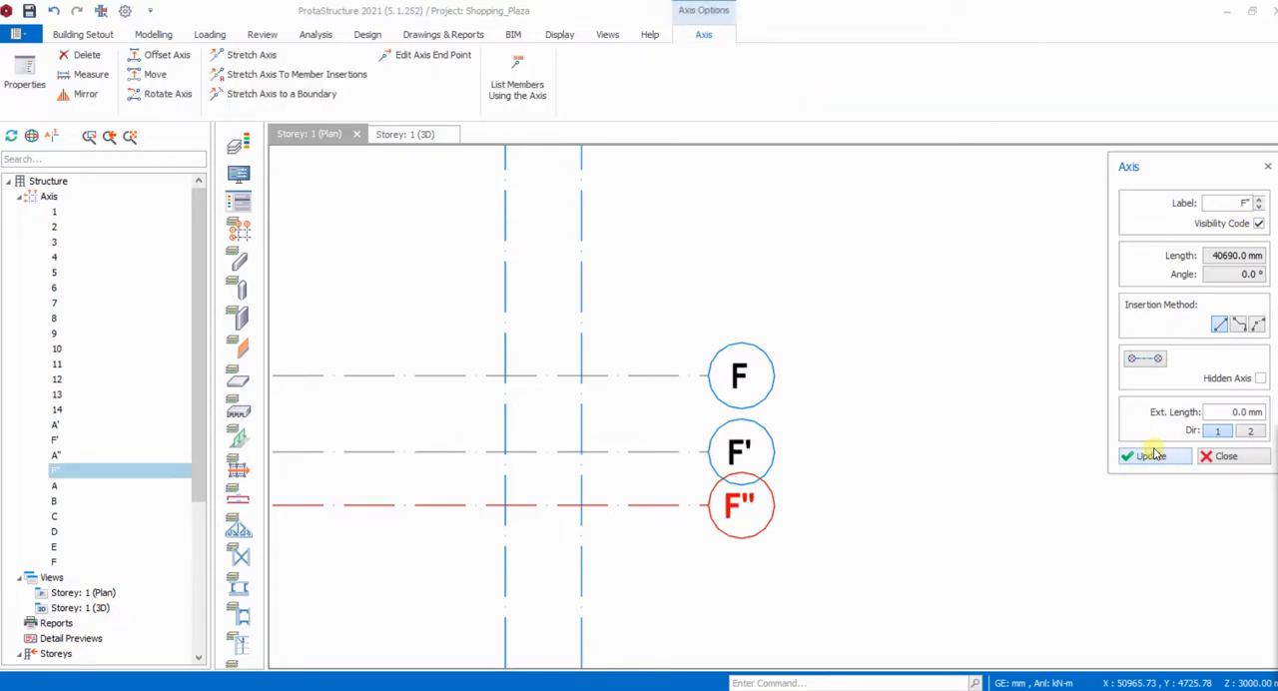
{"action": "left_click", "coordinate": [1226, 455]}
- Examine the labels and layout of the complete axis grid in the Storey 1 plan
{"action": "scroll", "coordinate": [859, 362], "scroll_direction": "down", "scroll_amount": 5}
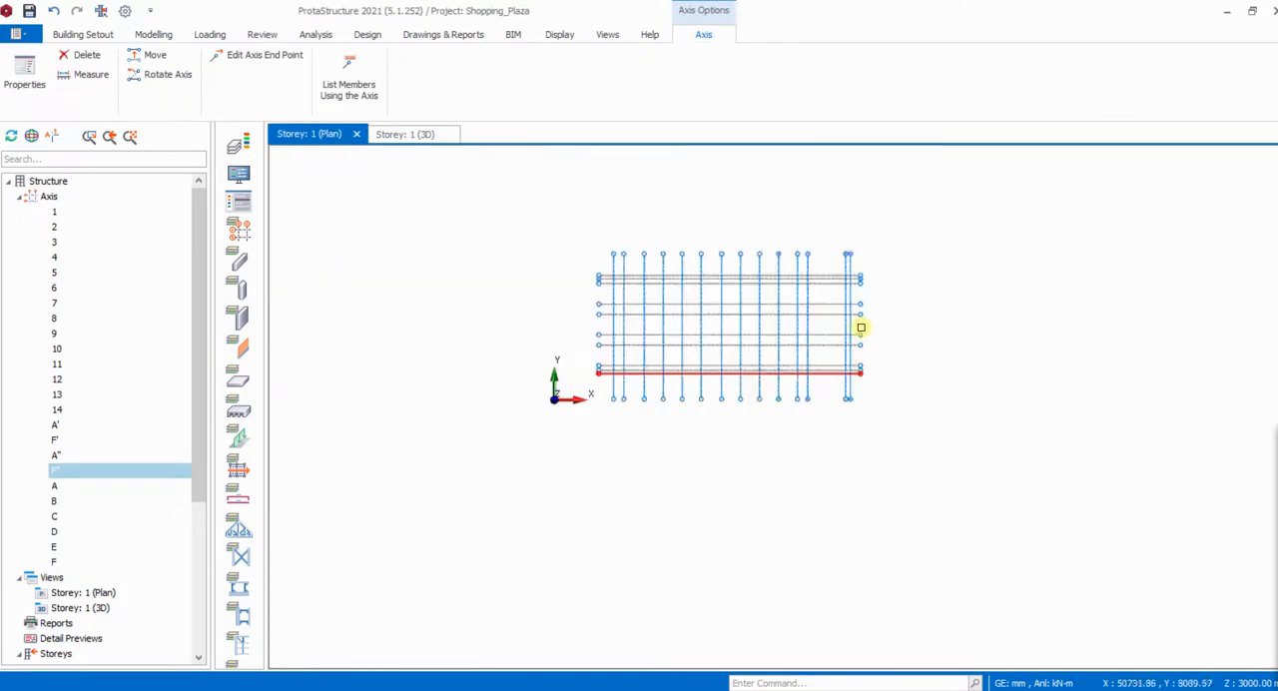
{"action": "scroll", "coordinate": [848, 249], "scroll_direction": "up", "scroll_amount": 6}
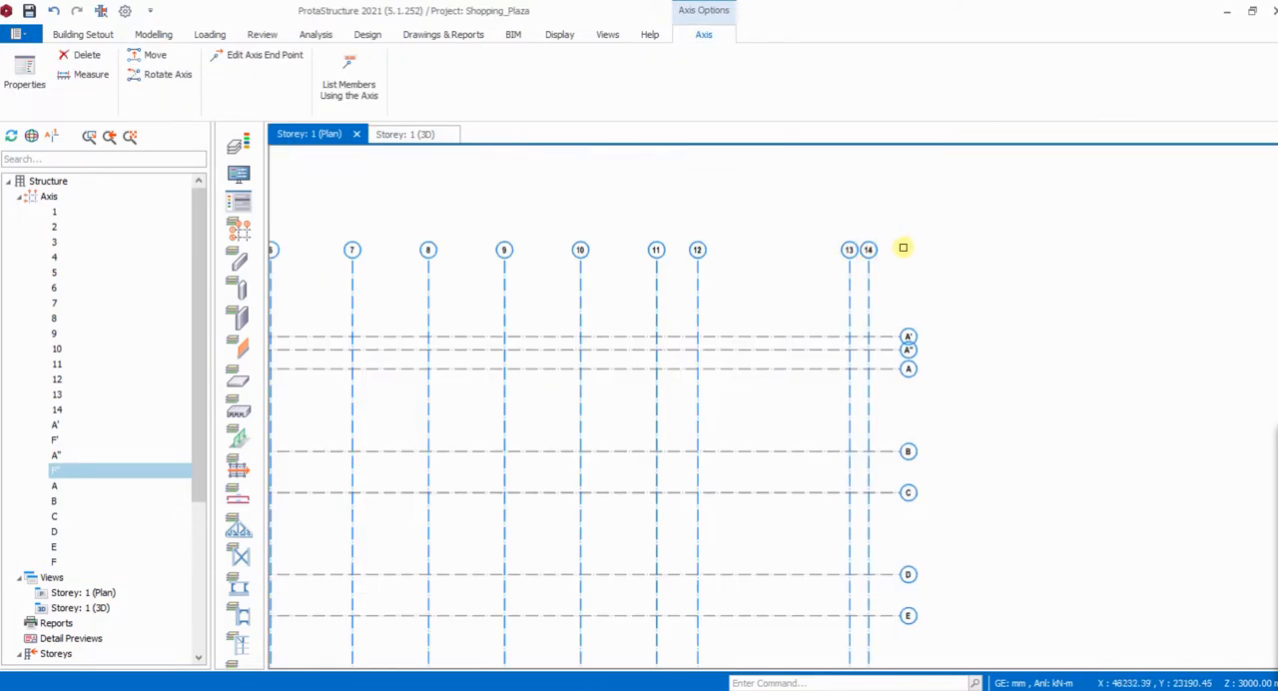
{"action": "scroll", "coordinate": [903, 247], "scroll_direction": "down", "scroll_amount": 3}
{"action": "scroll", "coordinate": [768, 444], "scroll_direction": "up", "scroll_amount": 5}
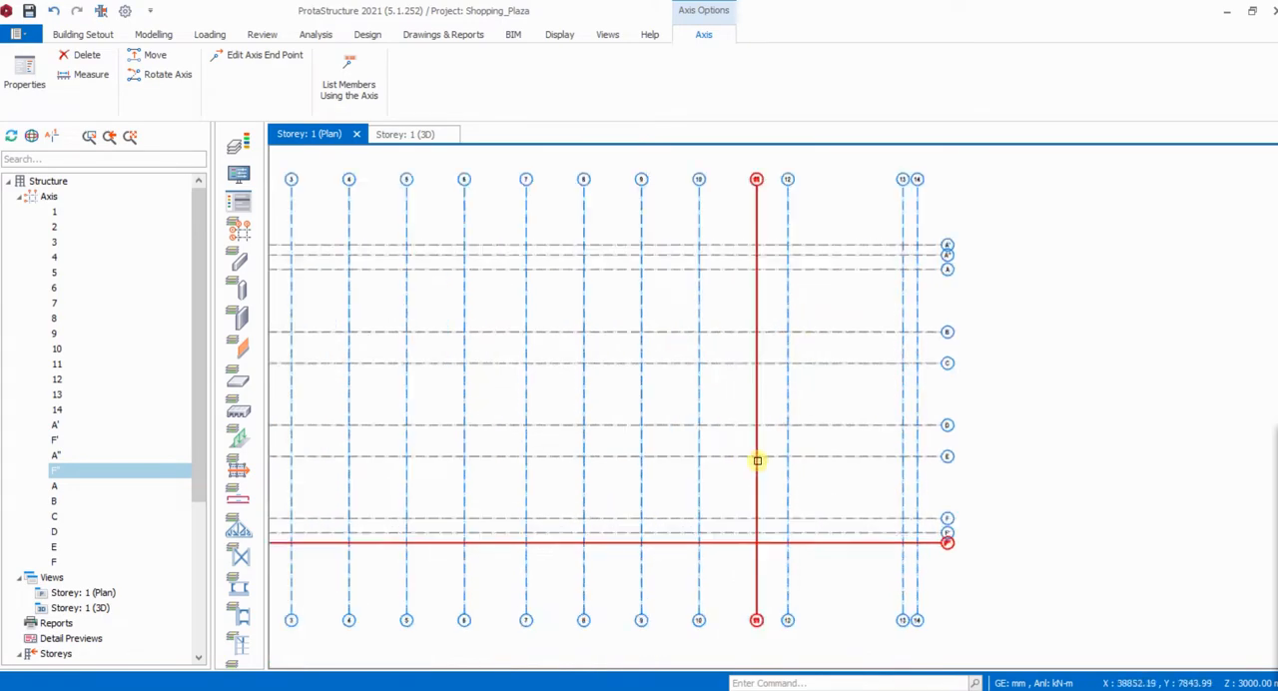
{"action": "scroll", "coordinate": [942, 369], "scroll_direction": "down", "scroll_amount": 5}
{"action": "scroll", "coordinate": [946, 385], "scroll_direction": "down", "scroll_amount": 1}
{"action": "scroll", "coordinate": [585, 387], "scroll_direction": "up", "scroll_amount": 2}
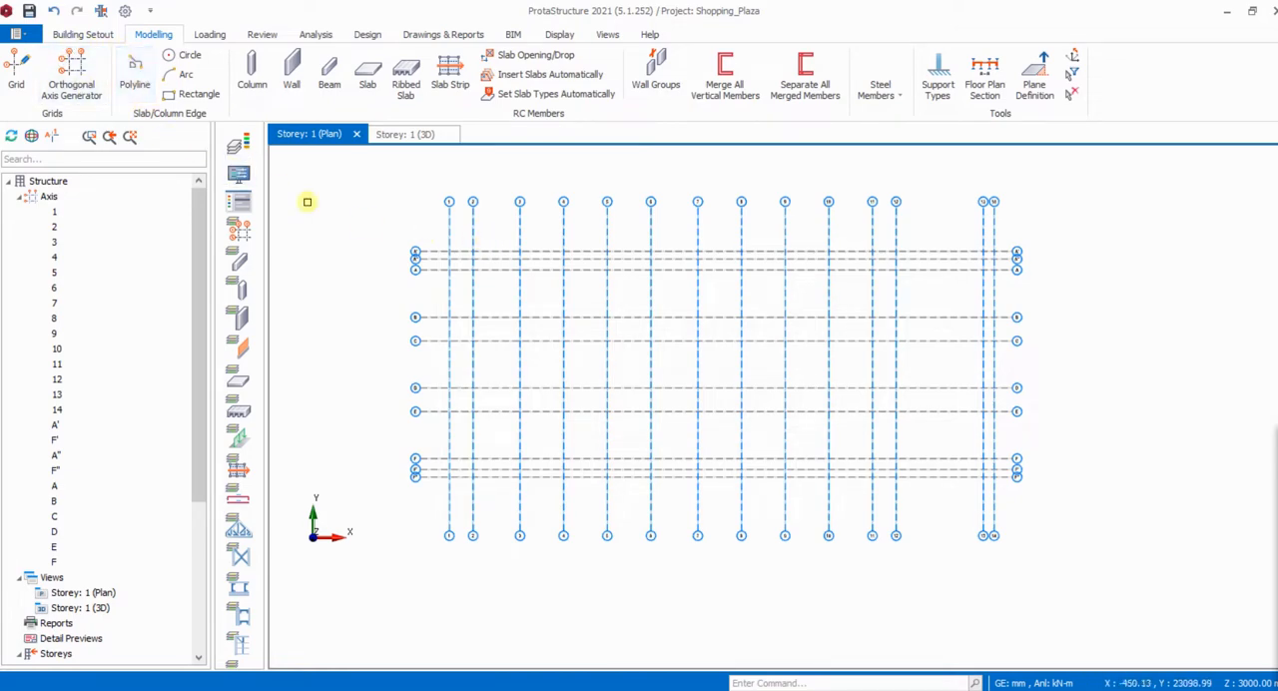
- Open the project's default materials and confirm Grade 410 (Type 2) as the concrete reinforcement grade
{"action": "left_click", "coordinate": [96, 37]}
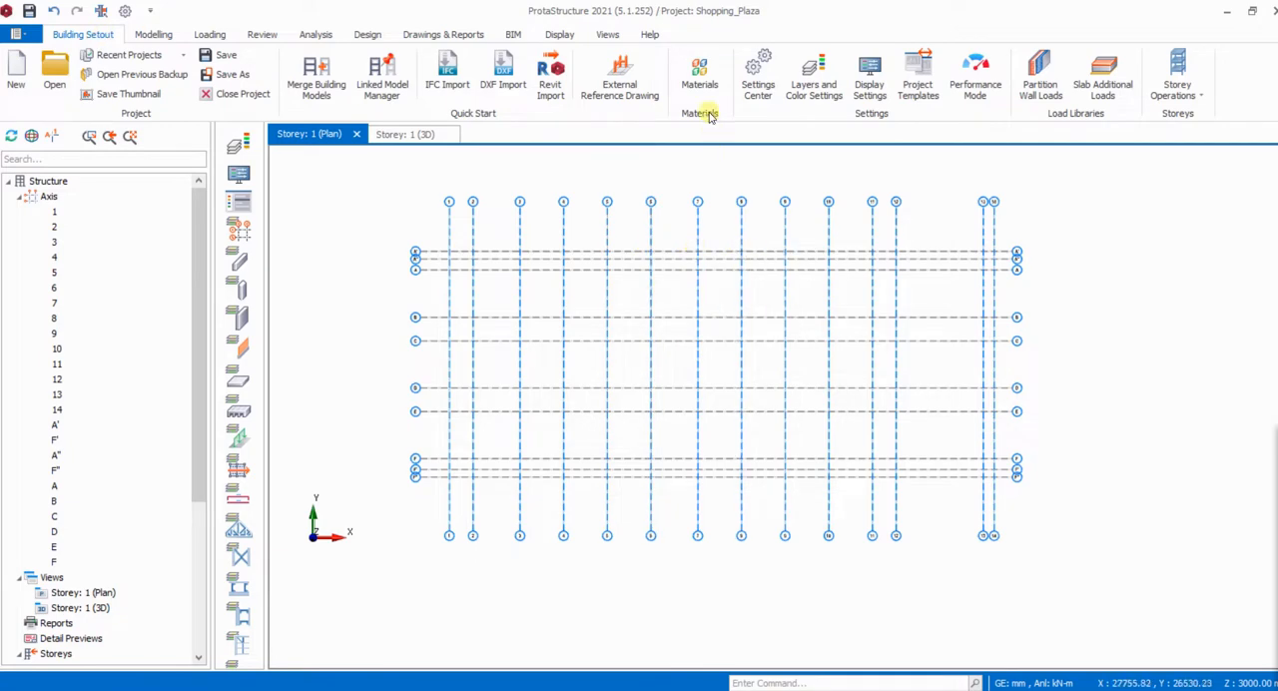
{"action": "left_click", "coordinate": [699, 75]}
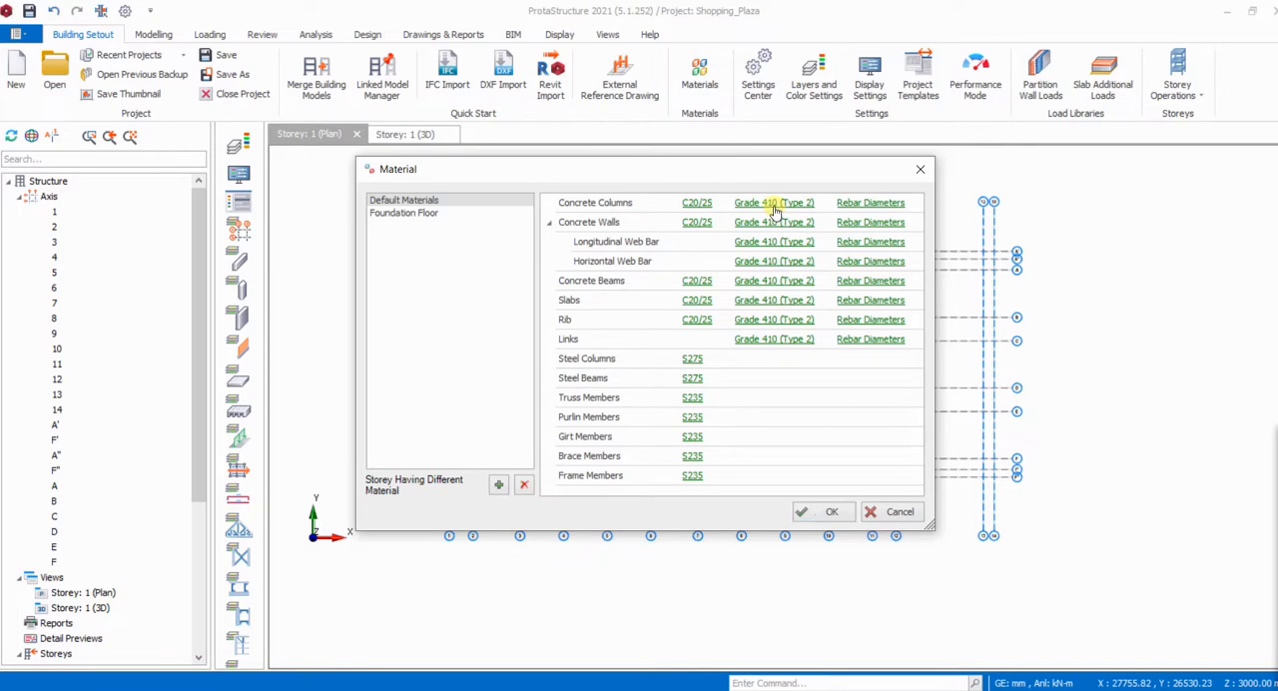
{"action": "left_click", "coordinate": [745, 222]}
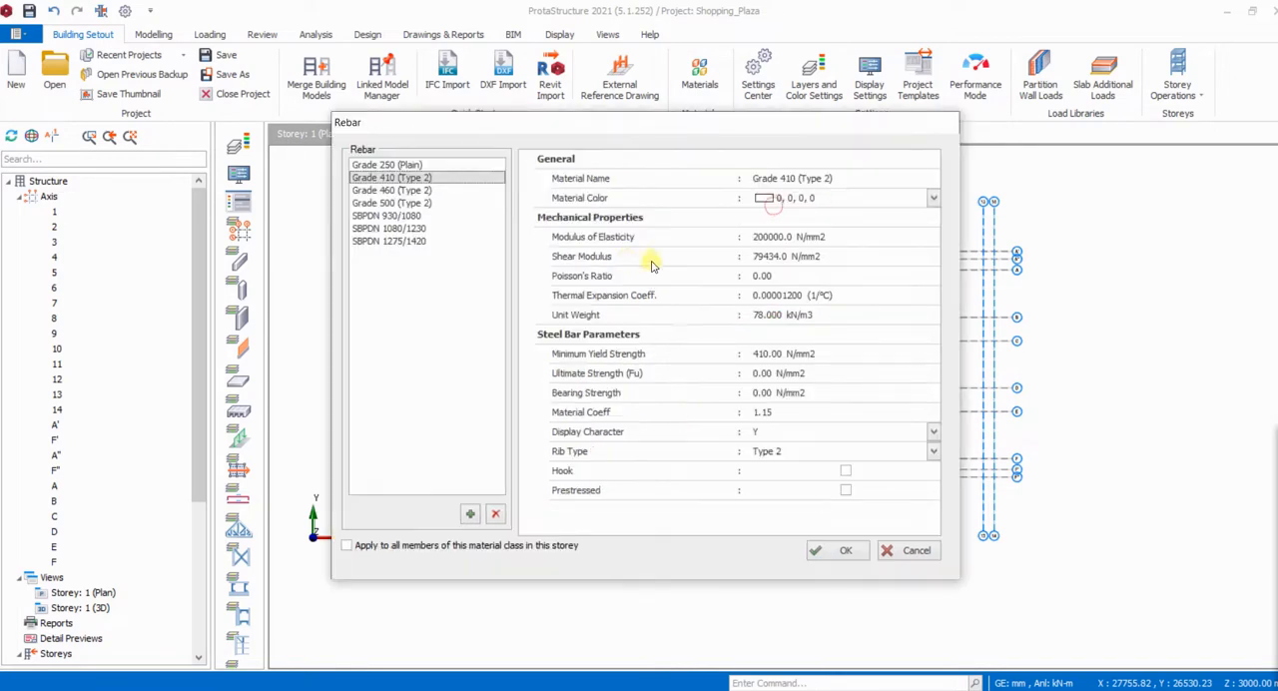
{"action": "left_click", "coordinate": [391, 192]}
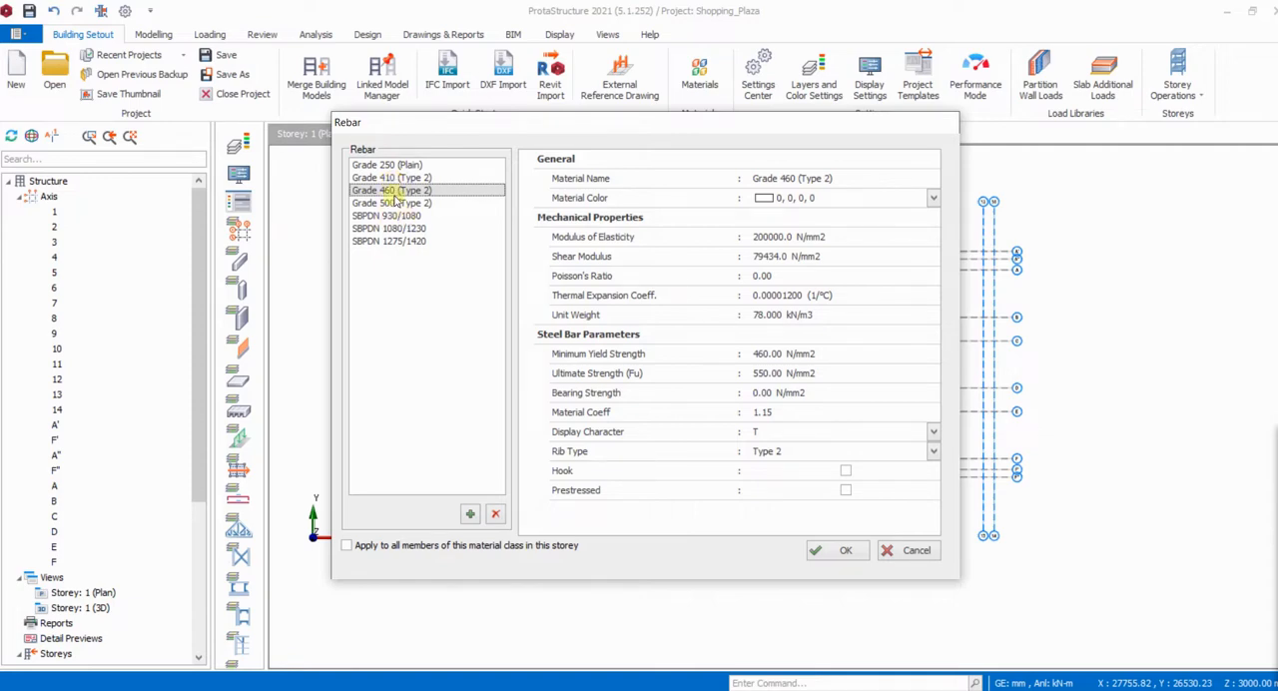
{"action": "left_click", "coordinate": [392, 178]}
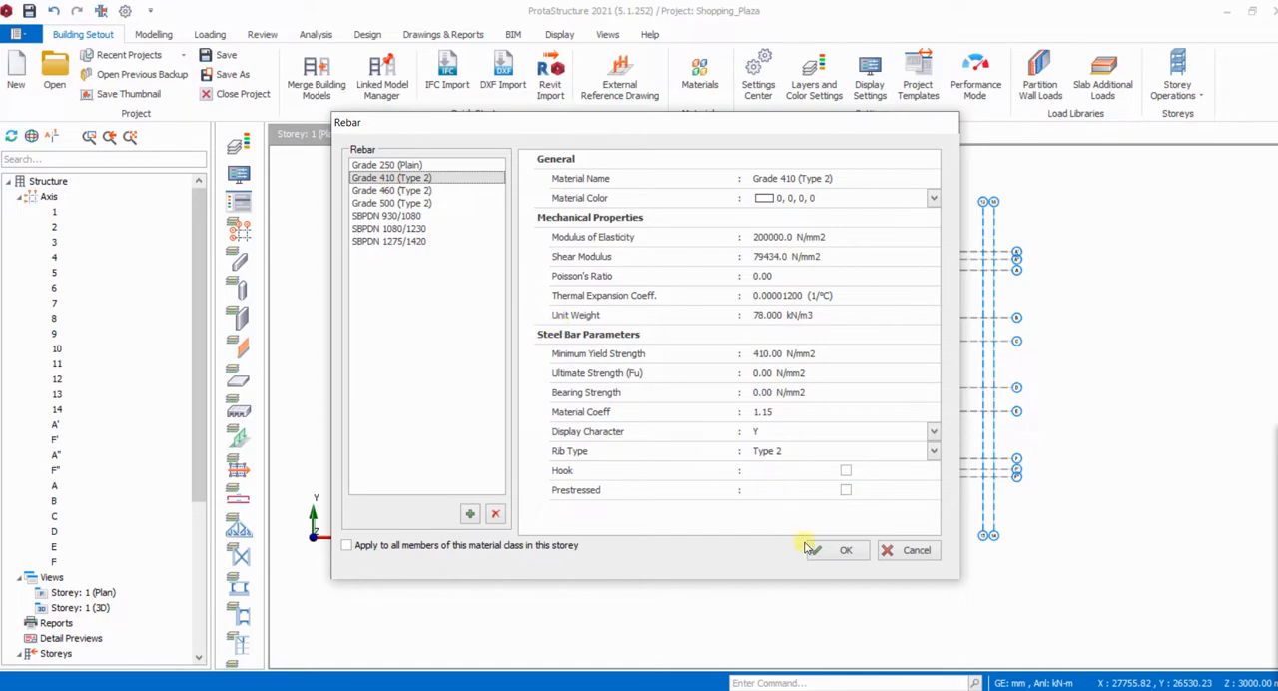
{"action": "left_click", "coordinate": [846, 553]}
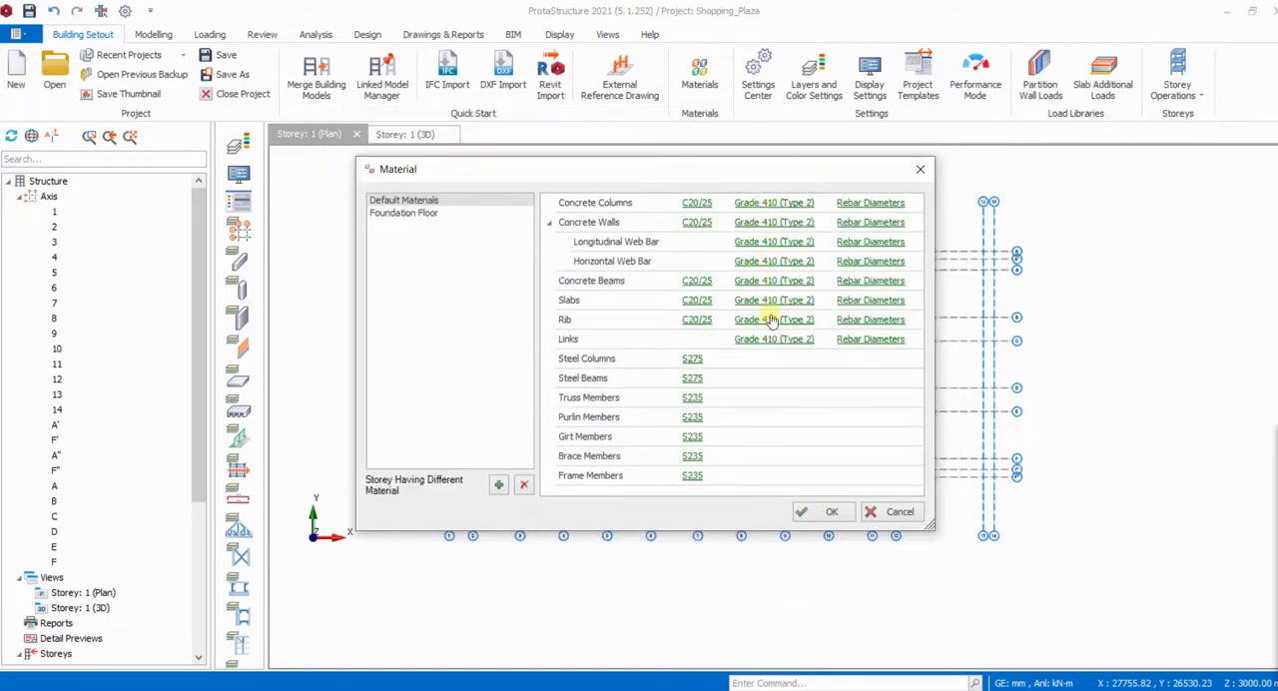
- Restrict the concrete column rebar diameters to Y16 and Y20 only and accept the table
{"action": "left_click", "coordinate": [874, 204]}
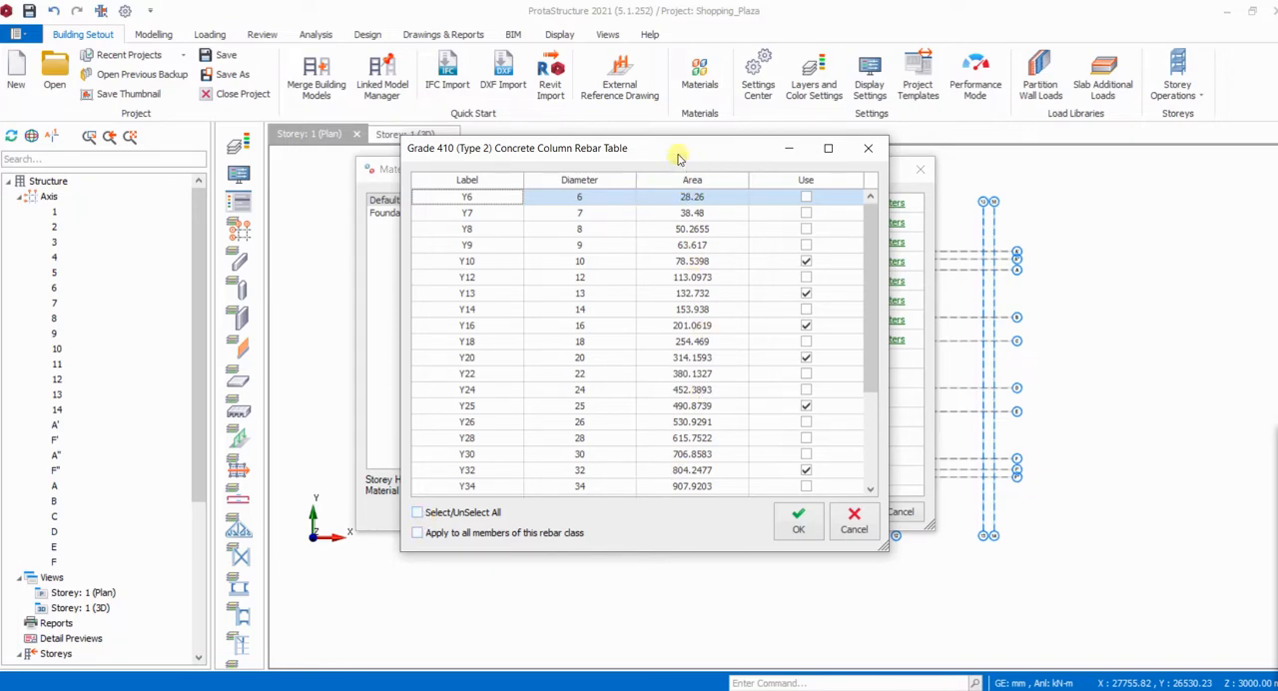
{"action": "left_click_drag", "start_coordinate": [675, 156], "coordinate": [650, 184]}
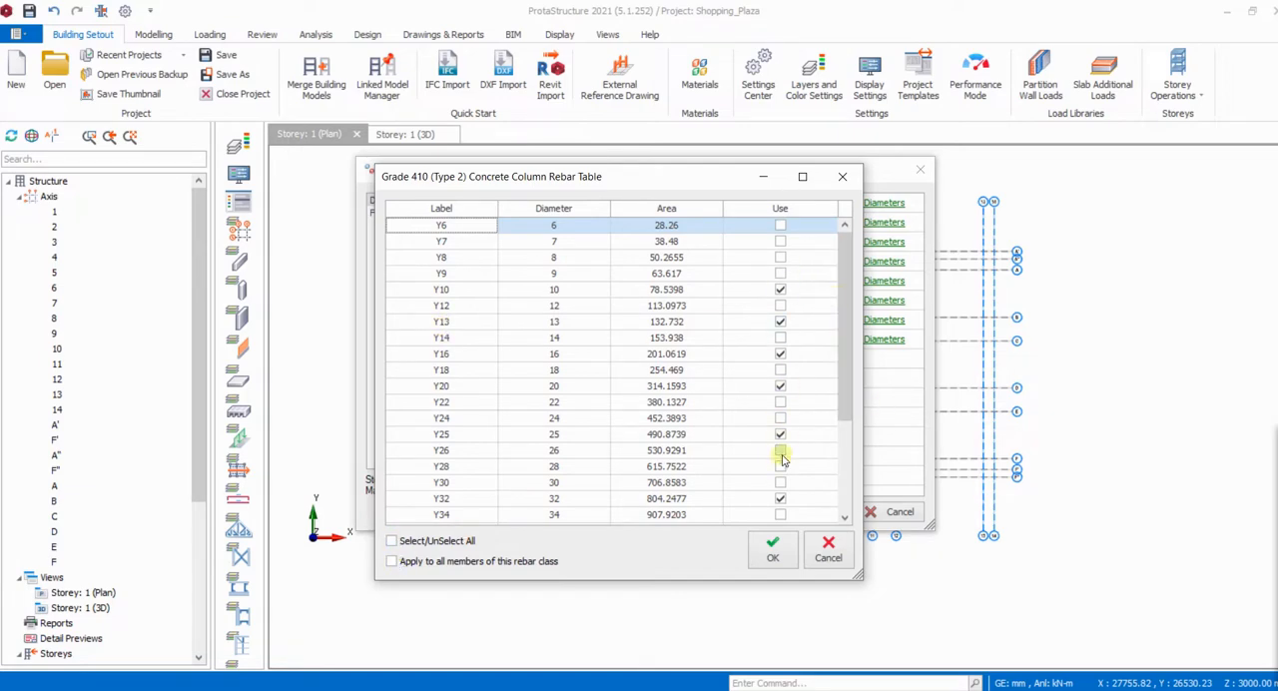
{"action": "left_click", "coordinate": [393, 541]}
{"action": "left_click", "coordinate": [392, 541]}
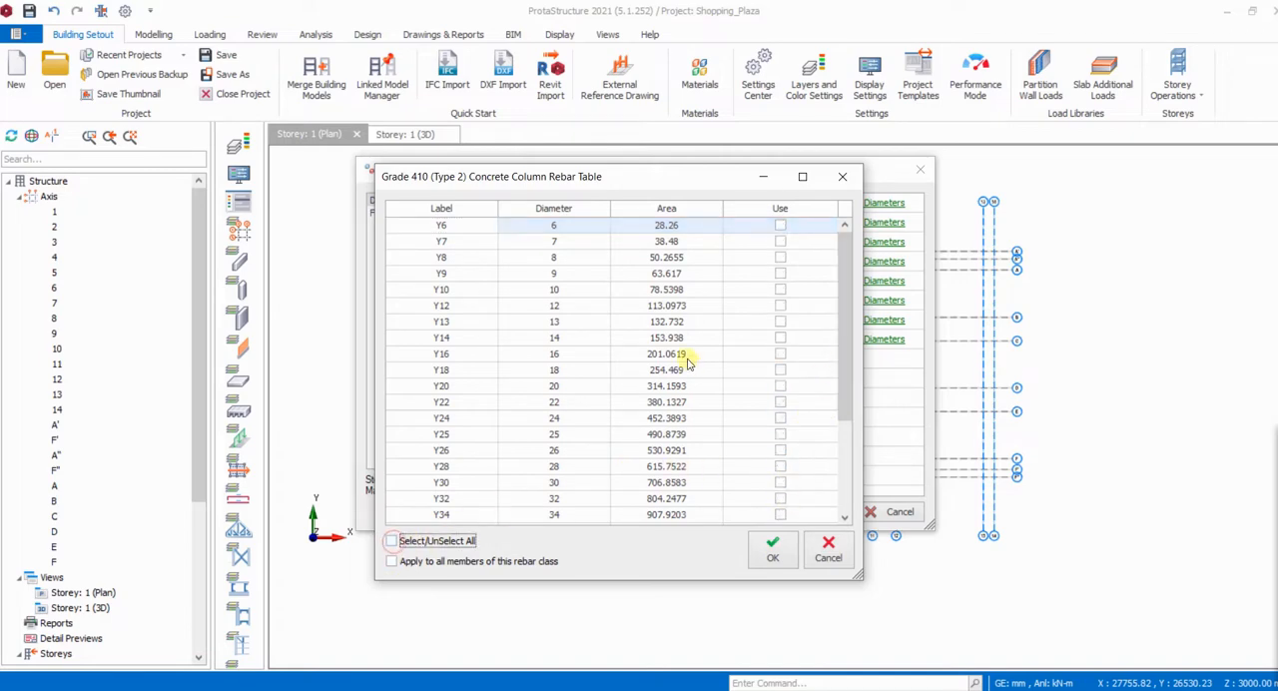
{"action": "left_click", "coordinate": [779, 354]}
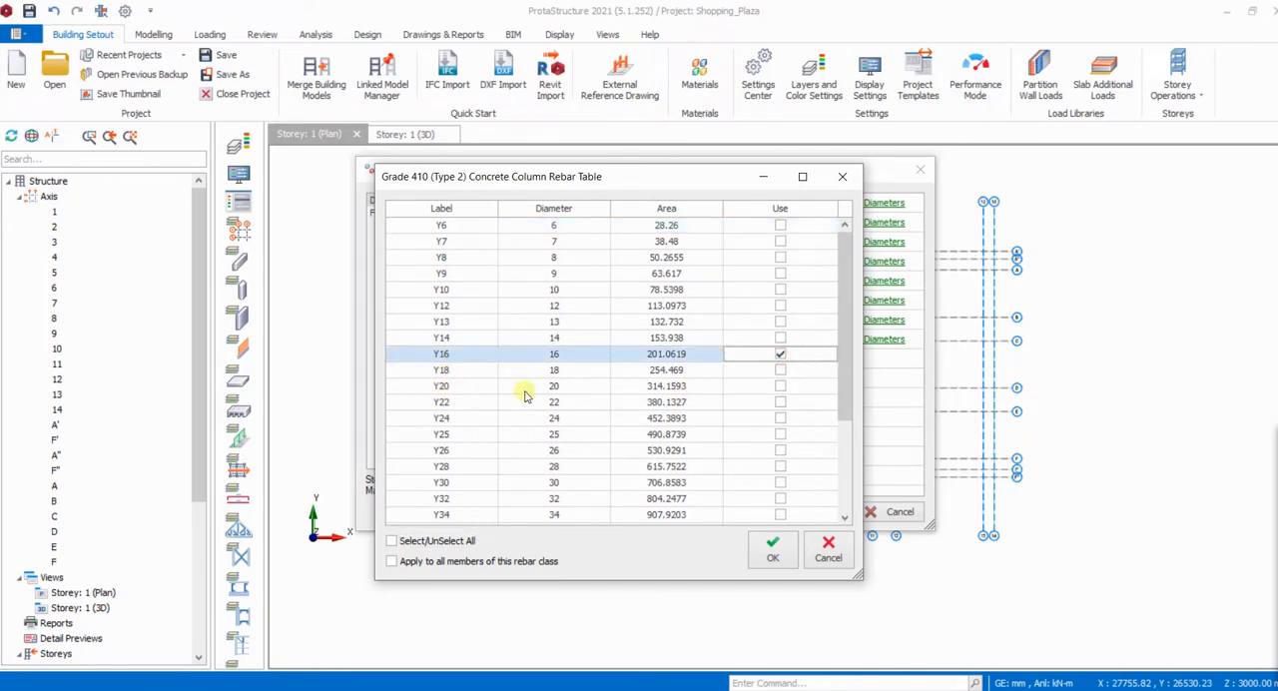
{"action": "left_click", "coordinate": [779, 387]}
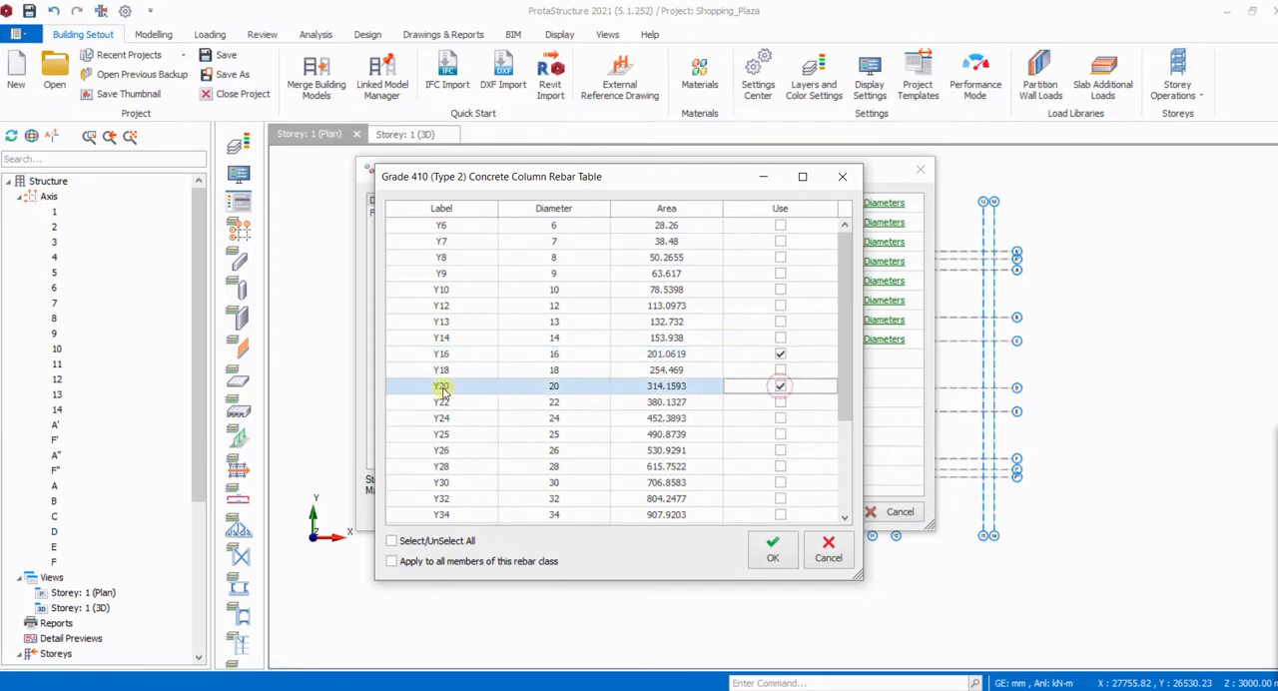
{"action": "left_click", "coordinate": [772, 553]}
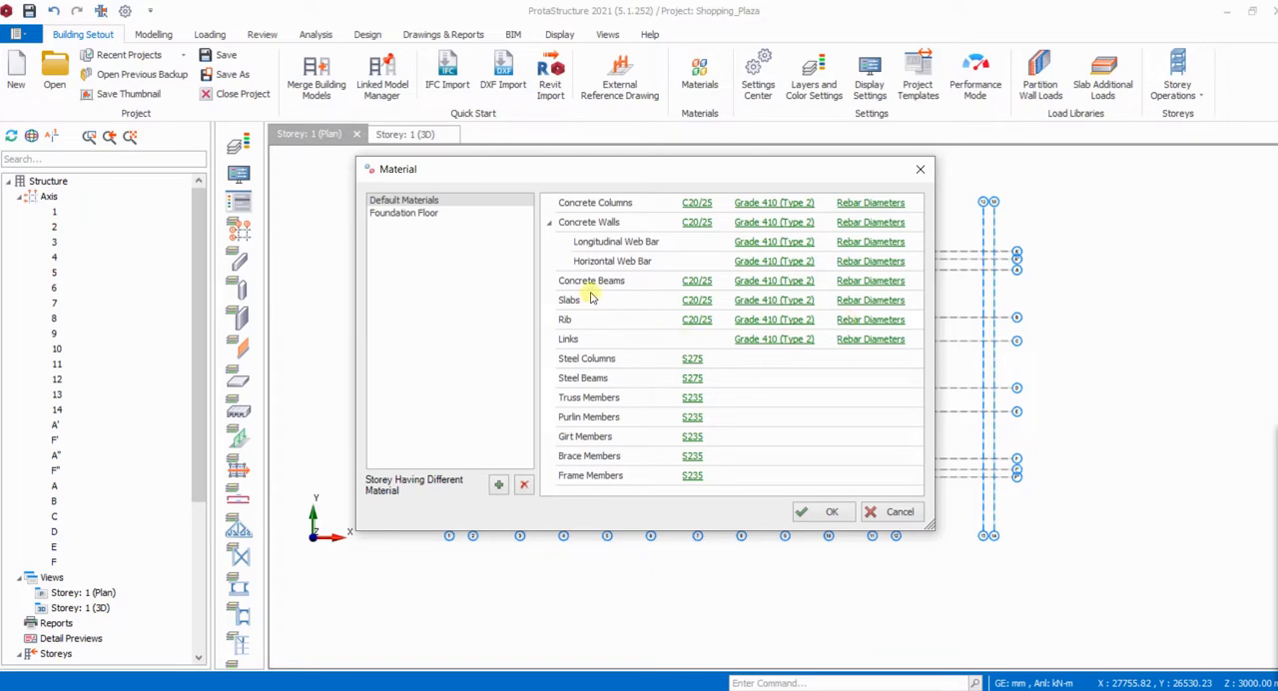
- Restrict the concrete beam rebar diameters to Y16 and Y20 only and accept the table
{"action": "left_click", "coordinate": [883, 283]}
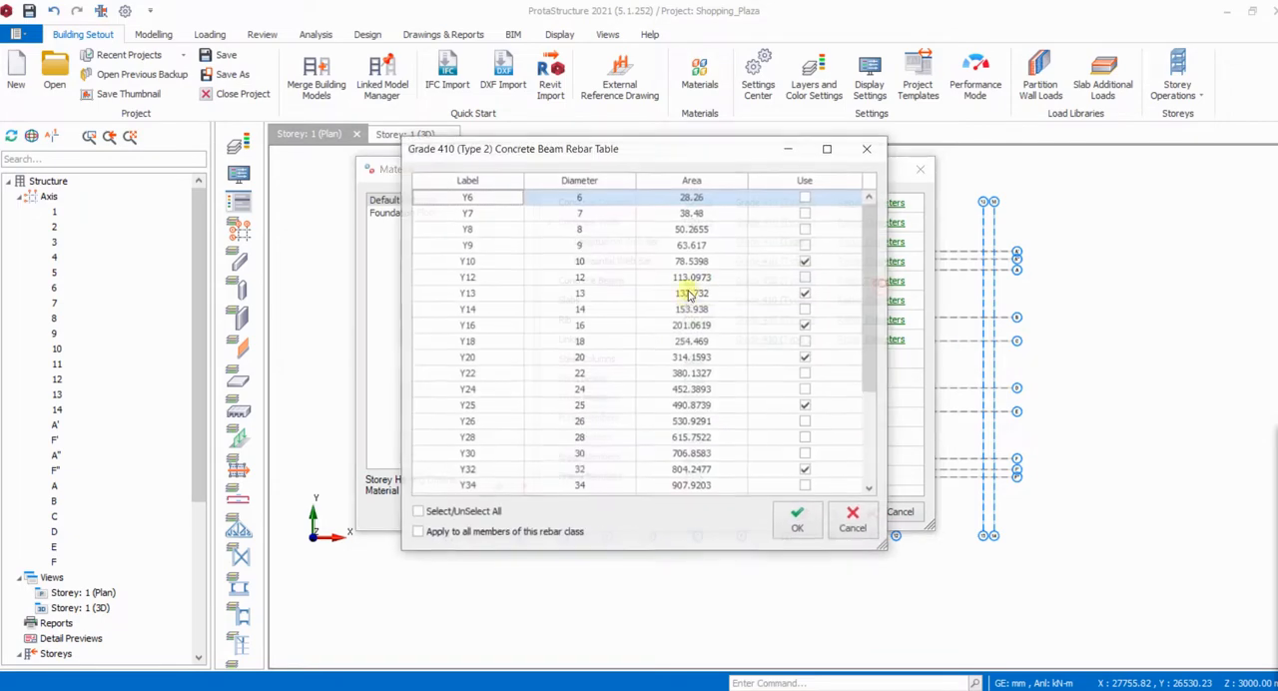
{"action": "left_click", "coordinate": [418, 512]}
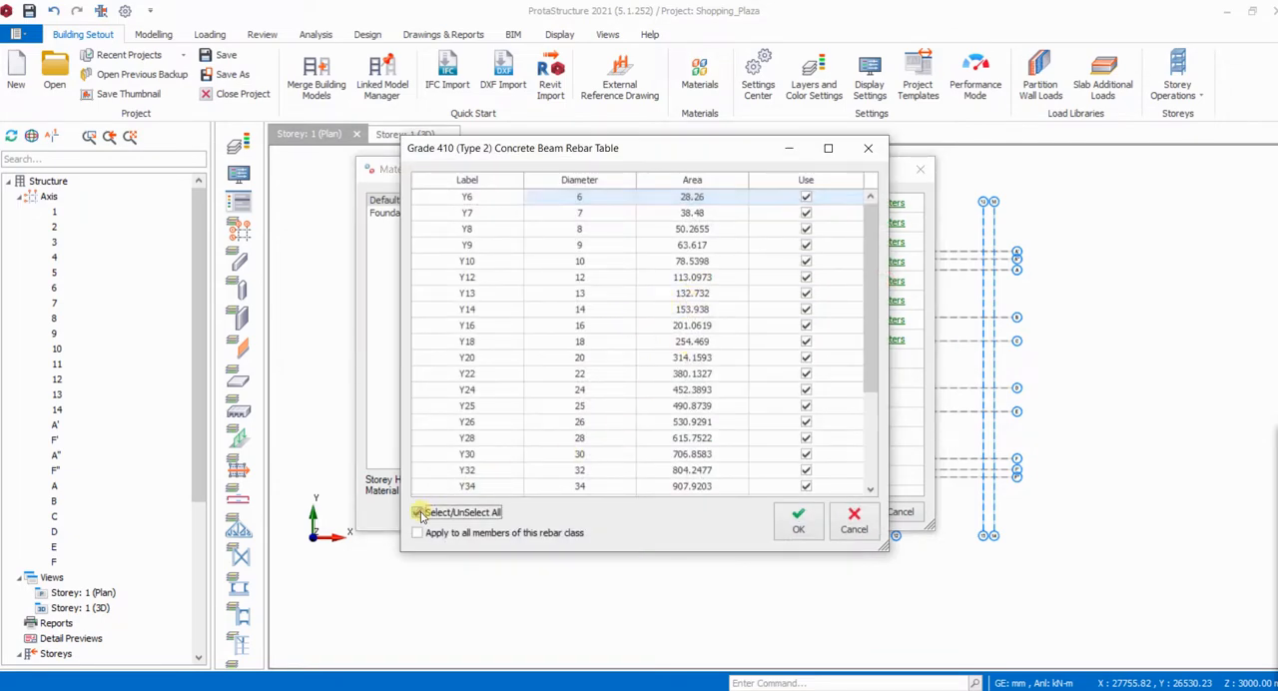
{"action": "left_click", "coordinate": [417, 512]}
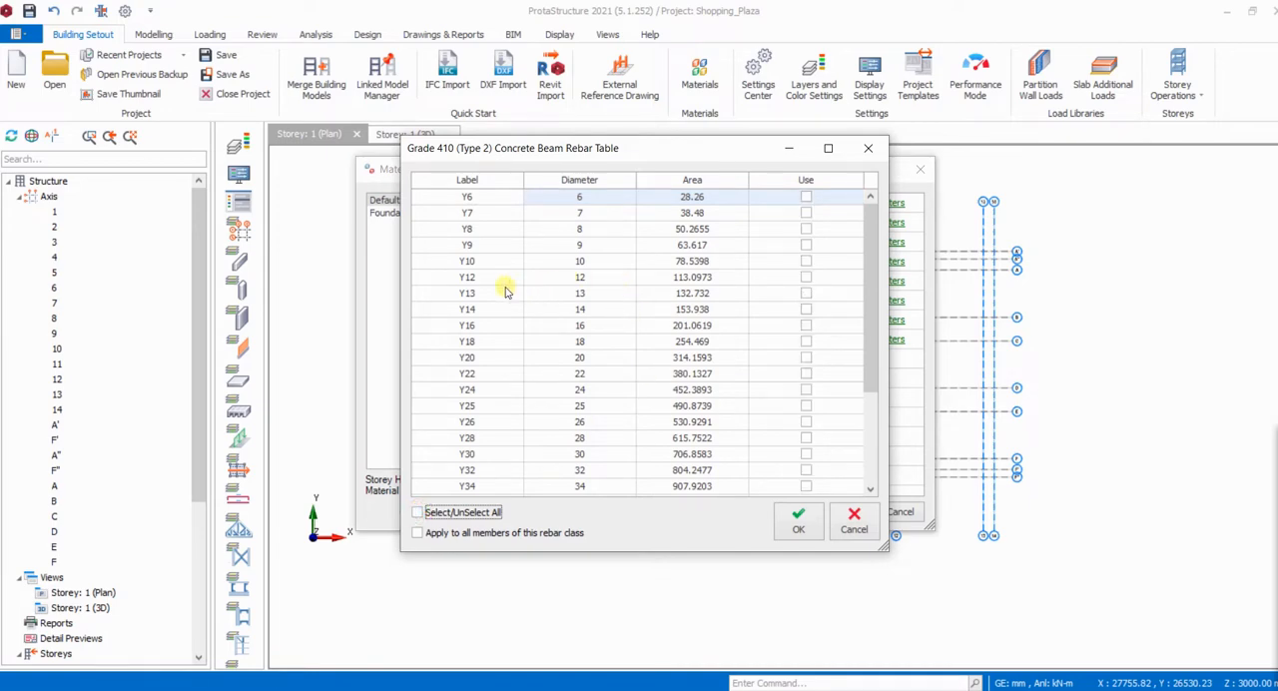
{"action": "left_click", "coordinate": [807, 327]}
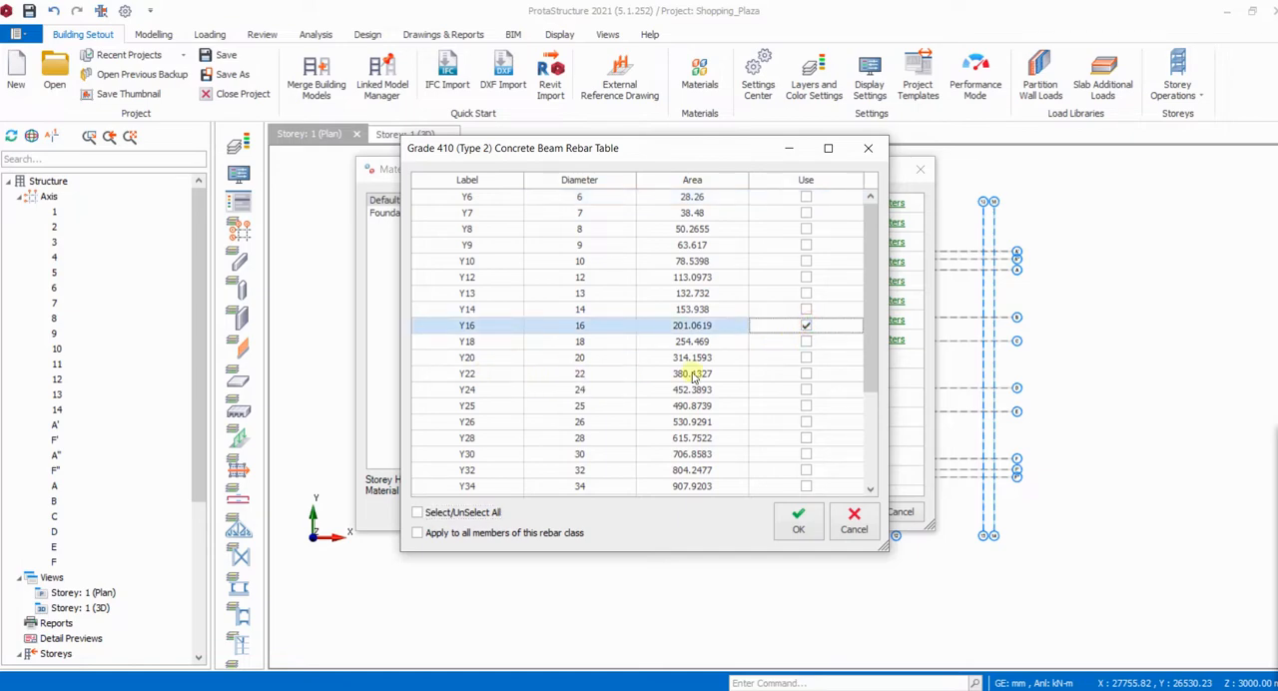
{"action": "left_click", "coordinate": [806, 358]}
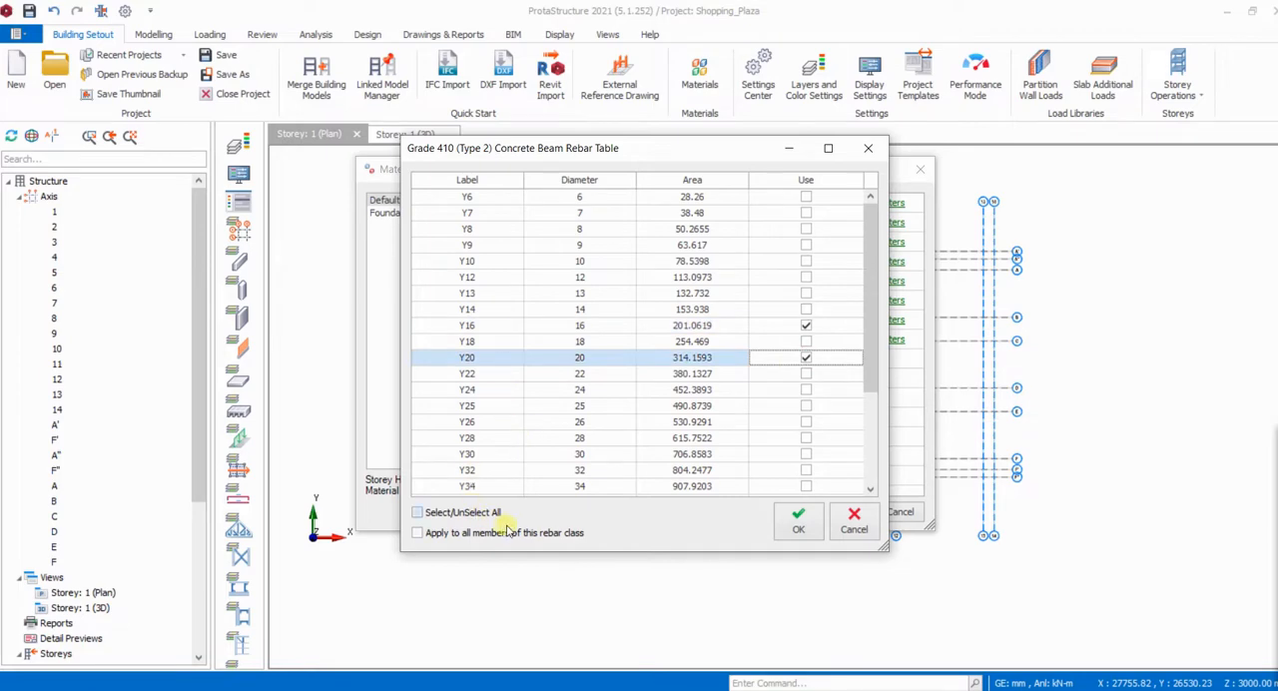
{"action": "left_click", "coordinate": [796, 524]}
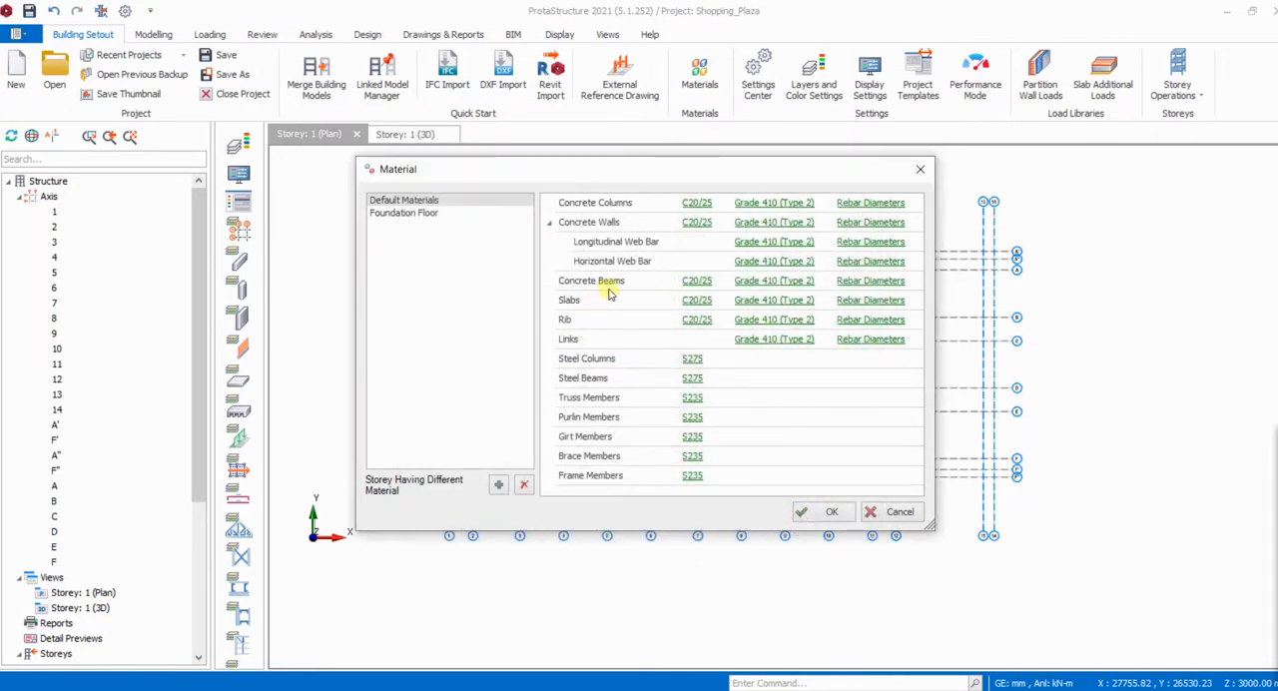
- Restrict the slab rebar diameters to Y10 and Y12 only and accept the table
{"action": "left_click", "coordinate": [873, 302]}
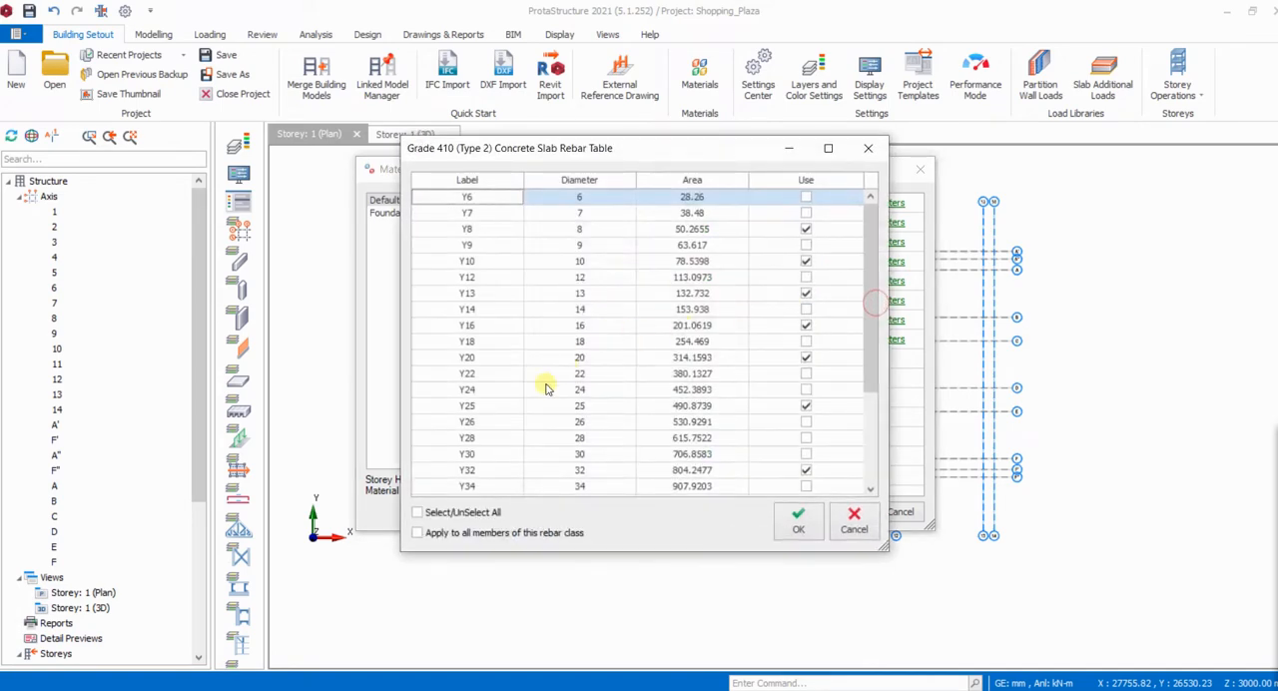
{"action": "left_click", "coordinate": [419, 512]}
{"action": "left_click", "coordinate": [419, 513]}
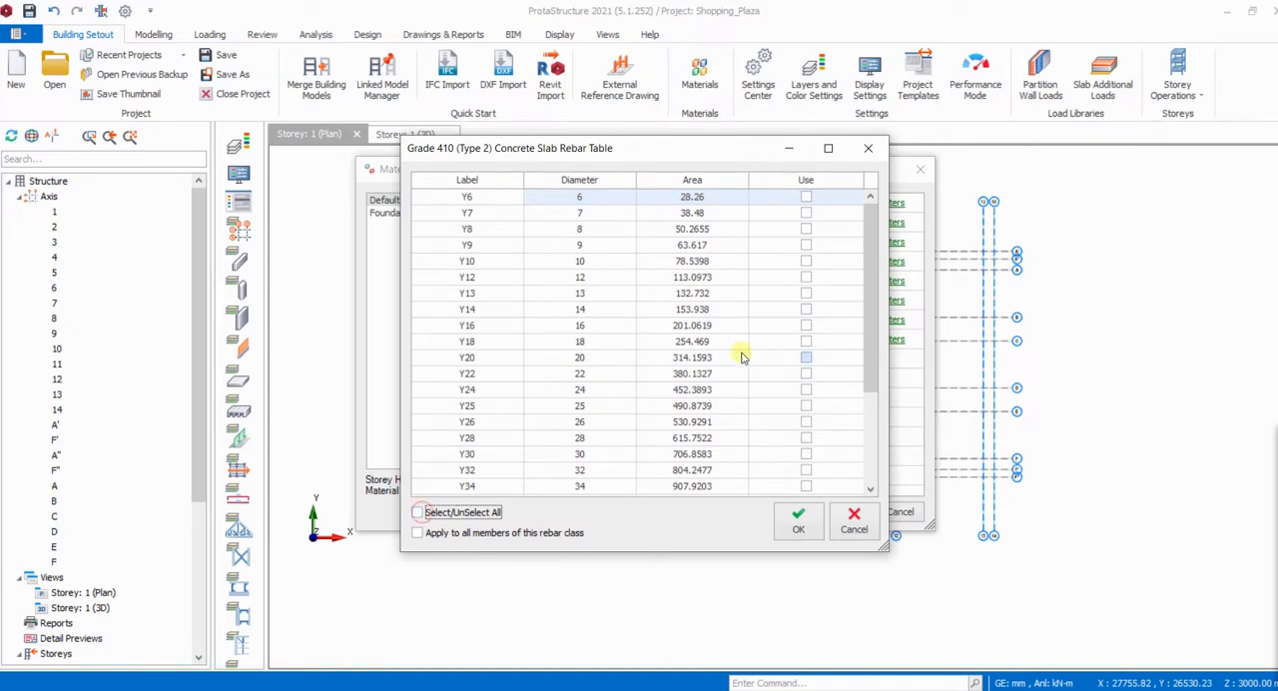
{"action": "left_click", "coordinate": [806, 262]}
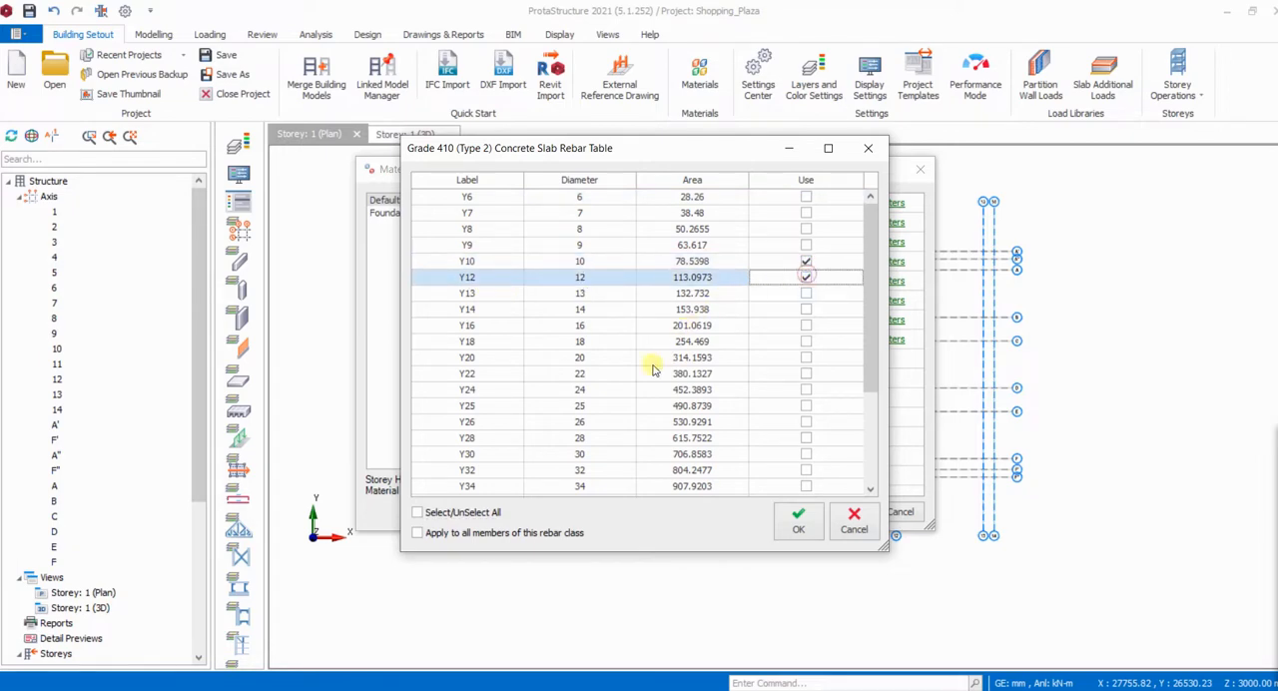
{"action": "left_click", "coordinate": [799, 526]}
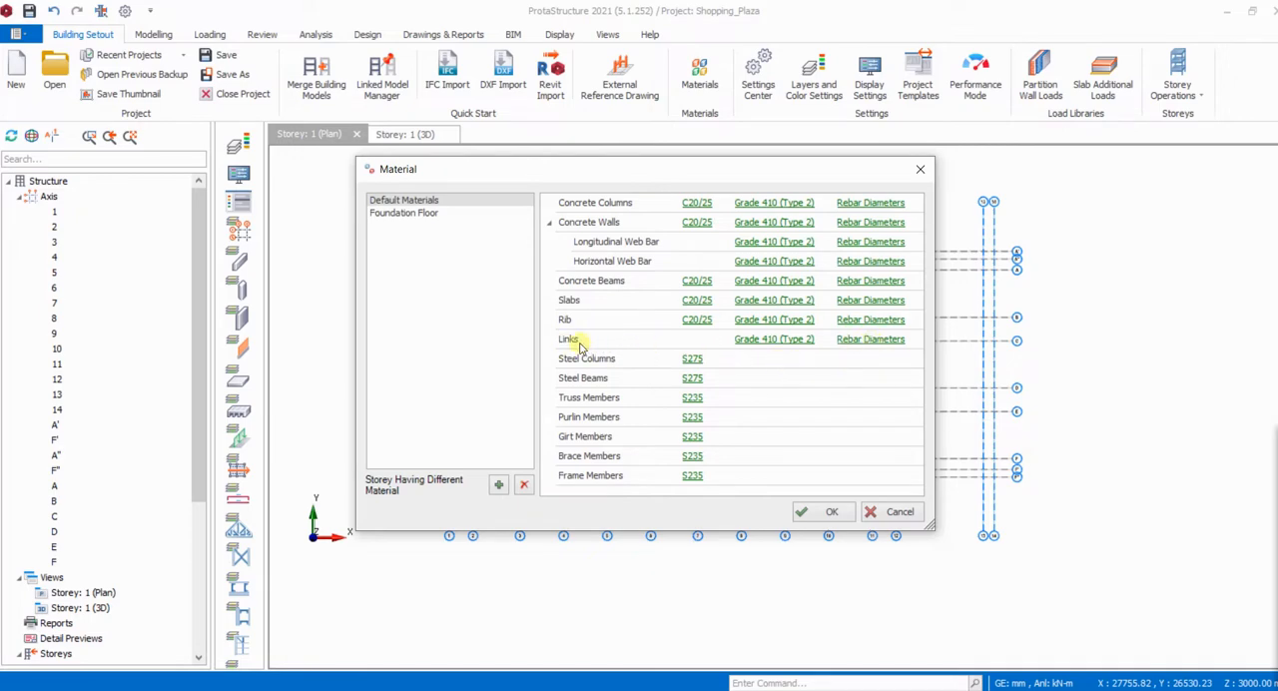
- Restrict the default link rebar diameters to Y8 and Y10 only, and recheck the saved table after reopening the materials
{"action": "left_click", "coordinate": [886, 344]}
{"action": "left_click", "coordinate": [418, 512]}
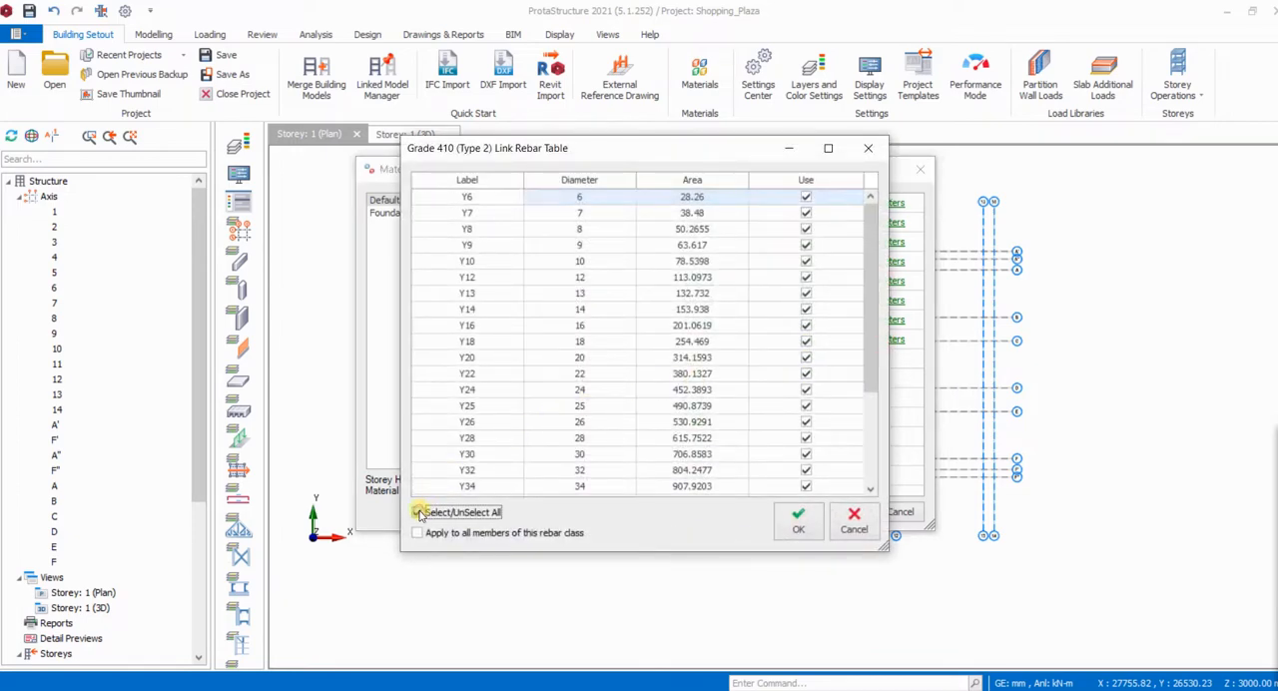
{"action": "left_click", "coordinate": [418, 512]}
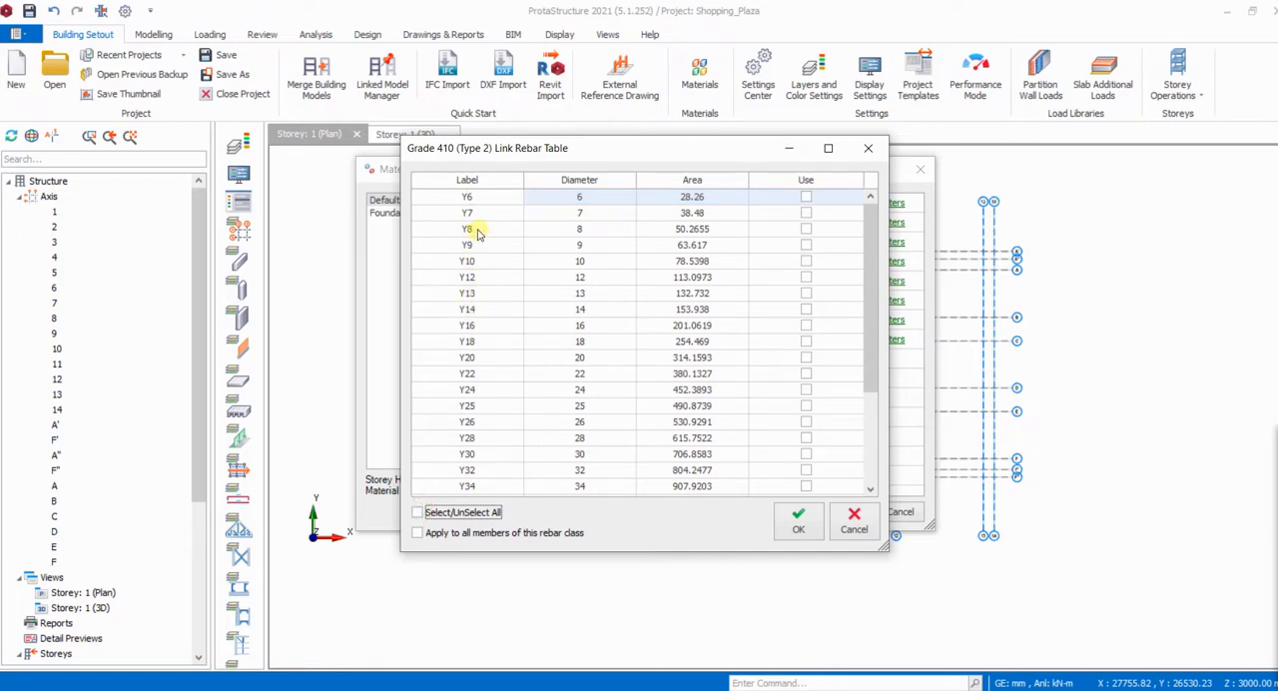
{"action": "left_click", "coordinate": [806, 231]}
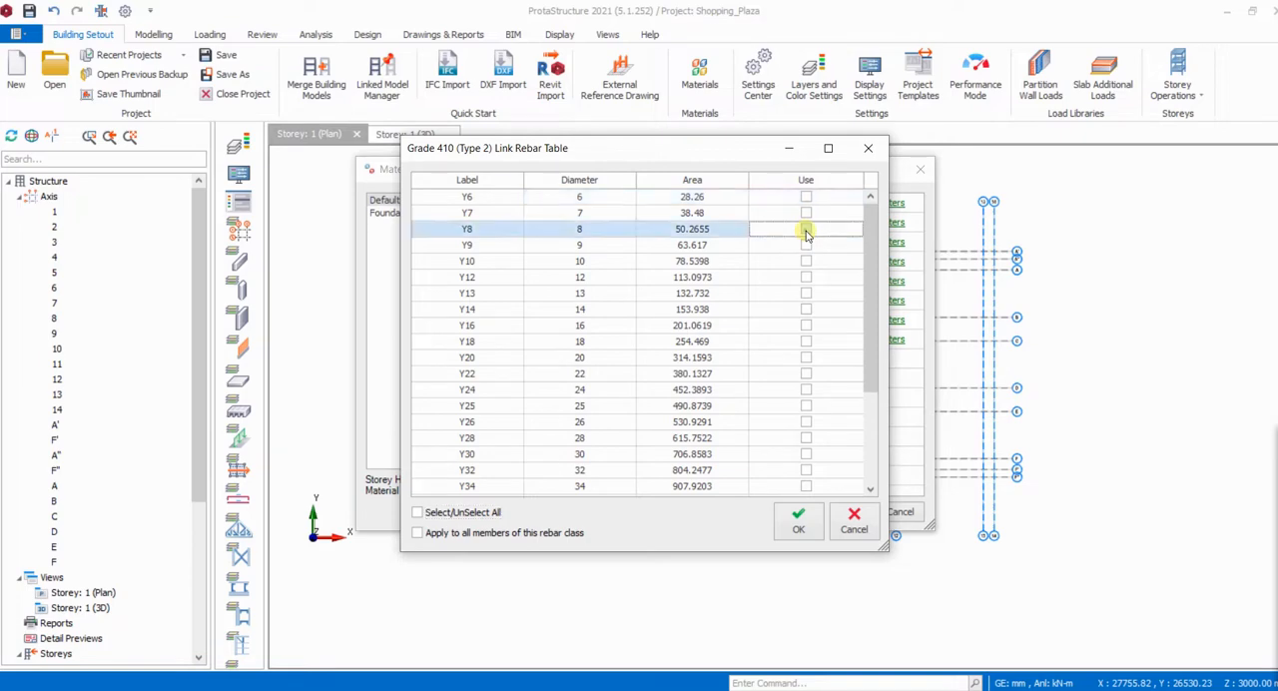
{"action": "left_click", "coordinate": [806, 231]}
{"action": "left_click", "coordinate": [805, 261]}
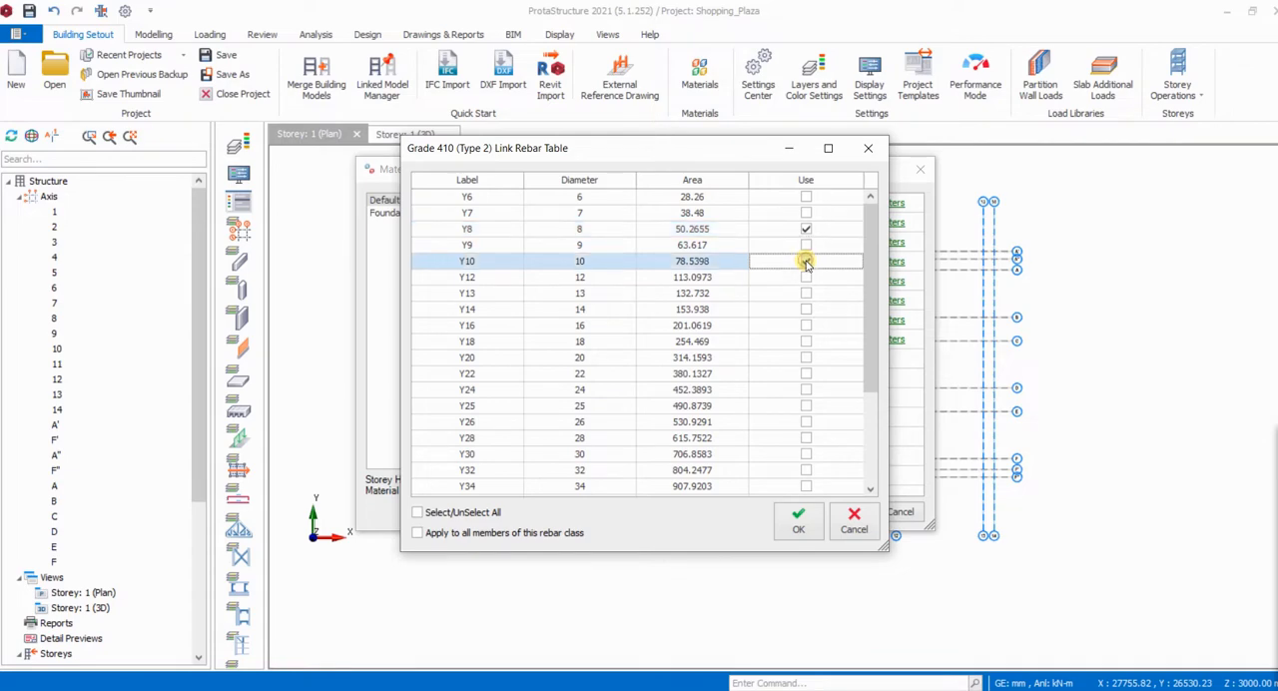
{"action": "left_click", "coordinate": [806, 262]}
{"action": "left_click", "coordinate": [797, 522]}
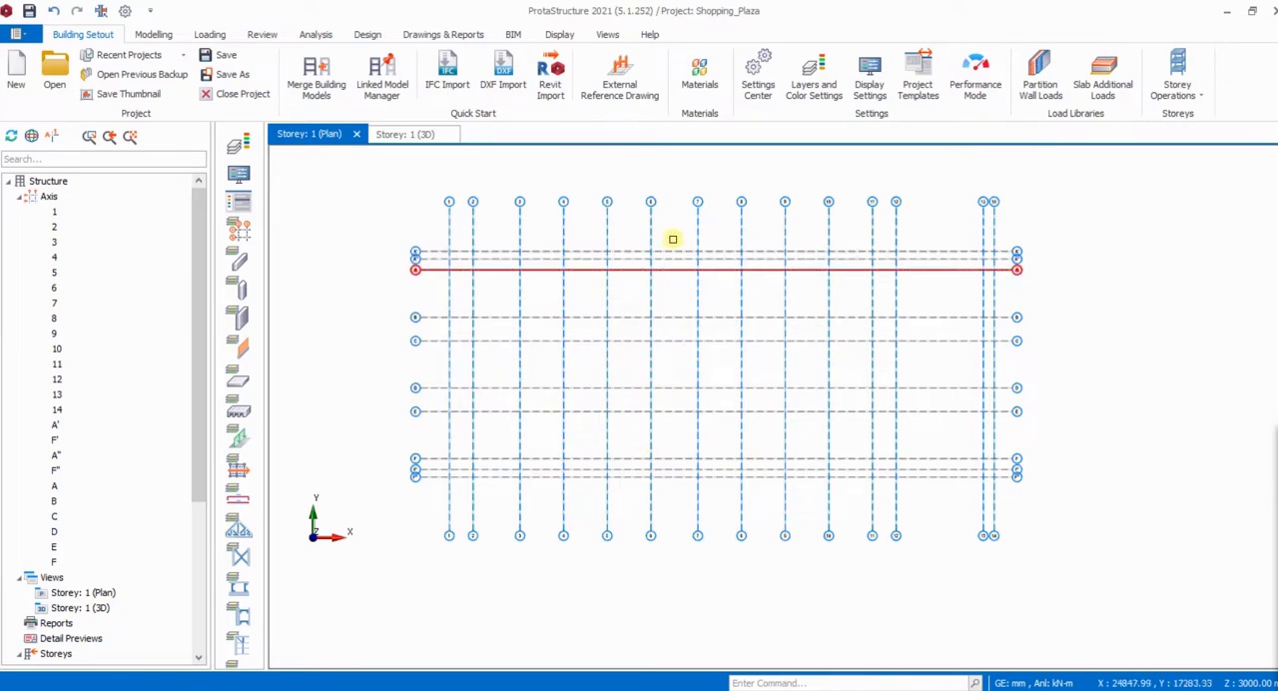
{"action": "left_click", "coordinate": [699, 72]}
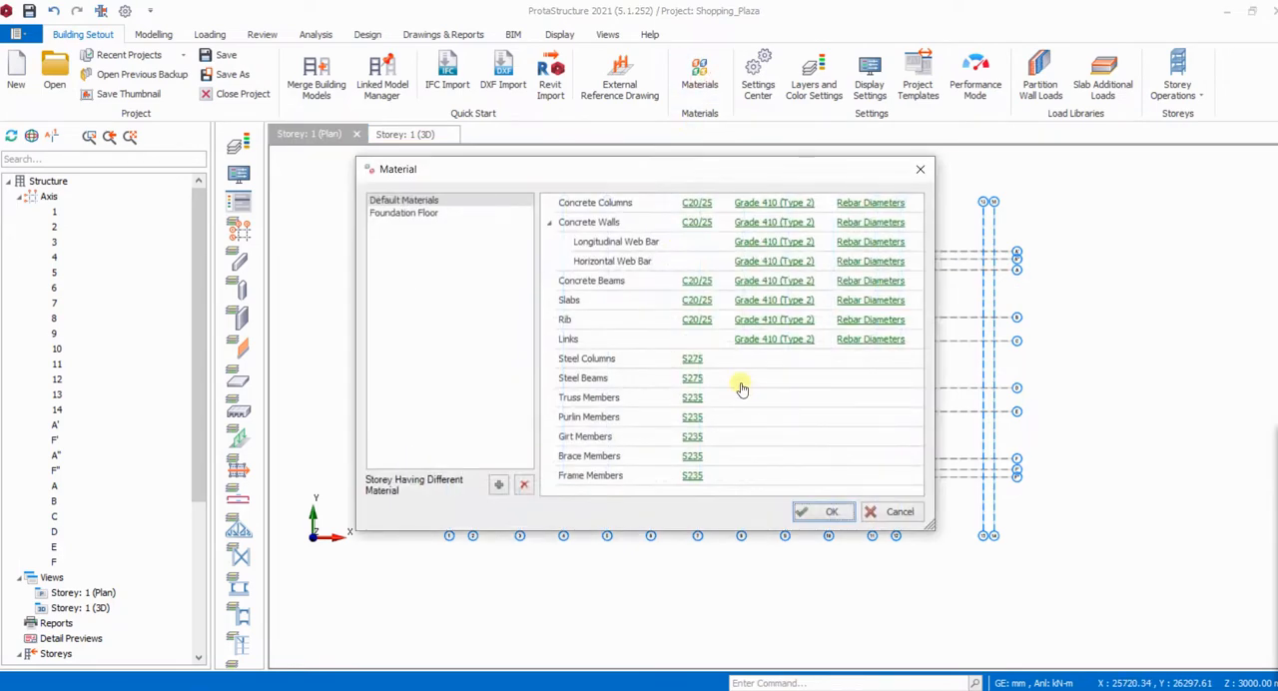
{"action": "left_click", "coordinate": [871, 340]}
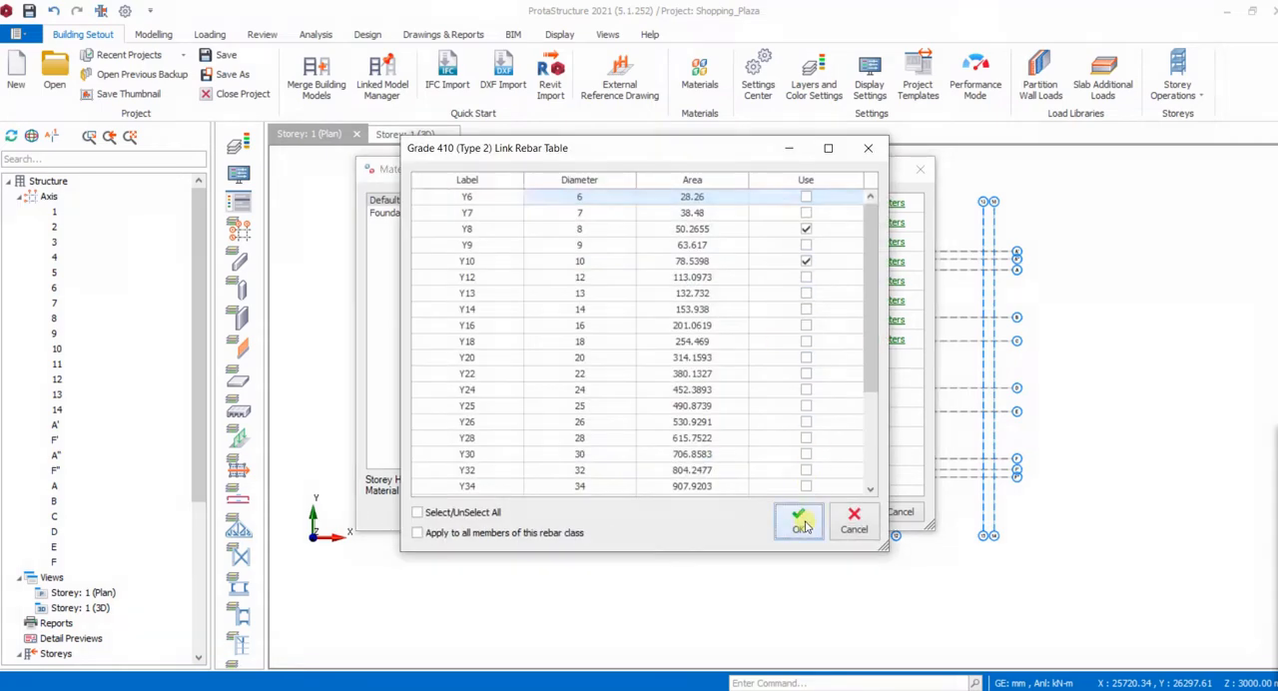
{"action": "left_click", "coordinate": [799, 521]}
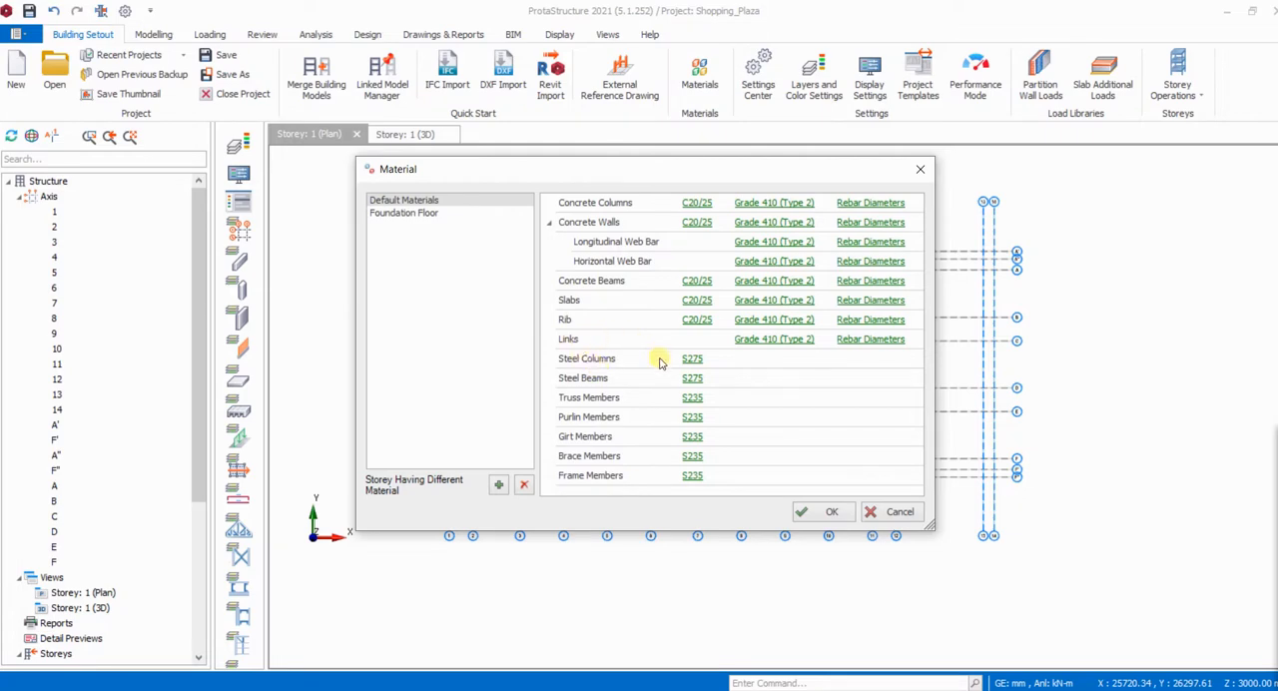
- Restrict the foundation rebar diameters of the foundation floor to Y10, Y12 and Y16 only and accept the table
{"action": "left_click", "coordinate": [417, 214]}
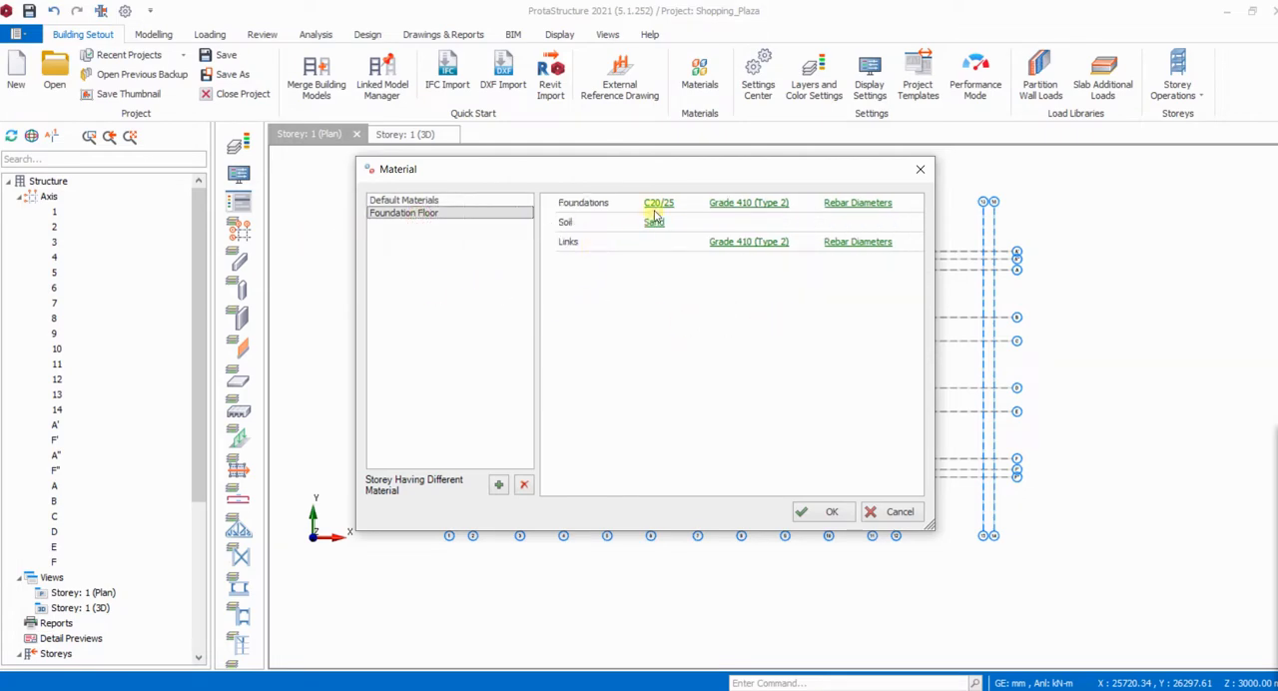
{"action": "left_click", "coordinate": [857, 204]}
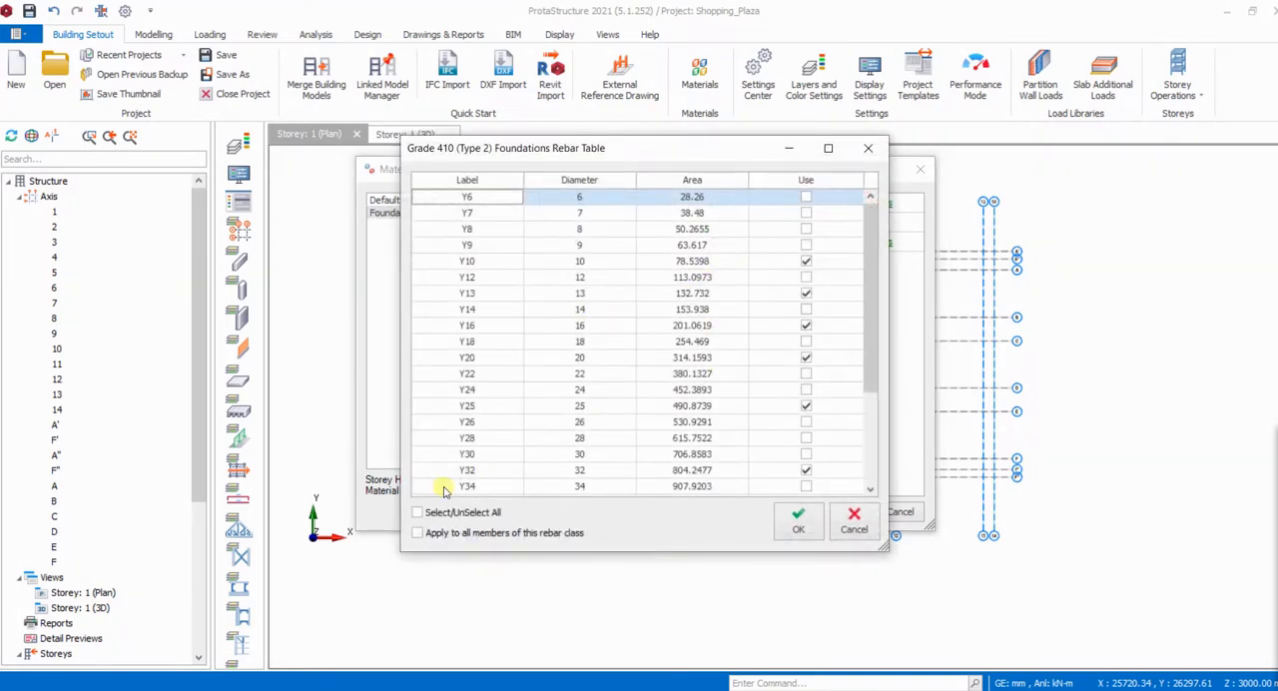
{"action": "left_click", "coordinate": [418, 512]}
{"action": "left_click", "coordinate": [417, 512]}
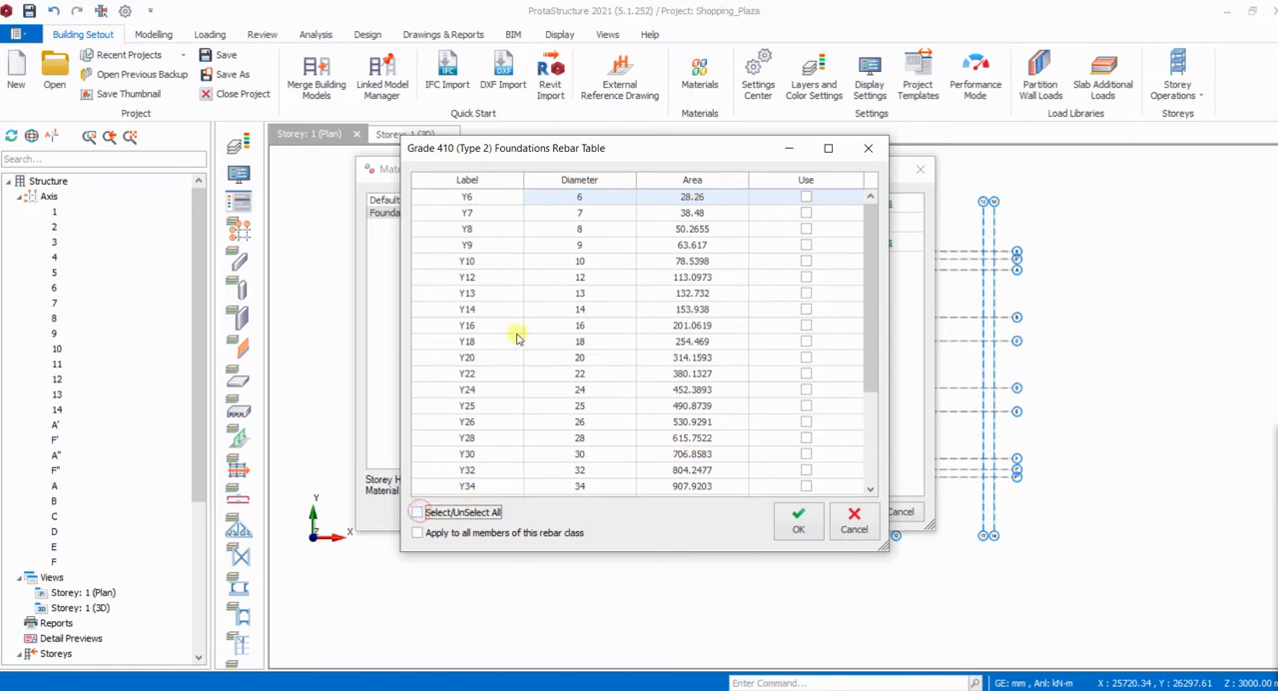
{"action": "left_click", "coordinate": [806, 276]}
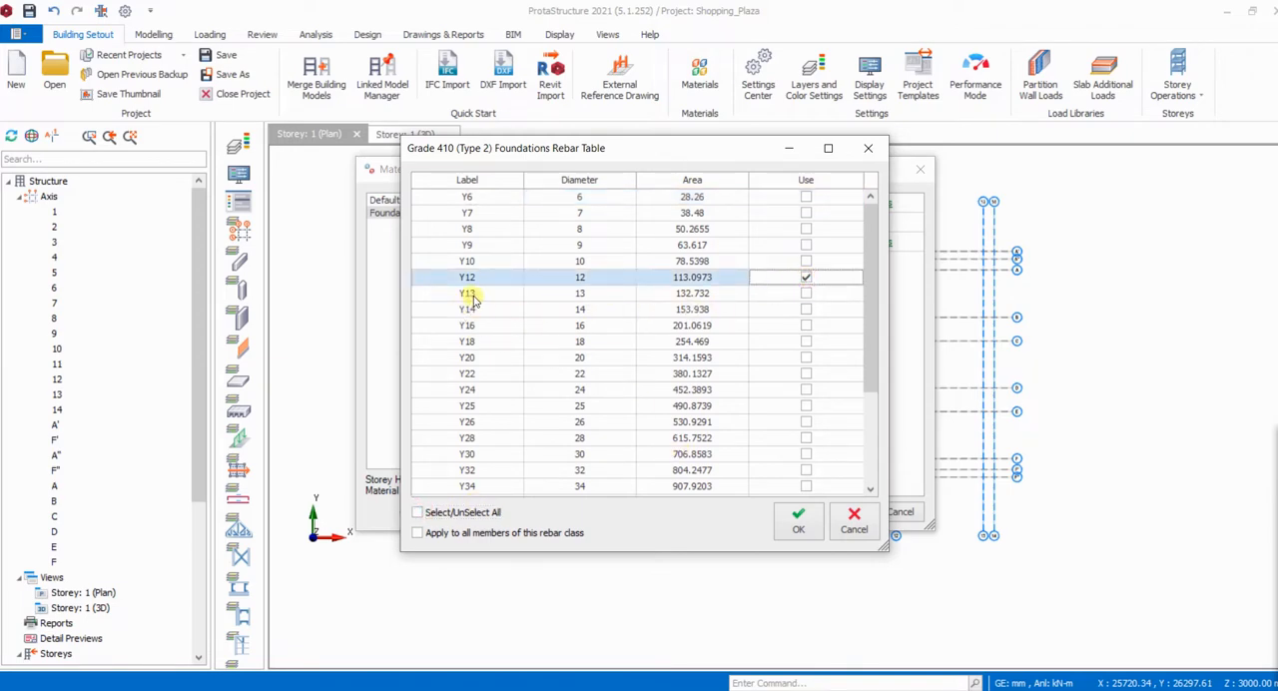
{"action": "left_click", "coordinate": [806, 262]}
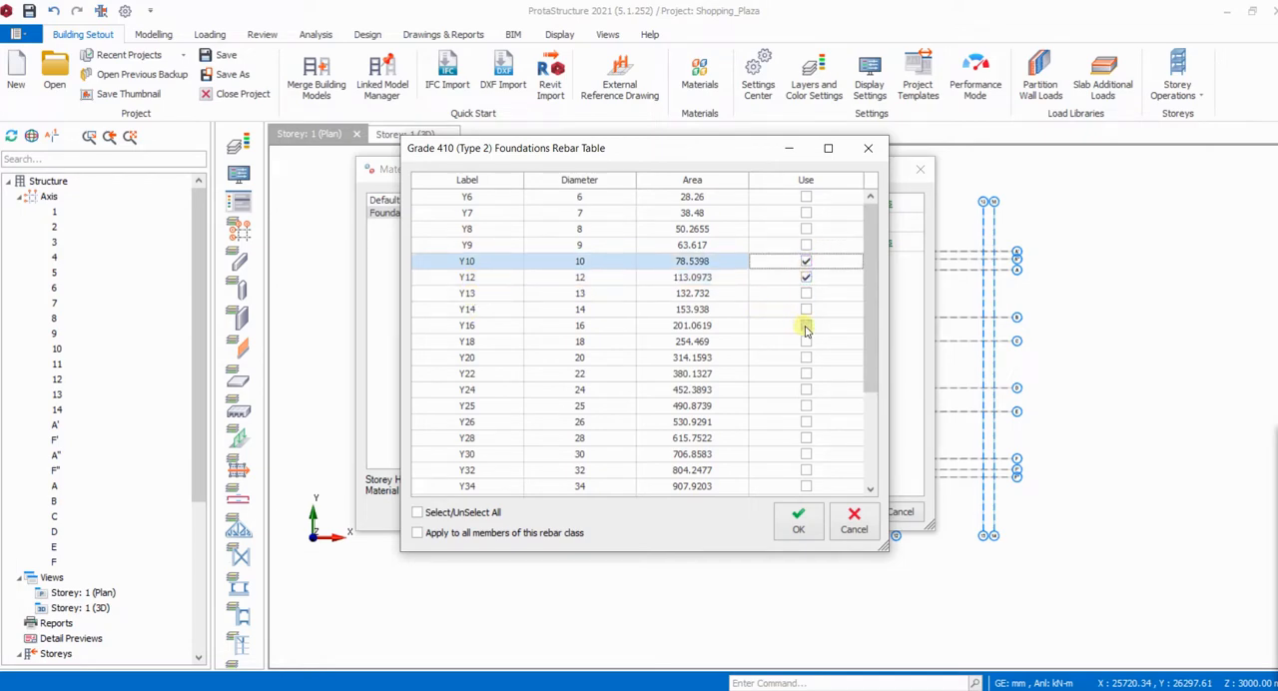
{"action": "left_click", "coordinate": [806, 327]}
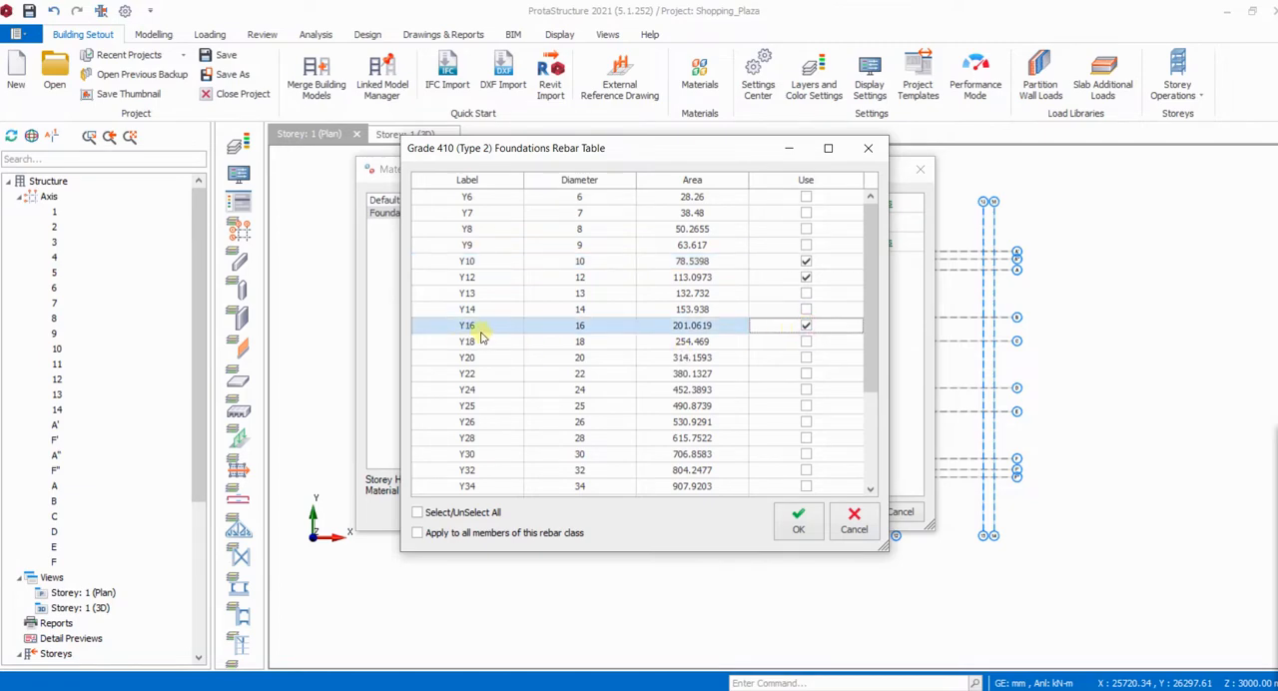
{"action": "left_click", "coordinate": [798, 521]}
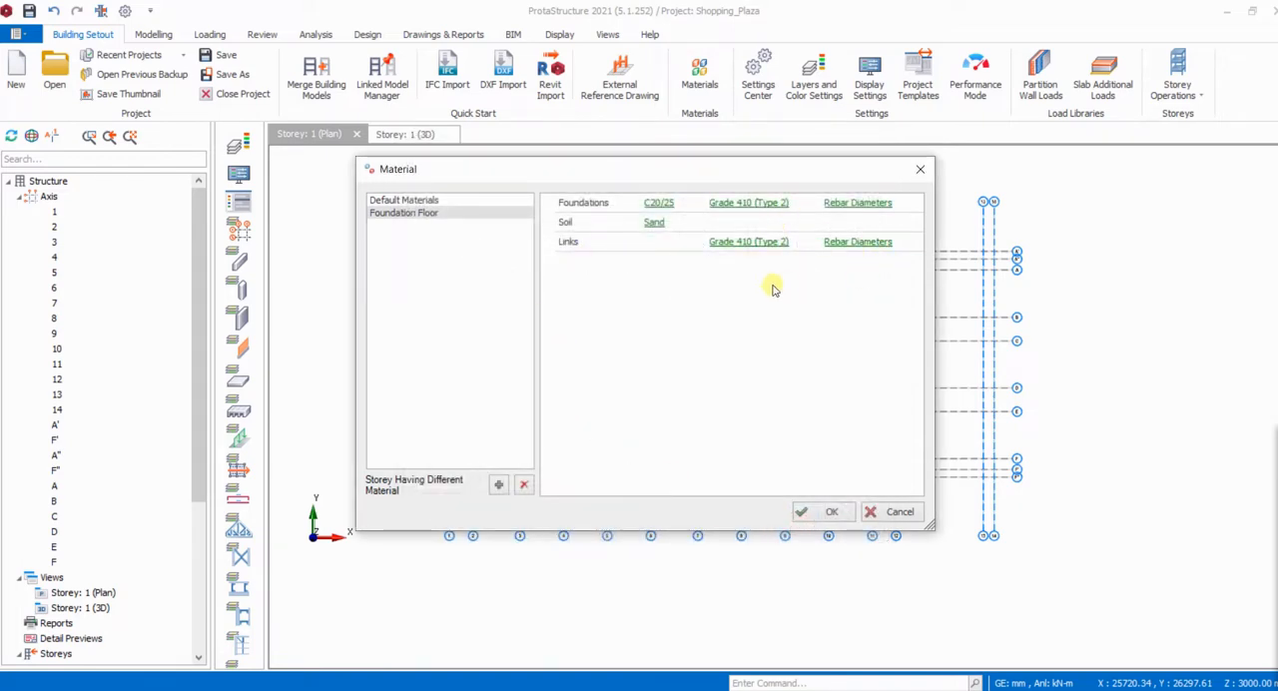
- Confirm Y8 and Y10 as the foundation floor's link rebar diameters and accept the material settings
{"action": "left_click", "coordinate": [862, 242]}
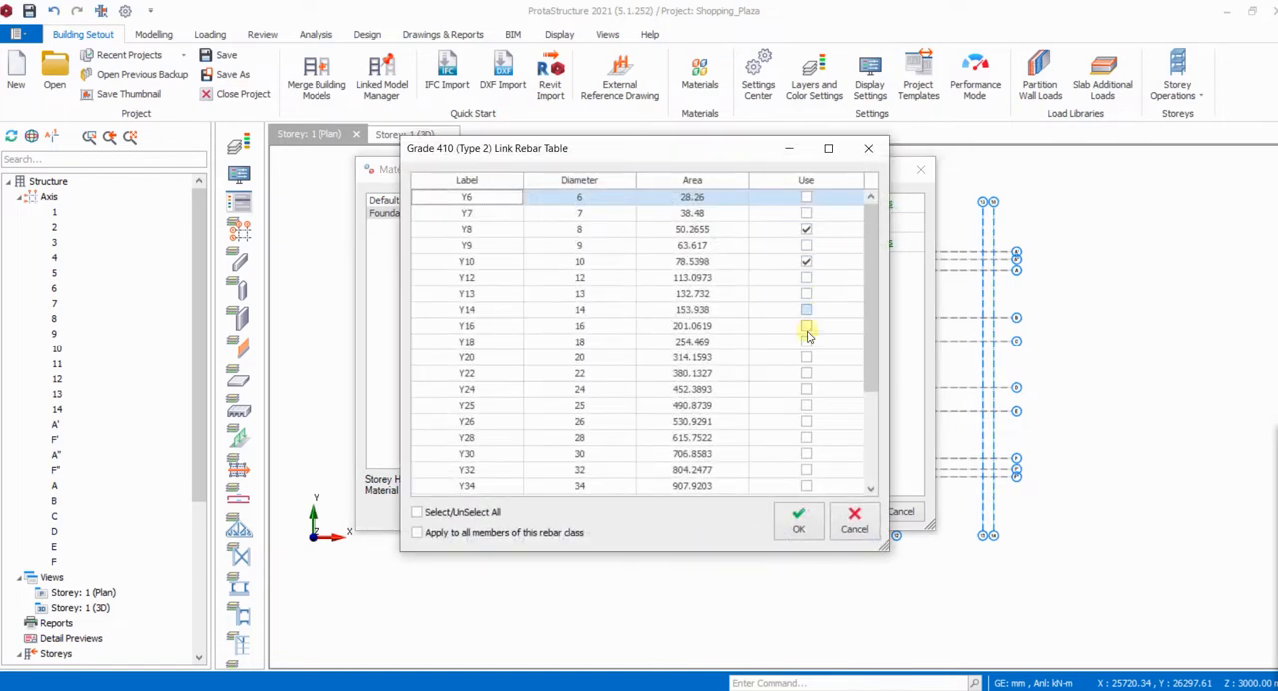
{"action": "left_click", "coordinate": [802, 521]}
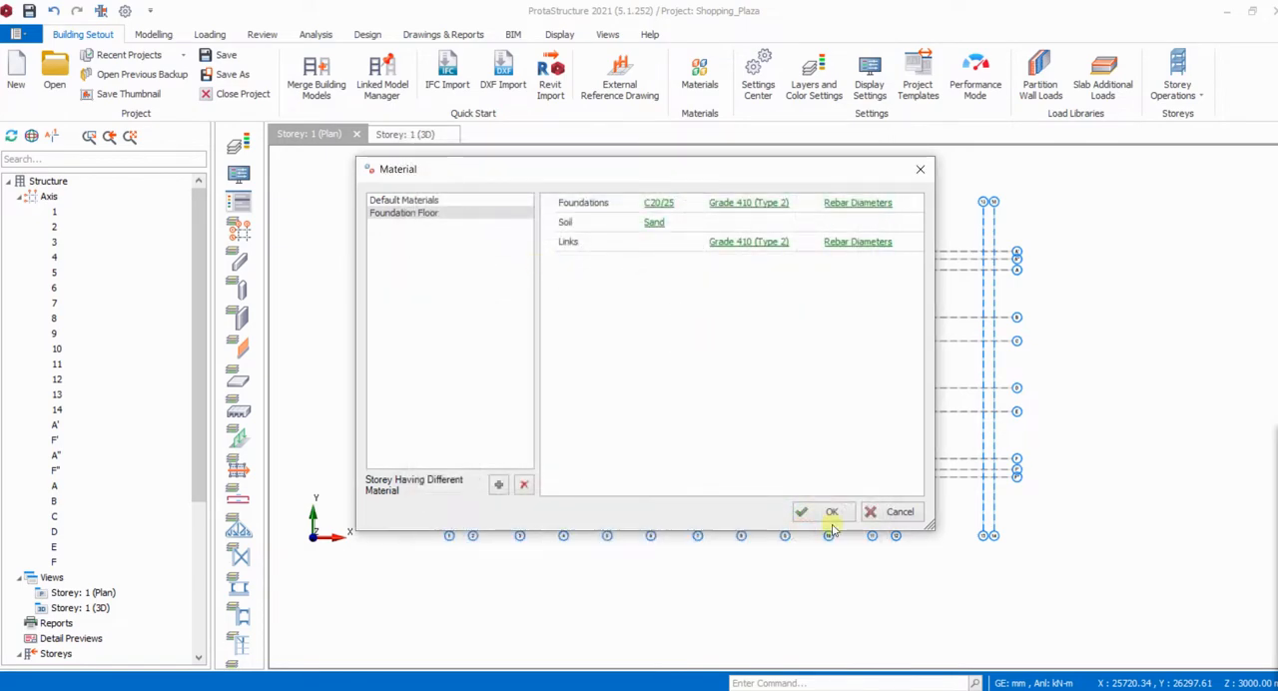
{"action": "left_click", "coordinate": [833, 512]}
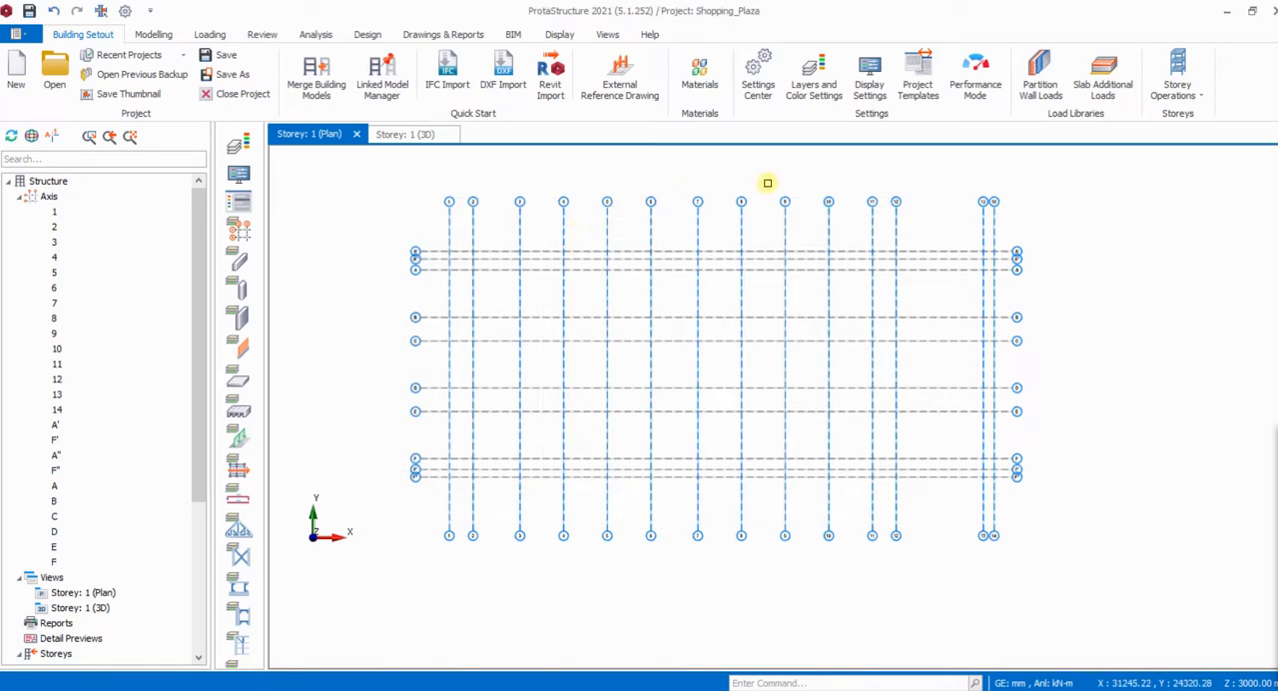
- Review the column and shearwall design and bar selection settings, and enable cross links for both b/h cases in the column containment
{"action": "left_click", "coordinate": [759, 102]}
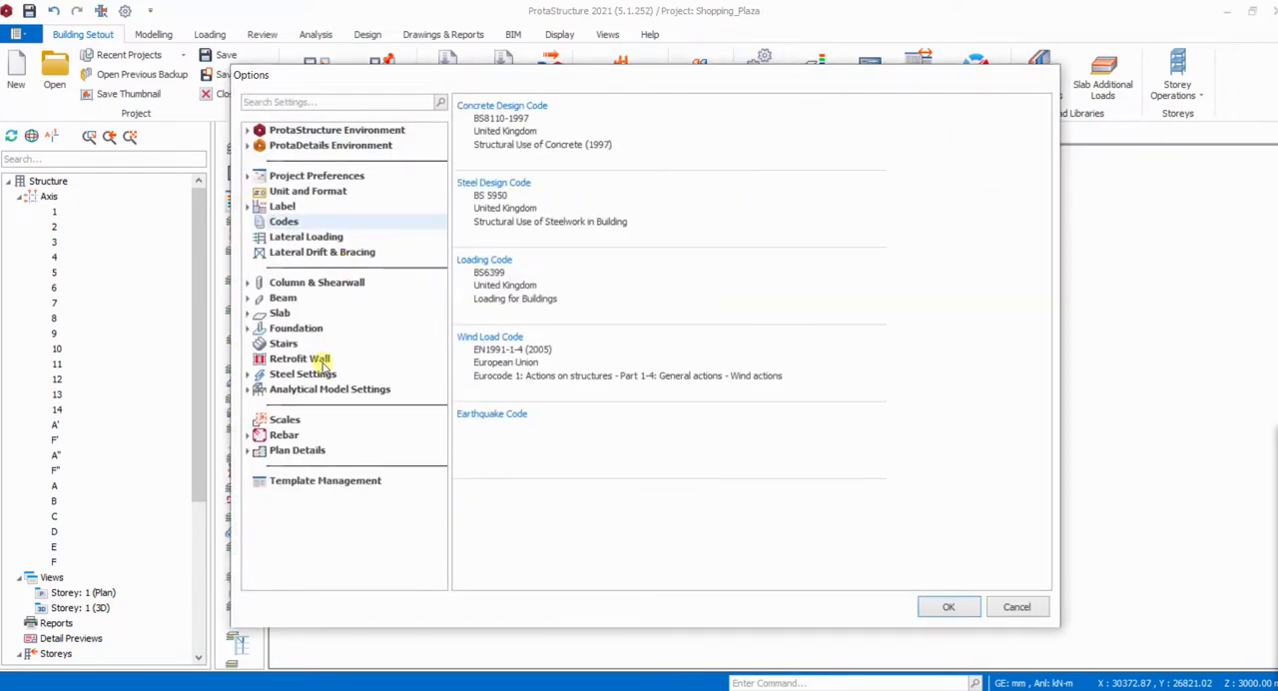
{"action": "left_click", "coordinate": [297, 285]}
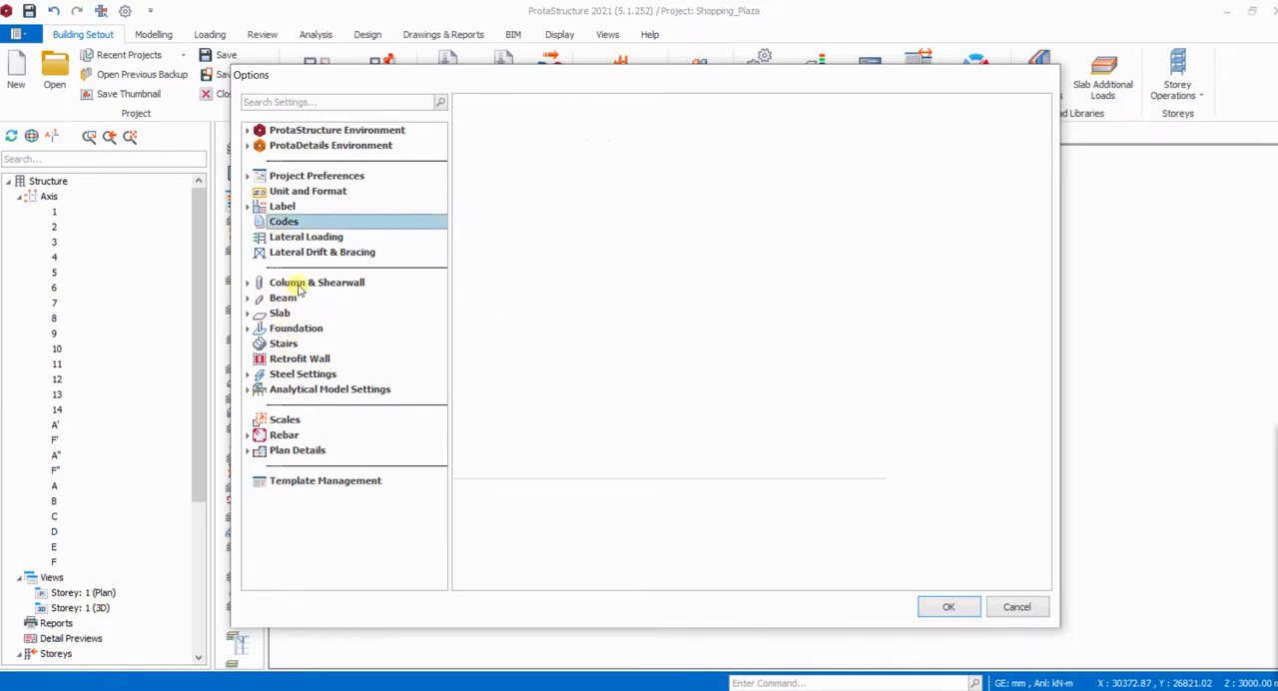
{"action": "left_click", "coordinate": [296, 300]}
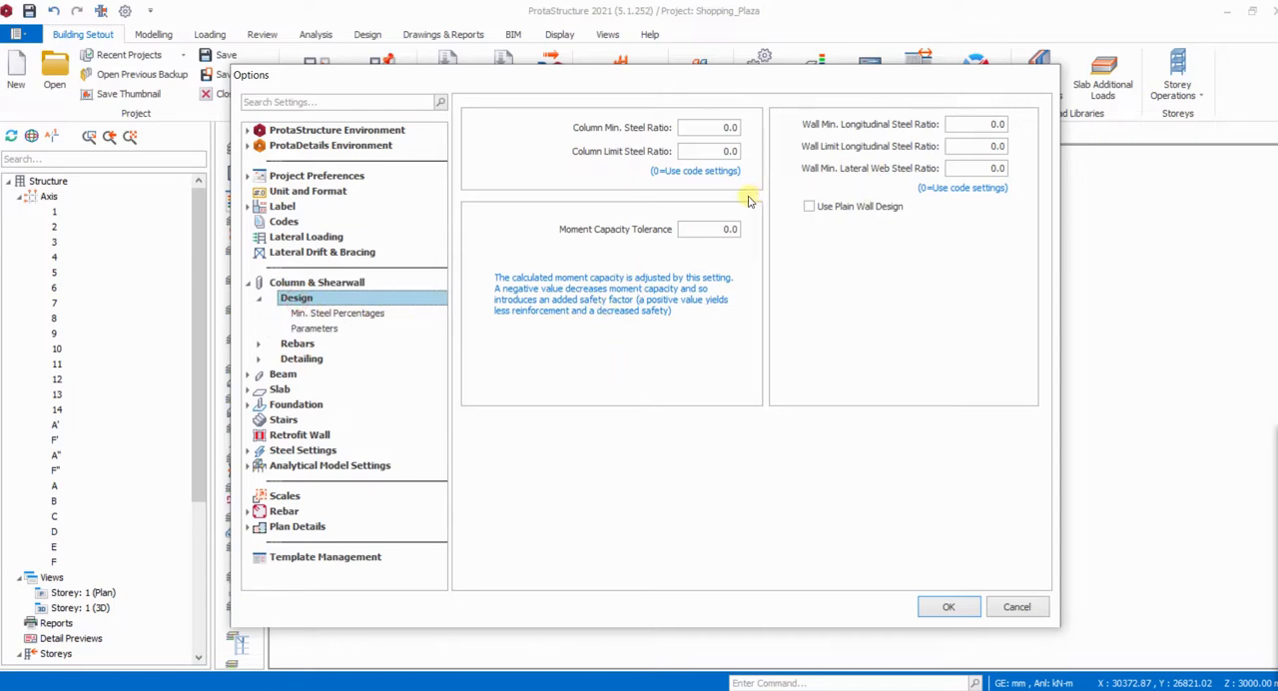
{"action": "left_click", "coordinate": [326, 330]}
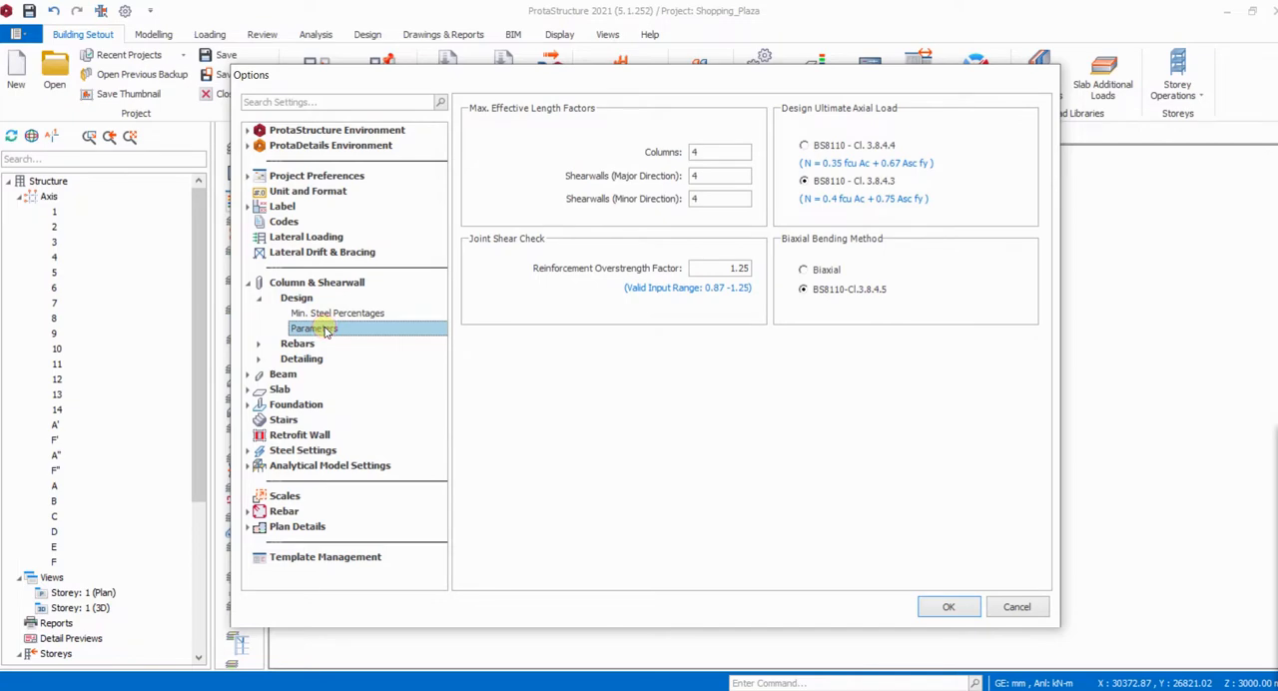
{"action": "double_click", "coordinate": [297, 345]}
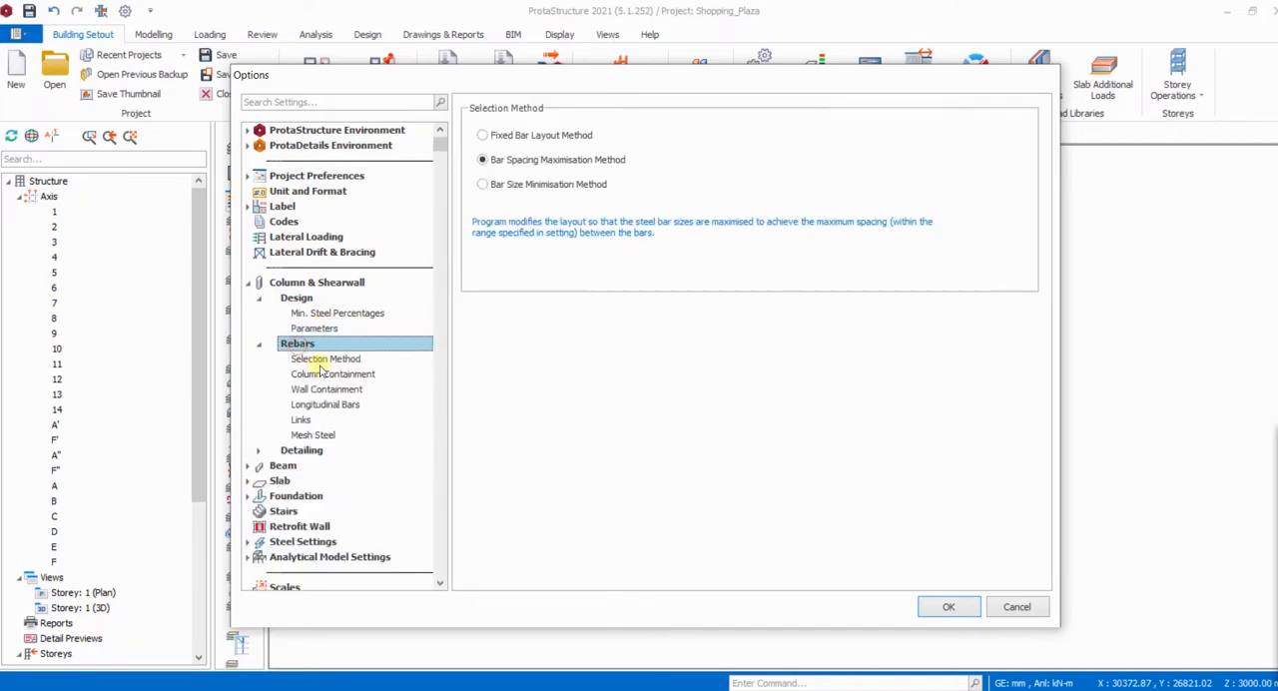
{"action": "left_click", "coordinate": [337, 361]}
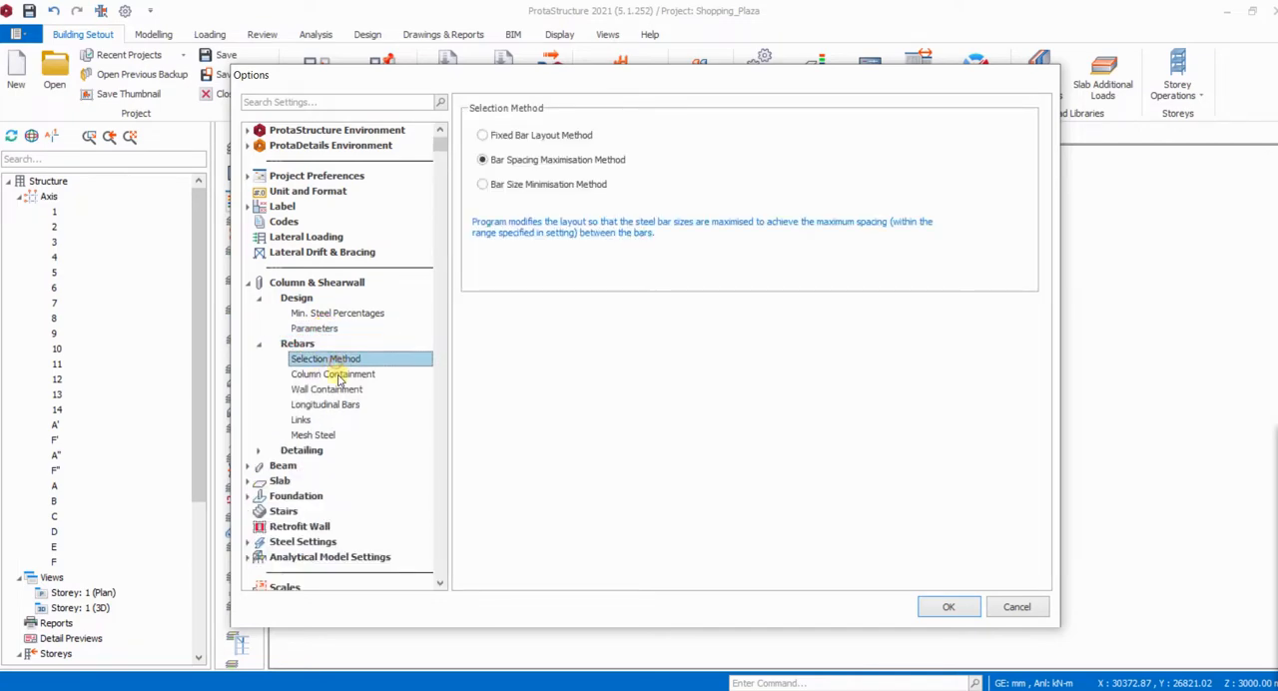
{"action": "left_click", "coordinate": [338, 374]}
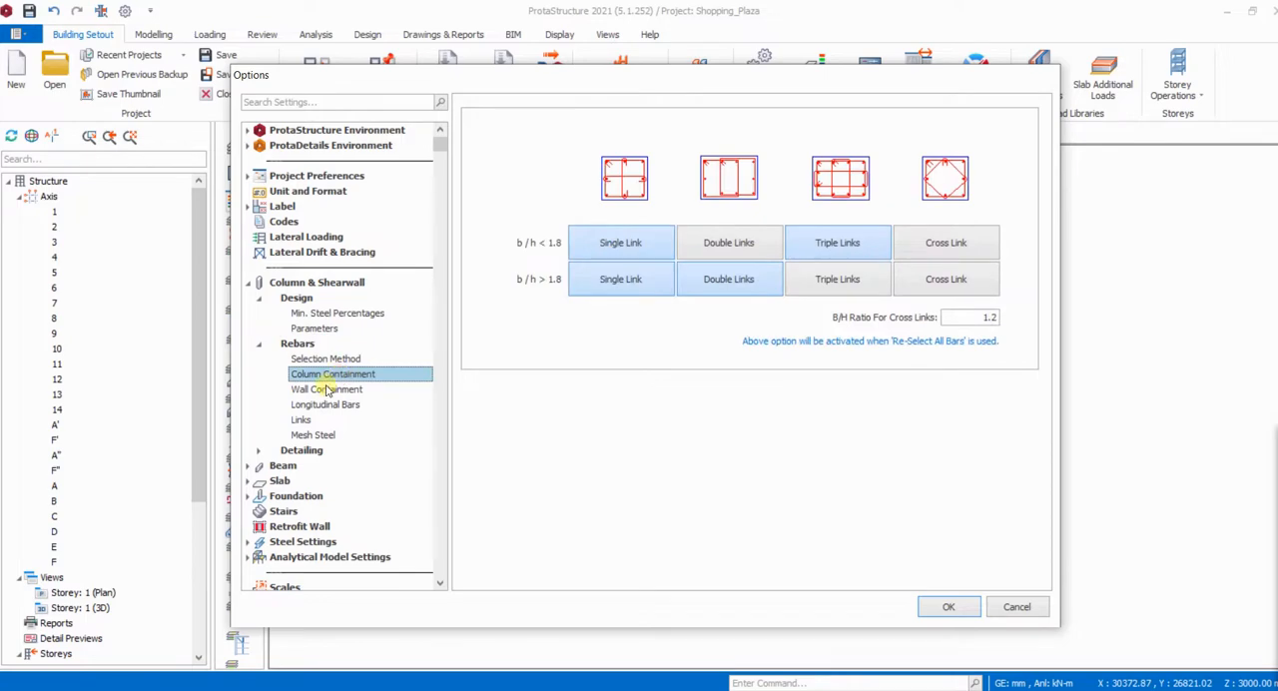
{"action": "left_click", "coordinate": [949, 245]}
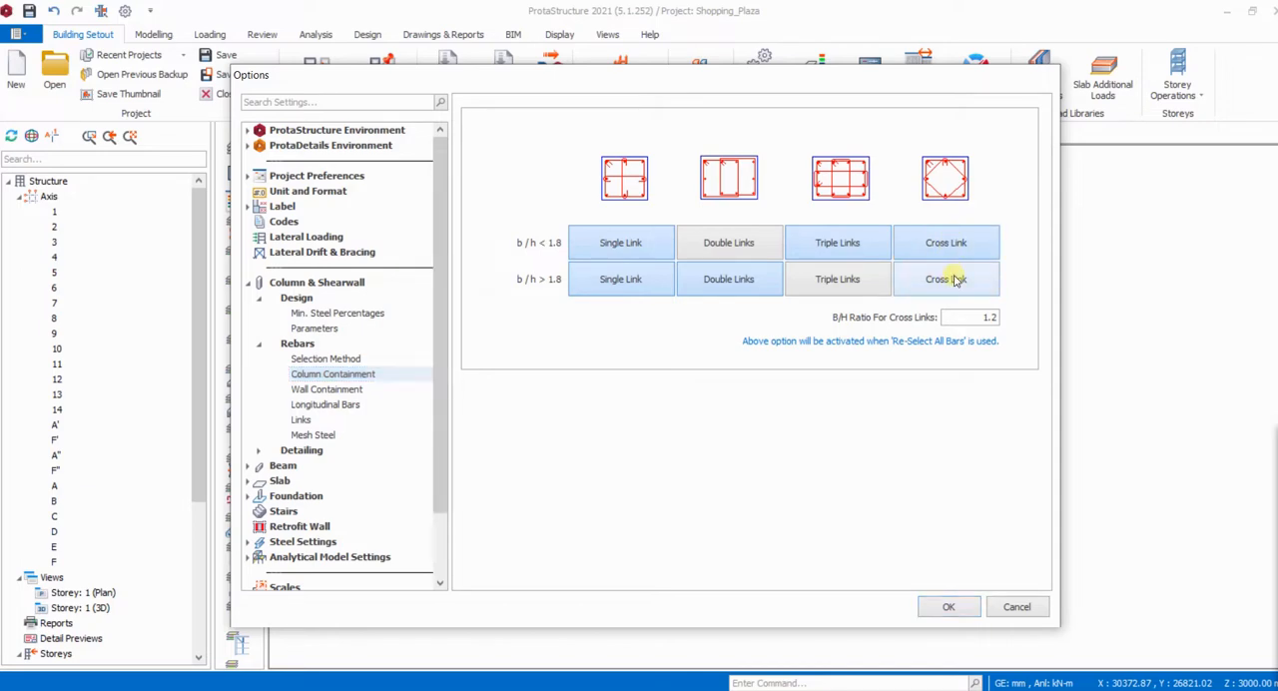
{"action": "left_click", "coordinate": [953, 278]}
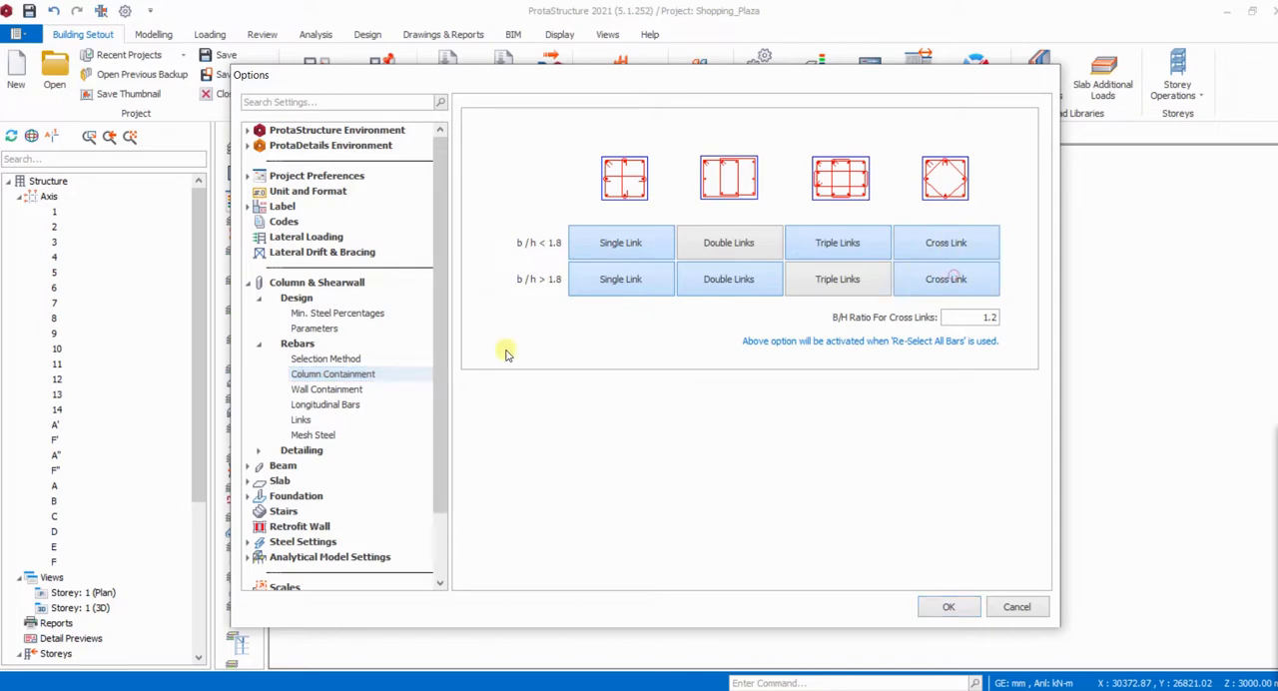
- Set the minimum link spacing for columns and shearwalls to 50 mm and change their maximum link spacing
{"action": "left_click", "coordinate": [327, 391]}
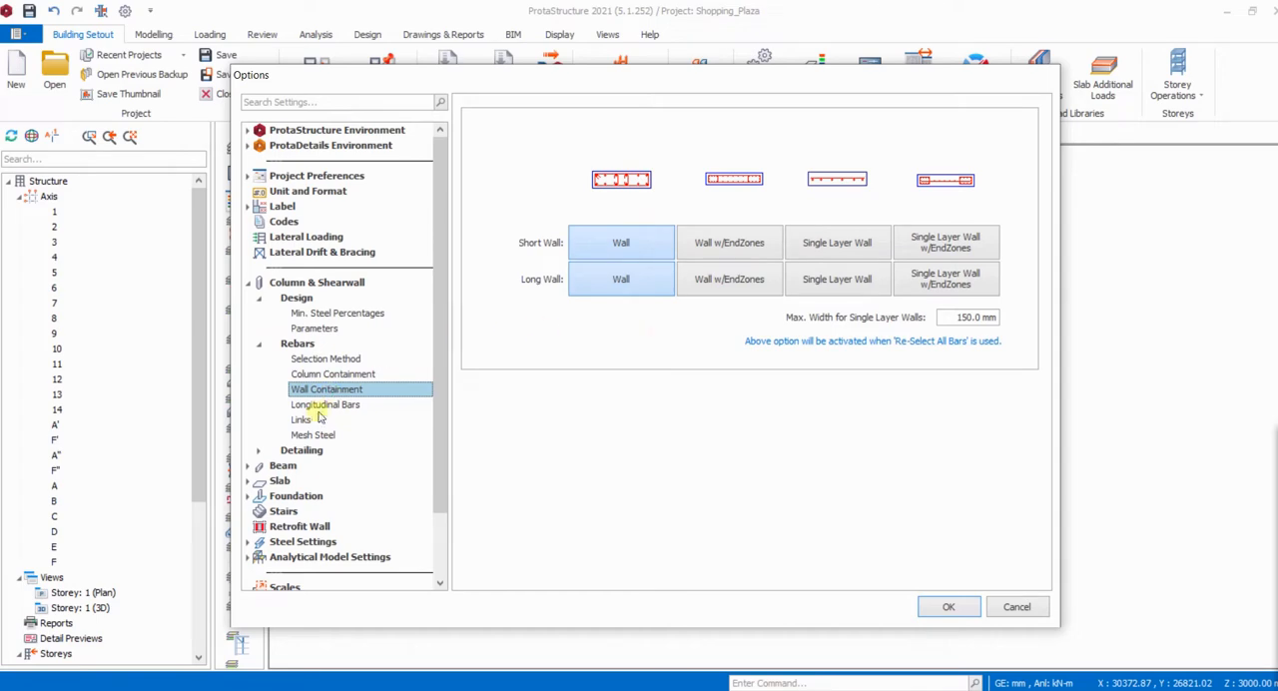
{"action": "left_click", "coordinate": [323, 405]}
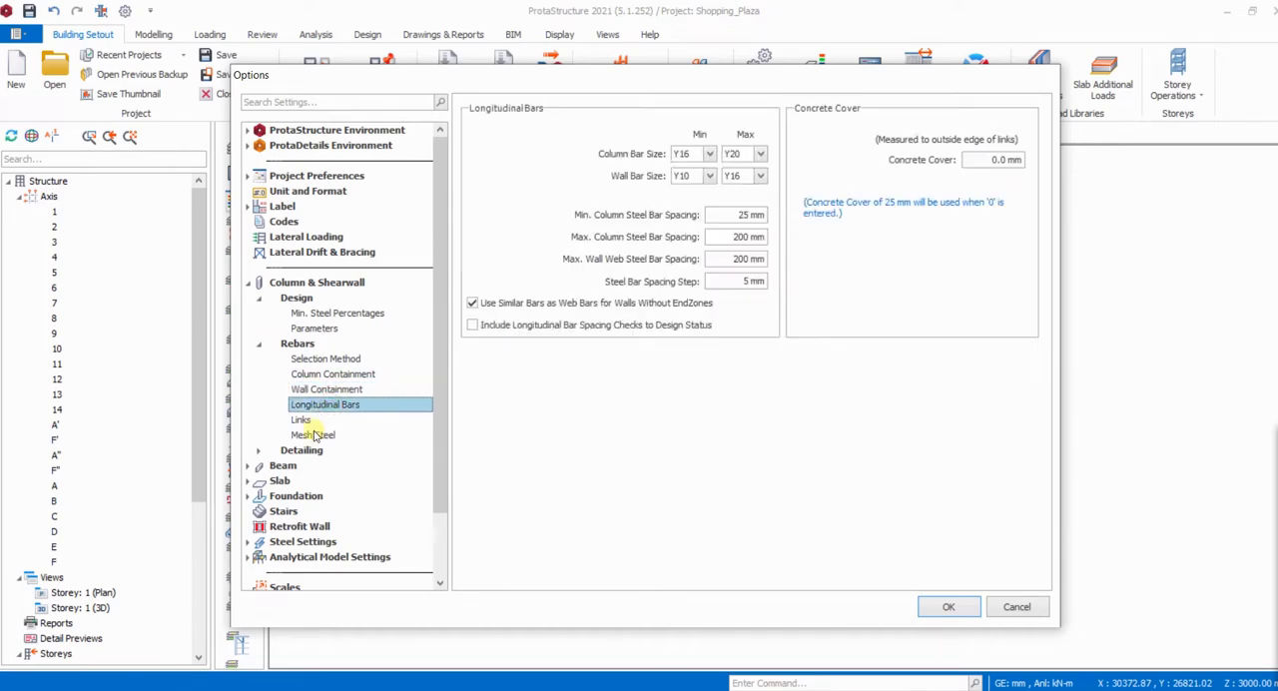
{"action": "left_click", "coordinate": [302, 423]}
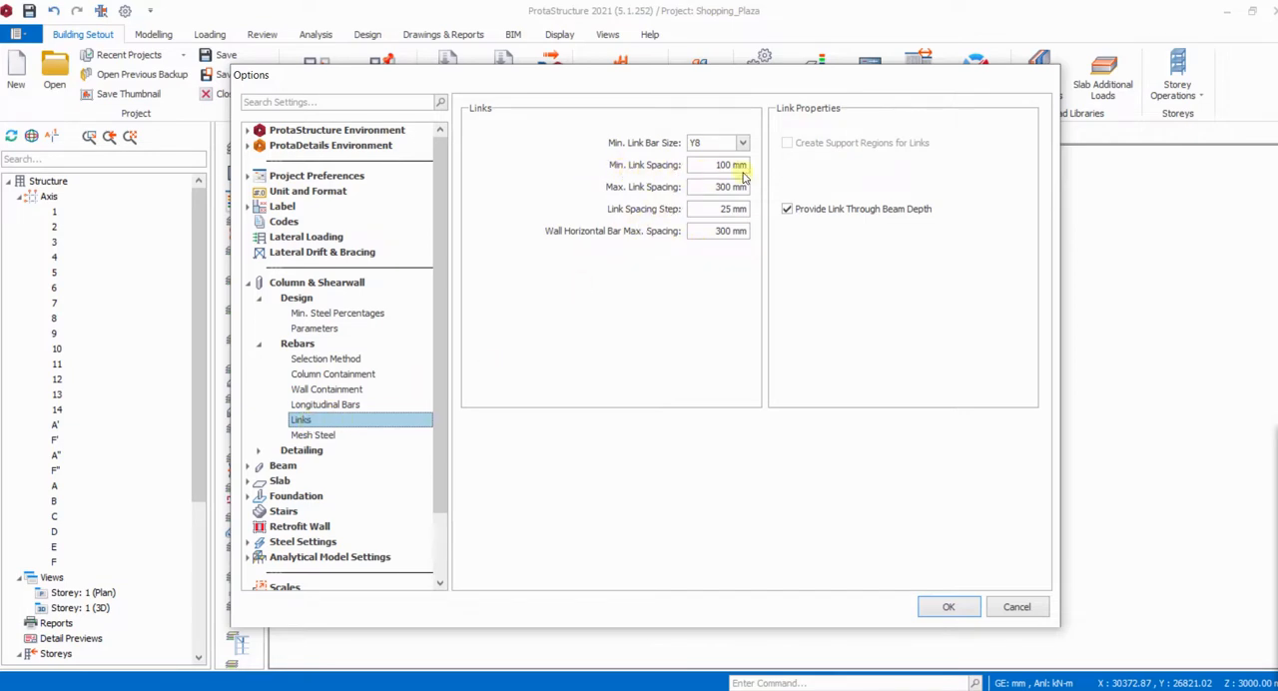
{"action": "left_click_drag", "start_coordinate": [713, 166], "coordinate": [746, 166]}
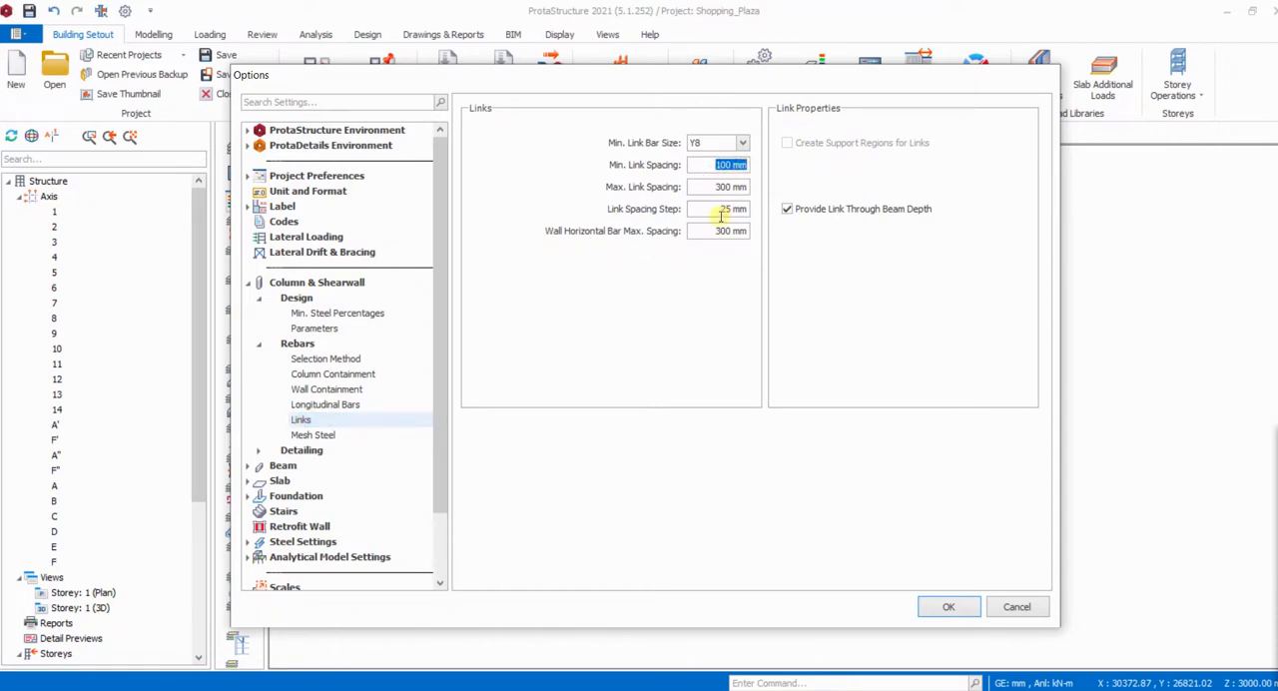
{"action": "type", "text": "50"}
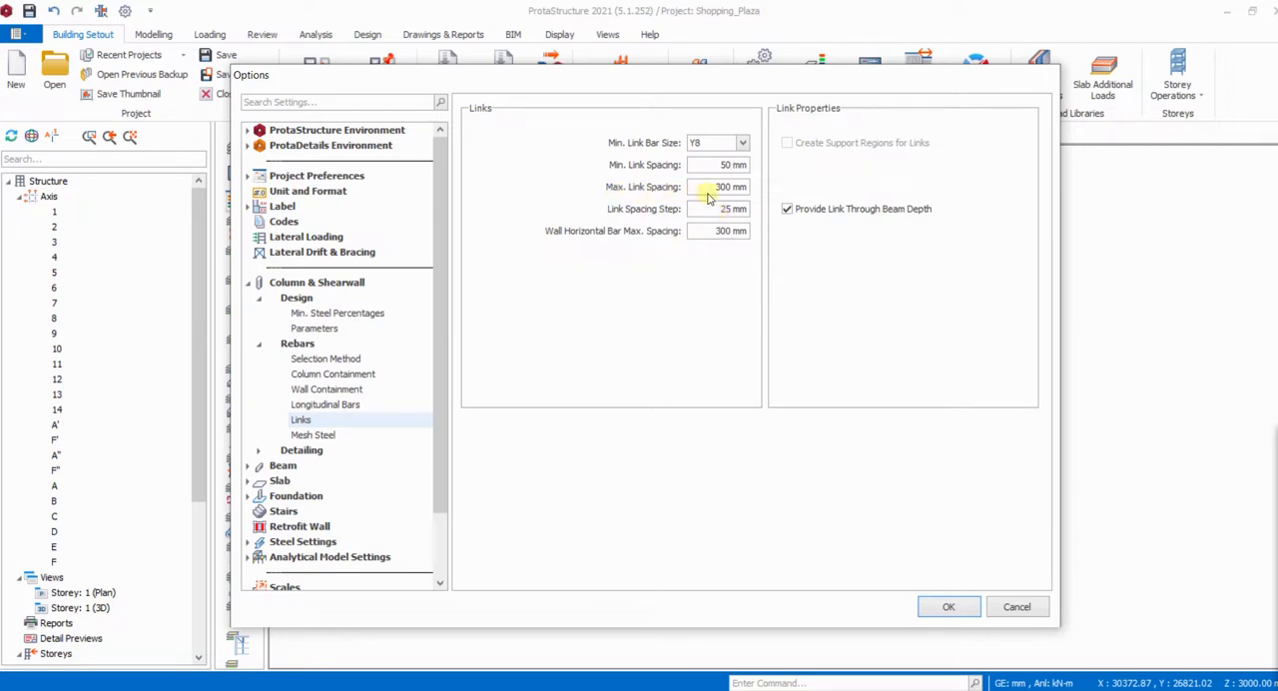
{"action": "left_click_drag", "start_coordinate": [717, 187], "coordinate": [749, 186]}
{"action": "type", "text": "2"}
{"action": "double_click", "coordinate": [259, 343]}
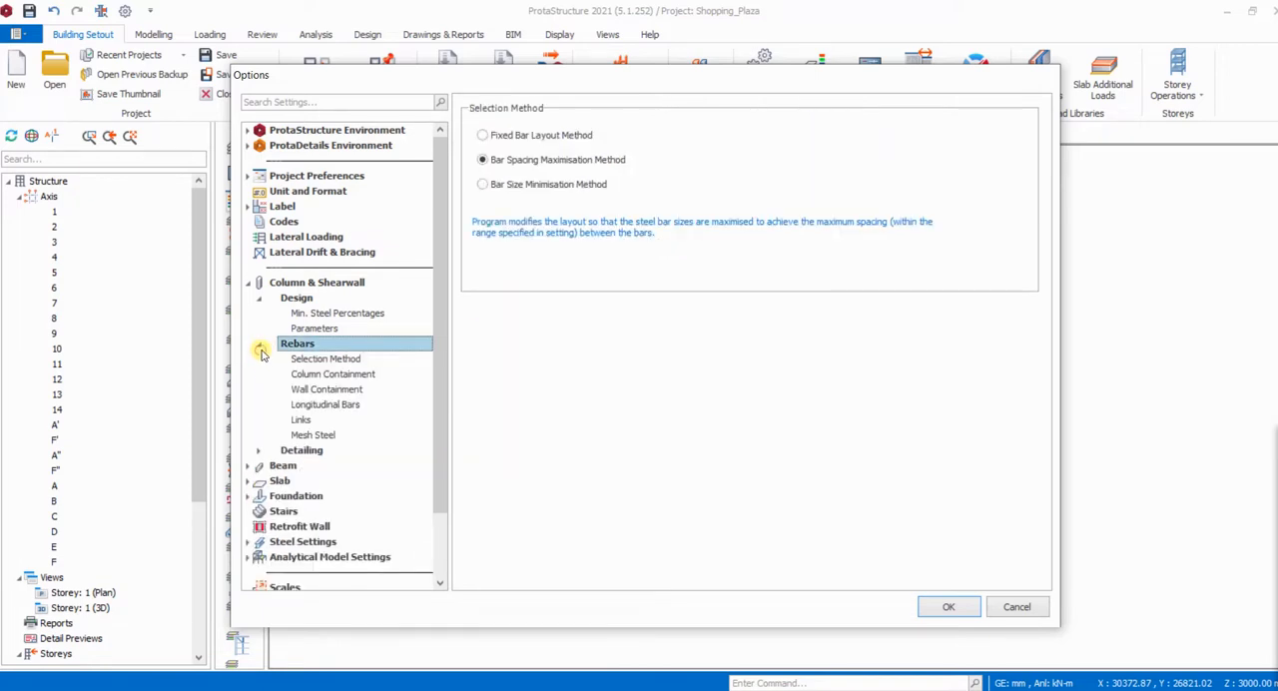
{"action": "left_click", "coordinate": [261, 350]}
- Check the starter bars length factor in the column detailing settings, and examine the general, elevation and schedule options
{"action": "double_click", "coordinate": [293, 361]}
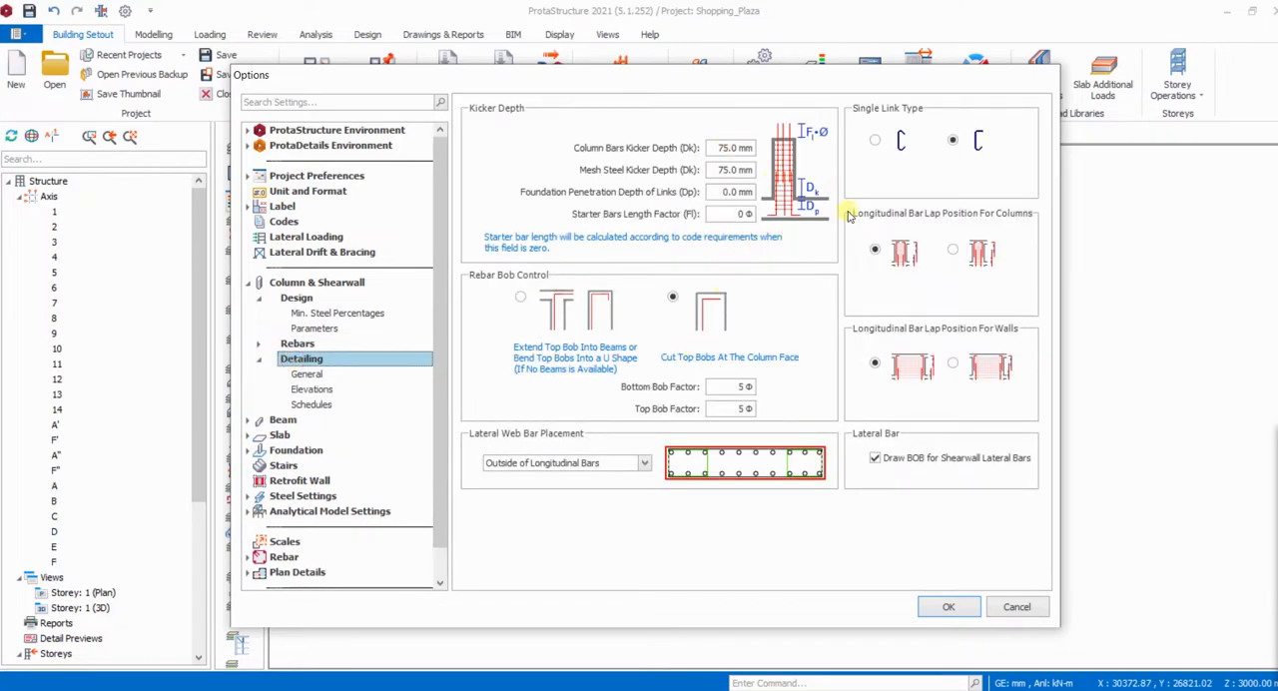
{"action": "left_click", "coordinate": [736, 215]}
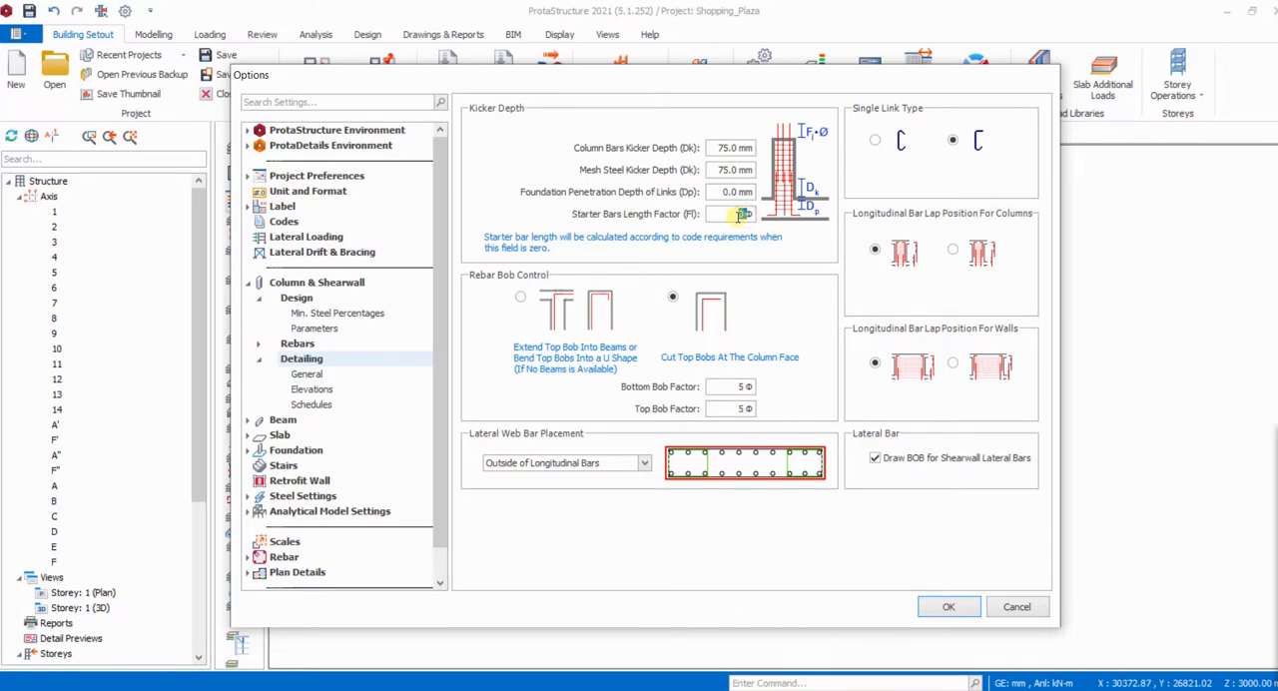
{"action": "double_click", "coordinate": [741, 215]}
{"action": "left_click", "coordinate": [305, 376]}
{"action": "left_click", "coordinate": [312, 389]}
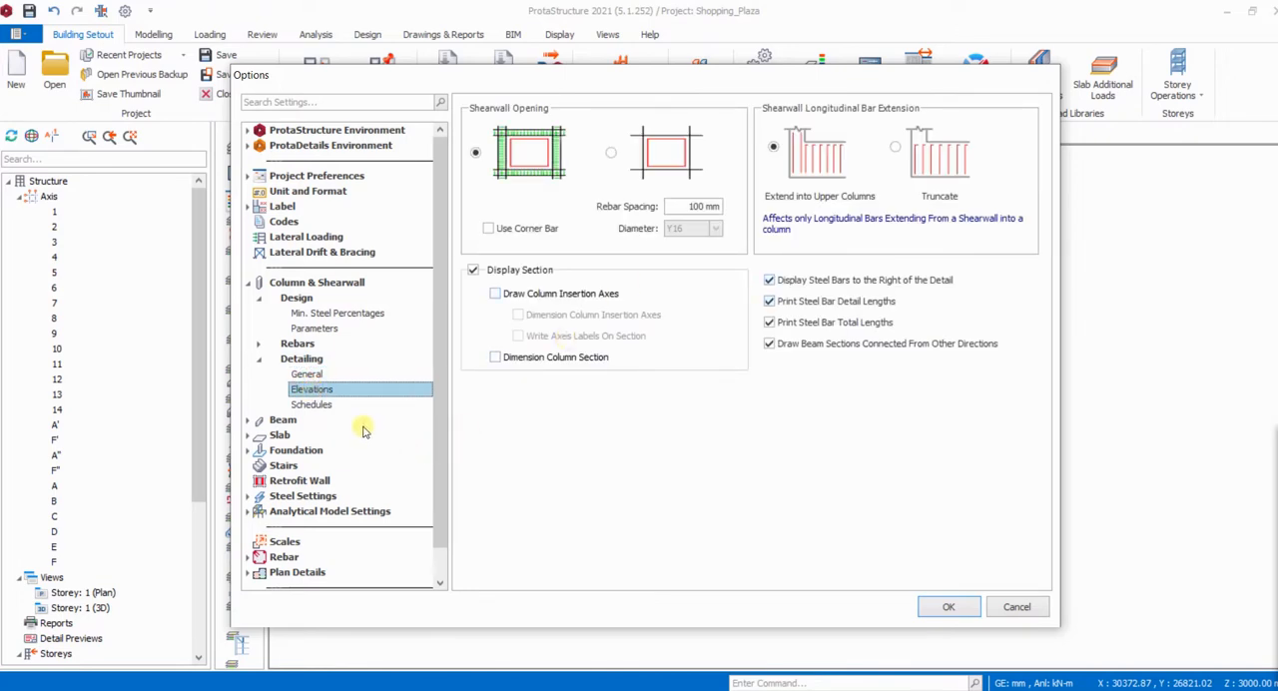
{"action": "left_click", "coordinate": [321, 405]}
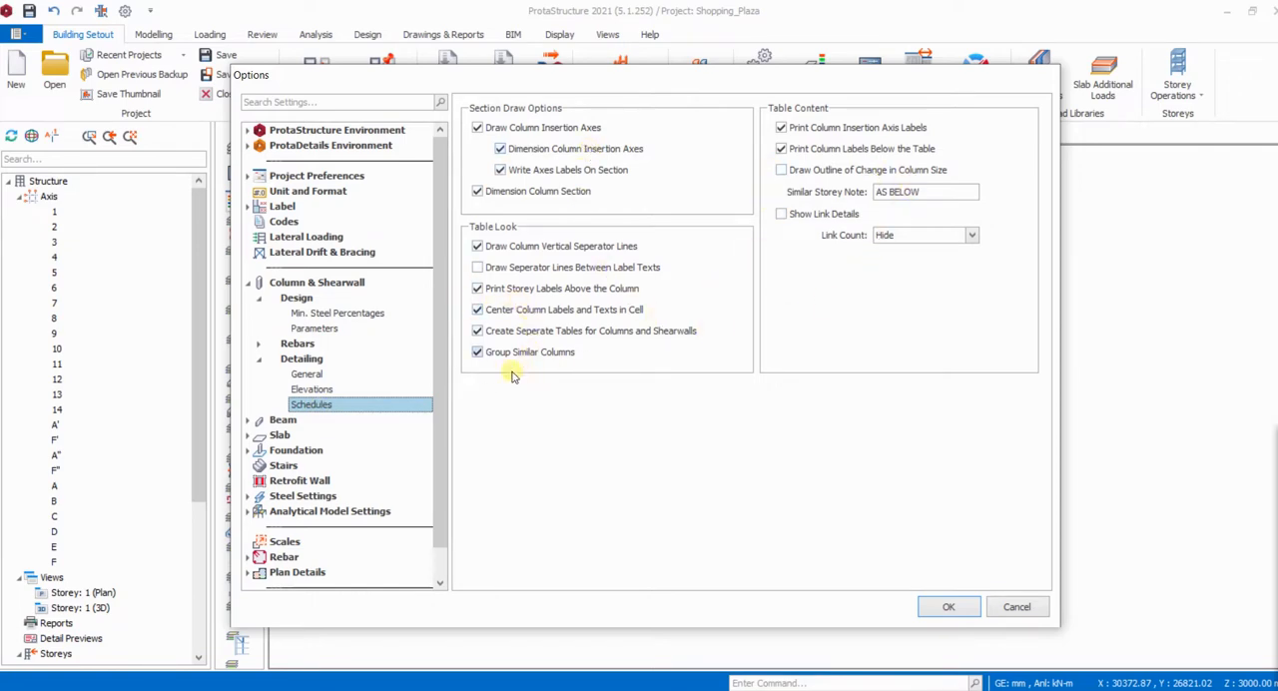
{"action": "left_click", "coordinate": [263, 366]}
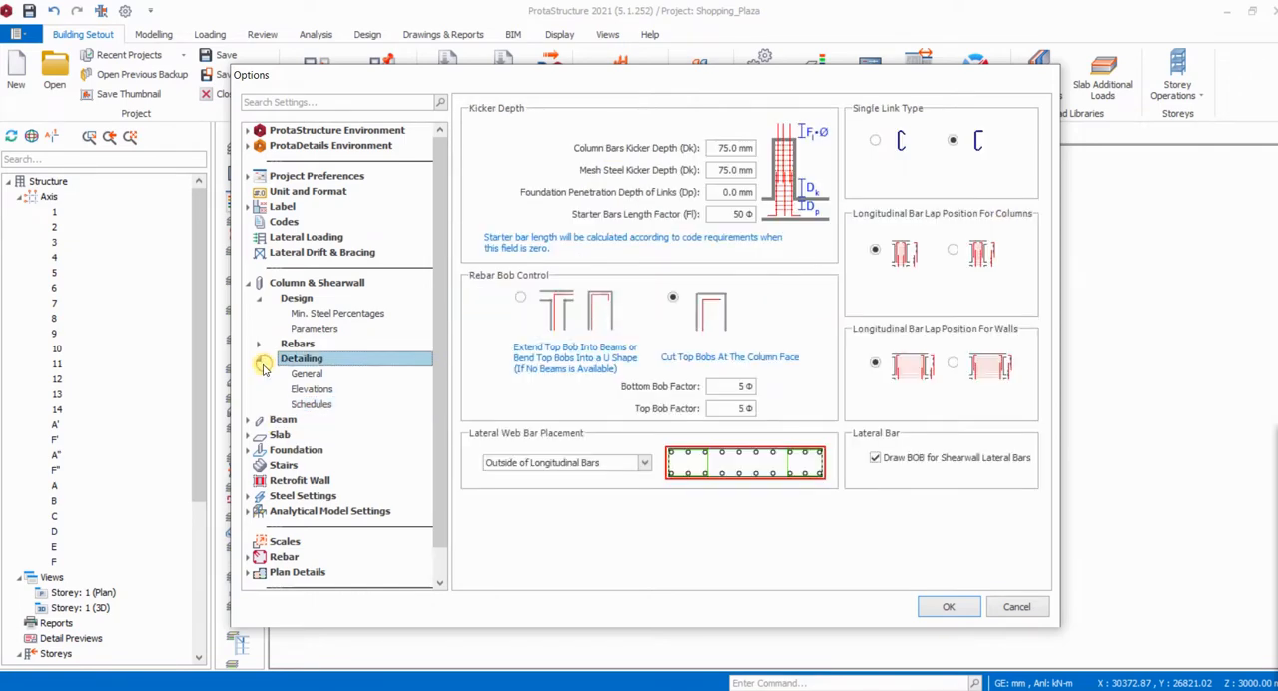
- Examine the beam design settings, including shear force, effective depth and ignorable forces, and open the beam parameters
{"action": "left_click", "coordinate": [247, 420]}
{"action": "left_click", "coordinate": [292, 436]}
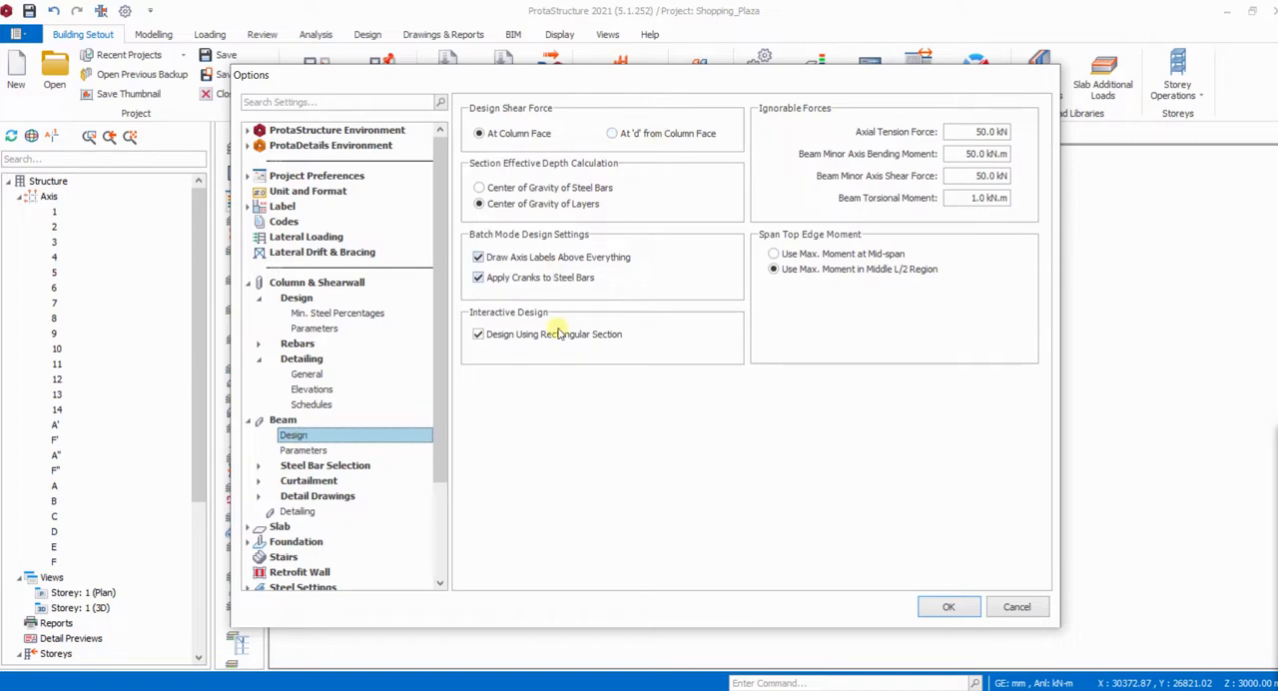
{"action": "left_click", "coordinate": [303, 450]}
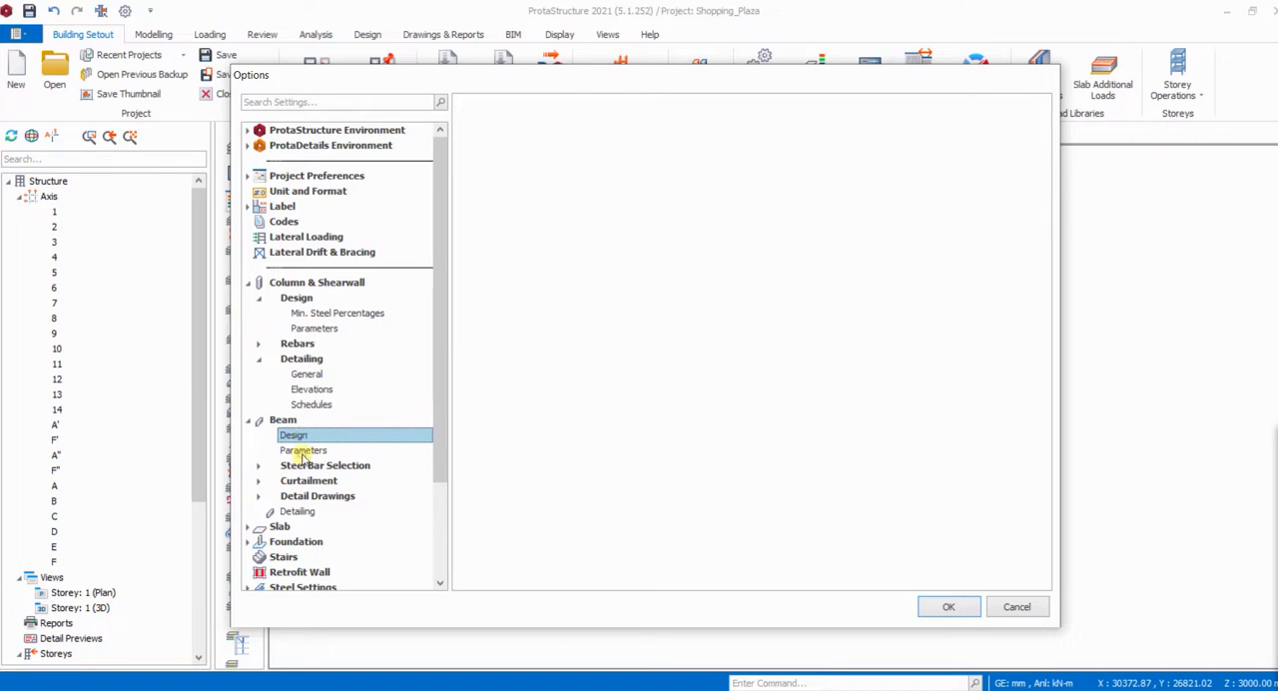
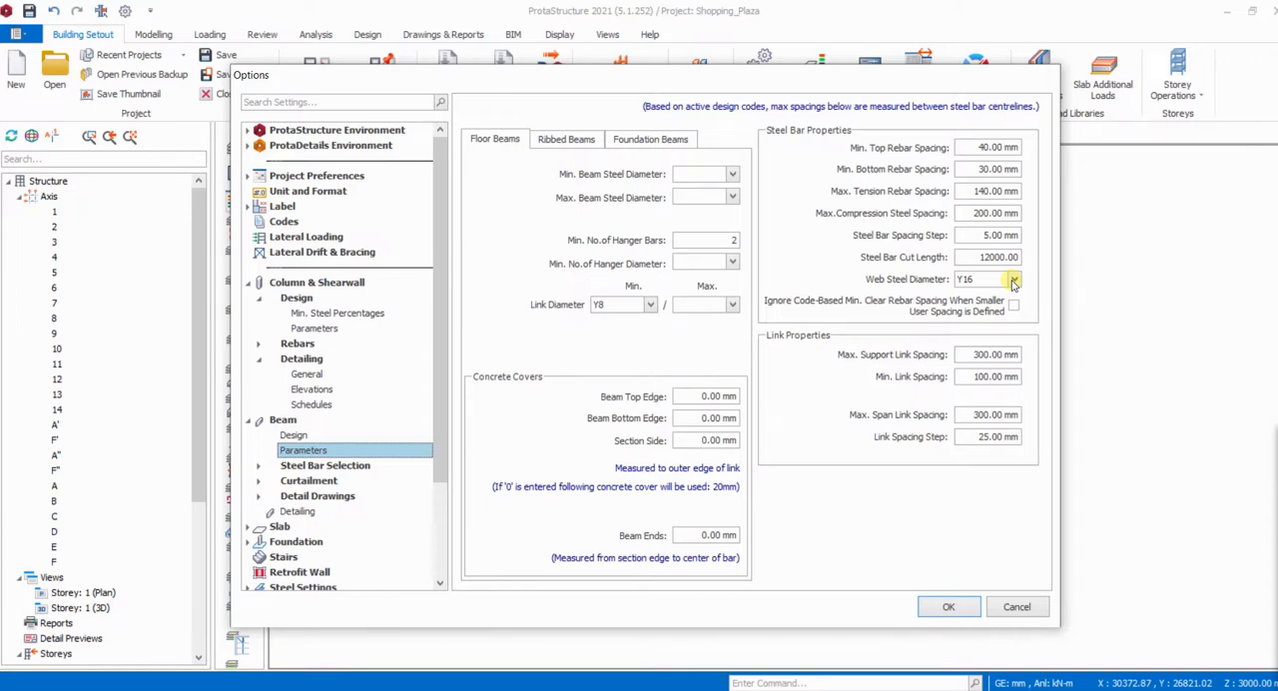
- Check the web steel diameter choices in the beam parameters and view the foundation beam settings
{"action": "left_click", "coordinate": [1012, 281]}
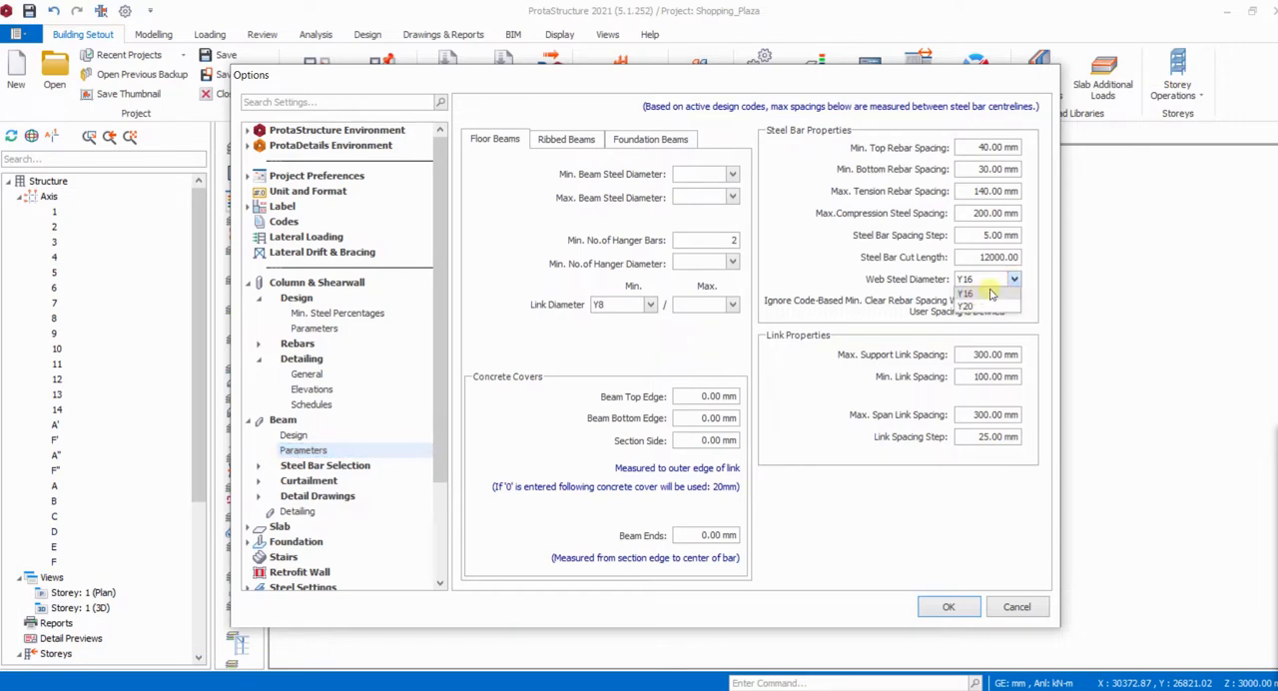
{"action": "left_click", "coordinate": [987, 282]}
{"action": "left_click", "coordinate": [1013, 281]}
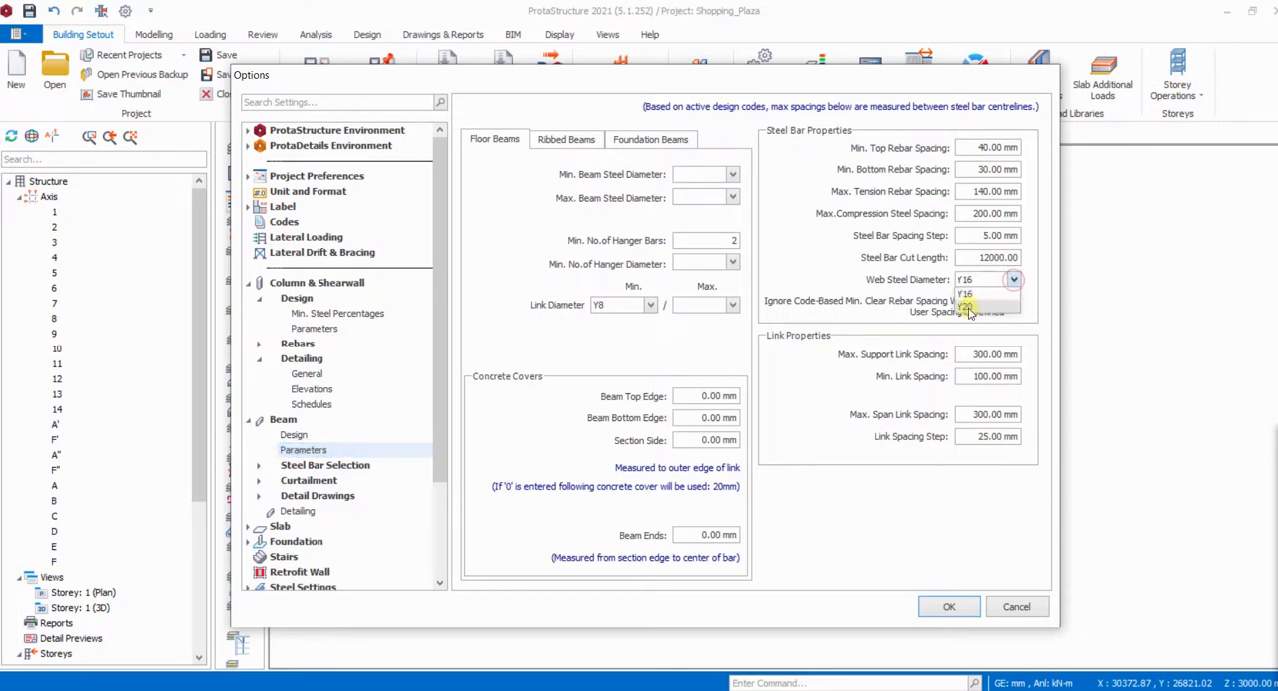
{"action": "left_click", "coordinate": [650, 139]}
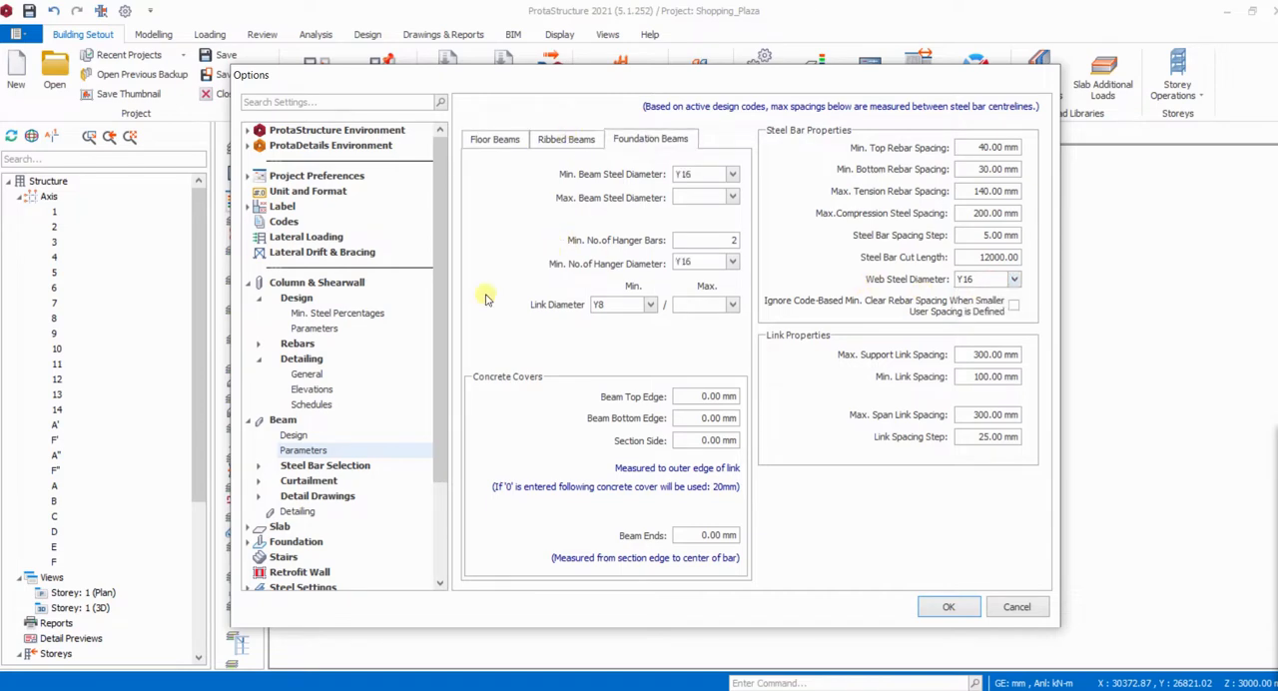
- Examine the beam steel bar selection settings for method, design and bent-up bars
{"action": "left_click", "coordinate": [308, 466]}
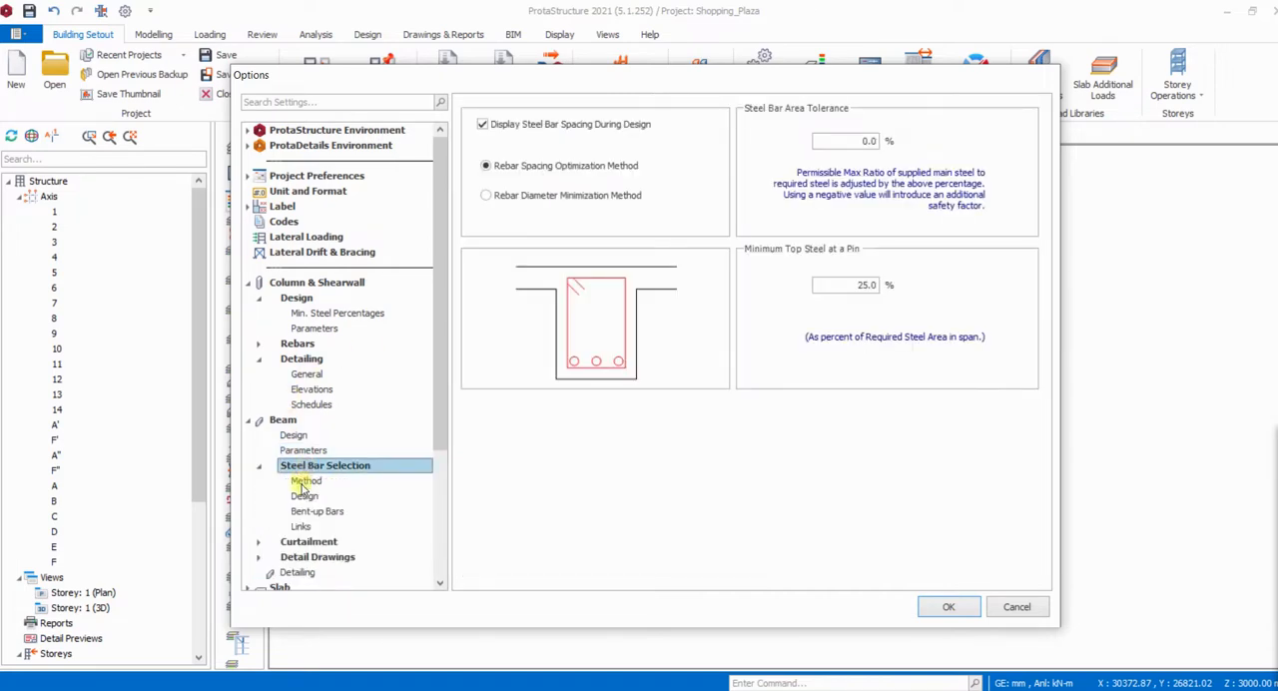
{"action": "left_click", "coordinate": [305, 480]}
{"action": "left_click", "coordinate": [304, 496]}
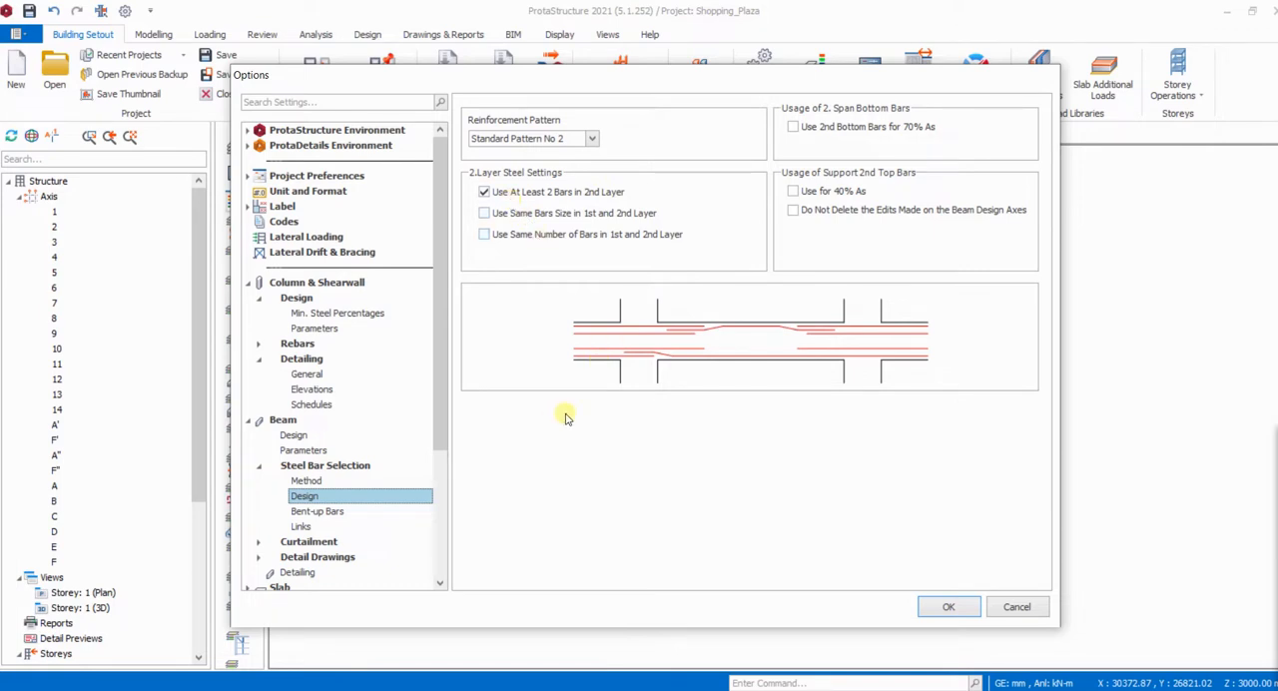
{"action": "left_click", "coordinate": [319, 511]}
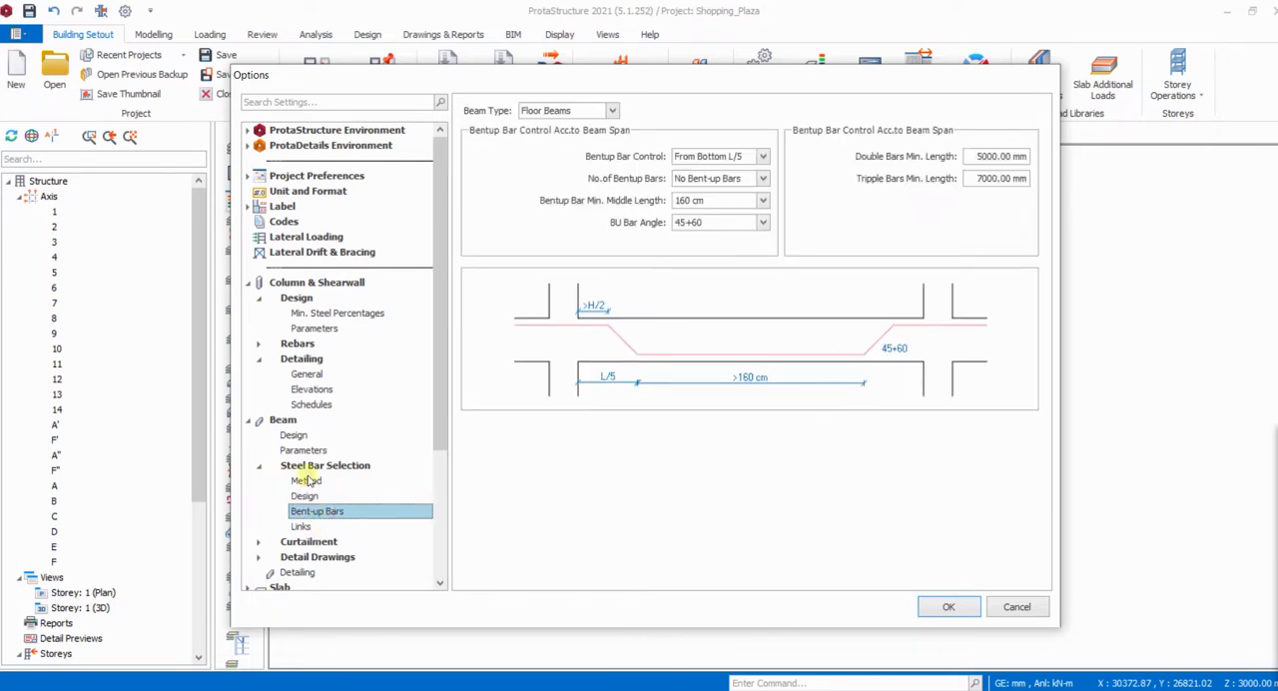
{"action": "scroll", "coordinate": [310, 474], "scroll_direction": "down", "scroll_amount": 3}
{"action": "left_click", "coordinate": [262, 328]}
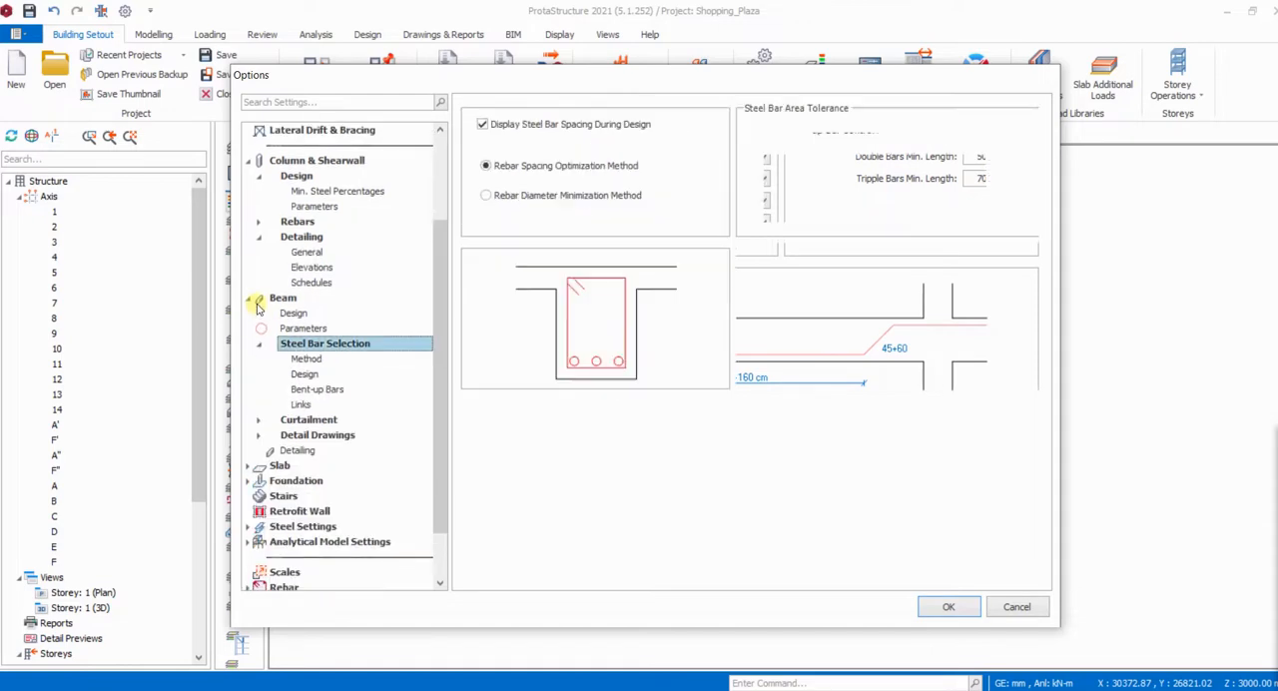
{"action": "left_click", "coordinate": [259, 346]}
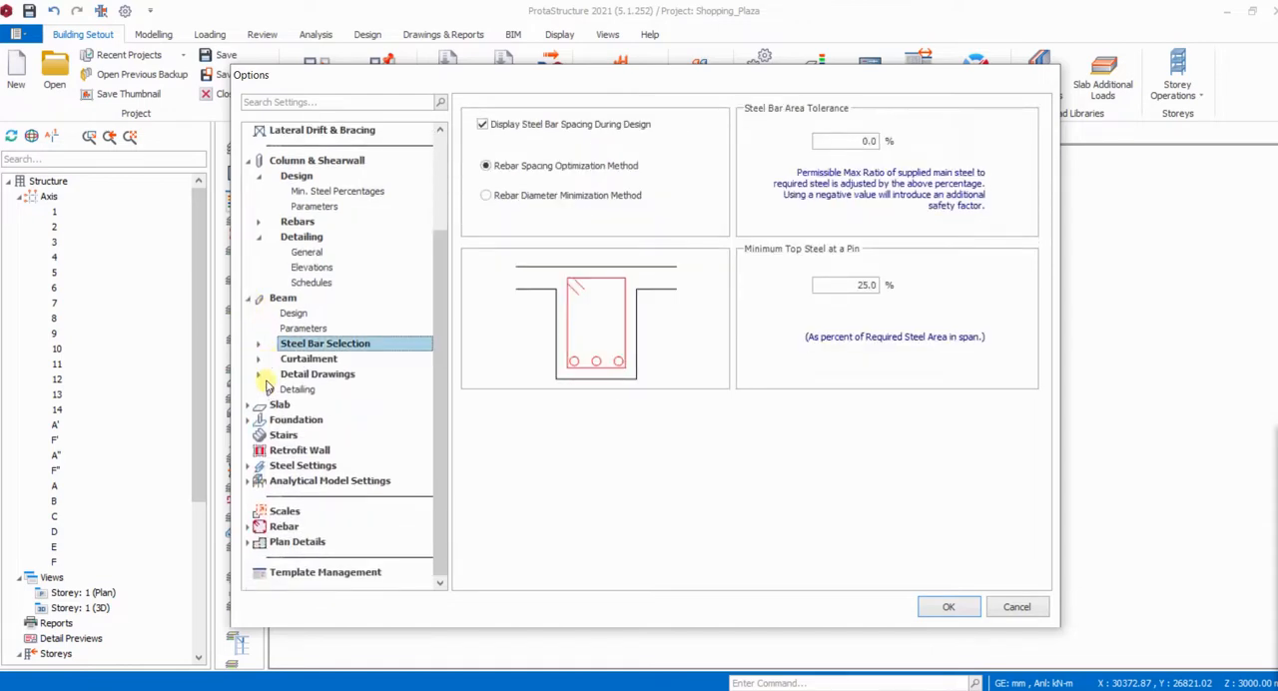
- Examine the beam detail drawing settings for general options, beams, sections, side bars and dimensioning
{"action": "left_click", "coordinate": [260, 374]}
{"action": "left_click", "coordinate": [300, 388]}
{"action": "left_click", "coordinate": [302, 404]}
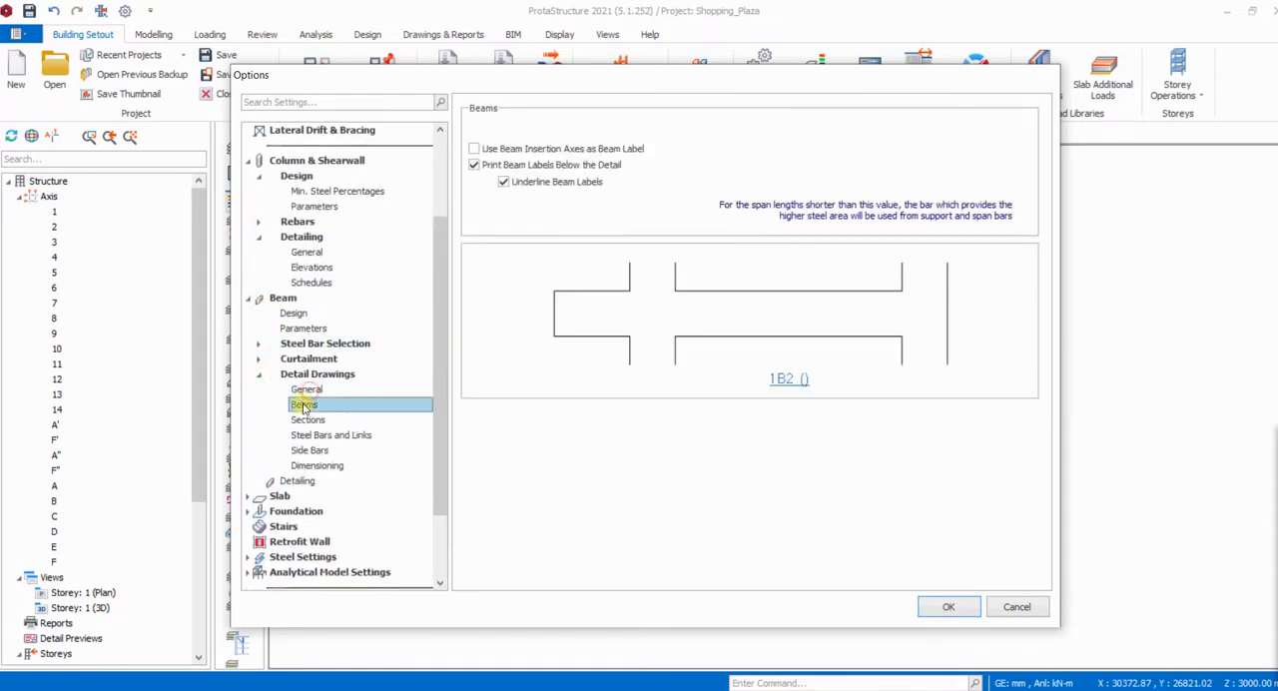
{"action": "left_click", "coordinate": [308, 420]}
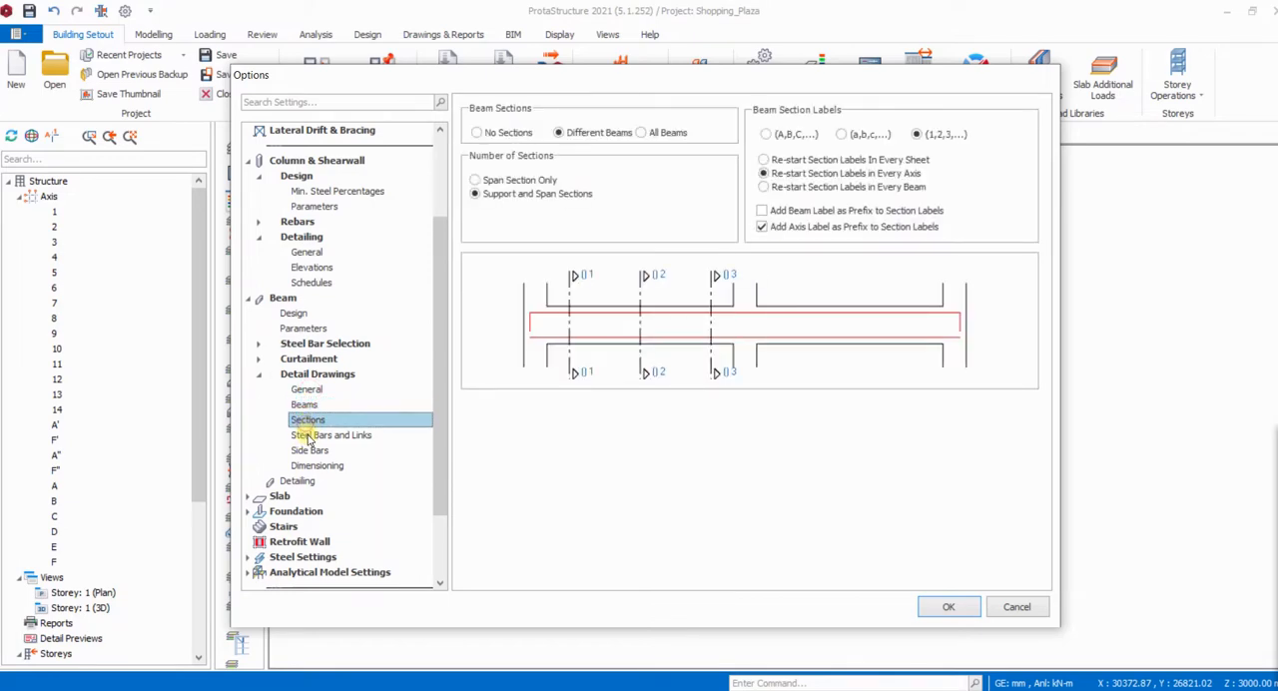
{"action": "left_click", "coordinate": [312, 450]}
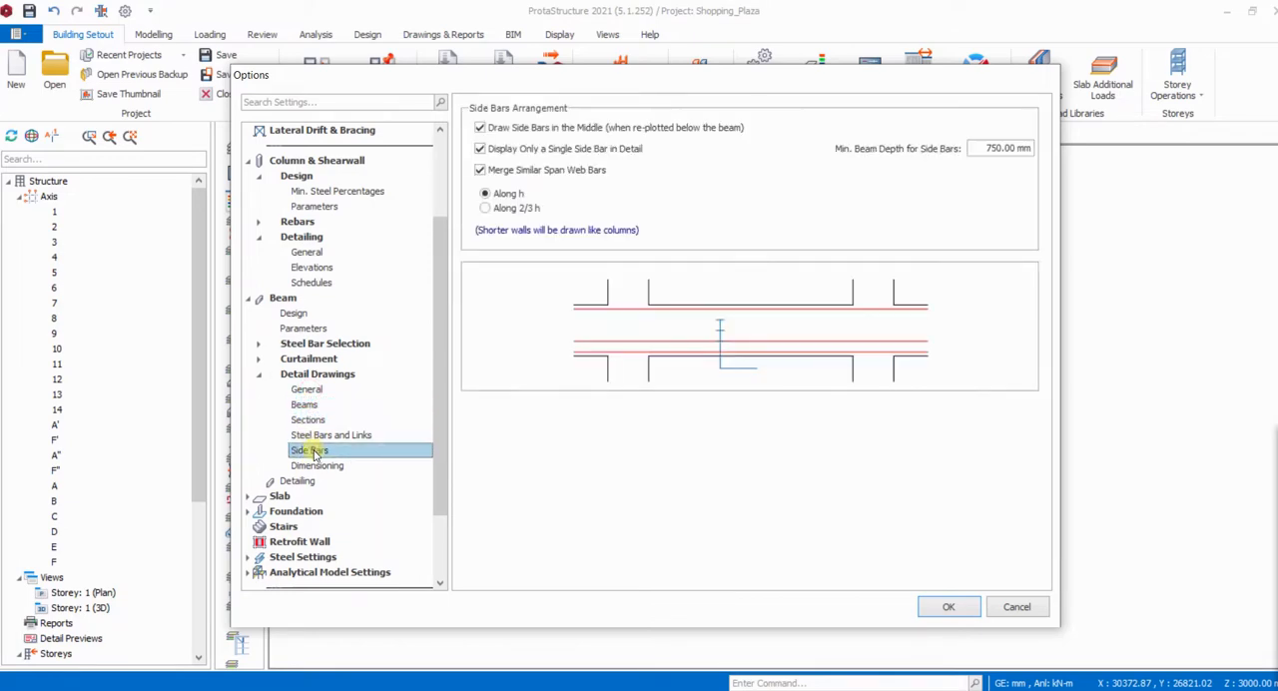
{"action": "left_click", "coordinate": [318, 465]}
{"action": "scroll", "coordinate": [309, 449], "scroll_direction": "down", "scroll_amount": 2}
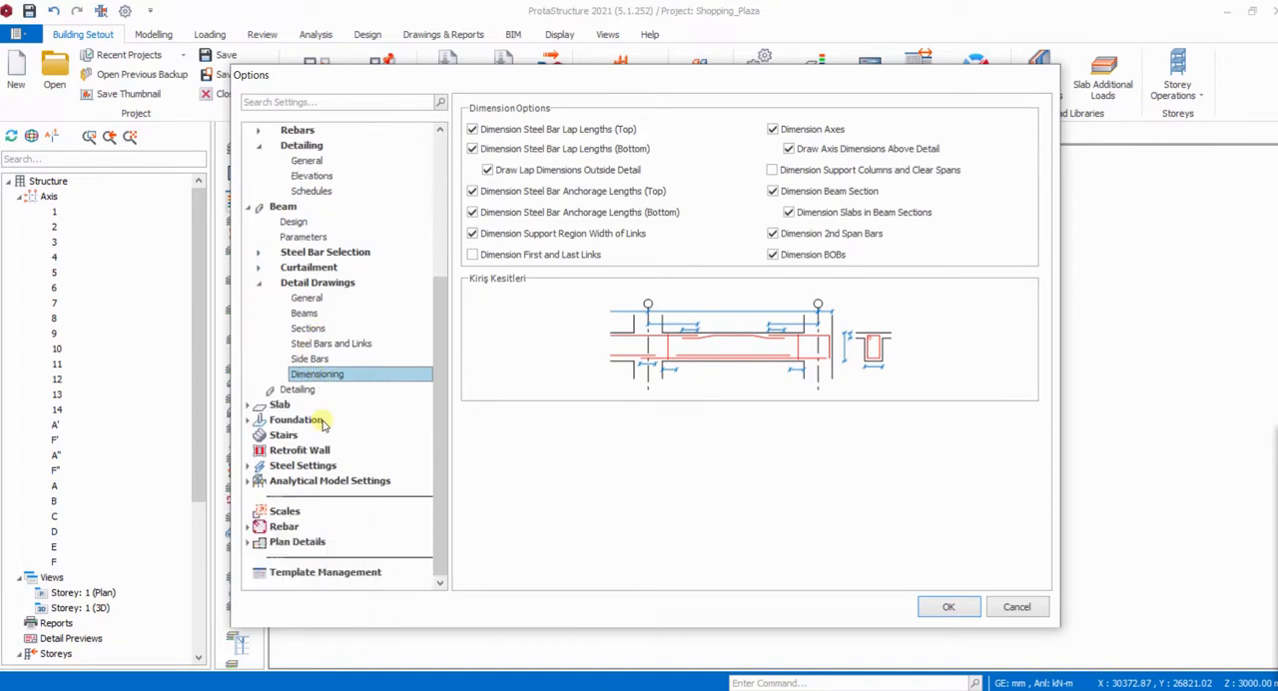
- Set the cantilever support extension length of the slab's support top steel to 0.50 x L
{"action": "left_click", "coordinate": [279, 405]}
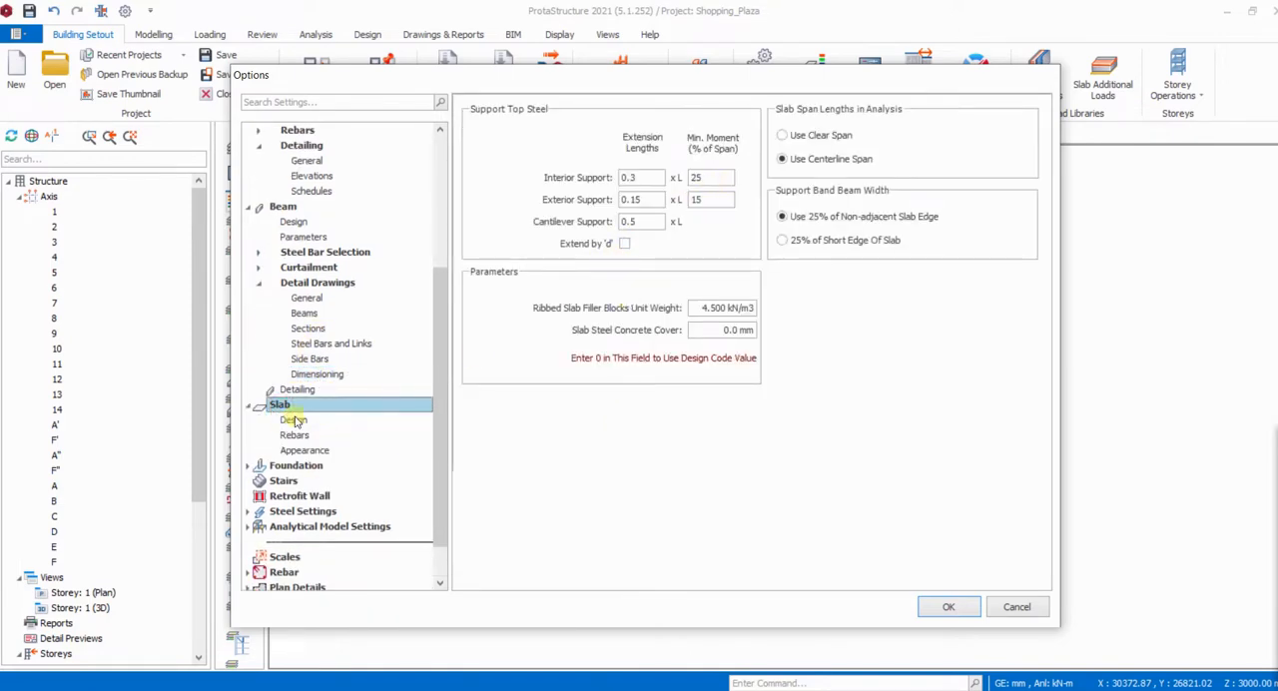
{"action": "double_click", "coordinate": [637, 222]}
{"action": "left_click", "coordinate": [643, 224]}
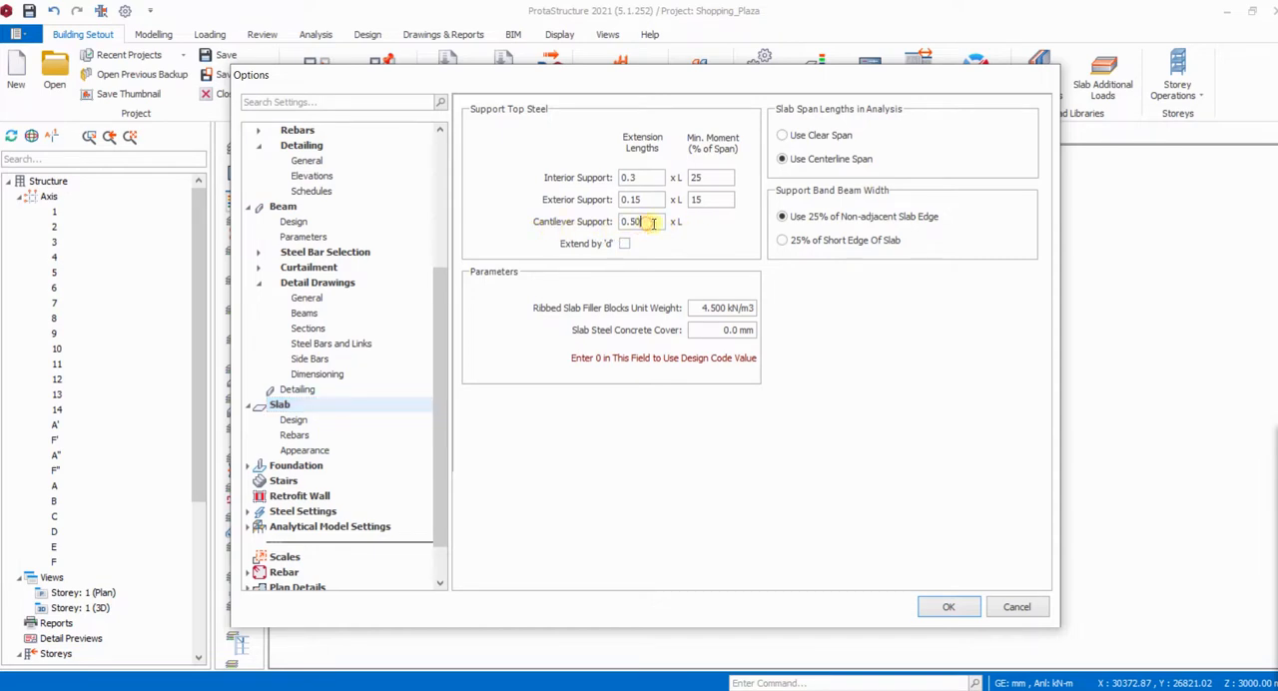
{"action": "left_click", "coordinate": [653, 223]}
{"action": "double_click", "coordinate": [640, 222]}
- Review the slab design, rebar and appearance settings, and accept the project options
{"action": "left_click", "coordinate": [293, 421]}
{"action": "left_click", "coordinate": [295, 436]}
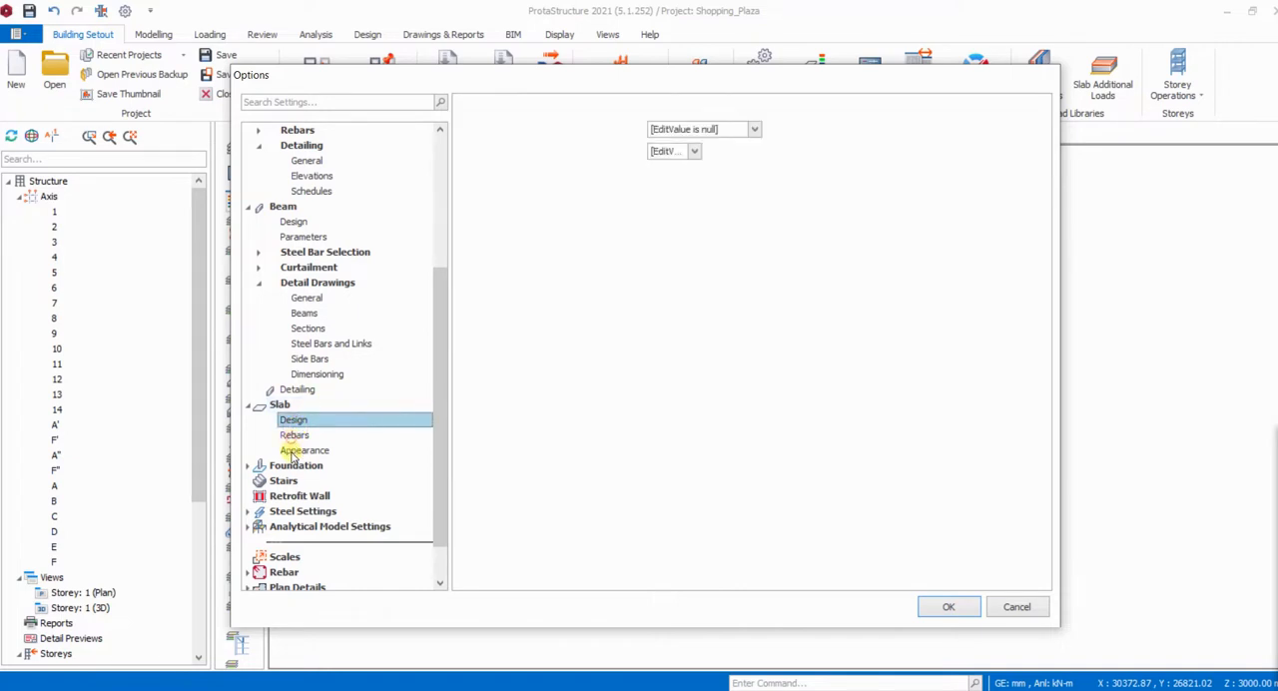
{"action": "left_click", "coordinate": [293, 451]}
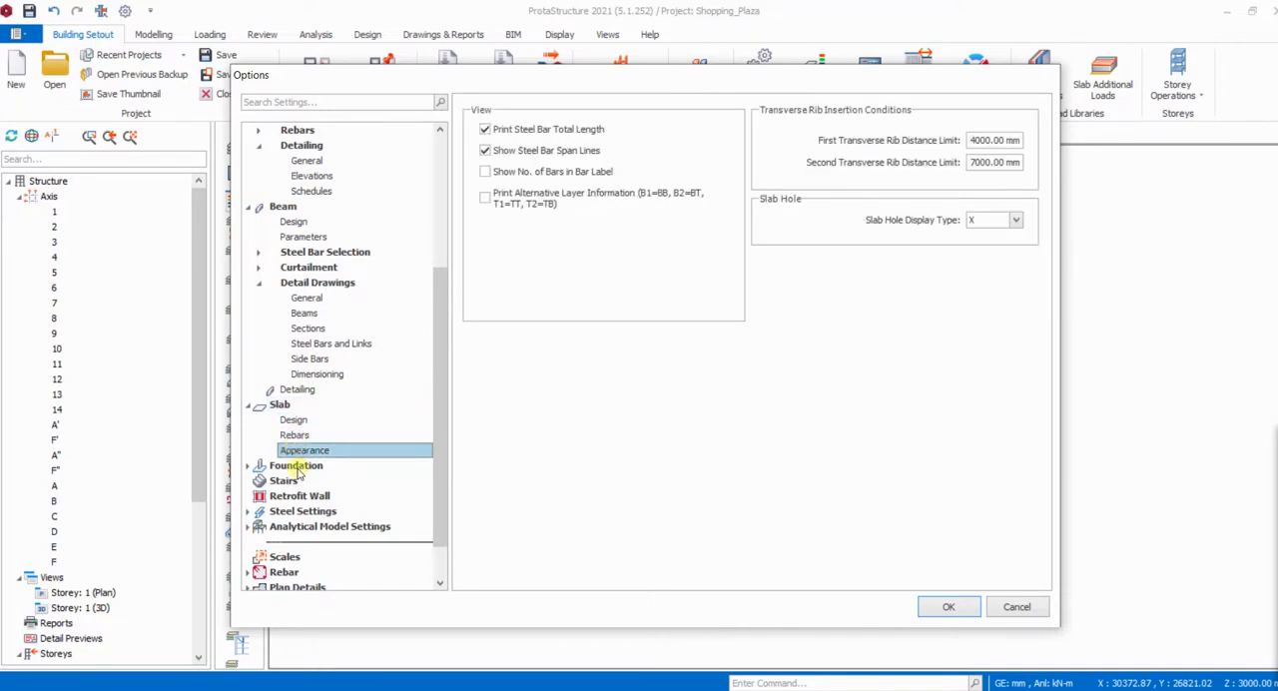
{"action": "left_click", "coordinate": [963, 606]}
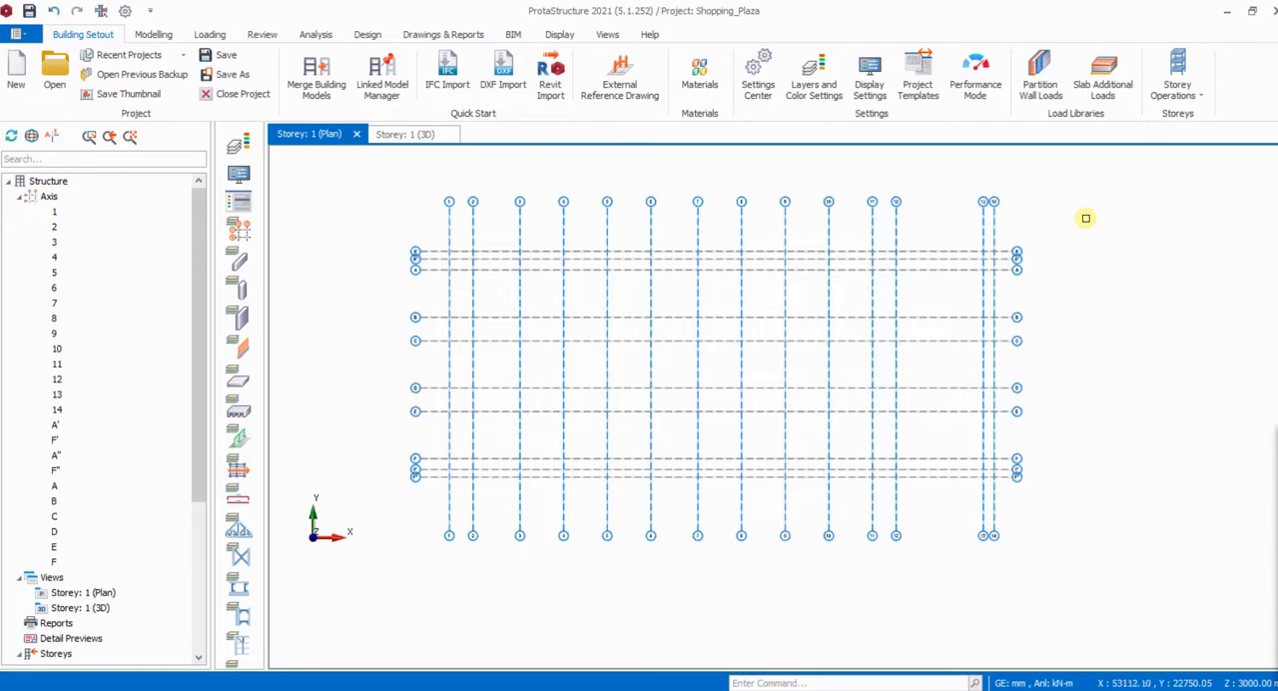
- Add a new load named 225 Block Wall to the partition wall loads library
{"action": "left_click", "coordinate": [1036, 85]}
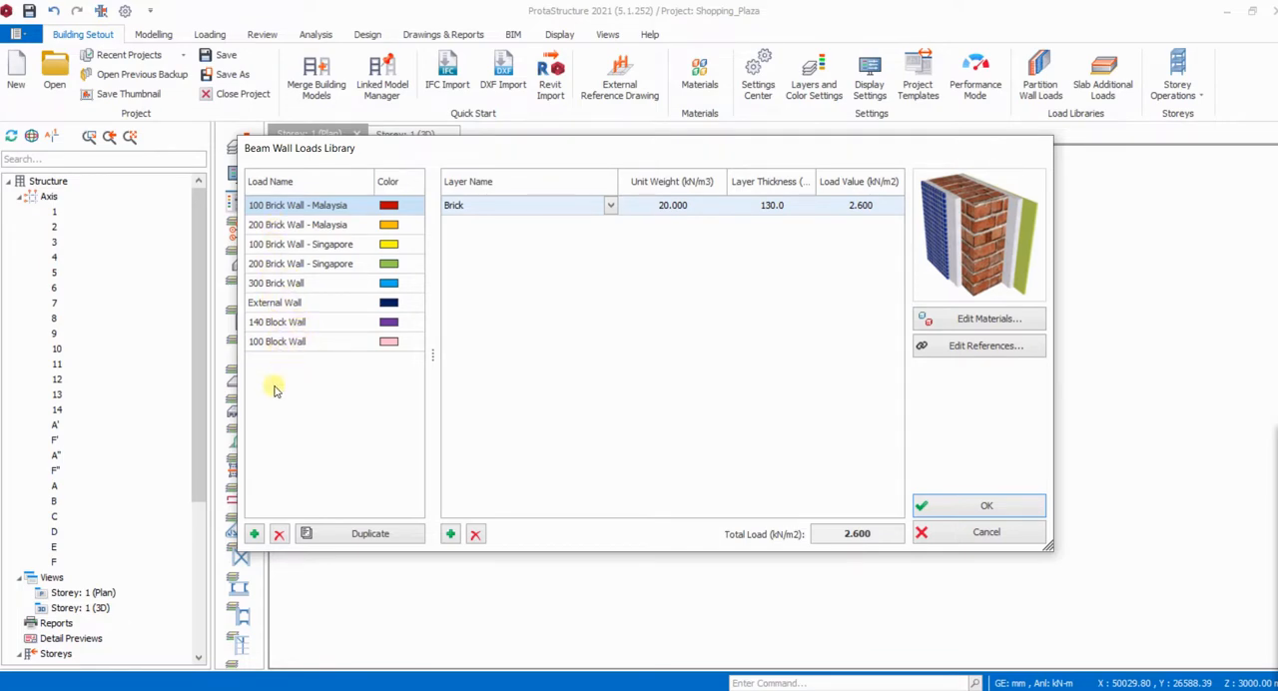
{"action": "left_click", "coordinate": [254, 533]}
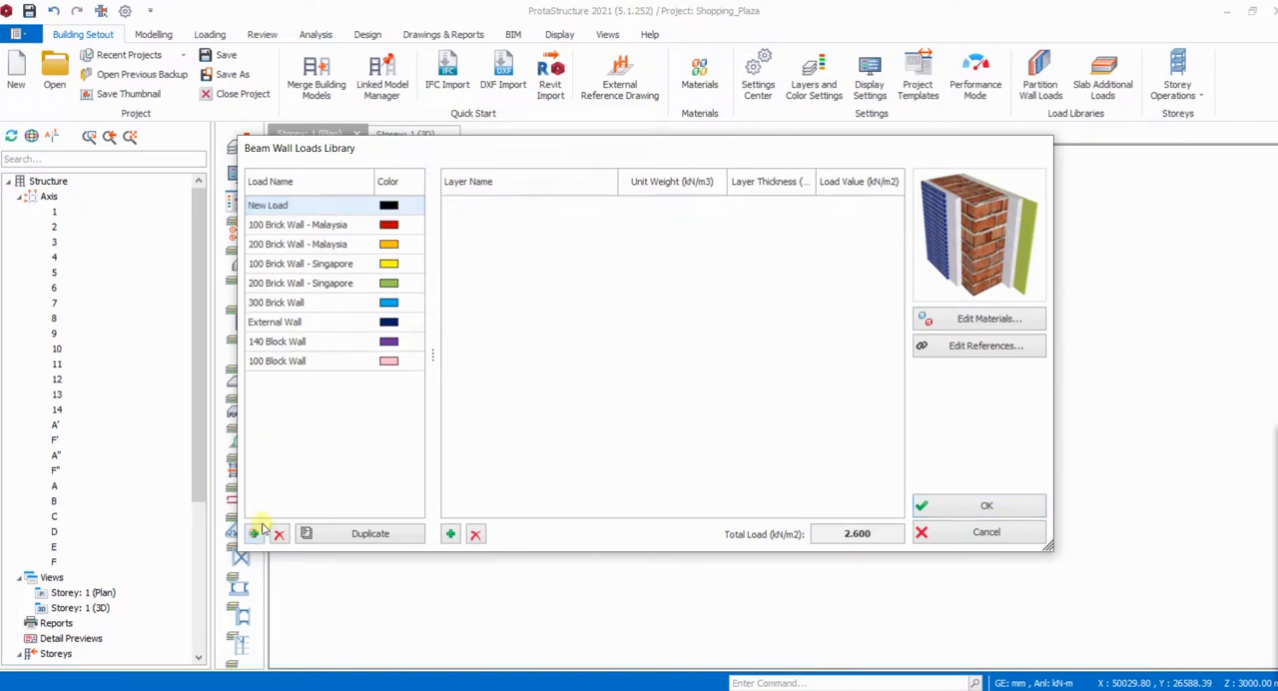
{"action": "left_click", "coordinate": [269, 204]}
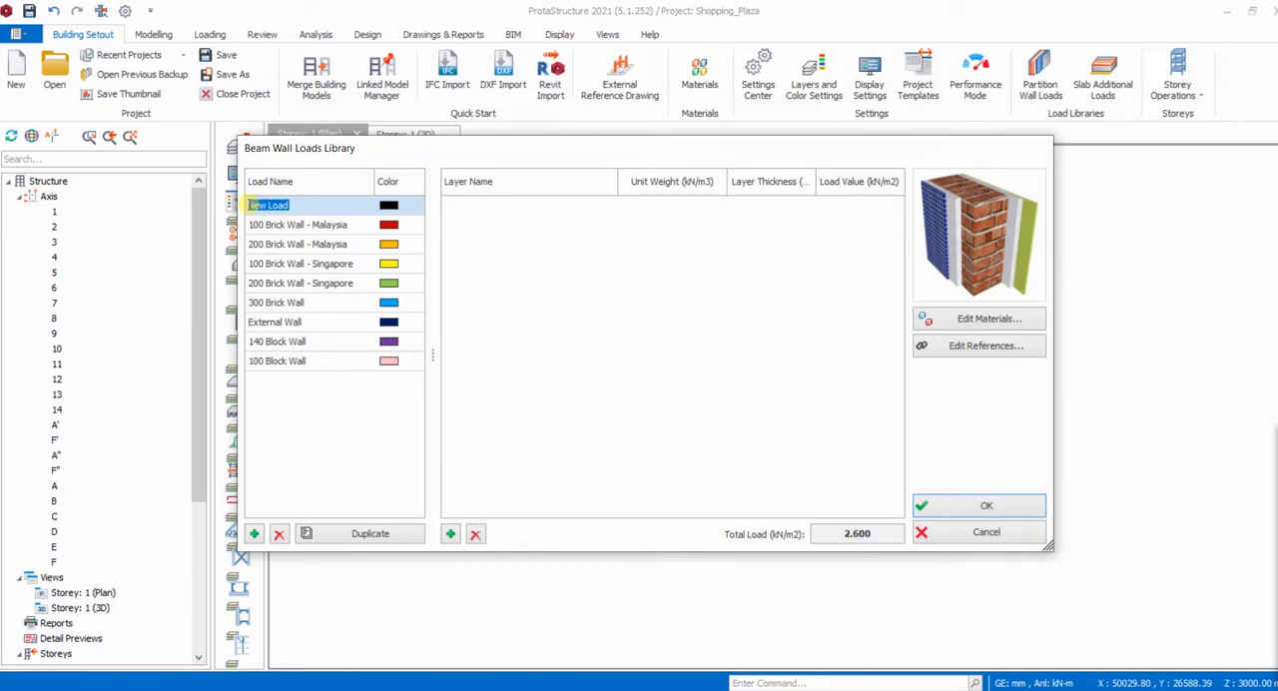
{"action": "key", "text": "BackSpace"}
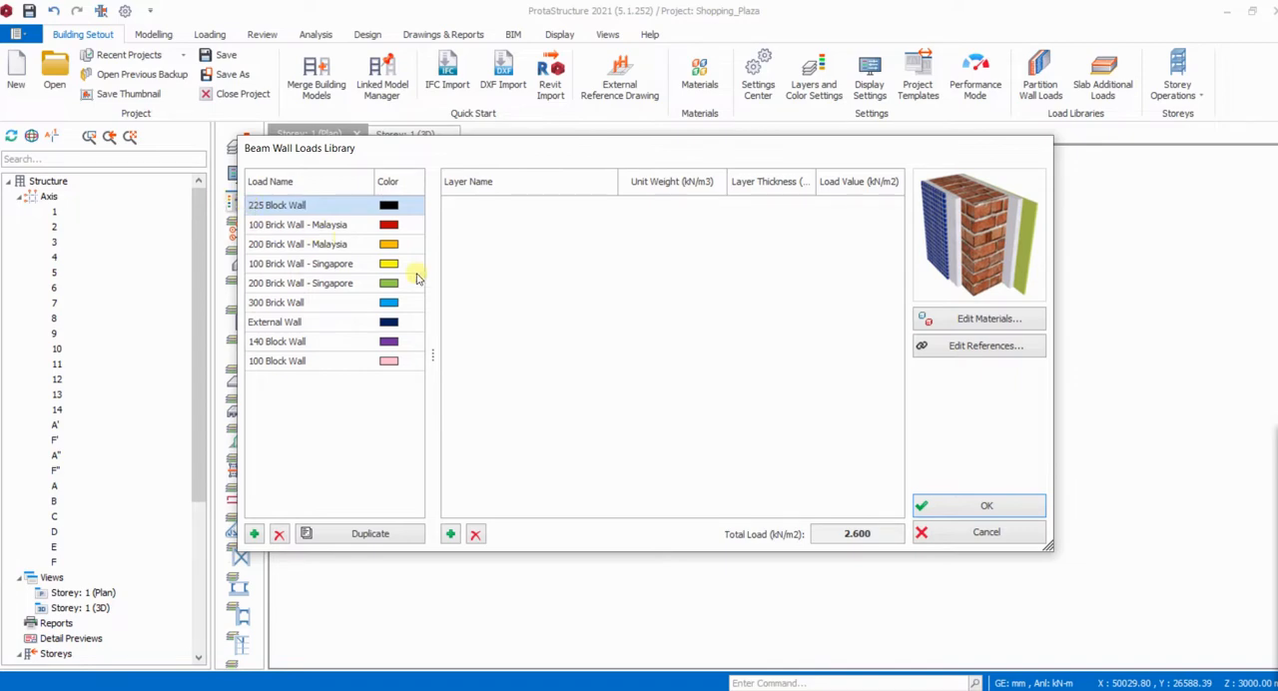
- Add an empty layer to the 225 Block Wall load and check which layer materials are available
{"action": "left_click", "coordinate": [524, 340]}
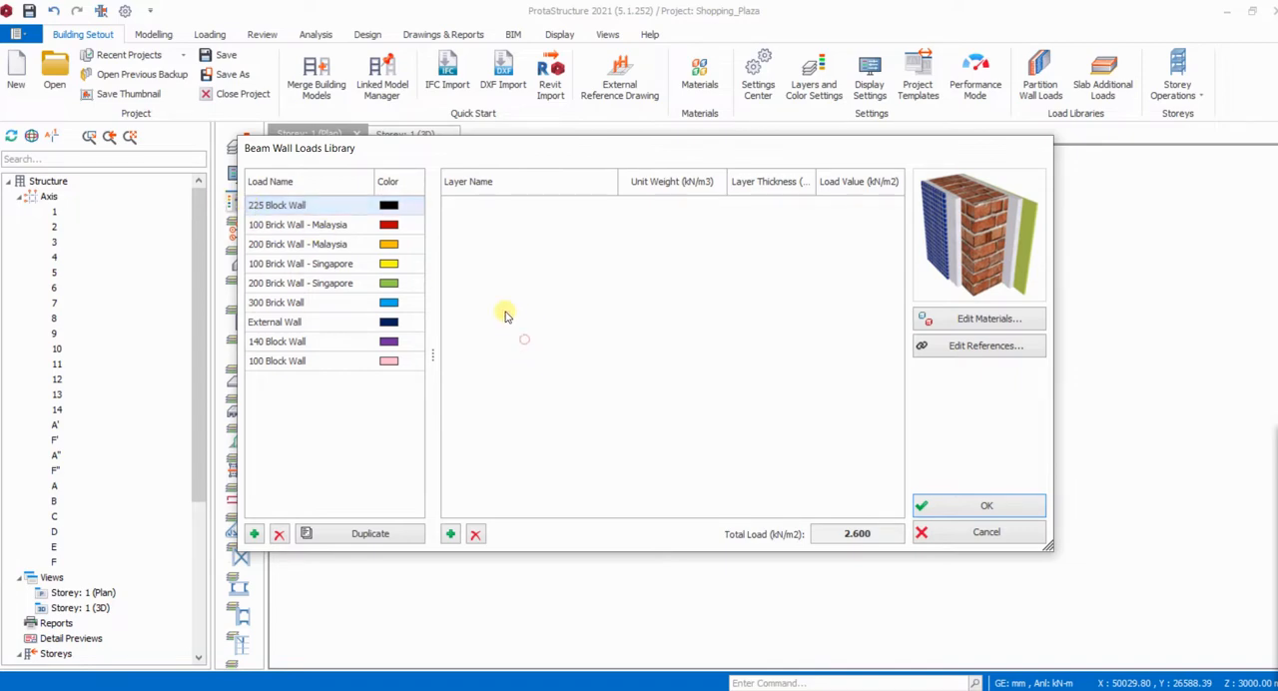
{"action": "left_click", "coordinate": [450, 534]}
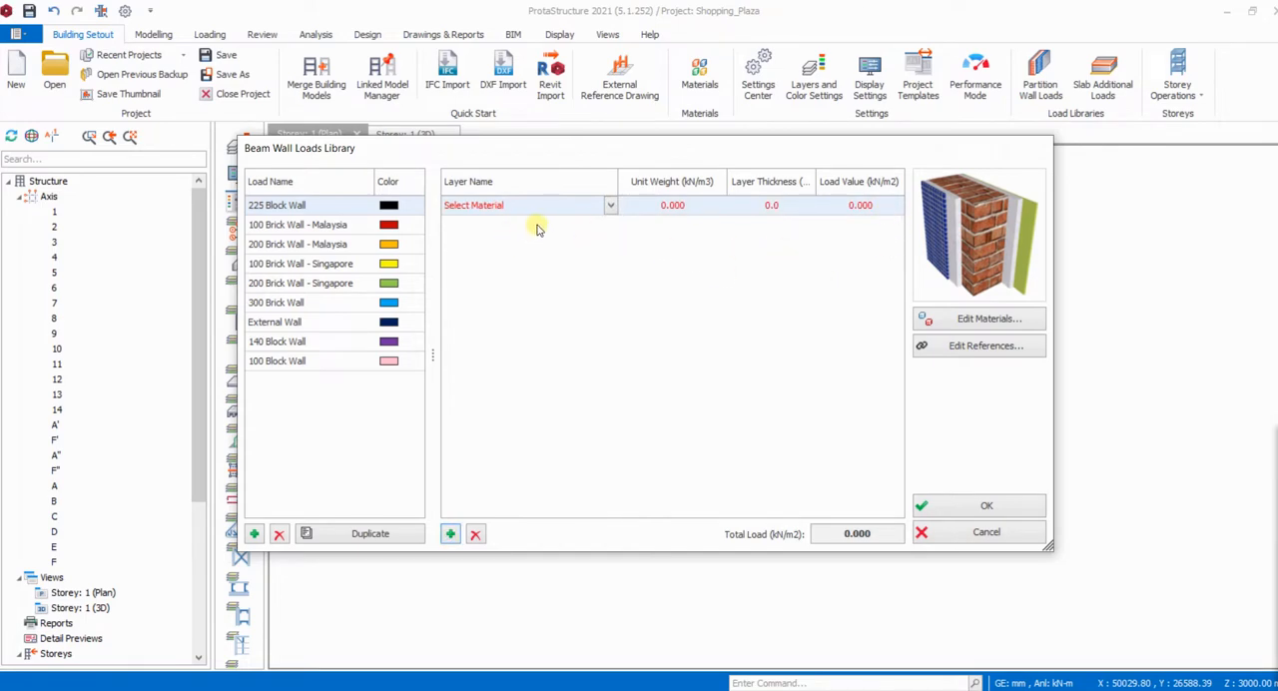
{"action": "left_click", "coordinate": [610, 205]}
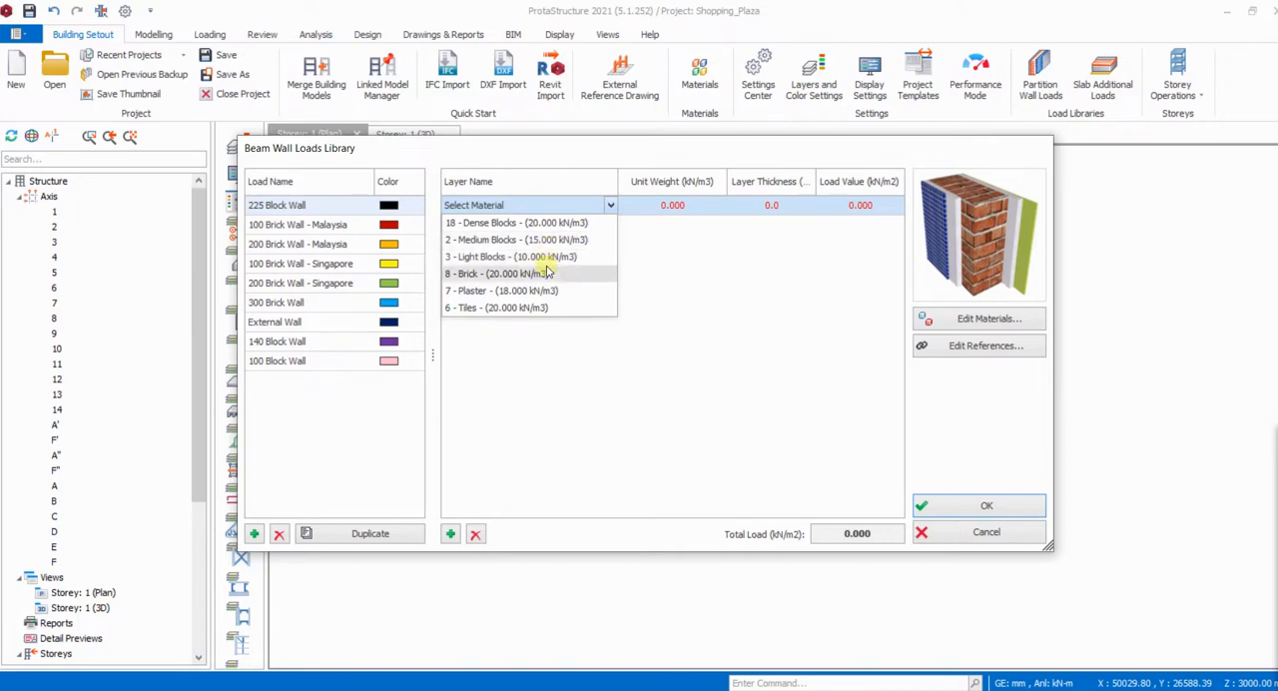
{"action": "left_click", "coordinate": [704, 329]}
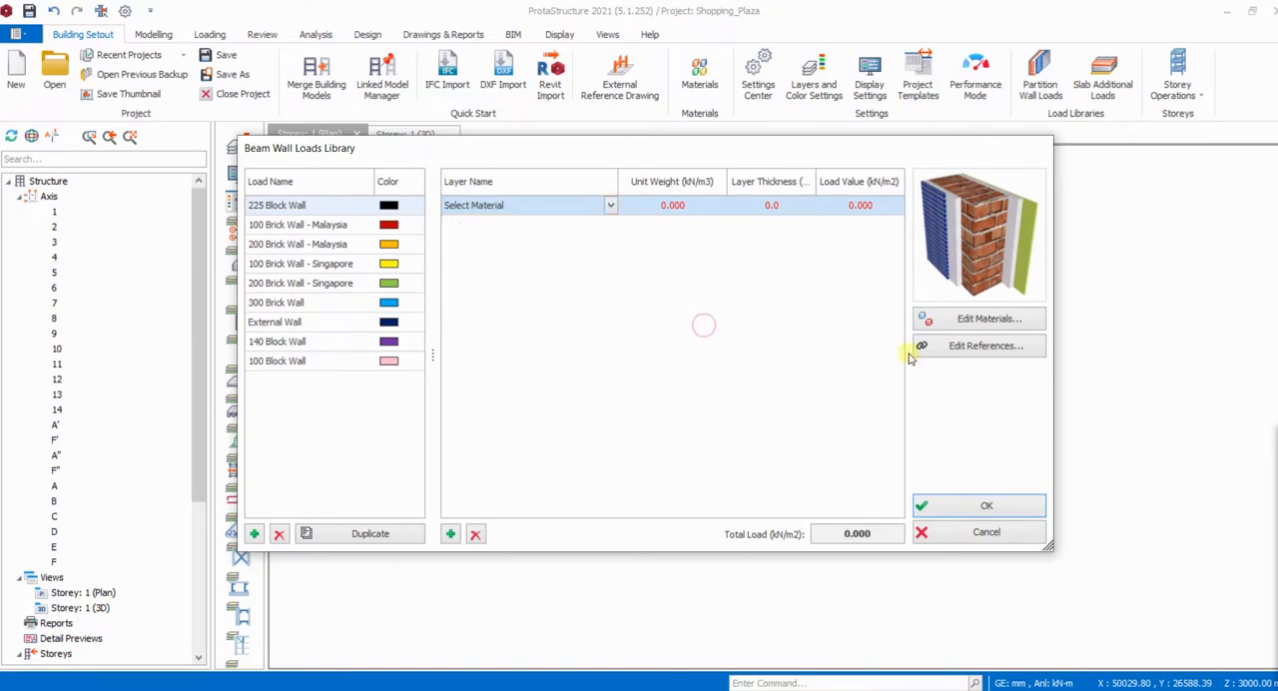
- Add a new material entry to the wall load material library and delete the duplicate blank entry
{"action": "left_click", "coordinate": [978, 322]}
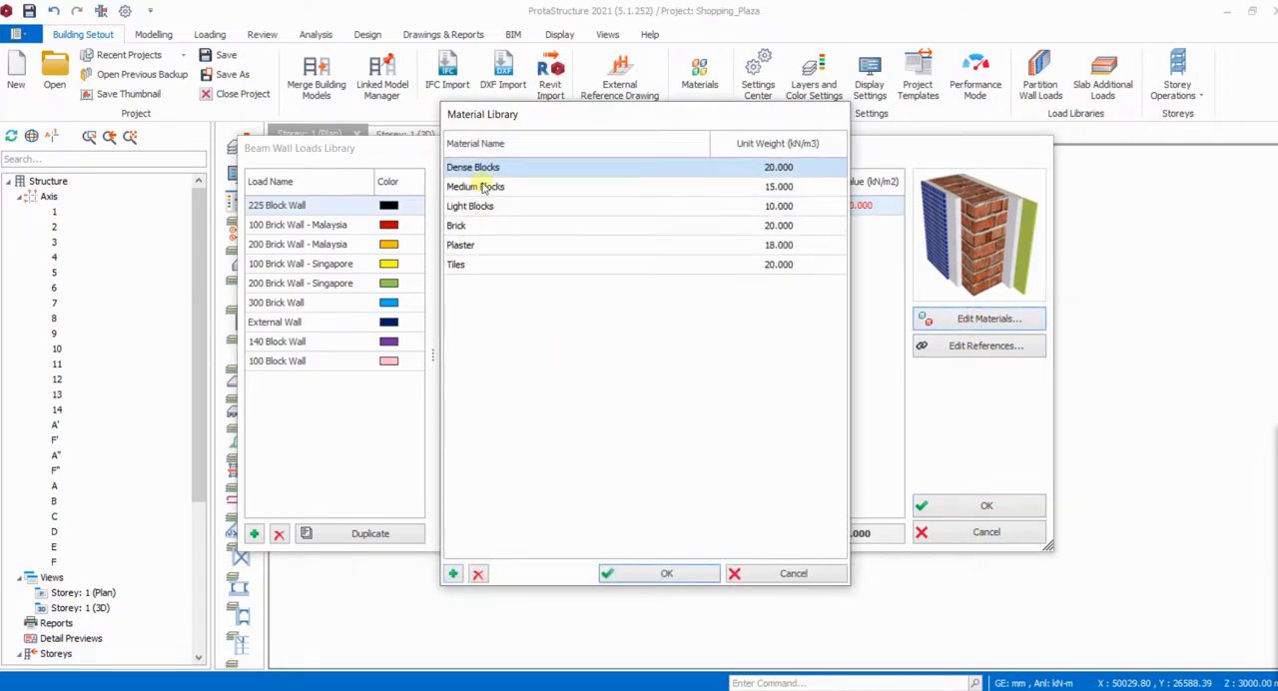
{"action": "left_click", "coordinate": [452, 574]}
{"action": "left_click", "coordinate": [452, 574]}
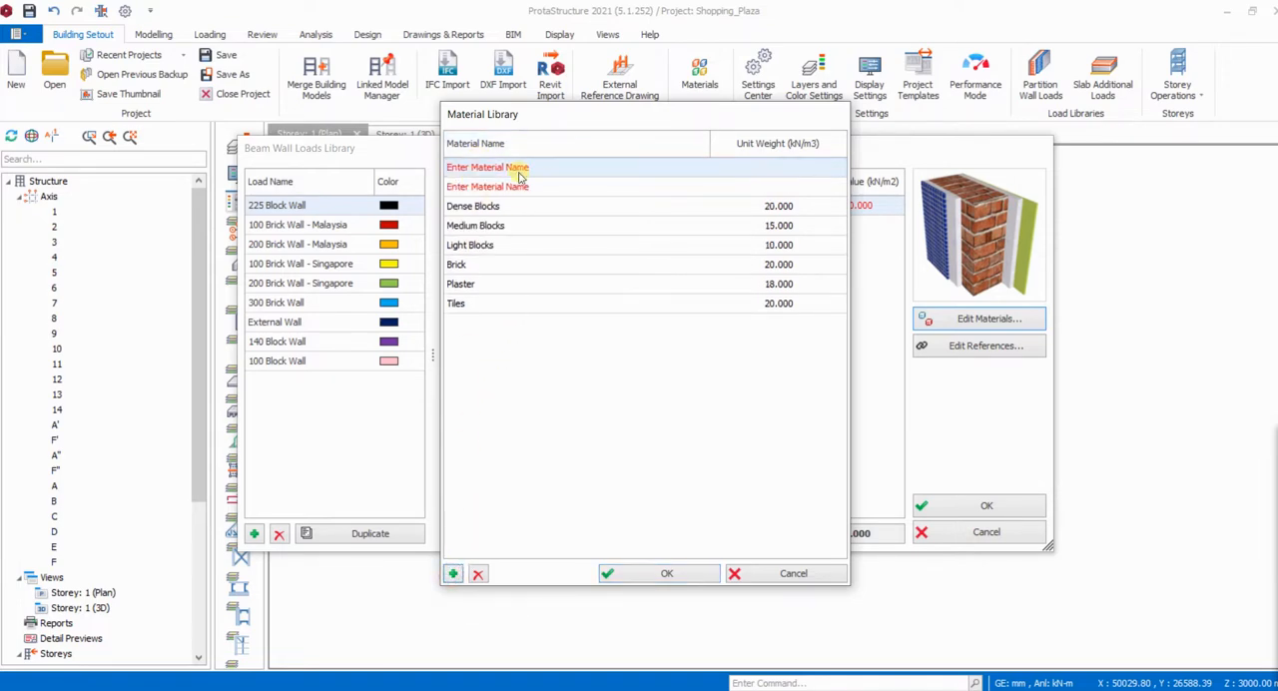
{"action": "left_click", "coordinate": [477, 574]}
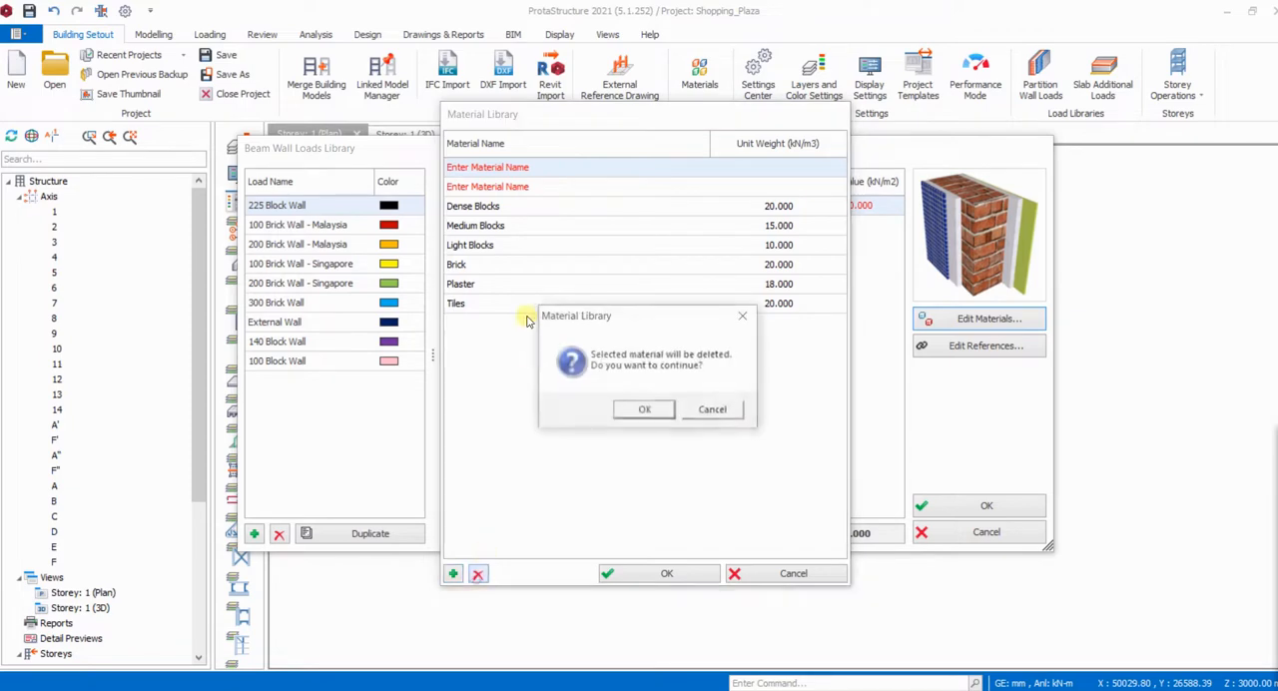
{"action": "left_click", "coordinate": [743, 316]}
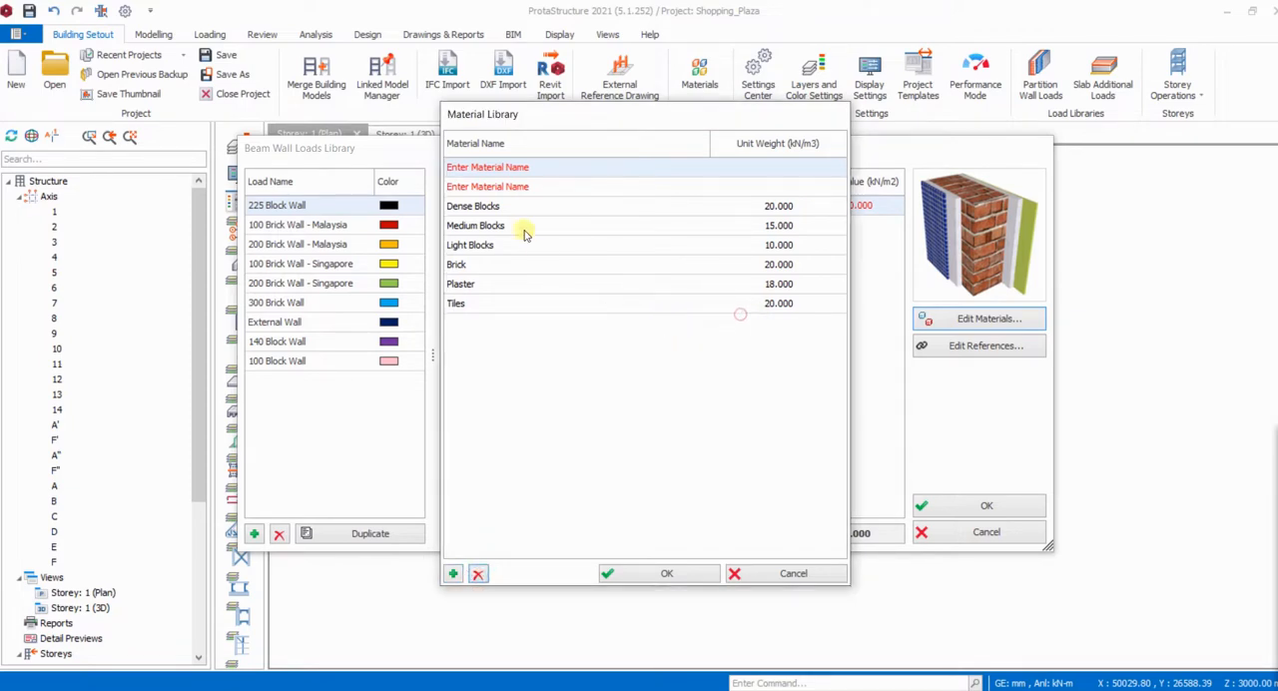
{"action": "left_click", "coordinate": [477, 574]}
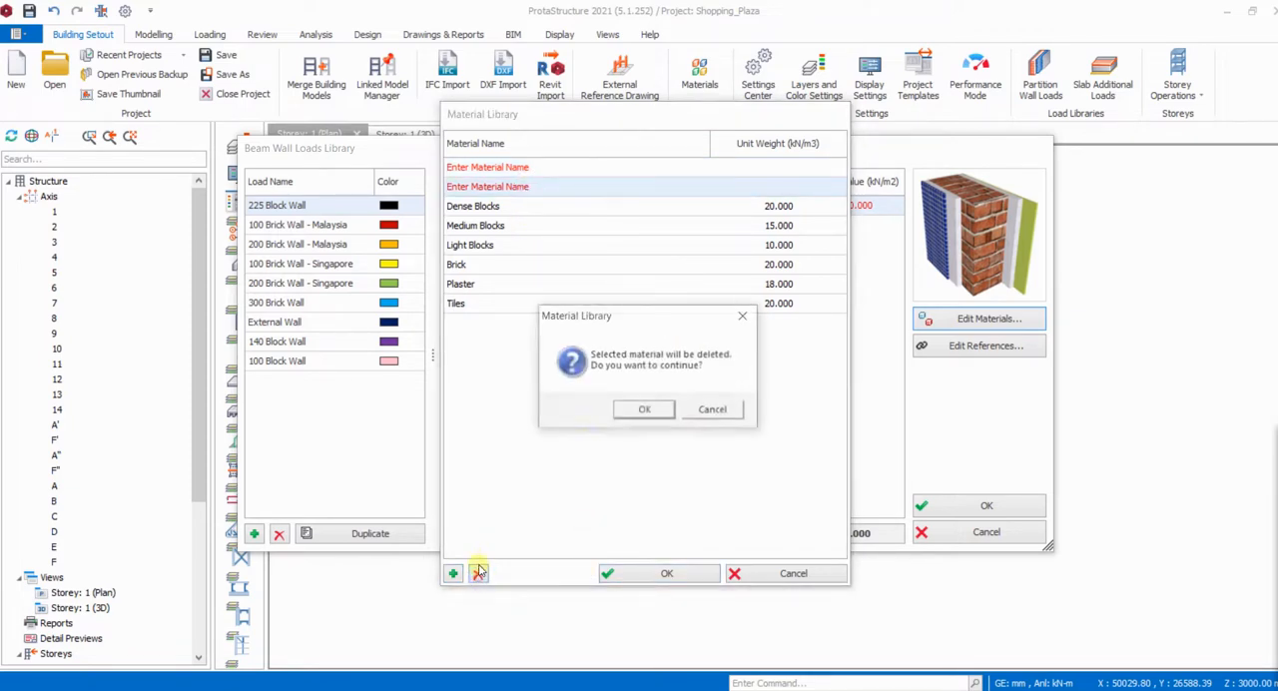
{"action": "left_click", "coordinate": [645, 410]}
- Name the new material Block, set its unit weight to 18 kN/m3 and accept the material library
{"action": "left_click", "coordinate": [502, 167]}
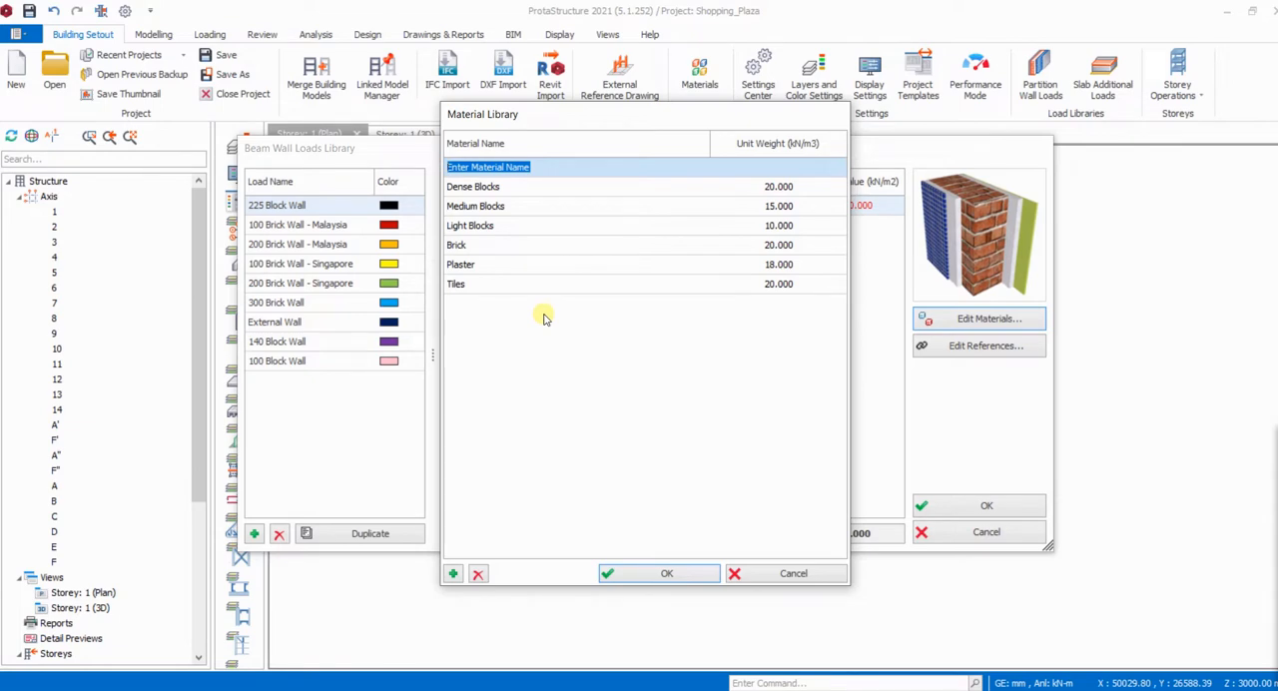
{"action": "type", "text": "Block"}
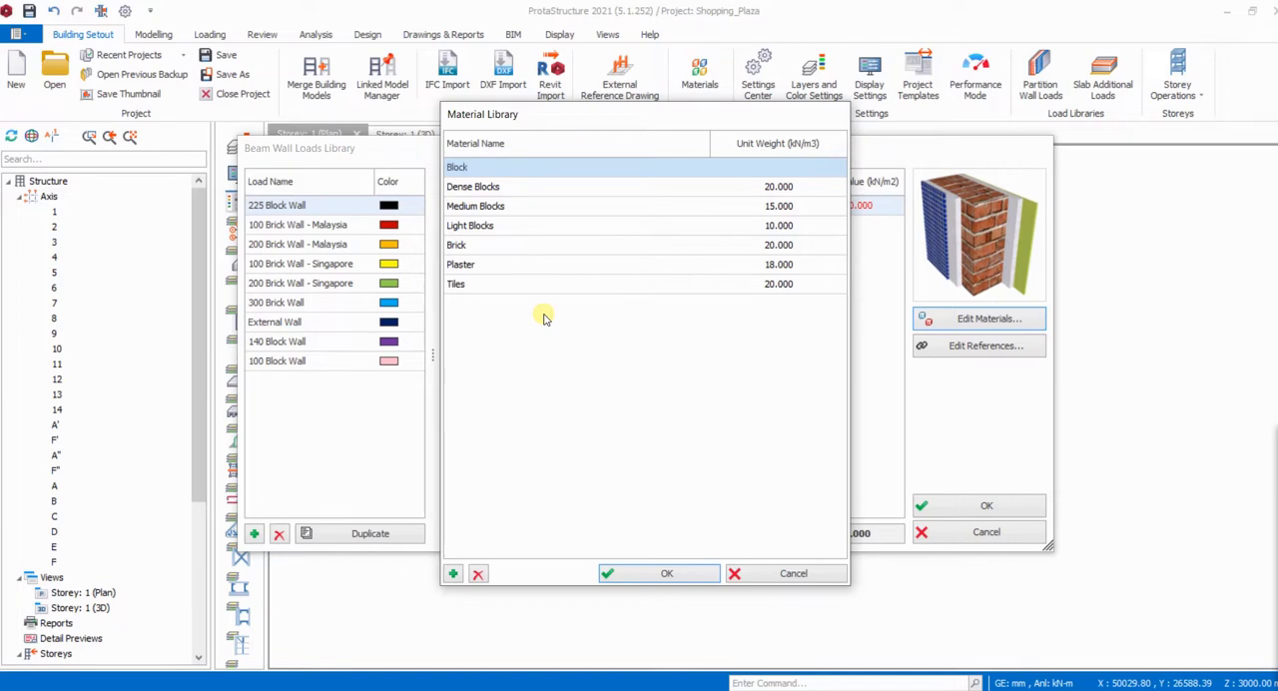
{"action": "left_click", "coordinate": [757, 167]}
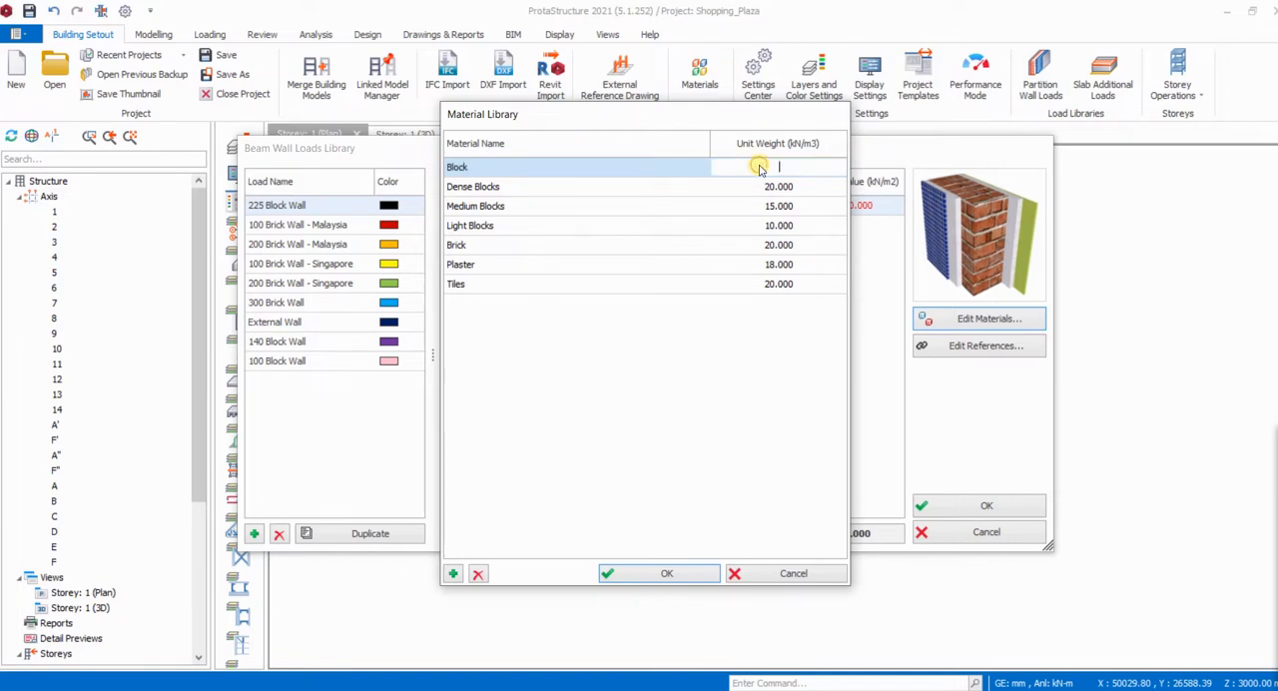
{"action": "type", "text": "18"}
{"action": "left_click", "coordinate": [665, 573]}
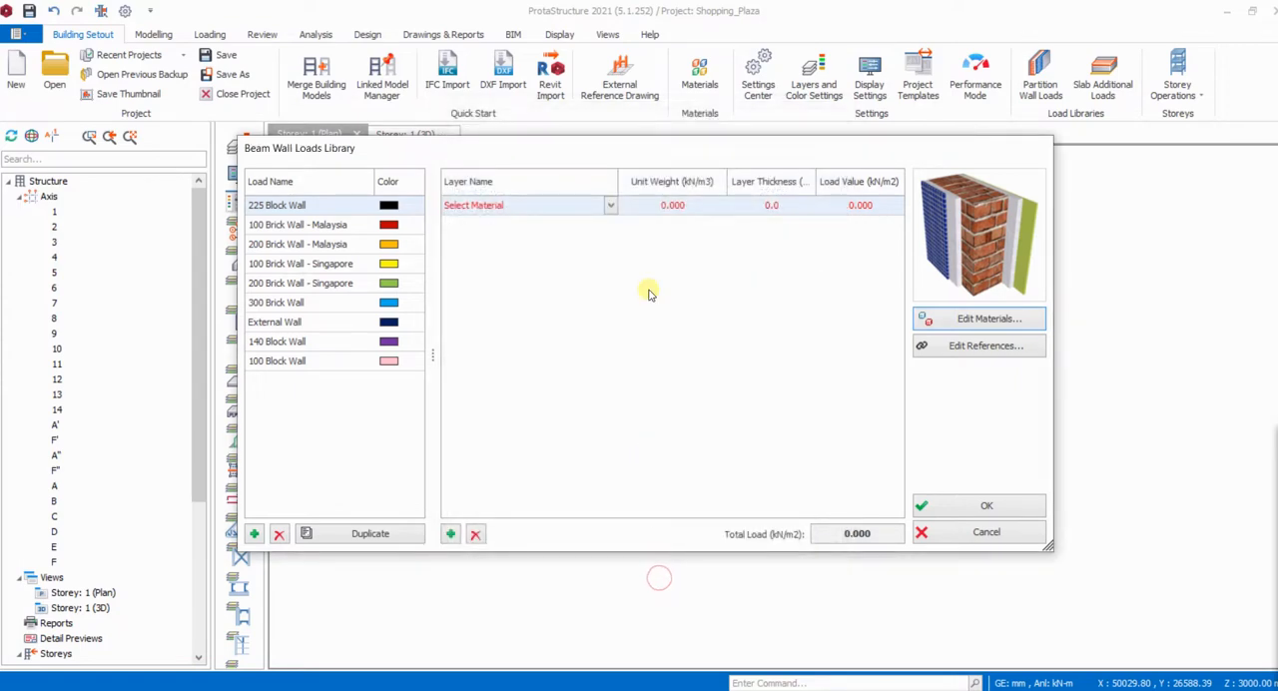
- Assign the Block material to the 225 Block Wall layer and set its thickness to 225 mm
{"action": "left_click", "coordinate": [610, 205]}
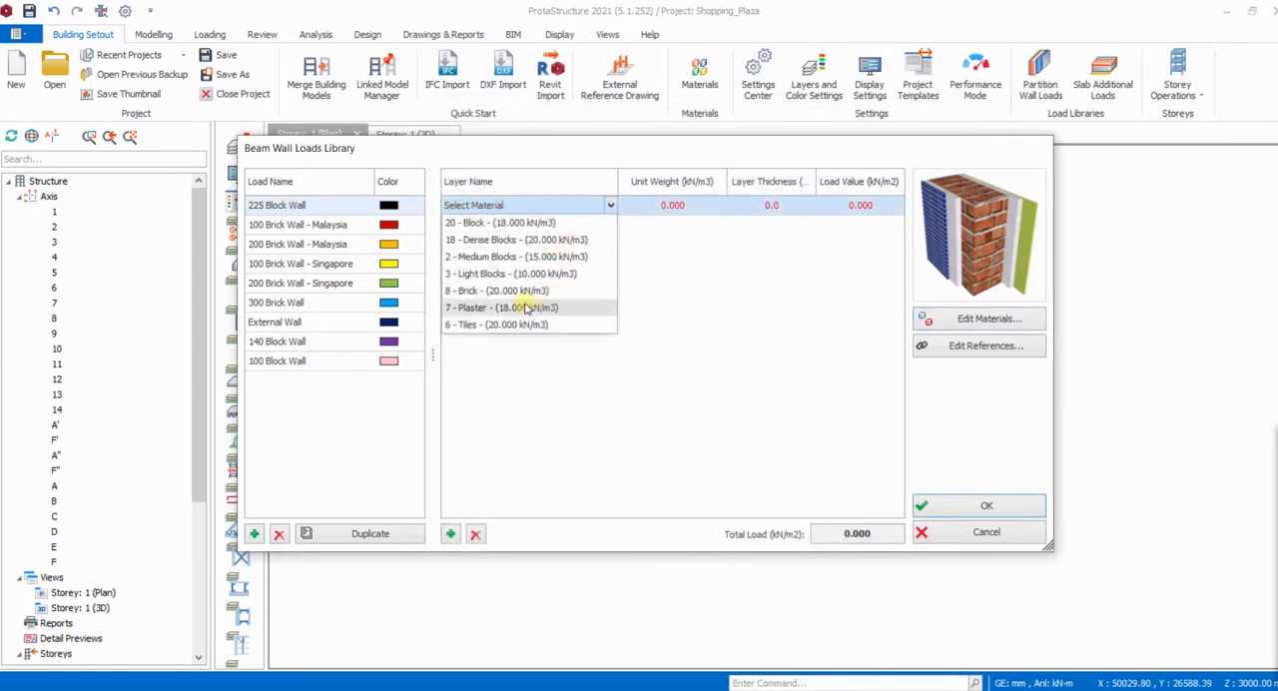
{"action": "left_click", "coordinate": [490, 222]}
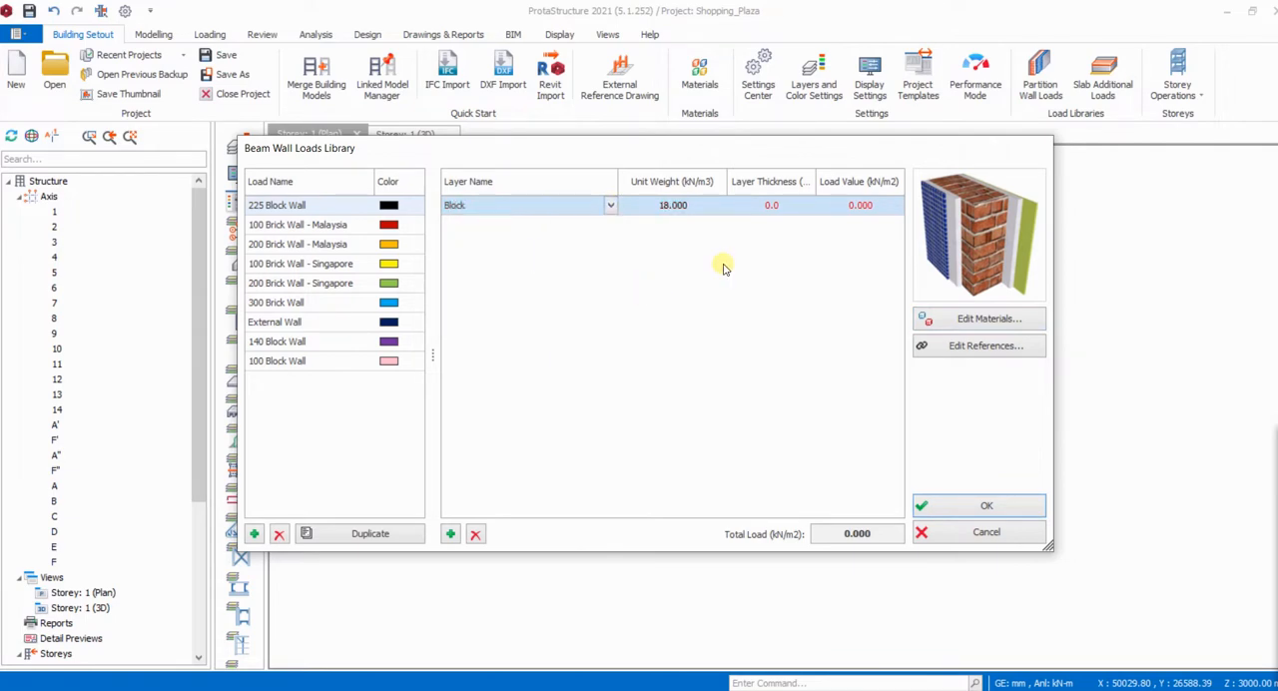
{"action": "left_click", "coordinate": [771, 205]}
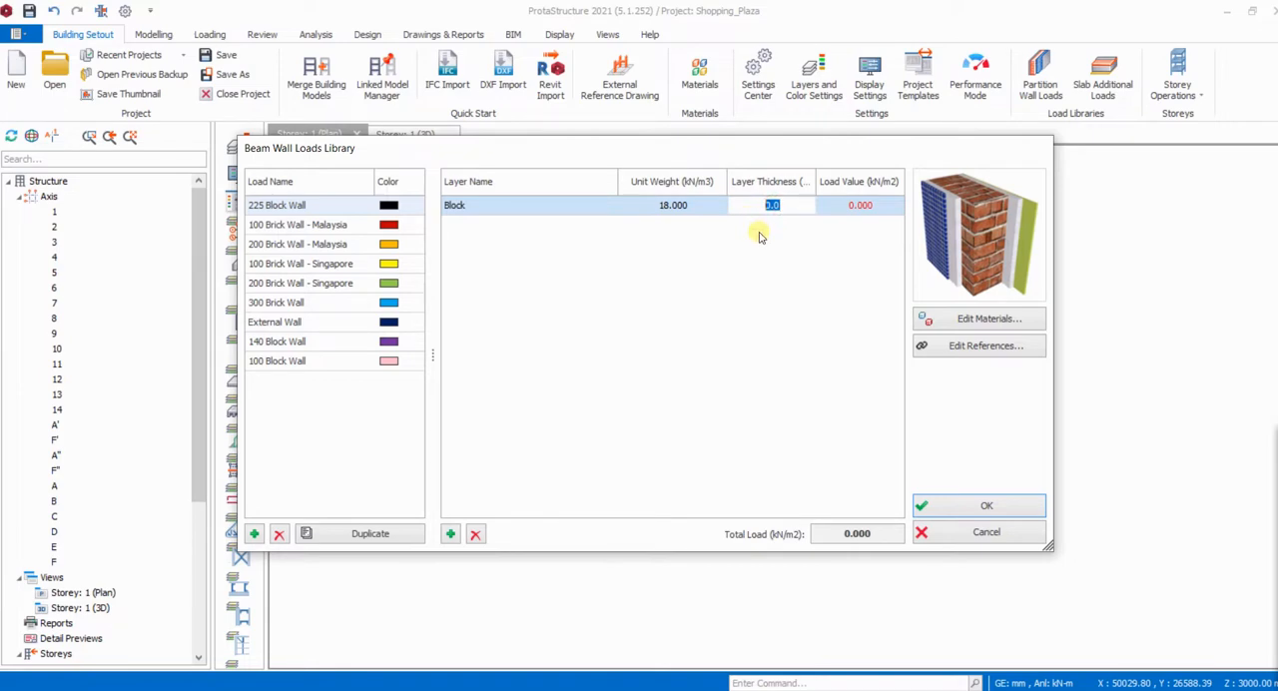
{"action": "type", "text": "225"}
{"action": "left_click", "coordinate": [875, 309]}
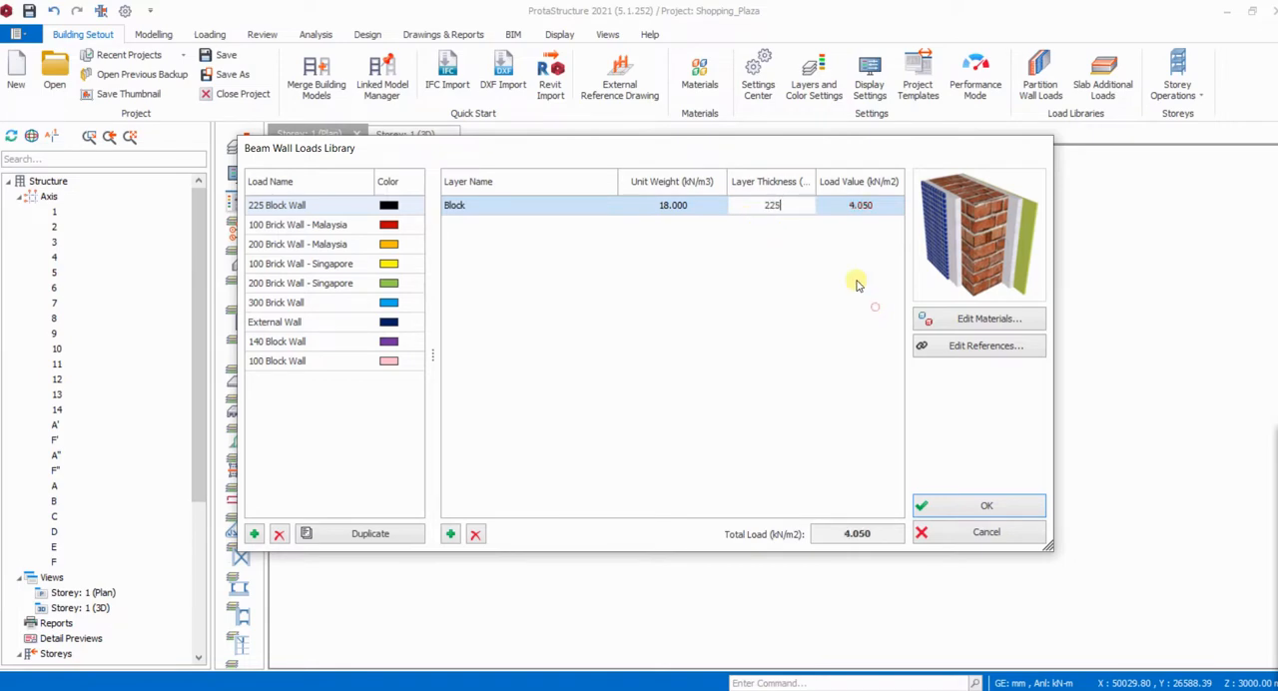
{"action": "left_click", "coordinate": [875, 306]}
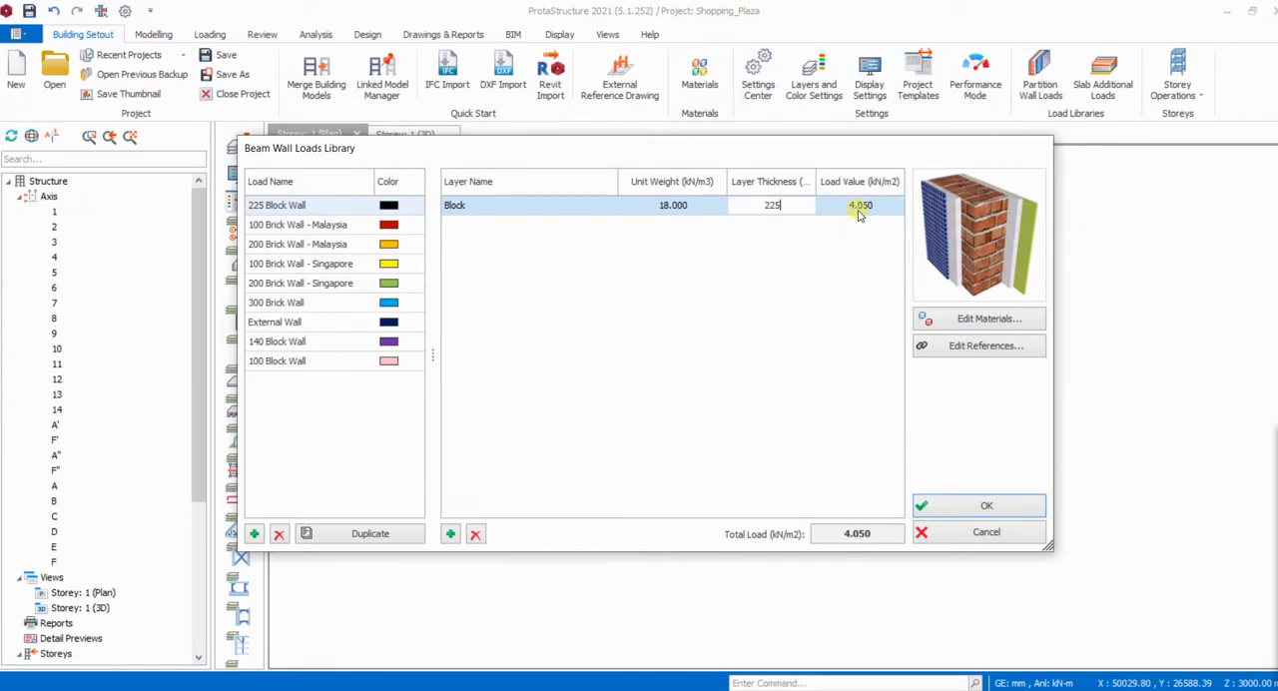
- Change the material of the 225 Block Wall layer to Medium Blocks
{"action": "left_click", "coordinate": [600, 208]}
{"action": "left_click", "coordinate": [611, 210]}
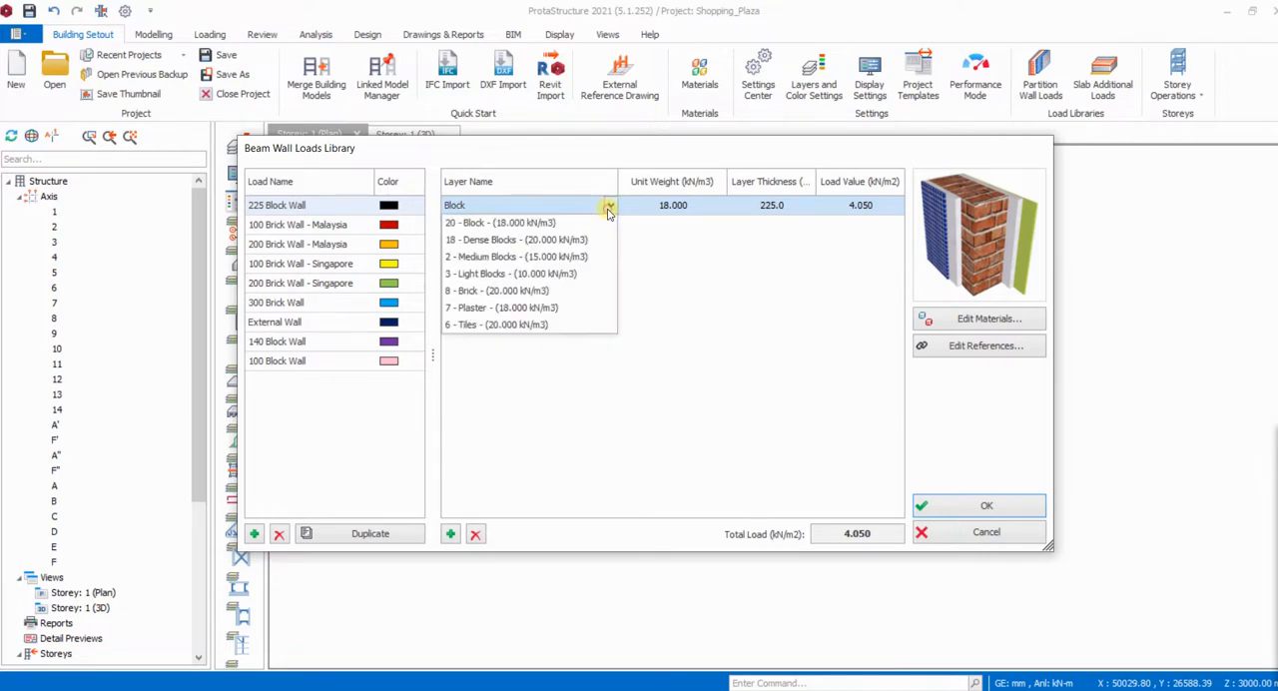
{"action": "left_click", "coordinate": [557, 261]}
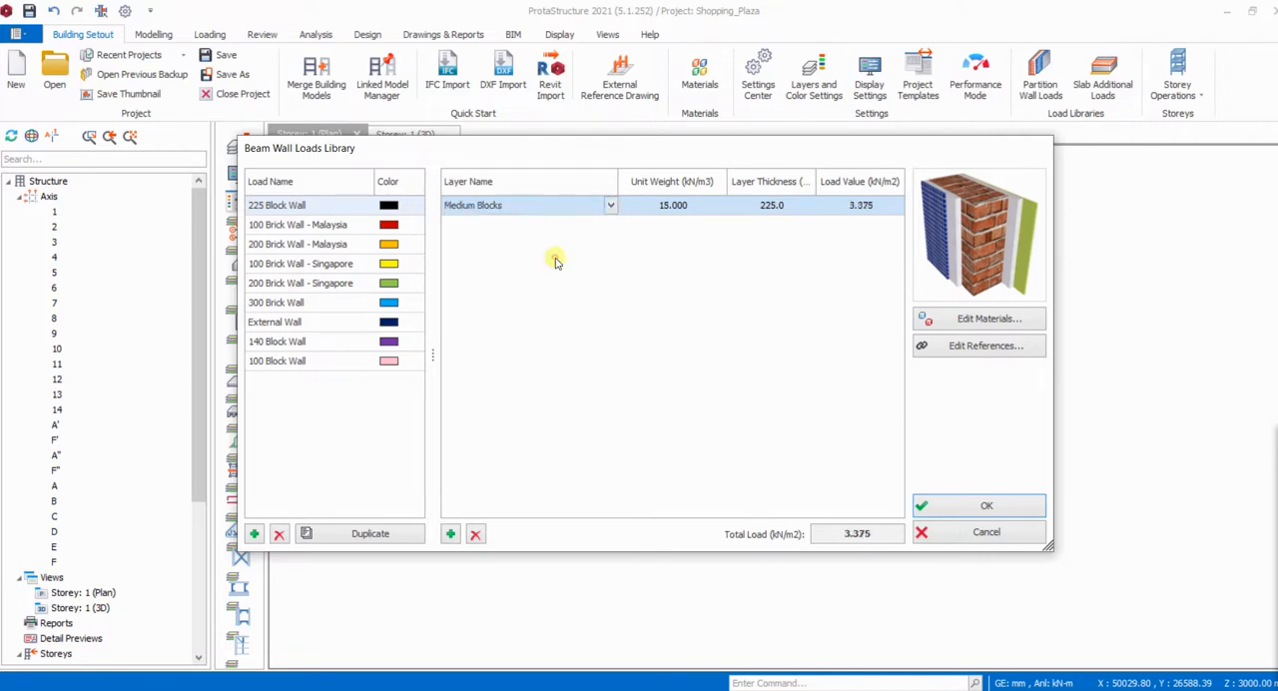
{"action": "left_click", "coordinate": [821, 228]}
- Add a 60 mm thick Plaster layer to the 225 Block Wall load and accept the wall loads library
{"action": "left_click", "coordinate": [450, 534]}
{"action": "left_click", "coordinate": [609, 224]}
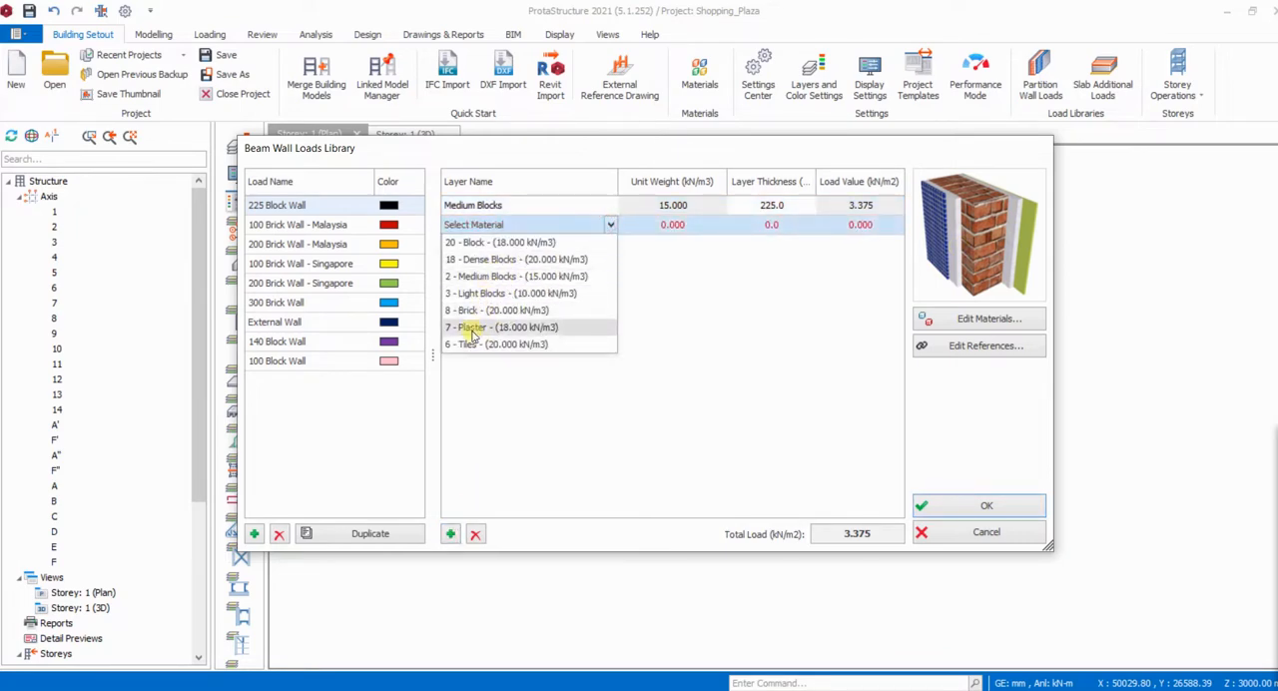
{"action": "left_click", "coordinate": [520, 329]}
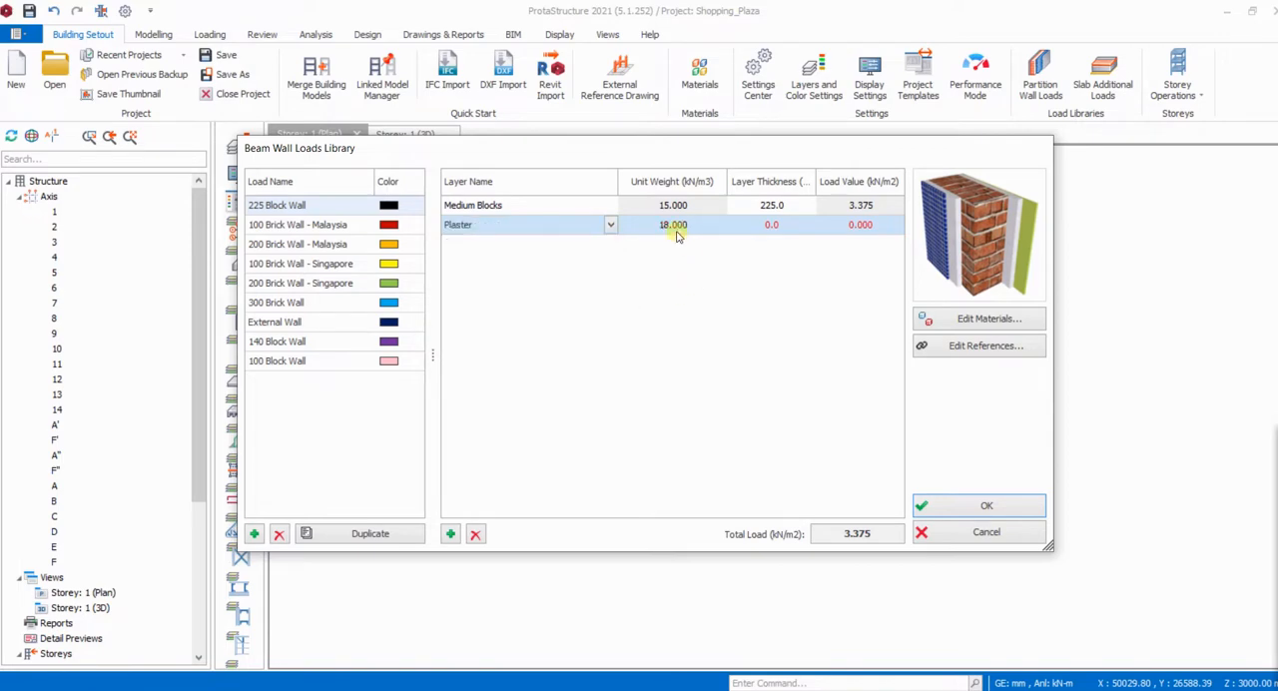
{"action": "left_click", "coordinate": [756, 229]}
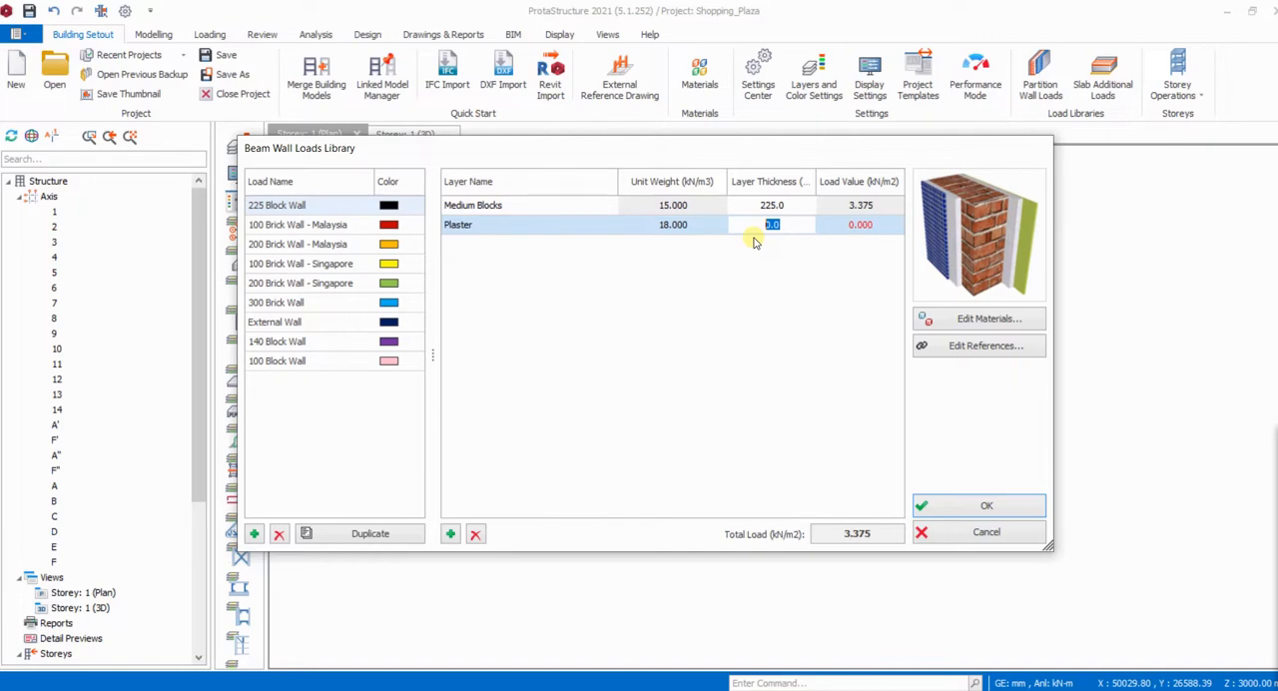
{"action": "type", "text": "60"}
{"action": "left_click", "coordinate": [810, 286]}
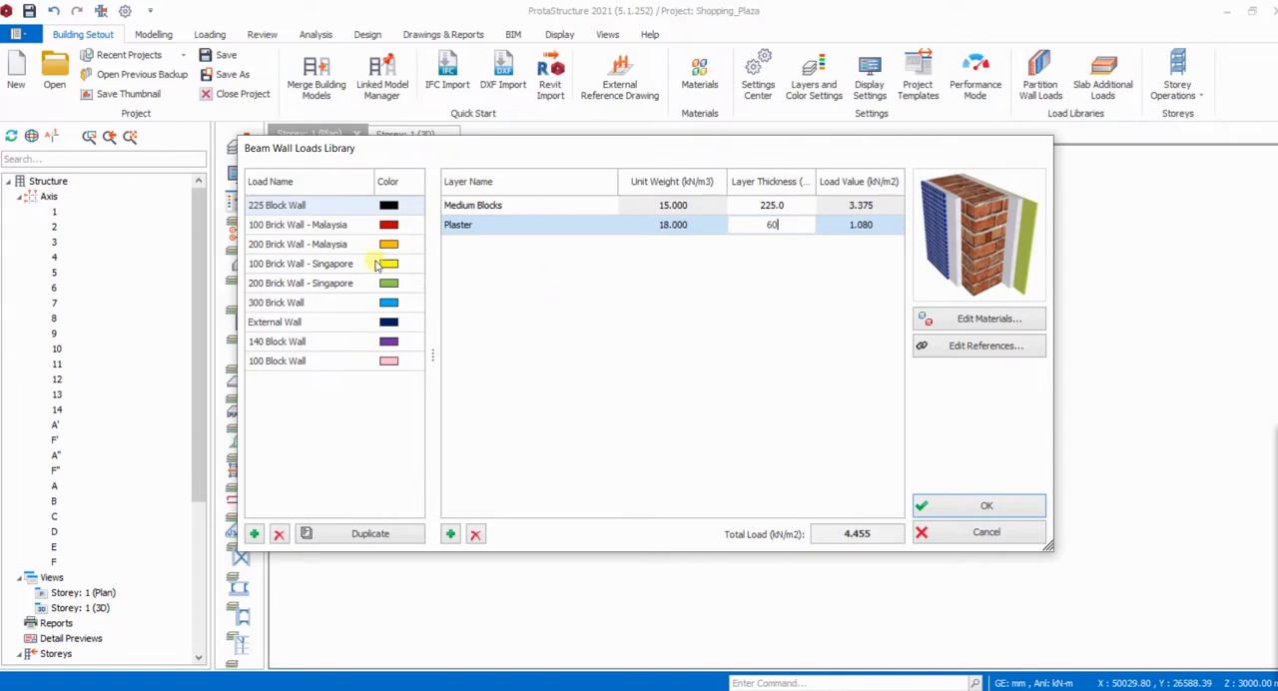
{"action": "left_click", "coordinate": [988, 509]}
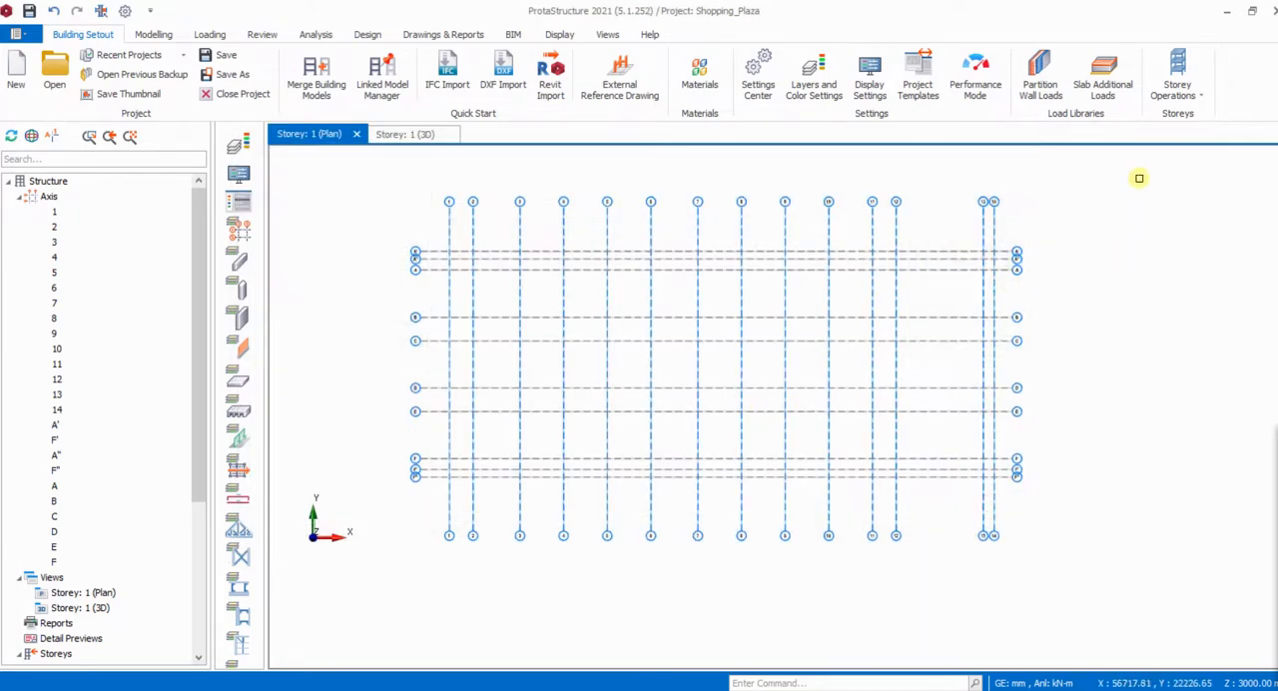
- Add a new load named Additional Load to the slab additional load library
{"action": "left_click", "coordinate": [1106, 76]}
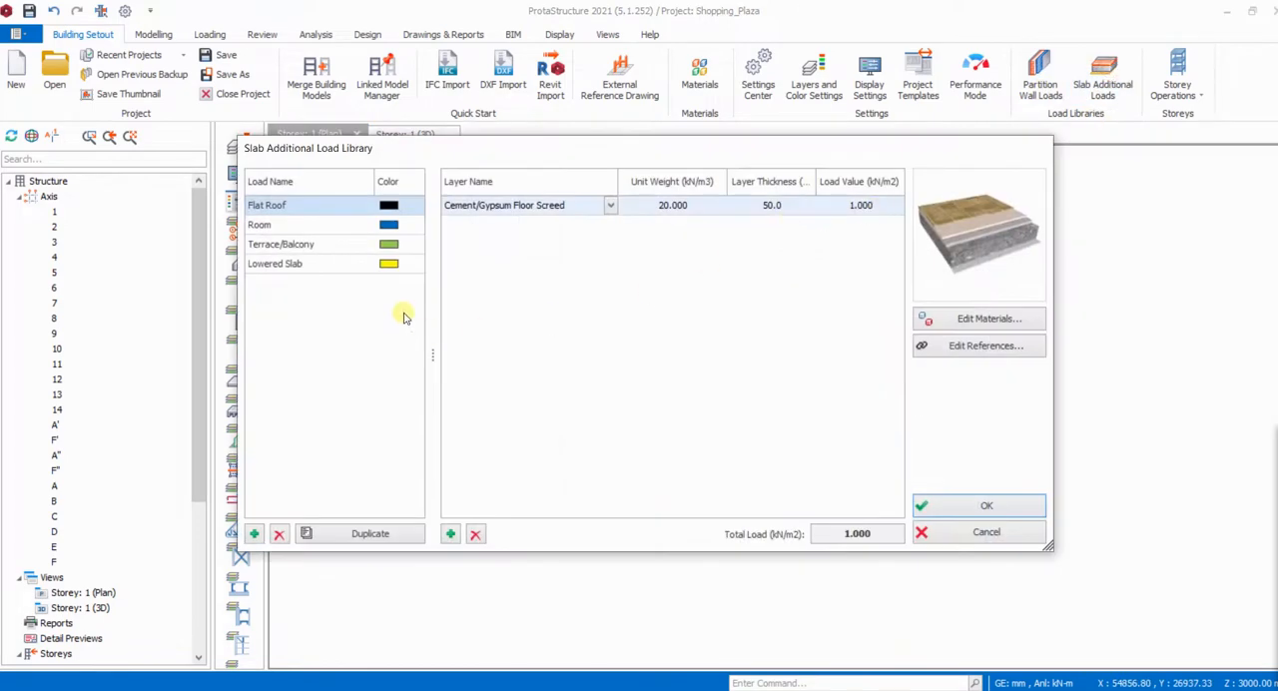
{"action": "left_click", "coordinate": [255, 535]}
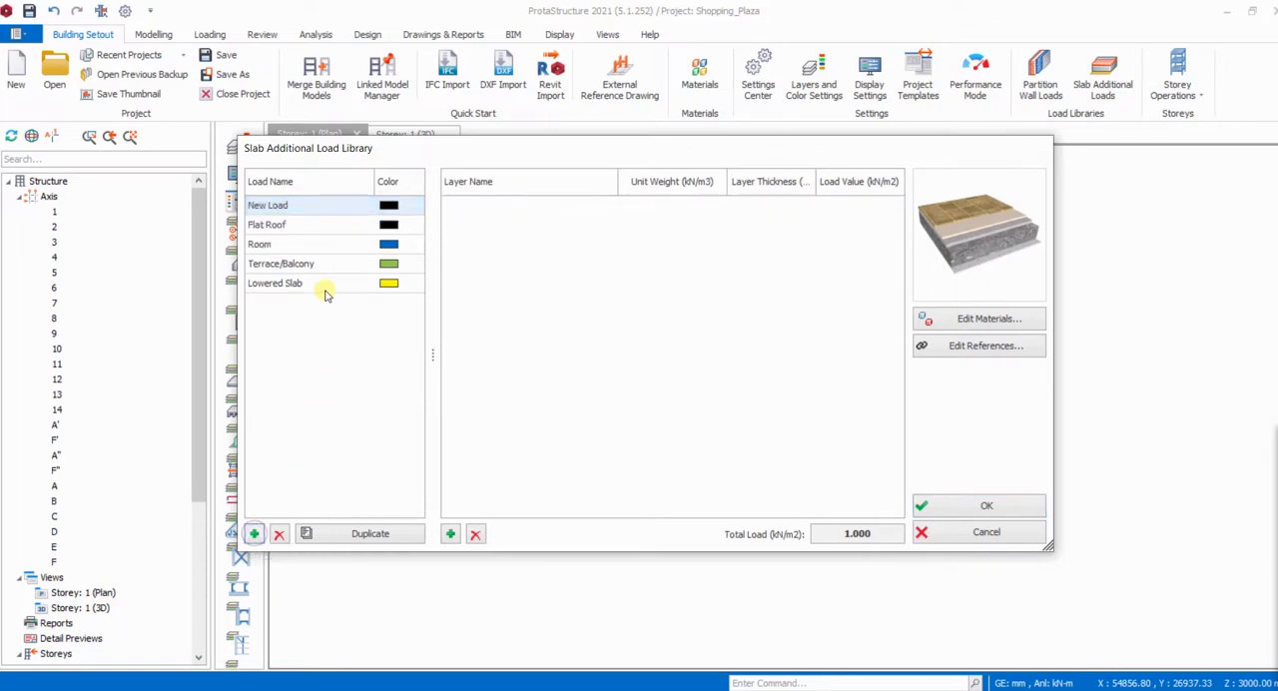
{"action": "left_click", "coordinate": [279, 206]}
{"action": "left_click", "coordinate": [281, 205]}
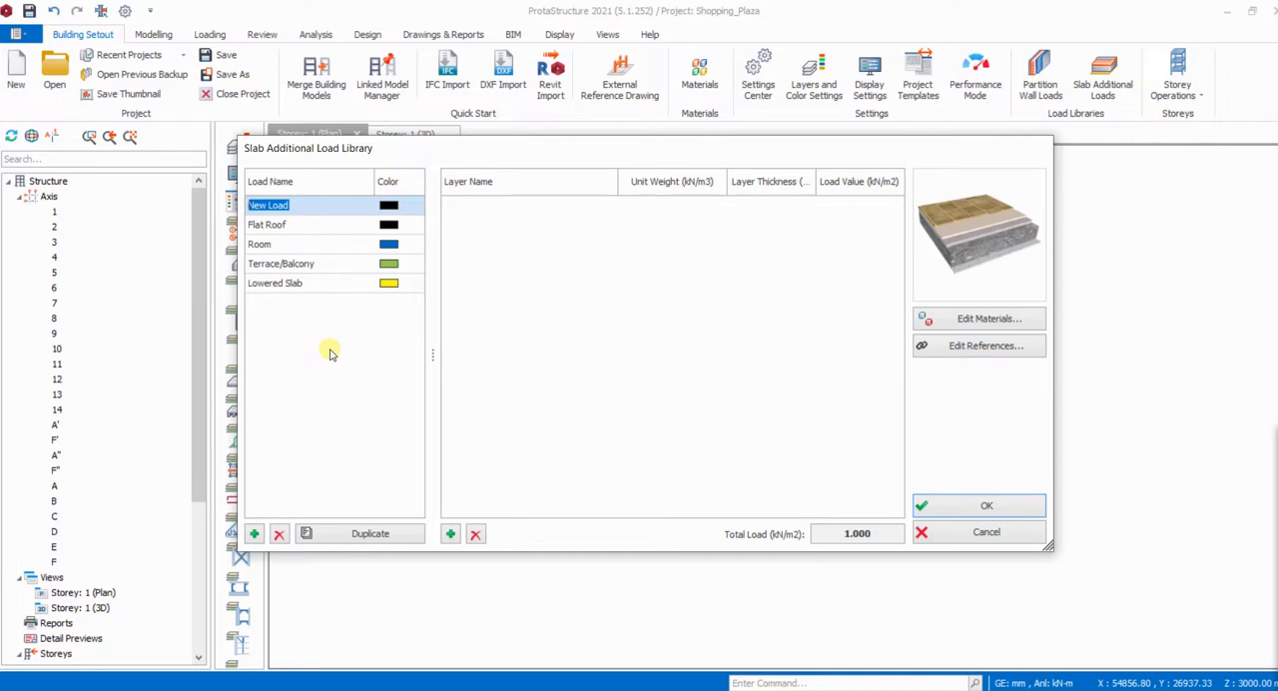
{"action": "type", "text": "Additional"}
{"action": "left_click", "coordinate": [468, 345]}
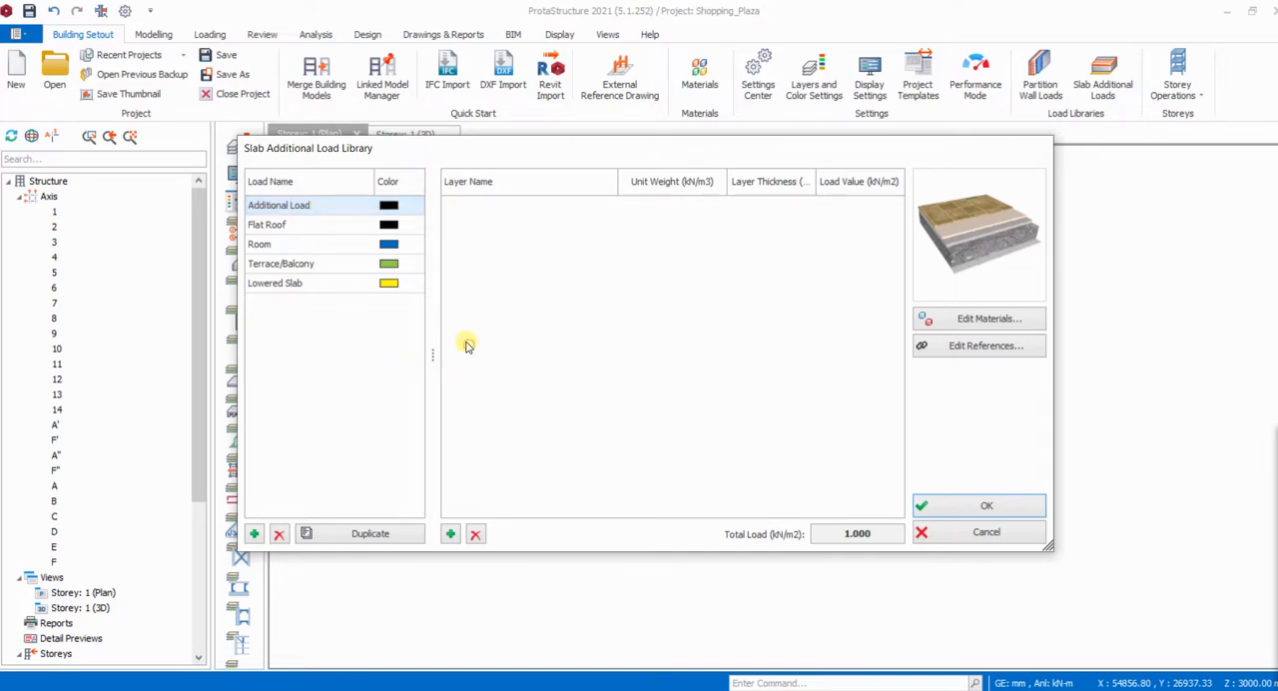
- Add a layer to the Additional Load, look through the available materials and assign Cement Grout (>= 2.5 MPa)
{"action": "left_click", "coordinate": [450, 533]}
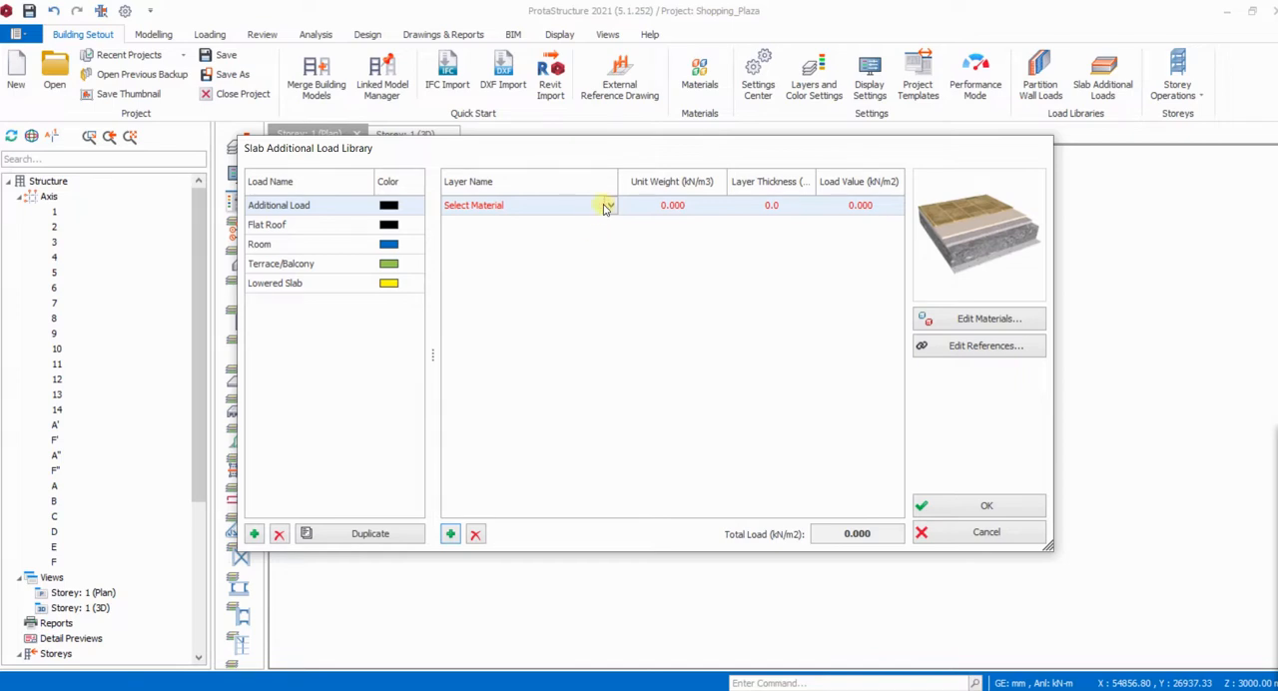
{"action": "left_click", "coordinate": [609, 204]}
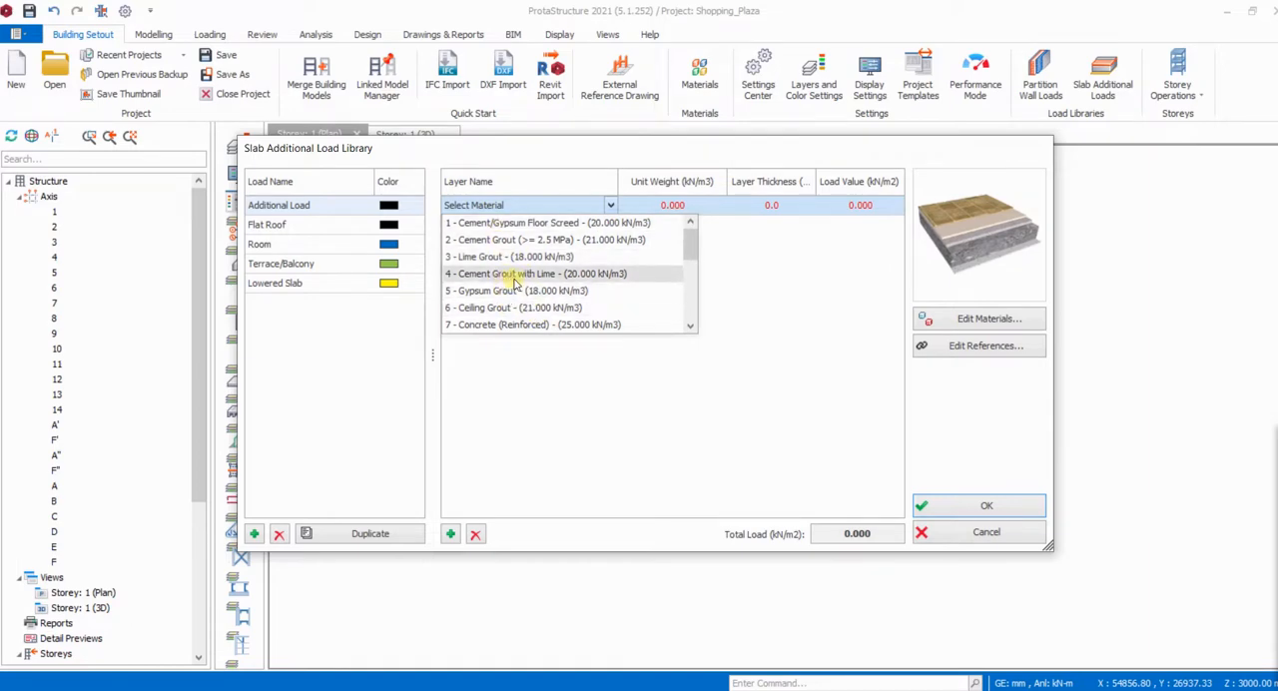
{"action": "scroll", "coordinate": [511, 284], "scroll_direction": "down", "scroll_amount": 4}
{"action": "scroll", "coordinate": [506, 283], "scroll_direction": "up", "scroll_amount": 2}
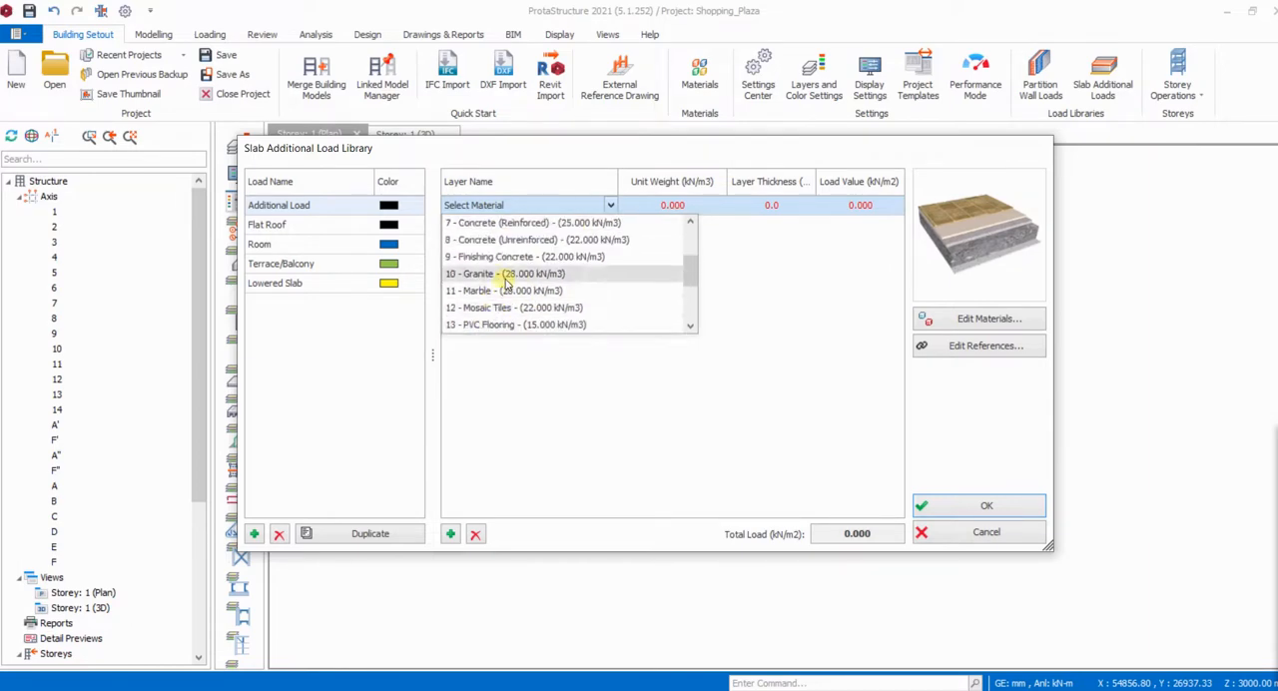
{"action": "scroll", "coordinate": [506, 285], "scroll_direction": "down", "scroll_amount": 3}
{"action": "scroll", "coordinate": [509, 331], "scroll_direction": "up", "scroll_amount": 1}
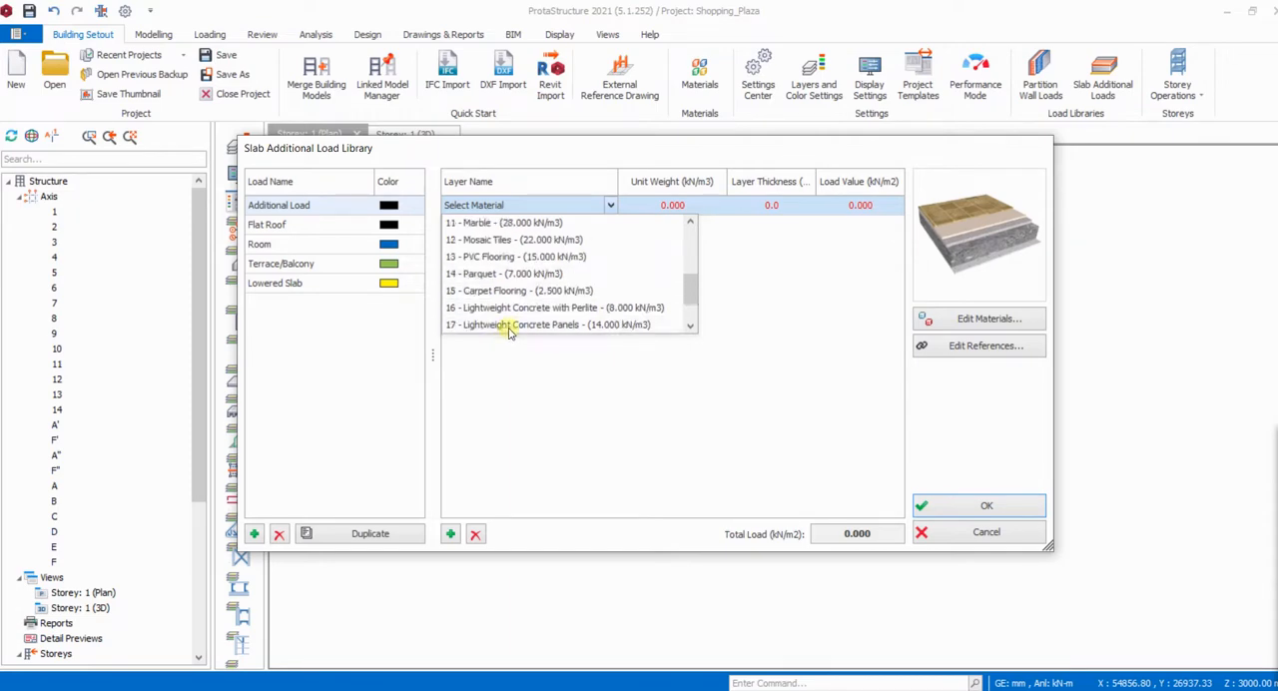
{"action": "scroll", "coordinate": [505, 320], "scroll_direction": "up", "scroll_amount": 1}
{"action": "scroll", "coordinate": [490, 259], "scroll_direction": "up", "scroll_amount": 3}
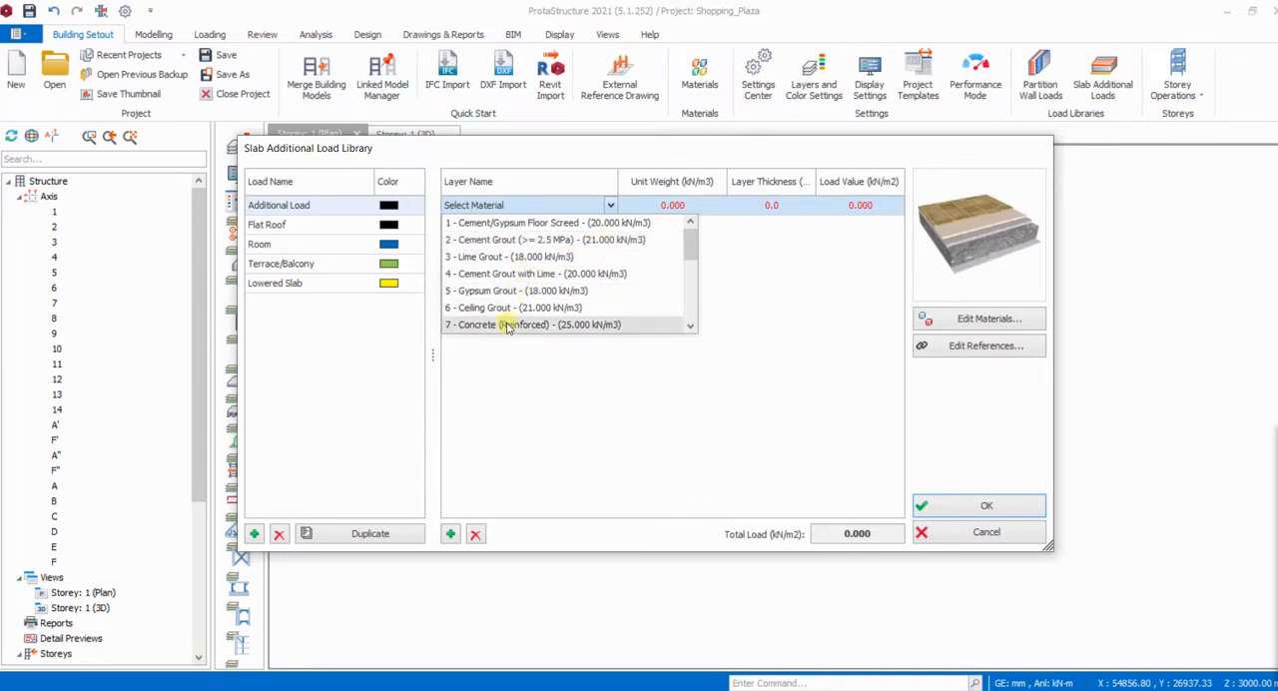
{"action": "scroll", "coordinate": [540, 283], "scroll_direction": "down", "scroll_amount": 1}
{"action": "scroll", "coordinate": [540, 283], "scroll_direction": "down", "scroll_amount": 1}
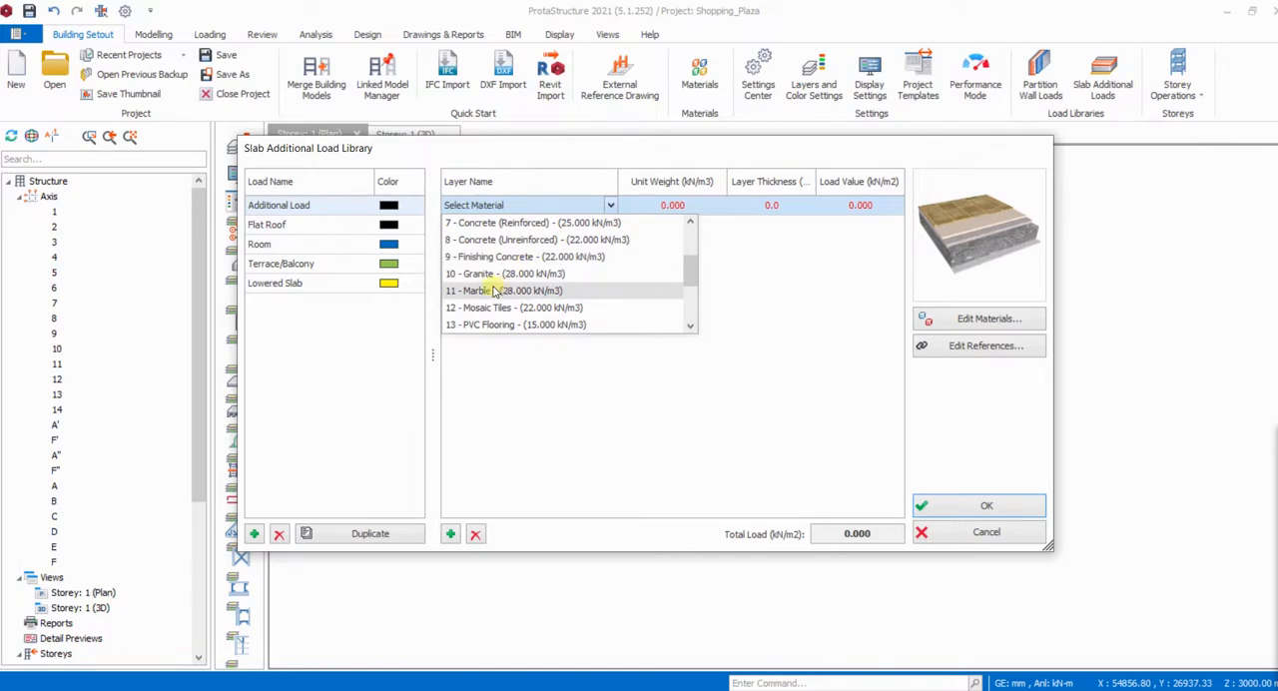
{"action": "scroll", "coordinate": [505, 299], "scroll_direction": "down", "scroll_amount": 2}
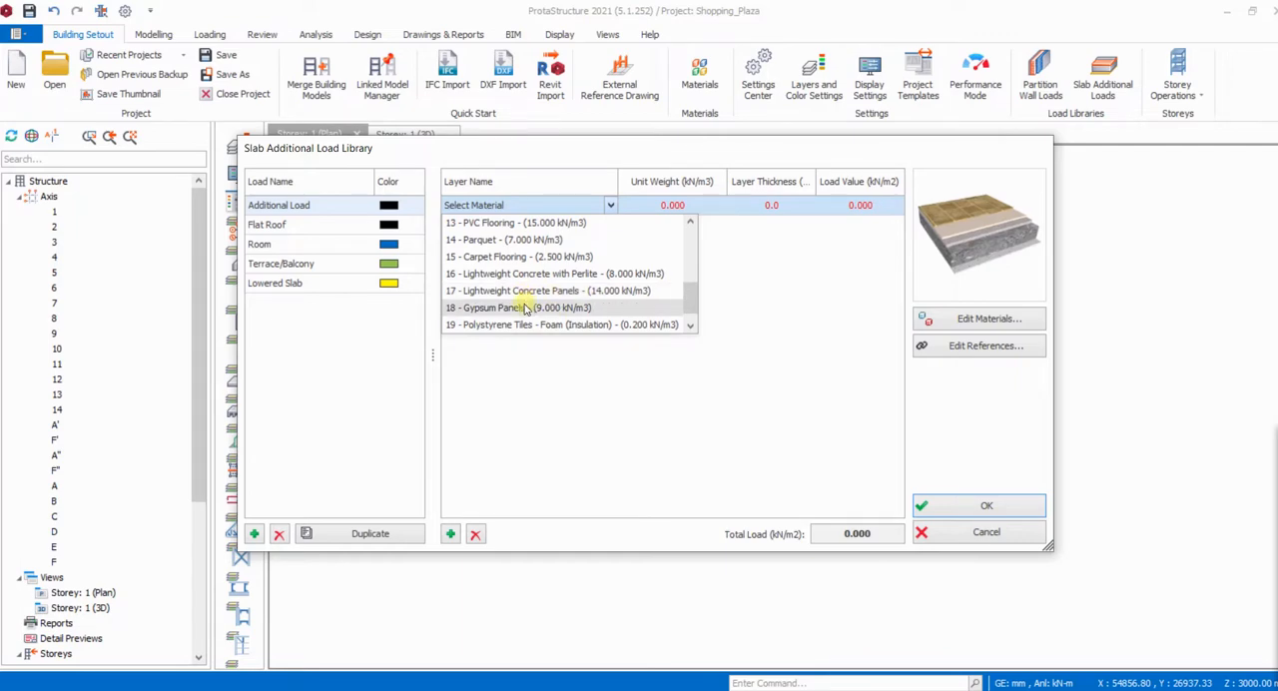
{"action": "scroll", "coordinate": [526, 310], "scroll_direction": "down", "scroll_amount": 1}
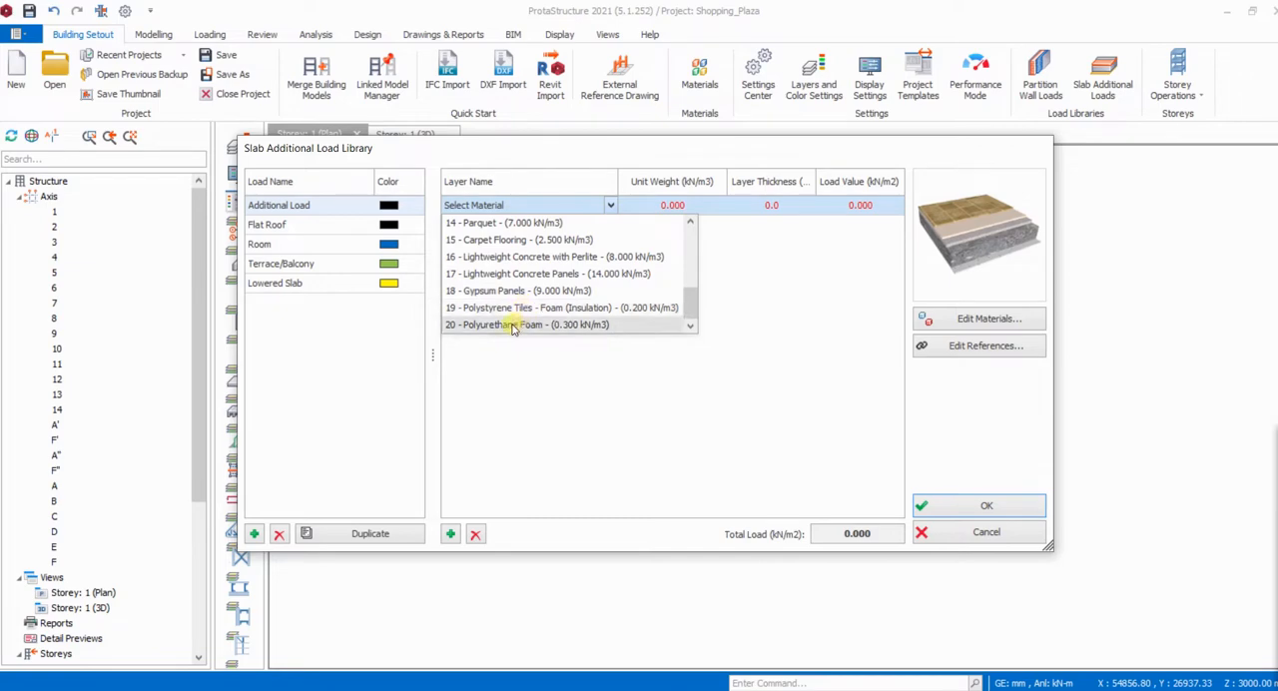
{"action": "scroll", "coordinate": [506, 317], "scroll_direction": "up", "scroll_amount": 2}
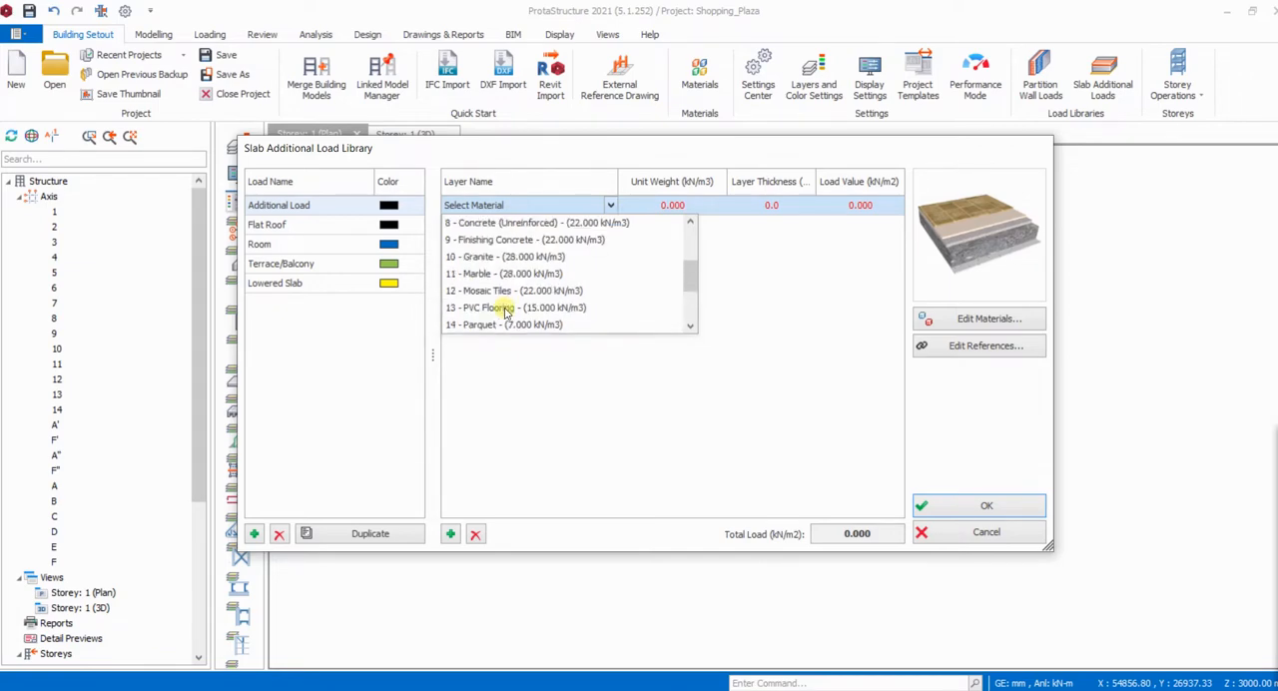
{"action": "scroll", "coordinate": [505, 313], "scroll_direction": "up", "scroll_amount": 2}
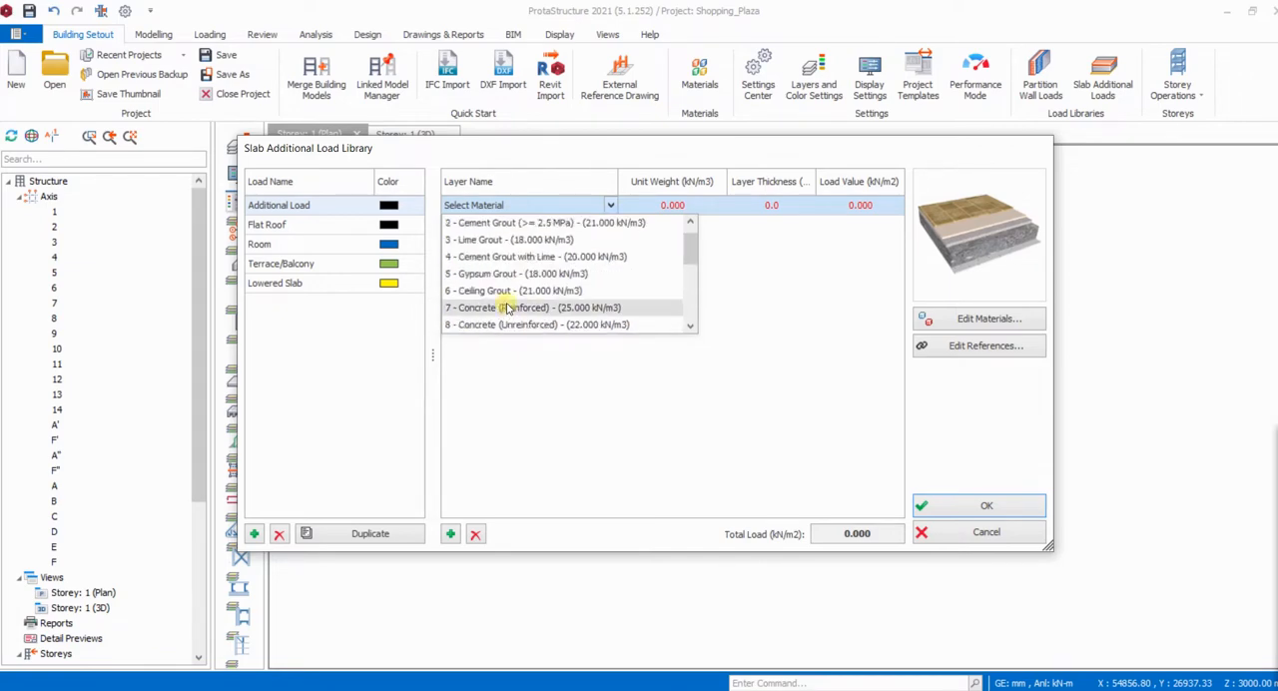
{"action": "scroll", "coordinate": [504, 300], "scroll_direction": "up", "scroll_amount": 1}
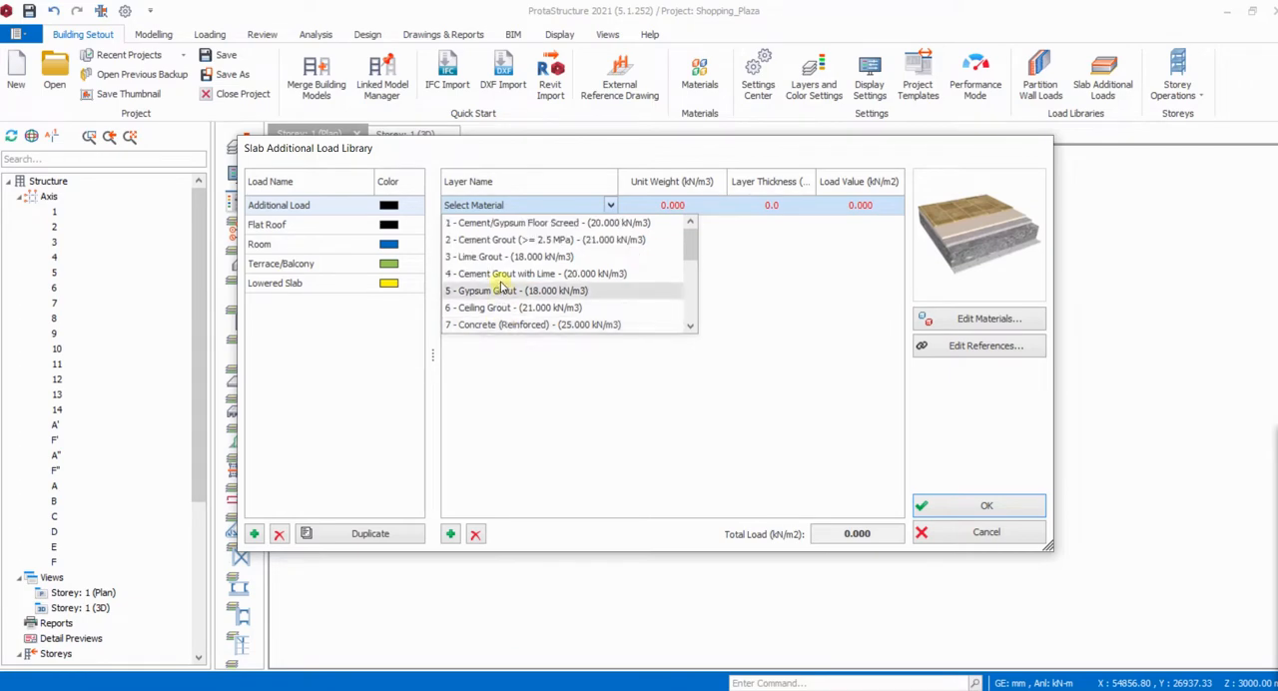
{"action": "scroll", "coordinate": [499, 288], "scroll_direction": "down", "scroll_amount": 3}
{"action": "scroll", "coordinate": [501, 270], "scroll_direction": "up", "scroll_amount": 3}
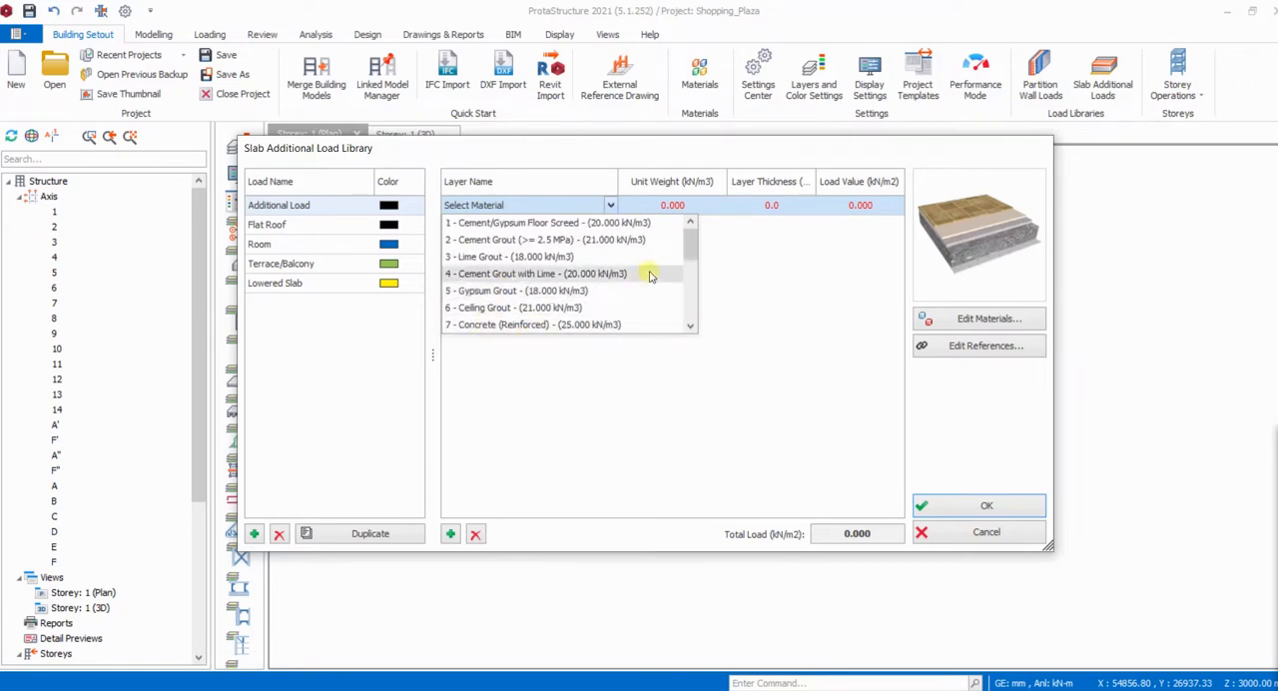
{"action": "mouse_move", "coordinate": [688, 251]}
{"action": "left_mouse_down"}
{"action": "mouse_move", "coordinate": [674, 333]}
{"action": "mouse_move", "coordinate": [685, 240]}
{"action": "left_mouse_up"}
{"action": "left_click", "coordinate": [682, 239]}
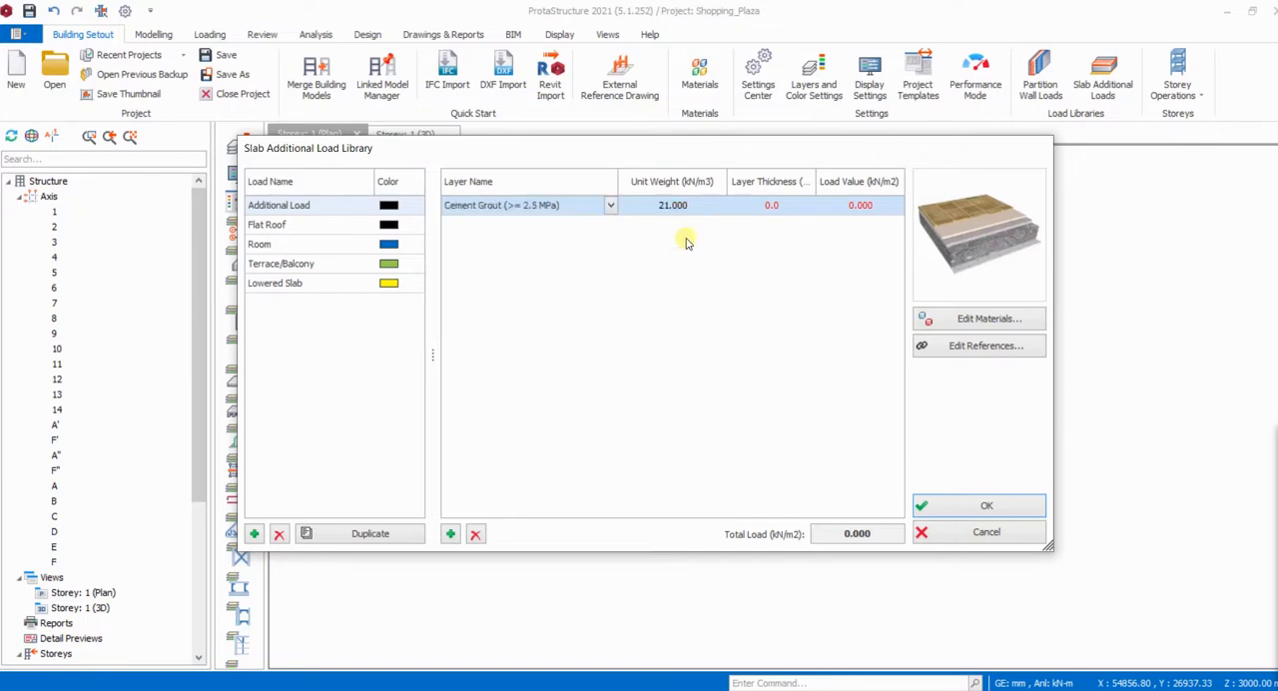
- Add a material named Screed with a unit weight of 15 kN/m3 to the material library and accept it
{"action": "left_click", "coordinate": [961, 319]}
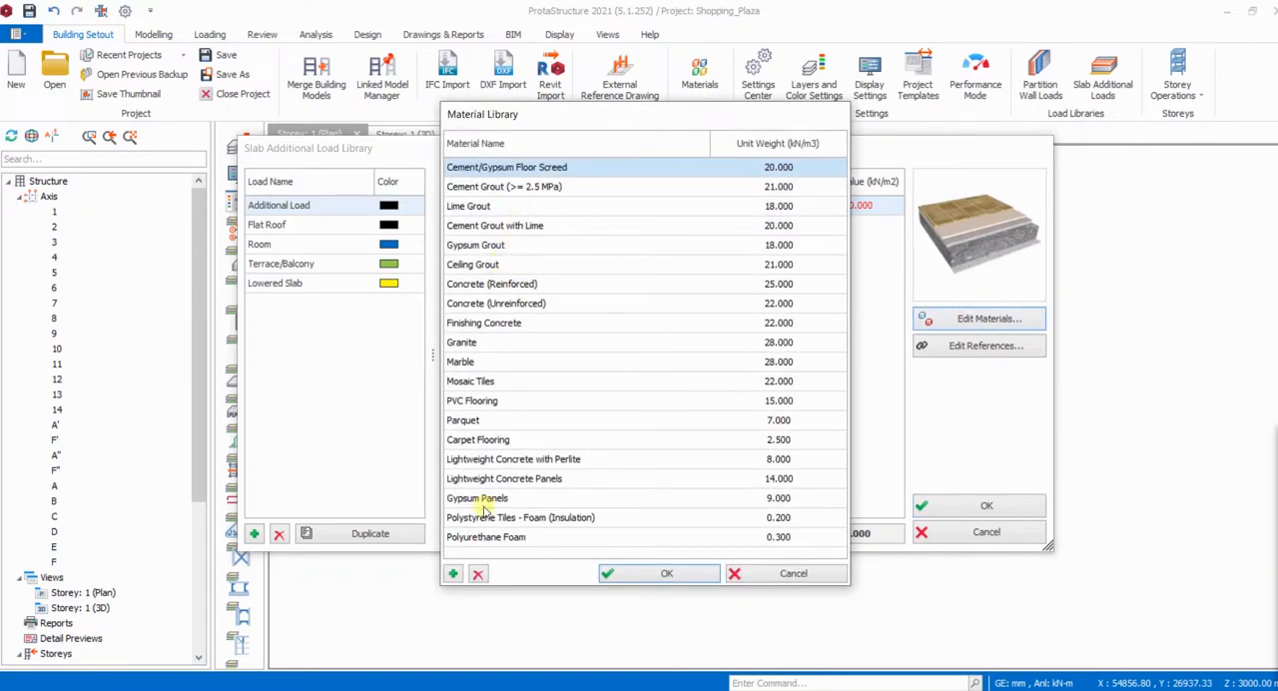
{"action": "left_click", "coordinate": [453, 574]}
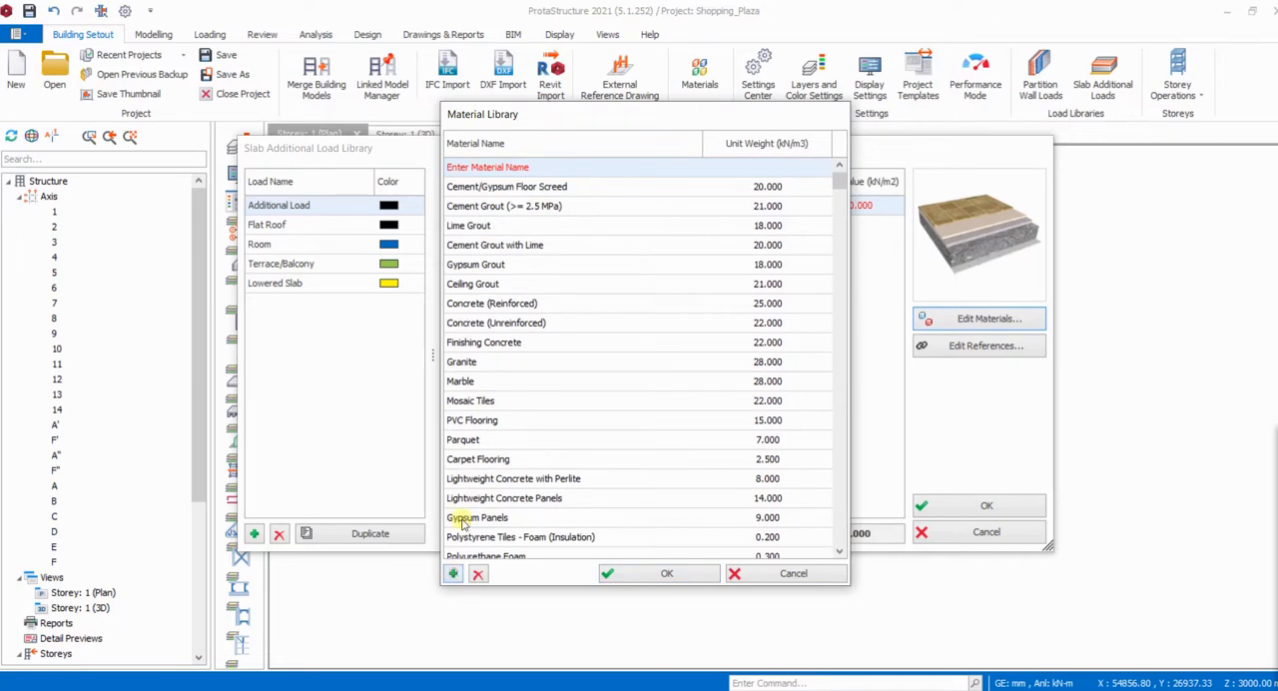
{"action": "left_click", "coordinate": [529, 169]}
{"action": "left_click", "coordinate": [527, 167]}
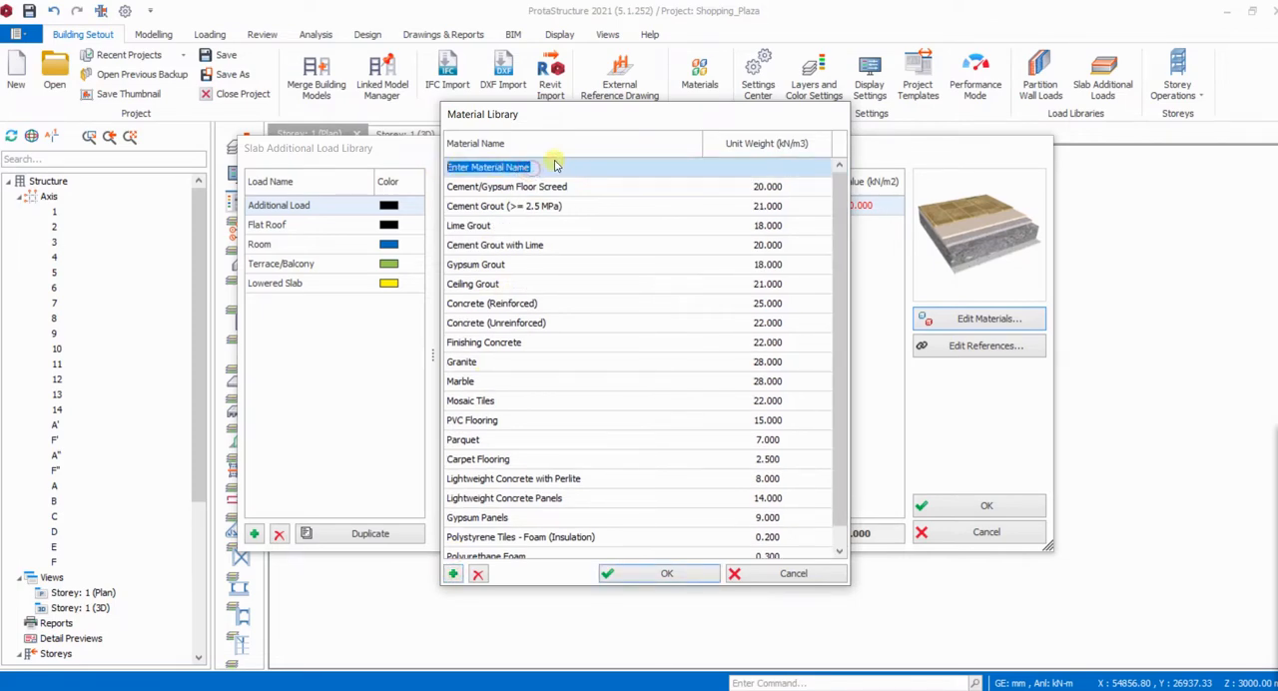
{"action": "type", "text": "Screed"}
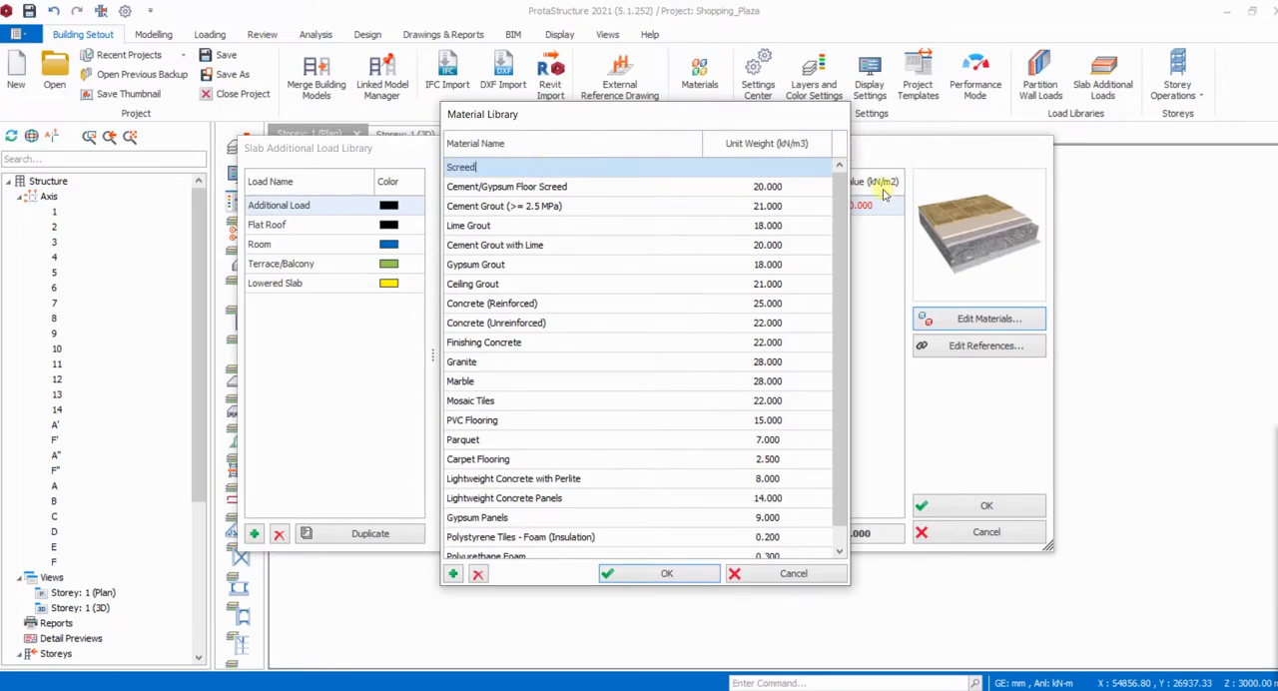
{"action": "left_click", "coordinate": [758, 170]}
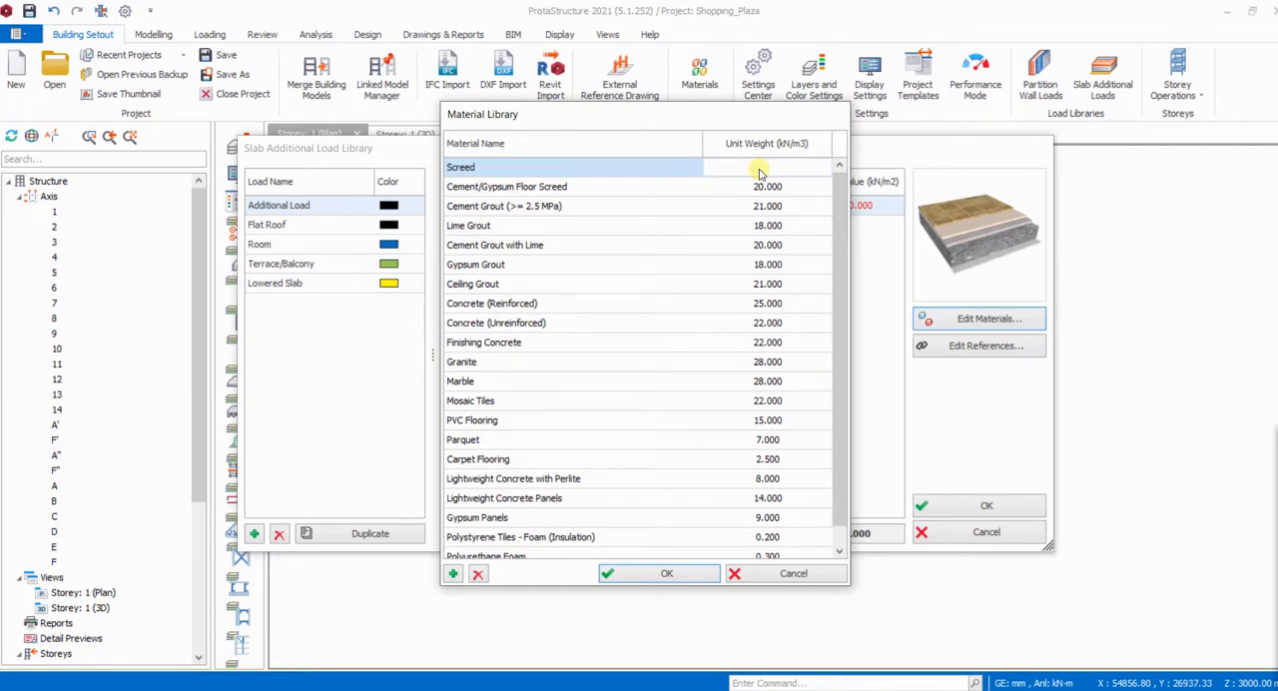
{"action": "type", "text": "15"}
{"action": "left_click", "coordinate": [673, 573]}
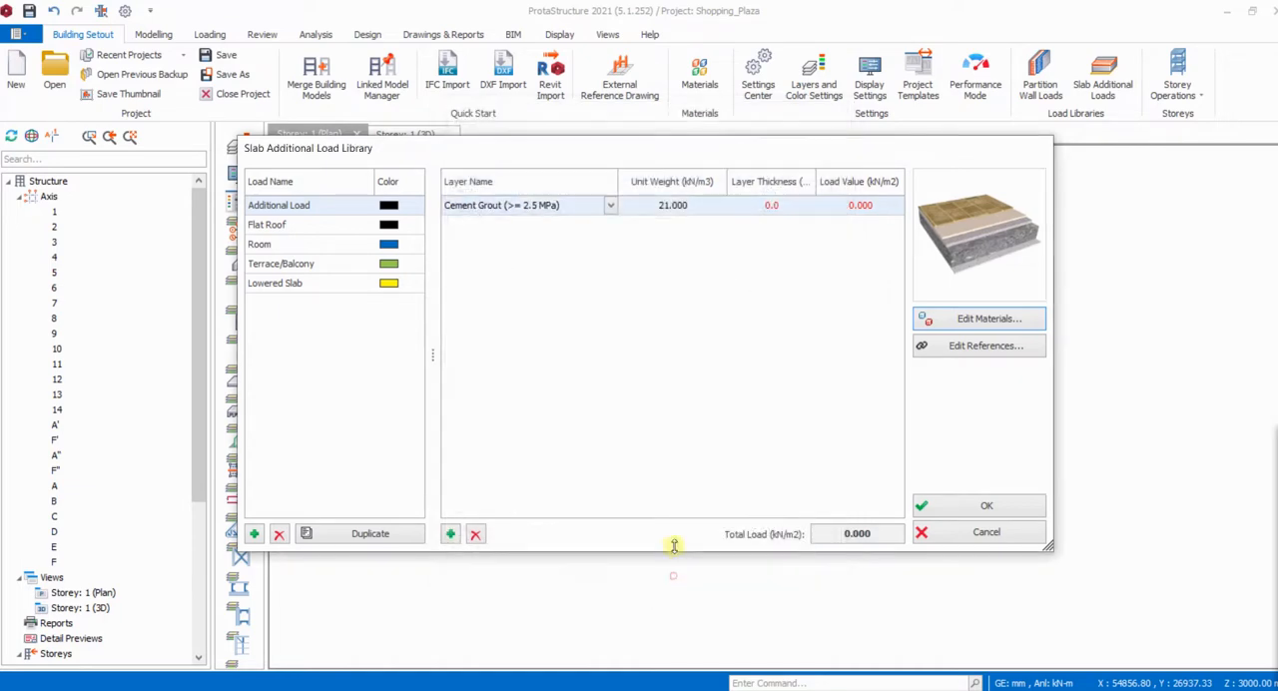
- Change the Additional Load's layer material to Screed and set its thickness to 50 mm
{"action": "left_click", "coordinate": [610, 207]}
{"action": "left_click", "coordinate": [529, 223]}
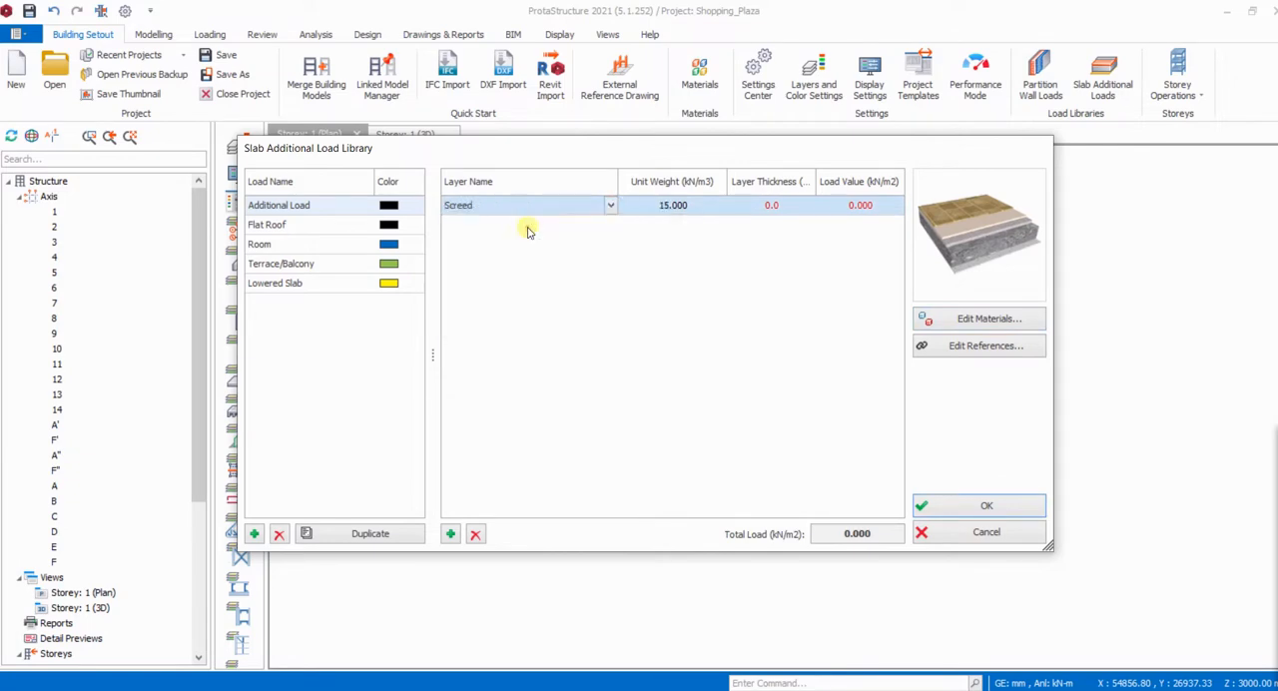
{"action": "left_click", "coordinate": [772, 205]}
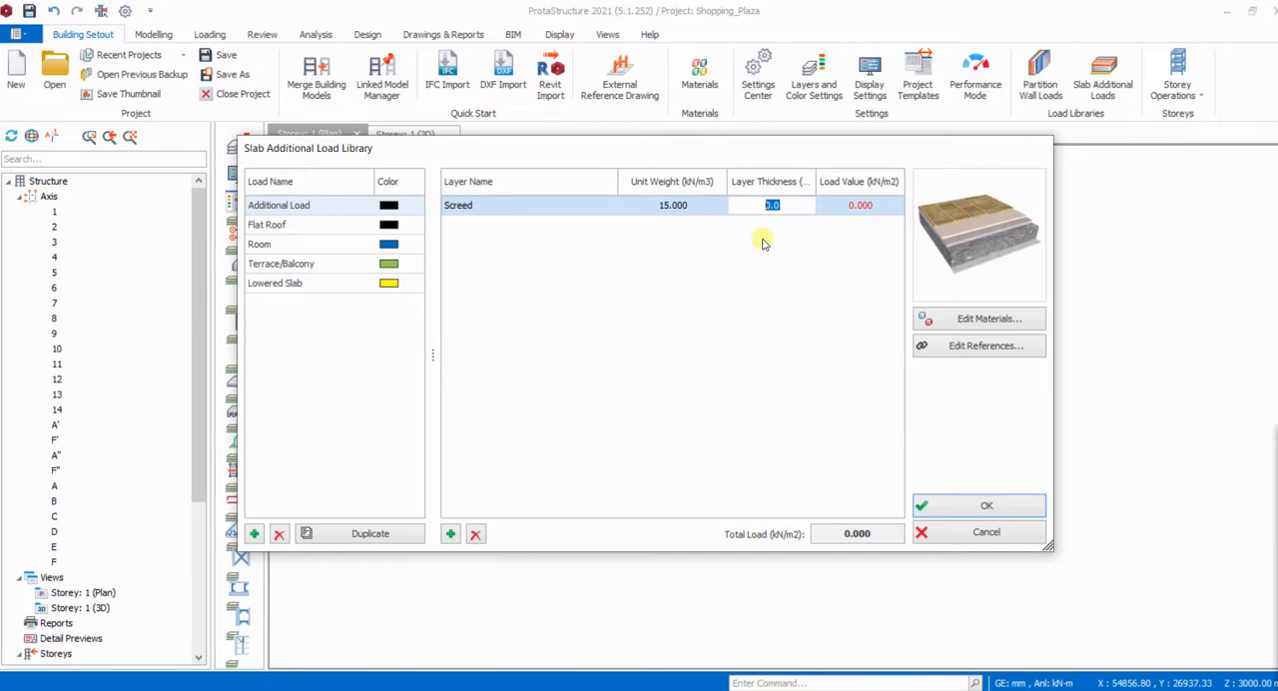
{"action": "type", "text": "50"}
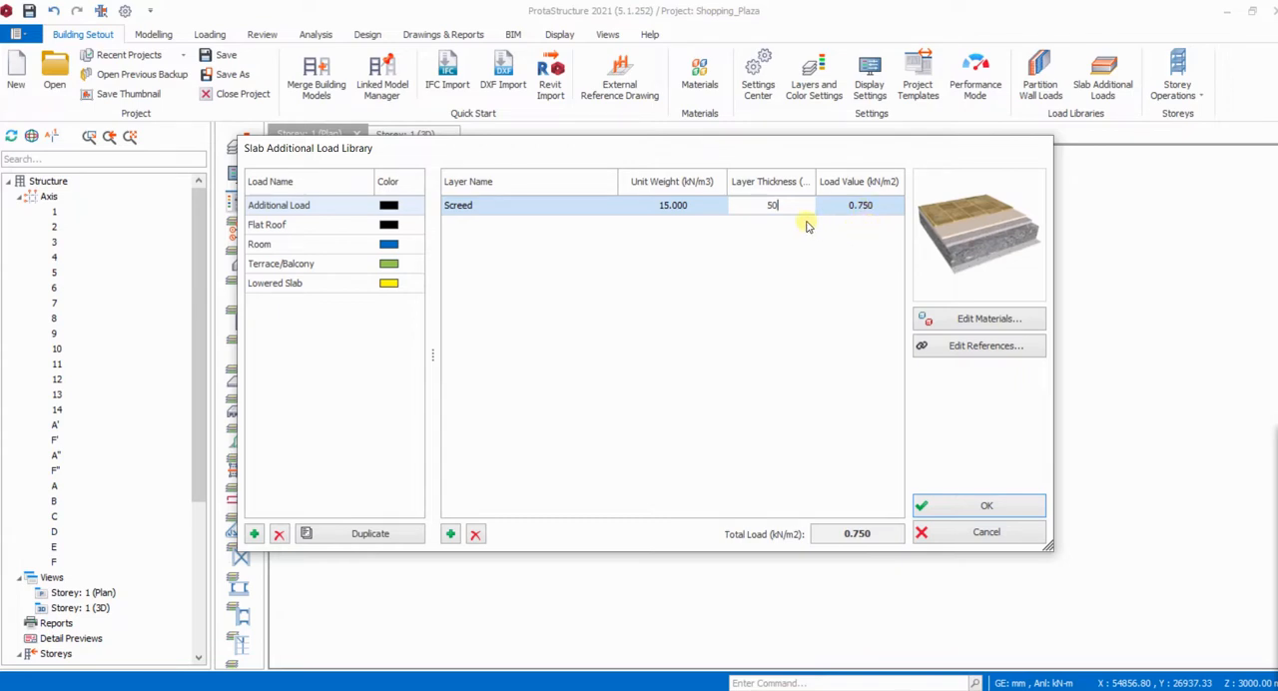
- Try a thickness of 75 mm for the Screed layer and set it back to 50 mm
{"action": "double_click", "coordinate": [773, 205]}
{"action": "type", "text": "75"}
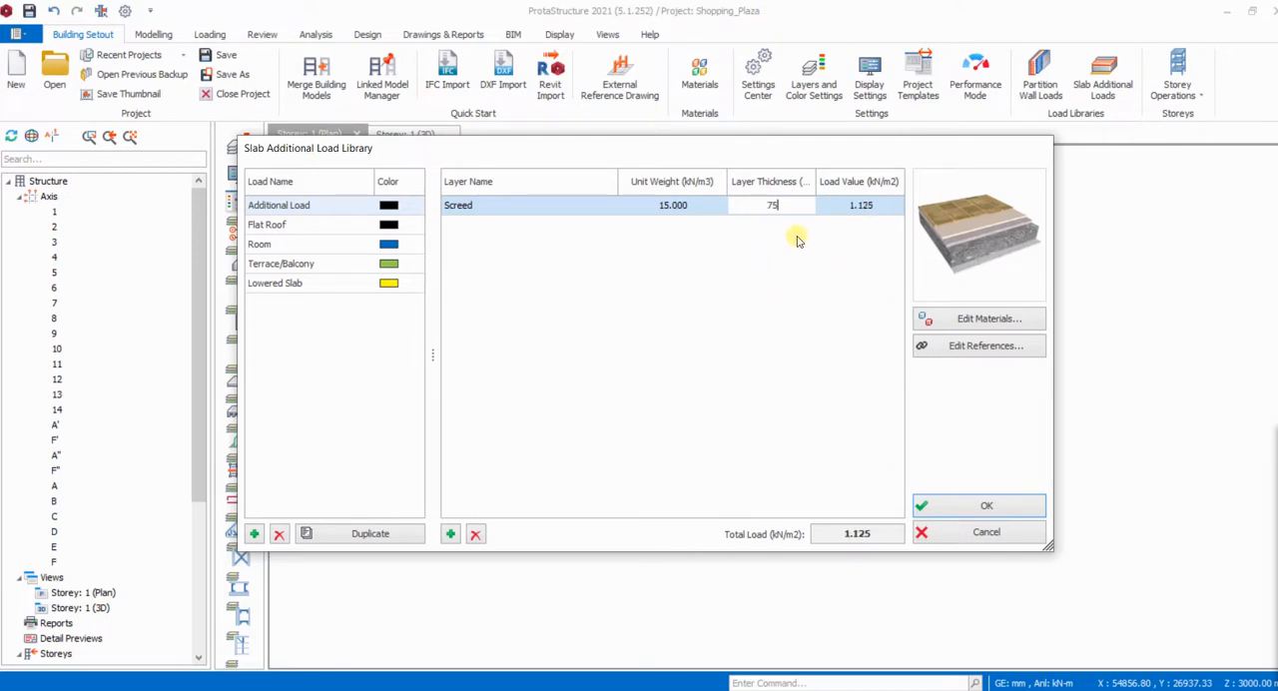
{"action": "double_click", "coordinate": [769, 206]}
{"action": "type", "text": "50"}
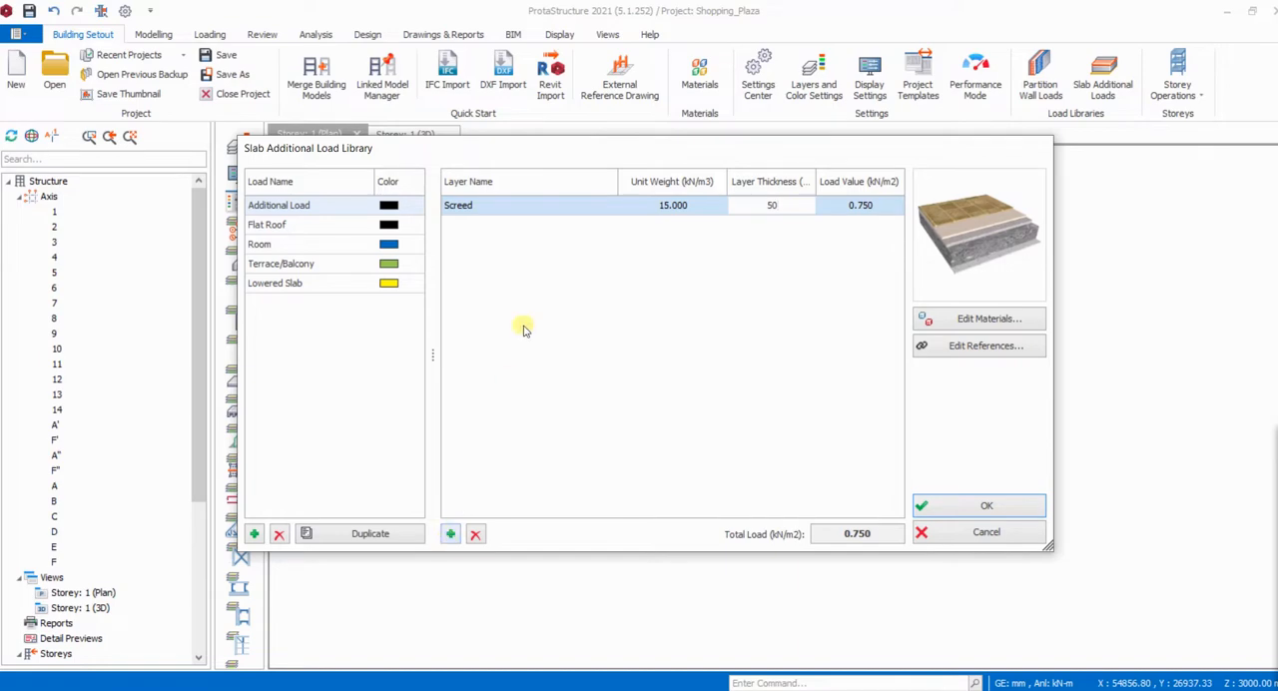
- Add a second layer to the Additional Load, look through the available materials and assign Granite
{"action": "left_click", "coordinate": [450, 534]}
{"action": "left_click", "coordinate": [610, 225]}
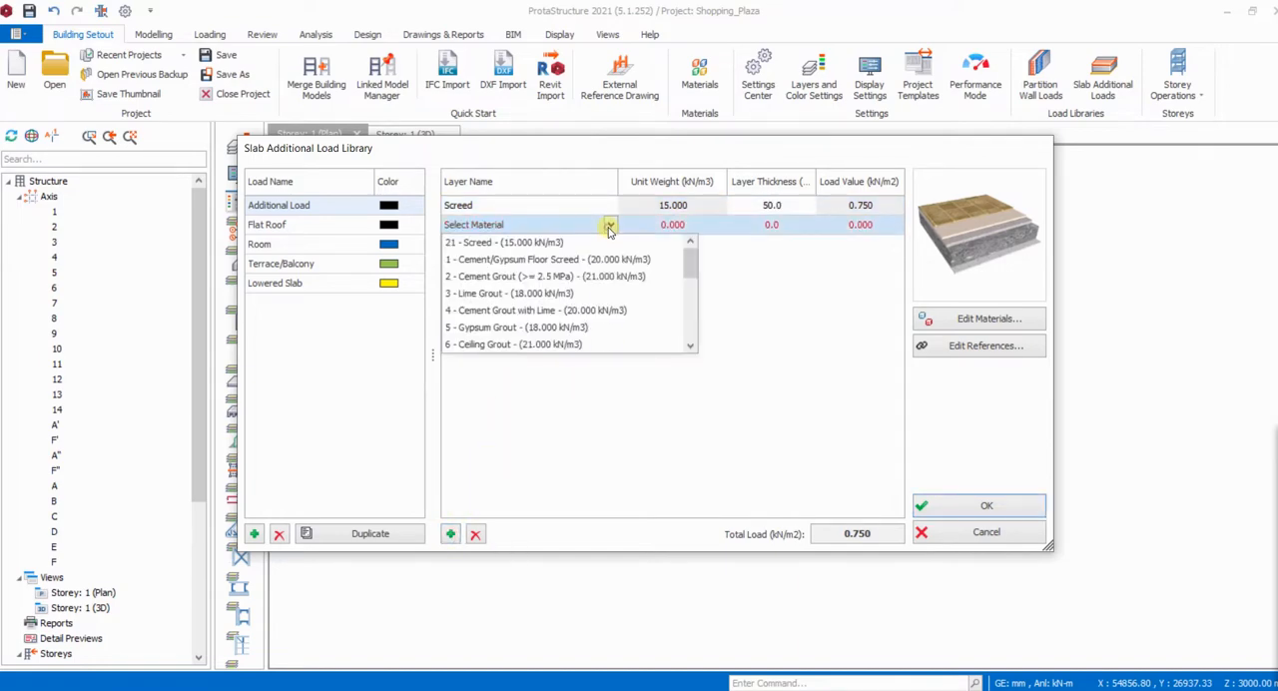
{"action": "scroll", "coordinate": [539, 294], "scroll_direction": "down", "scroll_amount": 3}
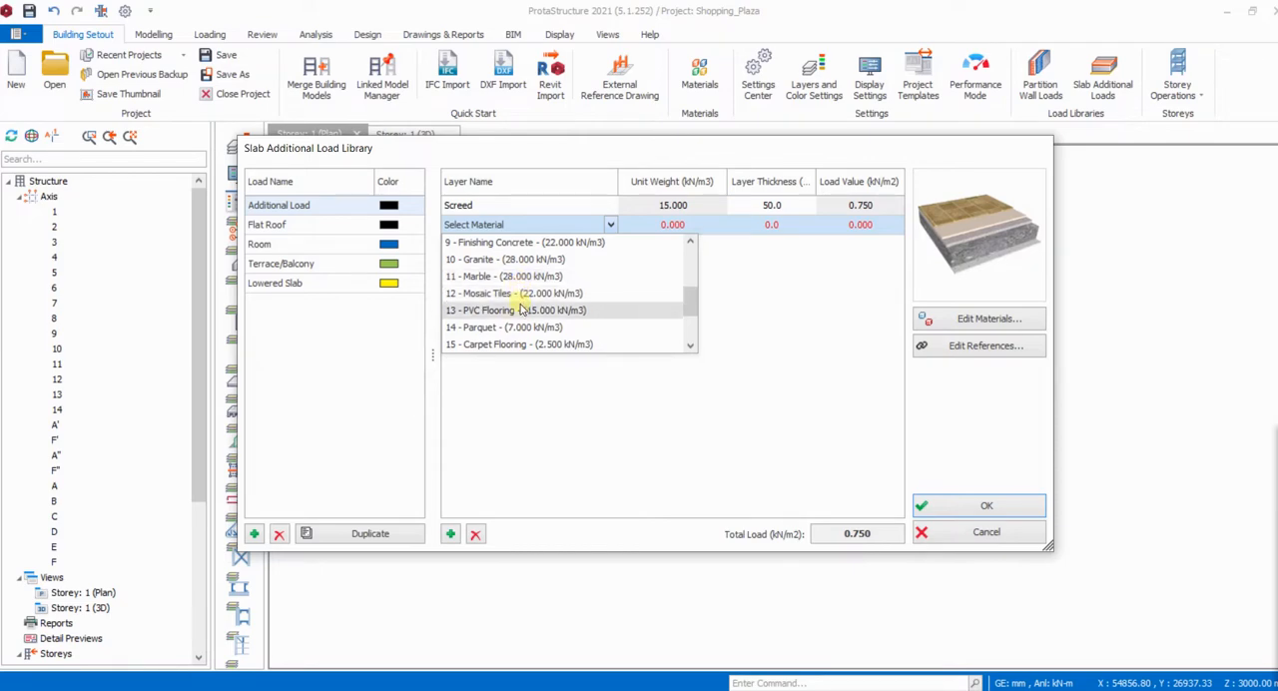
{"action": "scroll", "coordinate": [520, 318], "scroll_direction": "down", "scroll_amount": 1}
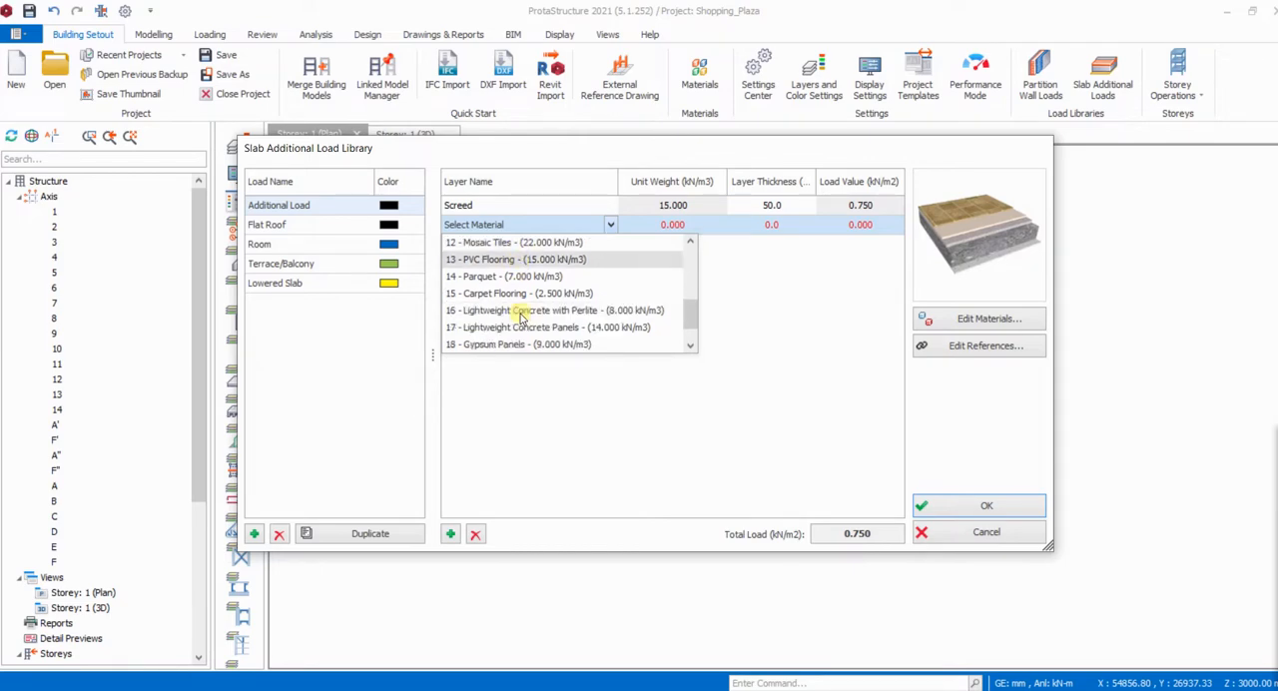
{"action": "scroll", "coordinate": [521, 317], "scroll_direction": "down", "scroll_amount": 1}
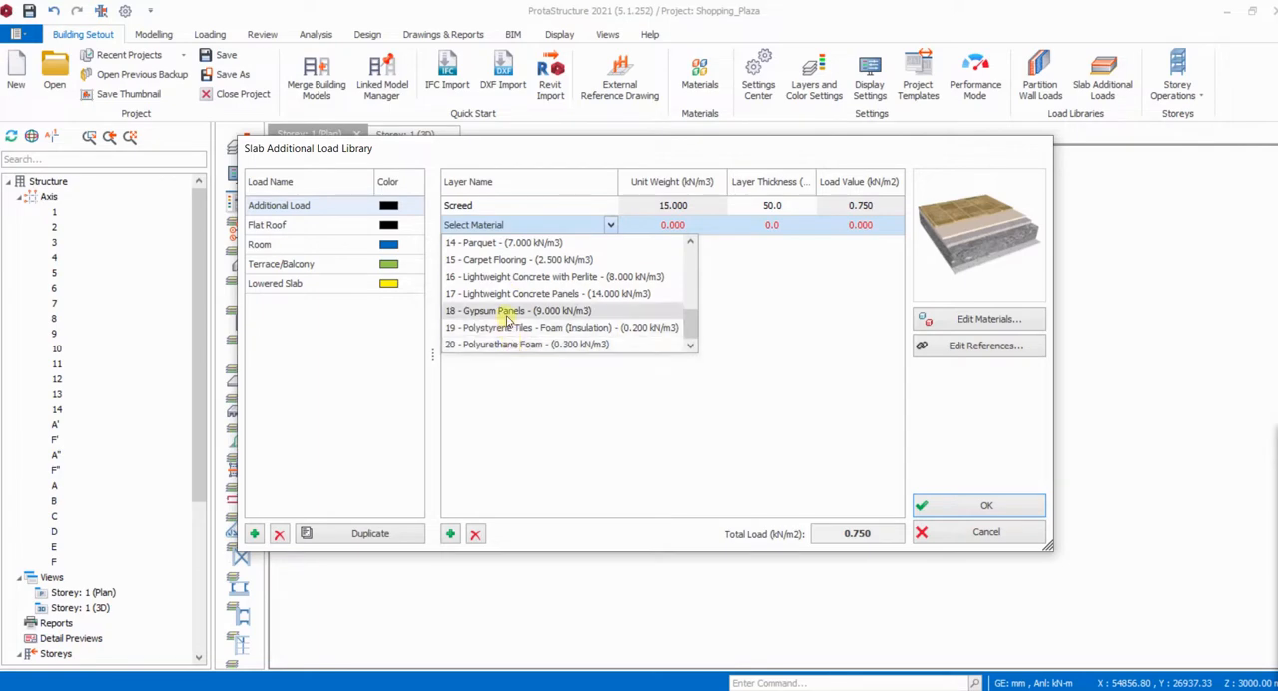
{"action": "scroll", "coordinate": [507, 318], "scroll_direction": "up", "scroll_amount": 1}
{"action": "scroll", "coordinate": [504, 300], "scroll_direction": "up", "scroll_amount": 1}
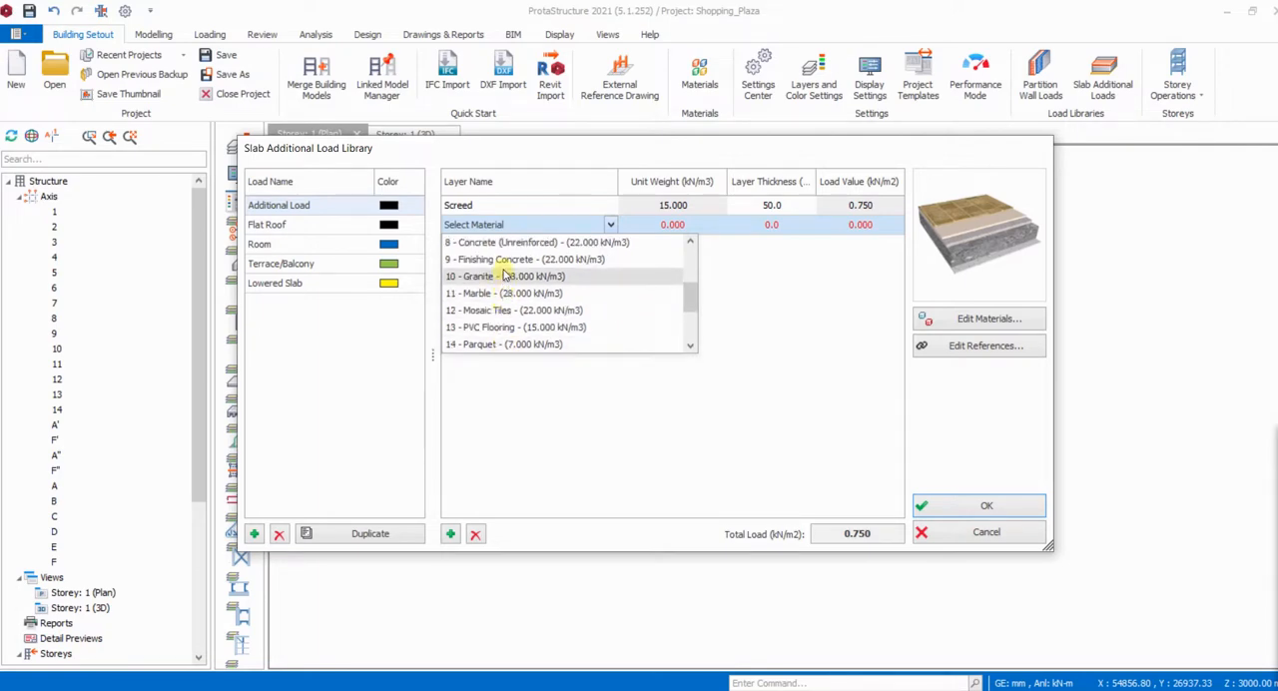
{"action": "scroll", "coordinate": [504, 276], "scroll_direction": "up", "scroll_amount": 1}
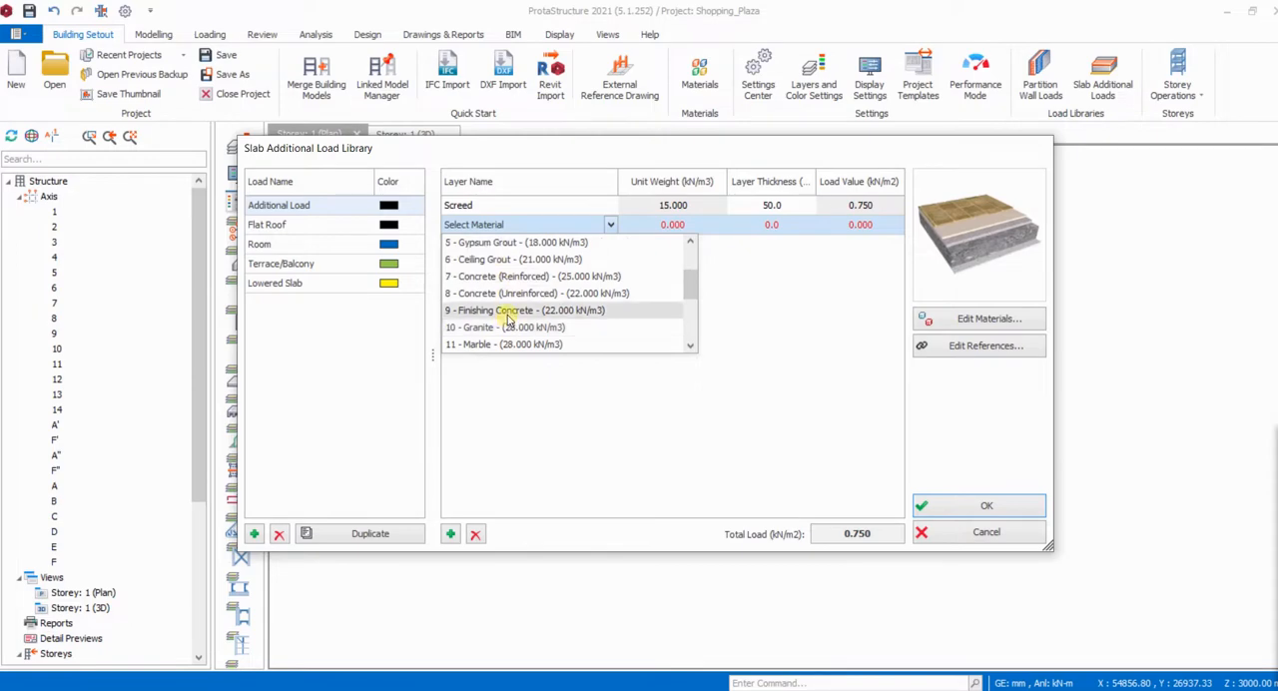
{"action": "scroll", "coordinate": [507, 279], "scroll_direction": "up", "scroll_amount": 1}
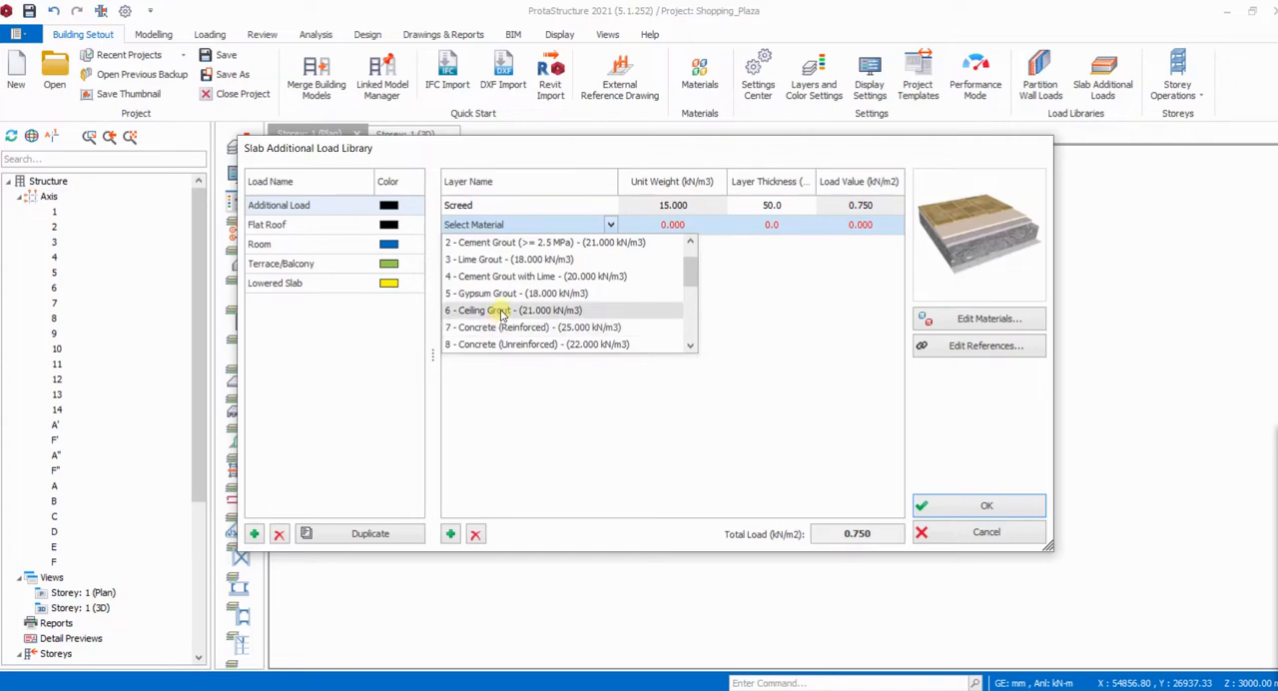
{"action": "scroll", "coordinate": [503, 313], "scroll_direction": "up", "scroll_amount": 1}
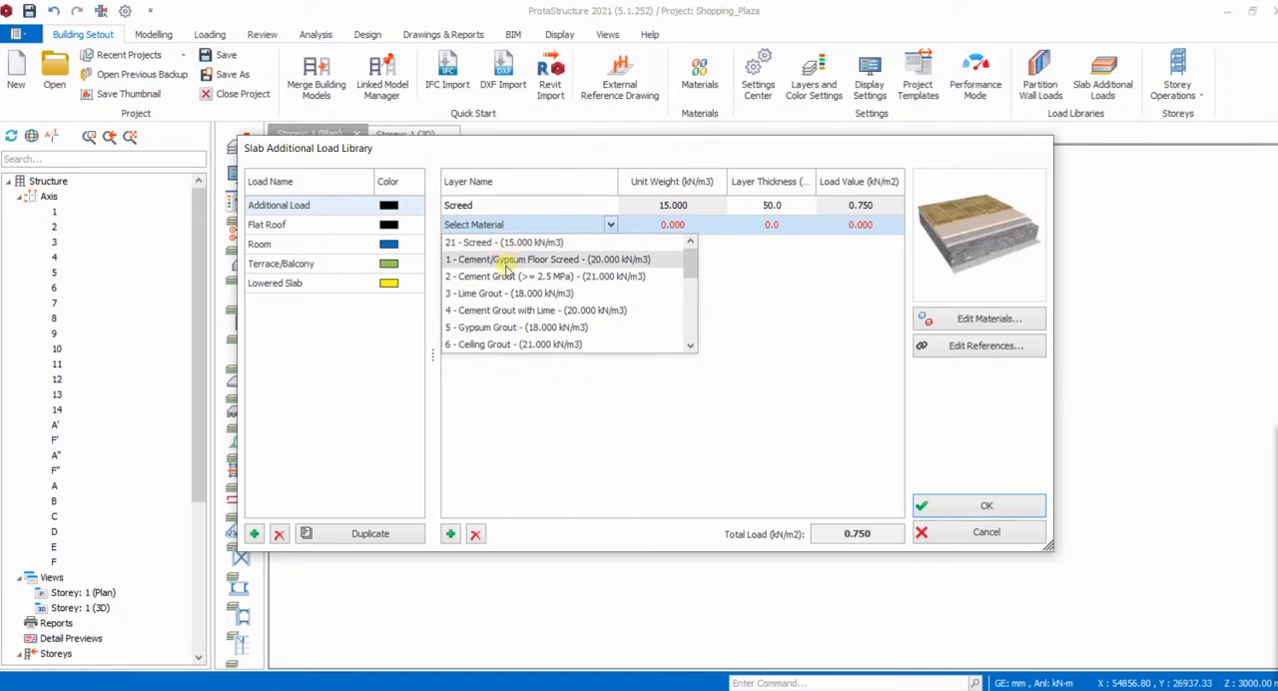
{"action": "scroll", "coordinate": [505, 300], "scroll_direction": "down", "scroll_amount": 3}
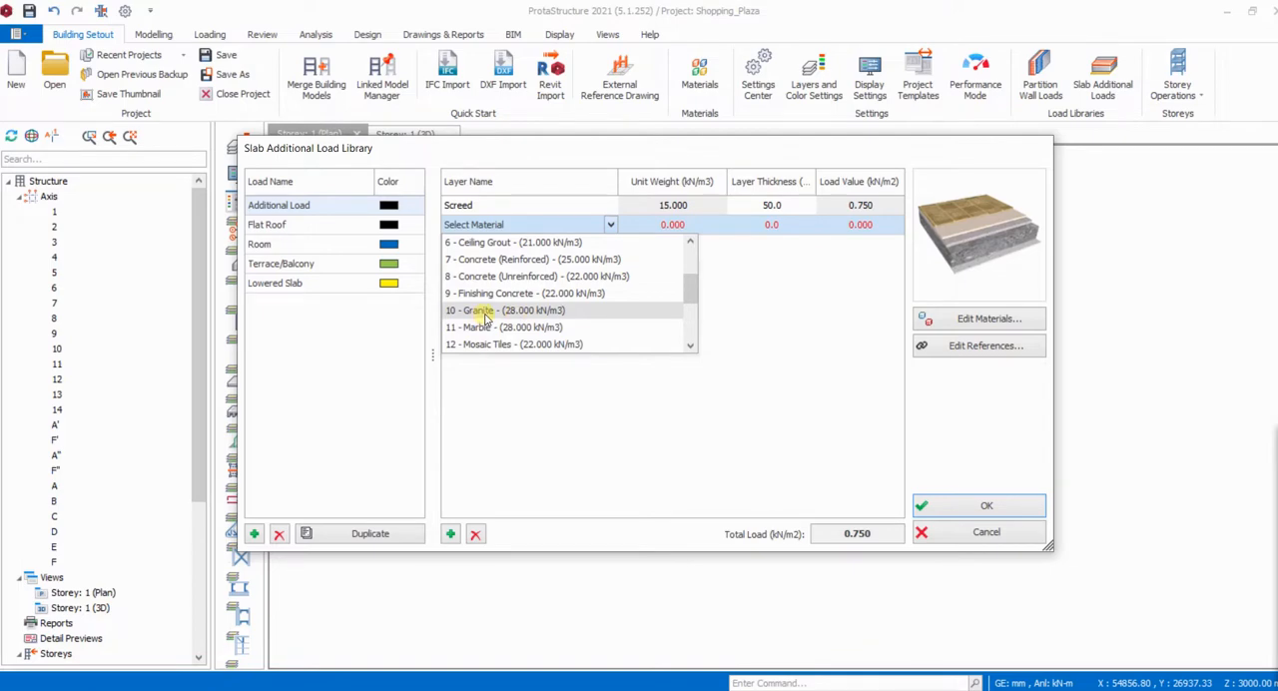
{"action": "left_click", "coordinate": [484, 312]}
- Try a Granite layer thickness of 30 mm and settle on 20 mm
{"action": "left_click", "coordinate": [771, 226]}
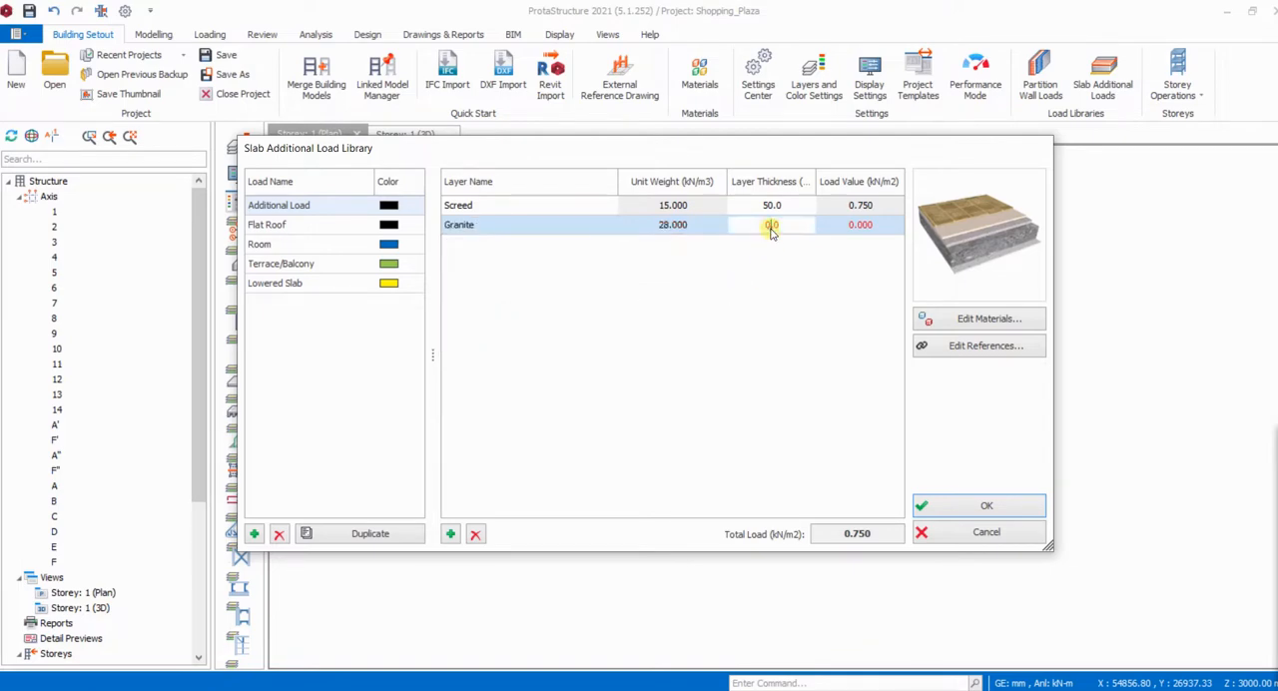
{"action": "double_click", "coordinate": [764, 230]}
{"action": "type", "text": "30"}
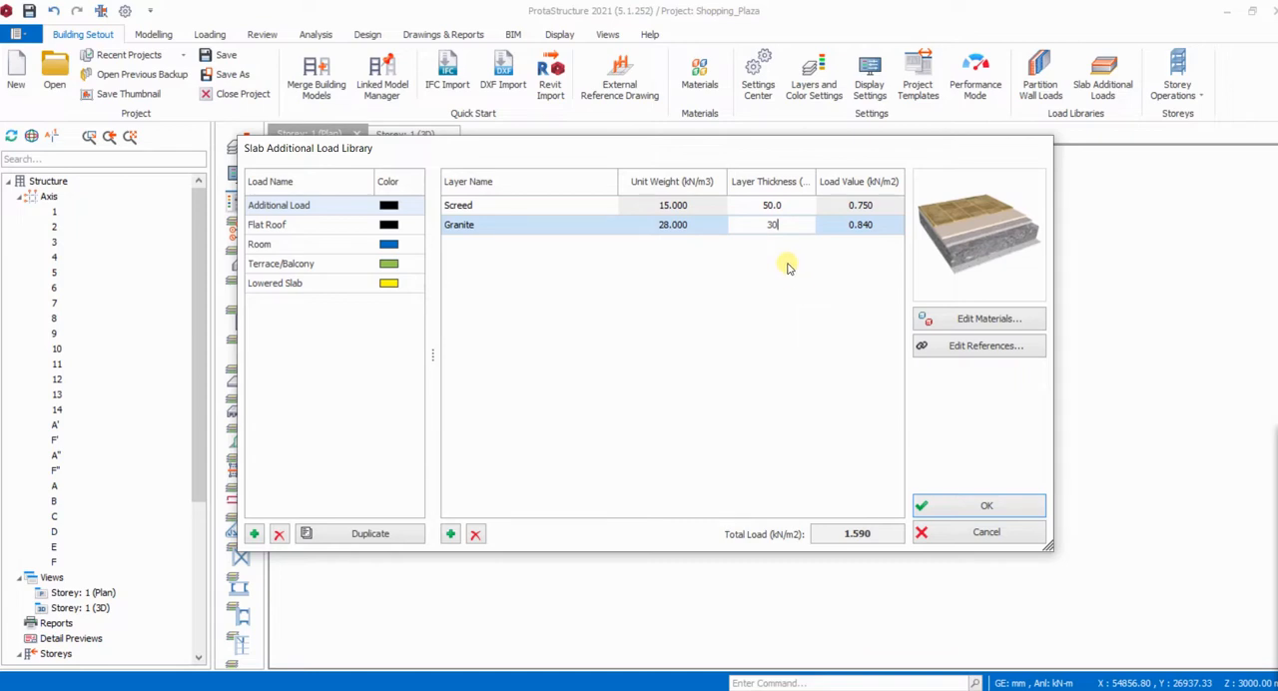
{"action": "double_click", "coordinate": [761, 225]}
{"action": "type", "text": "20"}
- Add a third layer of Screed, 25 mm thick, to the Additional Load and accept the slab additional load library
{"action": "left_click", "coordinate": [452, 535]}
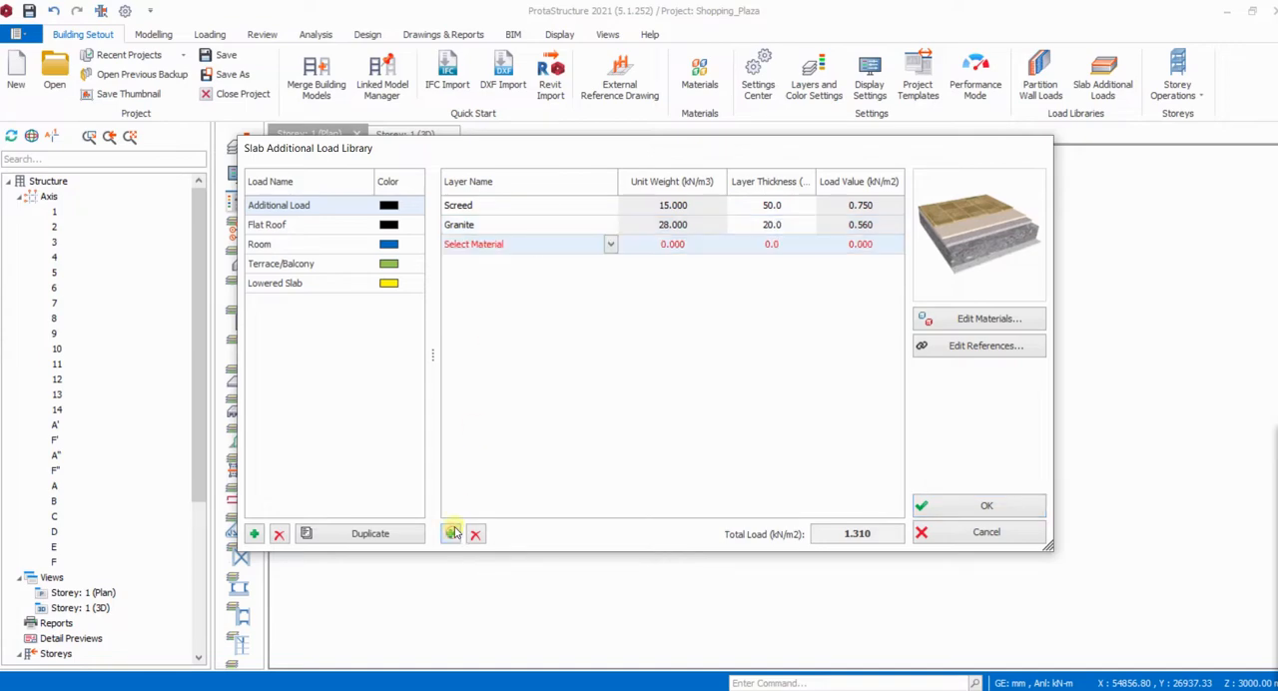
{"action": "left_click", "coordinate": [610, 244]}
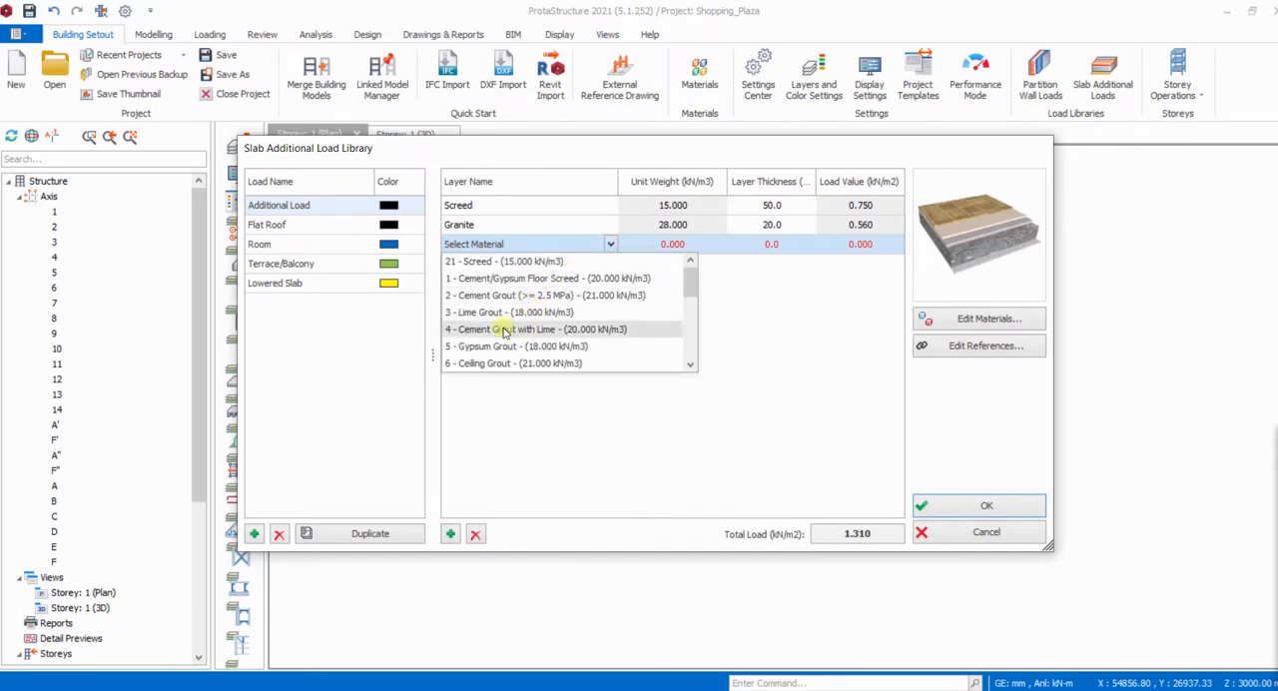
{"action": "left_click", "coordinate": [505, 263]}
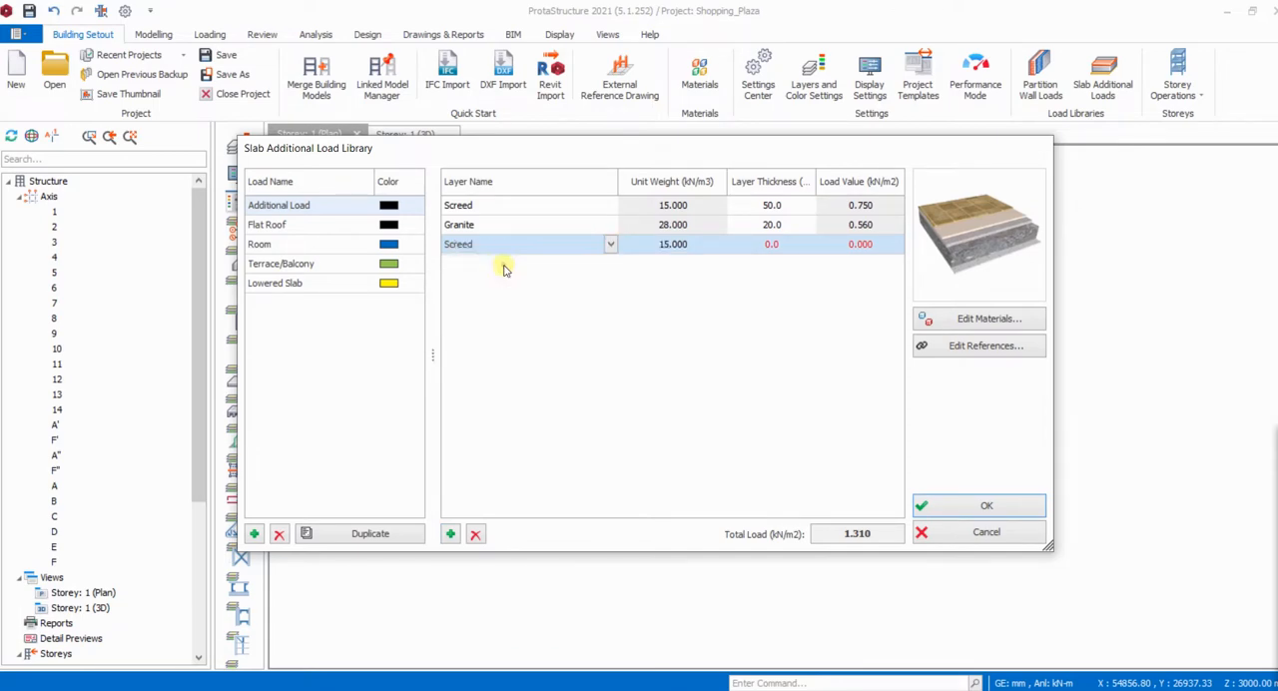
{"action": "left_click", "coordinate": [770, 247]}
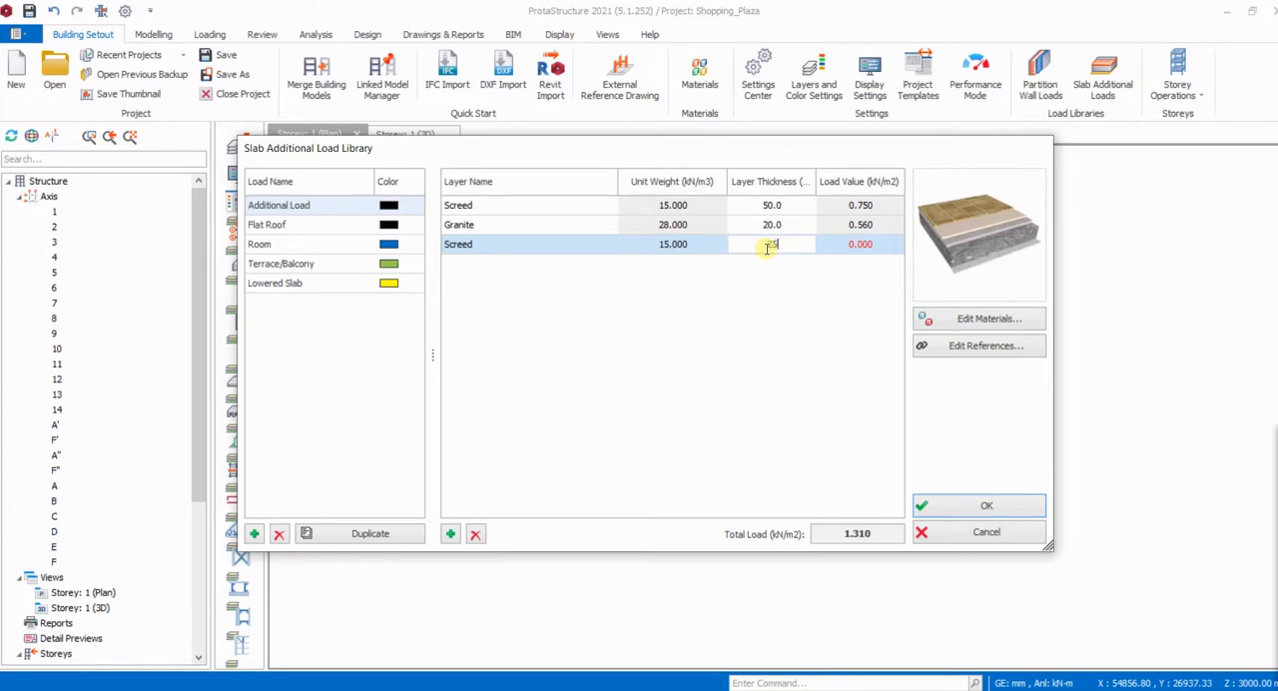
{"action": "left_click", "coordinate": [760, 339]}
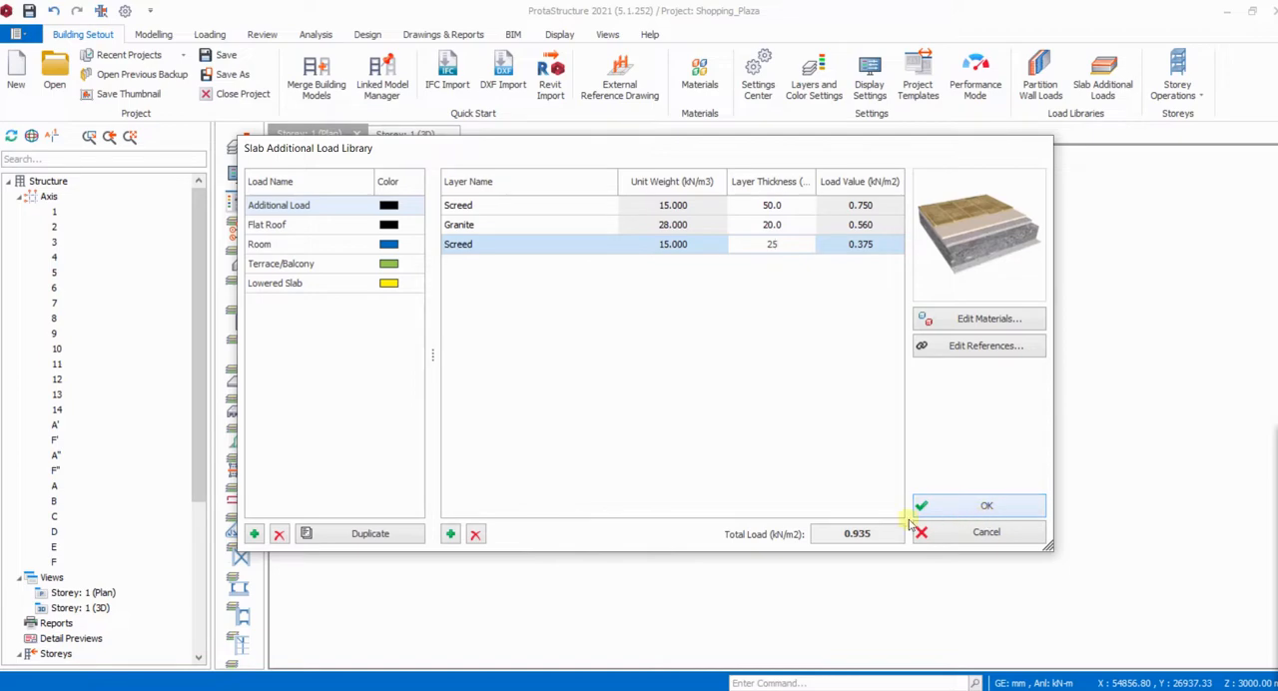
{"action": "left_click", "coordinate": [987, 509]}
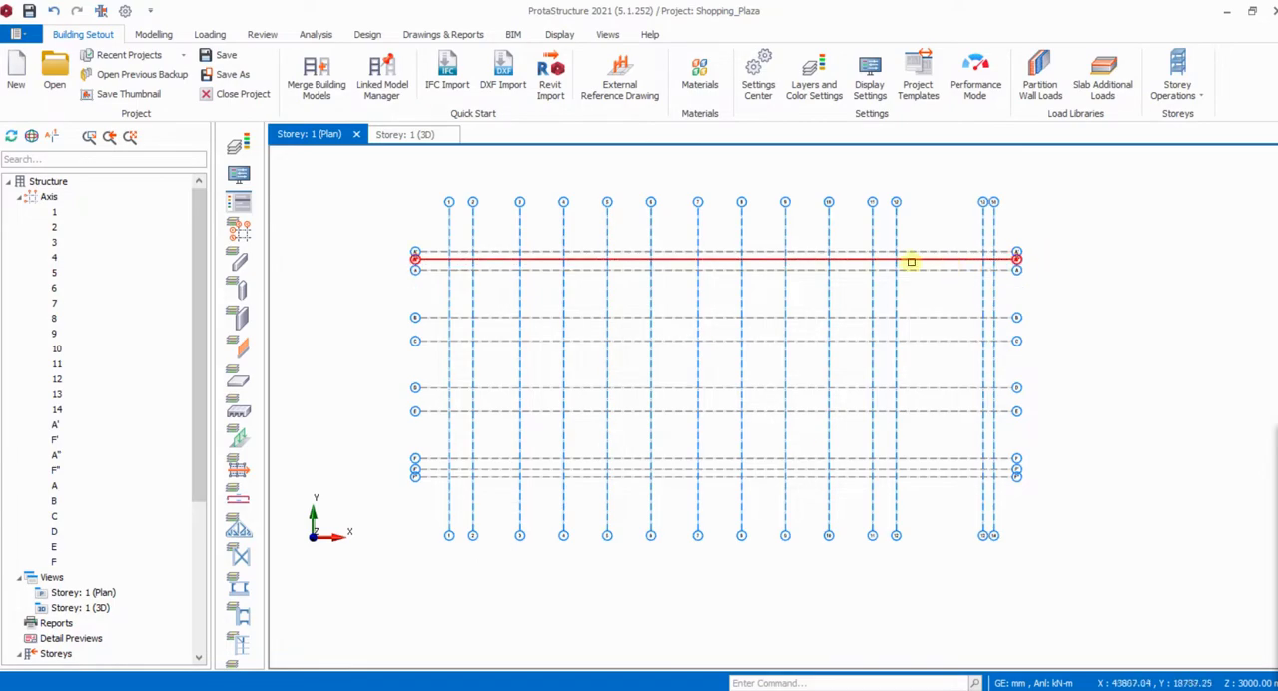
- Start inserting an RC column and set both section dimensions b1 and b2 to 225 mm
{"action": "scroll", "coordinate": [903, 252], "scroll_direction": "up", "scroll_amount": 2}
{"action": "scroll", "coordinate": [933, 231], "scroll_direction": "down", "scroll_amount": 2}
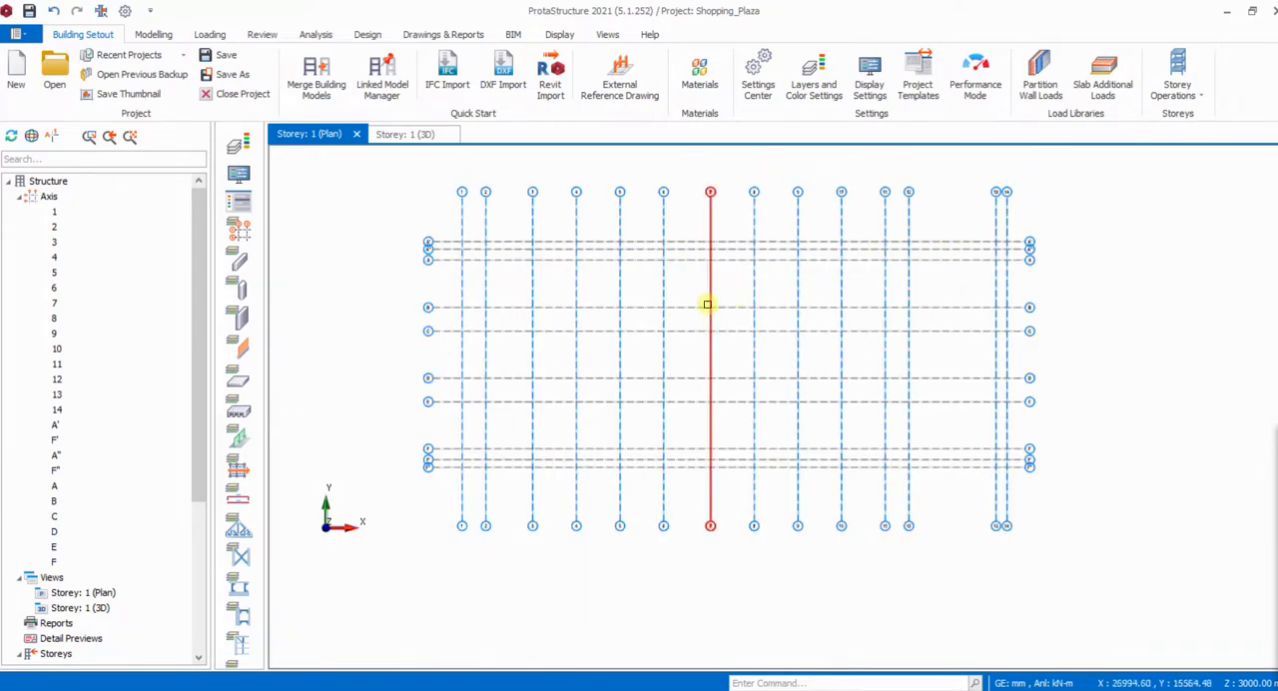
{"action": "scroll", "coordinate": [719, 292], "scroll_direction": "up", "scroll_amount": 1}
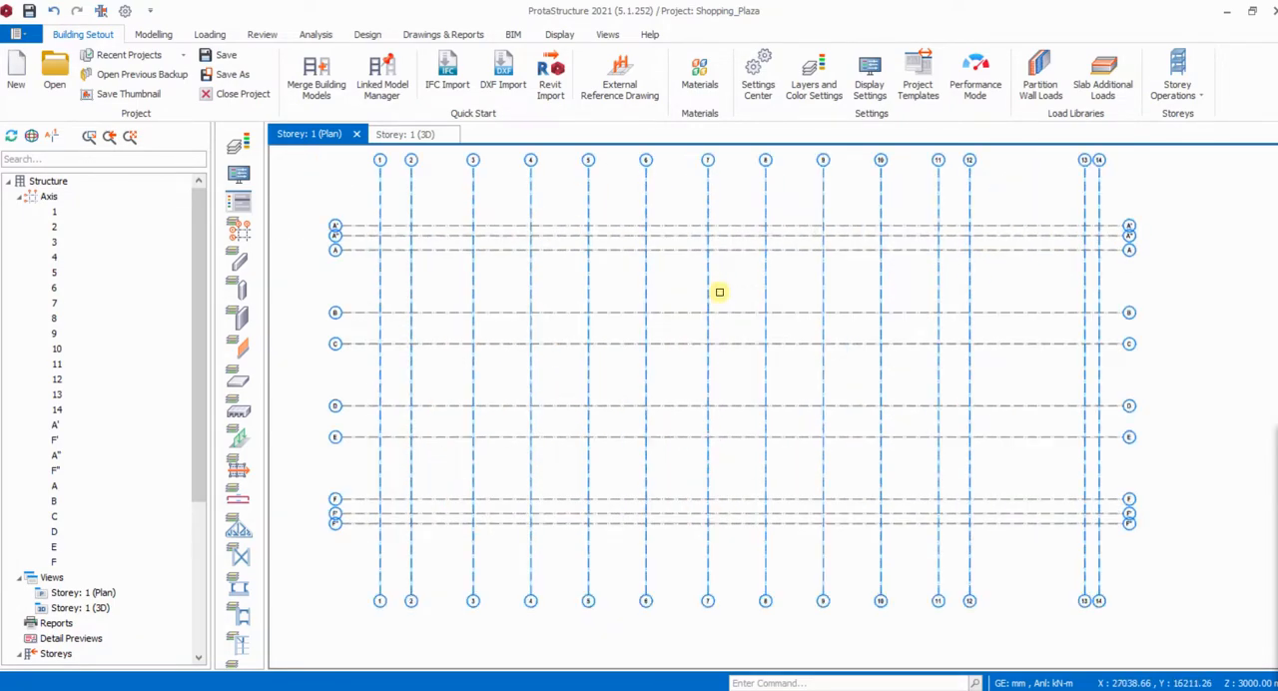
{"action": "left_click", "coordinate": [153, 34]}
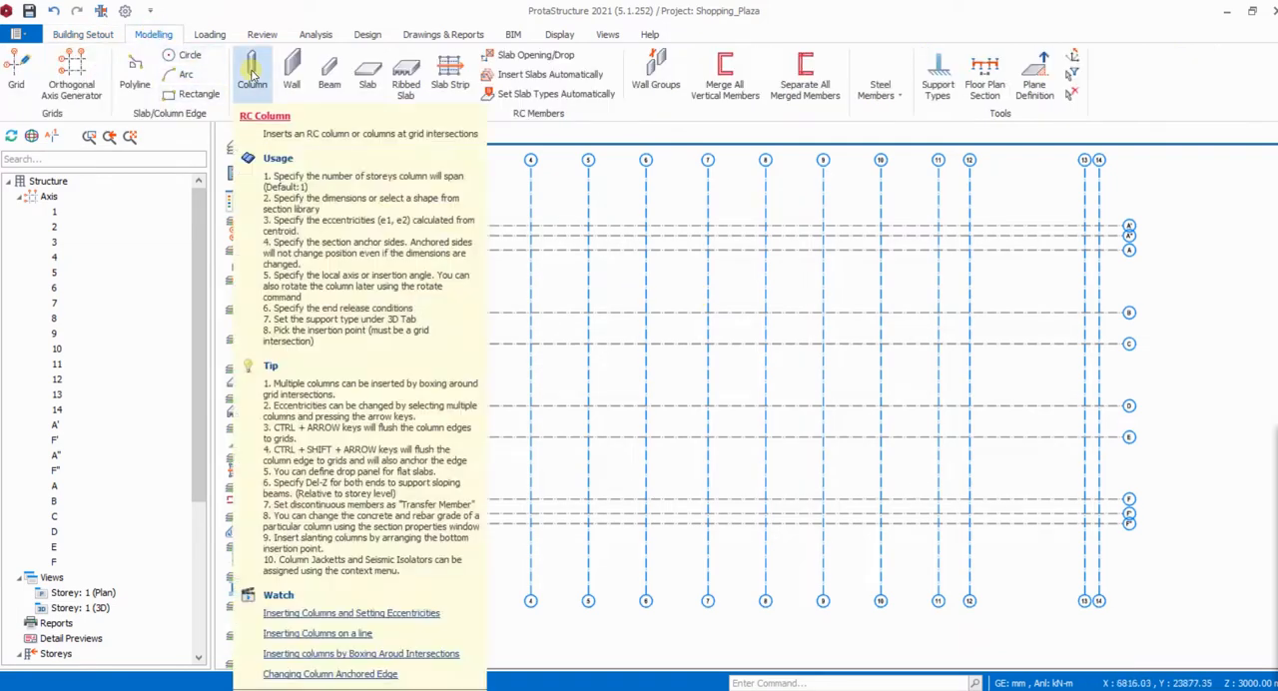
{"action": "left_click", "coordinate": [253, 73]}
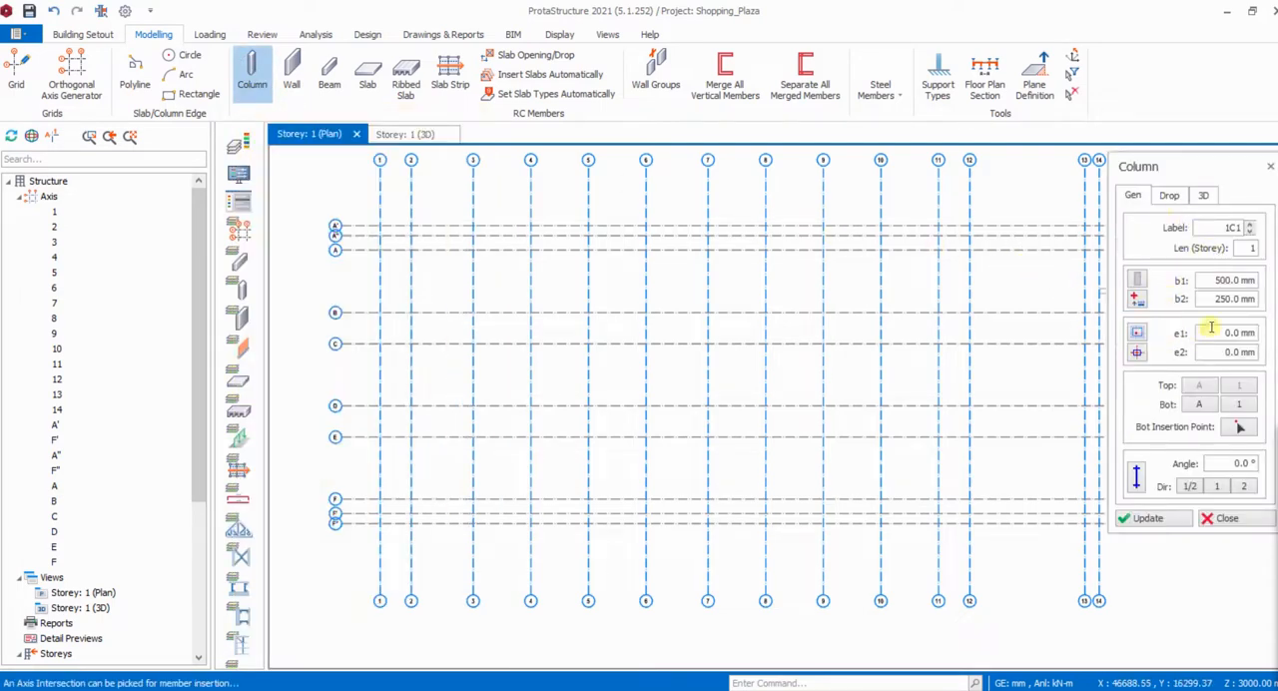
{"action": "left_click", "coordinate": [1214, 283]}
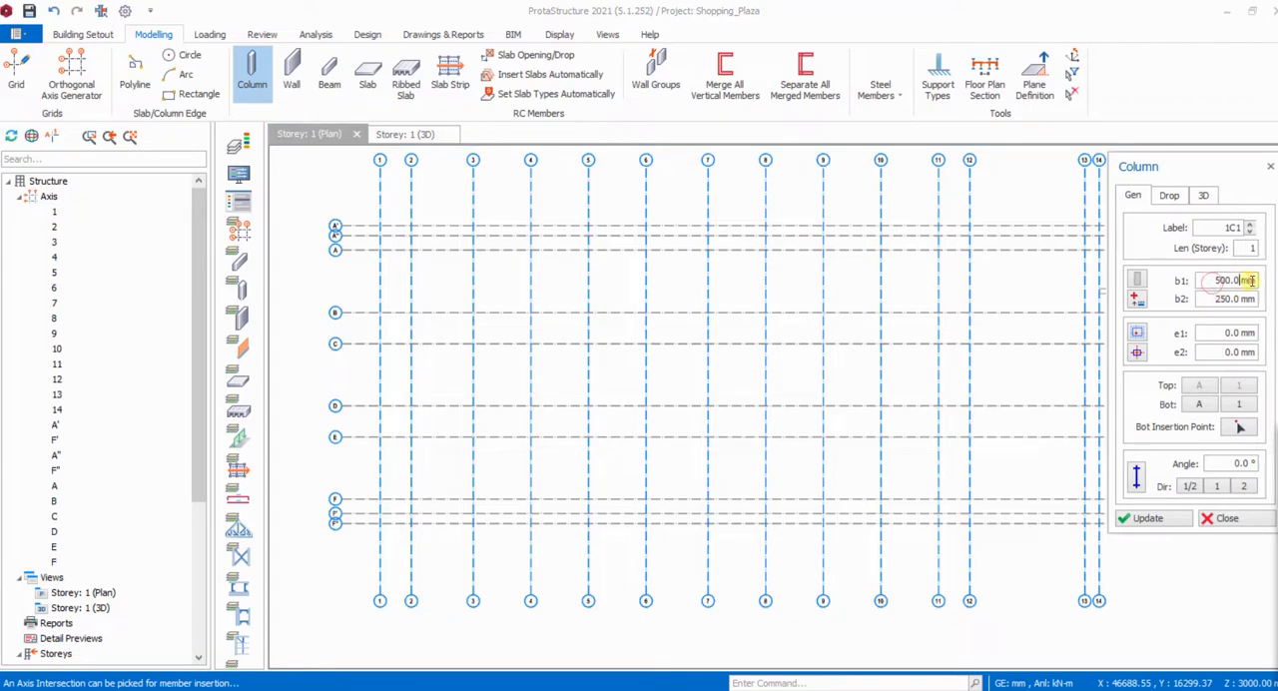
{"action": "left_click_drag", "start_coordinate": [1220, 283], "coordinate": [1243, 282]}
{"action": "left_click_drag", "start_coordinate": [1212, 298], "coordinate": [1252, 293]}
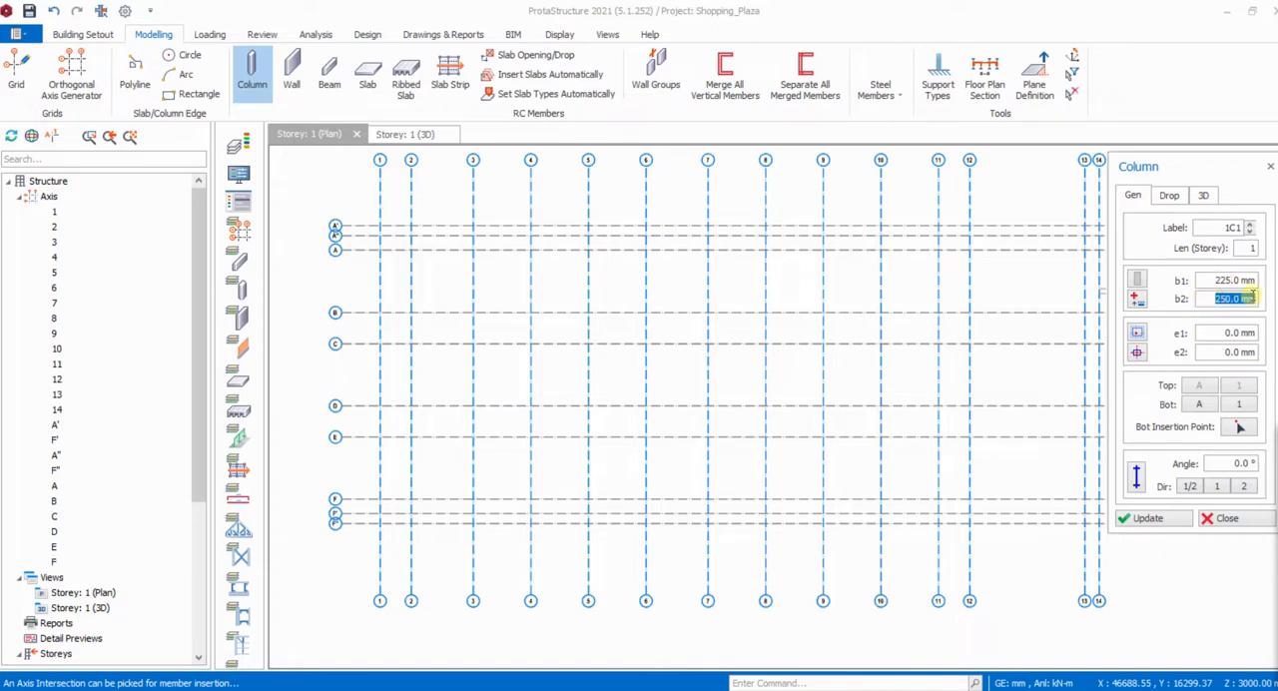
{"action": "type", "text": "22"}
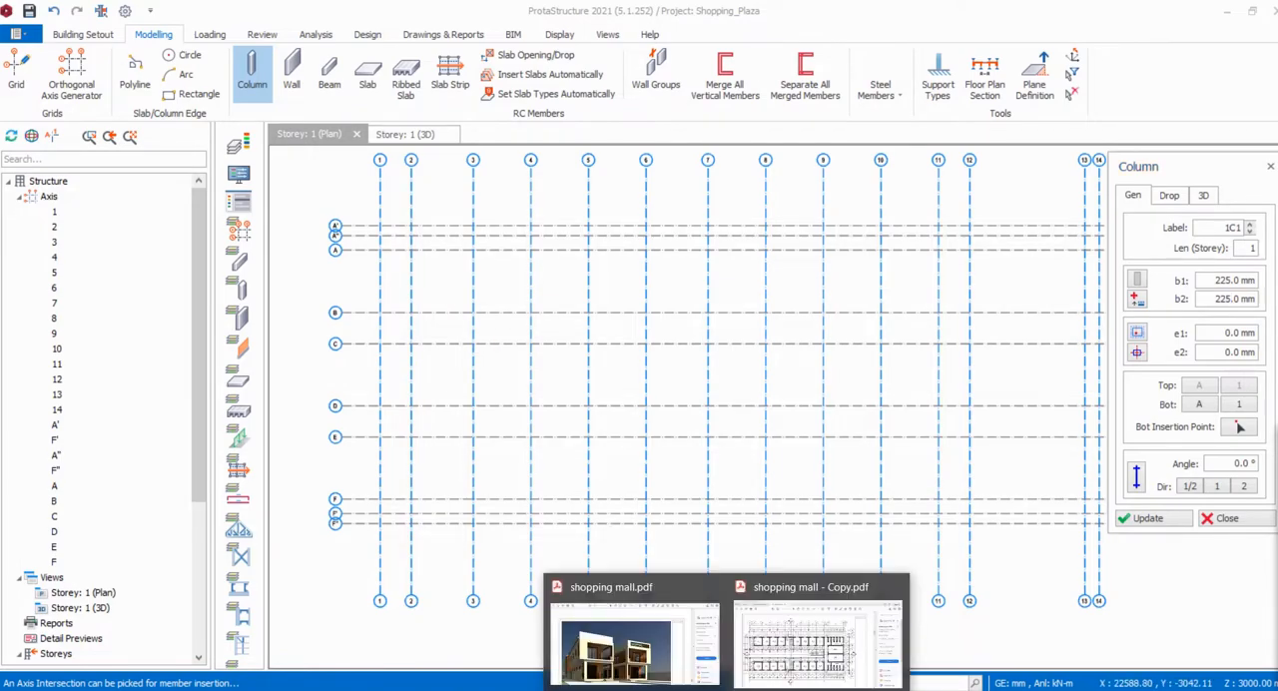
- Check the floor plan in the shopping mall - Copy PDF and insert columns where axis 1 crosses axes A and C
{"action": "left_click", "coordinate": [790, 664]}
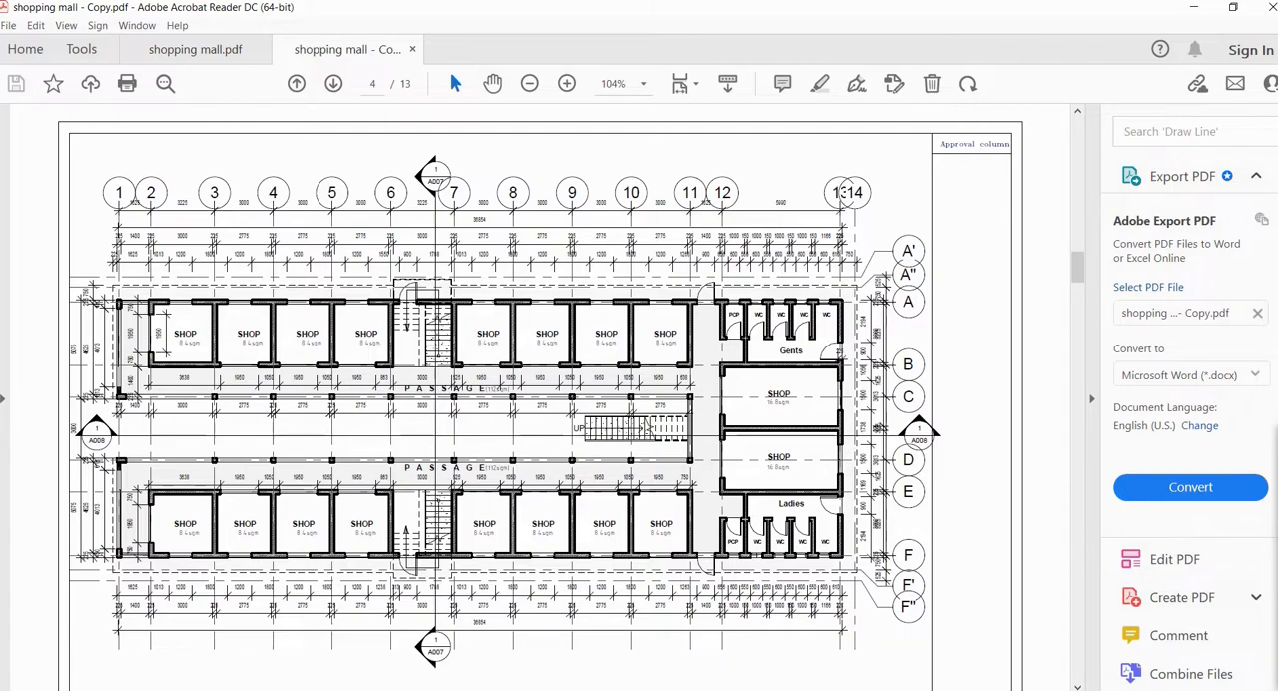
{"action": "left_click", "coordinate": [767, 688]}
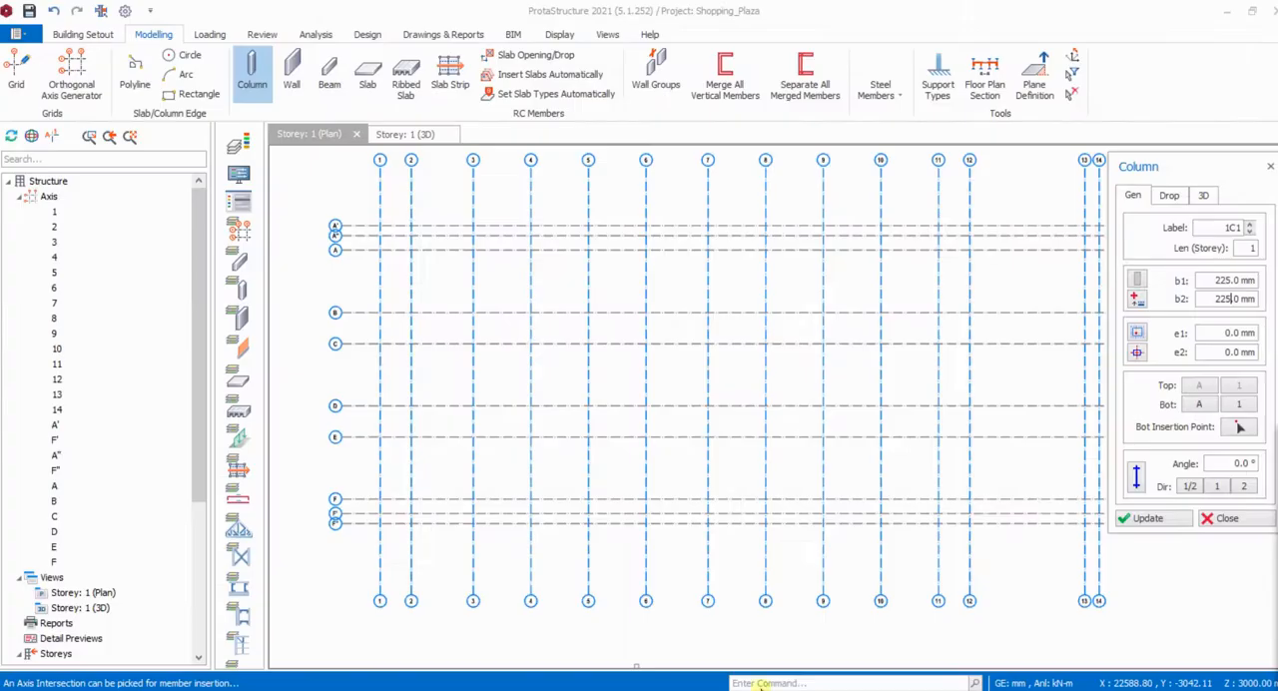
{"action": "scroll", "coordinate": [377, 249], "scroll_direction": "up", "scroll_amount": 3}
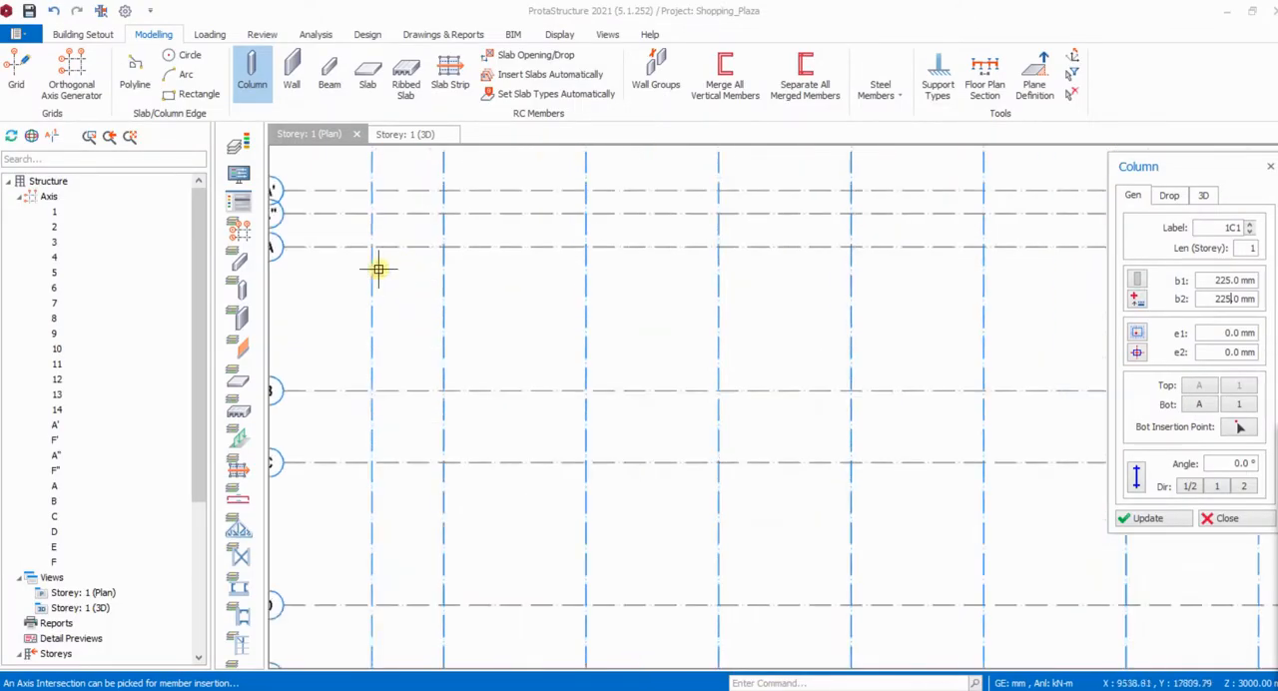
{"action": "scroll", "coordinate": [372, 249], "scroll_direction": "down", "scroll_amount": 2}
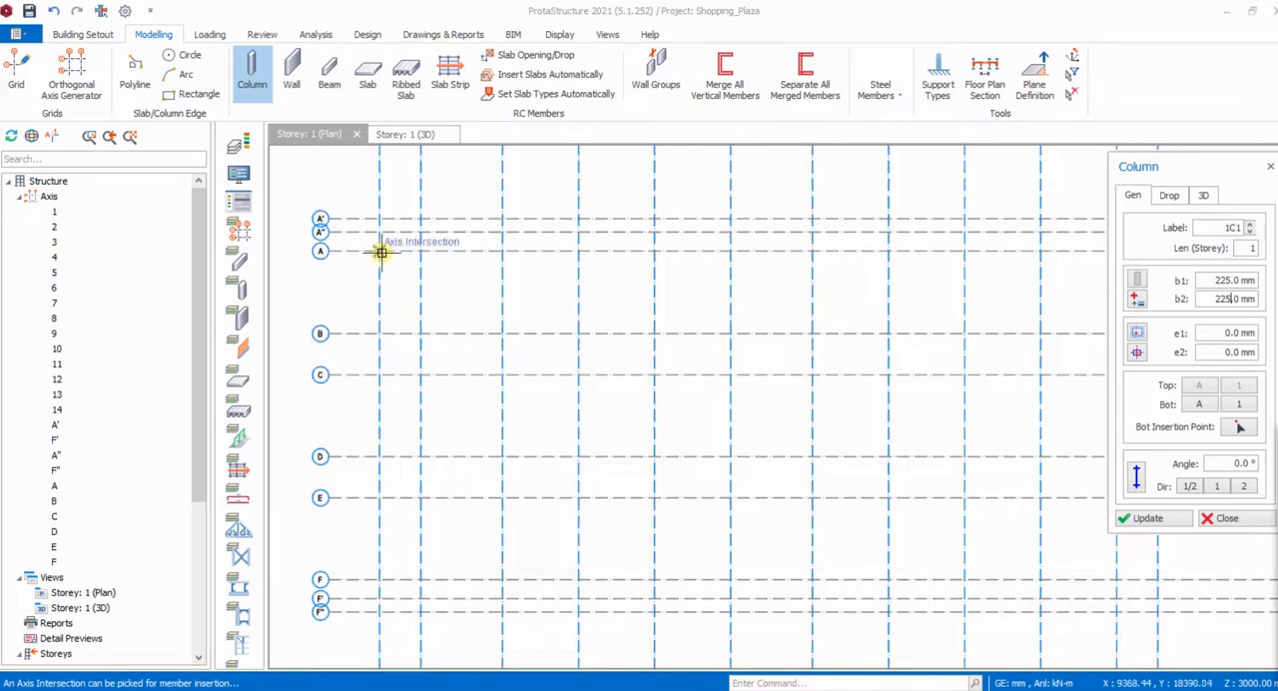
{"action": "scroll", "coordinate": [380, 252], "scroll_direction": "up", "scroll_amount": 3}
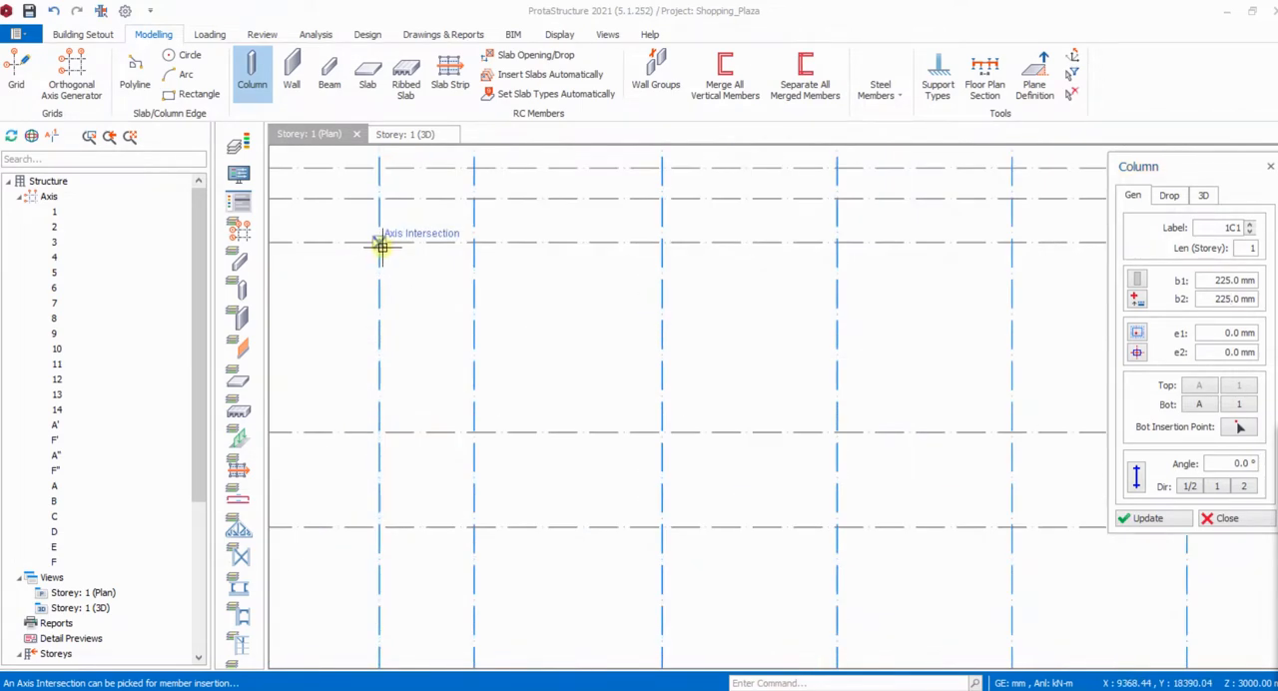
{"action": "left_click", "coordinate": [381, 247]}
{"action": "scroll", "coordinate": [446, 390], "scroll_direction": "down", "scroll_amount": 2}
{"action": "scroll", "coordinate": [455, 424], "scroll_direction": "up", "scroll_amount": 2}
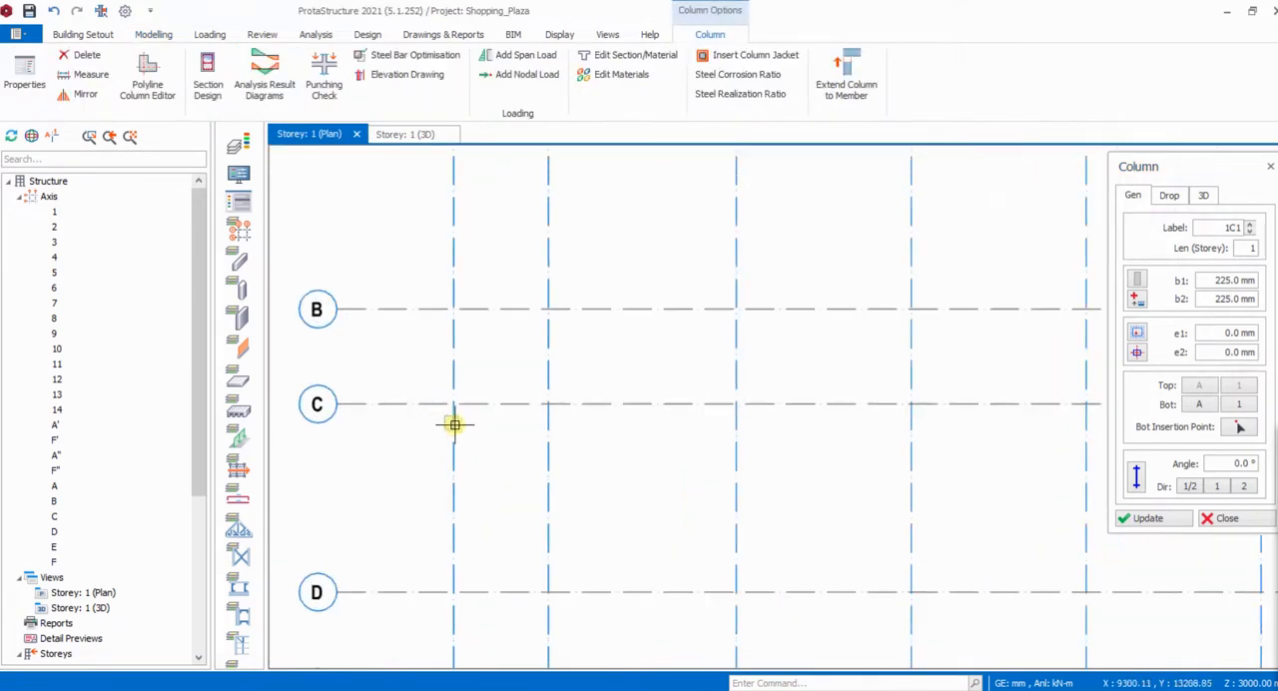
{"action": "left_click", "coordinate": [453, 403]}
{"action": "scroll", "coordinate": [499, 407], "scroll_direction": "down", "scroll_amount": 2}
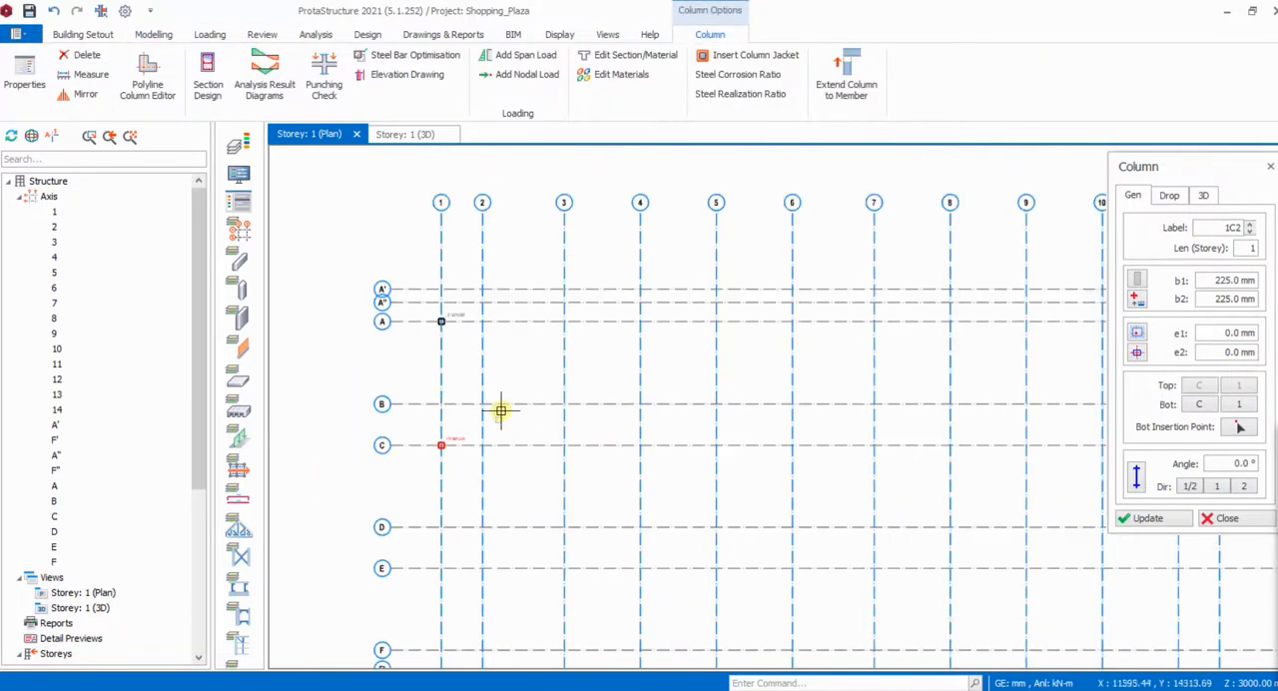
- Insert columns where axis 2 crosses axes A and C
{"action": "scroll", "coordinate": [485, 334], "scroll_direction": "up", "scroll_amount": 2}
{"action": "left_click", "coordinate": [475, 299]}
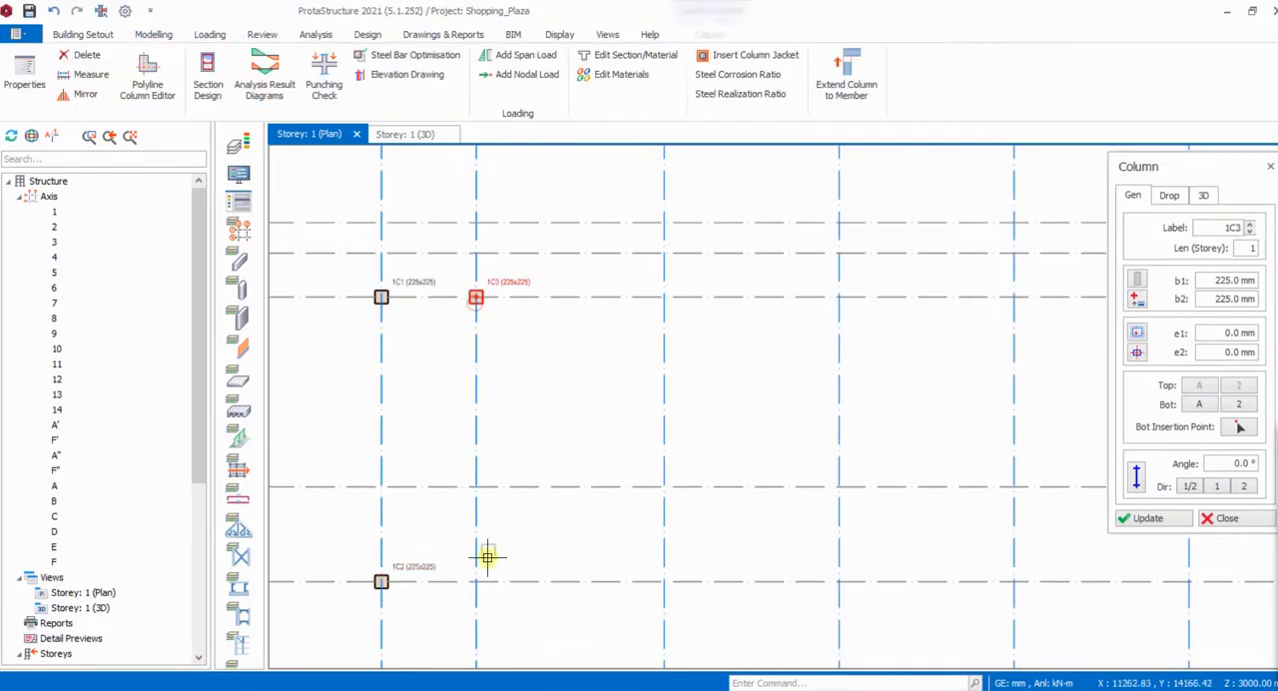
{"action": "left_click", "coordinate": [477, 584]}
{"action": "scroll", "coordinate": [459, 444], "scroll_direction": "down", "scroll_amount": 2}
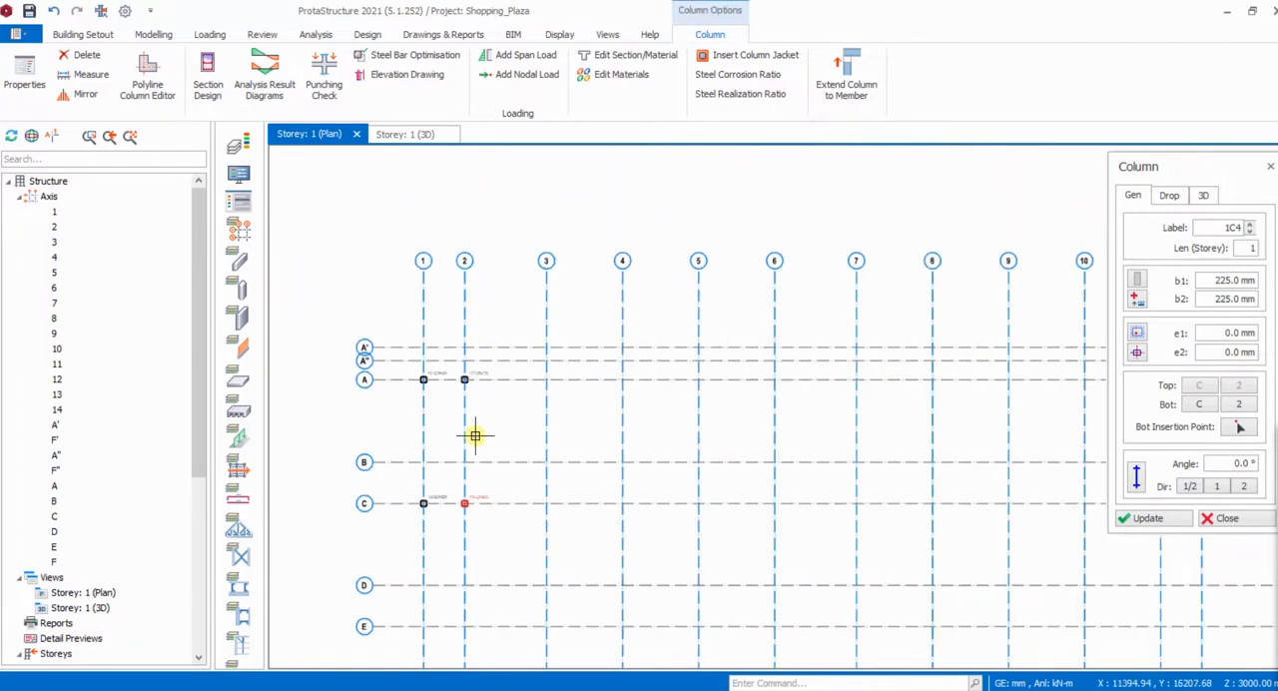
- Insert columns along axis A at axes 3, 4 and 5 with a window selection over the intersections
{"action": "scroll", "coordinate": [530, 421], "scroll_direction": "up", "scroll_amount": 2}
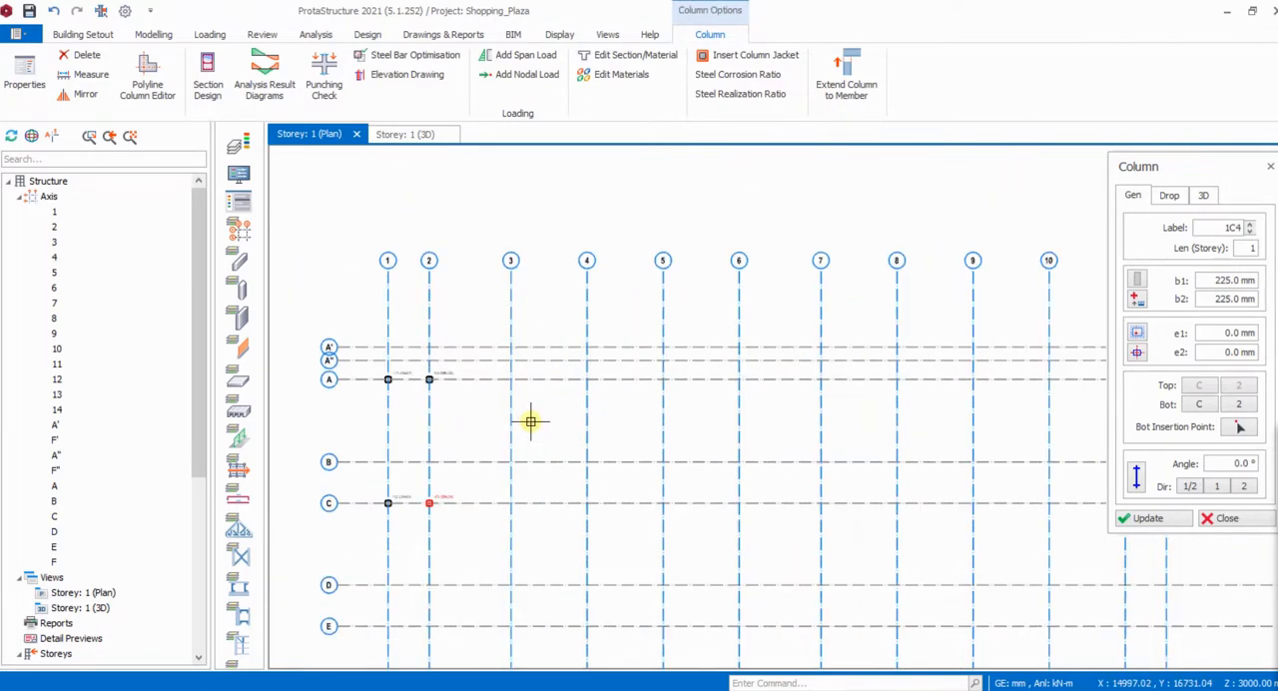
{"action": "scroll", "coordinate": [490, 399], "scroll_direction": "down", "scroll_amount": 1}
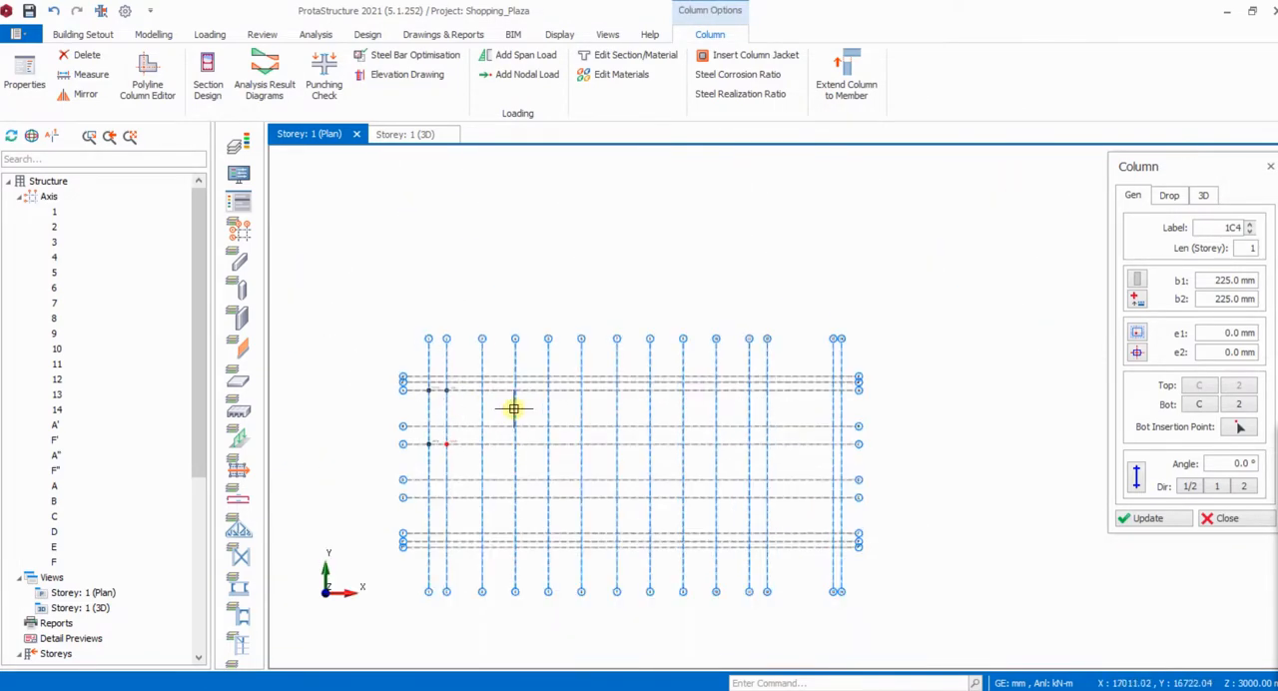
{"action": "scroll", "coordinate": [602, 402], "scroll_direction": "down", "scroll_amount": 1}
{"action": "scroll", "coordinate": [423, 400], "scroll_direction": "up", "scroll_amount": 1}
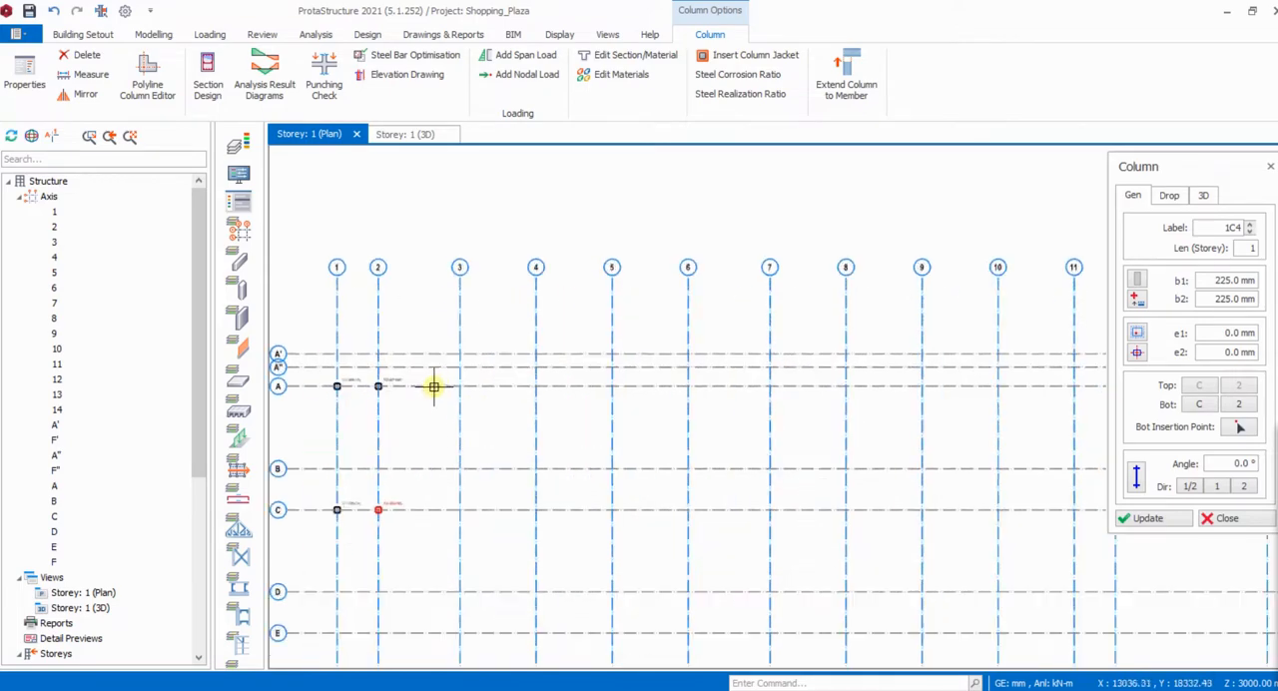
{"action": "scroll", "coordinate": [441, 378], "scroll_direction": "down", "scroll_amount": 1}
{"action": "scroll", "coordinate": [441, 377], "scroll_direction": "up", "scroll_amount": 1}
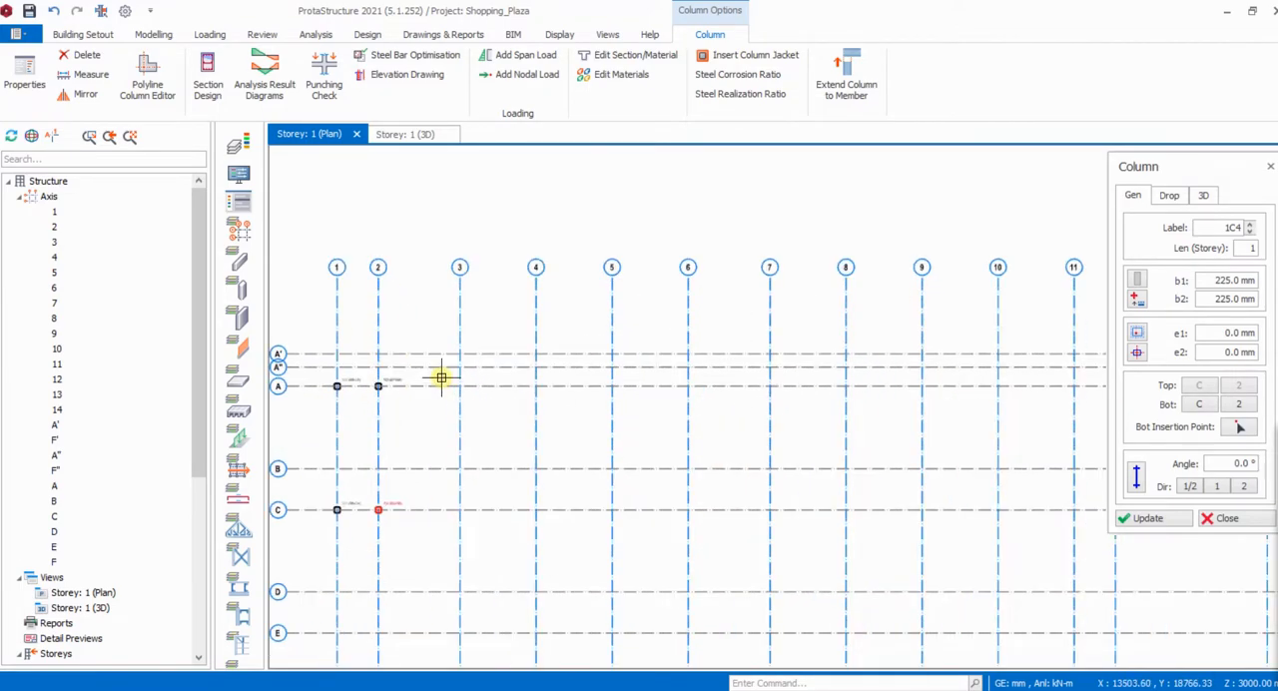
{"action": "left_click_drag", "start_coordinate": [441, 378], "coordinate": [637, 400]}
{"action": "left_click_drag", "start_coordinate": [734, 394], "coordinate": [853, 397]}
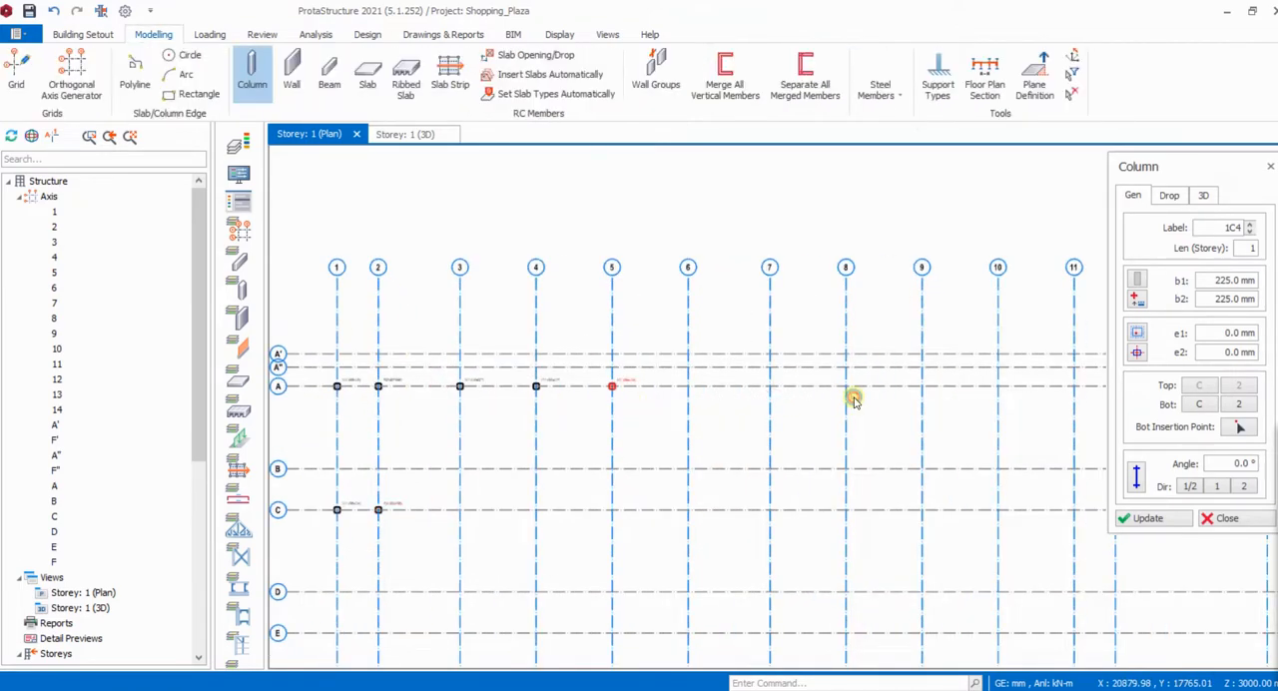
- Insert columns along axis A at all intersections from axis 6 to axis 11
{"action": "scroll", "coordinate": [550, 402], "scroll_direction": "down", "scroll_amount": 1}
{"action": "scroll", "coordinate": [740, 401], "scroll_direction": "up", "scroll_amount": 3}
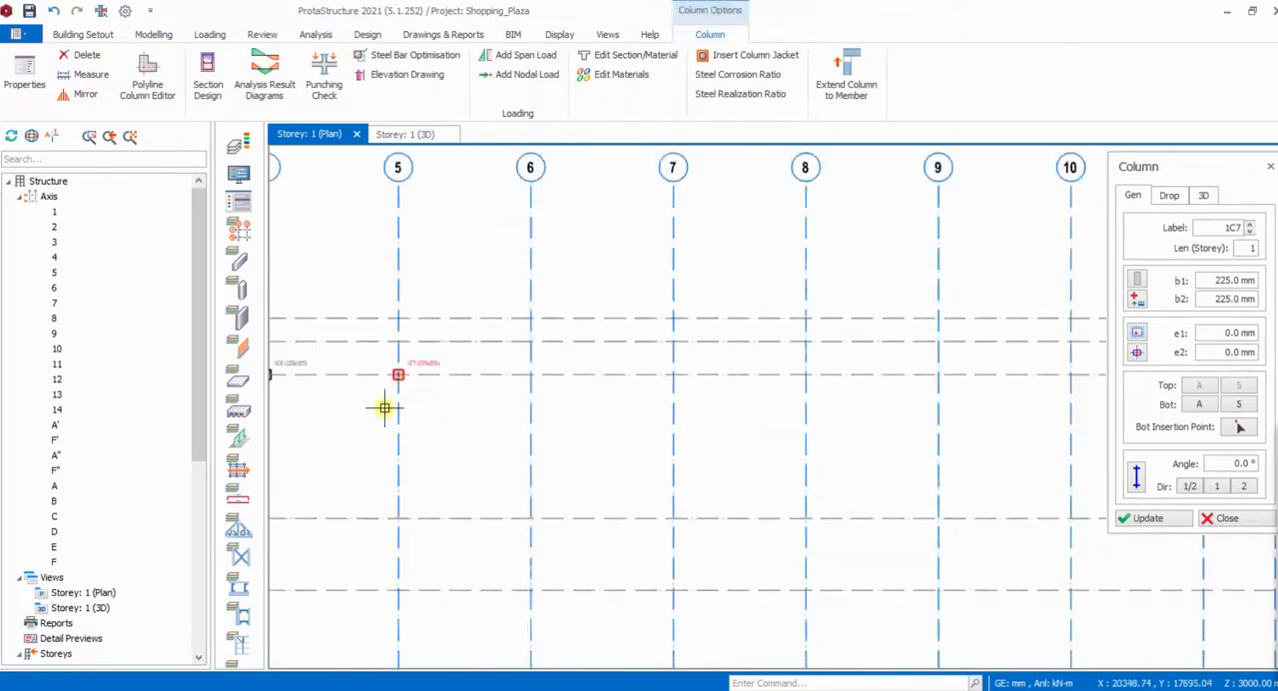
{"action": "scroll", "coordinate": [384, 407], "scroll_direction": "down", "scroll_amount": 3}
{"action": "scroll", "coordinate": [434, 385], "scroll_direction": "up", "scroll_amount": 2}
{"action": "left_click_drag", "start_coordinate": [436, 387], "coordinate": [1009, 413]}
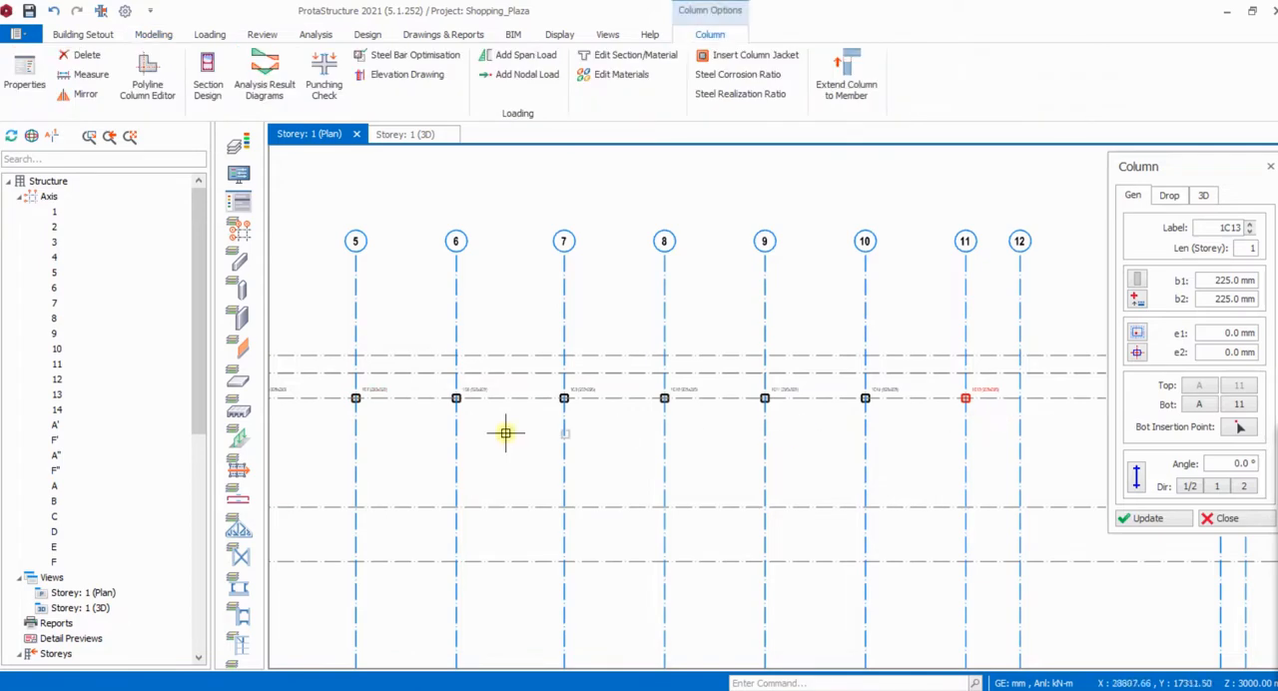
- Complete the column row on axis A by inserting columns at axes 12 and 13
{"action": "scroll", "coordinate": [499, 432], "scroll_direction": "down", "scroll_amount": 3}
{"action": "scroll", "coordinate": [699, 420], "scroll_direction": "up", "scroll_amount": 4}
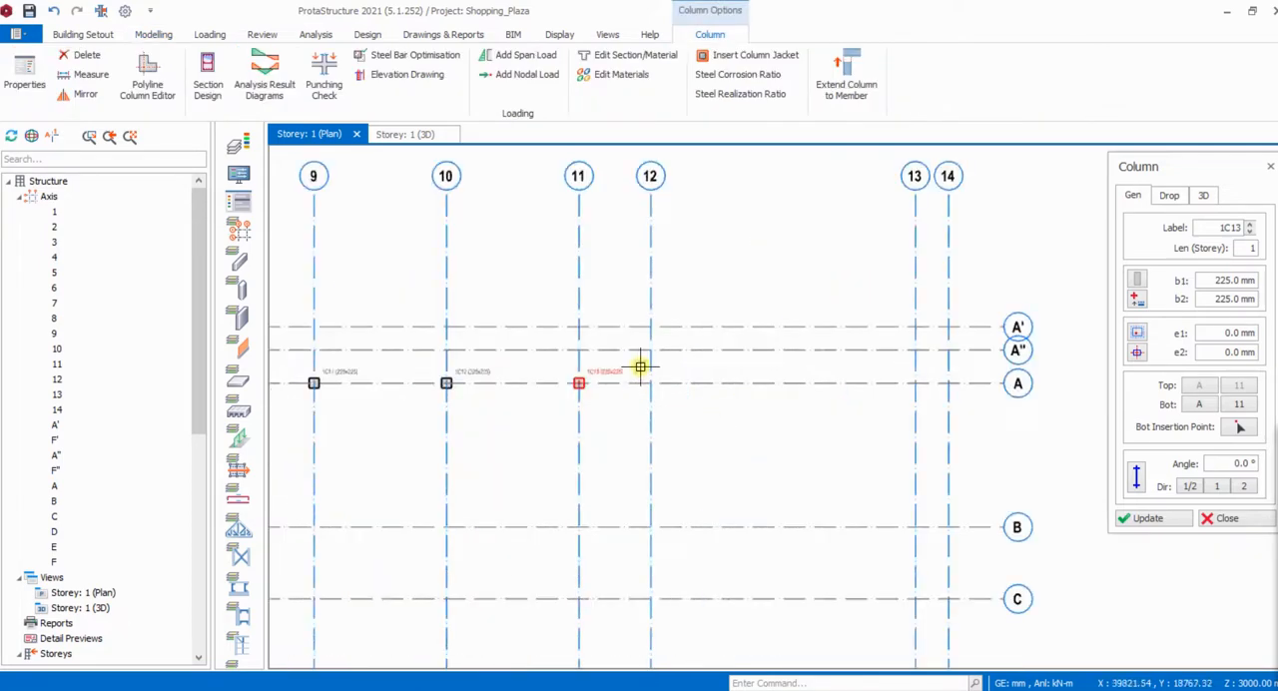
{"action": "left_click_drag", "start_coordinate": [640, 367], "coordinate": [918, 428]}
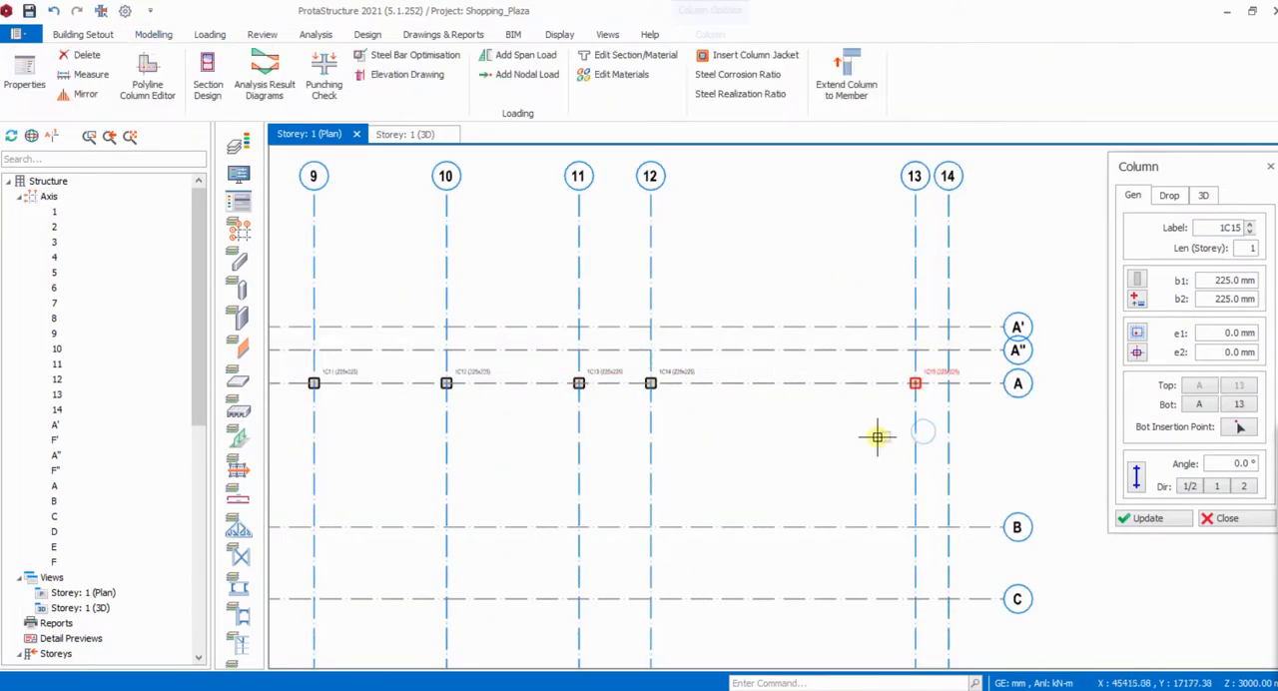
- Insert columns along axis C at all intersections from axis 3 to axis 13
{"action": "scroll", "coordinate": [709, 299], "scroll_direction": "down", "scroll_amount": 5}
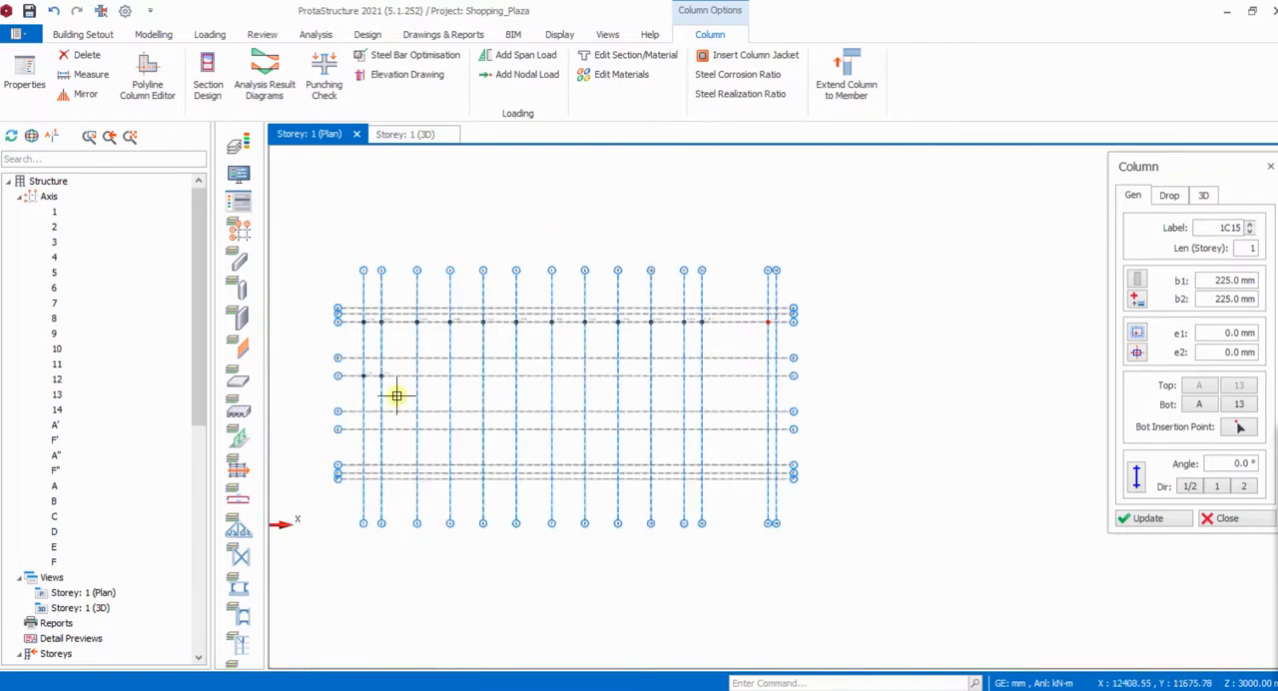
{"action": "scroll", "coordinate": [420, 400], "scroll_direction": "up", "scroll_amount": 4}
{"action": "scroll", "coordinate": [442, 354], "scroll_direction": "down", "scroll_amount": 2}
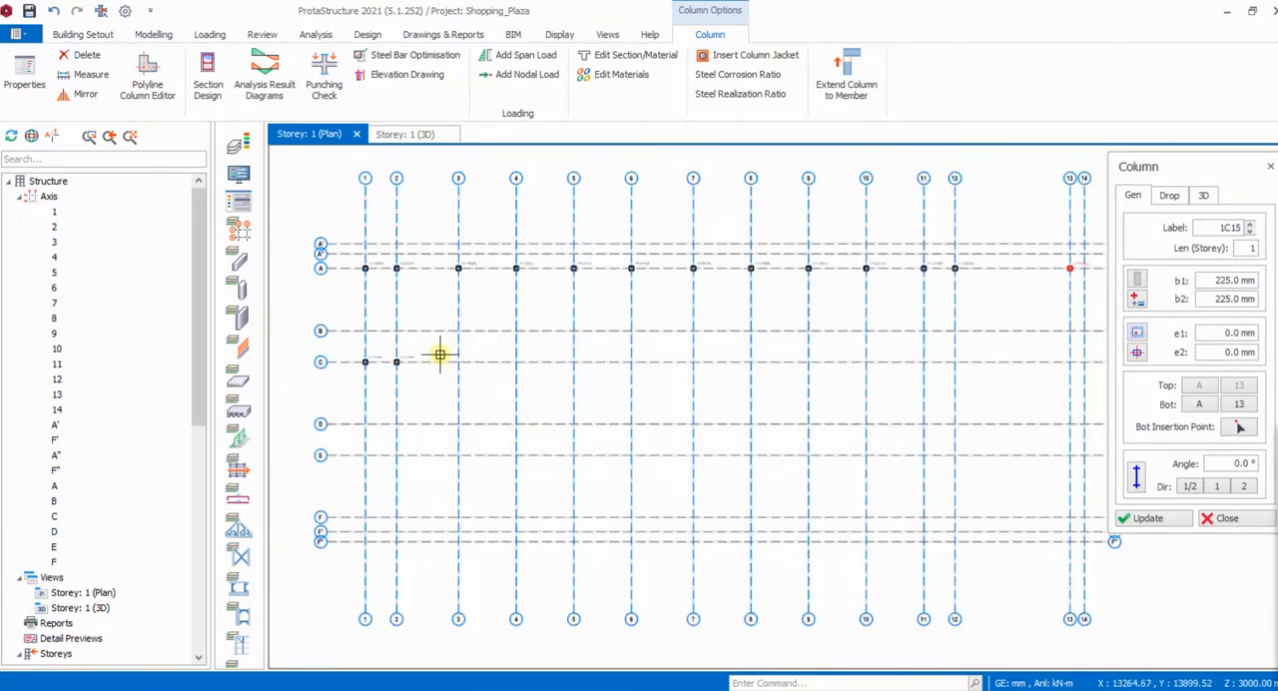
{"action": "left_click_drag", "start_coordinate": [441, 346], "coordinate": [1073, 373]}
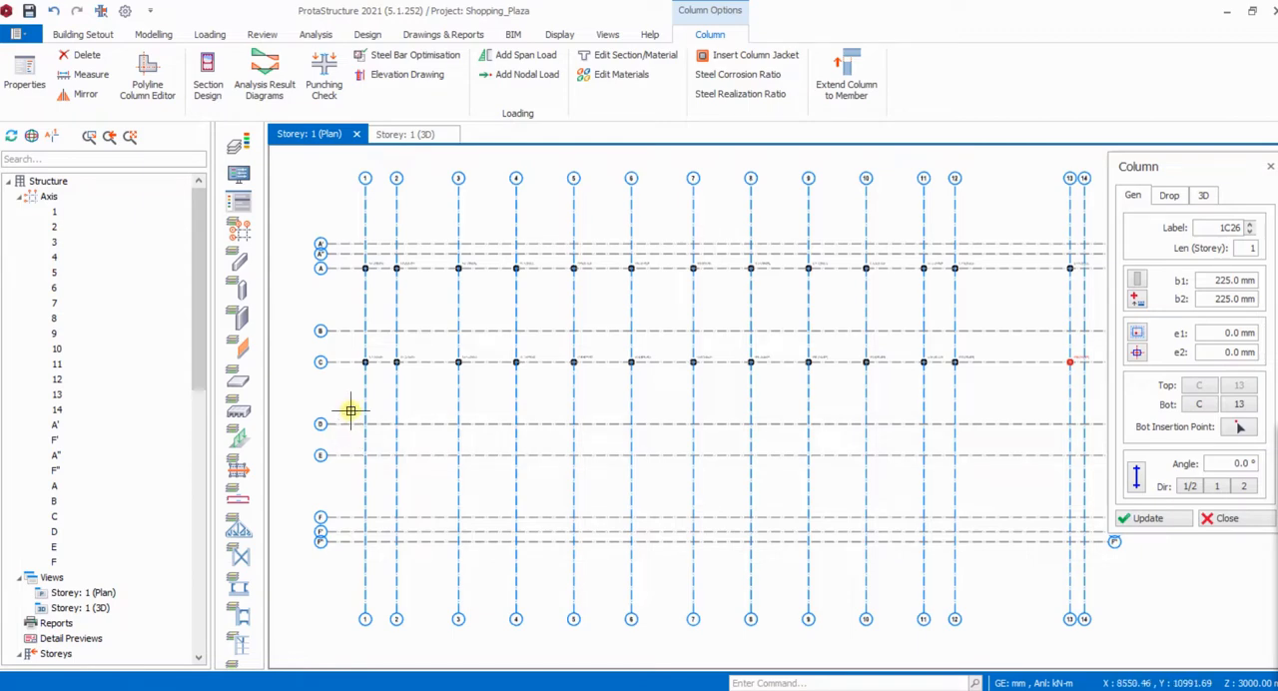
- Insert a column where axis D crosses axis 13 and cancel the column section library
{"action": "left_click_drag", "start_coordinate": [350, 410], "coordinate": [1073, 430]}
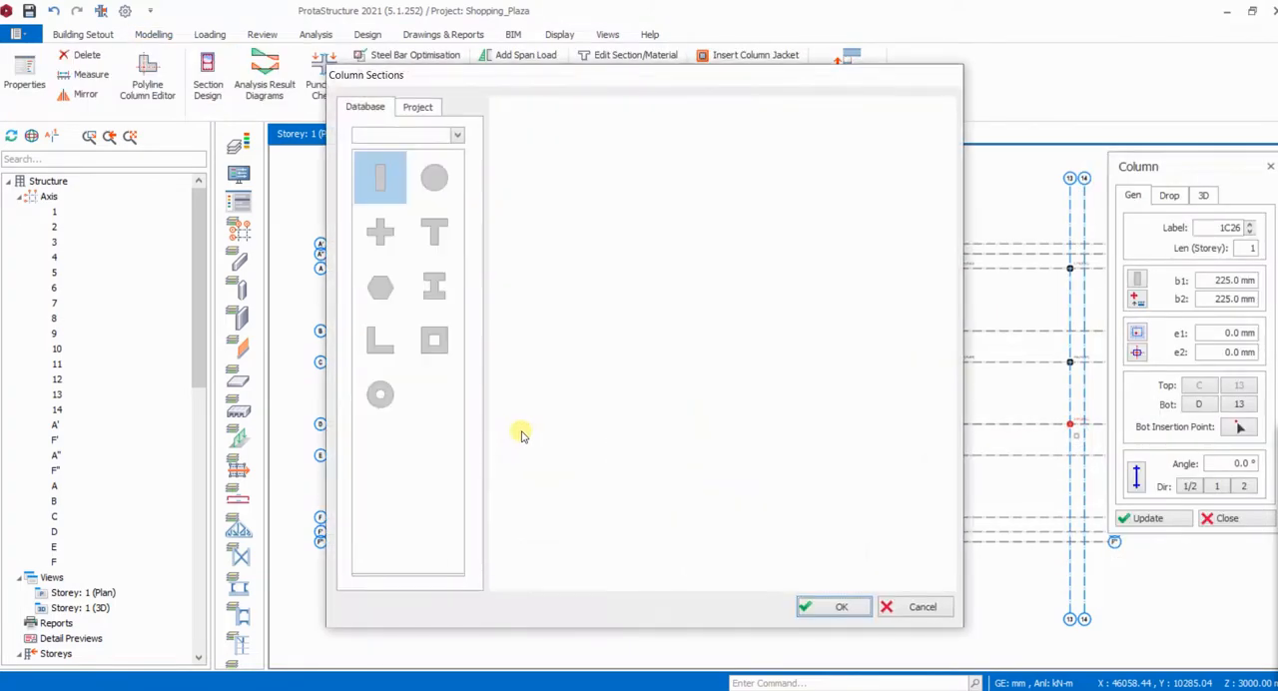
{"action": "left_click", "coordinate": [904, 607]}
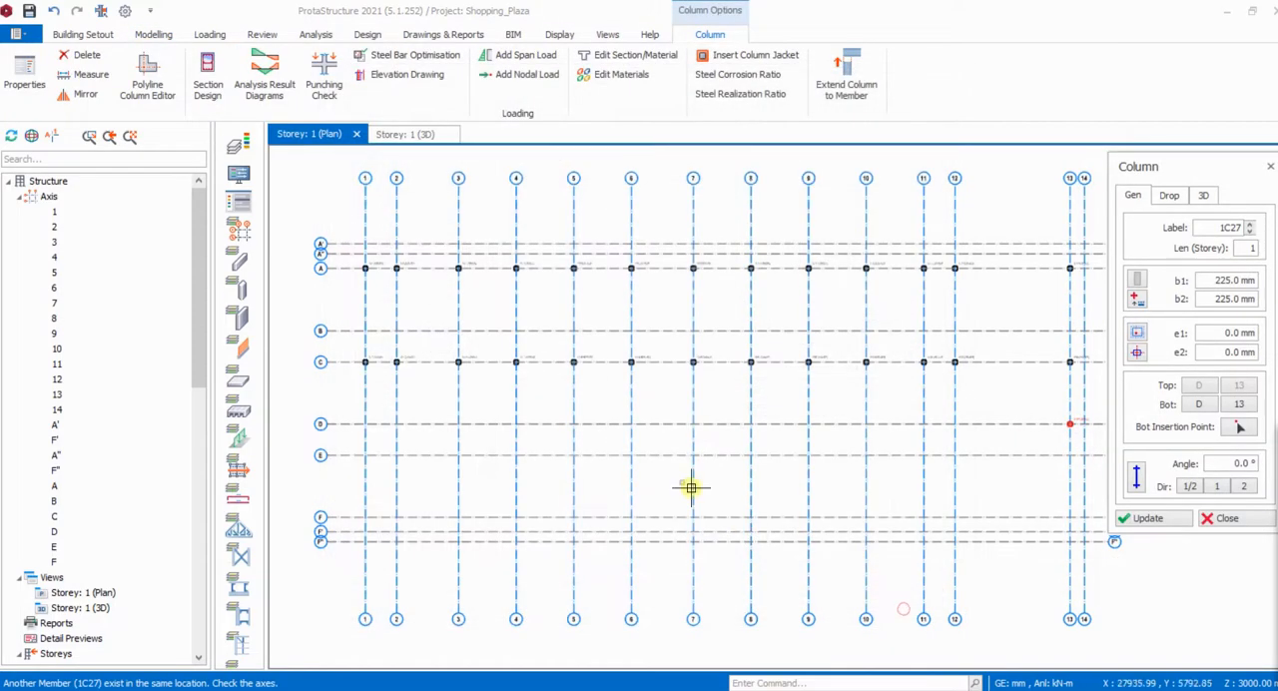
- Insert columns along axis F at all intersections from axis 1 to axis 12
{"action": "scroll", "coordinate": [362, 422], "scroll_direction": "down", "scroll_amount": 4}
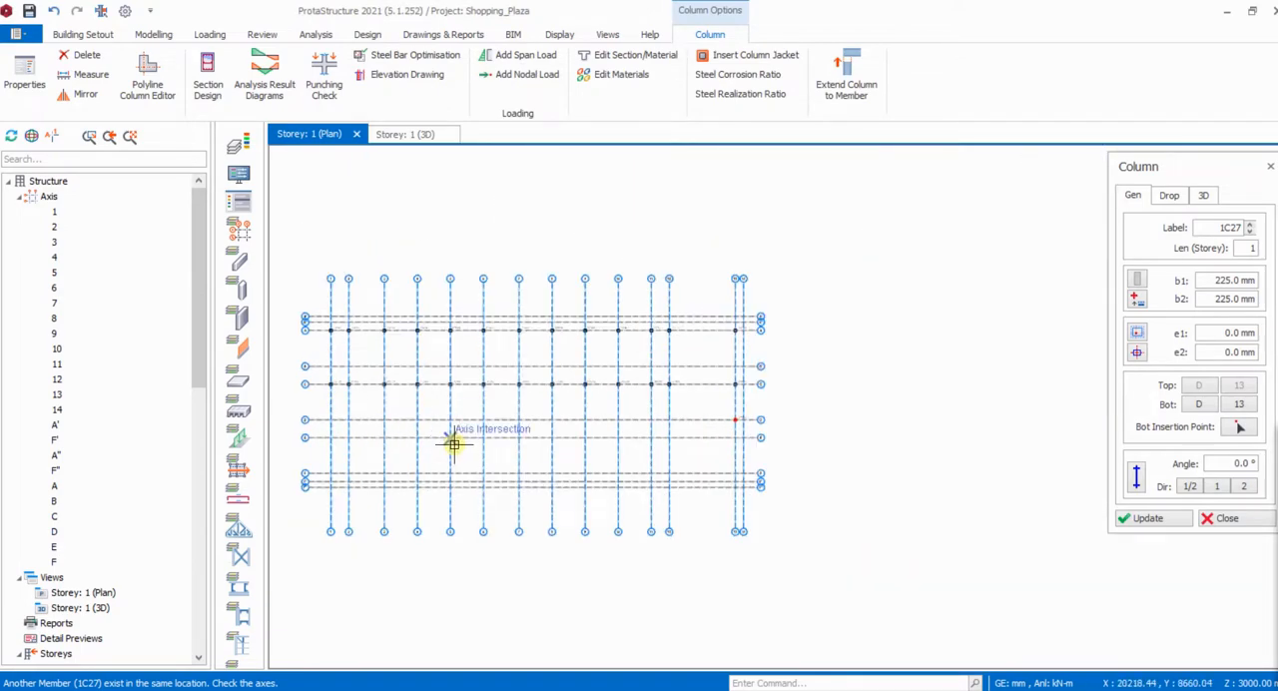
{"action": "scroll", "coordinate": [838, 457], "scroll_direction": "down", "scroll_amount": 1}
{"action": "scroll", "coordinate": [499, 472], "scroll_direction": "up", "scroll_amount": 4}
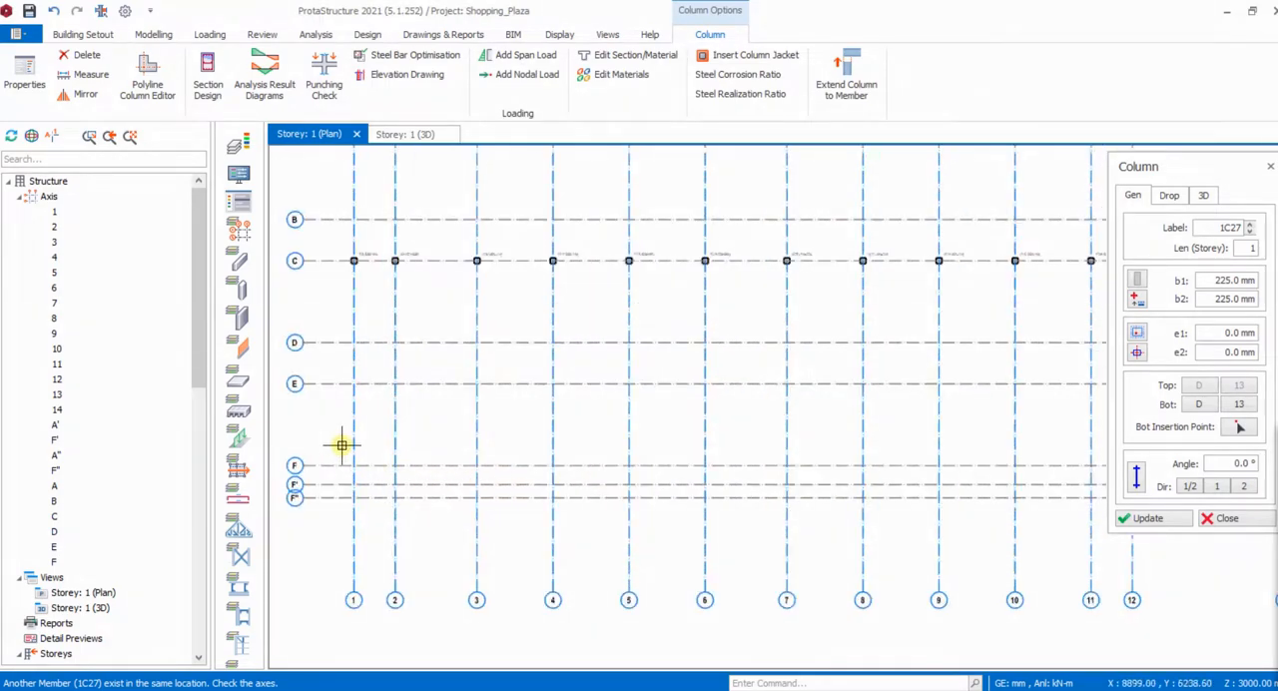
{"action": "scroll", "coordinate": [341, 445], "scroll_direction": "down", "scroll_amount": 1}
{"action": "left_click_drag", "start_coordinate": [337, 437], "coordinate": [964, 468]}
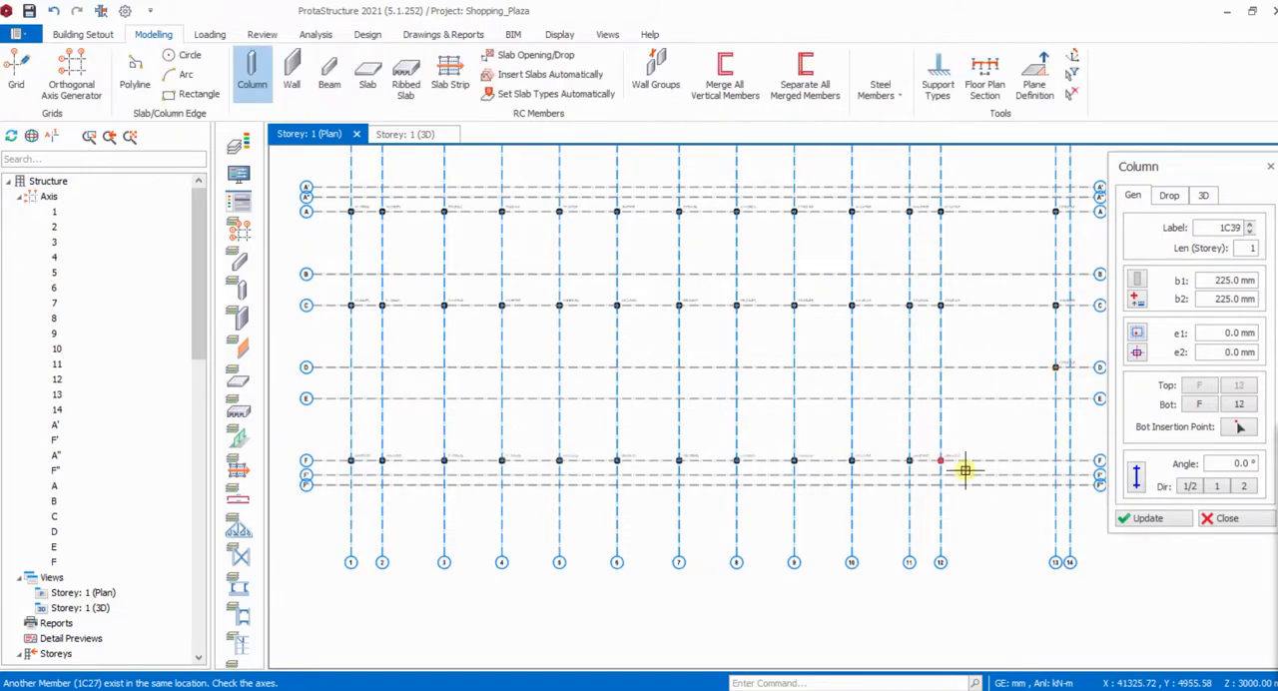
- Insert the end column of the axis F row at its intersection with axis 13
{"action": "scroll", "coordinate": [959, 465], "scroll_direction": "down", "scroll_amount": 2}
{"action": "scroll", "coordinate": [772, 456], "scroll_direction": "up", "scroll_amount": 2}
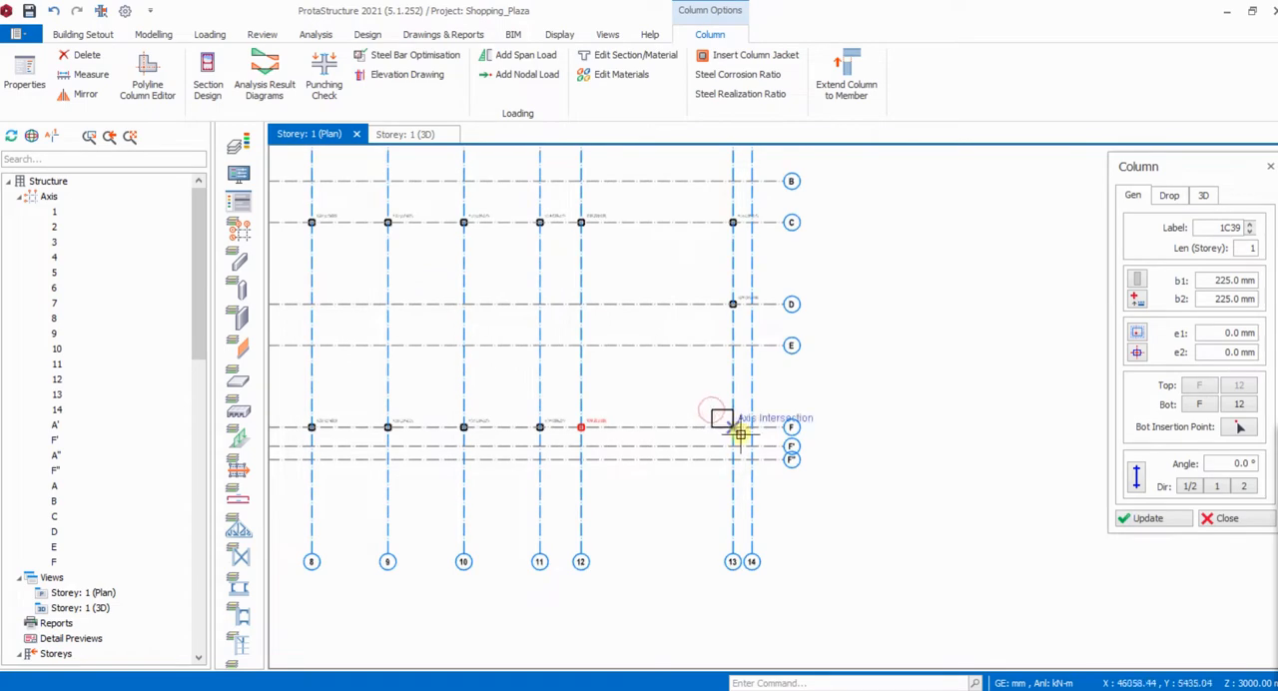
{"action": "scroll", "coordinate": [729, 430], "scroll_direction": "up", "scroll_amount": 2}
{"action": "left_click", "coordinate": [729, 431]}
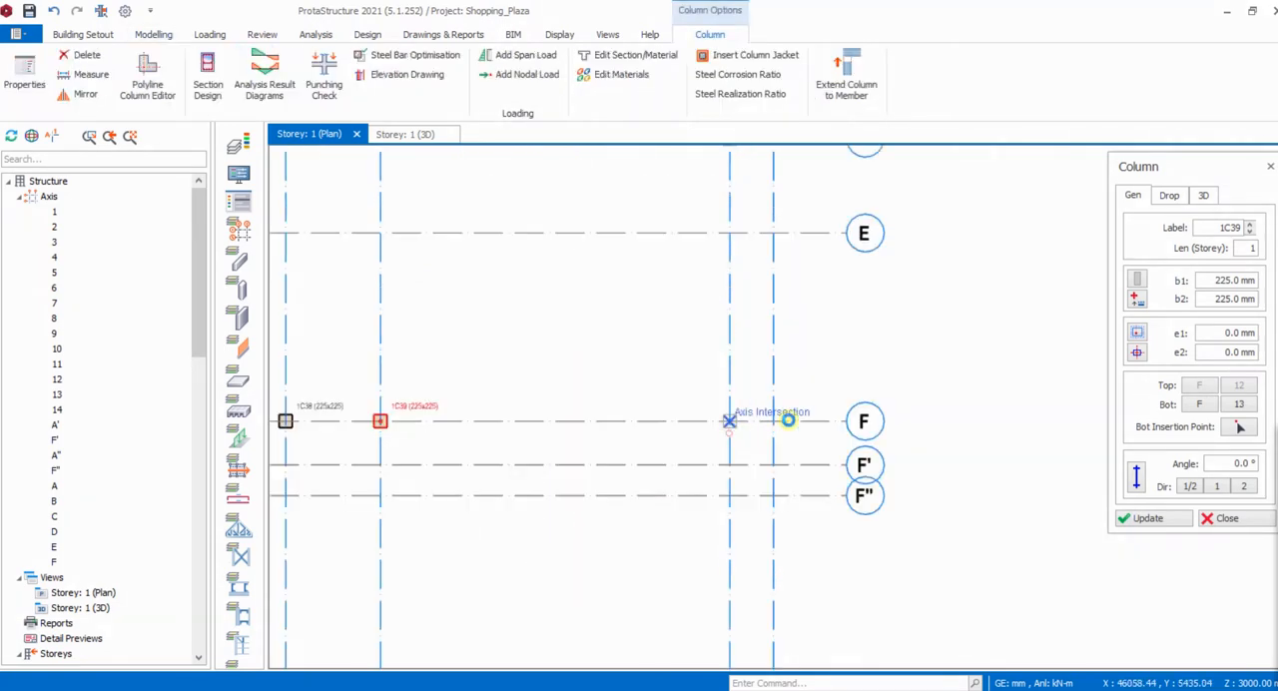
- Insert columns along axis D at all intersections from axis 1 to axis 8
{"action": "scroll", "coordinate": [964, 419], "scroll_direction": "down", "scroll_amount": 4}
{"action": "scroll", "coordinate": [565, 380], "scroll_direction": "up", "scroll_amount": 2}
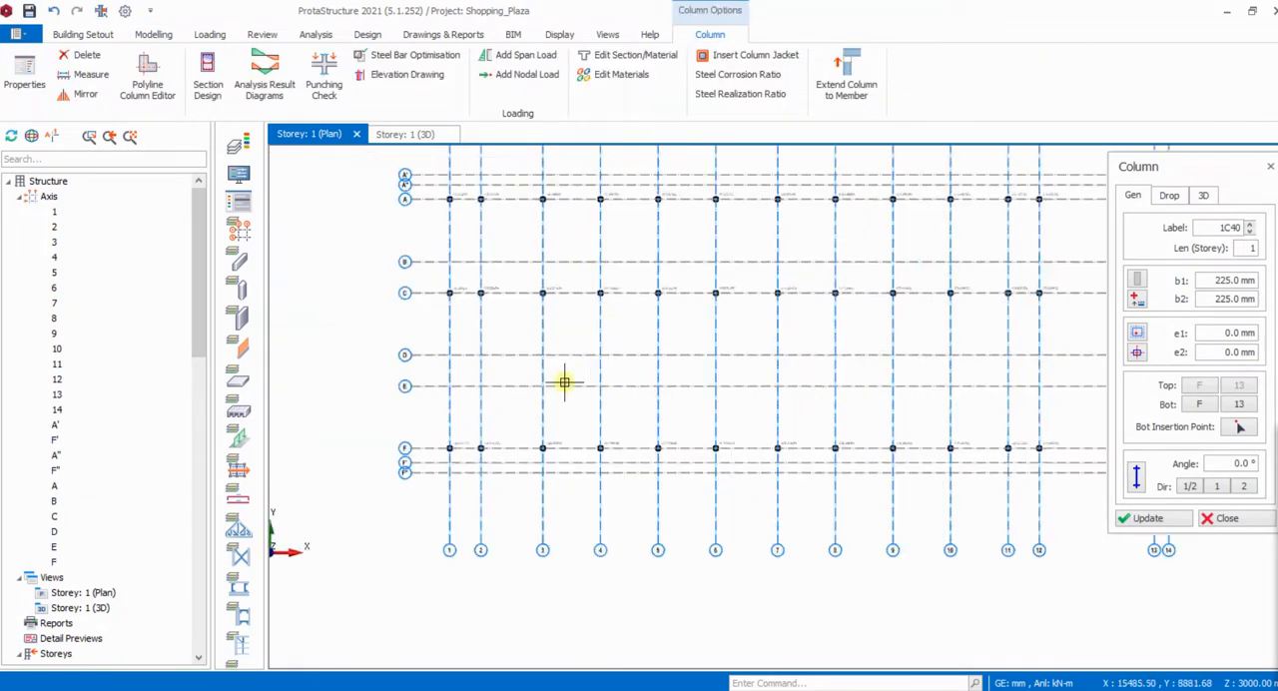
{"action": "left_click_drag", "start_coordinate": [440, 344], "coordinate": [902, 365]}
- Fill the remaining gap on axis D with columns at axes 9, 10, 11 and 12
{"action": "scroll", "coordinate": [553, 377], "scroll_direction": "down", "scroll_amount": 3}
{"action": "scroll", "coordinate": [743, 381], "scroll_direction": "up", "scroll_amount": 3}
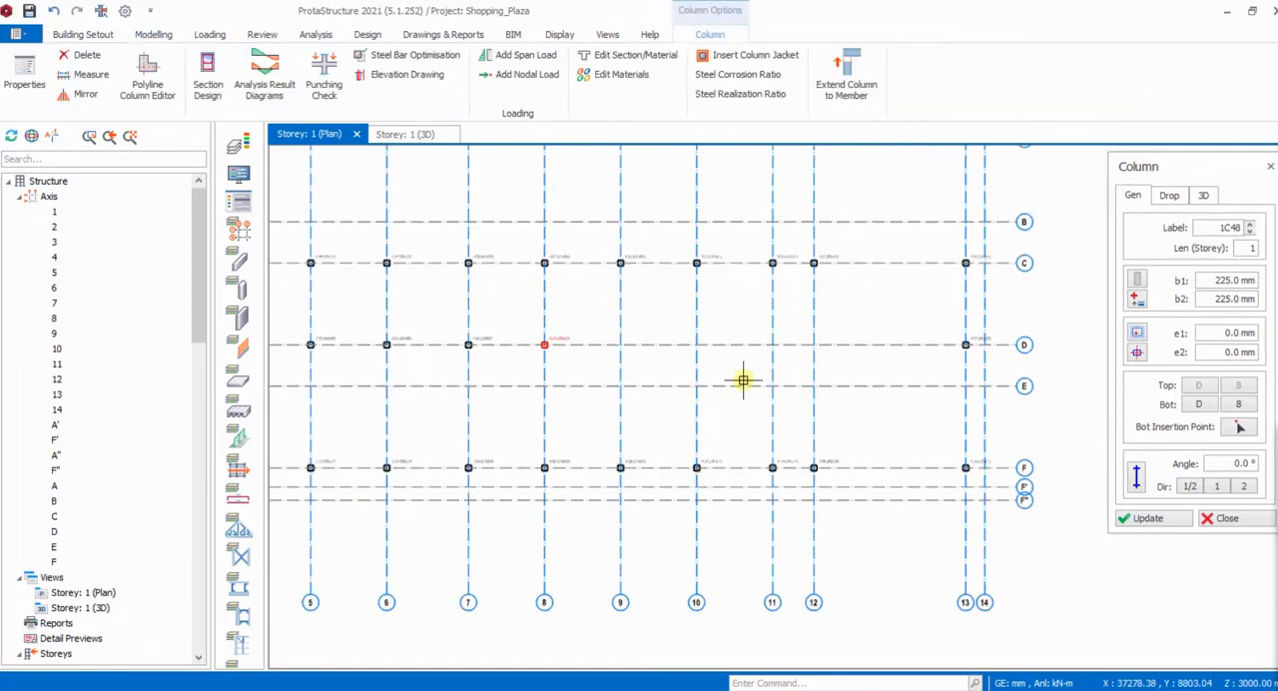
{"action": "left_click", "coordinate": [785, 366]}
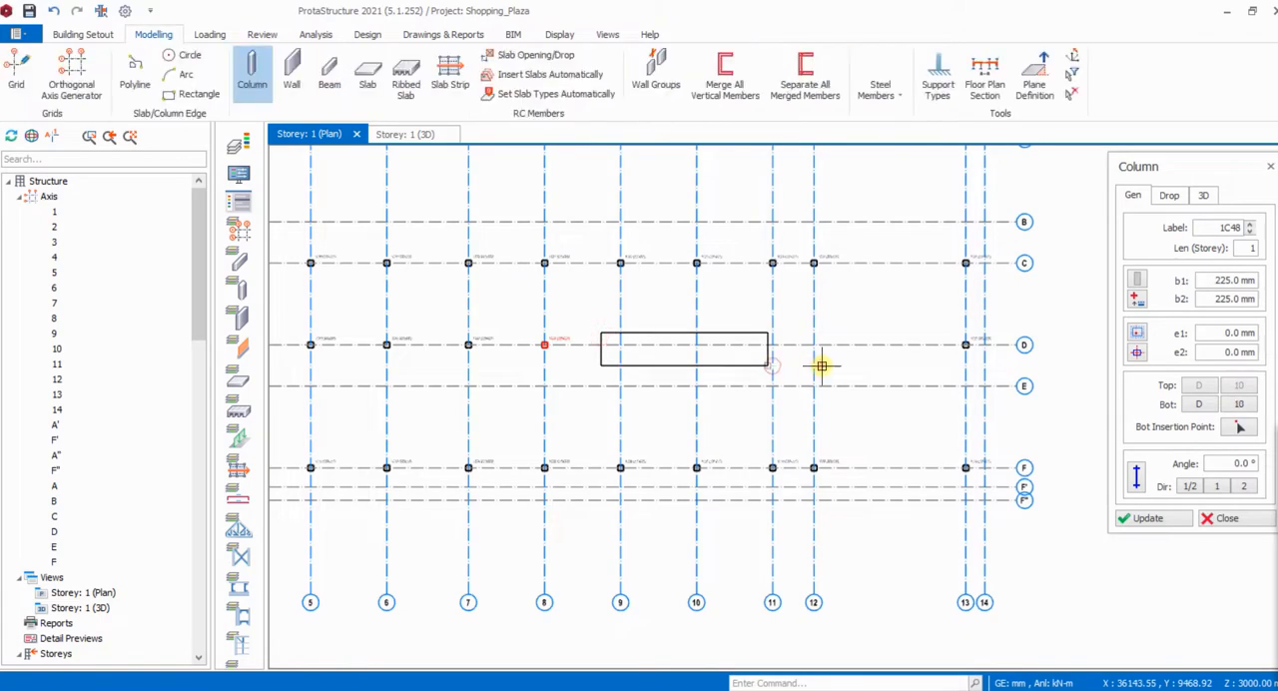
{"action": "left_click", "coordinate": [755, 331]}
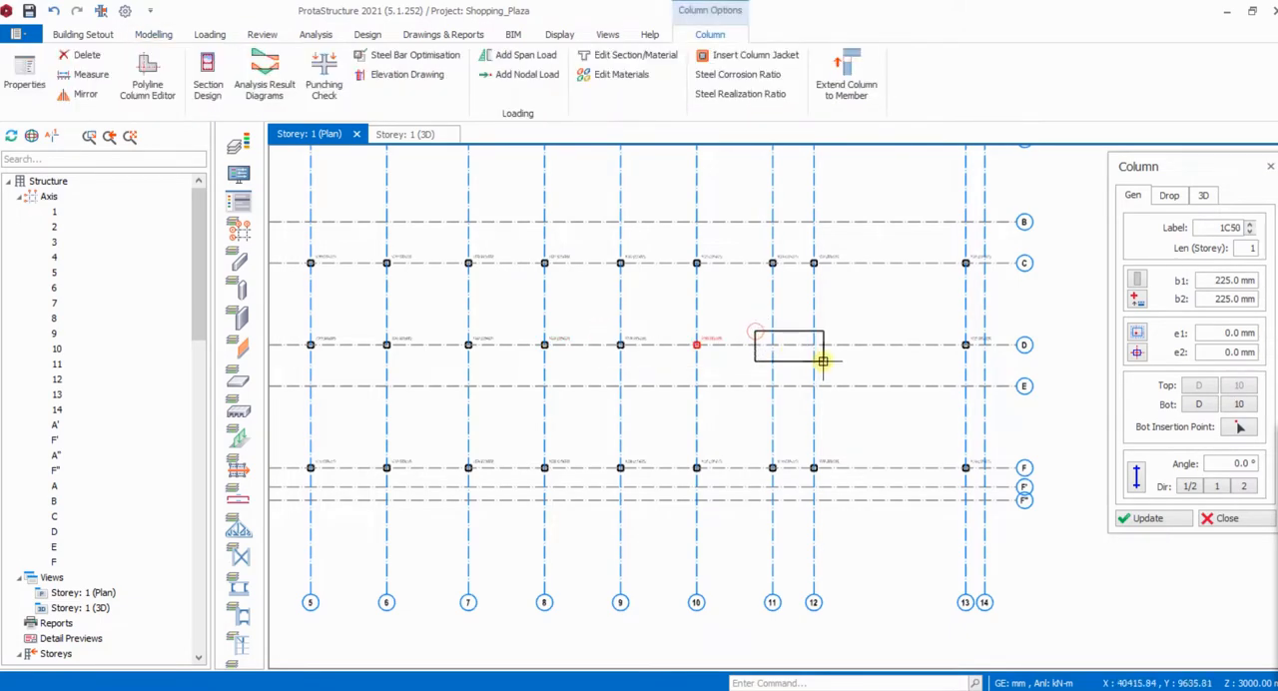
{"action": "left_click", "coordinate": [823, 361]}
{"action": "scroll", "coordinate": [828, 372], "scroll_direction": "down", "scroll_amount": 3}
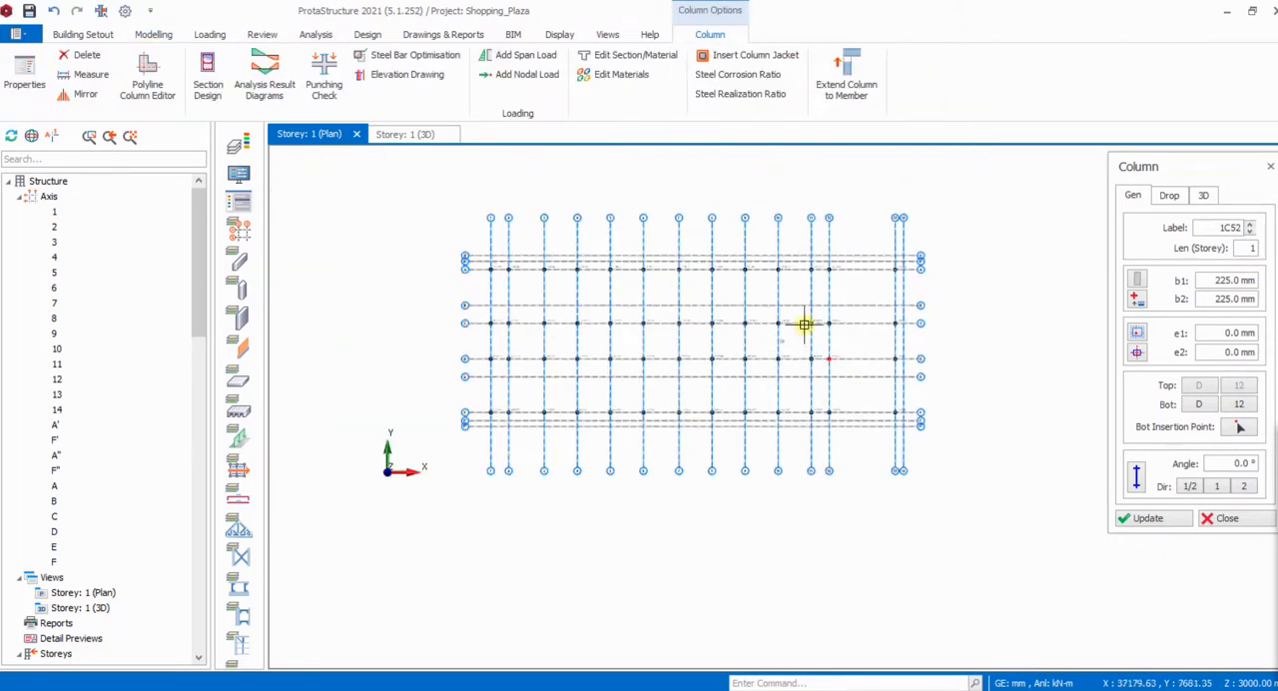
{"action": "scroll", "coordinate": [817, 324], "scroll_direction": "up", "scroll_amount": 3}
{"action": "scroll", "coordinate": [828, 324], "scroll_direction": "down", "scroll_amount": 2}
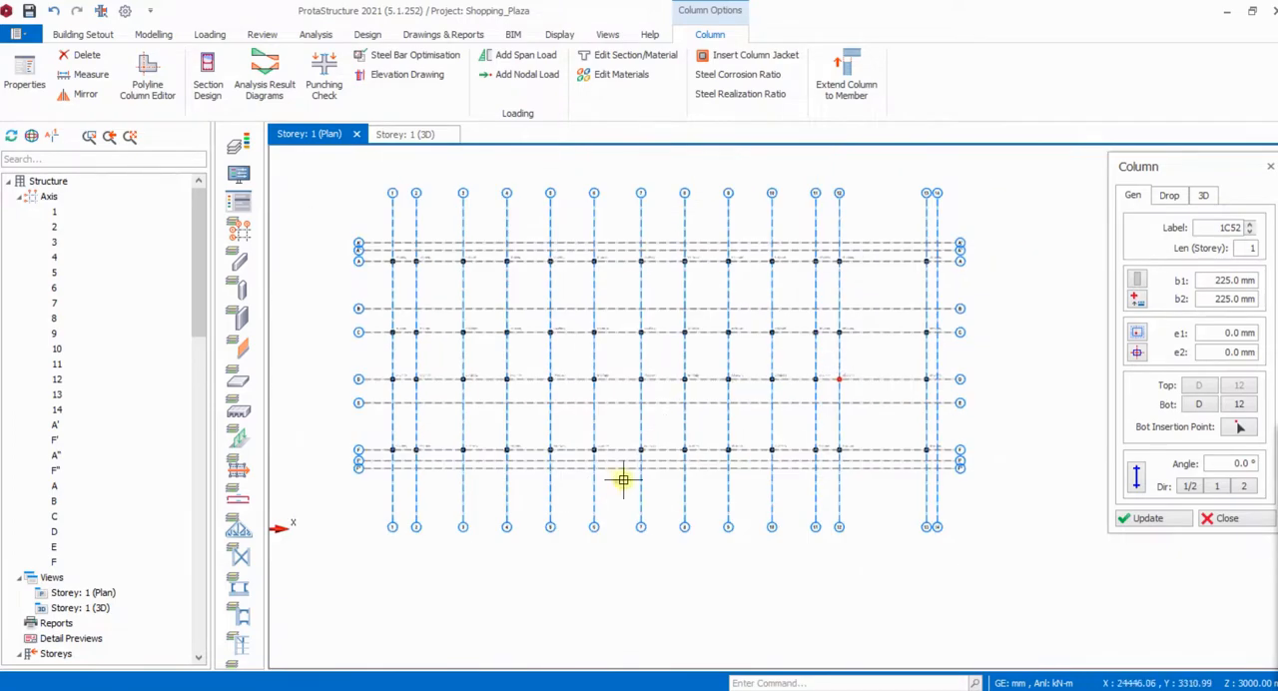
{"action": "scroll", "coordinate": [725, 476], "scroll_direction": "up", "scroll_amount": 2}
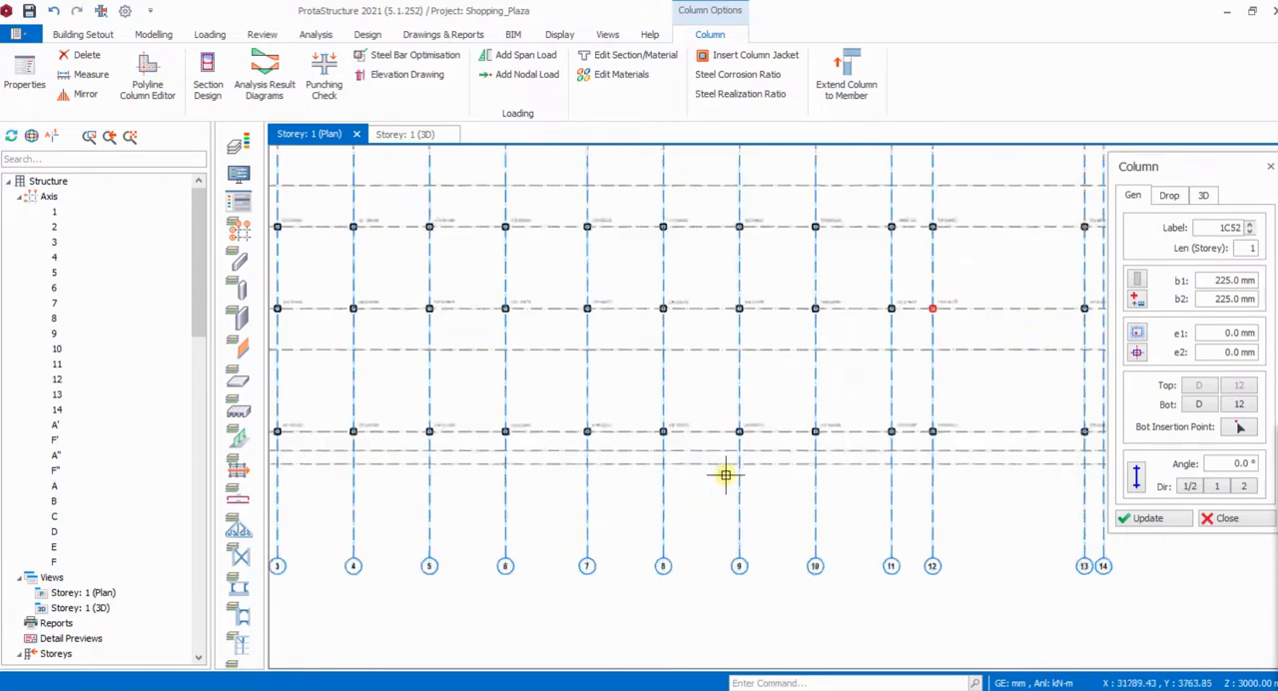
- Examine the columns placed along the axes in the plan and compare them with the shopping mall floor plan PDF
{"action": "scroll", "coordinate": [735, 484], "scroll_direction": "down", "scroll_amount": 2}
{"action": "scroll", "coordinate": [567, 282], "scroll_direction": "up", "scroll_amount": 3}
{"action": "scroll", "coordinate": [499, 305], "scroll_direction": "down", "scroll_amount": 3}
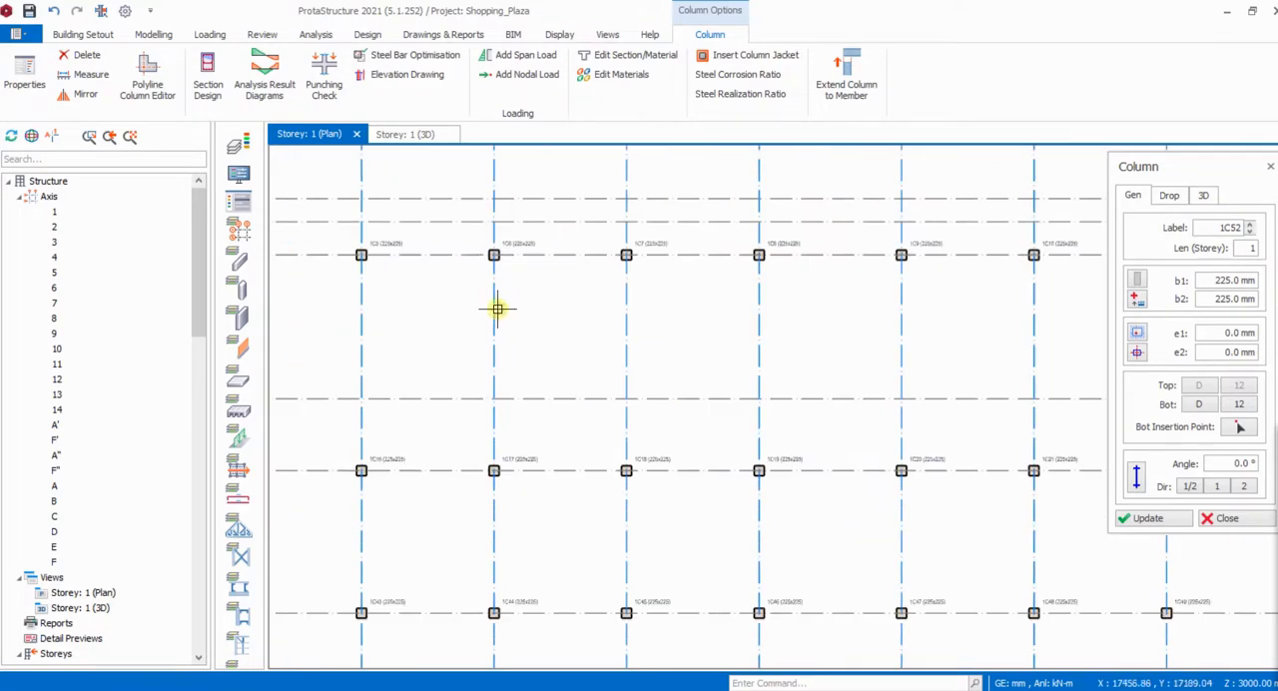
{"action": "scroll", "coordinate": [1009, 397], "scroll_direction": "up", "scroll_amount": 3}
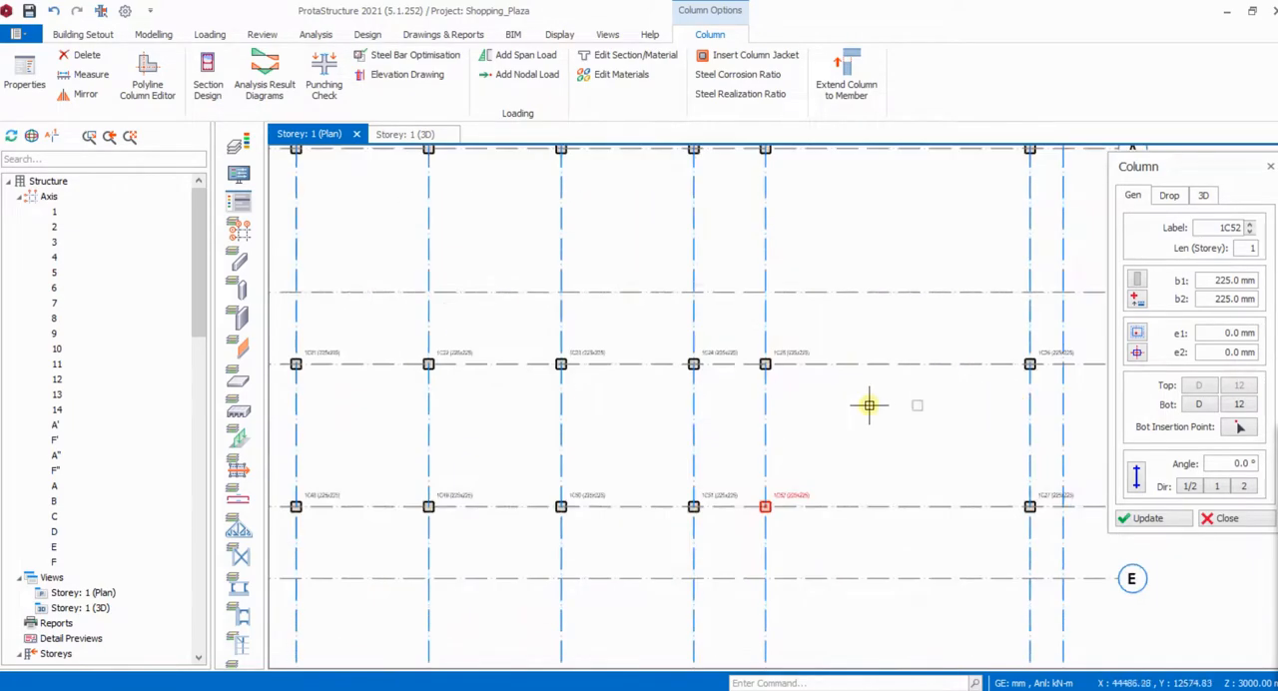
{"action": "scroll", "coordinate": [753, 410], "scroll_direction": "down", "scroll_amount": 3}
{"action": "scroll", "coordinate": [752, 409], "scroll_direction": "up", "scroll_amount": 2}
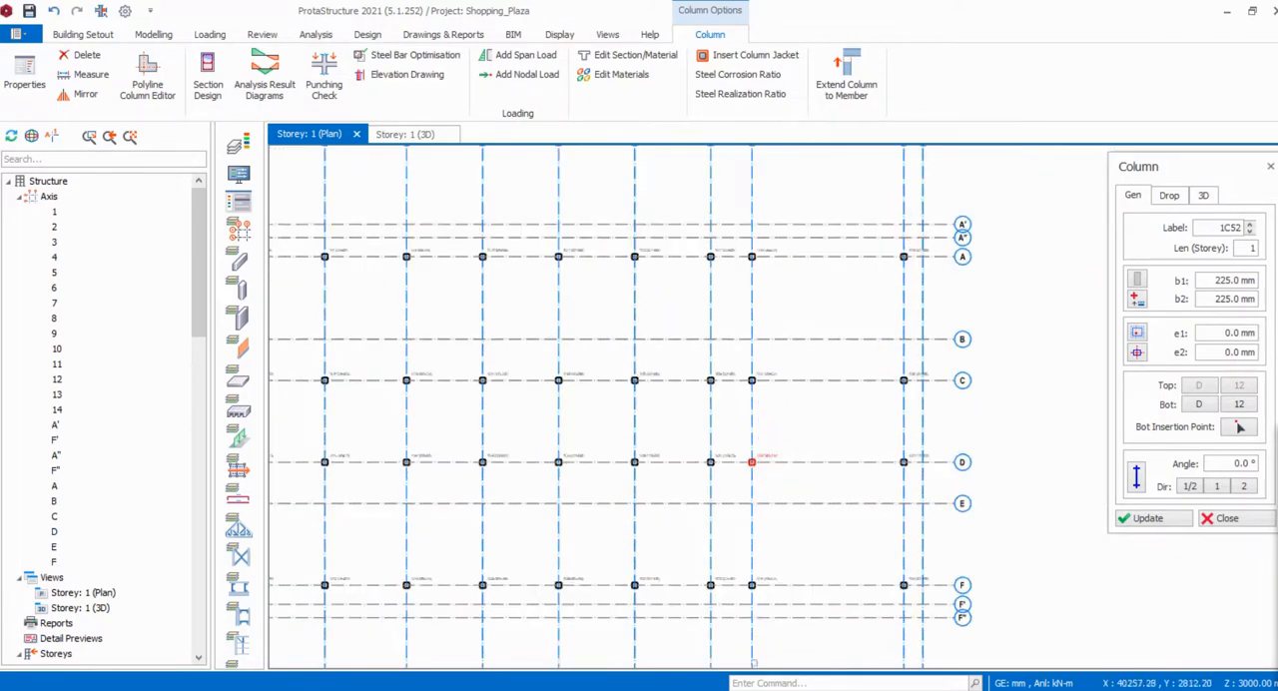
{"action": "mouse_move", "coordinate": [753, 687]}
{"action": "left_click", "coordinate": [818, 654]}
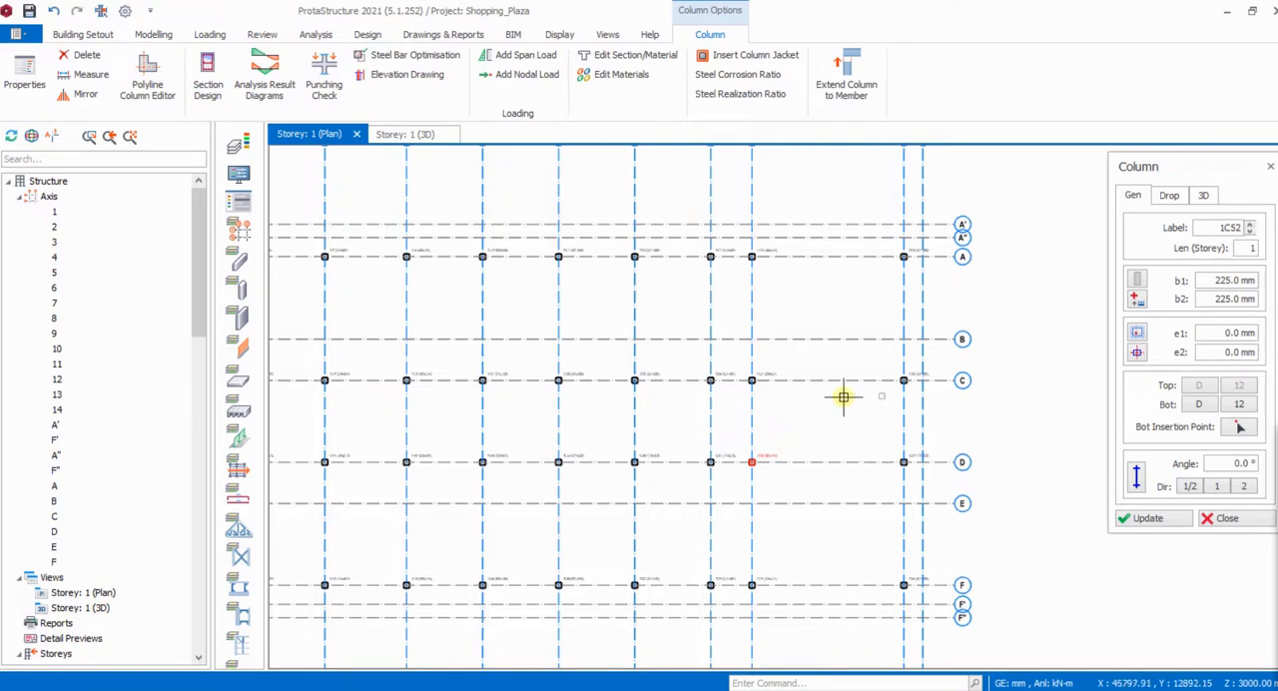
- Remove the column at the intersection of axes D and 12 and end column insertion
{"action": "scroll", "coordinate": [844, 397], "scroll_direction": "up", "scroll_amount": 2}
{"action": "scroll", "coordinate": [806, 396], "scroll_direction": "down", "scroll_amount": 2}
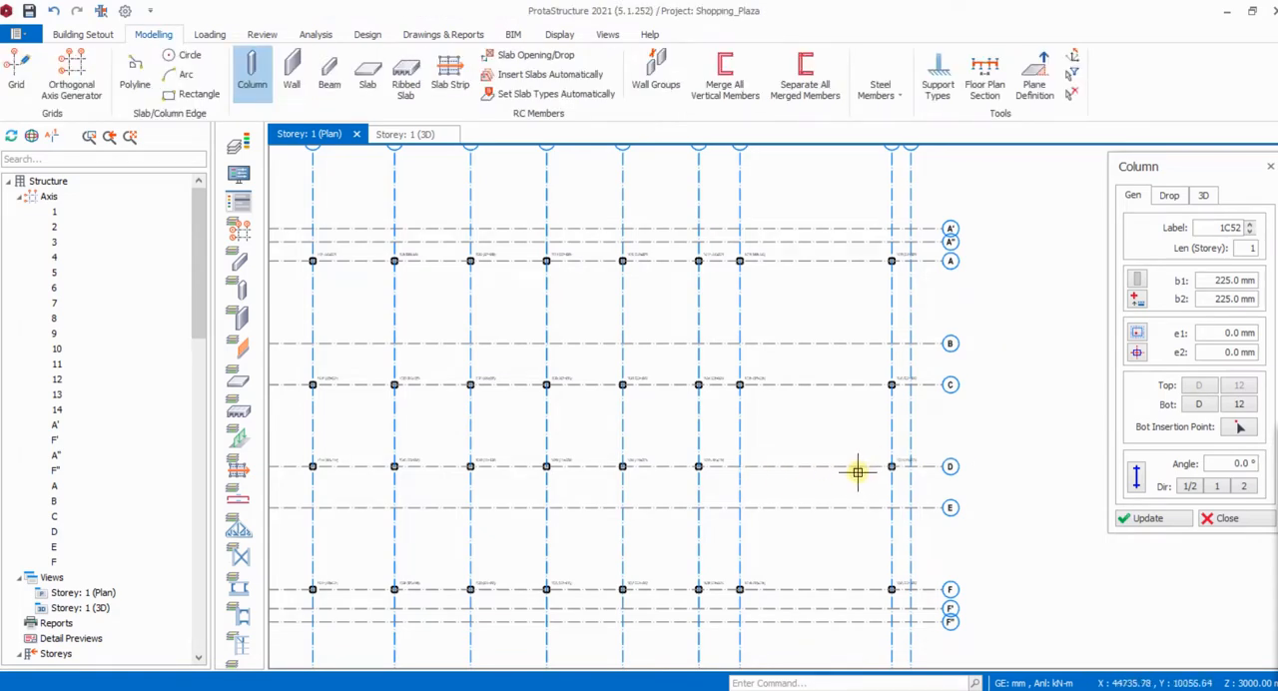
{"action": "key", "text": "Escape"}
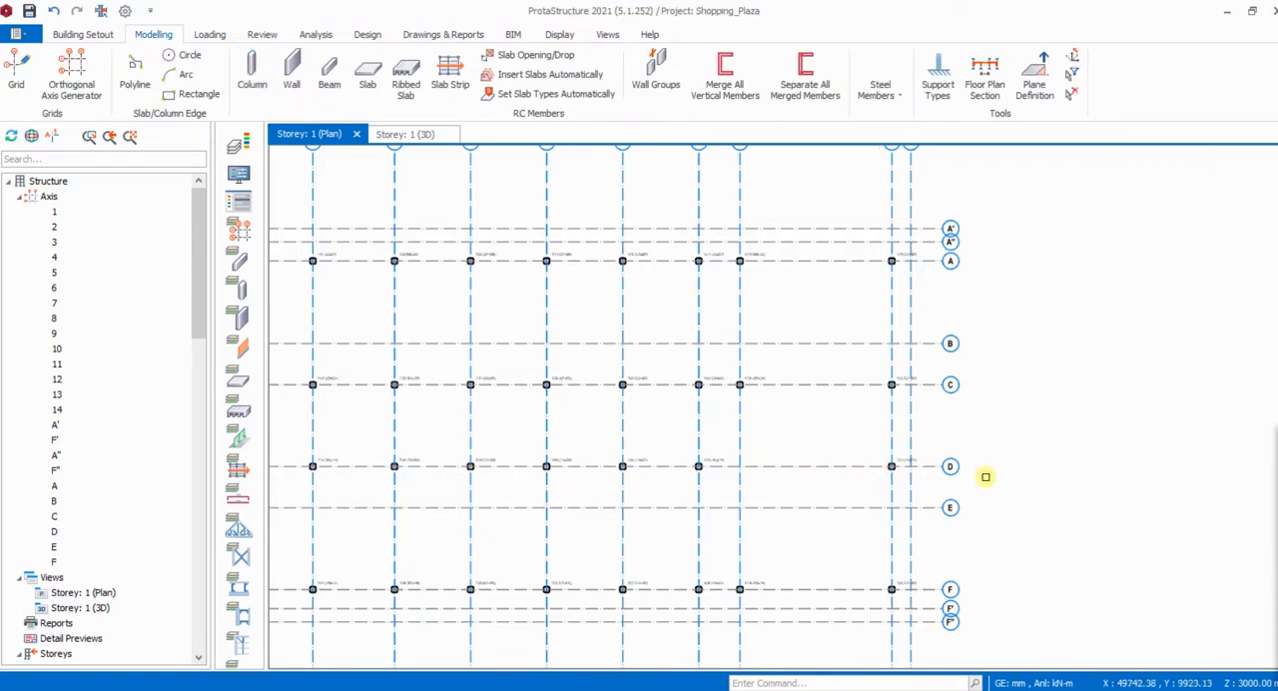
{"action": "left_click_drag", "start_coordinate": [731, 369], "coordinate": [907, 479]}
{"action": "left_click_drag", "start_coordinate": [731, 371], "coordinate": [896, 483]}
{"action": "key", "text": "Escape"}
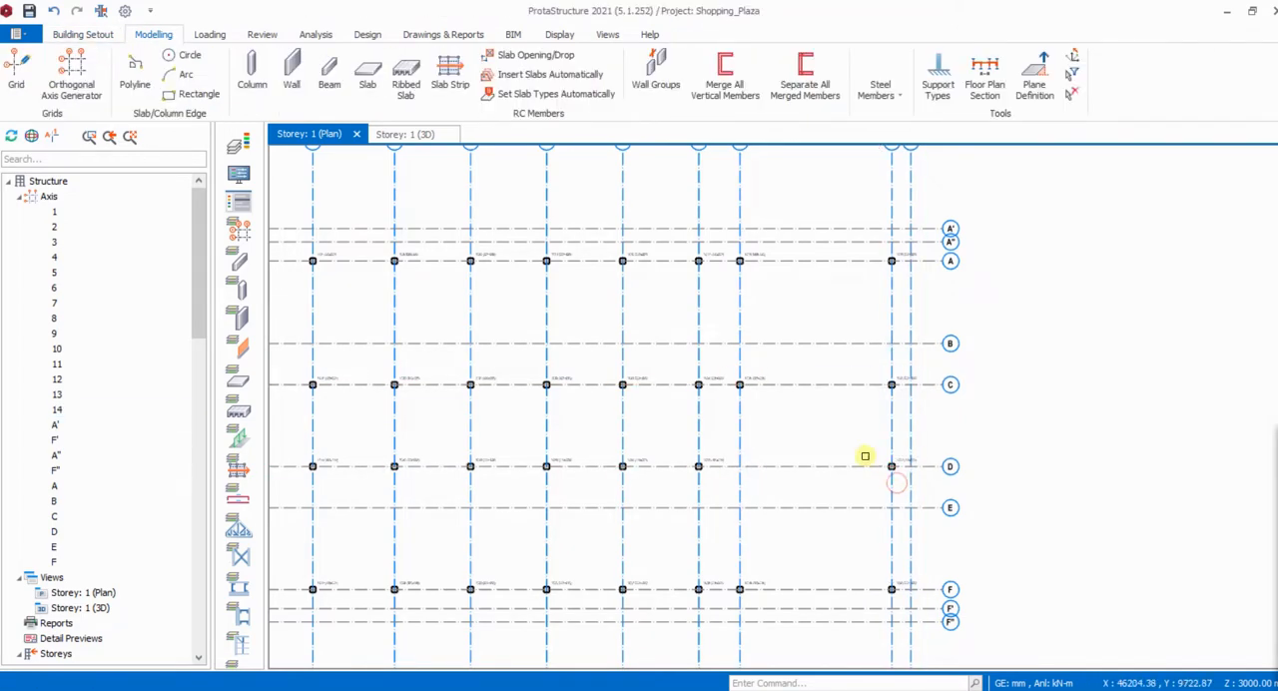
- Delete the columns at intersections C/12, C/13 and D/13
{"action": "left_click", "coordinate": [749, 378]}
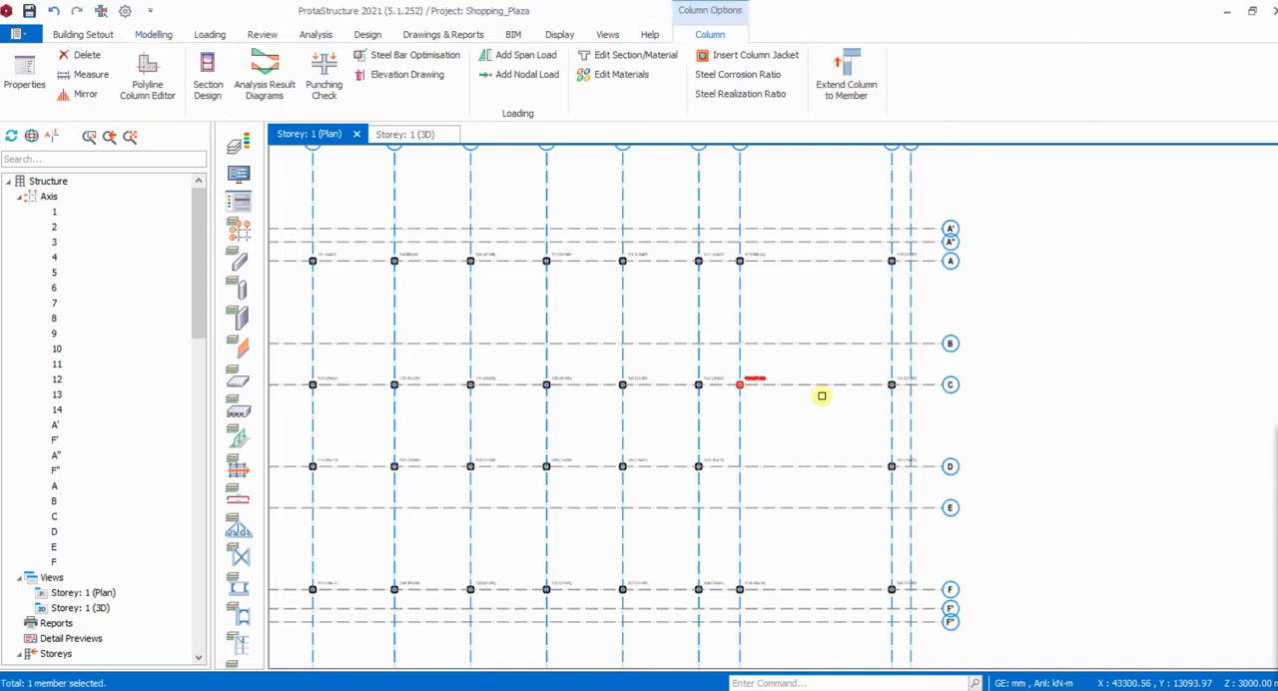
{"action": "key", "text": "Delete"}
{"action": "scroll", "coordinate": [884, 392], "scroll_direction": "up", "scroll_amount": 3}
{"action": "left_click", "coordinate": [914, 359]}
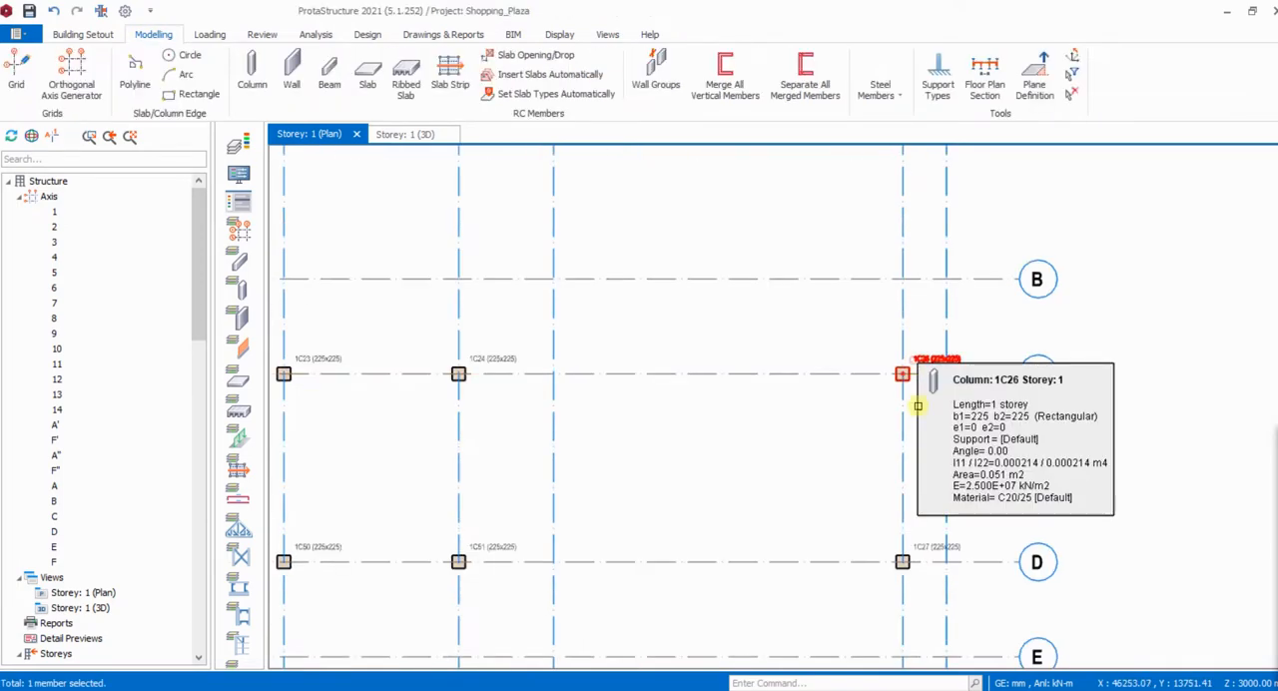
{"action": "key", "text": "Delete"}
{"action": "left_click", "coordinate": [902, 559]}
{"action": "key", "text": "Delete"}
{"action": "scroll", "coordinate": [728, 391], "scroll_direction": "down", "scroll_amount": 3}
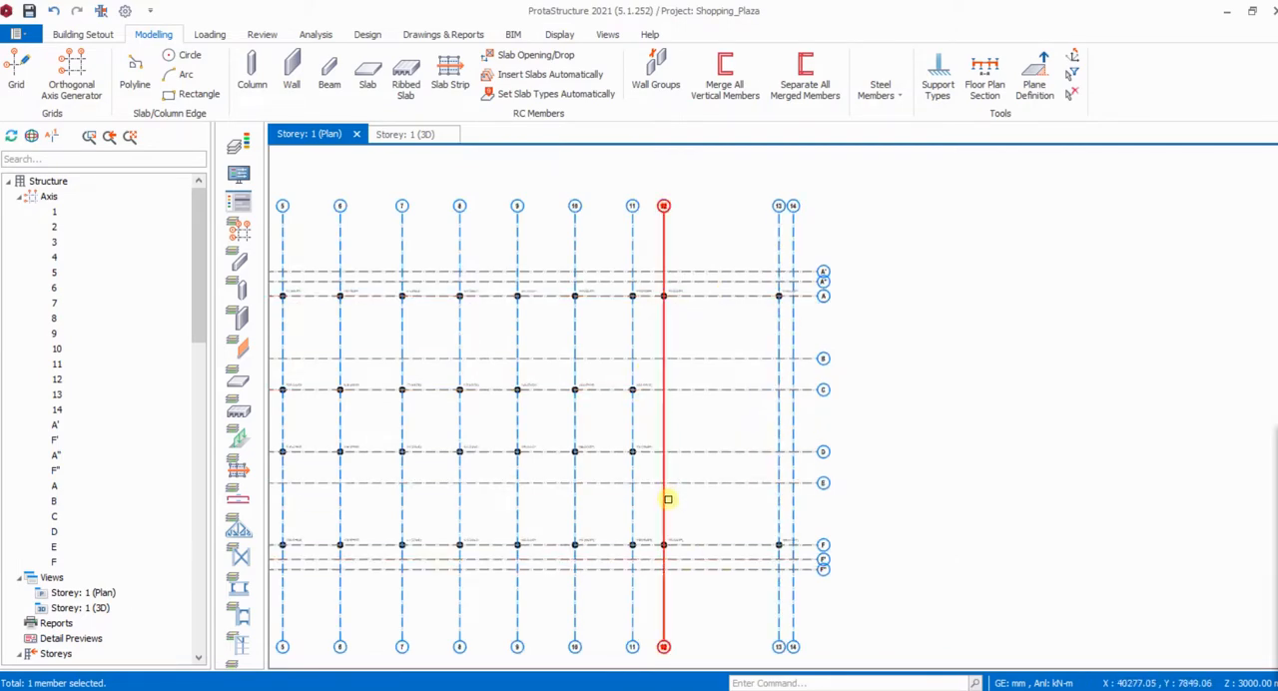
- Check the shop layout around axes 12 and 13 in shopping mall - Copy.pdf, and return to the ProtaStructure plan
{"action": "scroll", "coordinate": [667, 499], "scroll_direction": "up", "scroll_amount": 1}
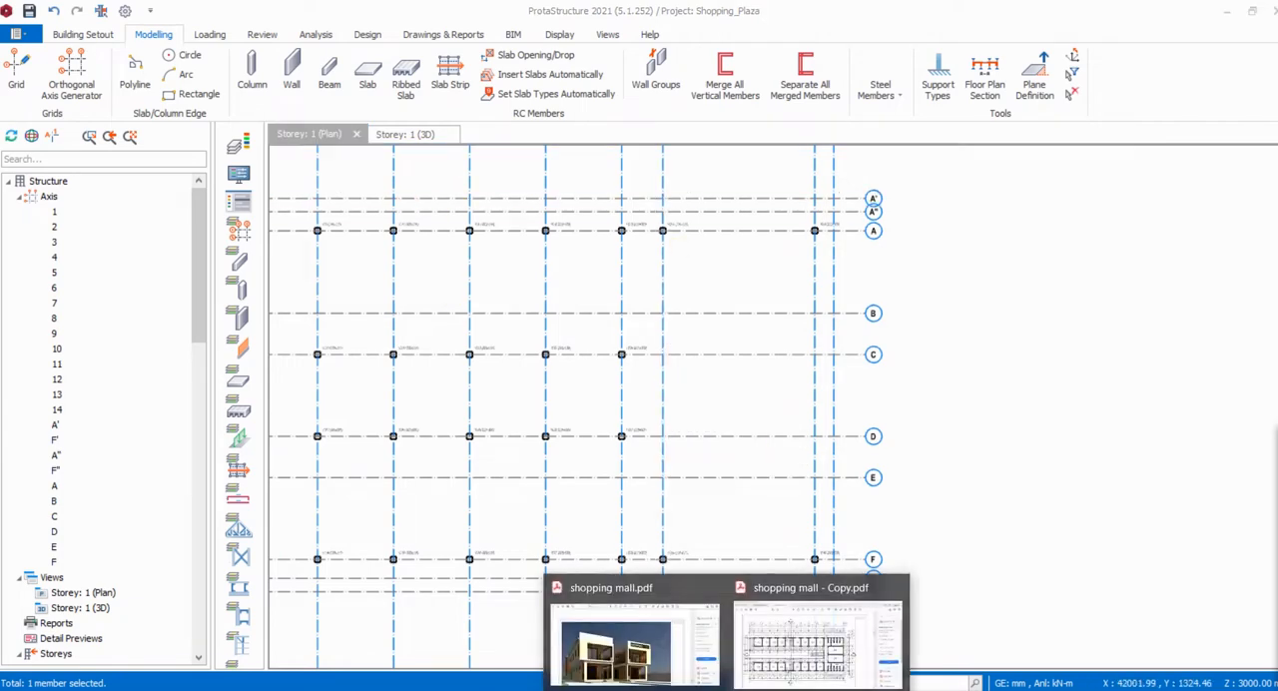
{"action": "left_click", "coordinate": [805, 647]}
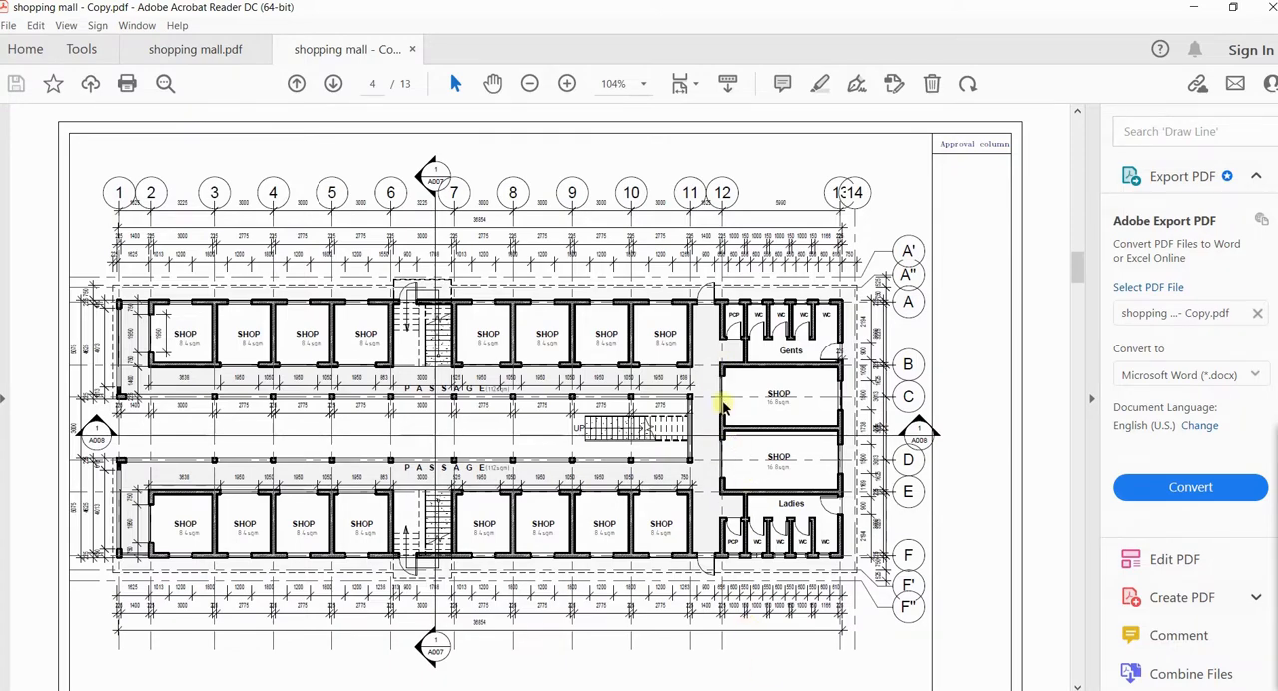
{"action": "key", "text": "alt+Tab"}
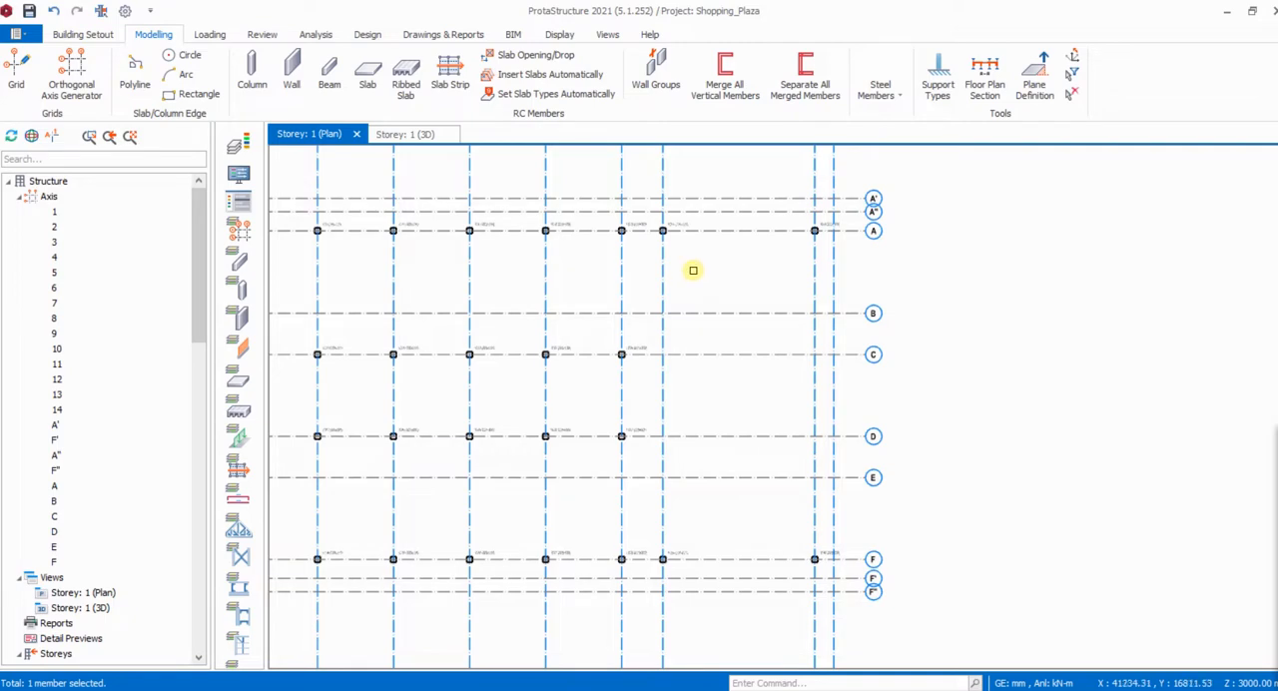
{"action": "scroll", "coordinate": [689, 274], "scroll_direction": "down", "scroll_amount": 3}
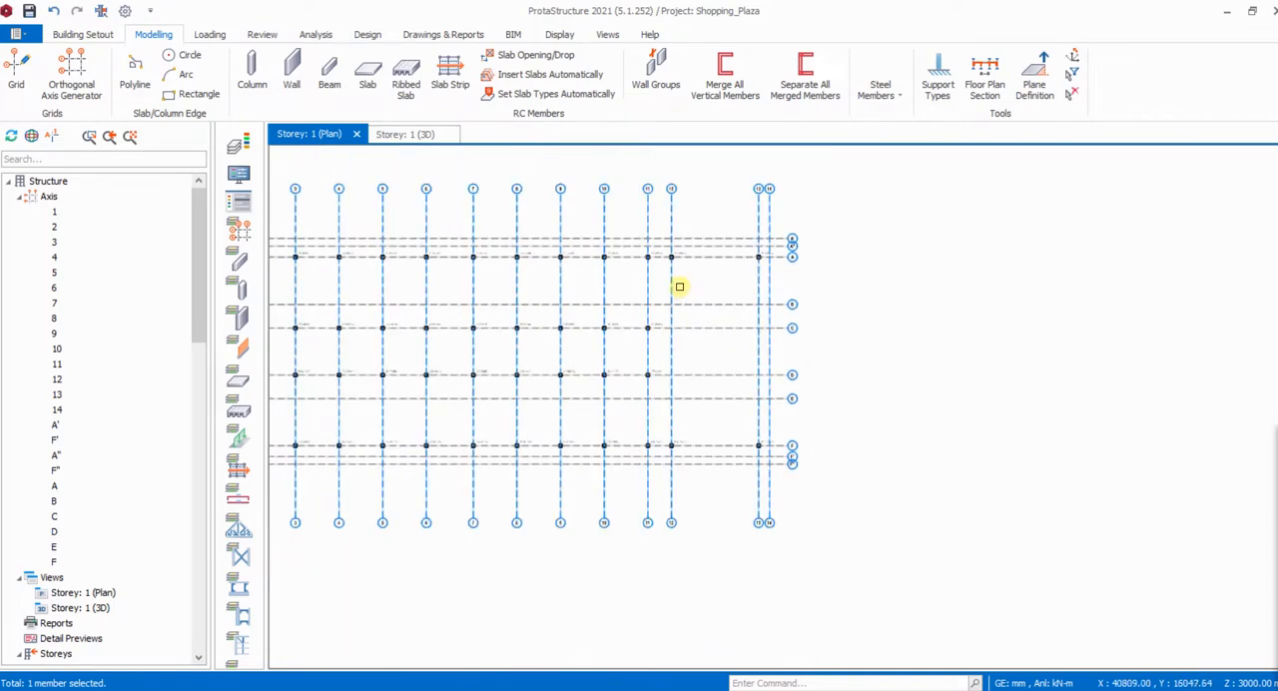
{"action": "right_click", "coordinate": [689, 277]}
{"action": "left_click", "coordinate": [729, 286]}
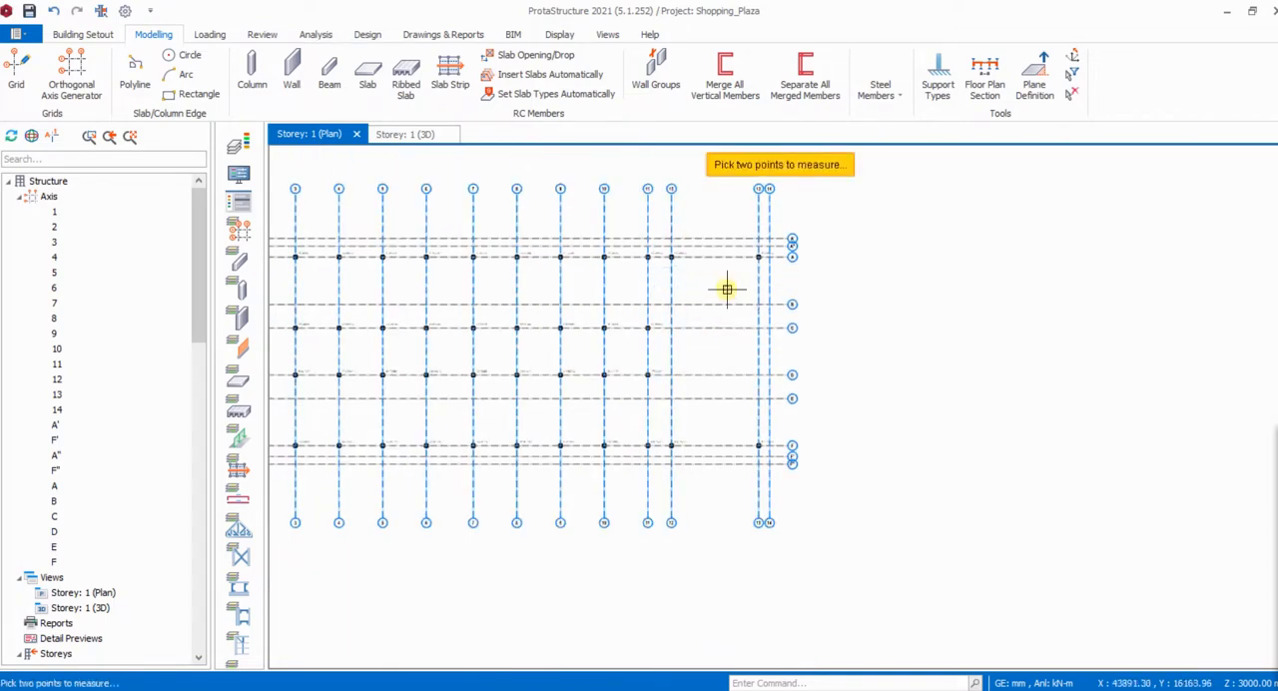
{"action": "scroll", "coordinate": [677, 268], "scroll_direction": "up", "scroll_amount": 4}
{"action": "left_click", "coordinate": [662, 228]}
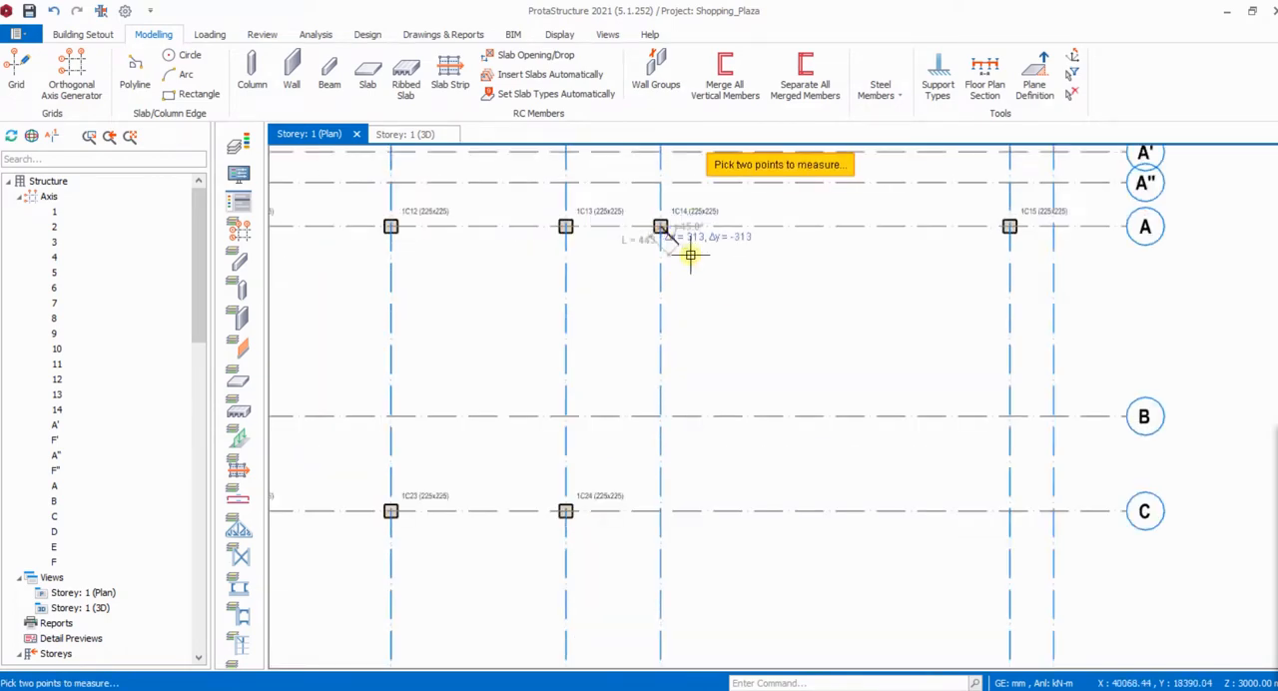
{"action": "scroll", "coordinate": [683, 290], "scroll_direction": "down", "scroll_amount": 2}
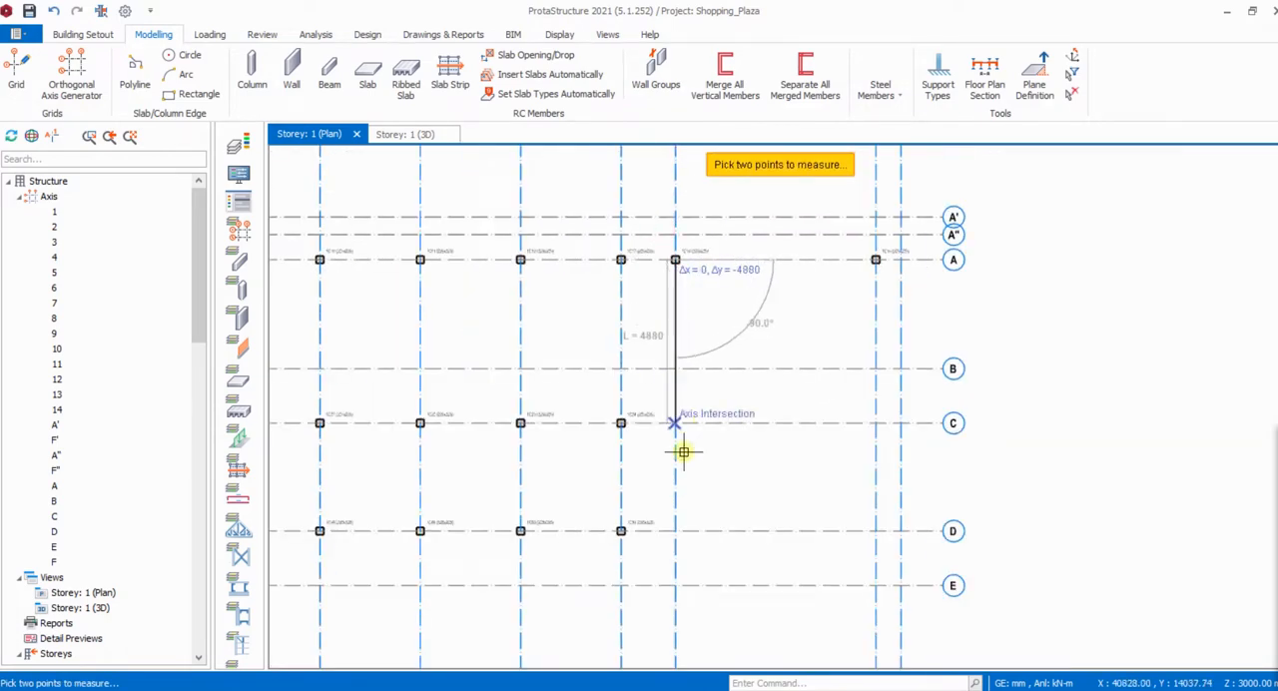
{"action": "scroll", "coordinate": [702, 437], "scroll_direction": "down", "scroll_amount": 1}
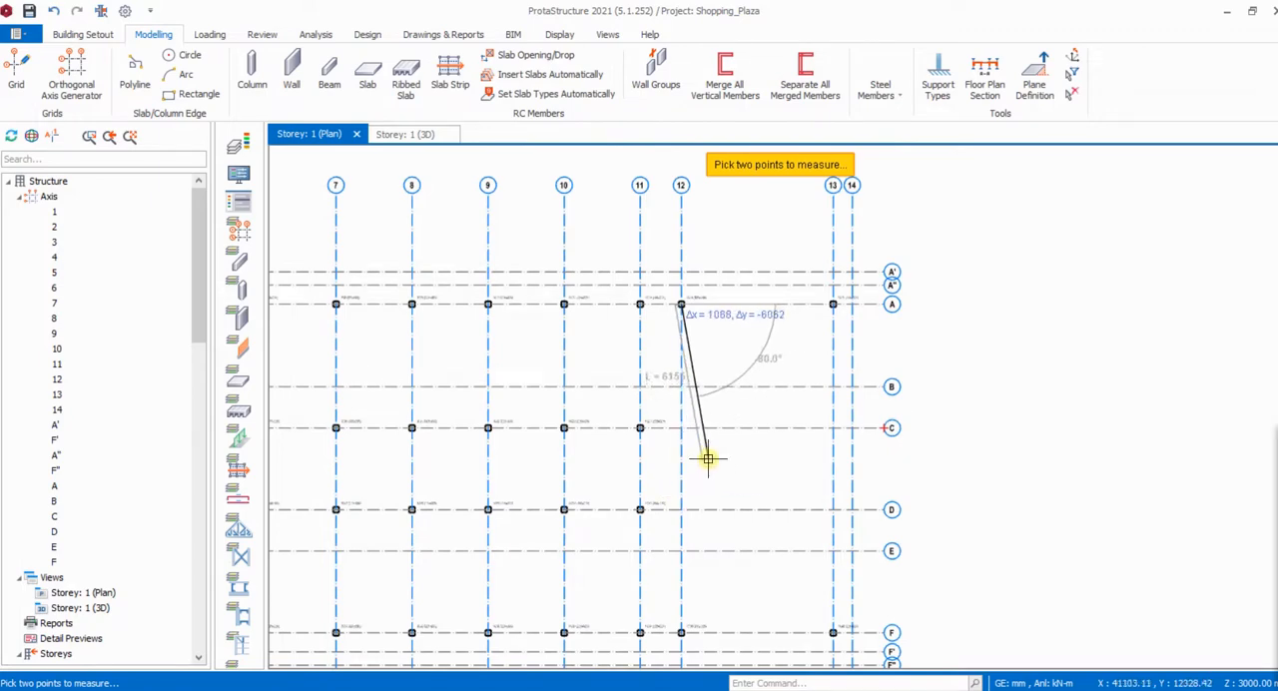
{"action": "key", "text": "Escape"}
- Measure the distance between axes C and D along axis 12
{"action": "scroll", "coordinate": [669, 464], "scroll_direction": "down", "scroll_amount": 2}
{"action": "scroll", "coordinate": [817, 468], "scroll_direction": "up", "scroll_amount": 1}
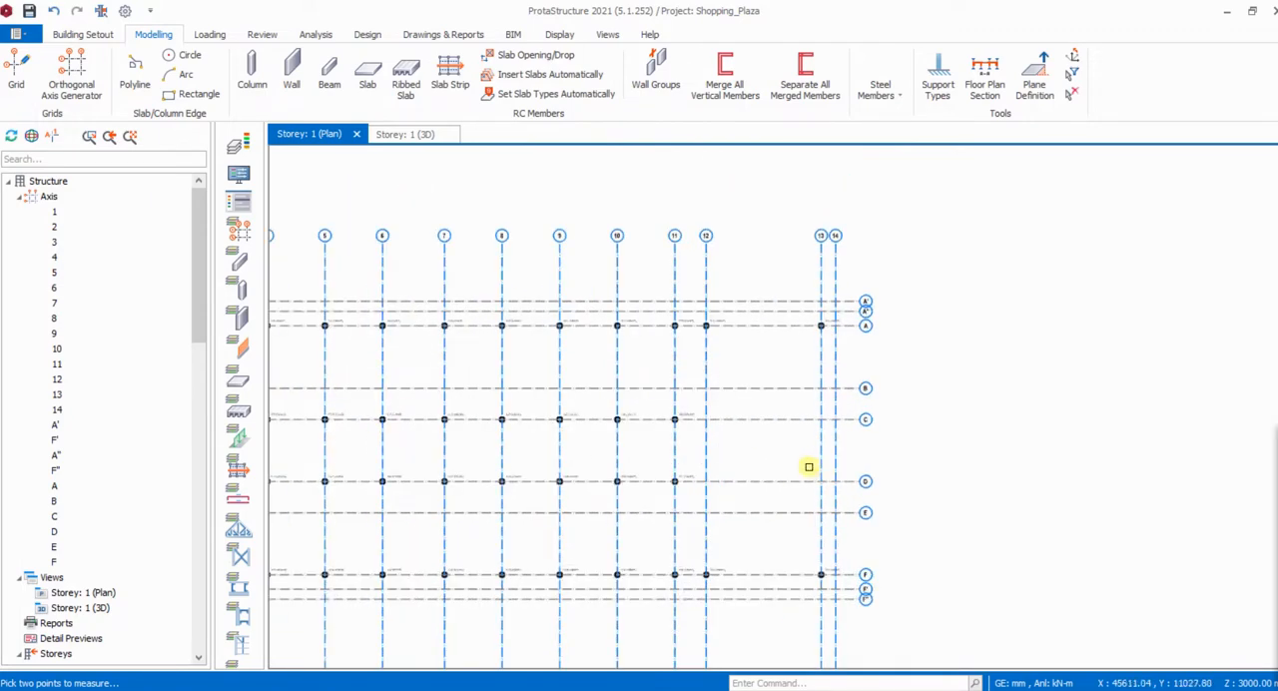
{"action": "scroll", "coordinate": [687, 456], "scroll_direction": "up", "scroll_amount": 1}
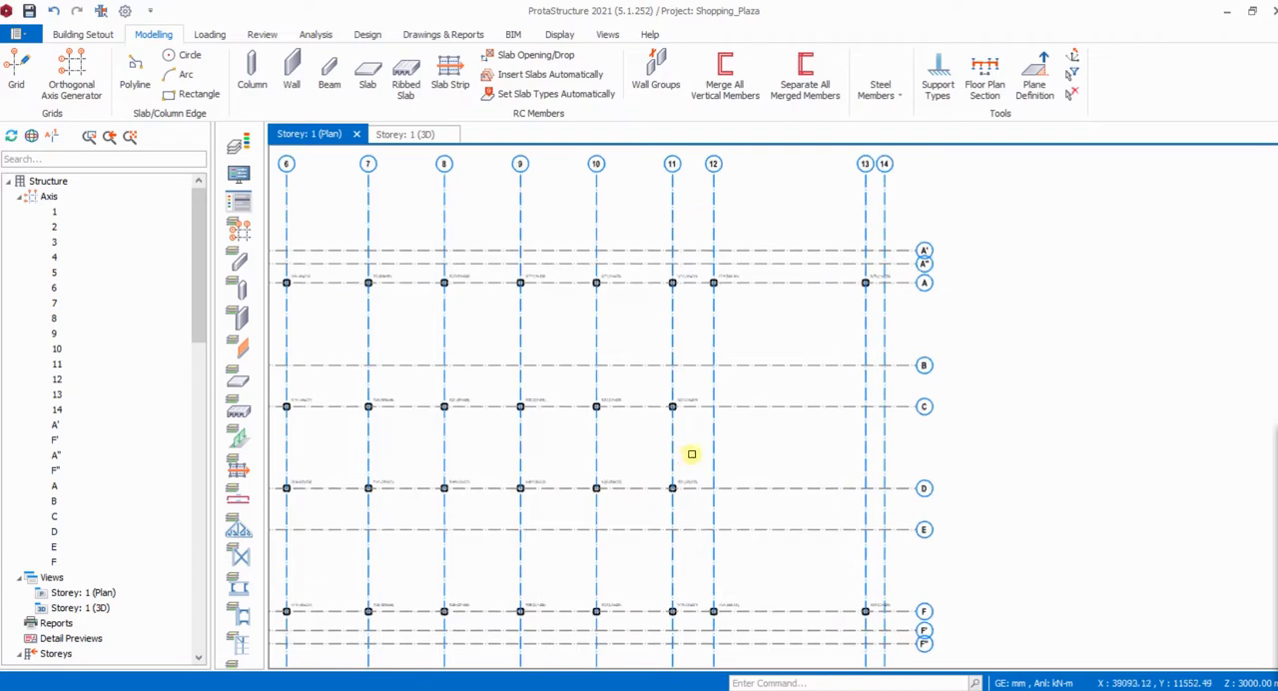
{"action": "right_click", "coordinate": [749, 417]}
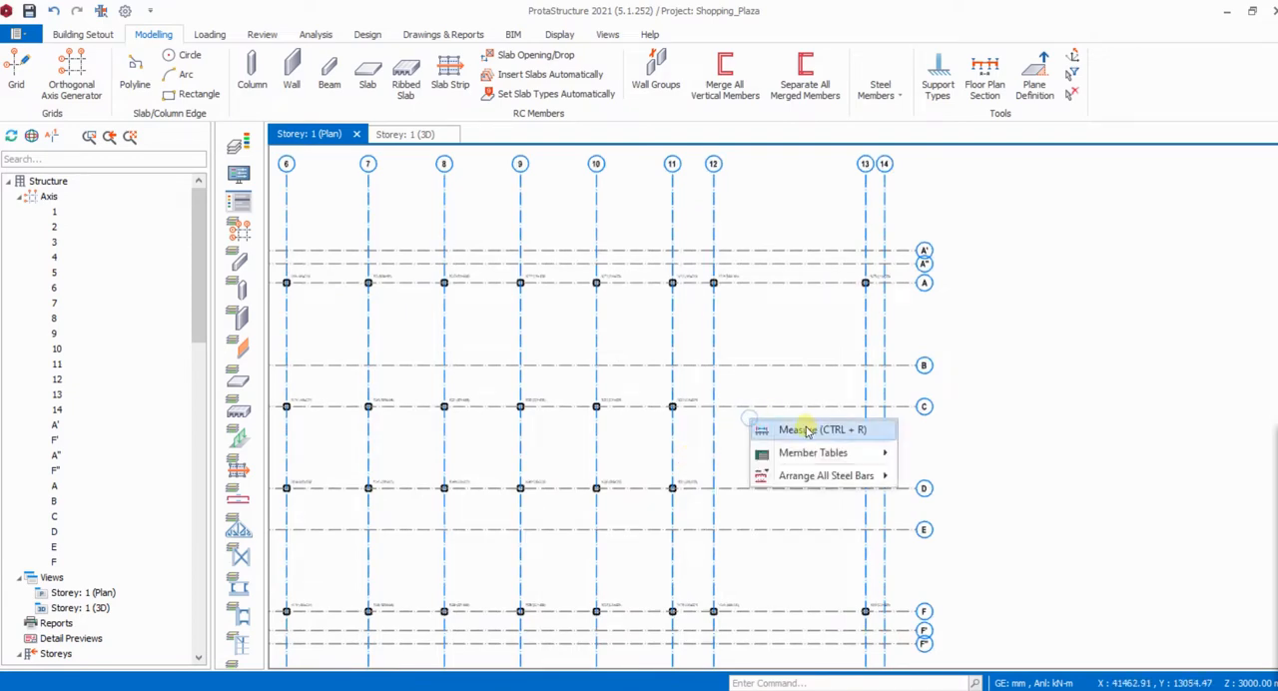
{"action": "left_click", "coordinate": [808, 427]}
{"action": "left_click", "coordinate": [714, 407]}
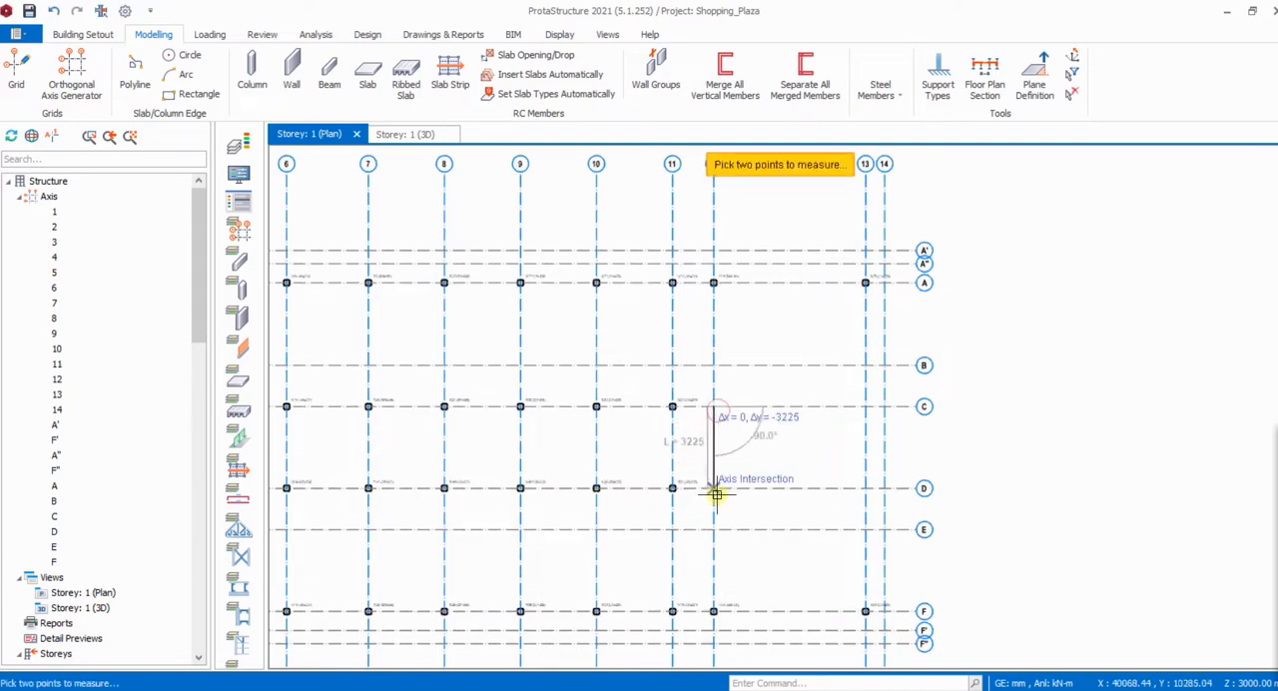
{"action": "scroll", "coordinate": [715, 493], "scroll_direction": "up", "scroll_amount": 3}
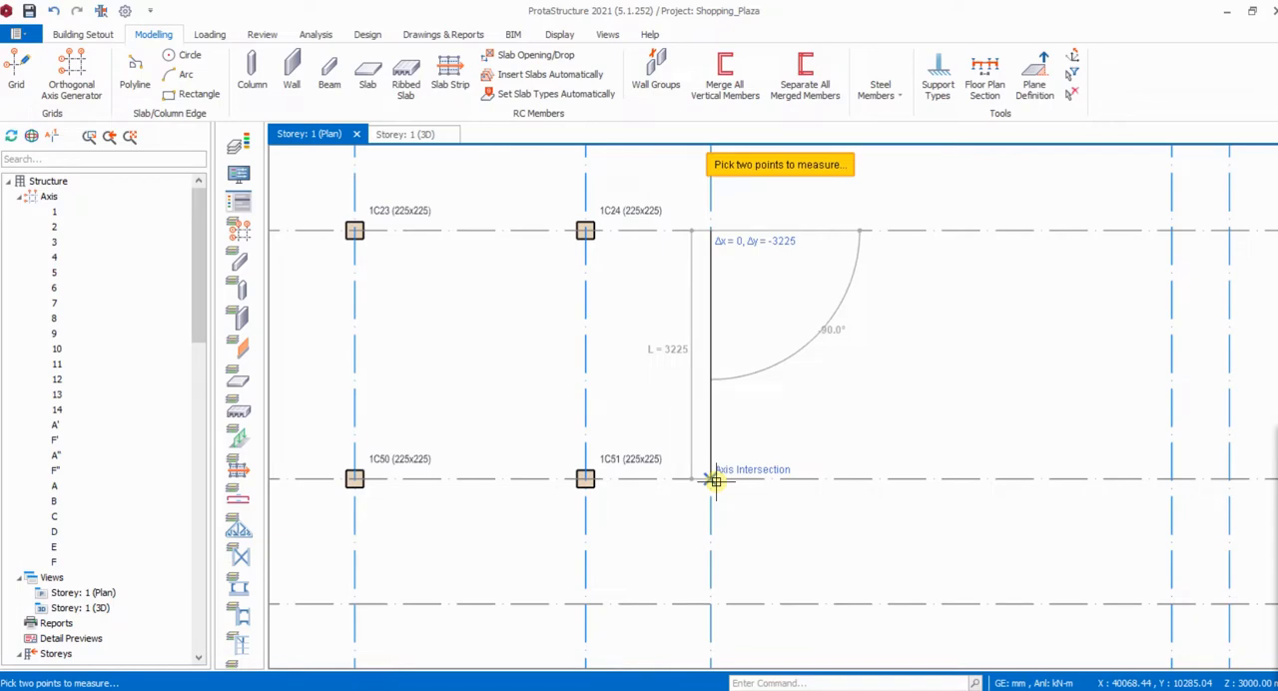
{"action": "left_click", "coordinate": [715, 480]}
{"action": "scroll", "coordinate": [748, 436], "scroll_direction": "down", "scroll_amount": 5}
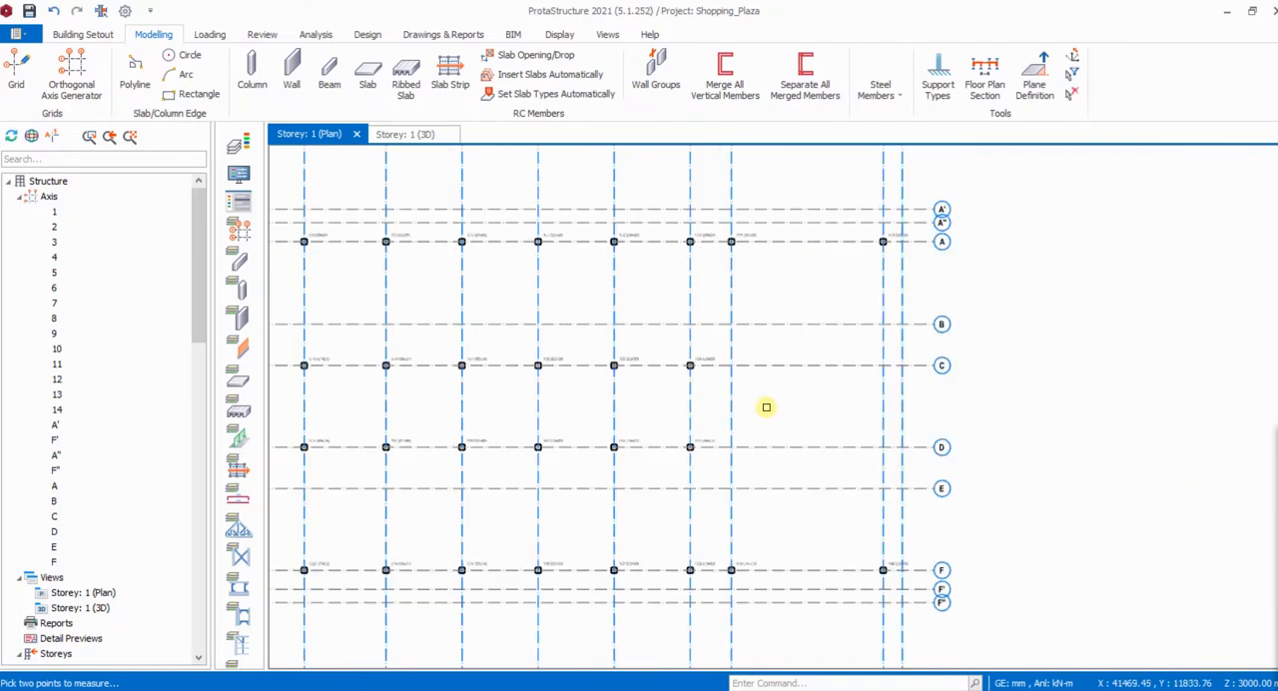
- Offset axis D by 1612.5 mm towards axis C to create an axis midway between them
{"action": "left_click", "coordinate": [768, 448]}
{"action": "right_click", "coordinate": [768, 448]}
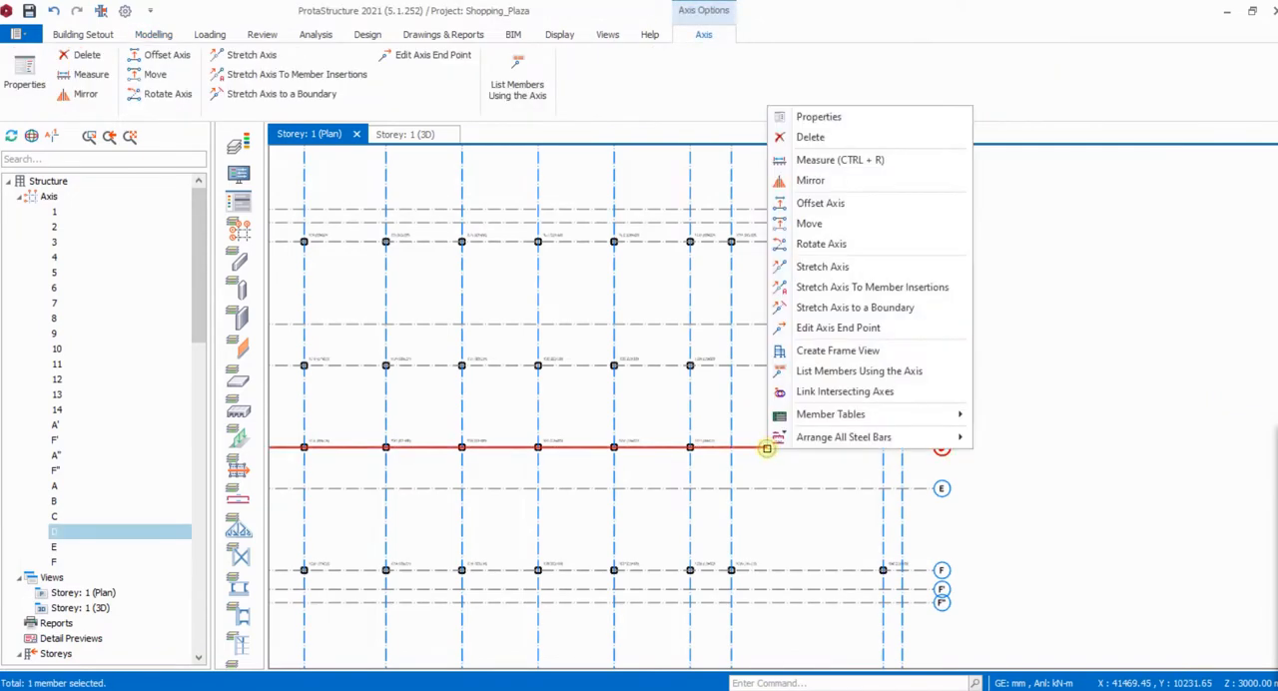
{"action": "left_click", "coordinate": [819, 203]}
{"action": "scroll", "coordinate": [759, 410], "scroll_direction": "up", "scroll_amount": 3}
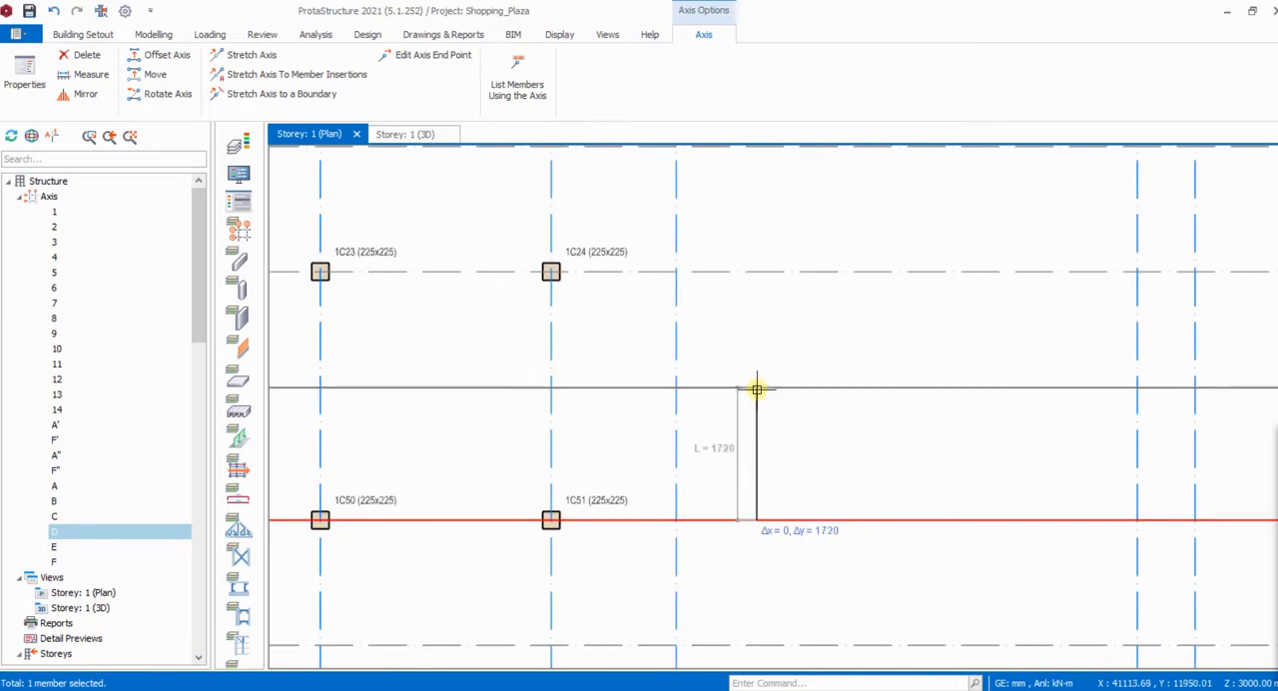
{"action": "key", "text": "Tab"}
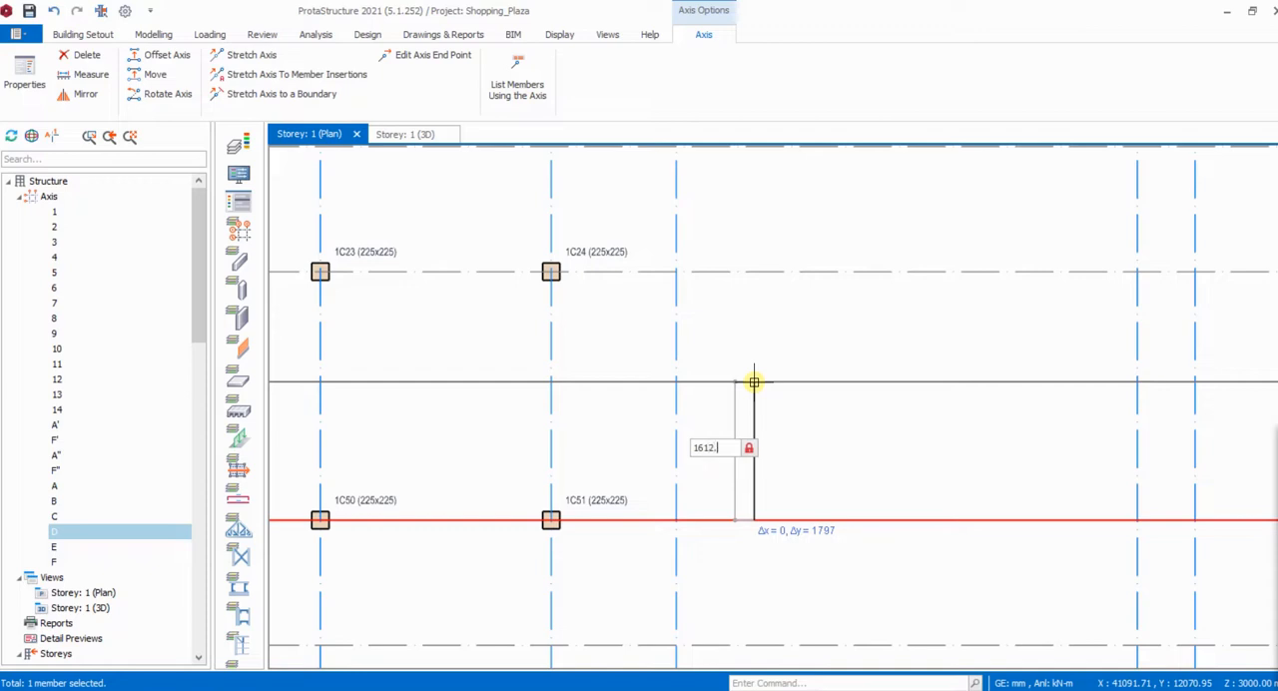
{"action": "type", "text": "1612.5"}
{"action": "key", "text": "Return"}
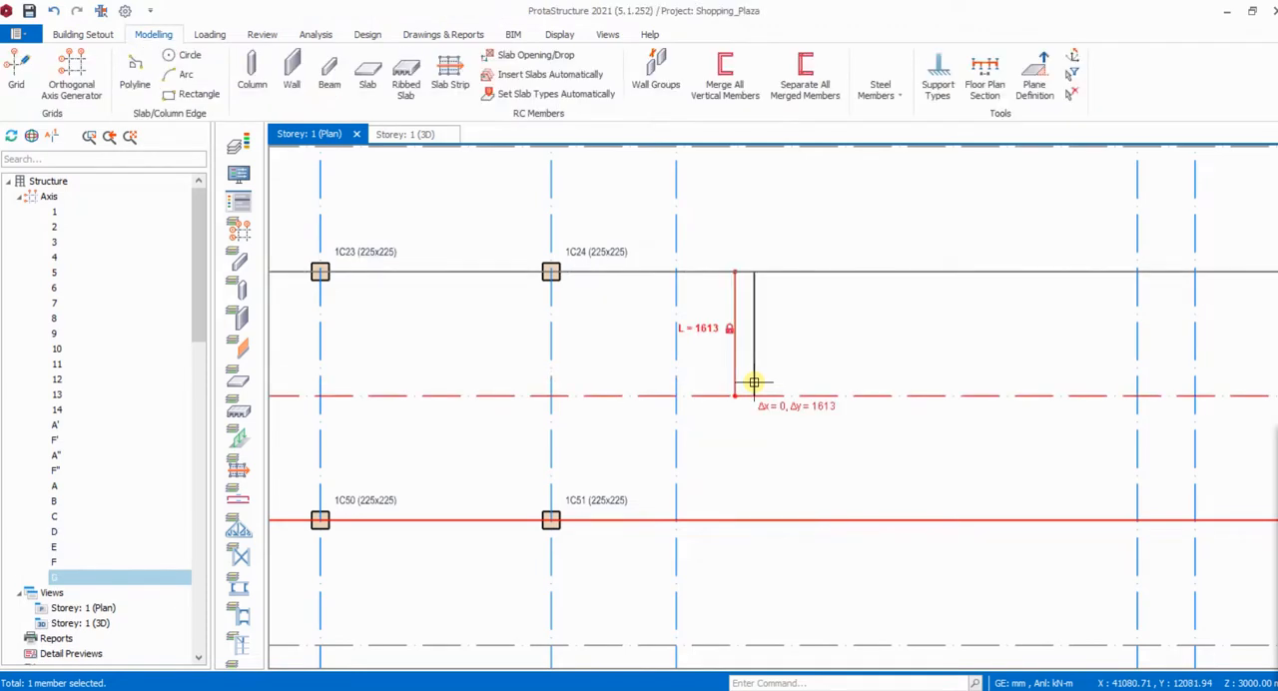
{"action": "key", "text": "Escape"}
{"action": "scroll", "coordinate": [884, 429], "scroll_direction": "down", "scroll_amount": 4}
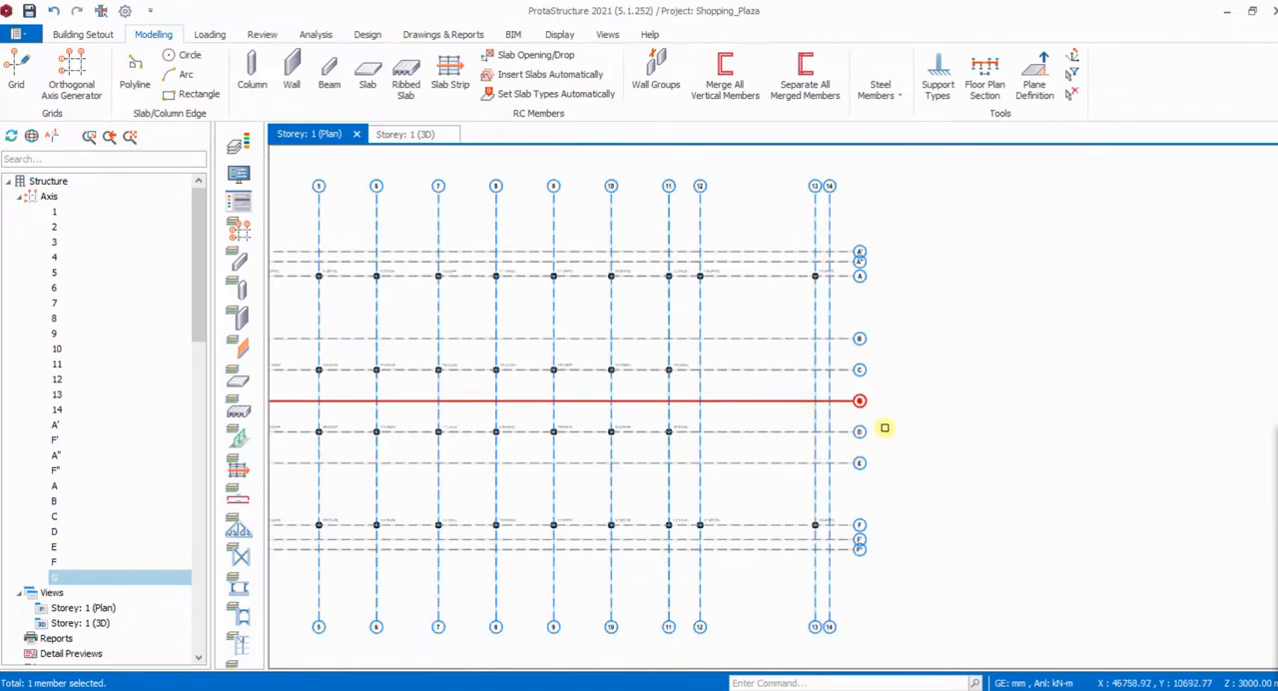
- Remove the label bubbles from both ends of the new axis between C and D, and update it
{"action": "scroll", "coordinate": [839, 407], "scroll_direction": "up", "scroll_amount": 3}
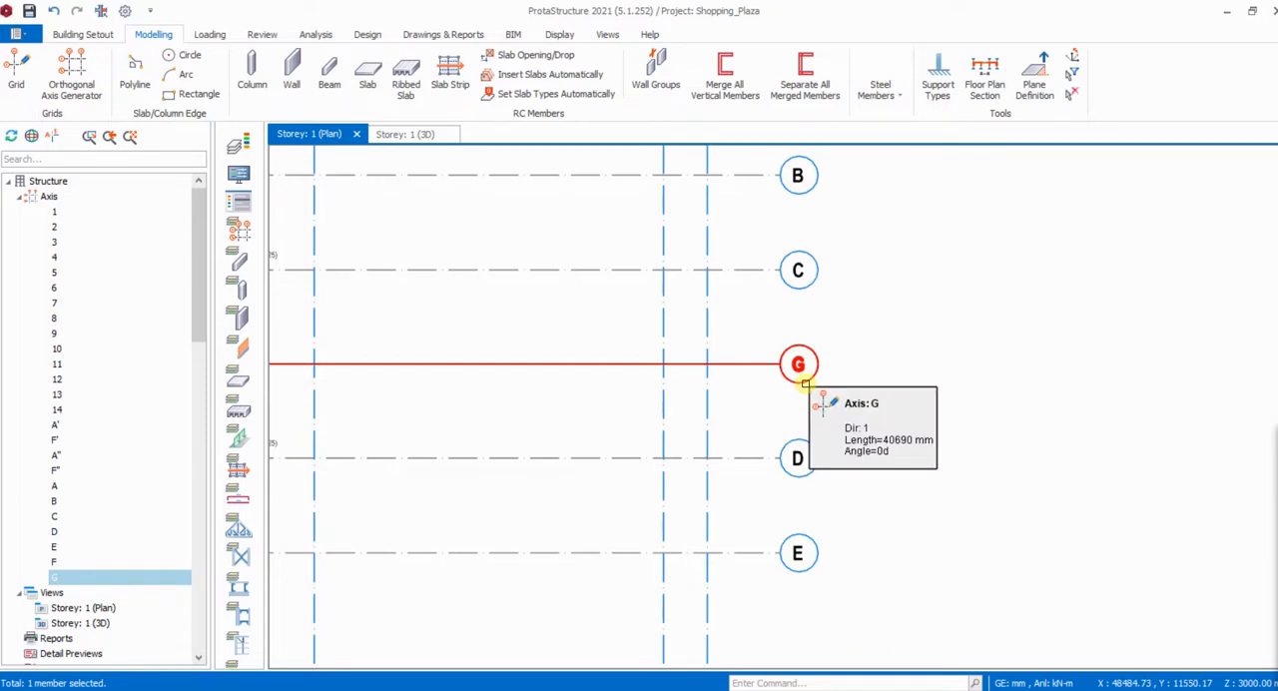
{"action": "double_click", "coordinate": [805, 382]}
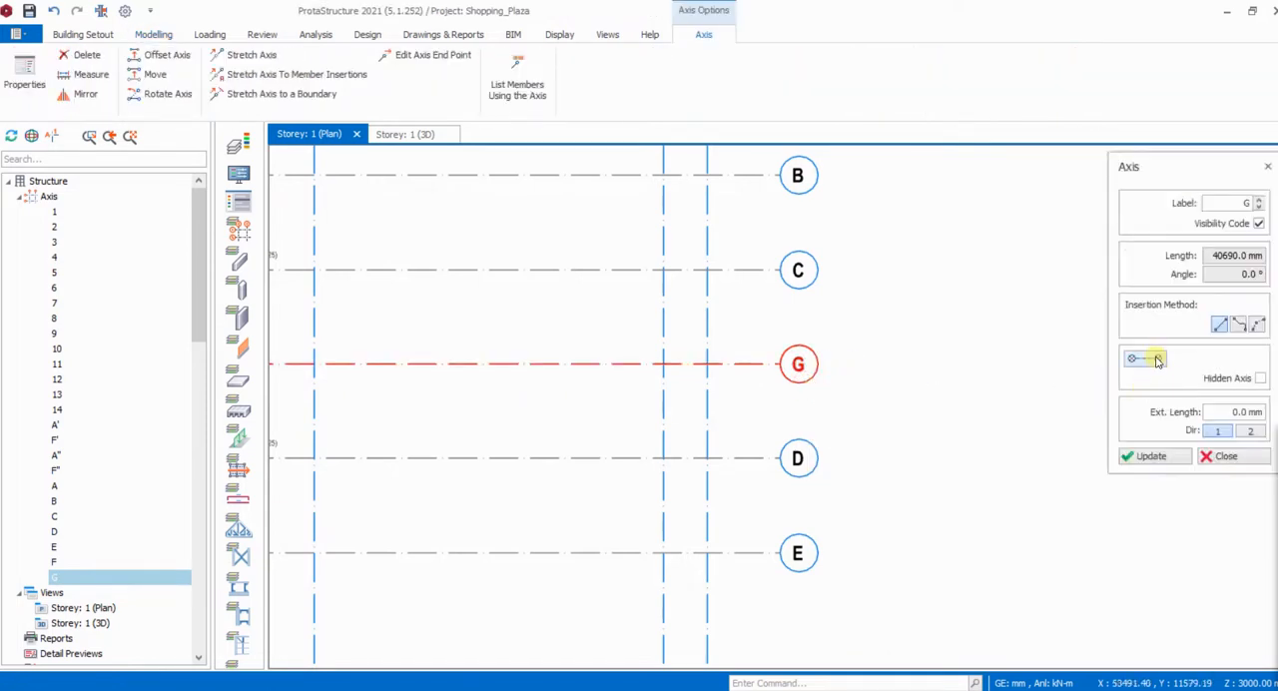
{"action": "left_click", "coordinate": [1154, 360]}
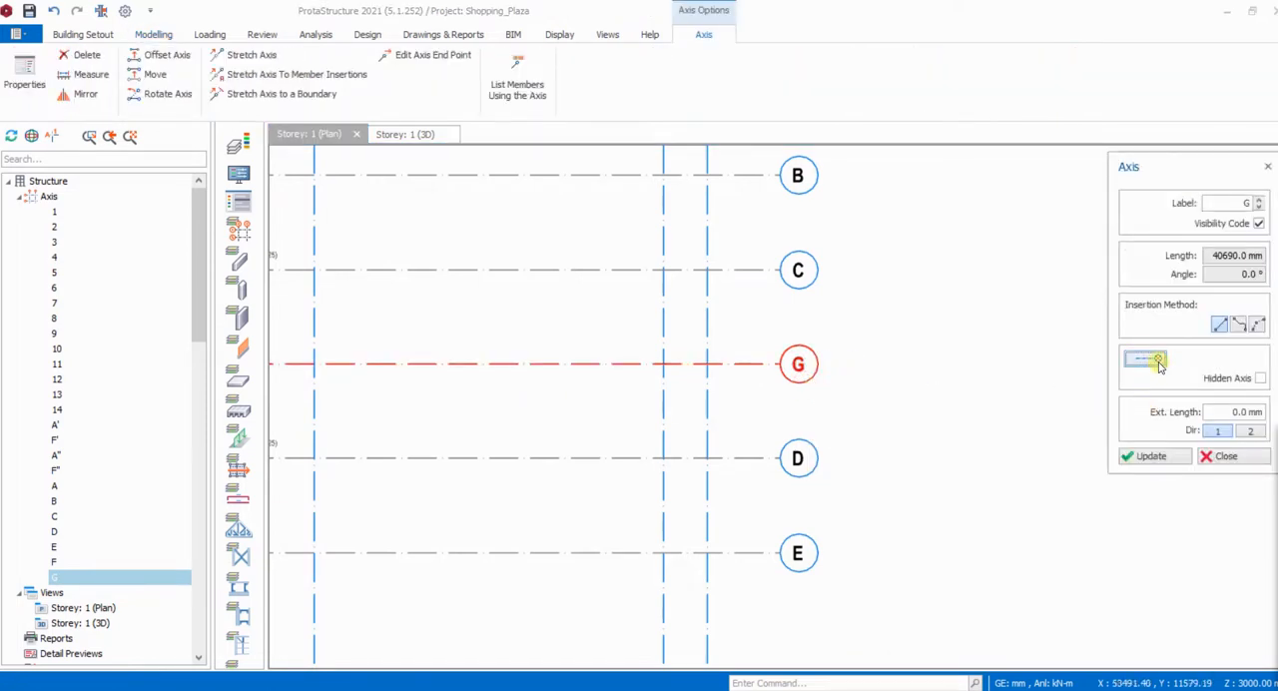
{"action": "left_click", "coordinate": [1156, 456]}
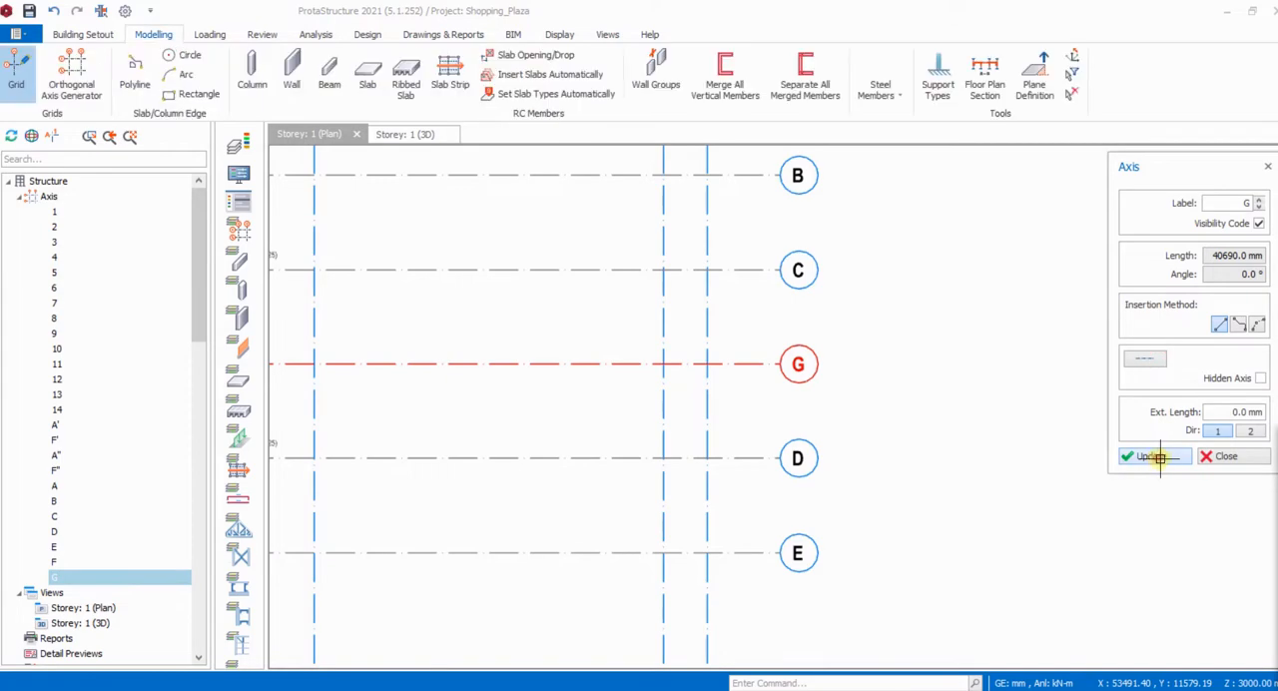
{"action": "left_click", "coordinate": [1220, 456]}
{"action": "scroll", "coordinate": [902, 360], "scroll_direction": "down", "scroll_amount": 3}
{"action": "scroll", "coordinate": [903, 359], "scroll_direction": "down", "scroll_amount": 3}
{"action": "key", "text": "Escape"}
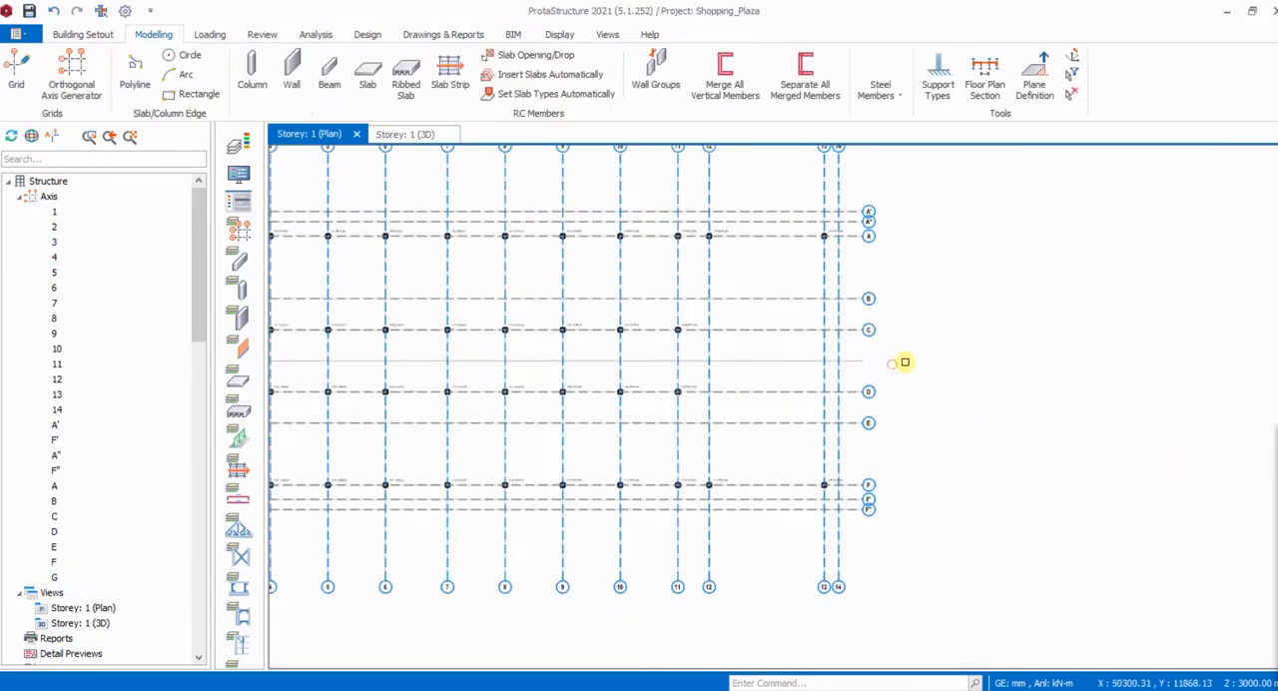
{"action": "scroll", "coordinate": [828, 366], "scroll_direction": "up", "scroll_amount": 3}
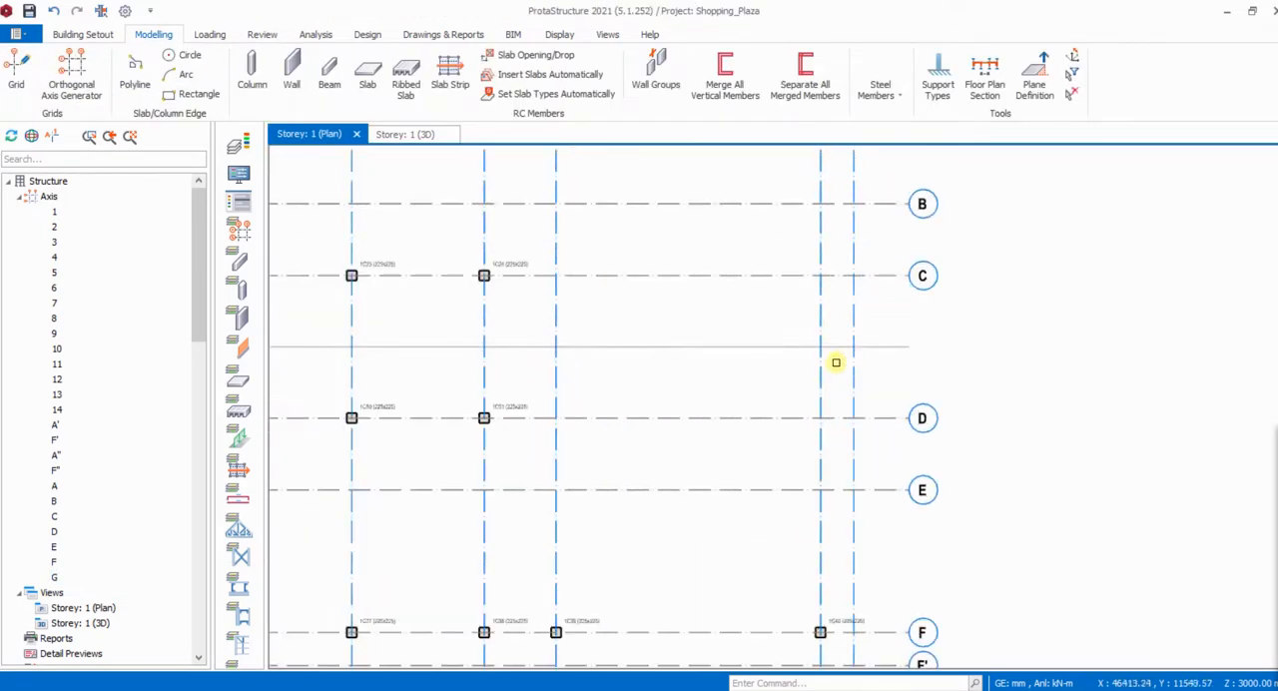
- Measure the distance between axes F and E along axis 12
{"action": "scroll", "coordinate": [836, 363], "scroll_direction": "down", "scroll_amount": 2}
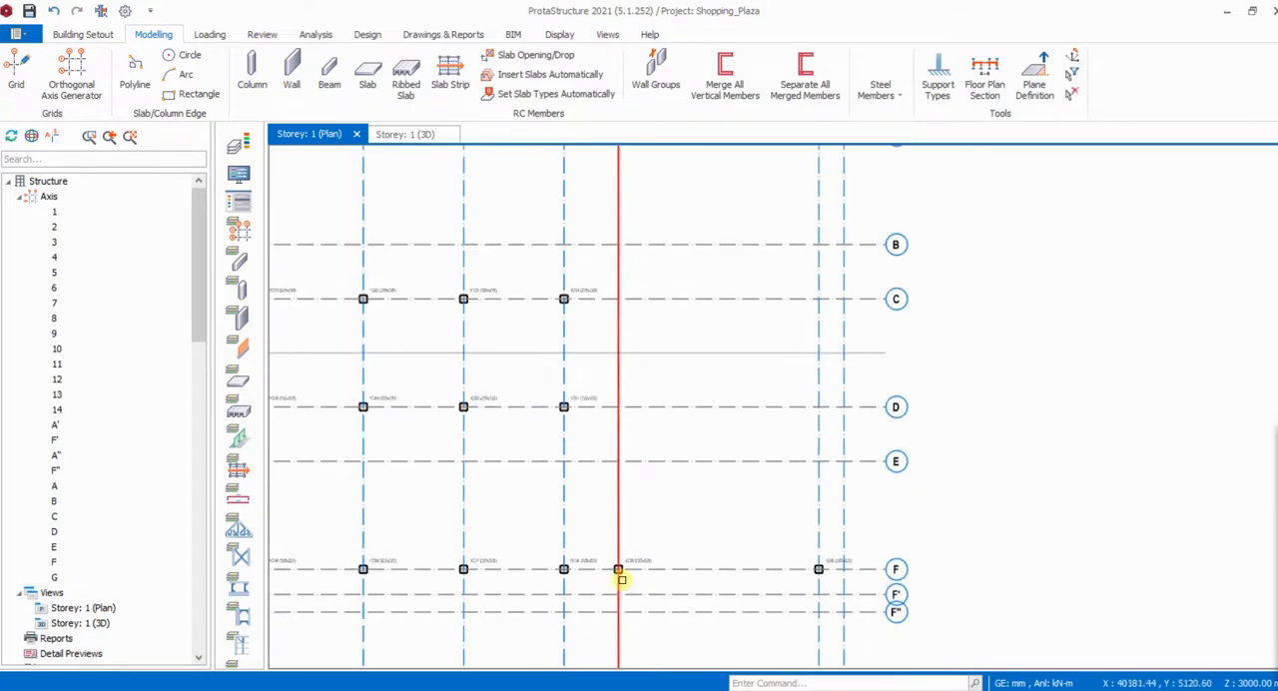
{"action": "right_click", "coordinate": [665, 385]}
{"action": "left_click", "coordinate": [690, 397]}
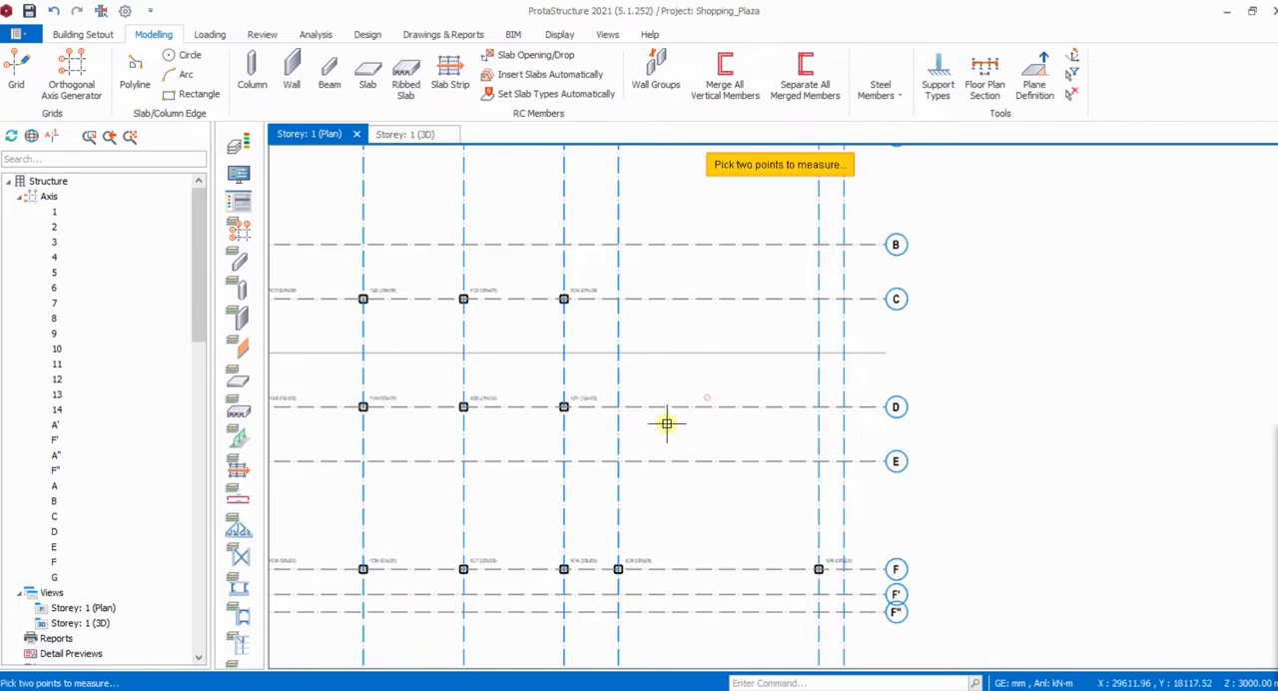
{"action": "scroll", "coordinate": [617, 568], "scroll_direction": "up", "scroll_amount": 2}
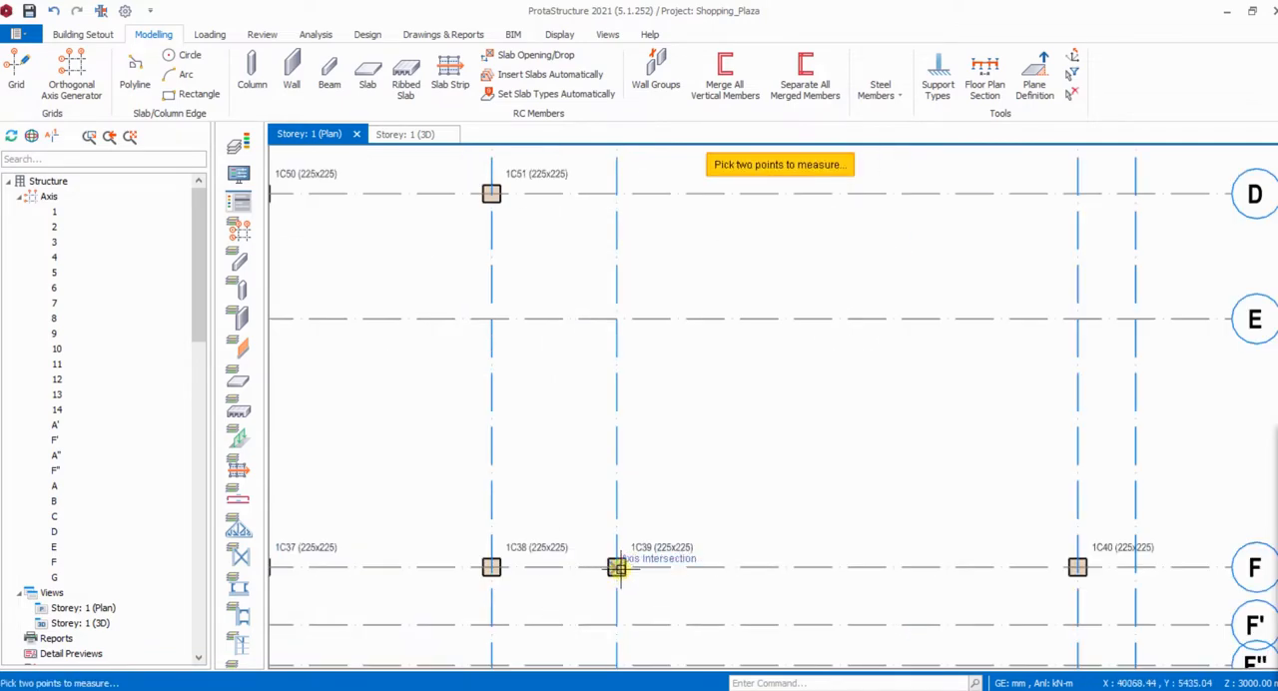
{"action": "left_click", "coordinate": [617, 568]}
{"action": "scroll", "coordinate": [617, 568], "scroll_direction": "down", "scroll_amount": 3}
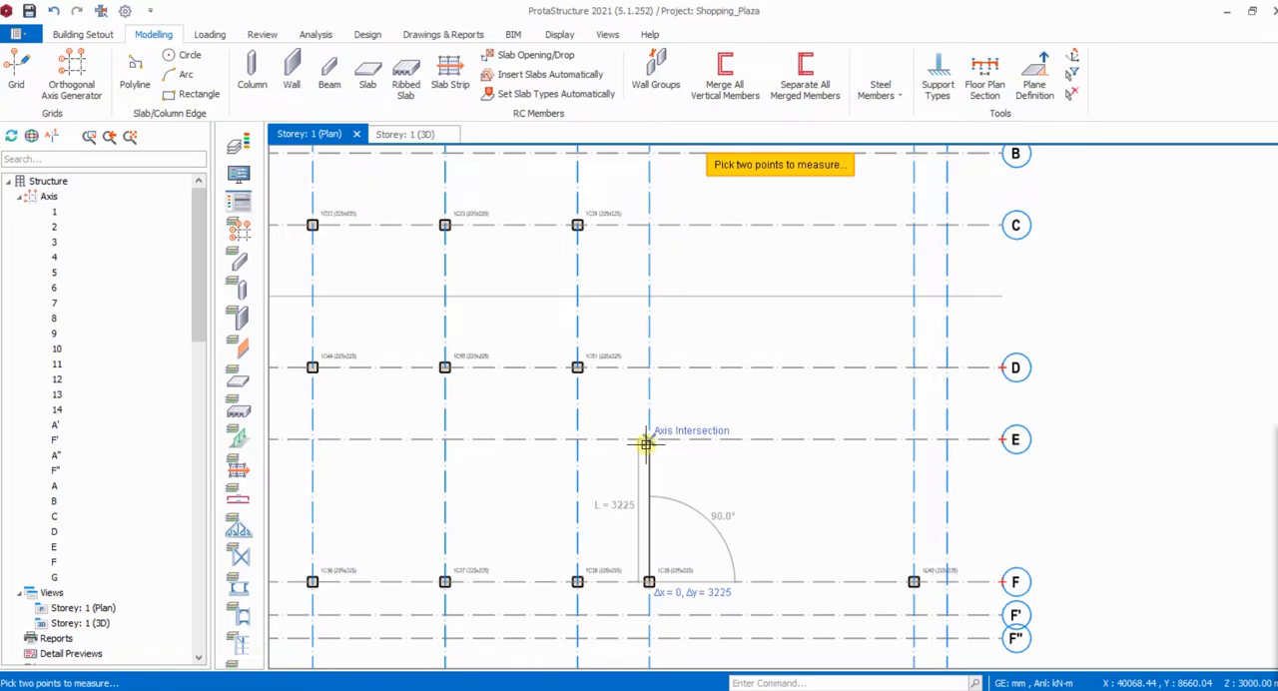
{"action": "key", "text": "Escape"}
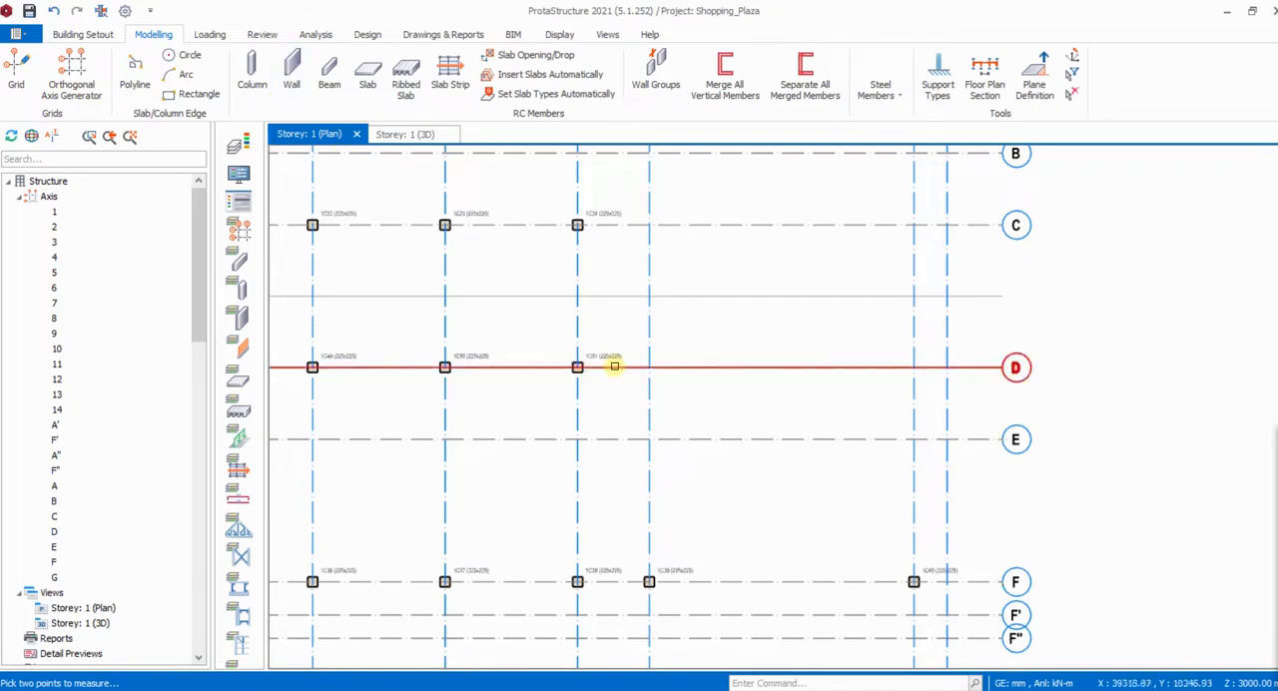
- Insert 225 x 225 mm columns on axes 12 and 13 at axis E and at the unlabelled axis between C and D
{"action": "left_click", "coordinate": [583, 373]}
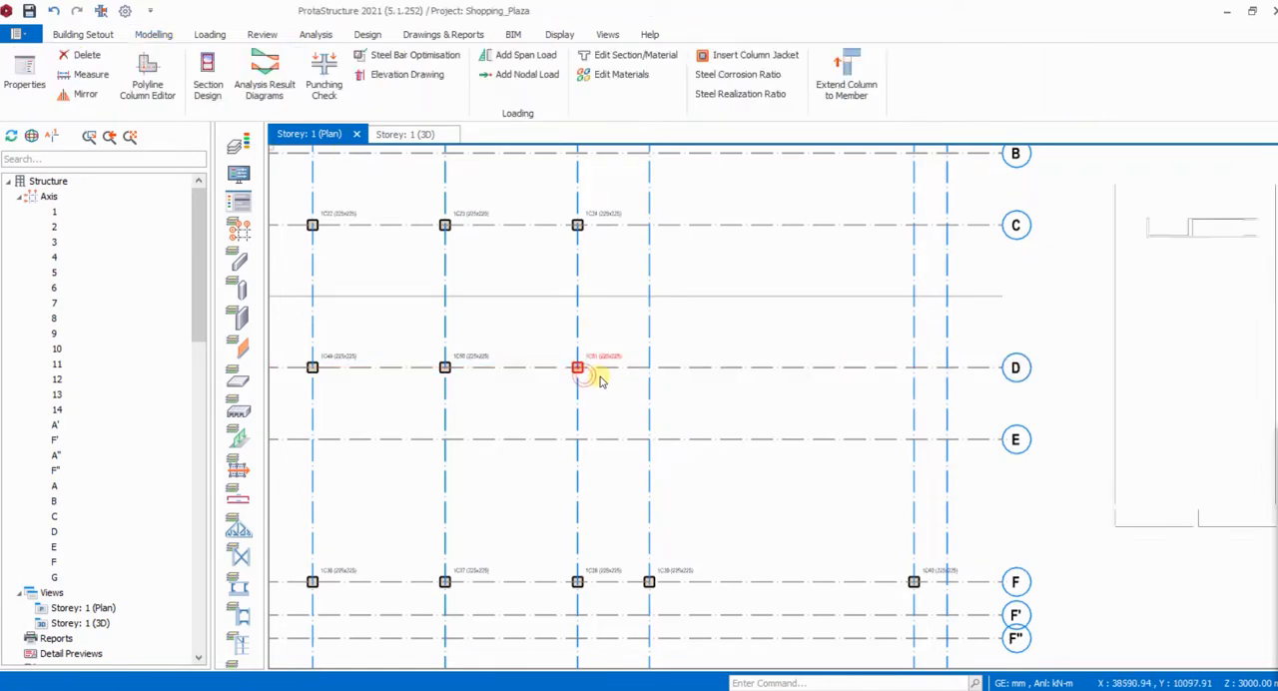
{"action": "left_click", "coordinate": [649, 435]}
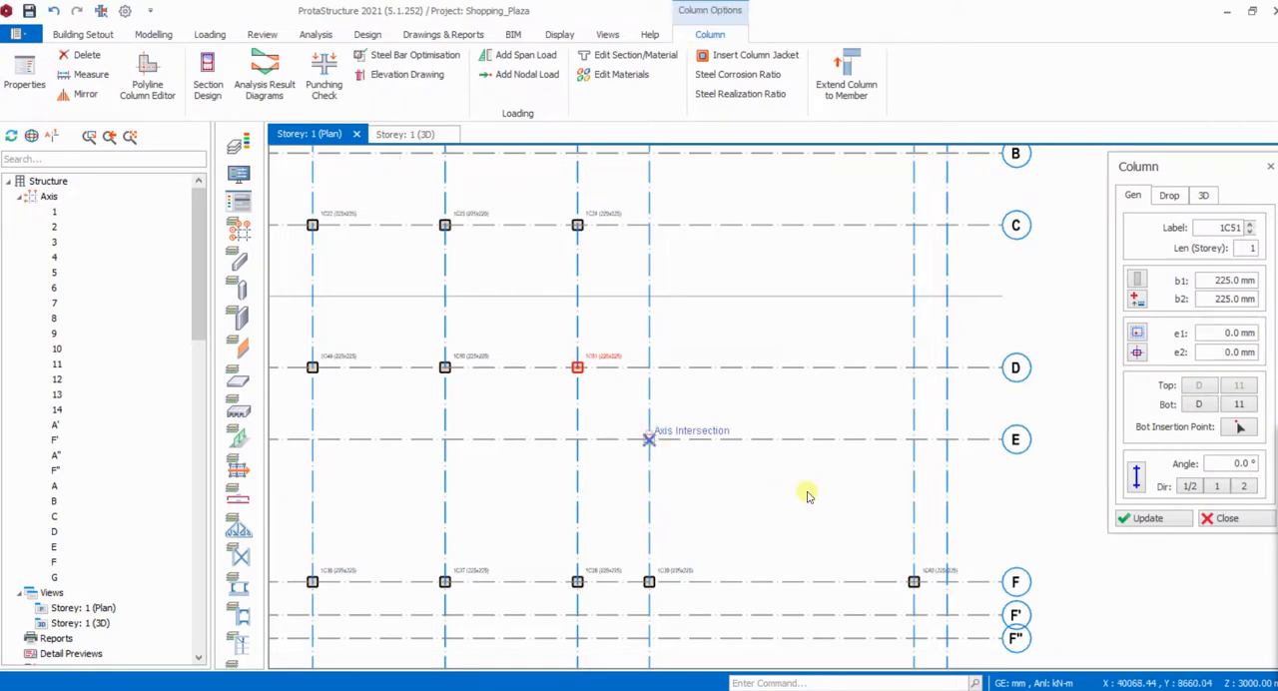
{"action": "left_click", "coordinate": [914, 440]}
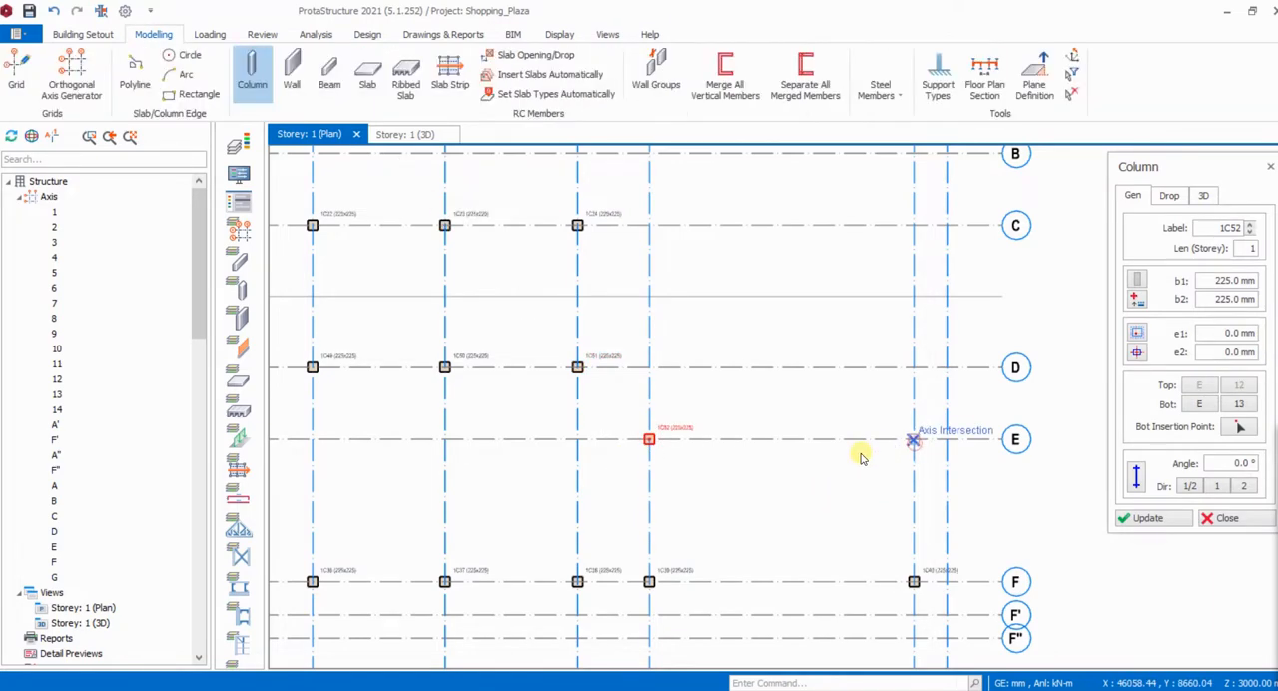
{"action": "left_click", "coordinate": [649, 297]}
{"action": "left_click", "coordinate": [914, 297]}
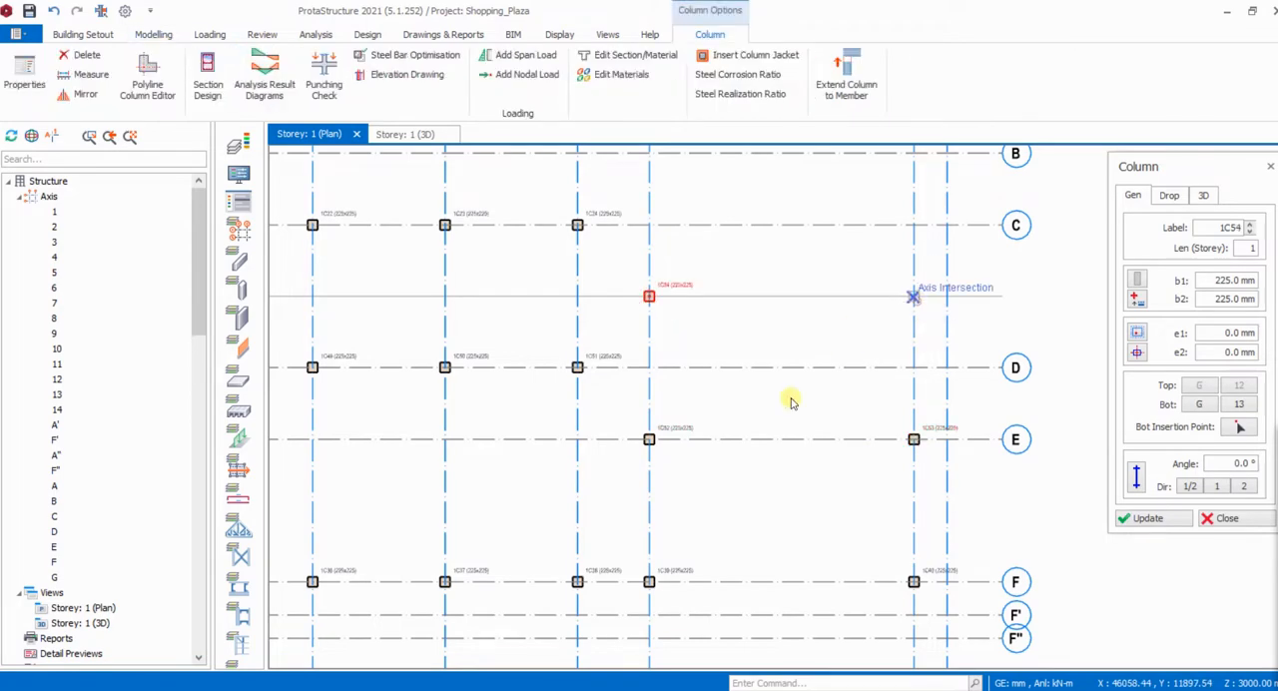
- Insert 225 x 225 mm columns where axis B crosses axes 12 and 13, and finish column insertion
{"action": "scroll", "coordinate": [671, 489], "scroll_direction": "down", "scroll_amount": 2}
{"action": "scroll", "coordinate": [673, 399], "scroll_direction": "up", "scroll_amount": 4}
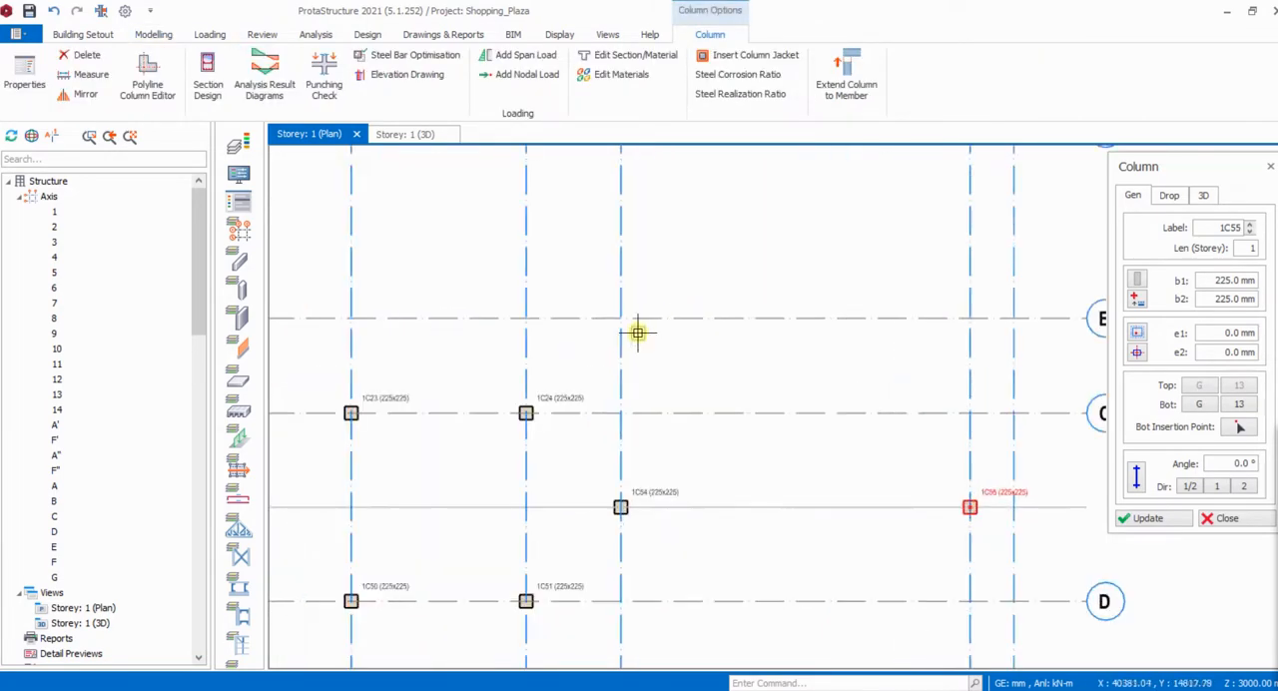
{"action": "left_click", "coordinate": [625, 322]}
{"action": "scroll", "coordinate": [525, 370], "scroll_direction": "down", "scroll_amount": 2}
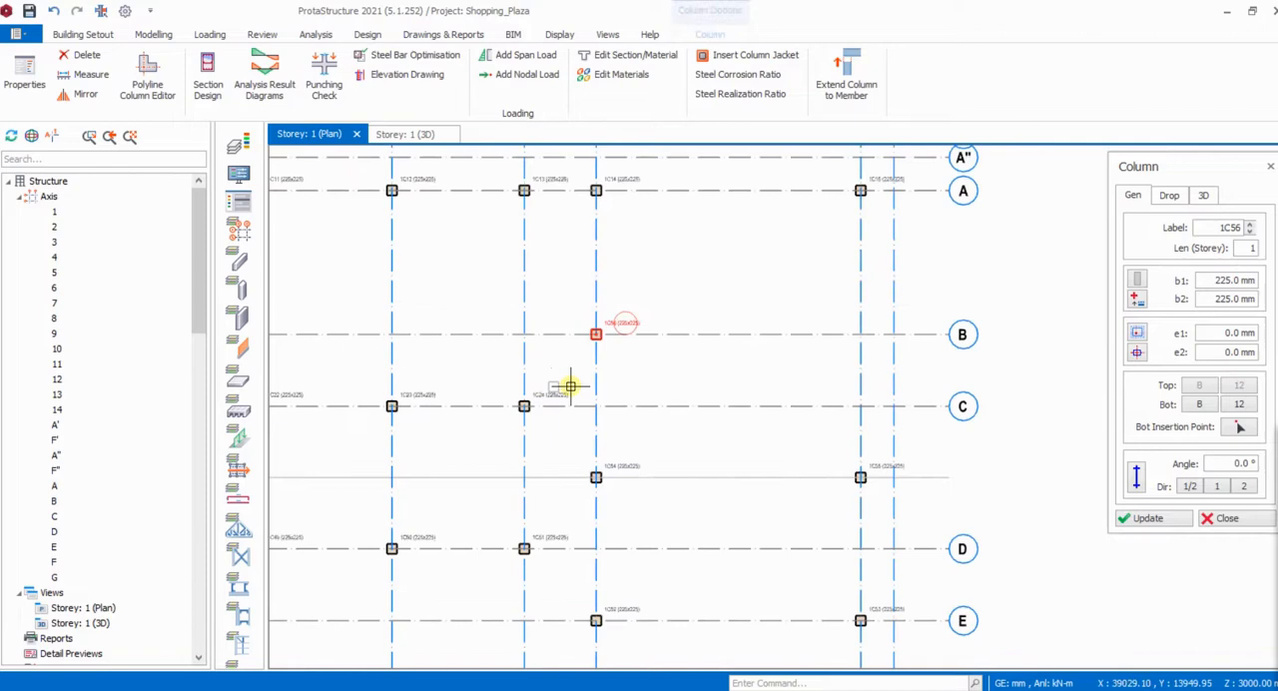
{"action": "left_click", "coordinate": [859, 334]}
{"action": "scroll", "coordinate": [759, 276], "scroll_direction": "down", "scroll_amount": 2}
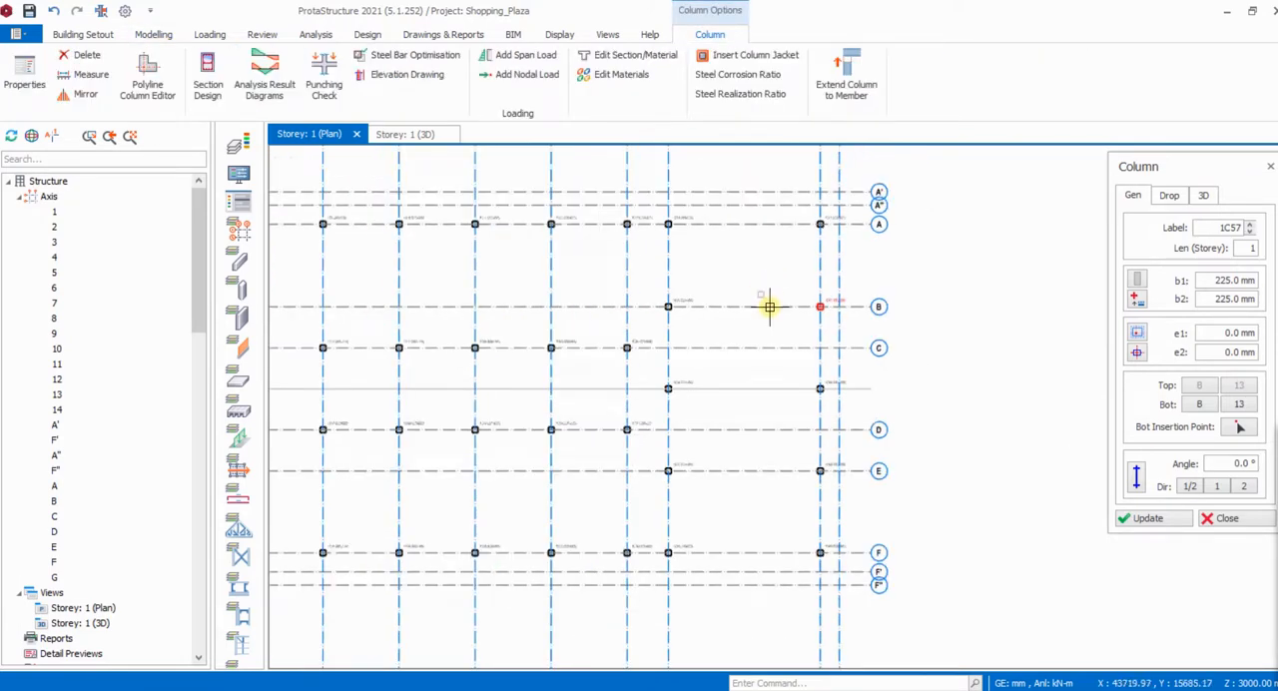
{"action": "left_click", "coordinate": [1226, 518]}
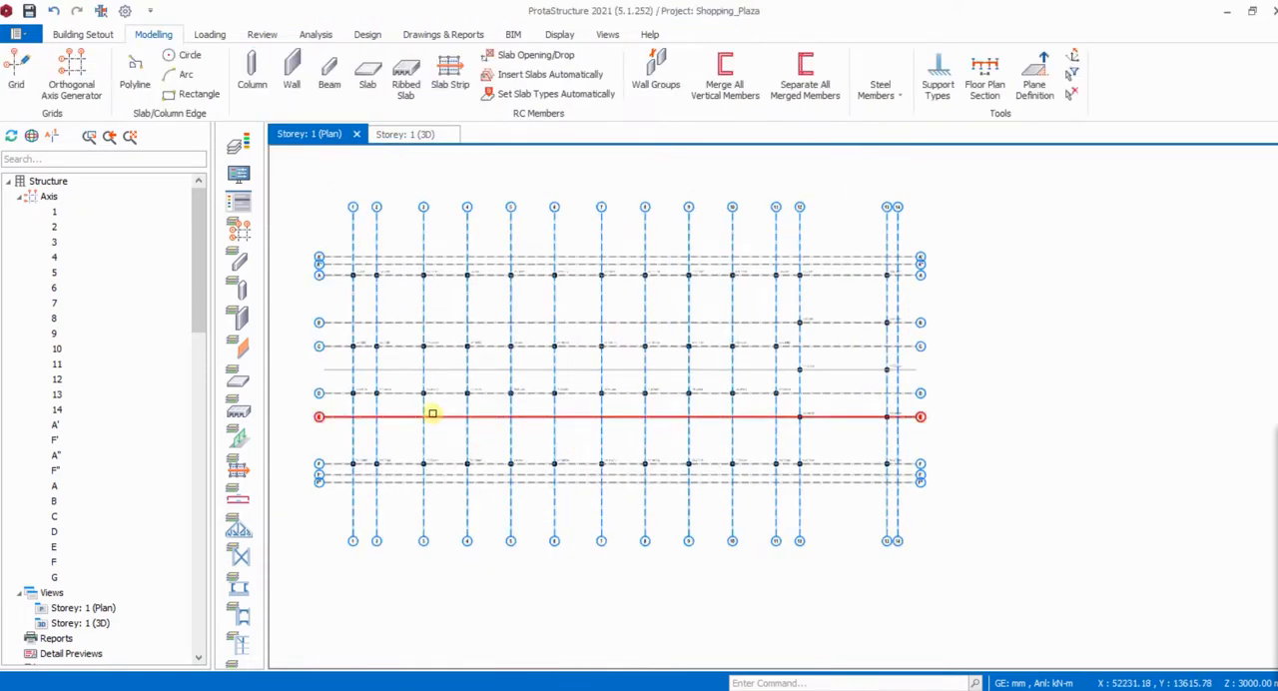
- Check the column layout across the whole Storey 1 plan
{"action": "scroll", "coordinate": [379, 379], "scroll_direction": "up", "scroll_amount": 3}
{"action": "scroll", "coordinate": [389, 381], "scroll_direction": "down", "scroll_amount": 3}
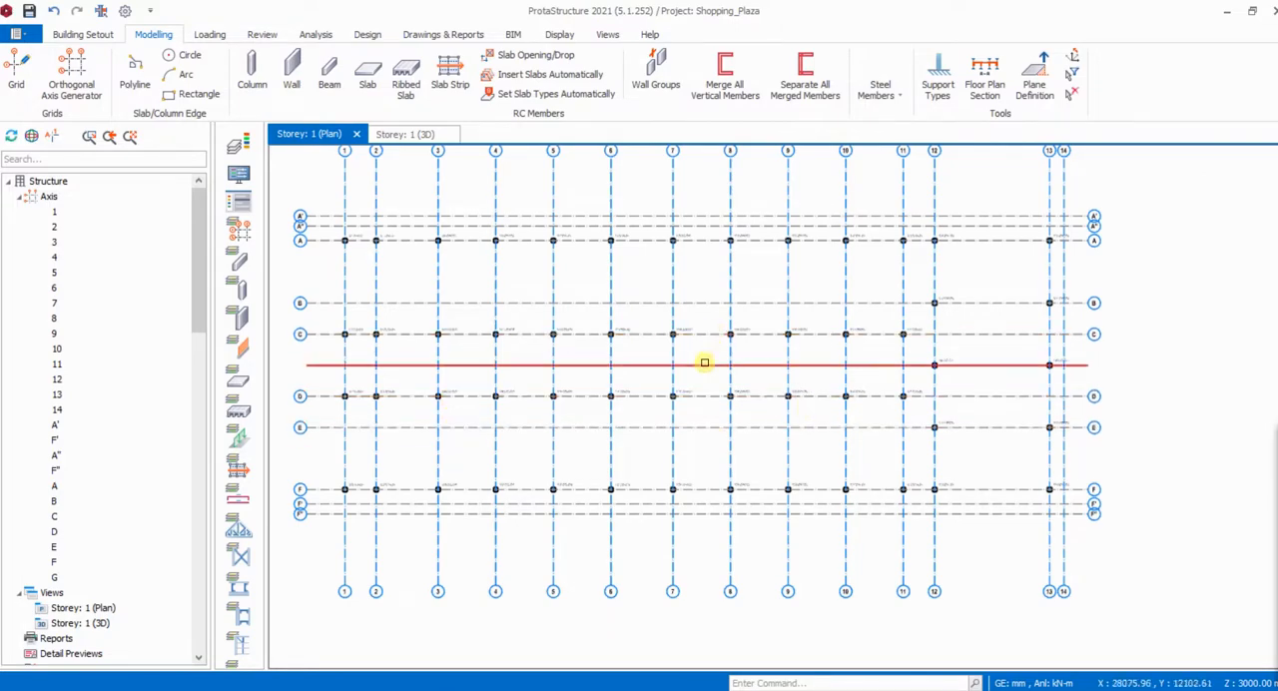
{"action": "scroll", "coordinate": [462, 417], "scroll_direction": "up", "scroll_amount": 2}
{"action": "scroll", "coordinate": [593, 403], "scroll_direction": "down", "scroll_amount": 2}
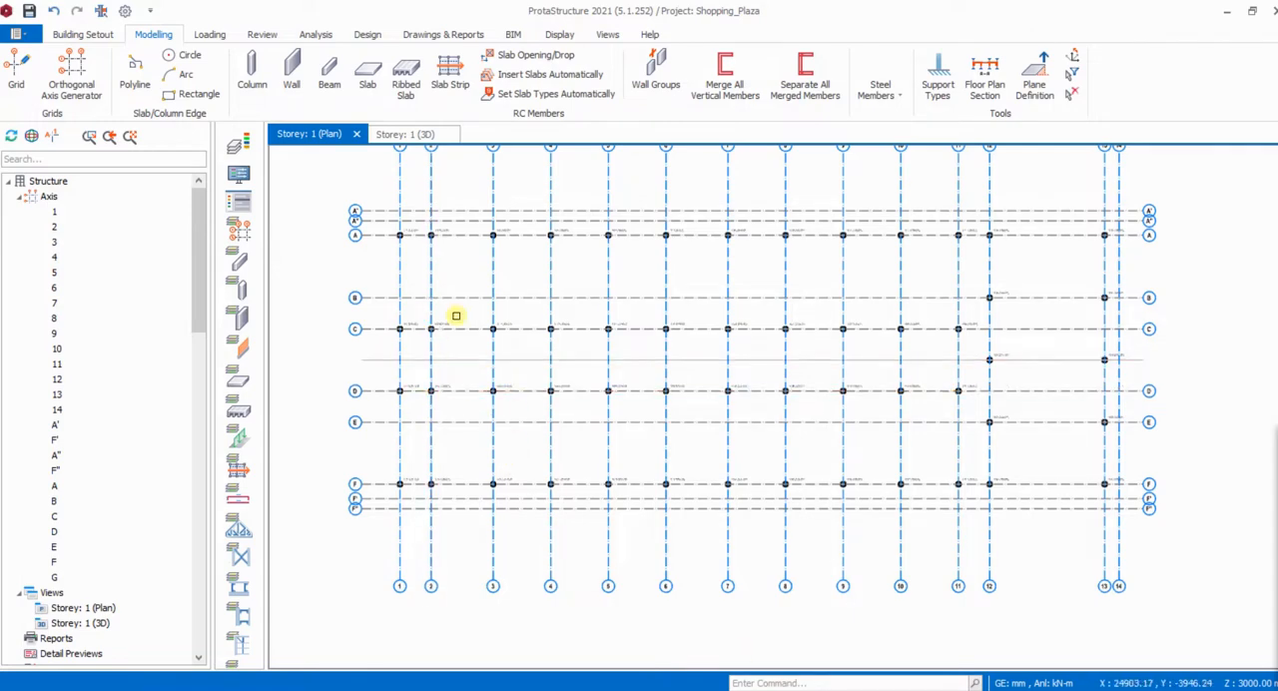
{"action": "scroll", "coordinate": [469, 253], "scroll_direction": "up", "scroll_amount": 2}
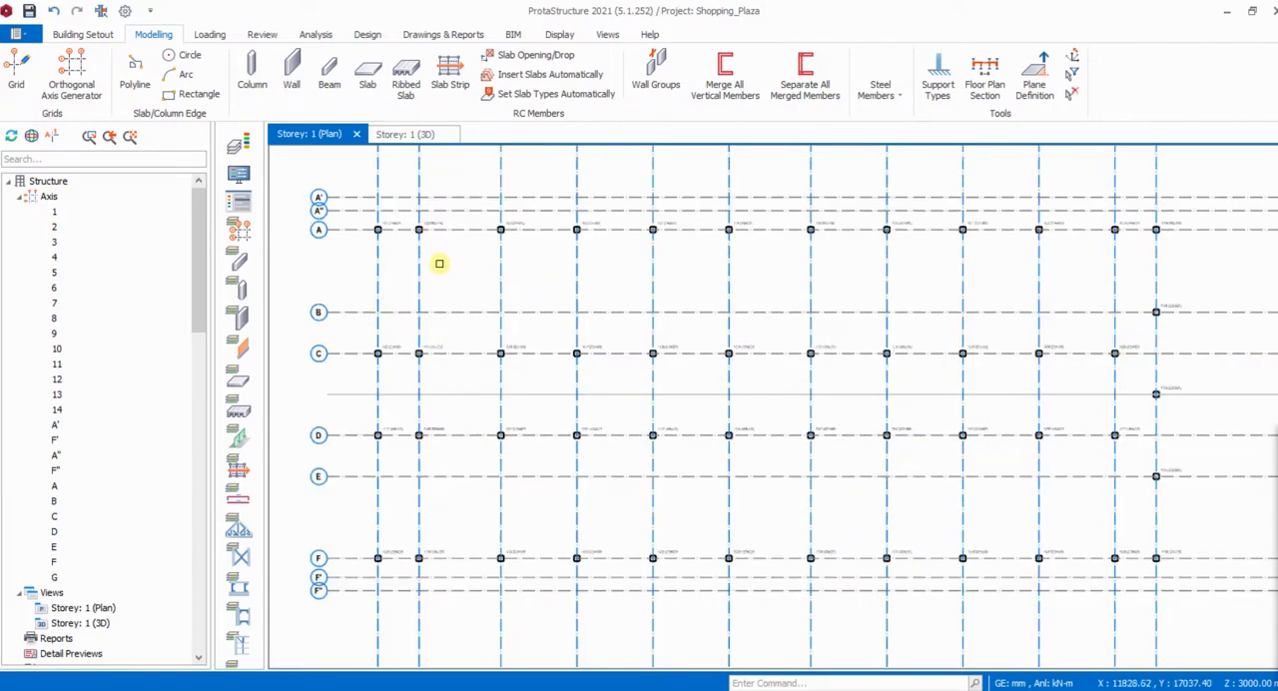
{"action": "scroll", "coordinate": [405, 280], "scroll_direction": "up", "scroll_amount": 2}
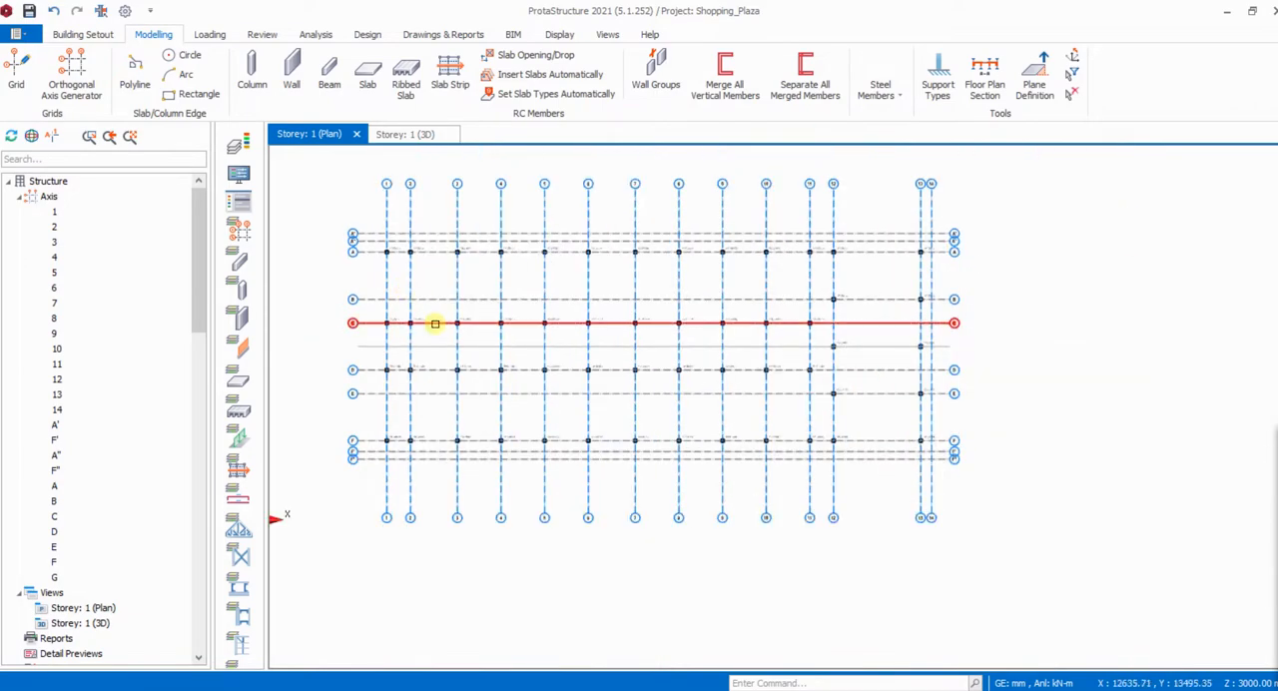
{"action": "scroll", "coordinate": [504, 342], "scroll_direction": "down", "scroll_amount": 3}
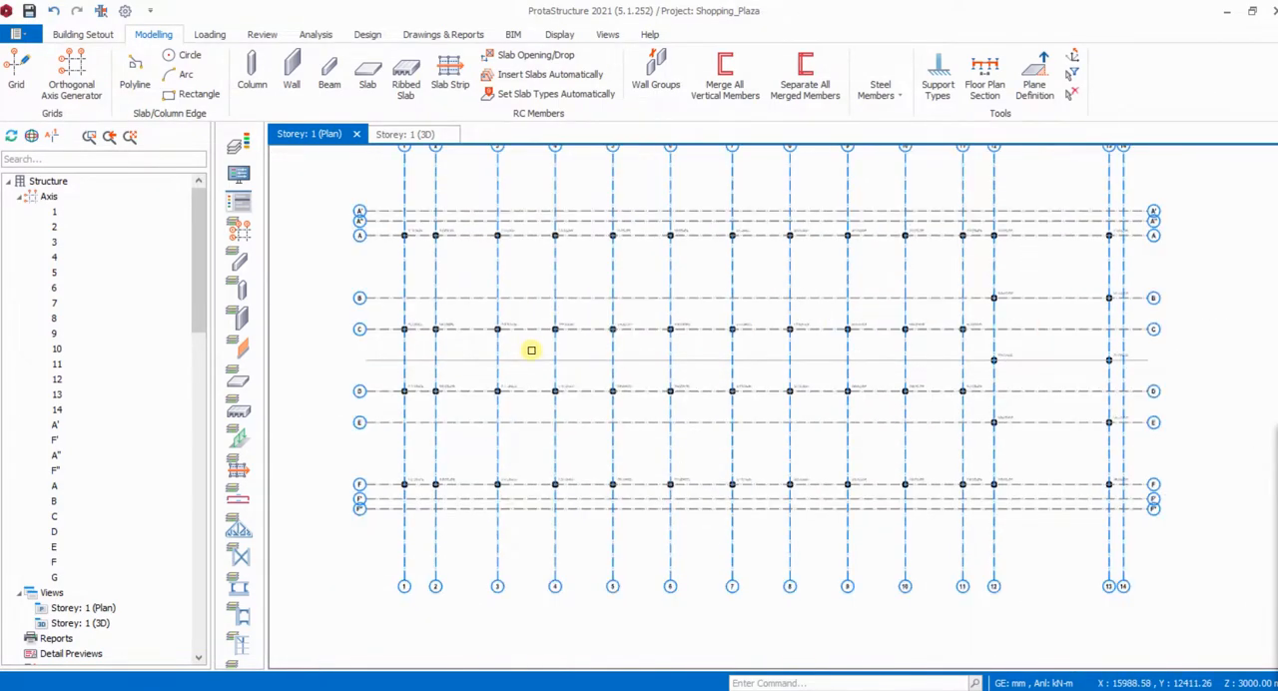
{"action": "scroll", "coordinate": [994, 404], "scroll_direction": "up", "scroll_amount": 3}
{"action": "scroll", "coordinate": [854, 405], "scroll_direction": "down", "scroll_amount": 3}
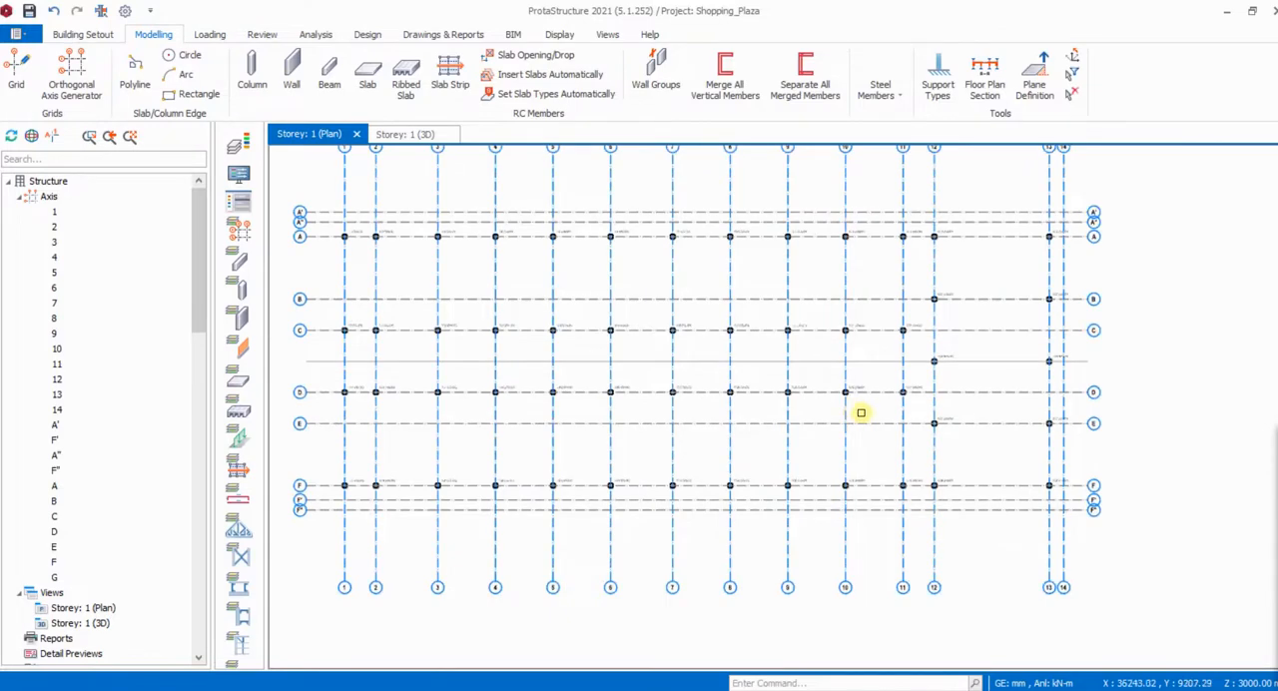
- Start a normal beam and set its width to 225 mm and its depth to 450 mm
{"action": "left_click", "coordinate": [329, 71]}
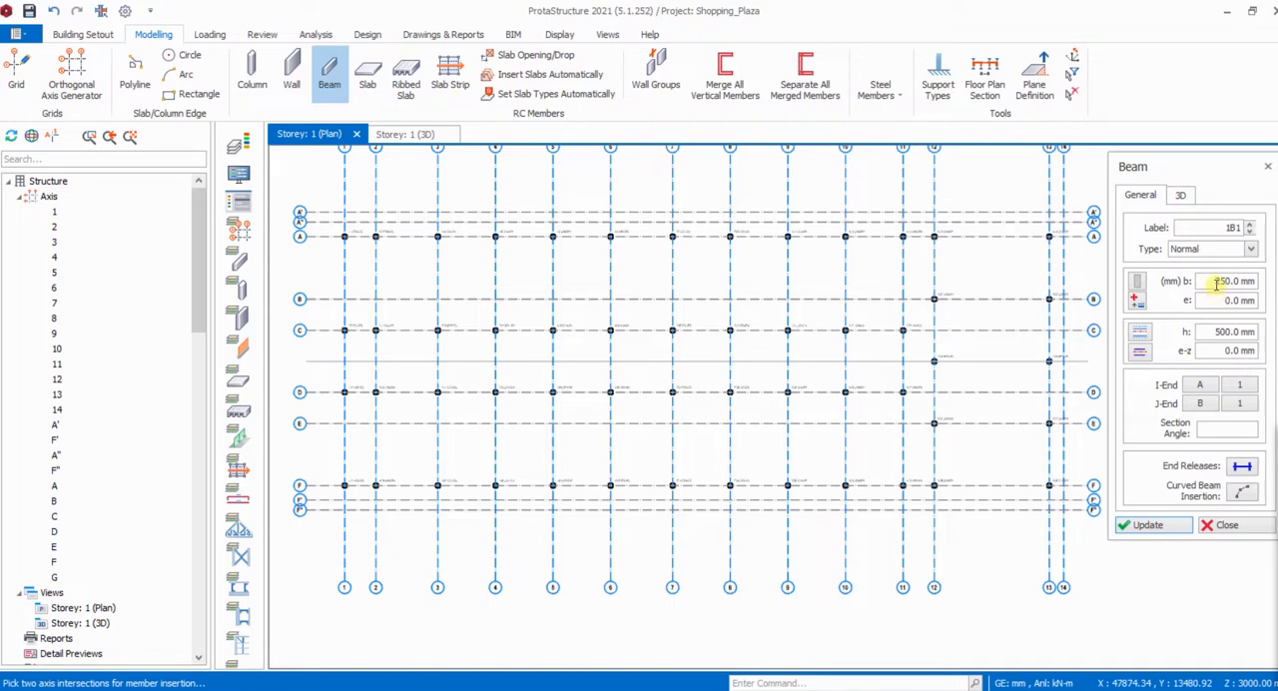
{"action": "left_click_drag", "start_coordinate": [1217, 284], "coordinate": [1250, 282]}
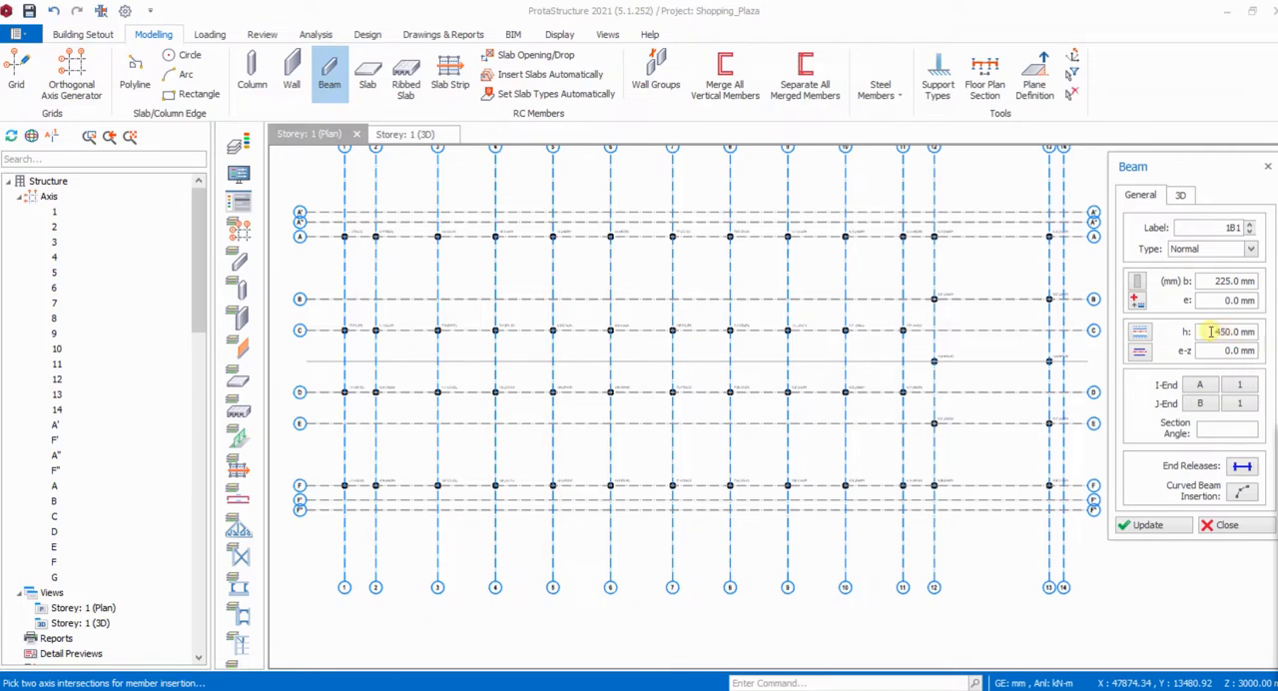
{"action": "left_click", "coordinate": [1183, 197]}
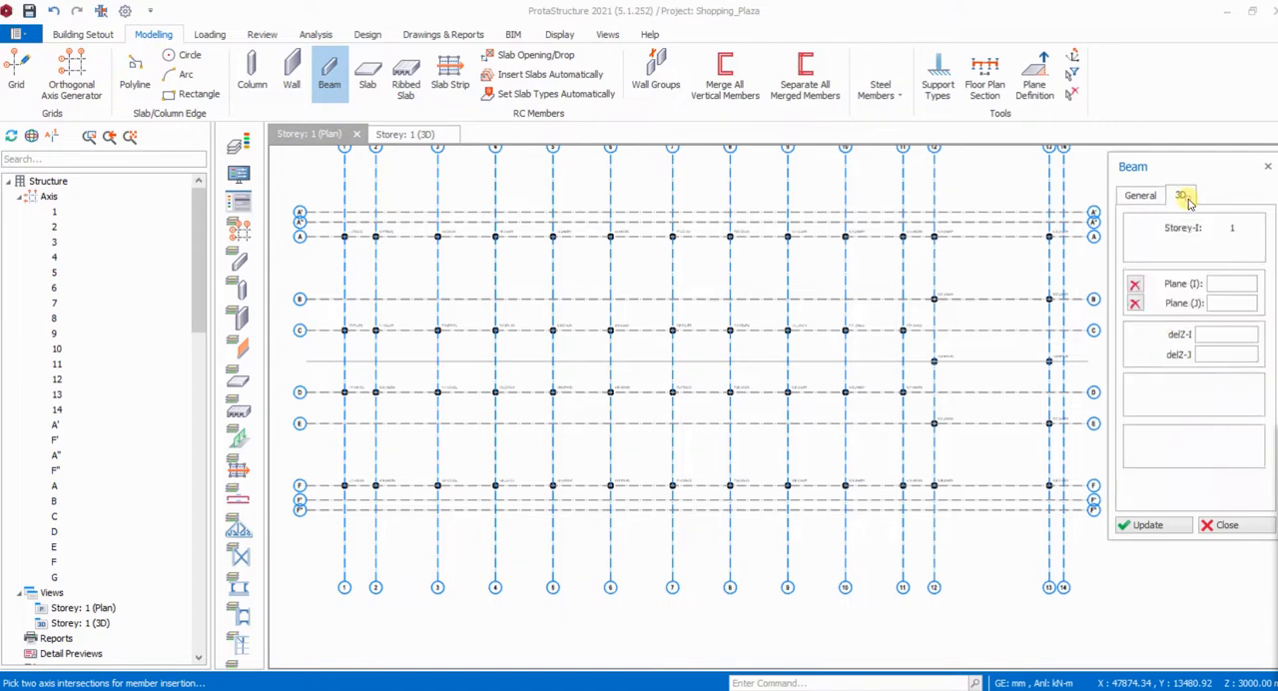
{"action": "left_click", "coordinate": [1144, 197]}
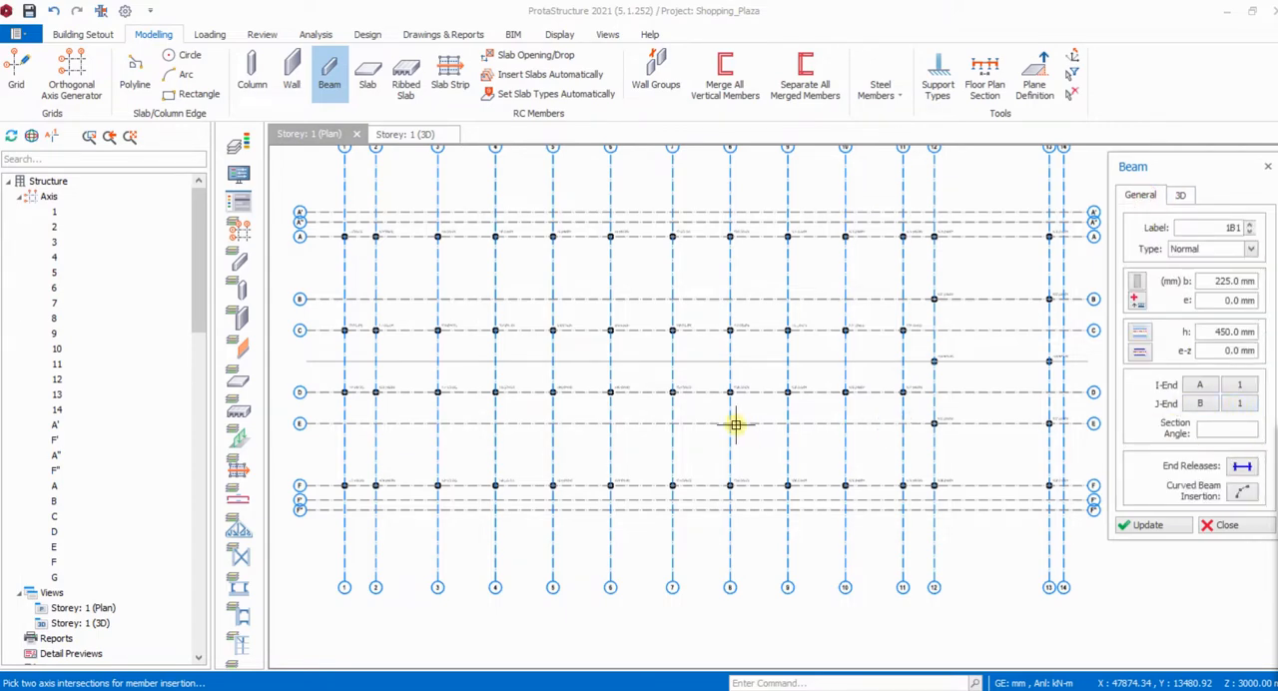
- Insert a 225 x 450 mm beam along axis 12 from axis A to axis B
{"action": "scroll", "coordinate": [735, 426], "scroll_direction": "down", "scroll_amount": 3}
{"action": "scroll", "coordinate": [844, 367], "scroll_direction": "up", "scroll_amount": 5}
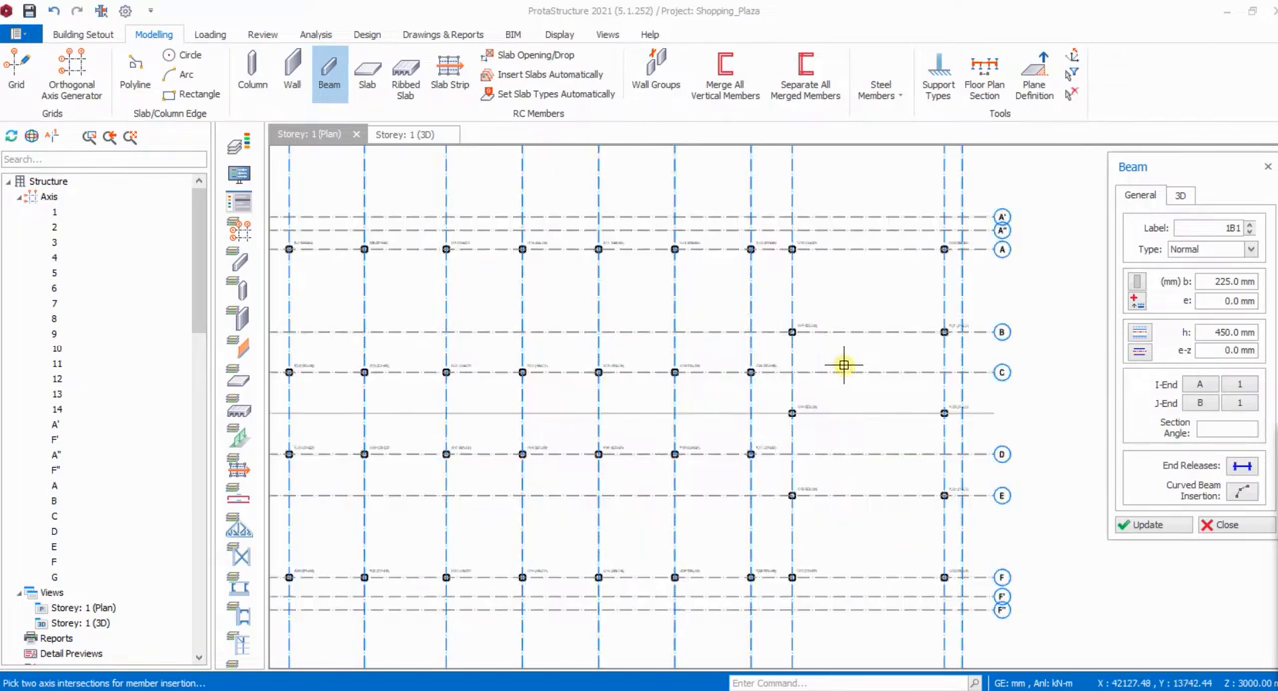
{"action": "scroll", "coordinate": [803, 262], "scroll_direction": "up", "scroll_amount": 3}
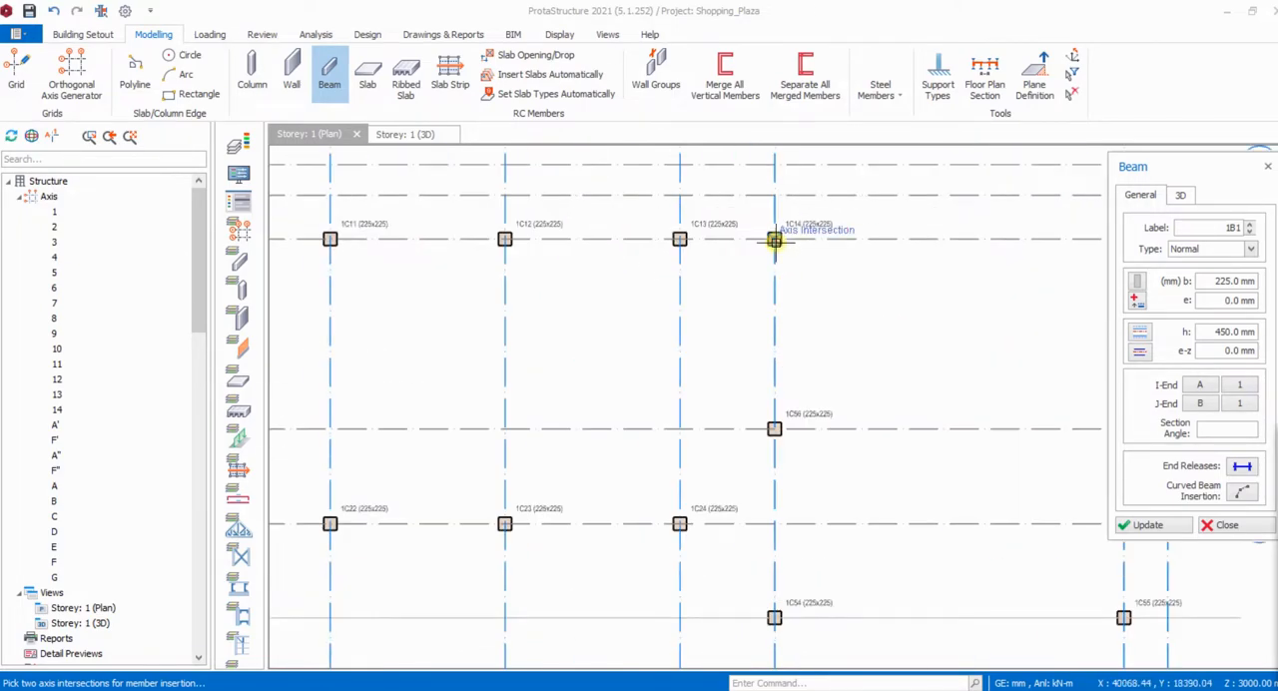
{"action": "left_click", "coordinate": [775, 241]}
{"action": "scroll", "coordinate": [806, 237], "scroll_direction": "down", "scroll_amount": 2}
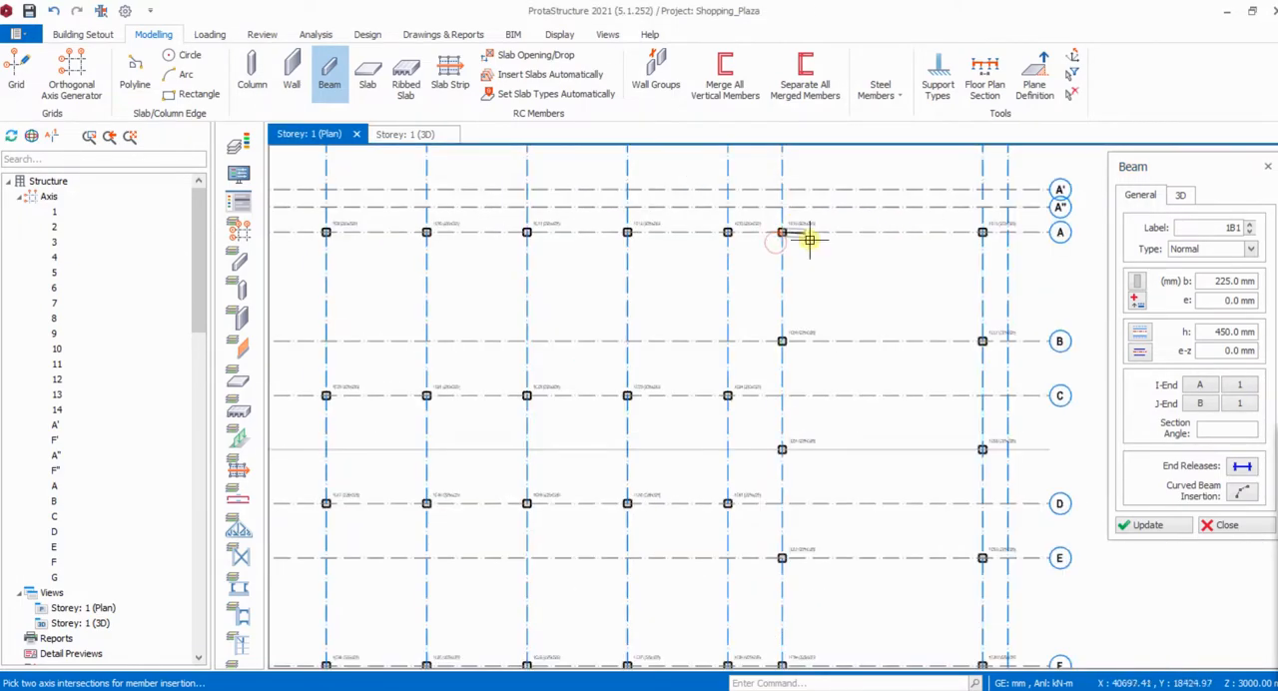
{"action": "scroll", "coordinate": [793, 342], "scroll_direction": "up", "scroll_amount": 1}
{"action": "left_click", "coordinate": [778, 340]}
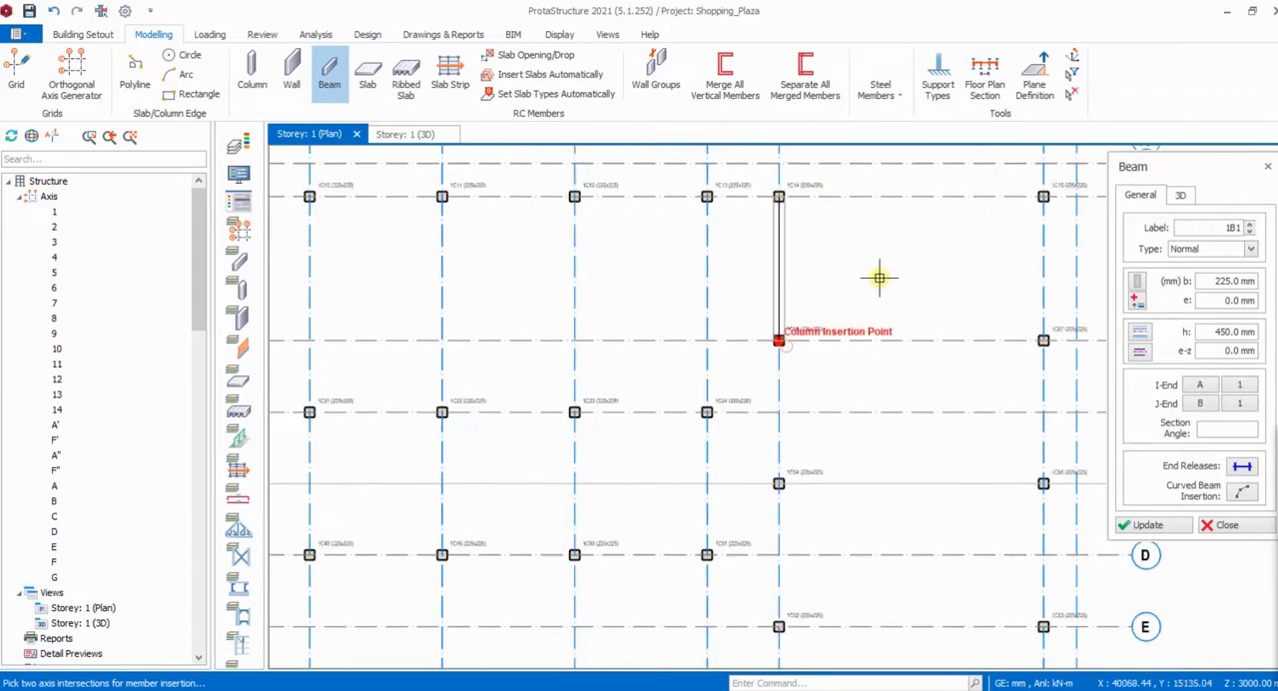
- Continue the 225 x 450 mm beams along axis 12 from axis B through the unlabelled axis to axis F
{"action": "scroll", "coordinate": [777, 488], "scroll_direction": "up", "scroll_amount": 2}
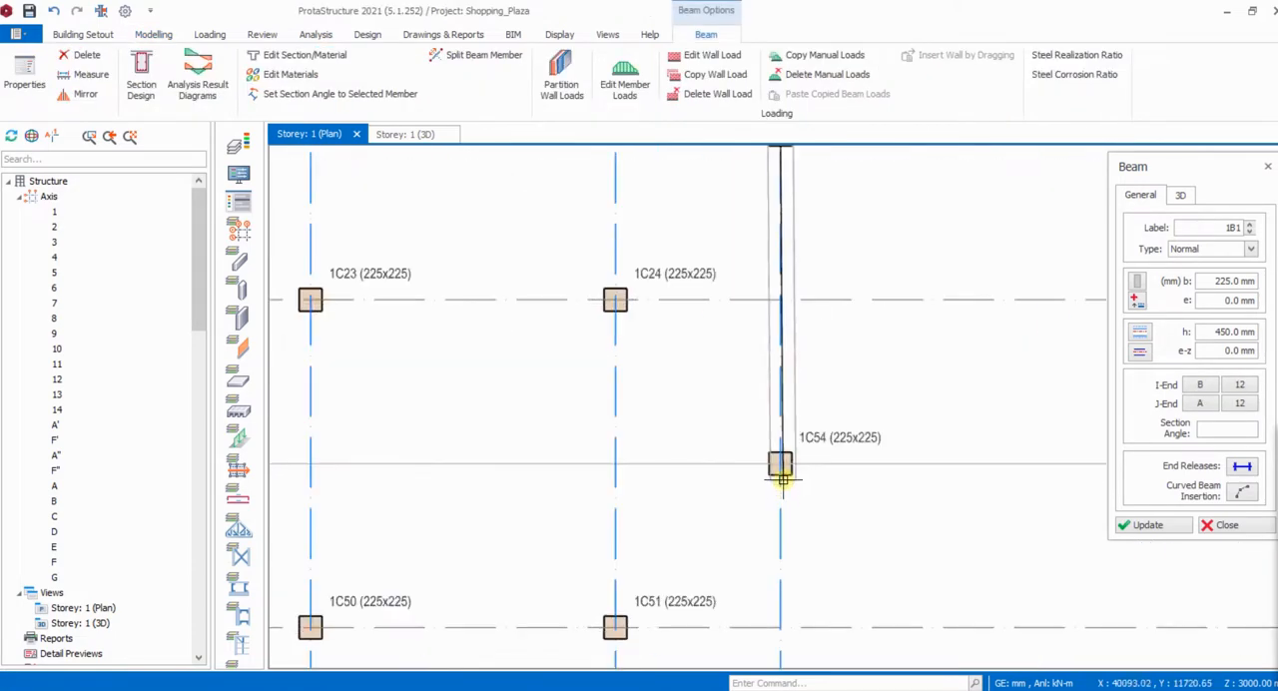
{"action": "left_click", "coordinate": [780, 464]}
{"action": "scroll", "coordinate": [830, 282], "scroll_direction": "down", "scroll_amount": 3}
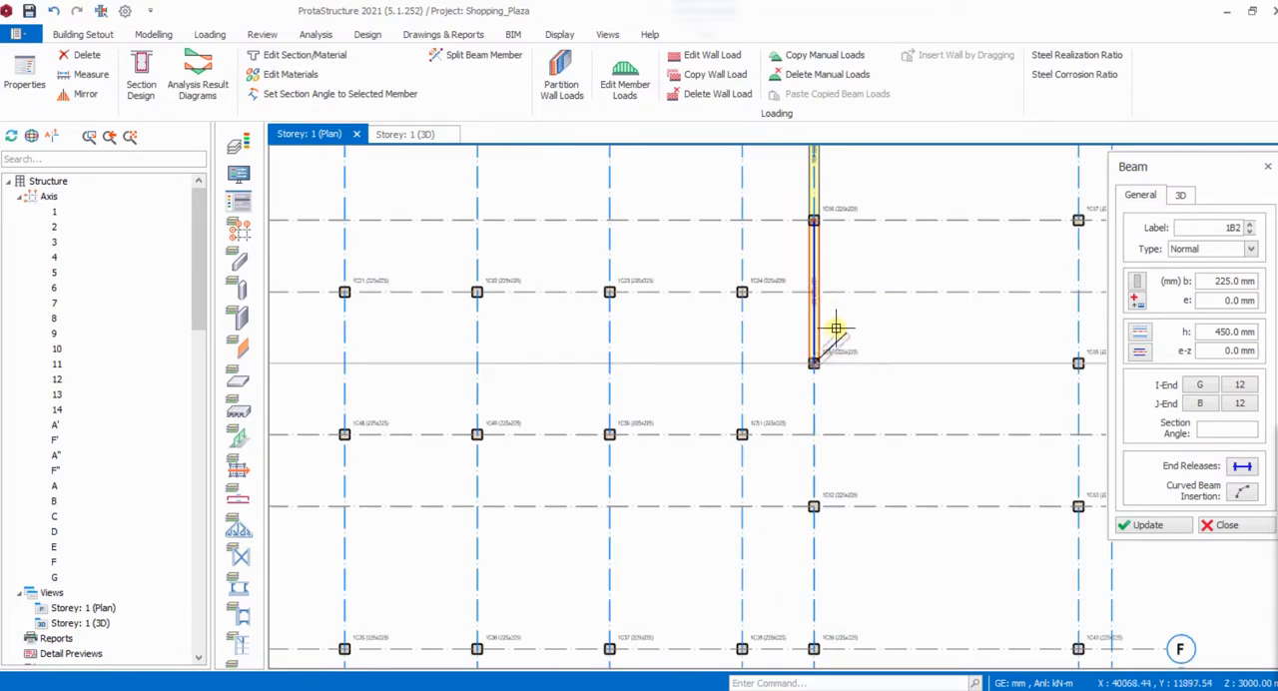
{"action": "scroll", "coordinate": [819, 530], "scroll_direction": "up", "scroll_amount": 1}
{"action": "scroll", "coordinate": [819, 531], "scroll_direction": "up", "scroll_amount": 1}
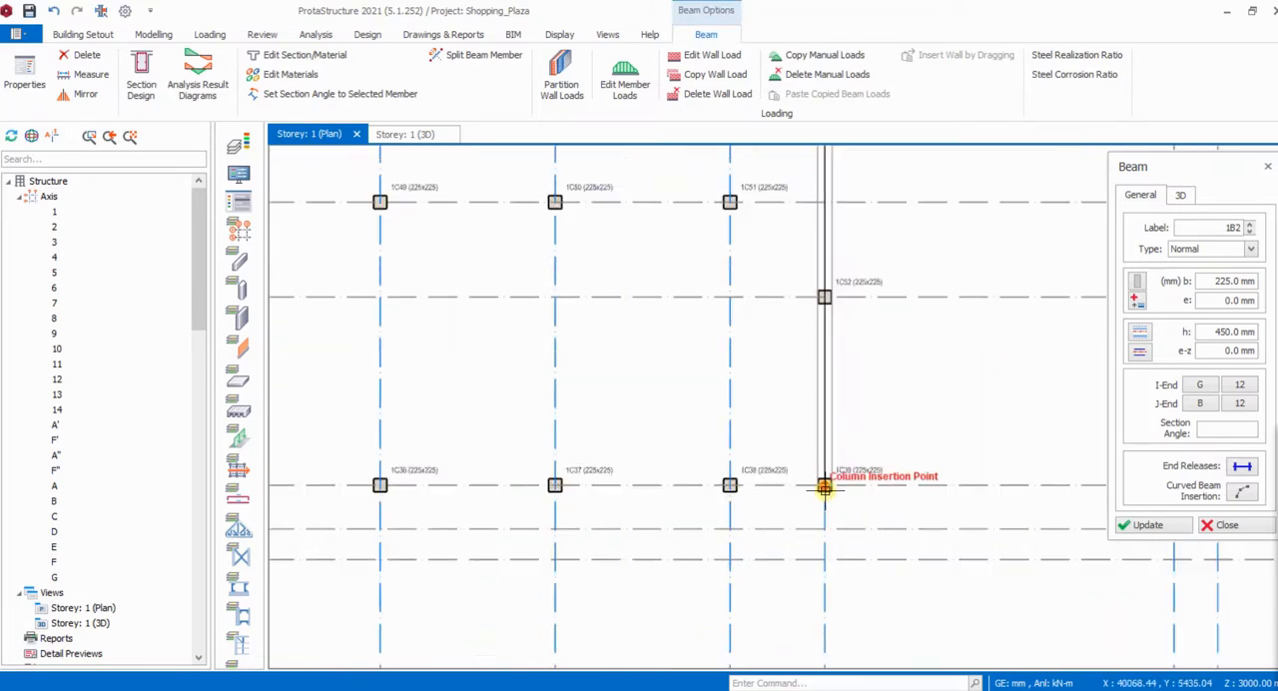
{"action": "scroll", "coordinate": [823, 487], "scroll_direction": "up", "scroll_amount": 2}
{"action": "left_click", "coordinate": [815, 496]}
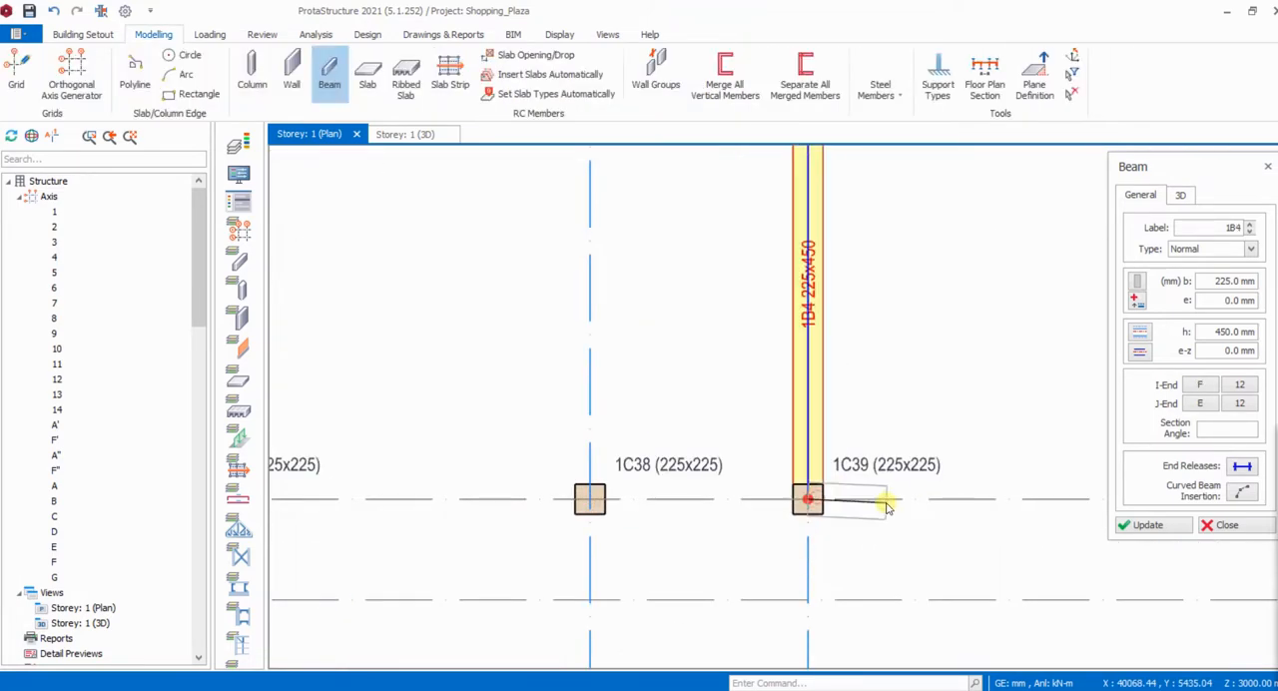
- Insert 225 x 450 mm beams along axis 13 from axis A to axis F
{"action": "scroll", "coordinate": [814, 514], "scroll_direction": "down", "scroll_amount": 3}
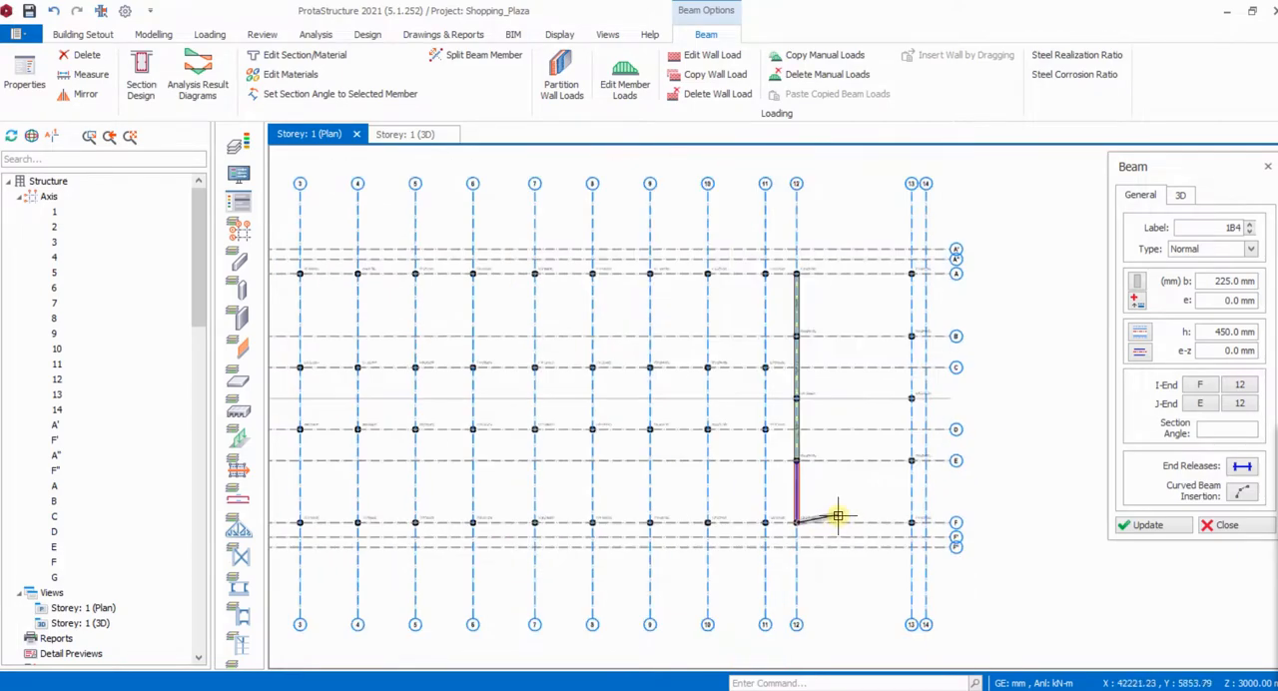
{"action": "scroll", "coordinate": [911, 275], "scroll_direction": "up", "scroll_amount": 2}
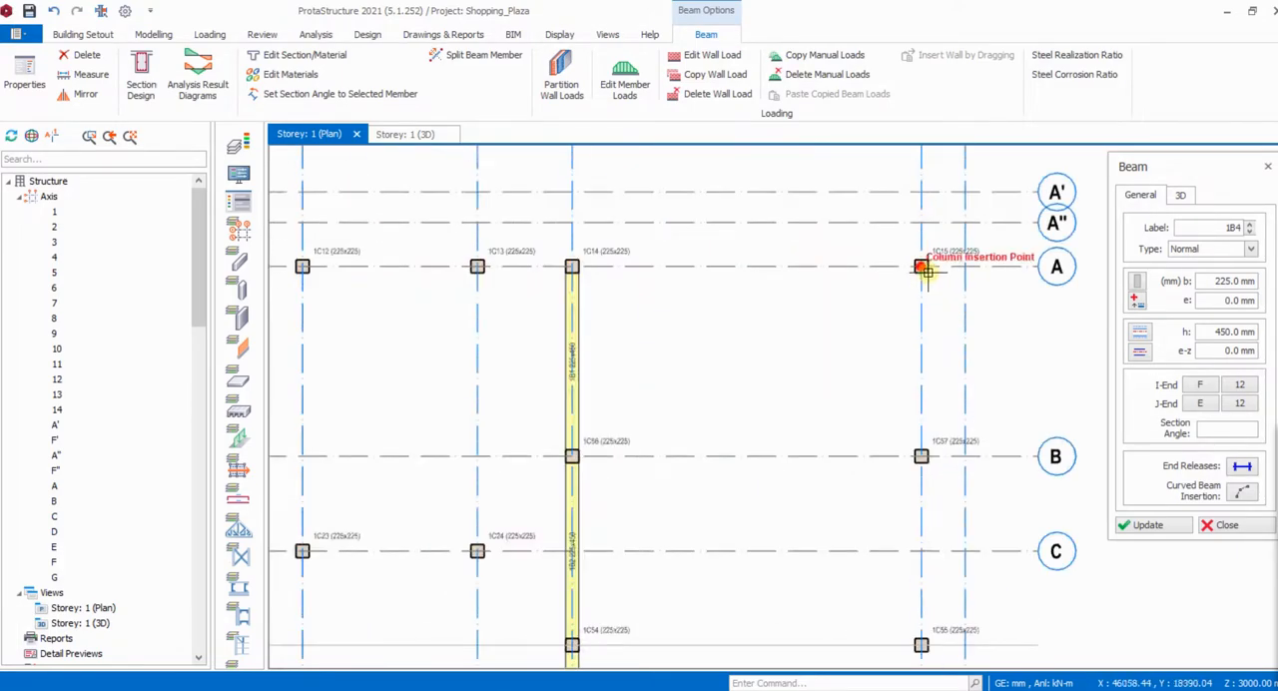
{"action": "left_click", "coordinate": [923, 268]}
{"action": "scroll", "coordinate": [908, 337], "scroll_direction": "down", "scroll_amount": 2}
{"action": "scroll", "coordinate": [884, 434], "scroll_direction": "up", "scroll_amount": 2}
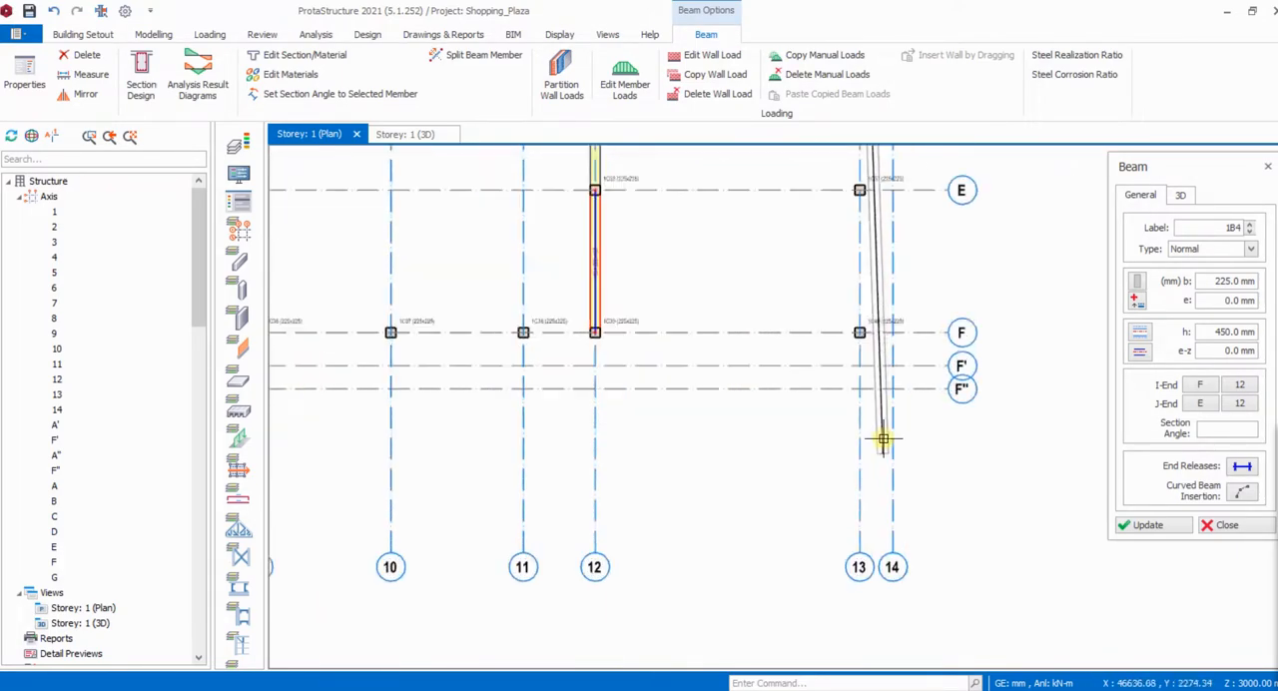
{"action": "left_click", "coordinate": [860, 331]}
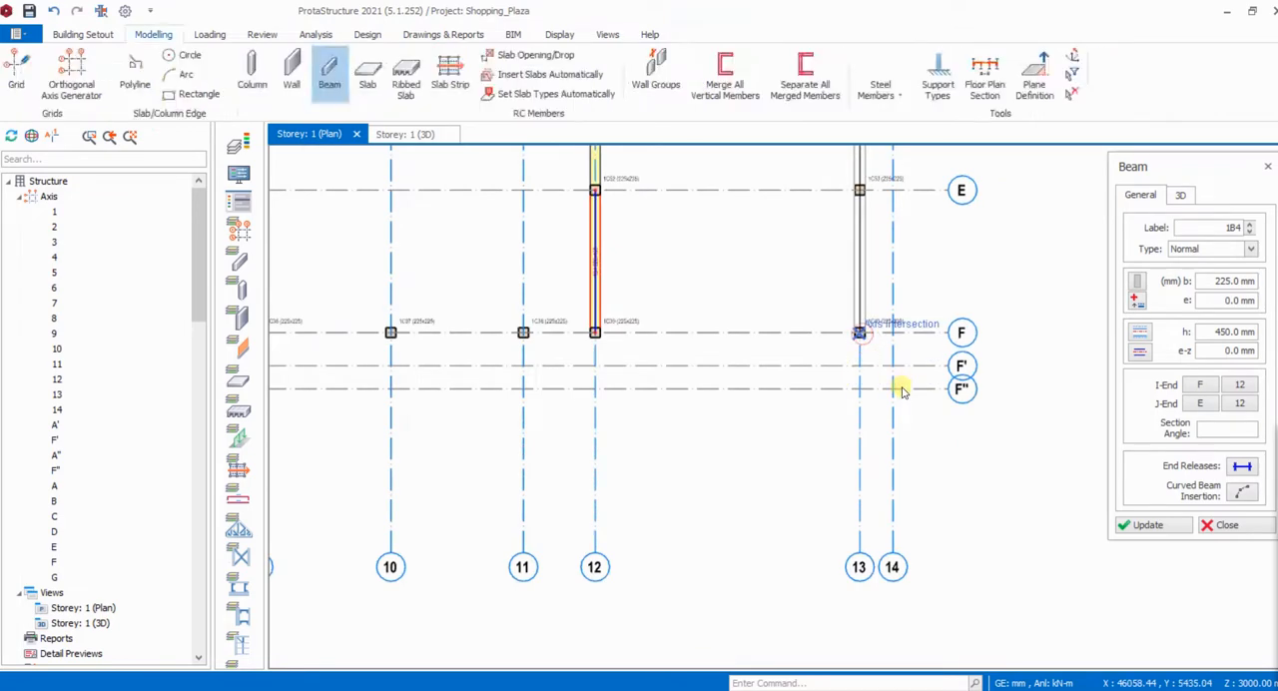
- Try to insert 225 x 450 mm beams along axis F by enclosing its columns in a window starting near axis 1
{"action": "scroll", "coordinate": [910, 410], "scroll_direction": "down", "scroll_amount": 3}
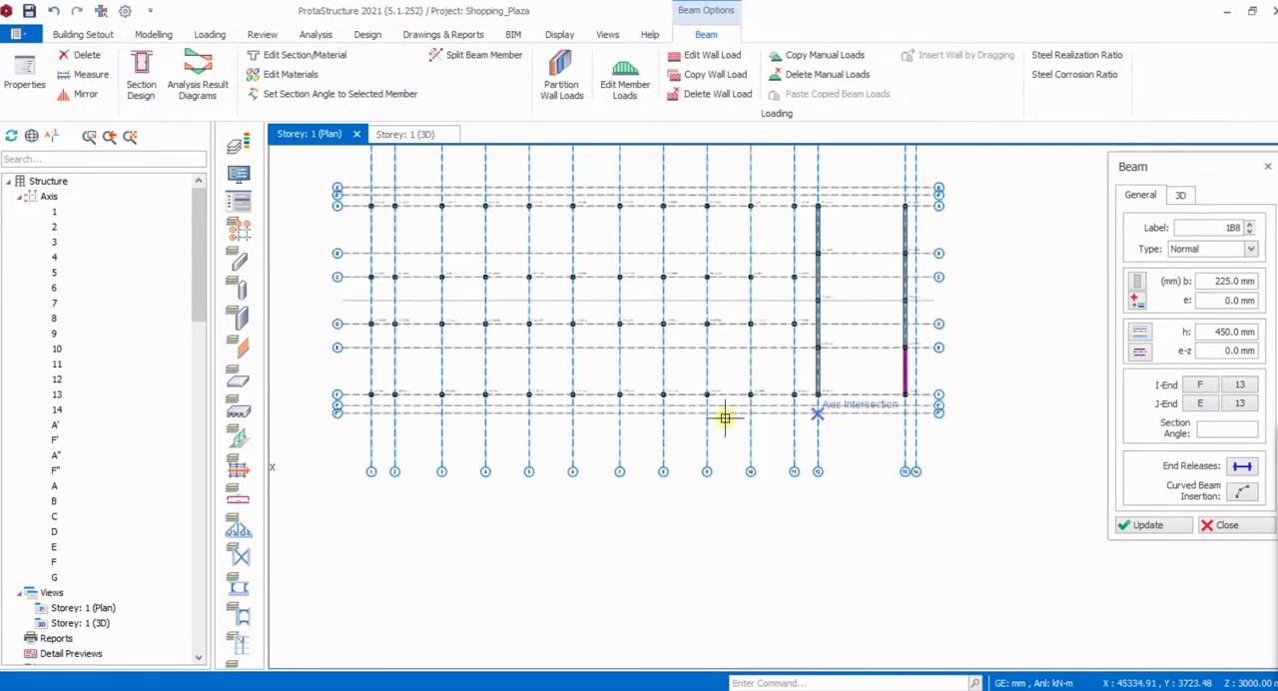
{"action": "scroll", "coordinate": [345, 376], "scroll_direction": "up", "scroll_amount": 4}
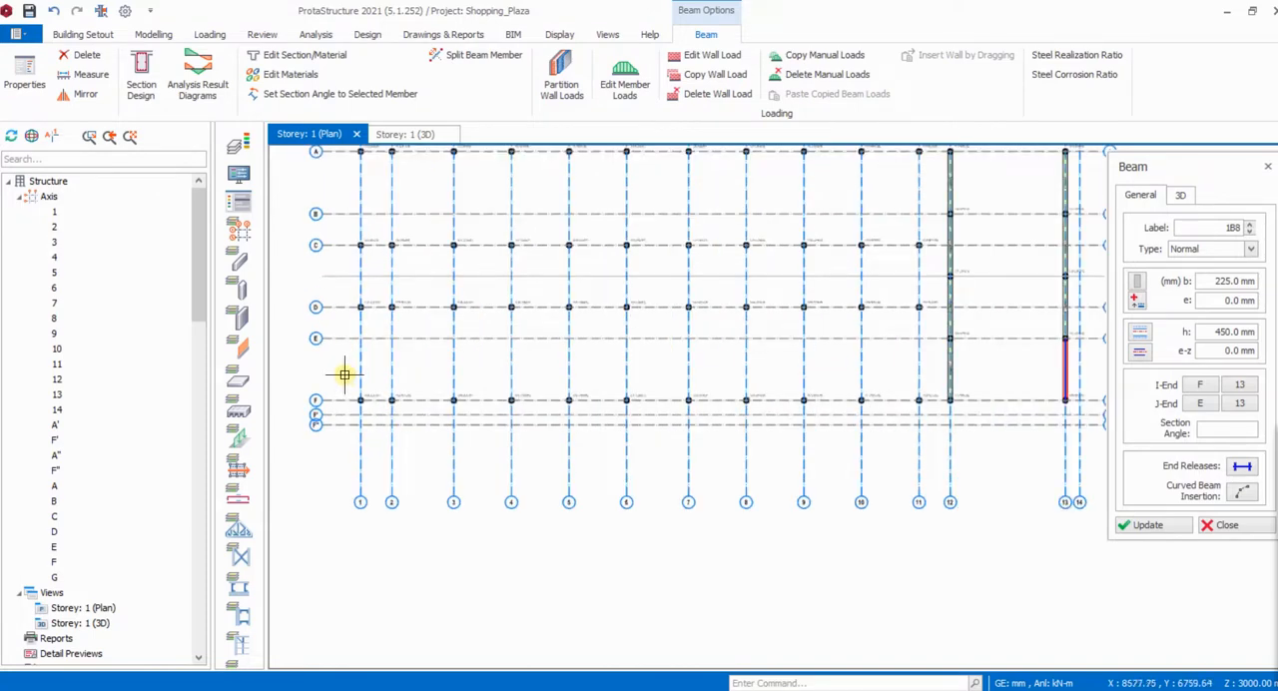
{"action": "left_click_drag", "start_coordinate": [343, 375], "coordinate": [427, 410]}
{"action": "left_click_drag", "start_coordinate": [765, 391], "coordinate": [703, 410]}
{"action": "key", "text": "Escape"}
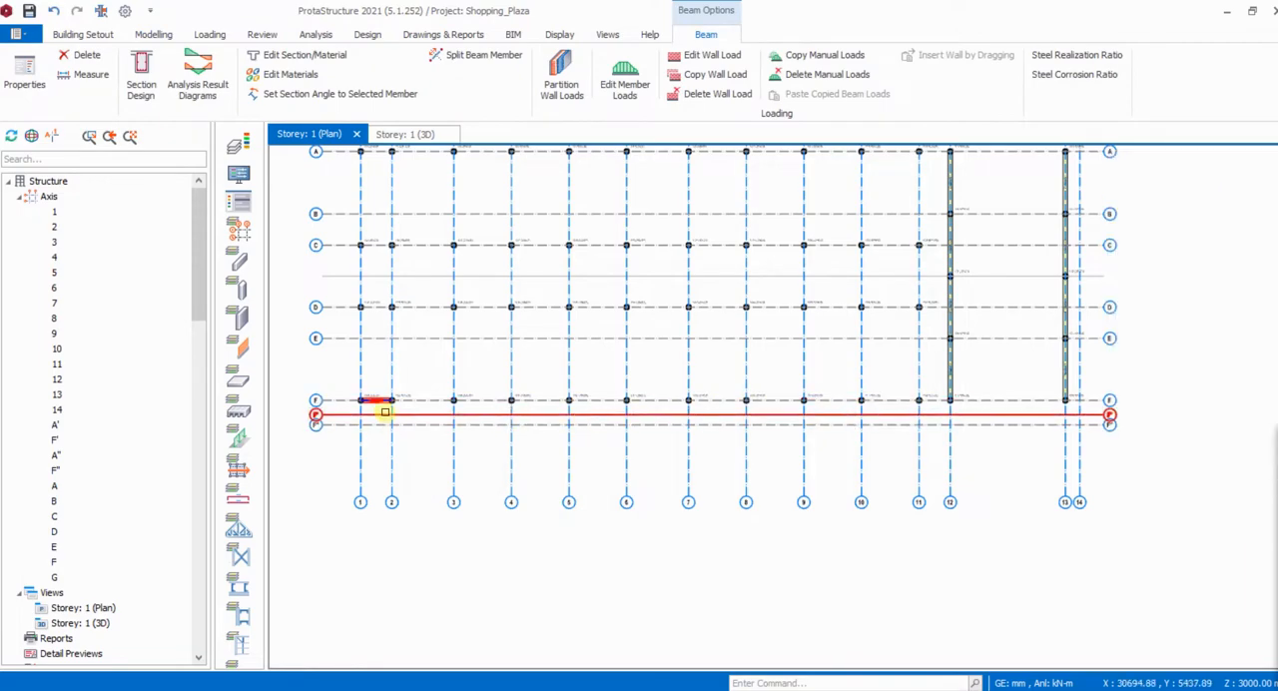
- Delete the beam on axis F between axes 1 and 2
{"action": "scroll", "coordinate": [374, 405], "scroll_direction": "up", "scroll_amount": 3}
{"action": "left_click", "coordinate": [380, 403]}
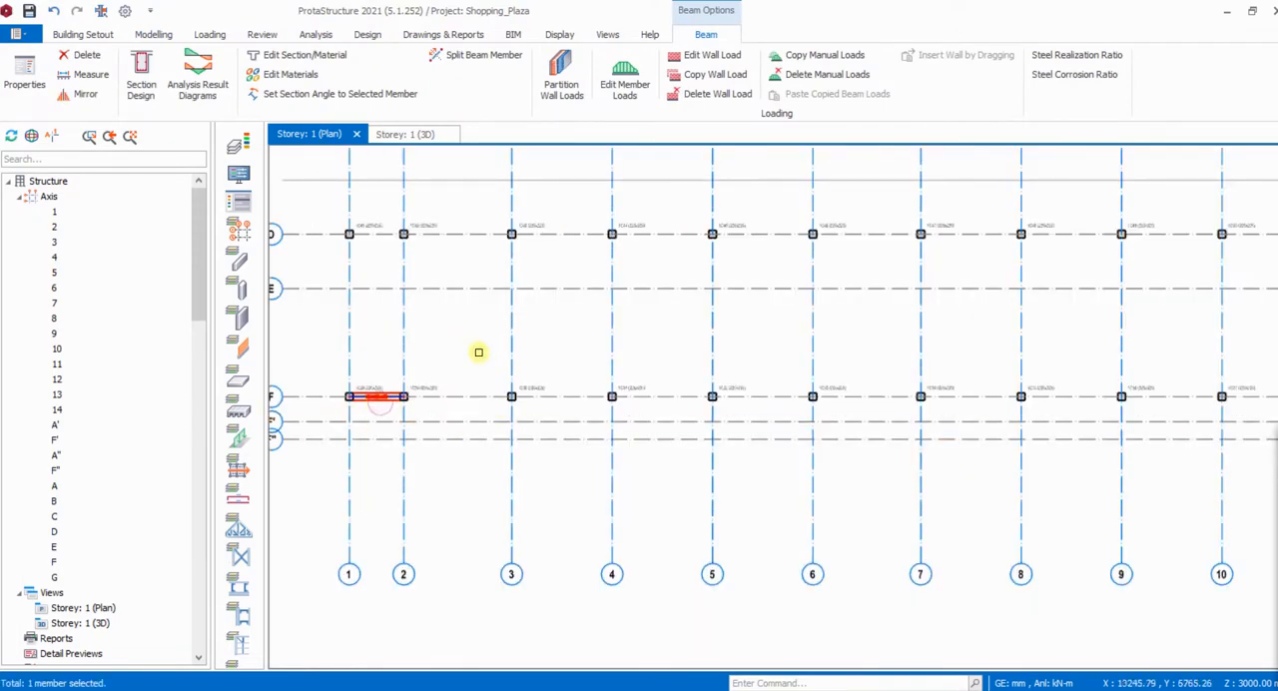
{"action": "key", "text": "Delete"}
- Reuse the properties of the axis 12 beam and insert 225 x 450 mm beams along all of axis F, from axis 1 to axis 13
{"action": "scroll", "coordinate": [424, 399], "scroll_direction": "down", "scroll_amount": 3}
{"action": "scroll", "coordinate": [796, 389], "scroll_direction": "up", "scroll_amount": 2}
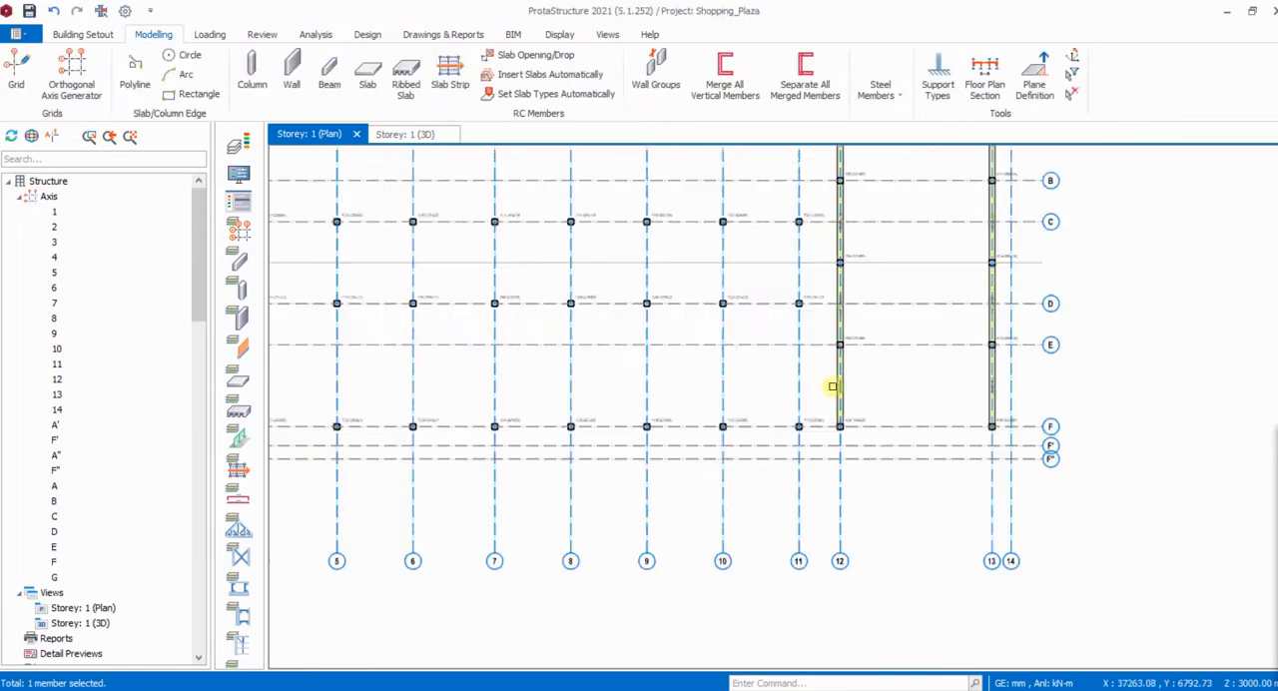
{"action": "double_click", "coordinate": [846, 388]}
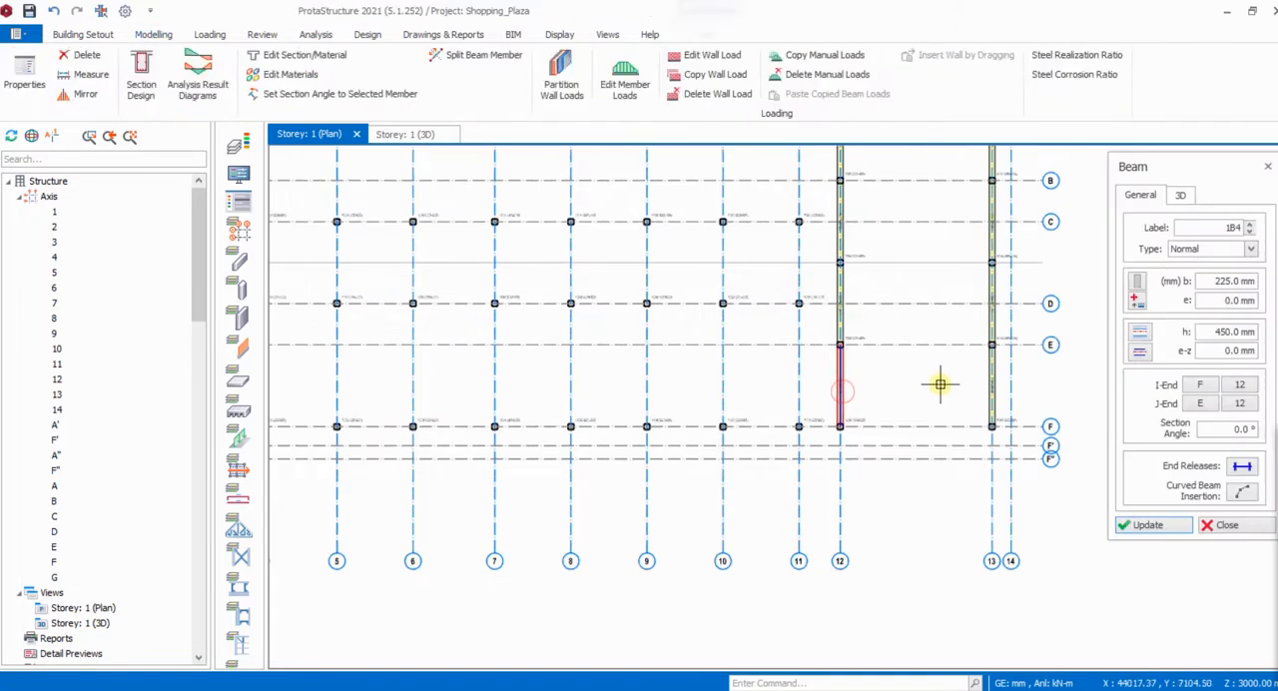
{"action": "scroll", "coordinate": [912, 383], "scroll_direction": "down", "scroll_amount": 1}
{"action": "scroll", "coordinate": [499, 400], "scroll_direction": "down", "scroll_amount": 1}
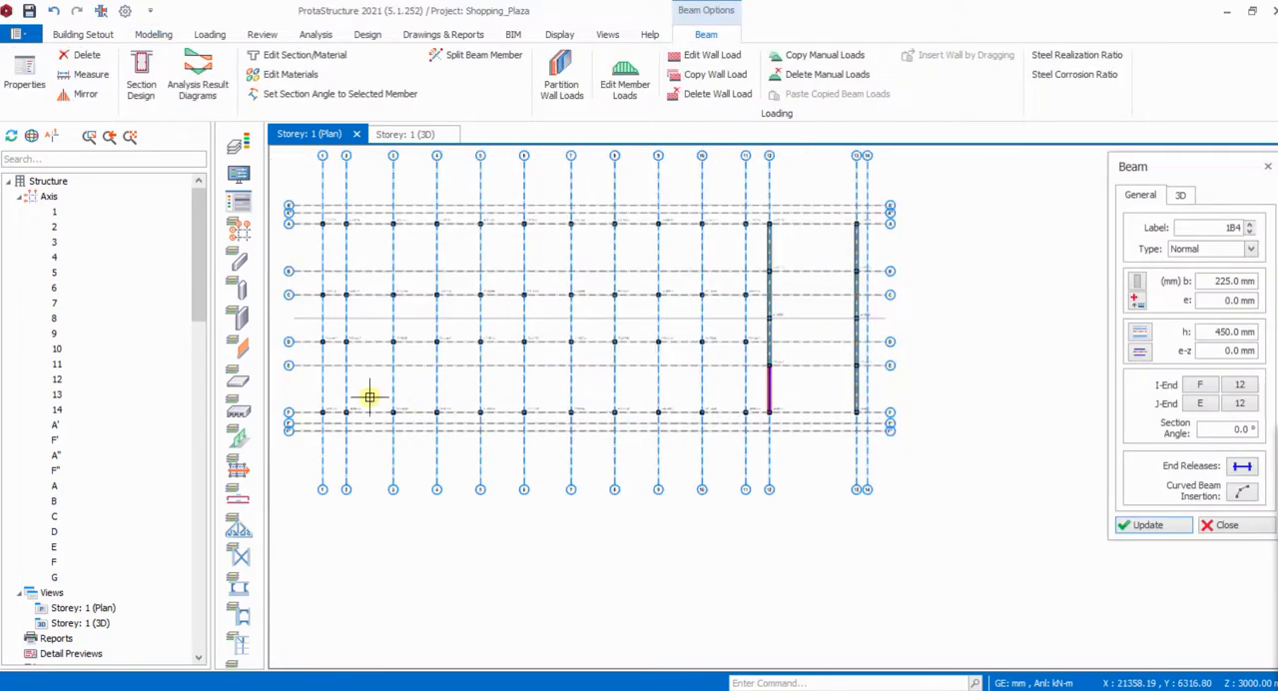
{"action": "left_click_drag", "start_coordinate": [311, 389], "coordinate": [869, 426]}
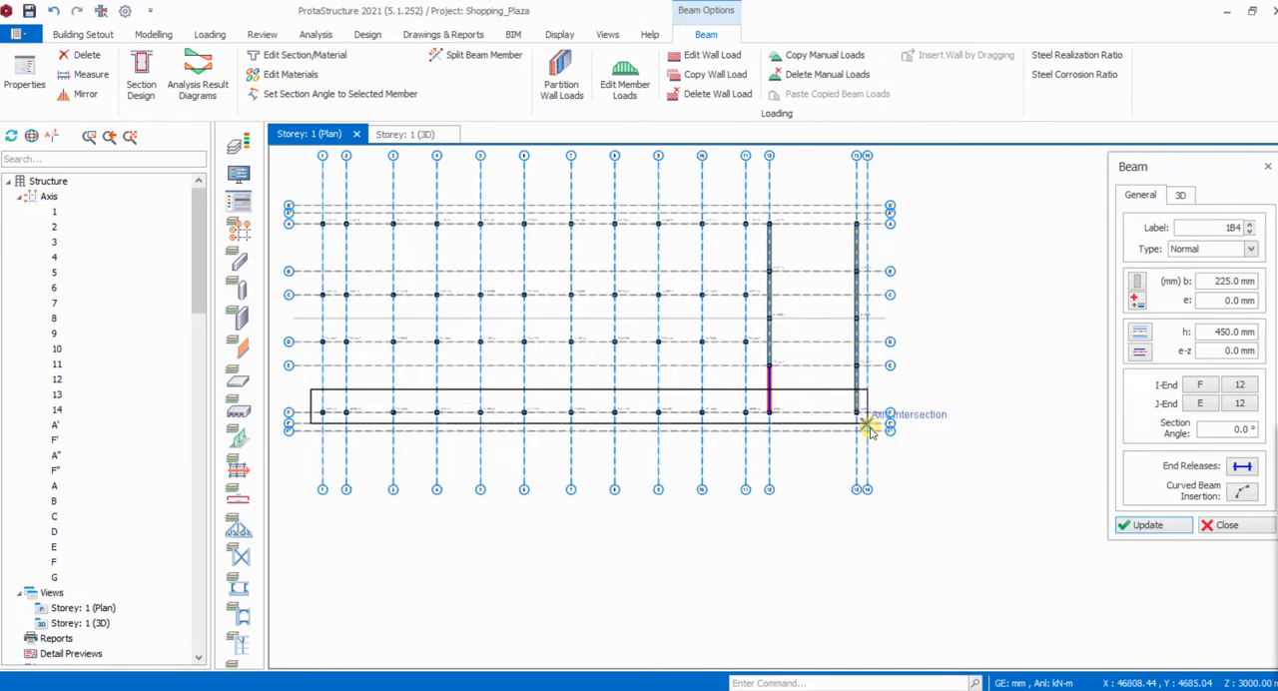
{"action": "left_click_drag", "start_coordinate": [870, 429], "coordinate": [869, 427]}
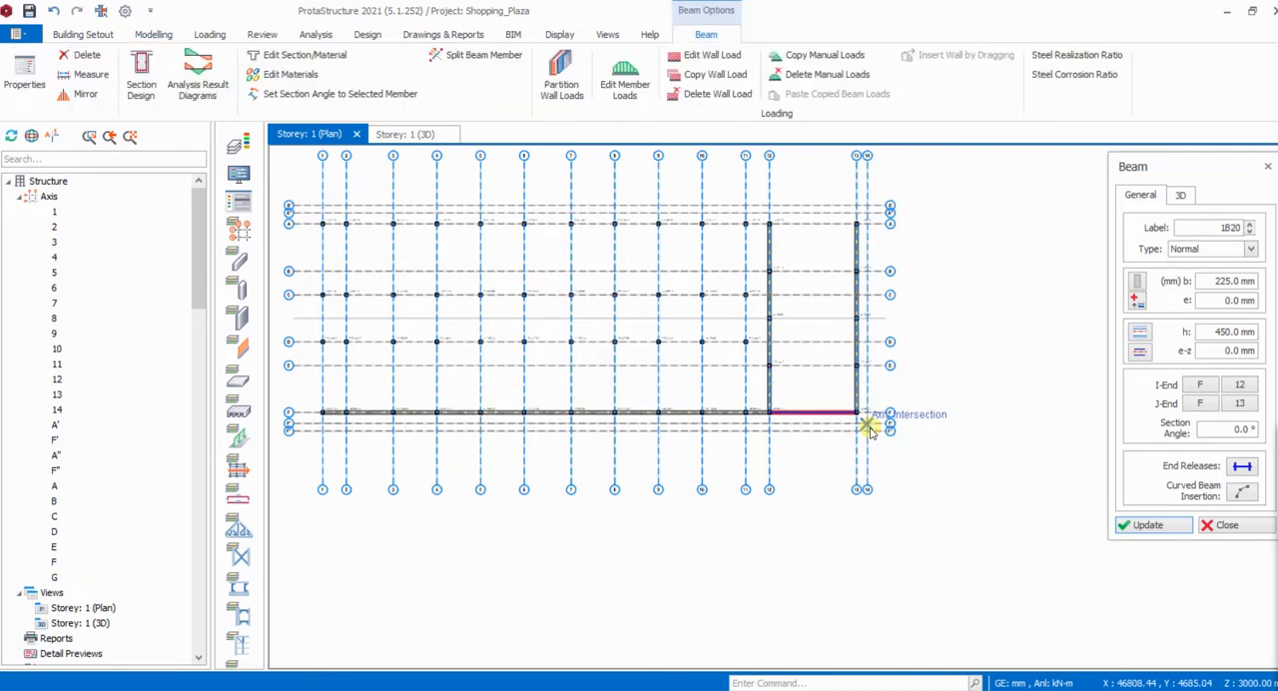
- Insert 225 x 450 mm beams along axis A from axis 1 to axis 13
{"action": "scroll", "coordinate": [824, 409], "scroll_direction": "up", "scroll_amount": 2}
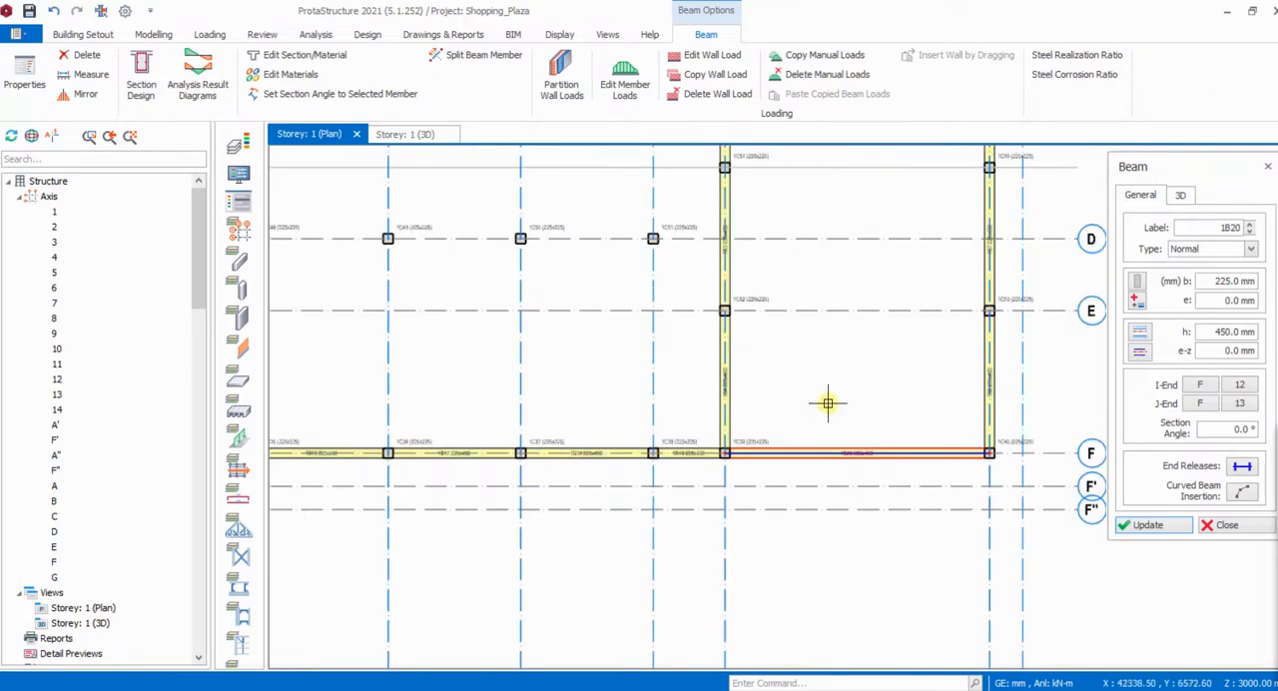
{"action": "scroll", "coordinate": [898, 409], "scroll_direction": "down", "scroll_amount": 1}
{"action": "scroll", "coordinate": [931, 417], "scroll_direction": "down", "scroll_amount": 2}
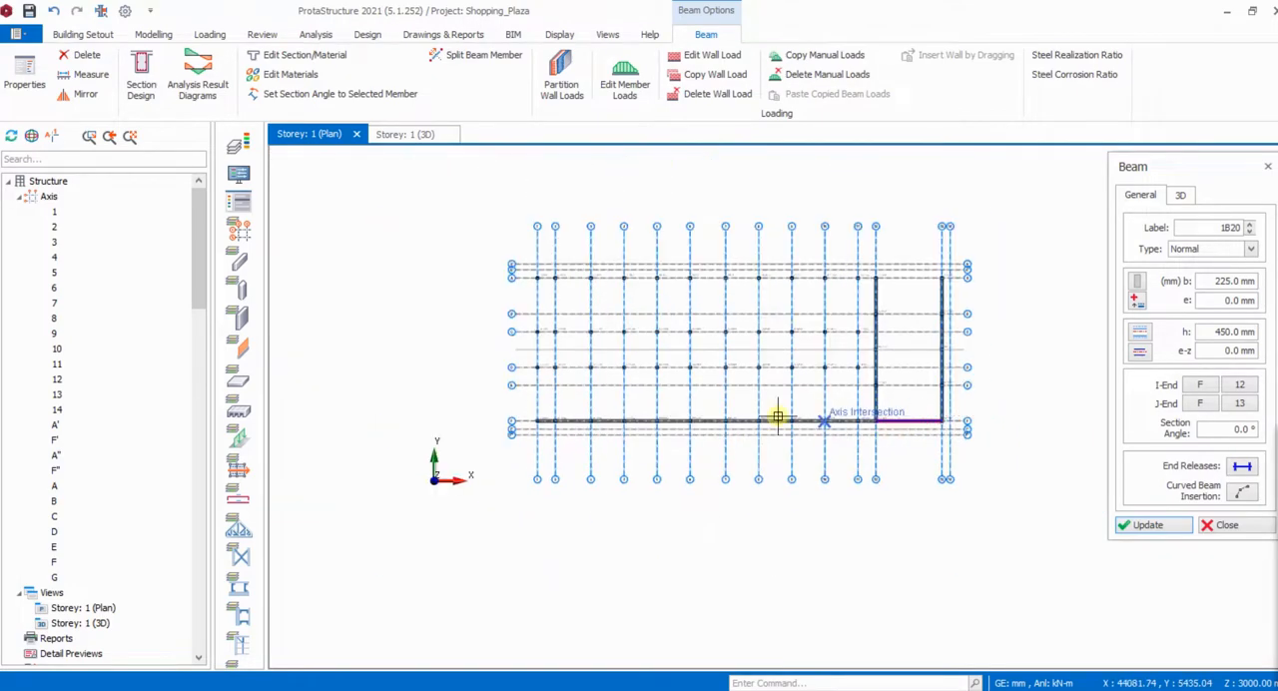
{"action": "scroll", "coordinate": [579, 265], "scroll_direction": "up", "scroll_amount": 4}
{"action": "scroll", "coordinate": [494, 307], "scroll_direction": "up", "scroll_amount": 1}
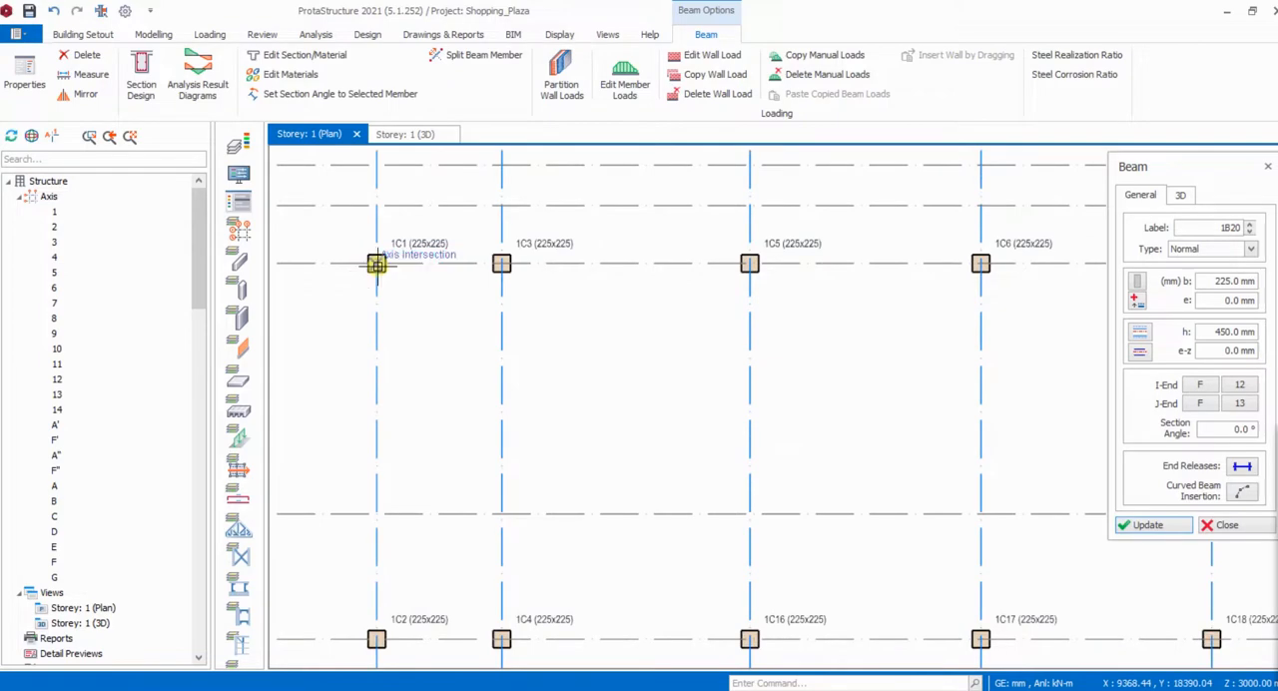
{"action": "left_click", "coordinate": [373, 261]}
{"action": "scroll", "coordinate": [299, 344], "scroll_direction": "down", "scroll_amount": 4}
{"action": "scroll", "coordinate": [439, 354], "scroll_direction": "down", "scroll_amount": 2}
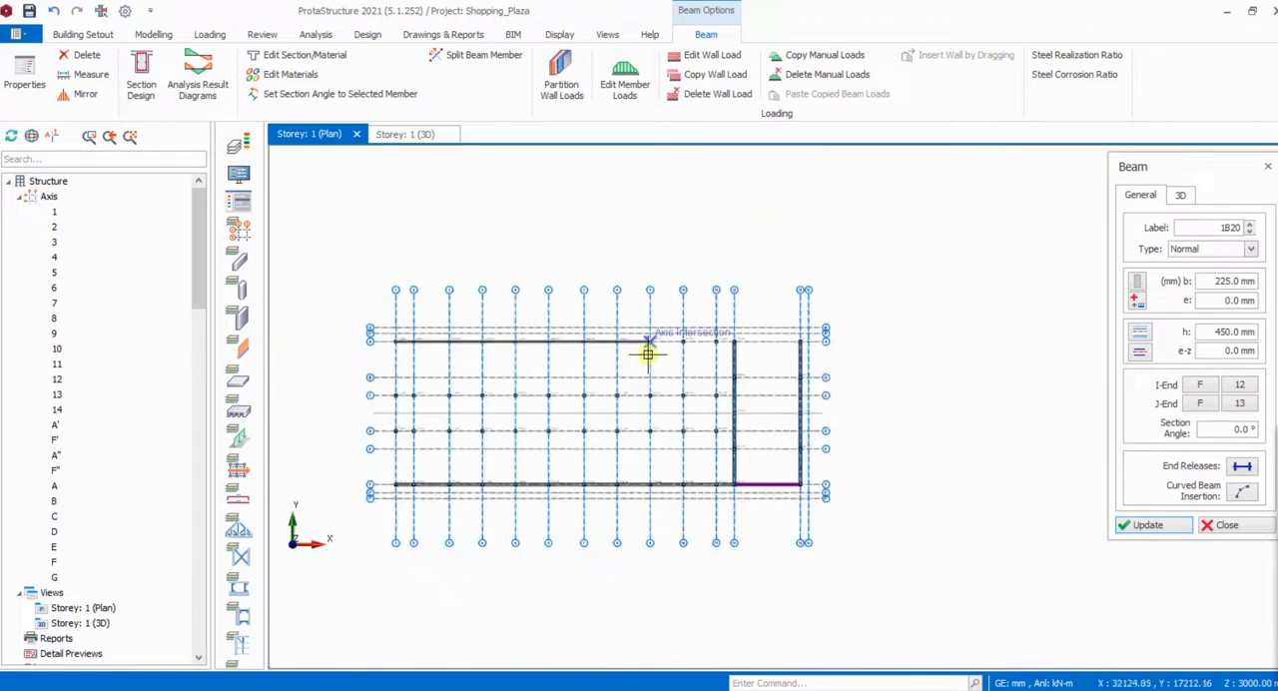
{"action": "scroll", "coordinate": [623, 363], "scroll_direction": "up", "scroll_amount": 2}
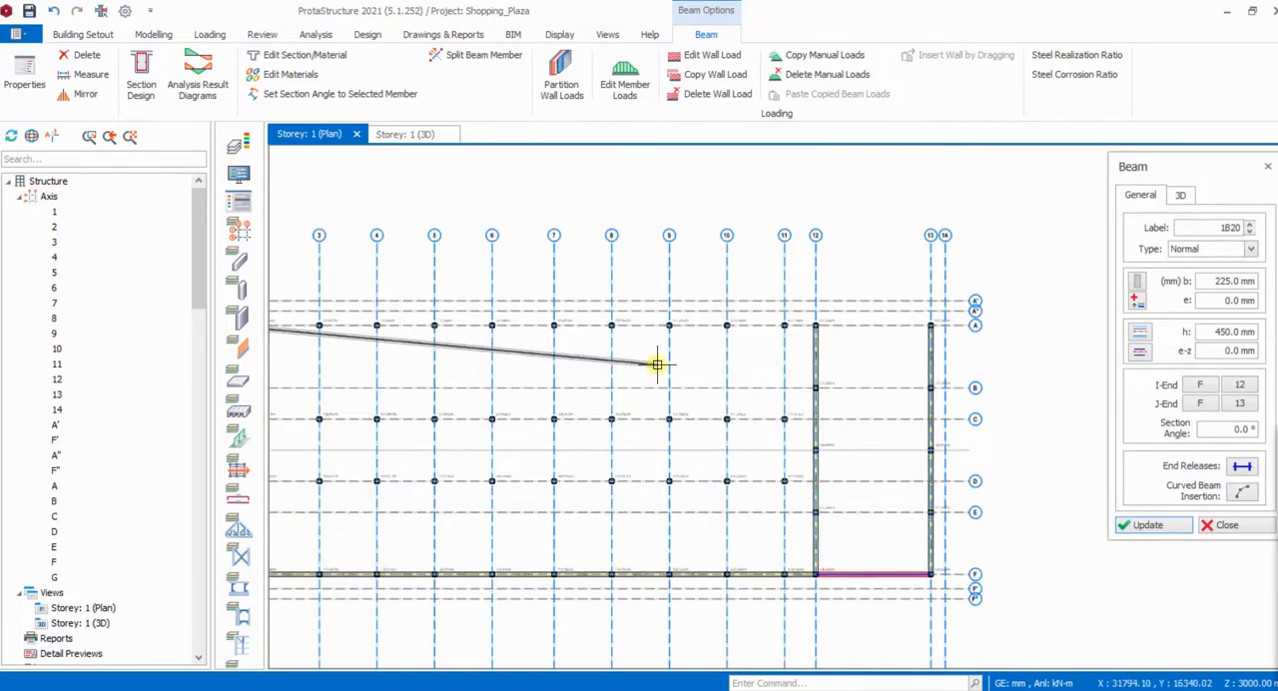
{"action": "scroll", "coordinate": [949, 333], "scroll_direction": "down", "scroll_amount": 2}
{"action": "scroll", "coordinate": [933, 352], "scroll_direction": "up", "scroll_amount": 3}
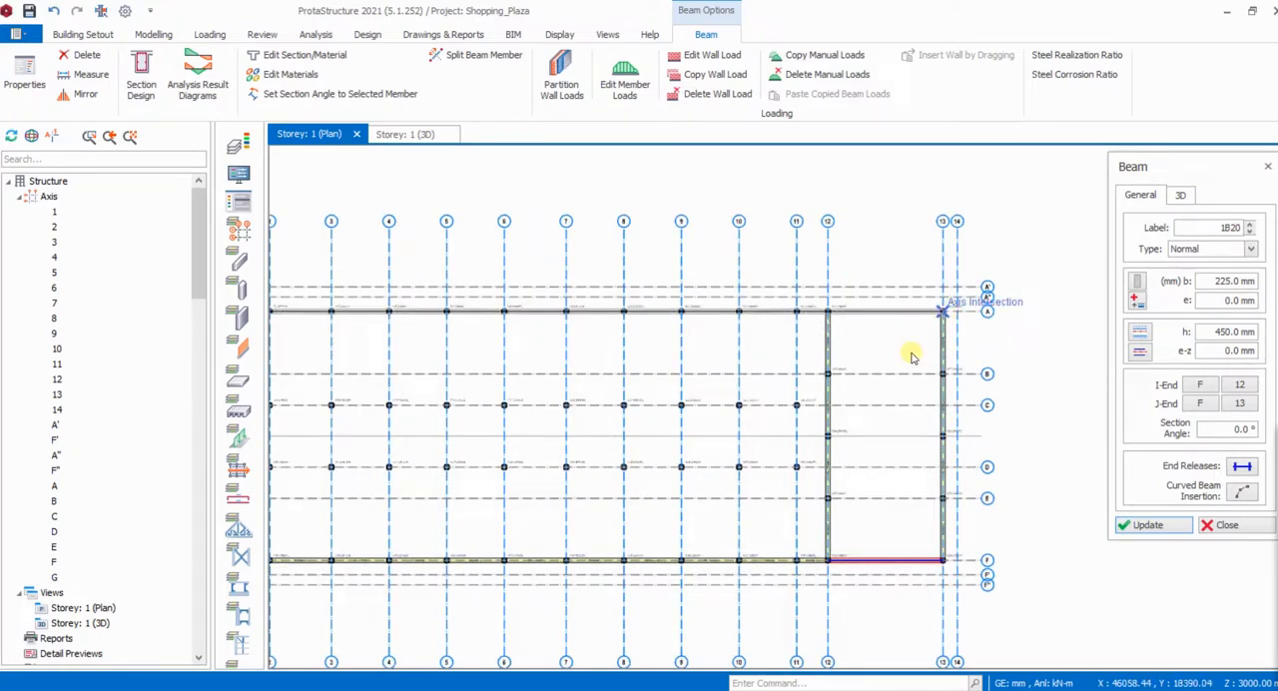
{"action": "left_click", "coordinate": [909, 355]}
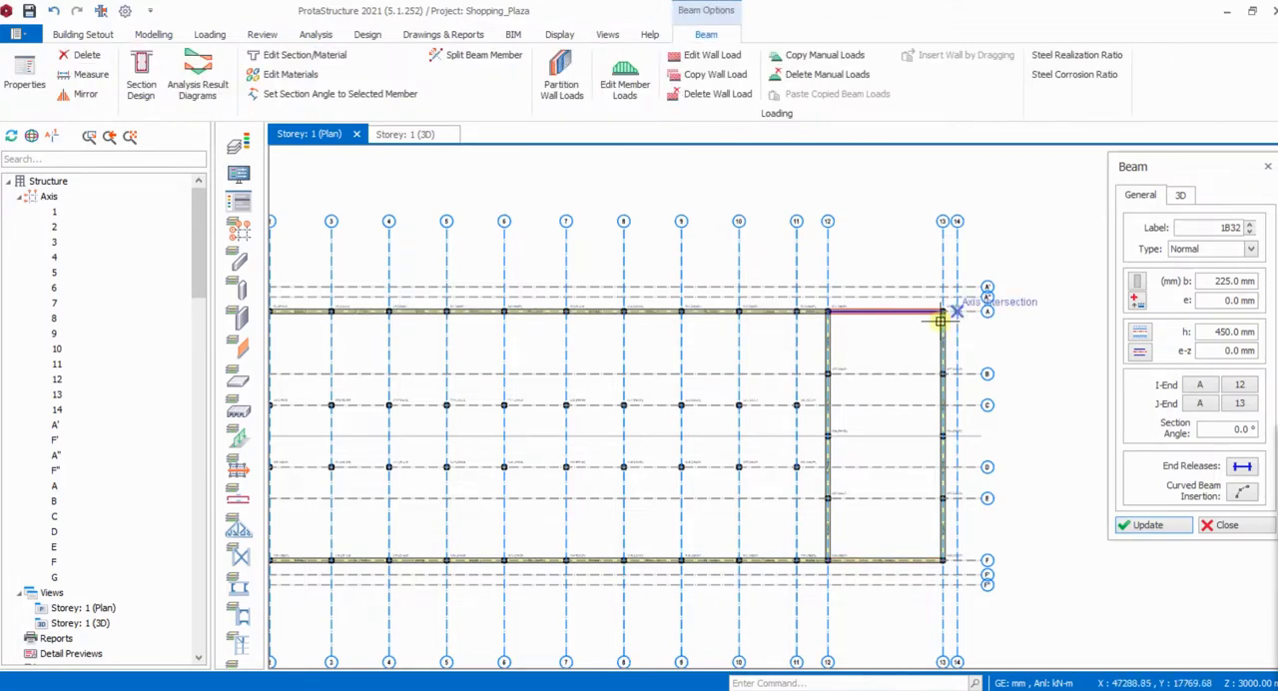
- Insert 225 x 450 mm beams along axis C from axis 1 to the beam on axis 12
{"action": "scroll", "coordinate": [416, 393], "scroll_direction": "up", "scroll_amount": 3}
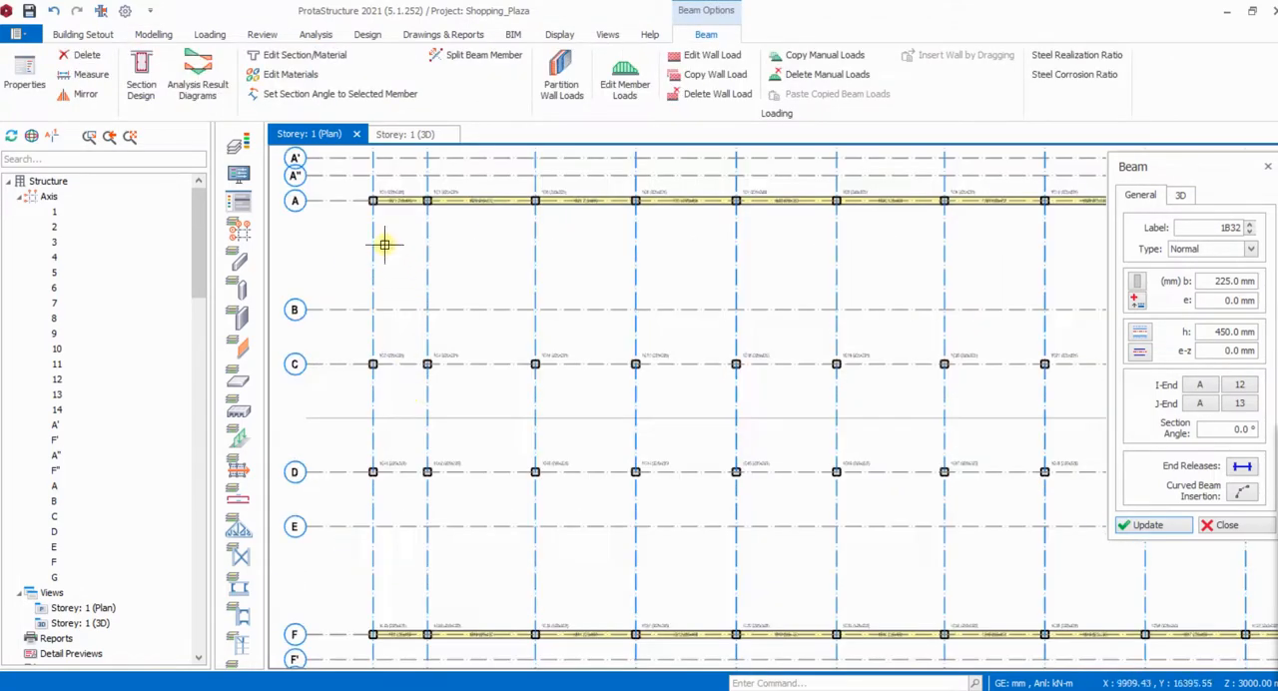
{"action": "left_click", "coordinate": [372, 366]}
{"action": "scroll", "coordinate": [379, 395], "scroll_direction": "down", "scroll_amount": 2}
{"action": "scroll", "coordinate": [792, 391], "scroll_direction": "up", "scroll_amount": 2}
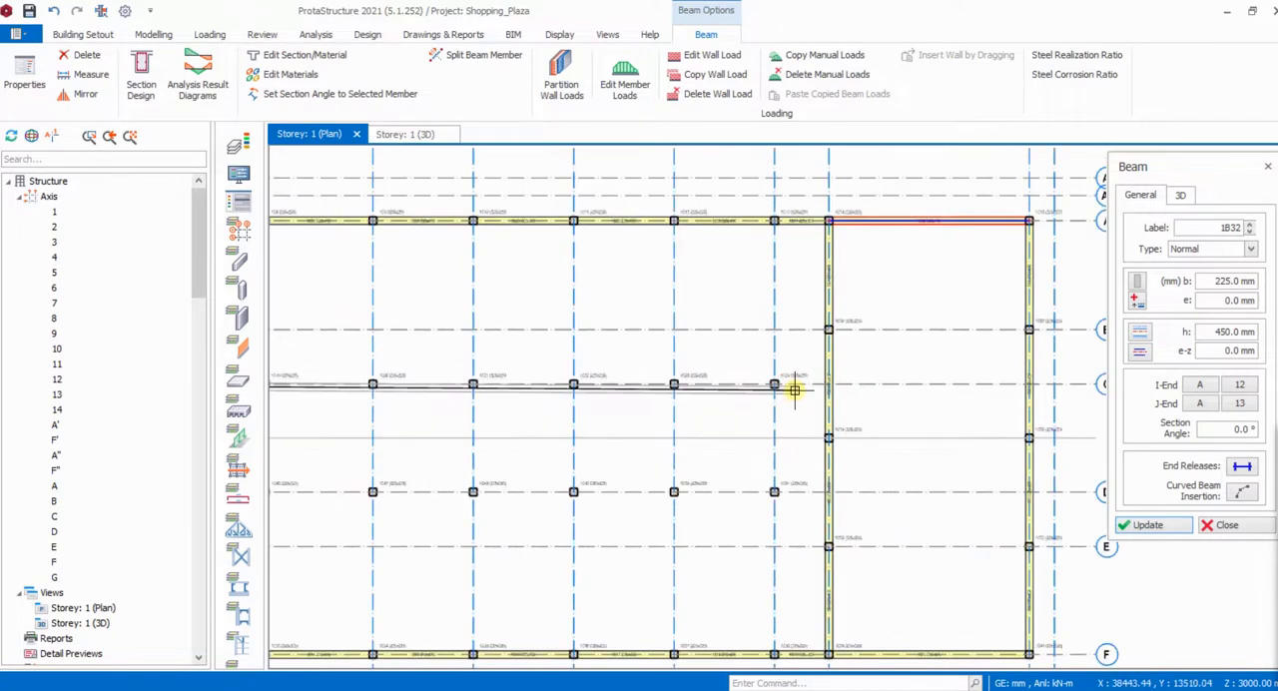
{"action": "scroll", "coordinate": [829, 383], "scroll_direction": "up", "scroll_amount": 3}
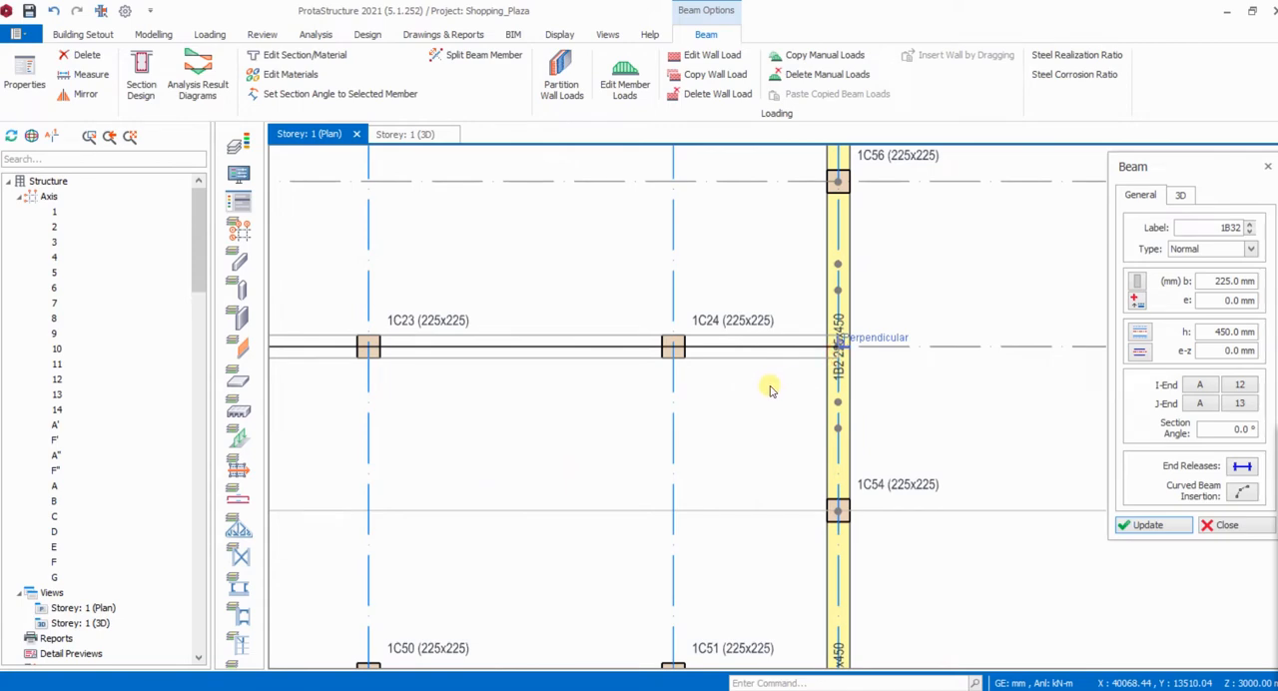
{"action": "left_click", "coordinate": [836, 344]}
{"action": "scroll", "coordinate": [879, 314], "scroll_direction": "down", "scroll_amount": 3}
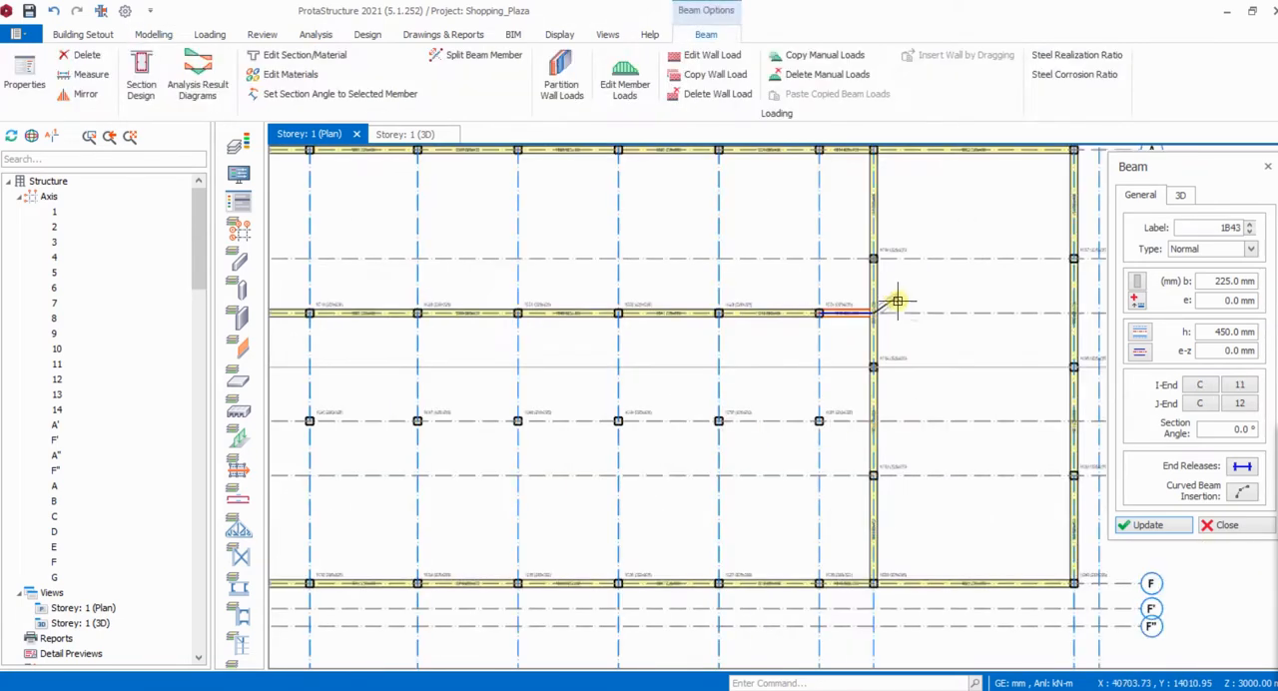
- Insert 225 x 450 mm beams along axis D from axis 1 to the beam on axis 12, and end the beam chain
{"action": "scroll", "coordinate": [293, 408], "scroll_direction": "down", "scroll_amount": 1}
{"action": "scroll", "coordinate": [508, 376], "scroll_direction": "up", "scroll_amount": 1}
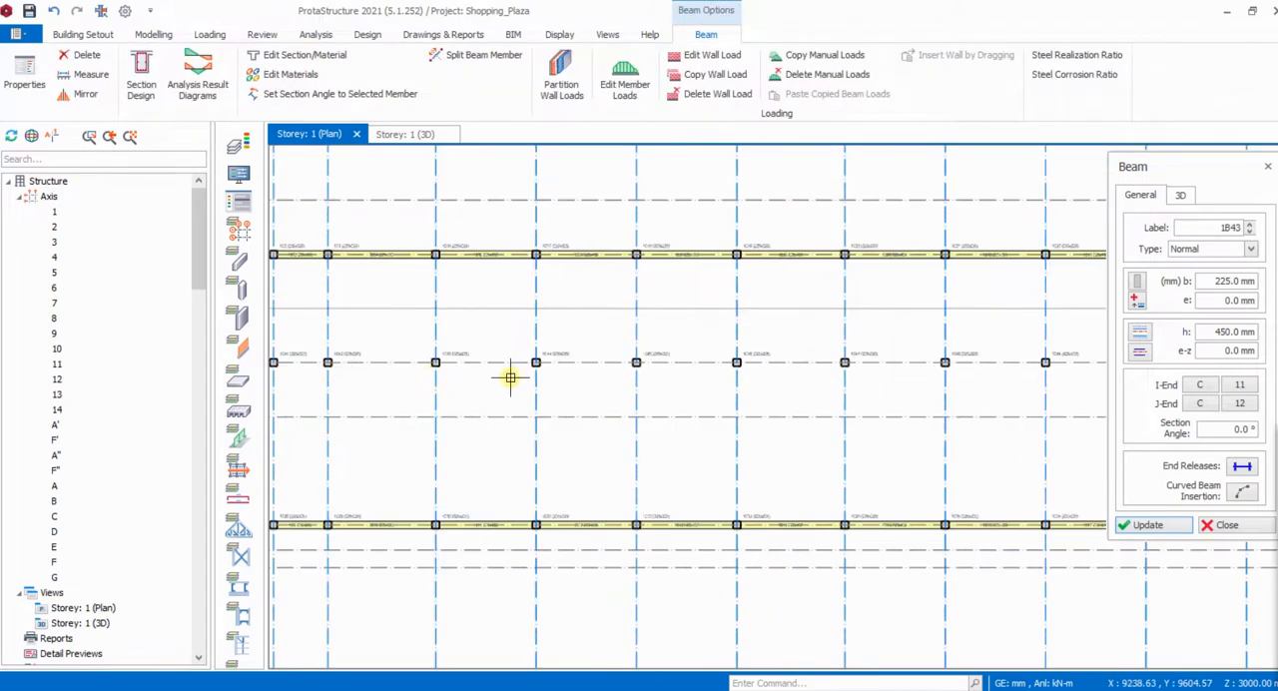
{"action": "scroll", "coordinate": [391, 382], "scroll_direction": "down", "scroll_amount": 1}
{"action": "scroll", "coordinate": [388, 362], "scroll_direction": "up", "scroll_amount": 3}
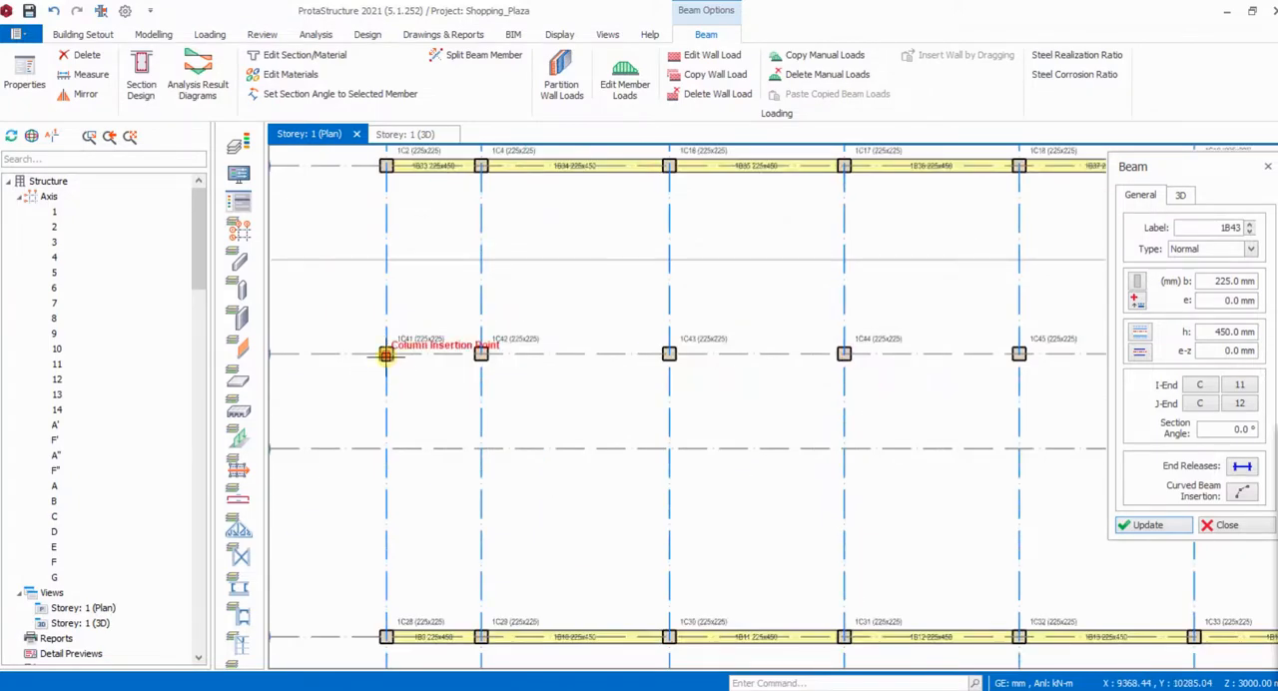
{"action": "left_click", "coordinate": [386, 356]}
{"action": "scroll", "coordinate": [388, 360], "scroll_direction": "down", "scroll_amount": 3}
{"action": "scroll", "coordinate": [908, 401], "scroll_direction": "up", "scroll_amount": 2}
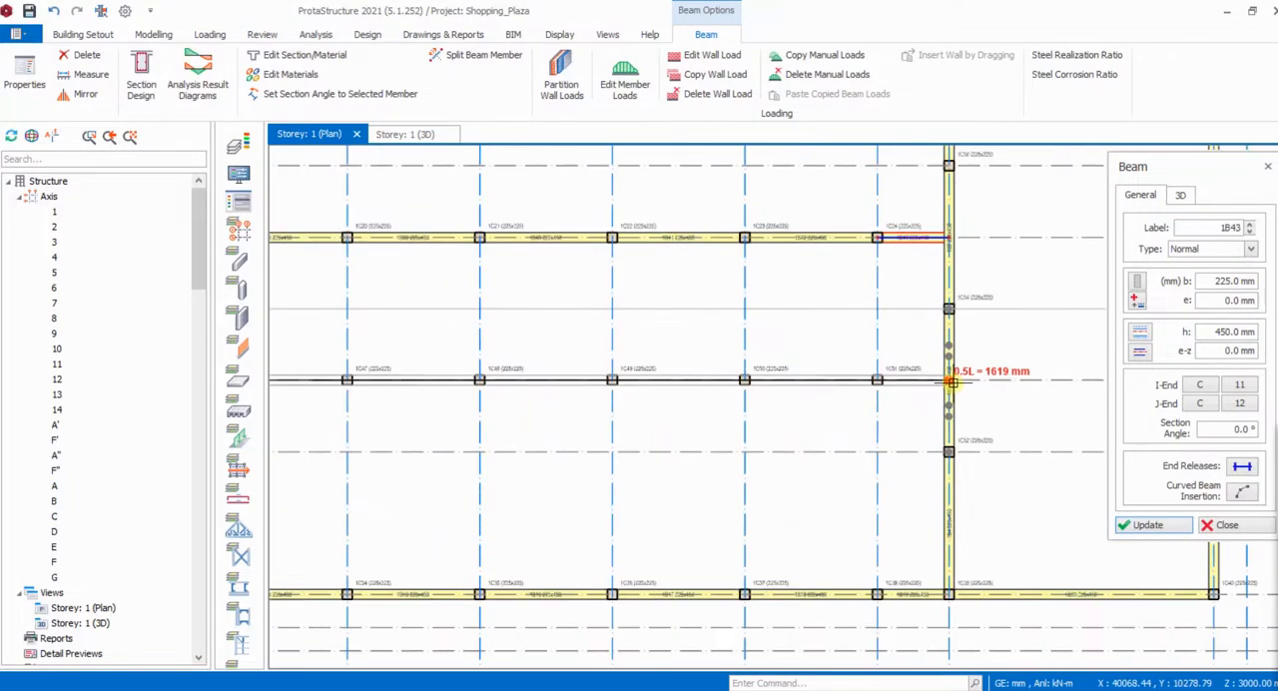
{"action": "left_click", "coordinate": [951, 381]}
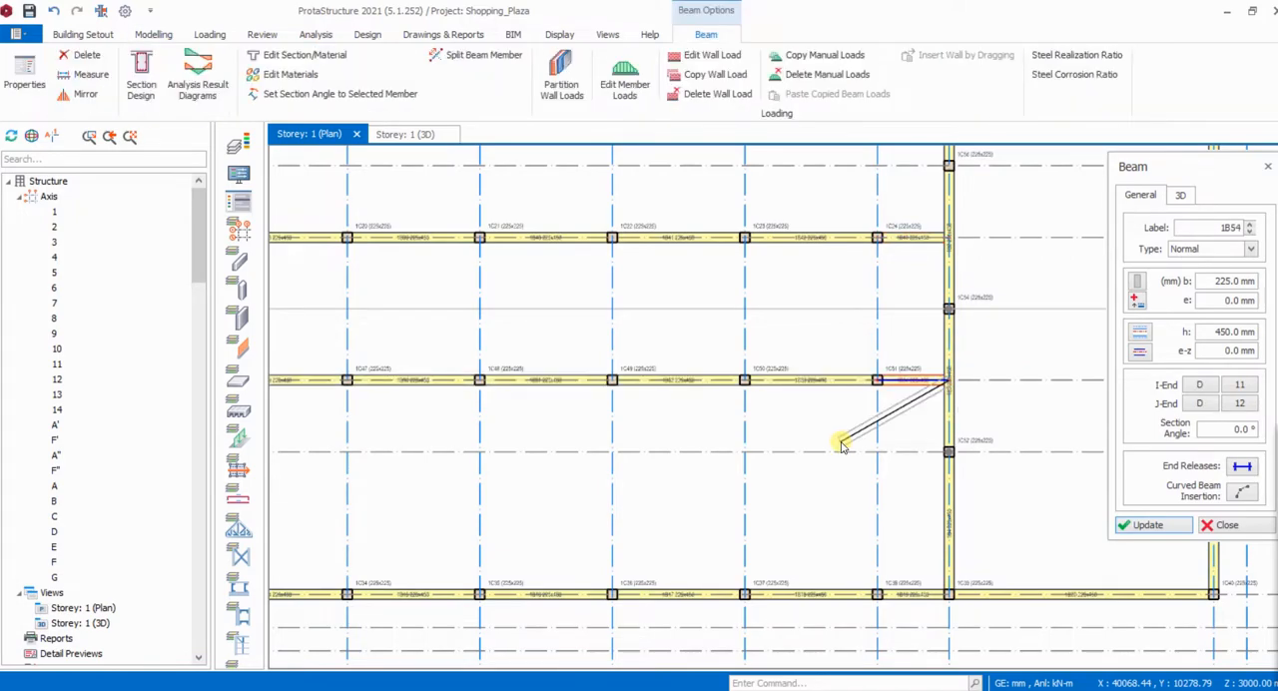
{"action": "key", "text": "Escape"}
- Insert a 225 x 450 mm beam along axis 1 from axis A to axis C
{"action": "scroll", "coordinate": [870, 436], "scroll_direction": "down", "scroll_amount": 4}
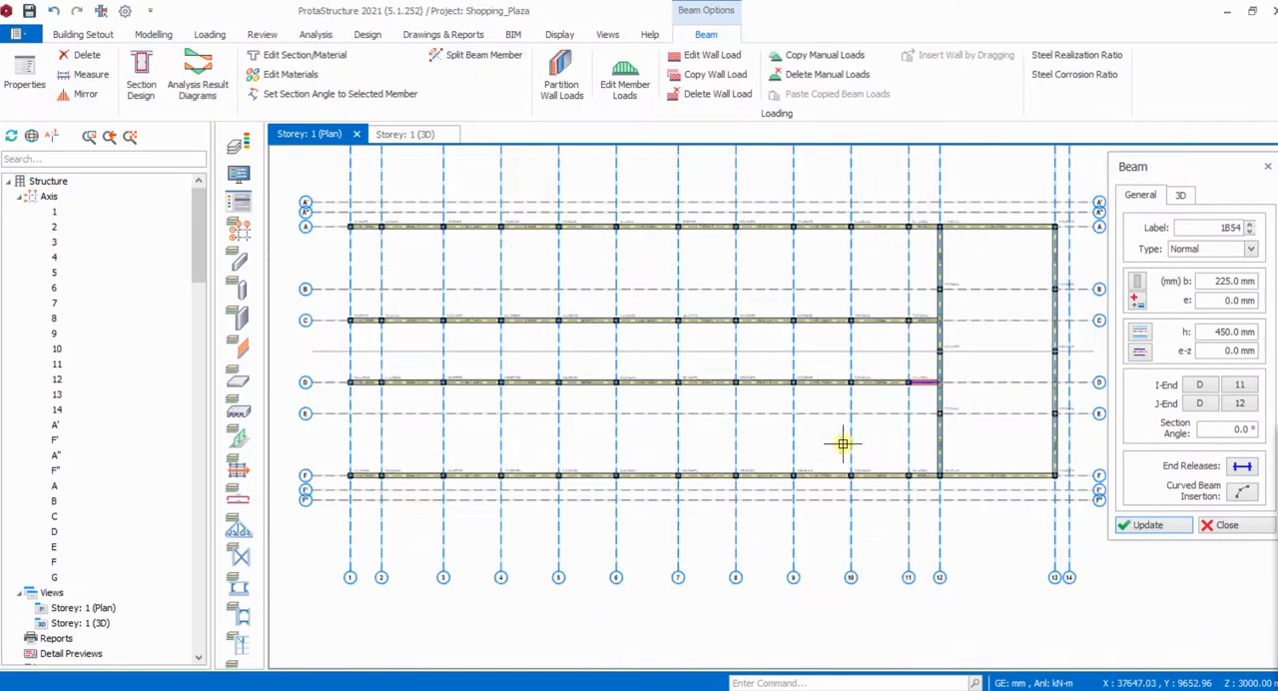
{"action": "scroll", "coordinate": [332, 244], "scroll_direction": "up", "scroll_amount": 4}
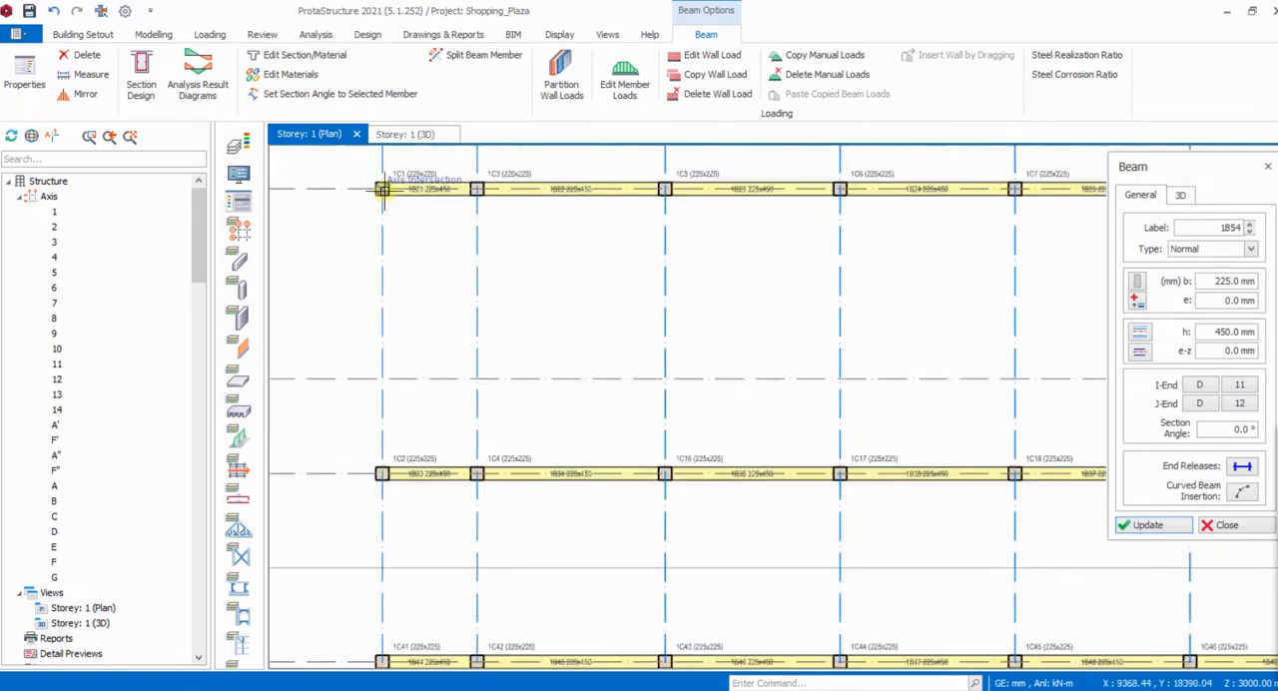
{"action": "left_click", "coordinate": [382, 189]}
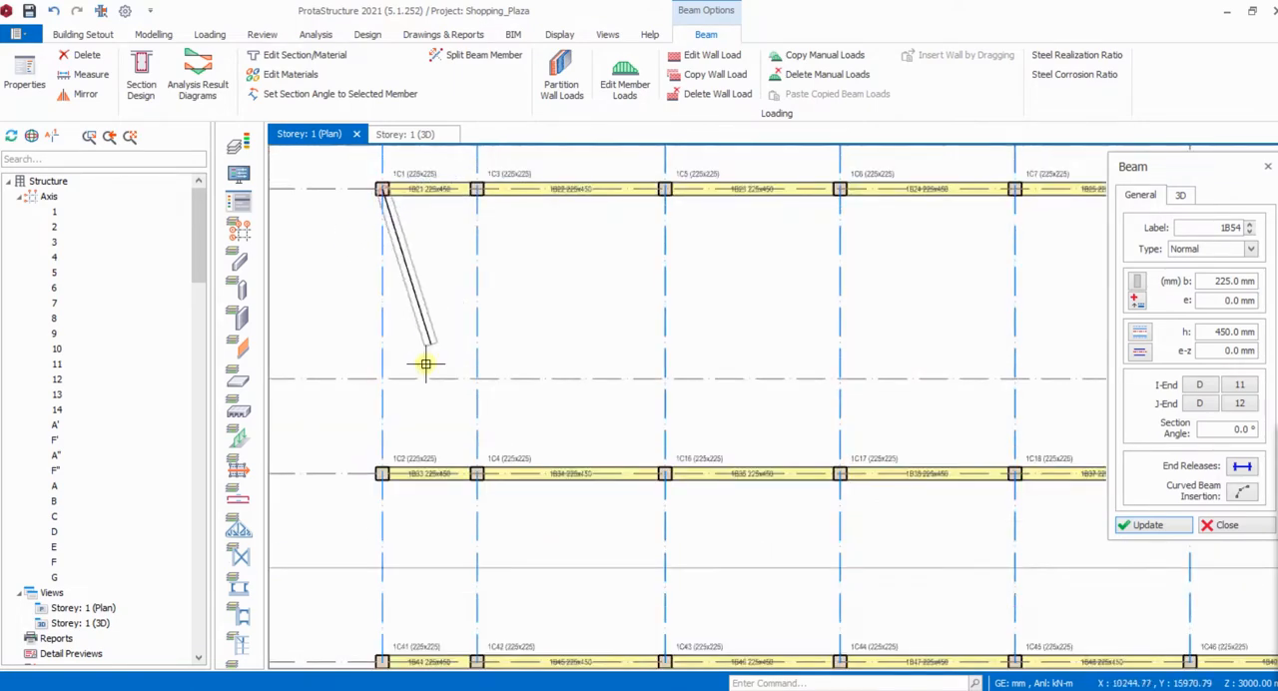
{"action": "left_click", "coordinate": [388, 478]}
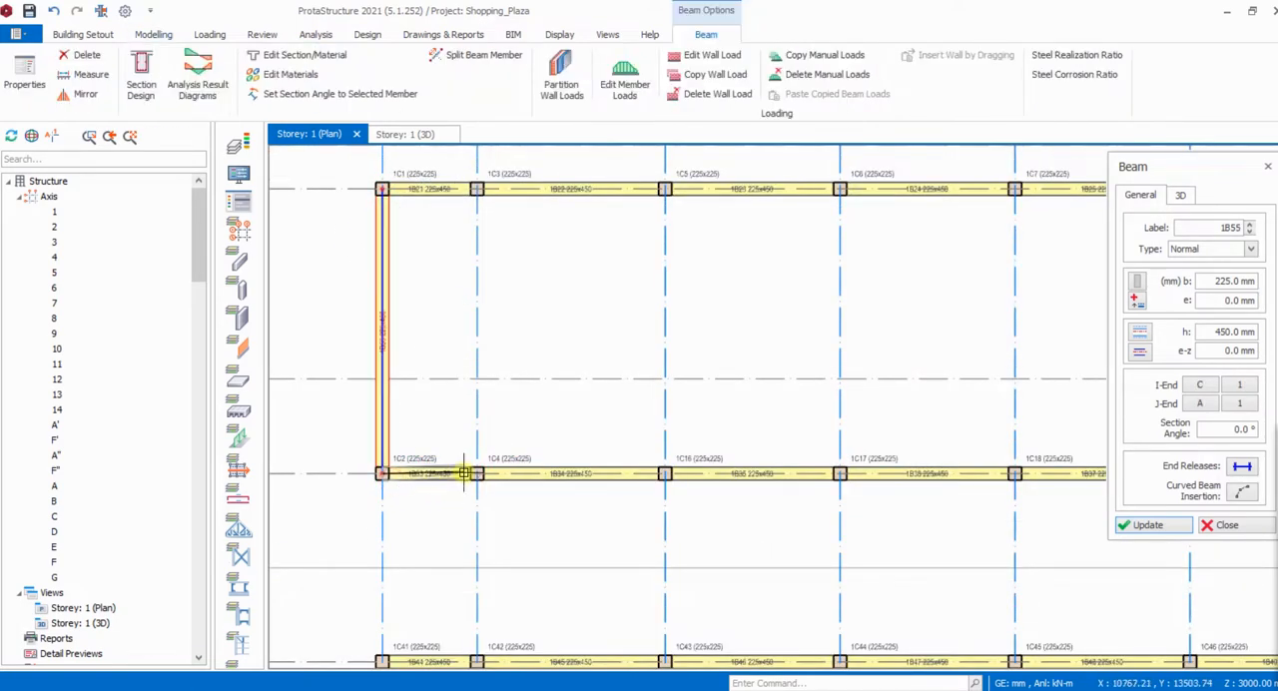
- Change the beam's end release setting and insert a 225 x 450 mm beam along axis 2 from axis A to axis C
{"action": "scroll", "coordinate": [365, 437], "scroll_direction": "down", "scroll_amount": 2}
{"action": "scroll", "coordinate": [365, 437], "scroll_direction": "down", "scroll_amount": 1}
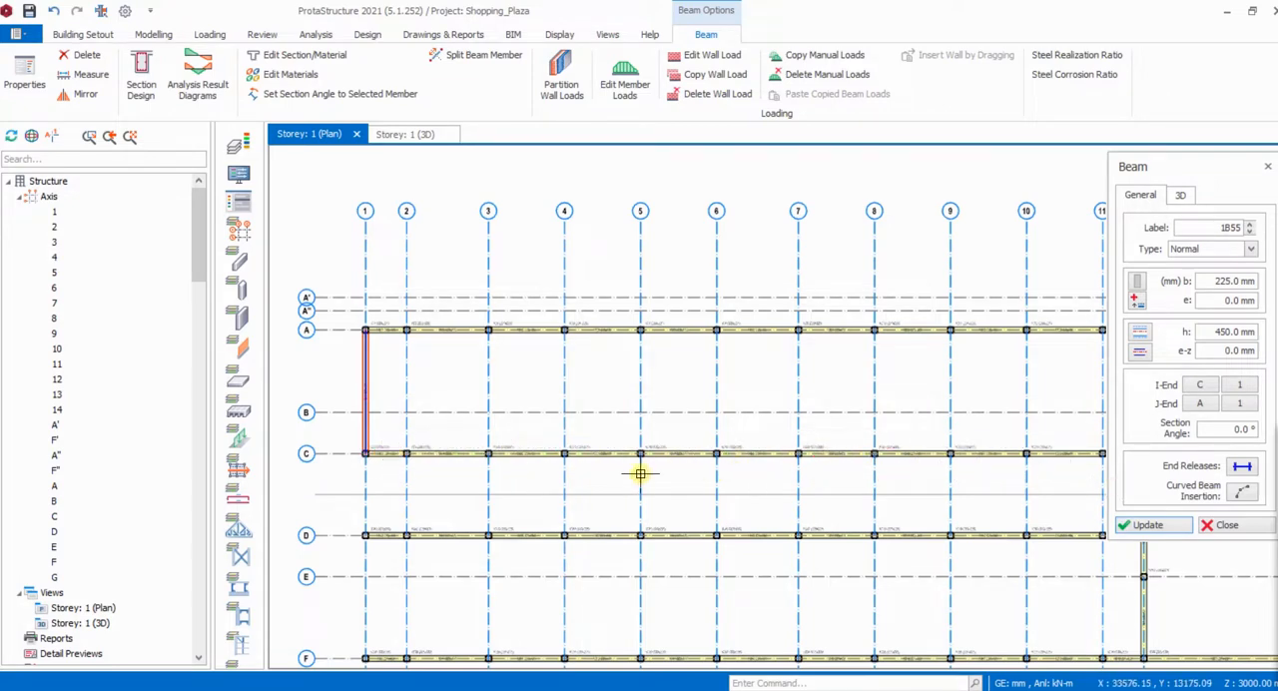
{"action": "scroll", "coordinate": [383, 463], "scroll_direction": "up", "scroll_amount": 1}
{"action": "scroll", "coordinate": [384, 461], "scroll_direction": "up", "scroll_amount": 2}
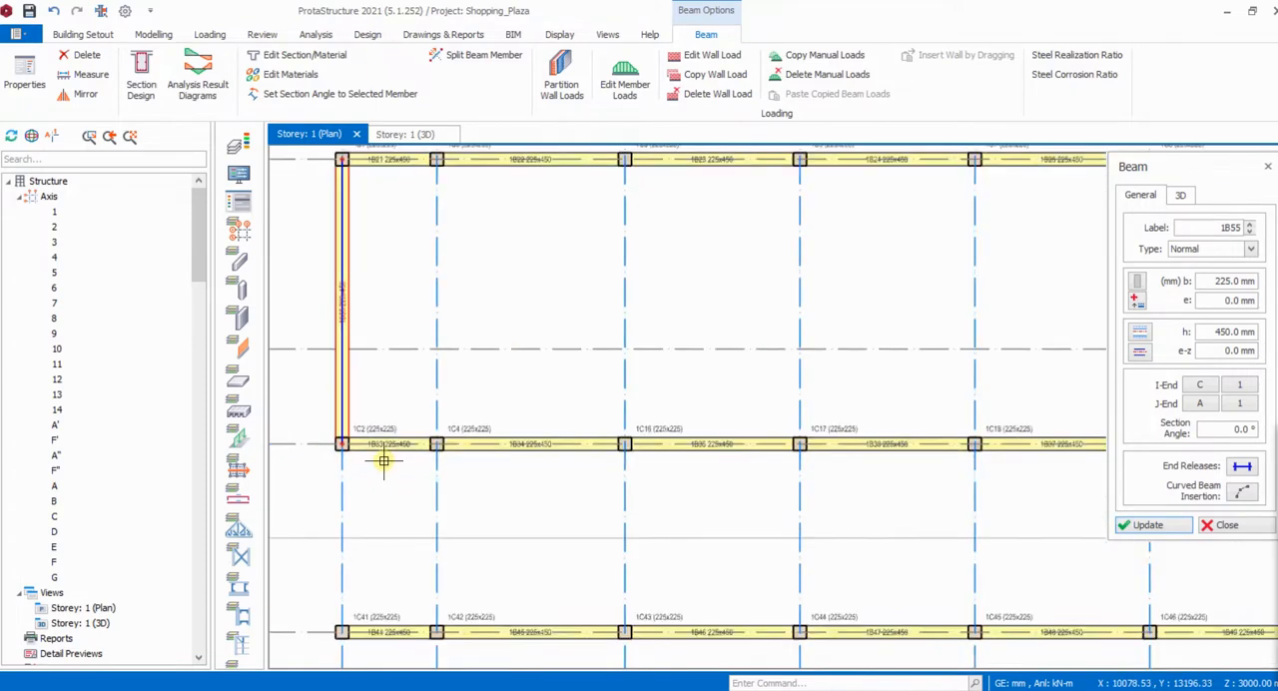
{"action": "scroll", "coordinate": [429, 442], "scroll_direction": "down", "scroll_amount": 2}
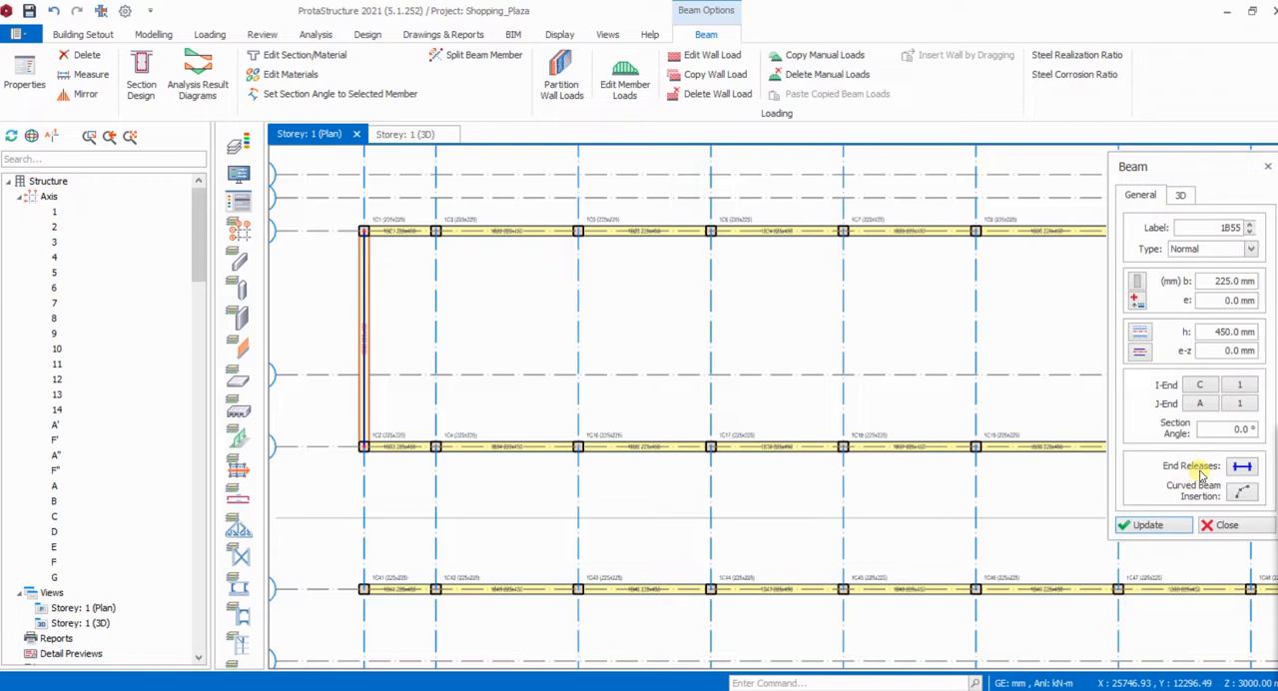
{"action": "left_click", "coordinate": [1246, 468]}
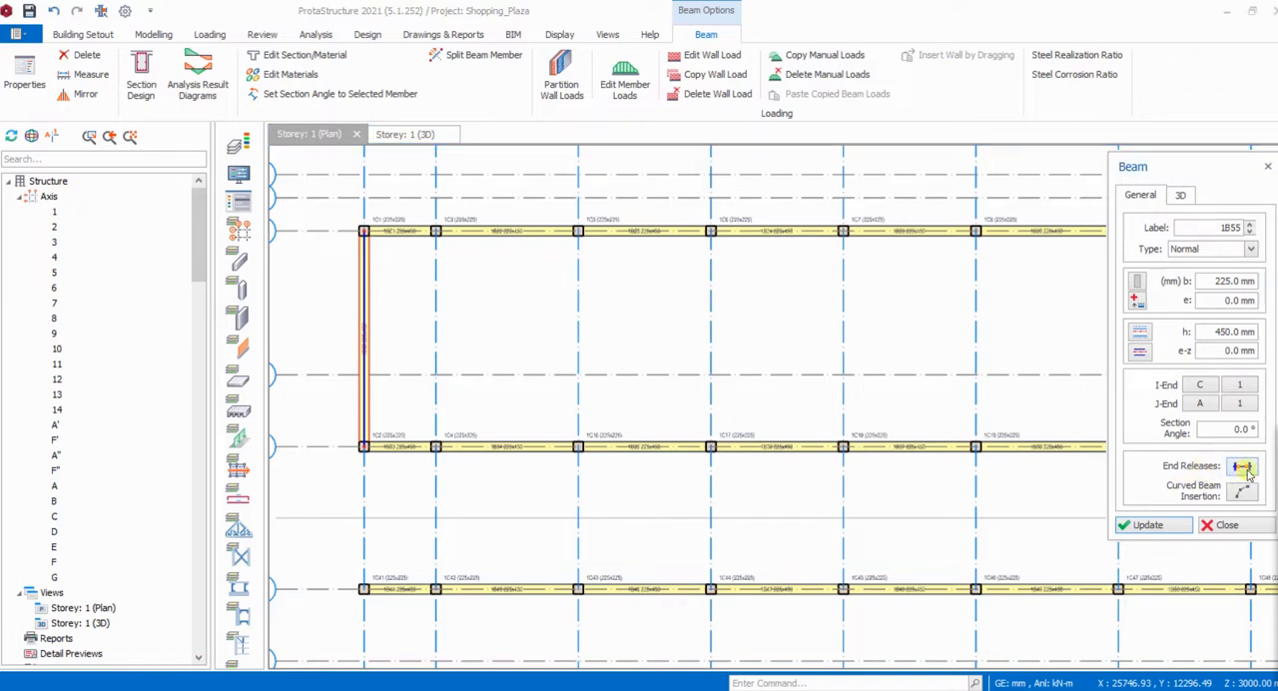
{"action": "left_click", "coordinate": [437, 237]}
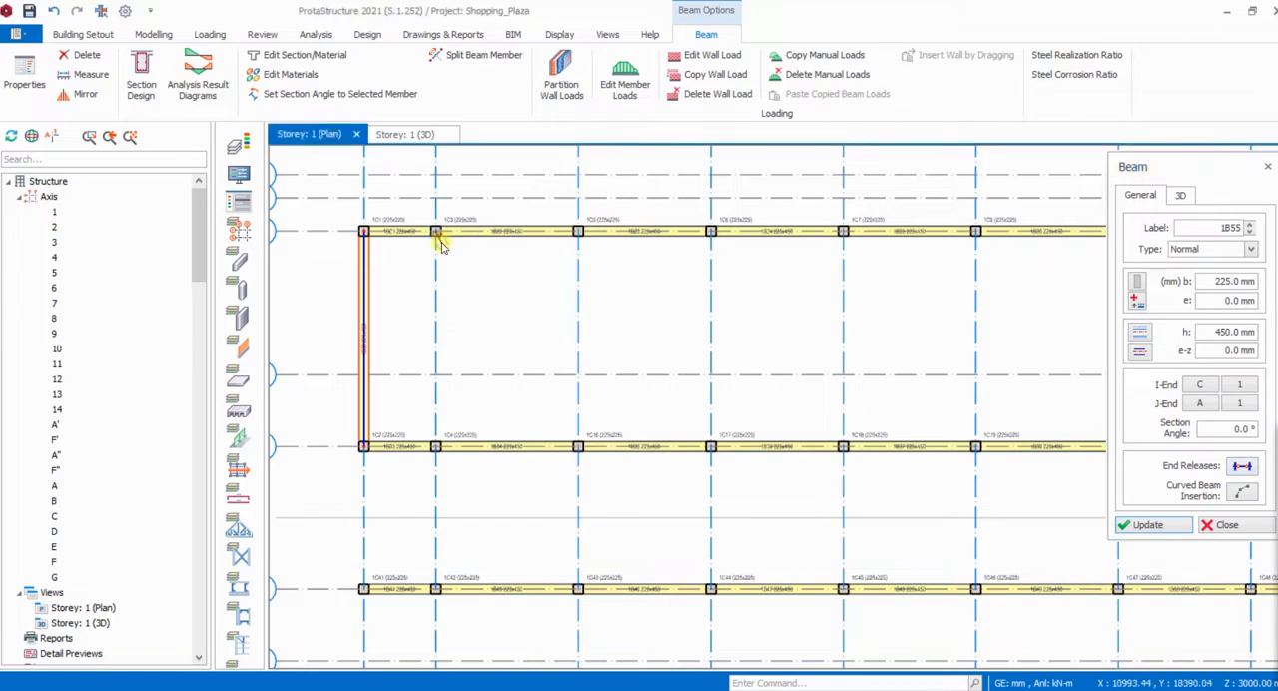
{"action": "left_click", "coordinate": [436, 447]}
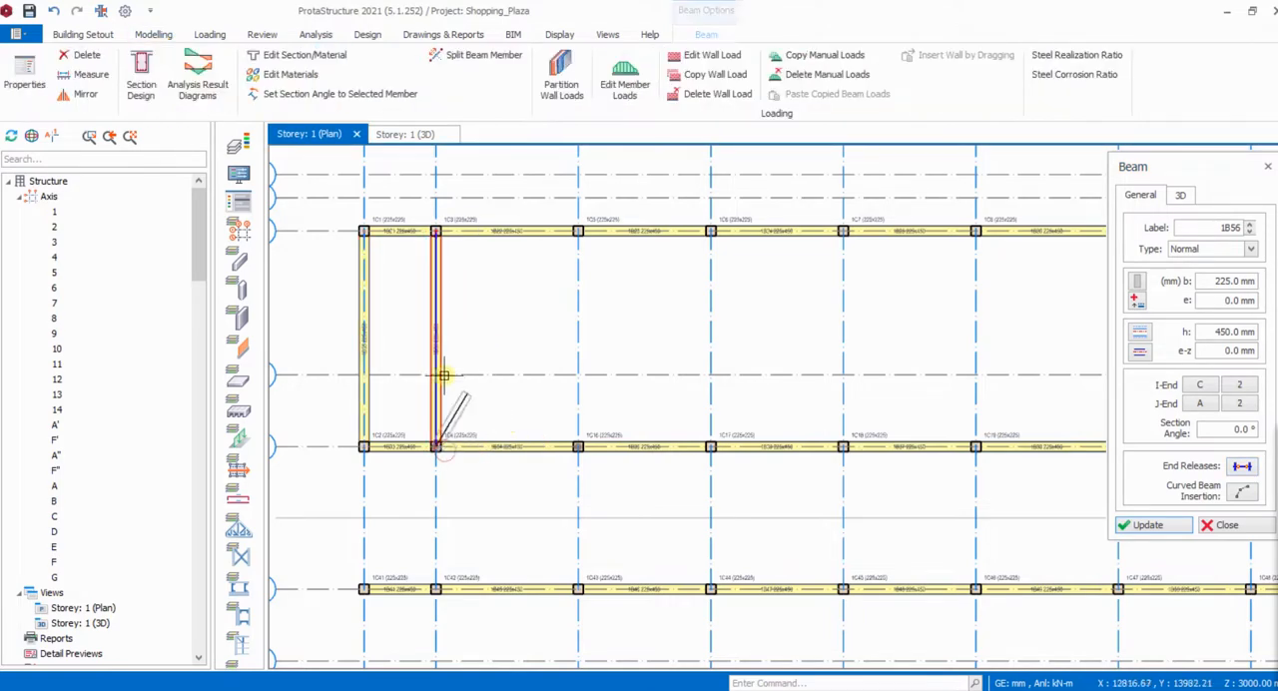
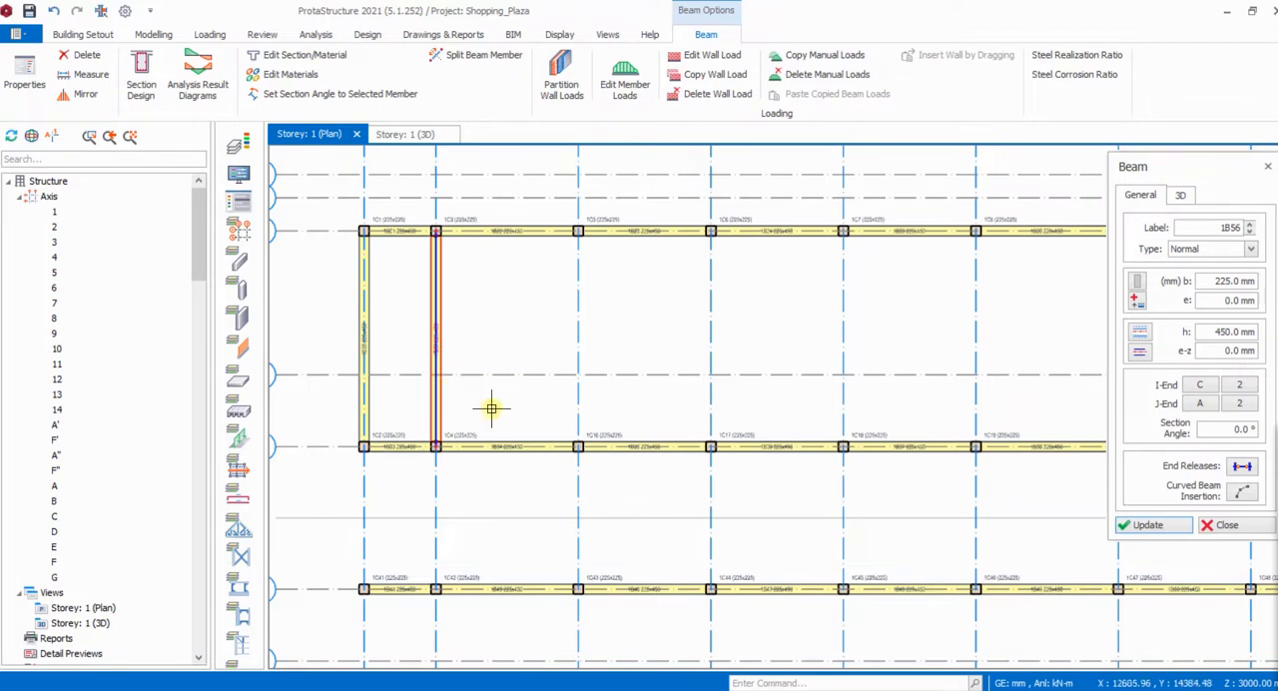
- End the beam insertion and delete the beam on axis 2 between axes A and C
{"action": "key", "text": "Escape"}
{"action": "left_click", "coordinate": [451, 409]}
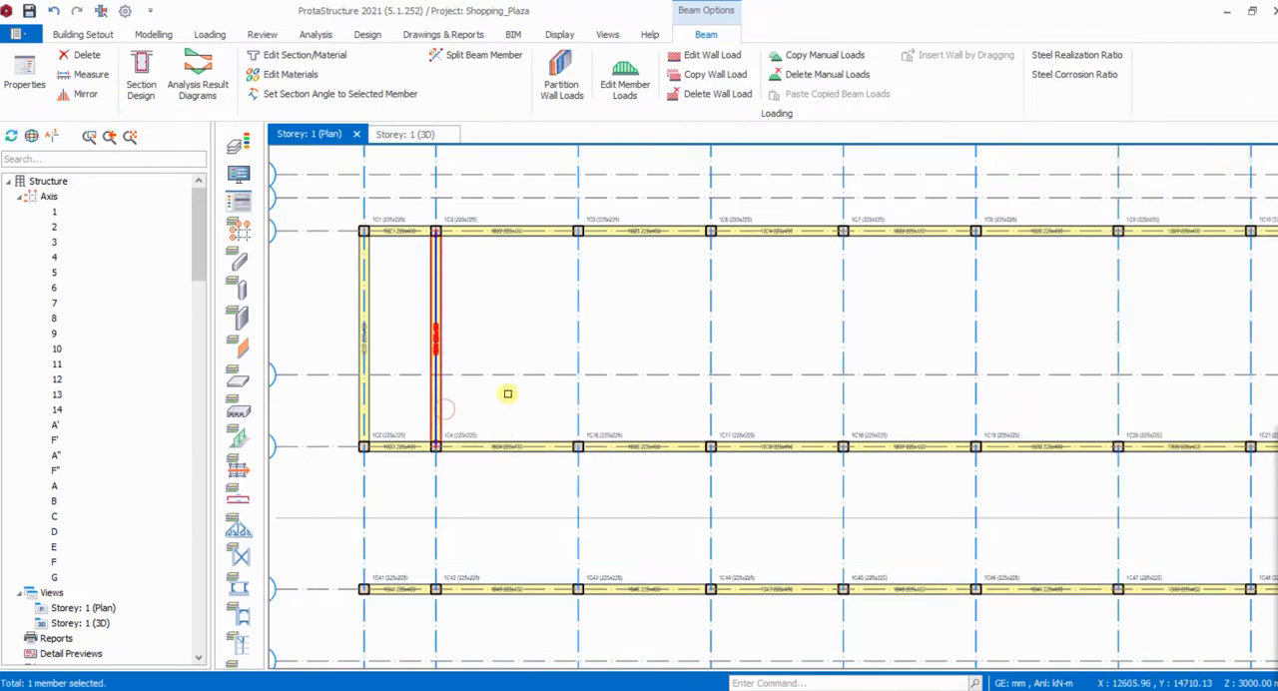
{"action": "key", "text": "Escape"}
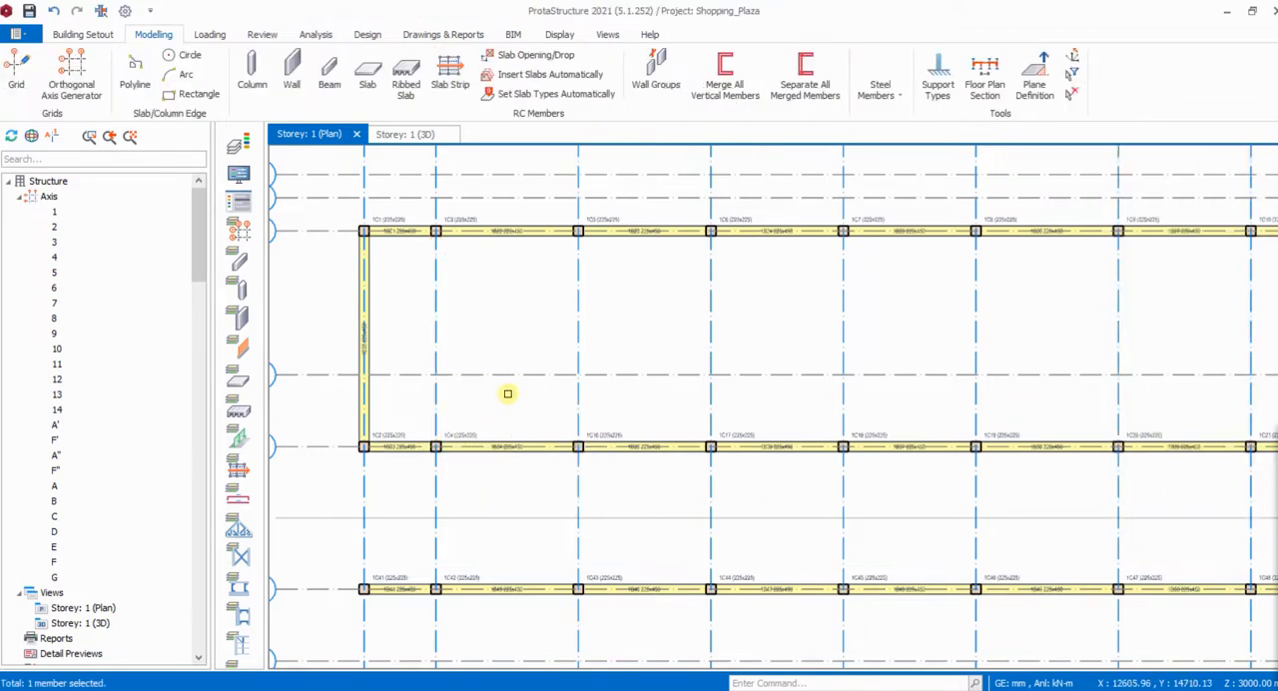
- Reuse the axis 1 beam's properties to insert a 225 x 450 mm beam along axis 2 from axis A to axis C
{"action": "double_click", "coordinate": [370, 403]}
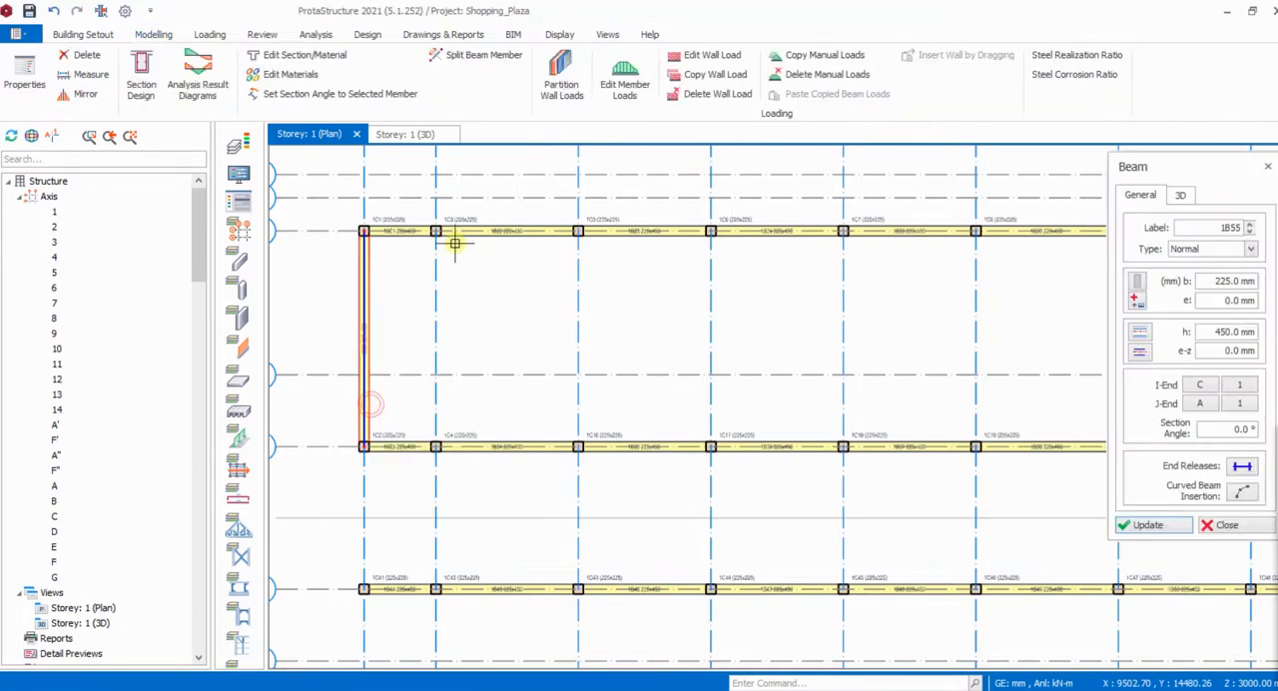
{"action": "left_click", "coordinate": [435, 231]}
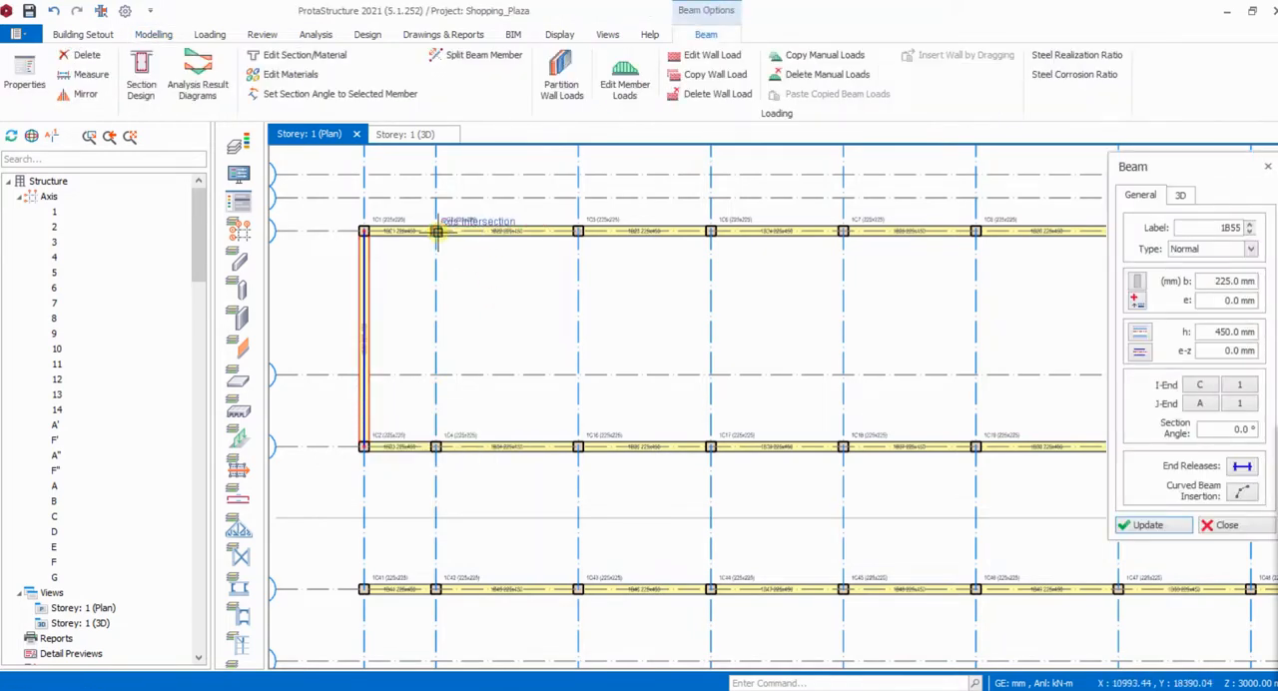
{"action": "left_click", "coordinate": [511, 424]}
{"action": "key", "text": "Escape"}
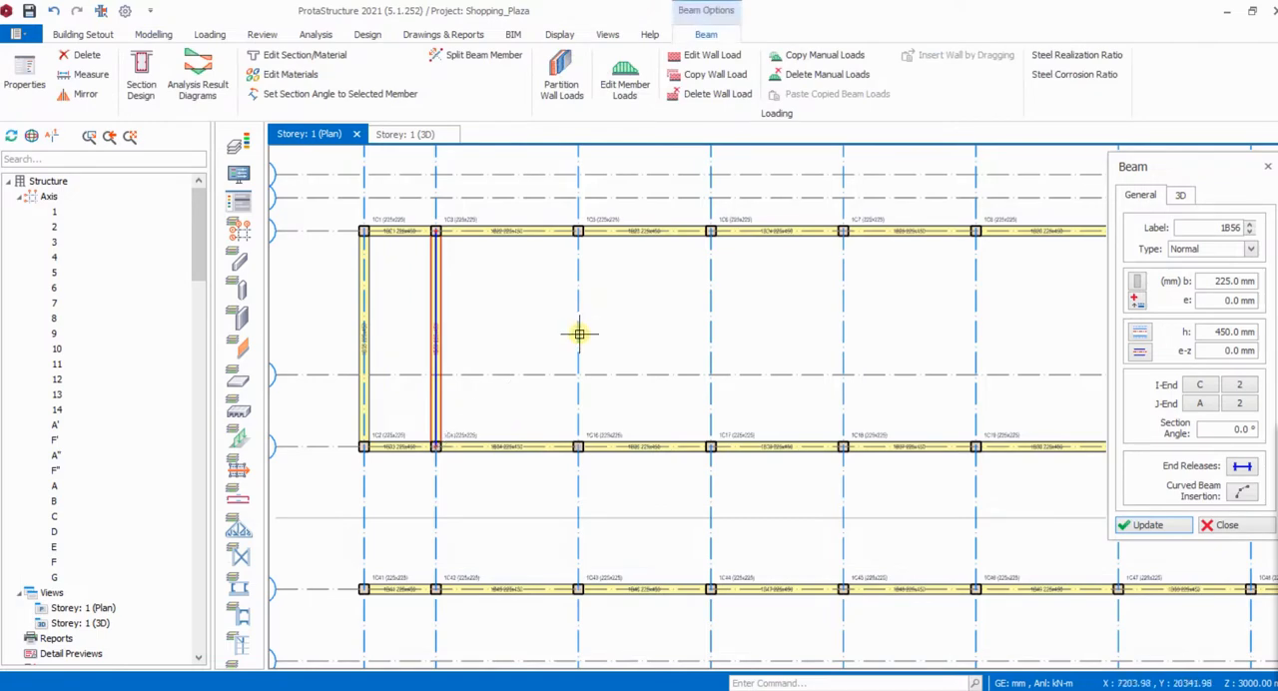
- Insert separate 225 x 450 mm beams along axes 3 and 4, each from axis A to axis C
{"action": "left_click", "coordinate": [579, 231]}
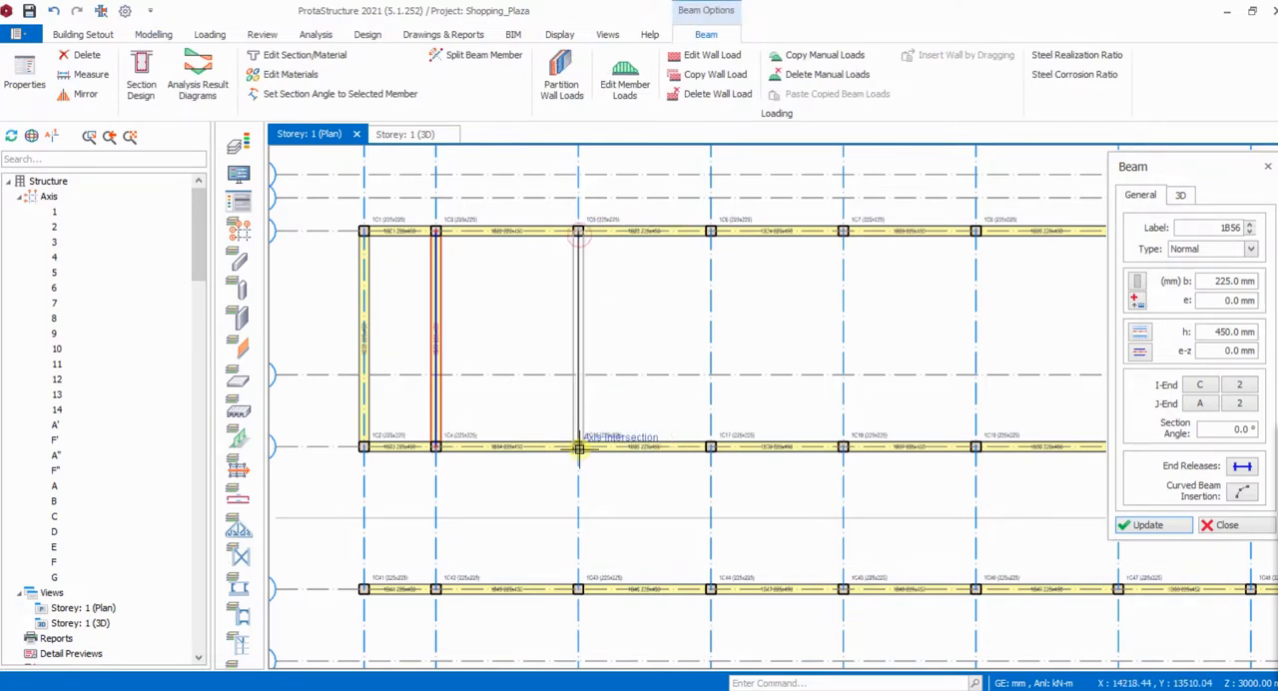
{"action": "left_click", "coordinate": [613, 443]}
{"action": "key", "text": "Escape"}
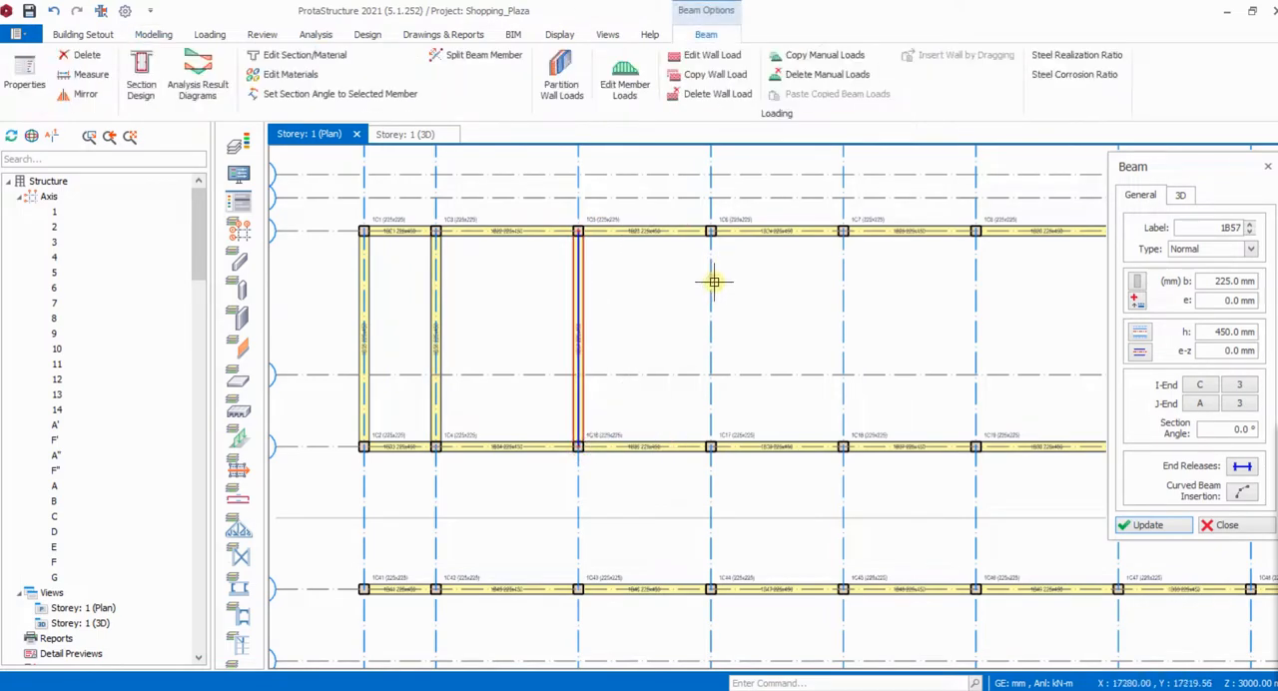
{"action": "left_click", "coordinate": [710, 232]}
{"action": "left_click", "coordinate": [710, 446]}
{"action": "key", "text": "Escape"}
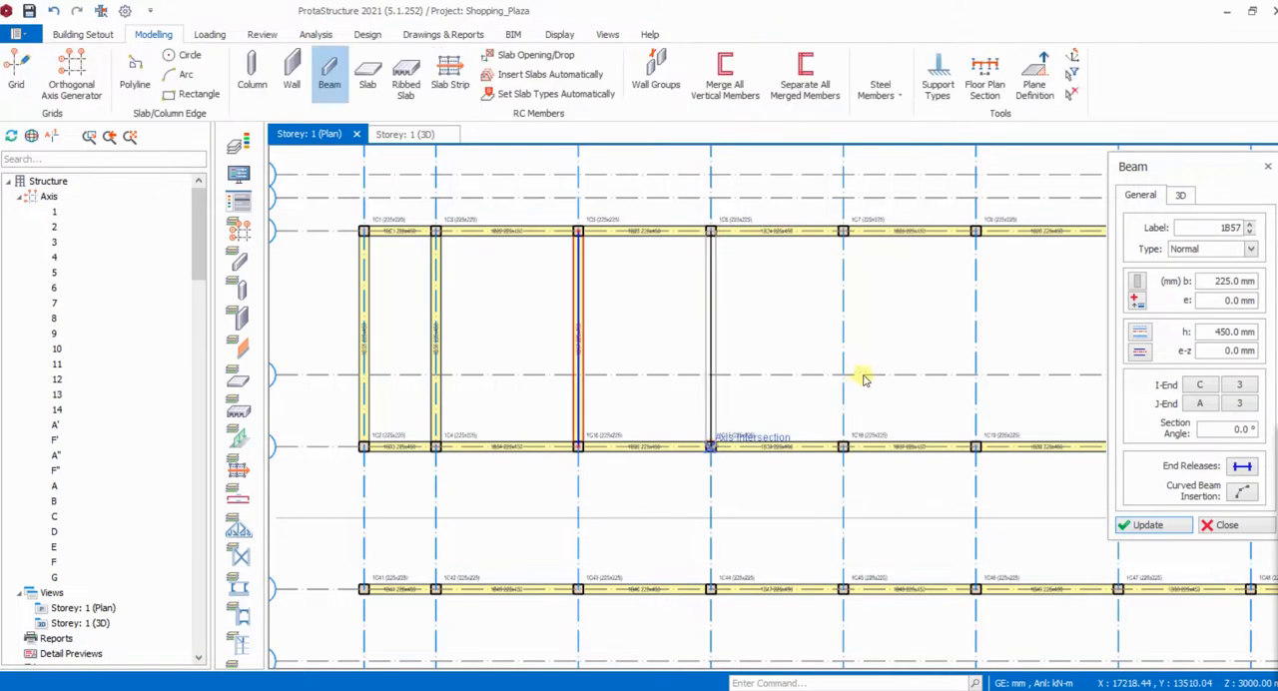
- Insert separate 225 x 450 mm beams along axes 5 and 6, each from axis A to axis C
{"action": "left_click", "coordinate": [845, 232]}
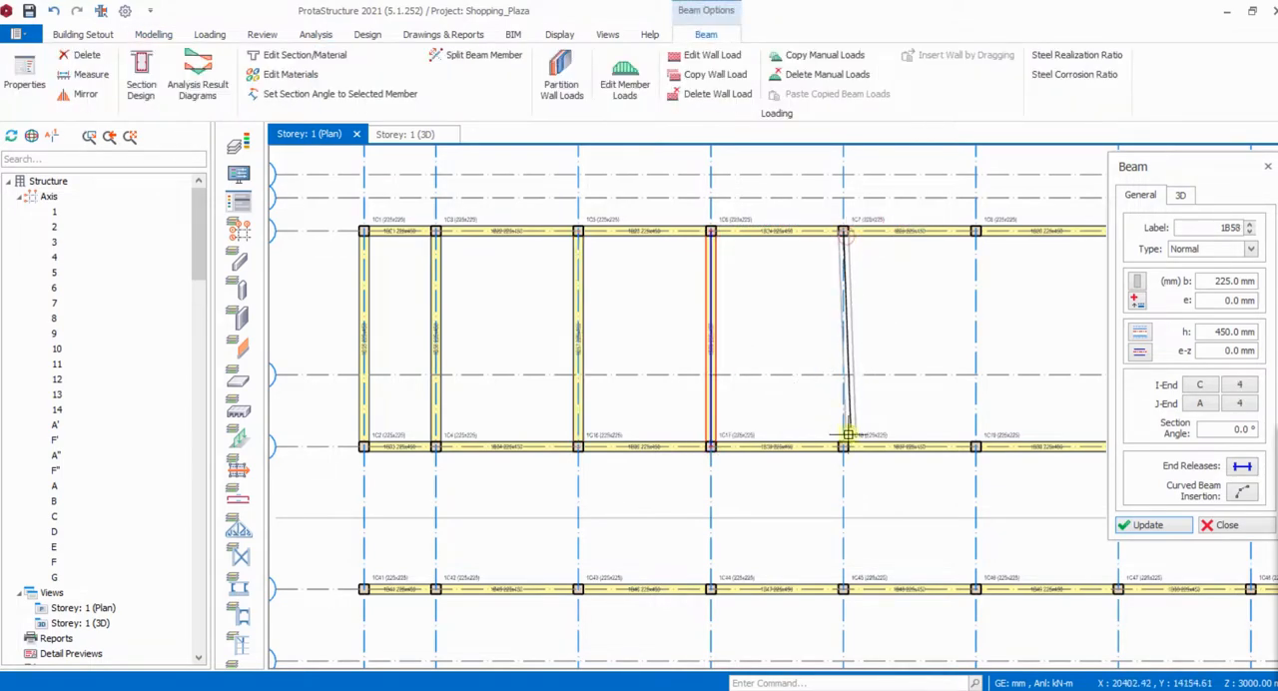
{"action": "left_click", "coordinate": [843, 446]}
{"action": "key", "text": "Escape"}
{"action": "scroll", "coordinate": [503, 414], "scroll_direction": "down", "scroll_amount": 3}
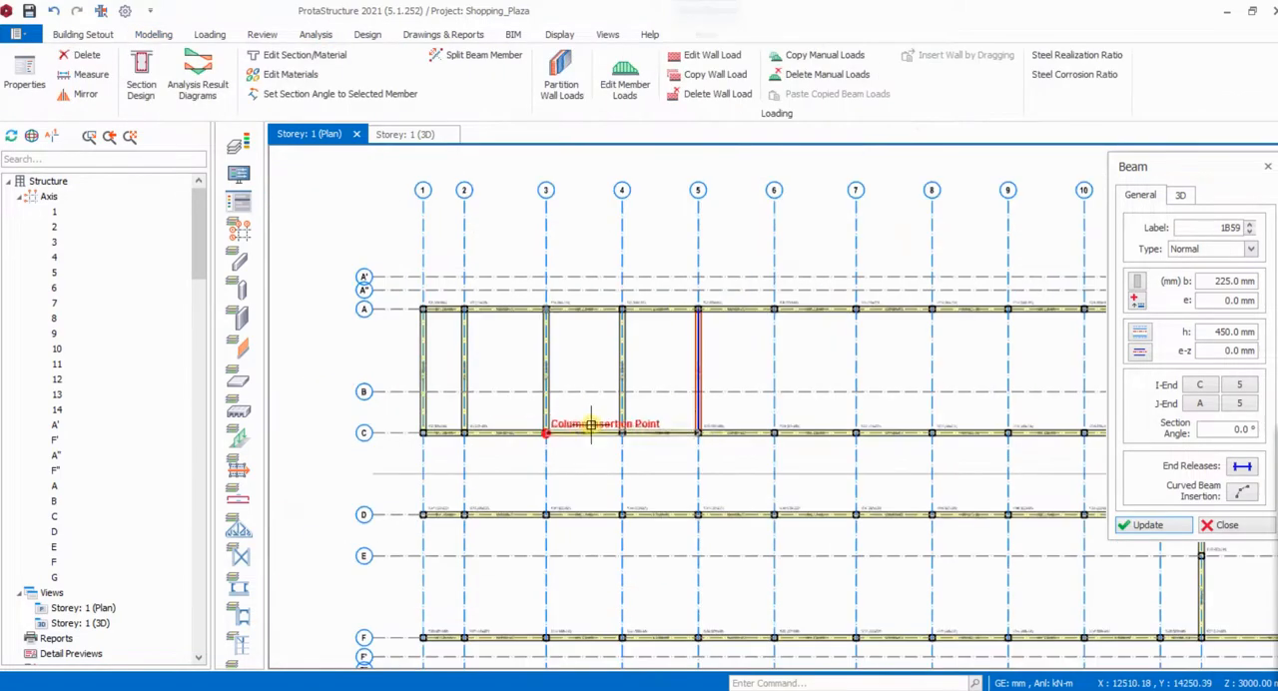
{"action": "left_click", "coordinate": [775, 311]}
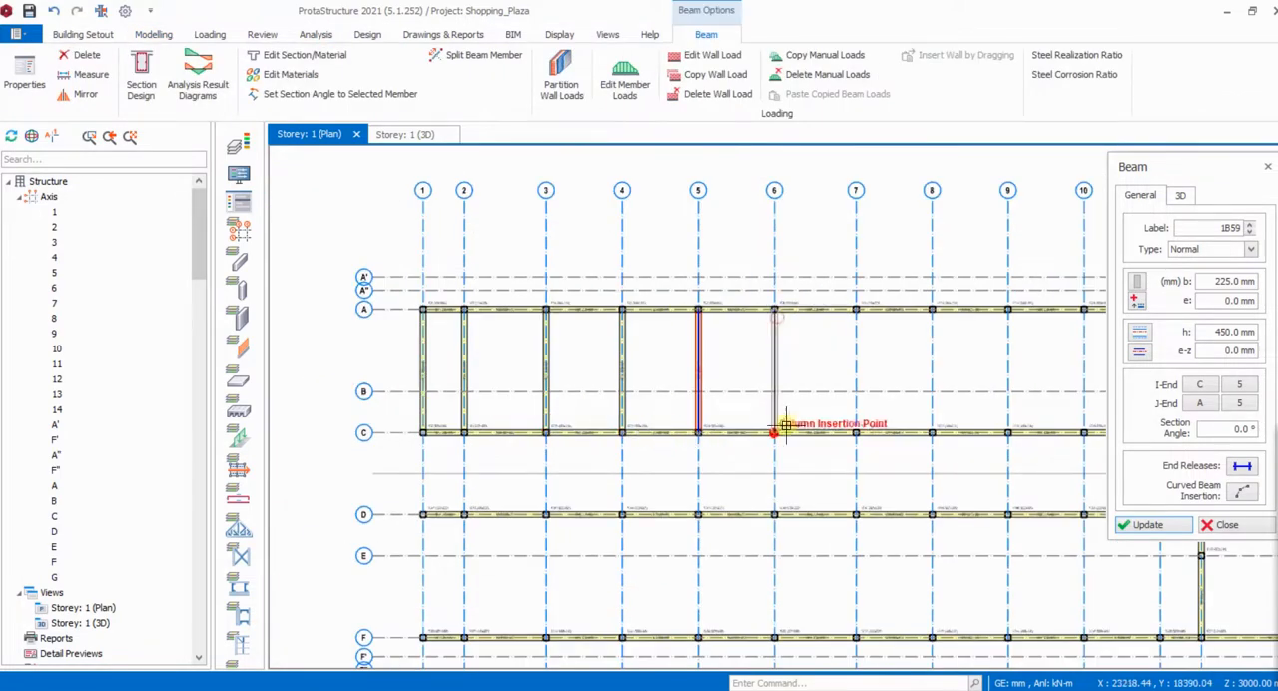
{"action": "left_click", "coordinate": [860, 424]}
{"action": "key", "text": "Escape"}
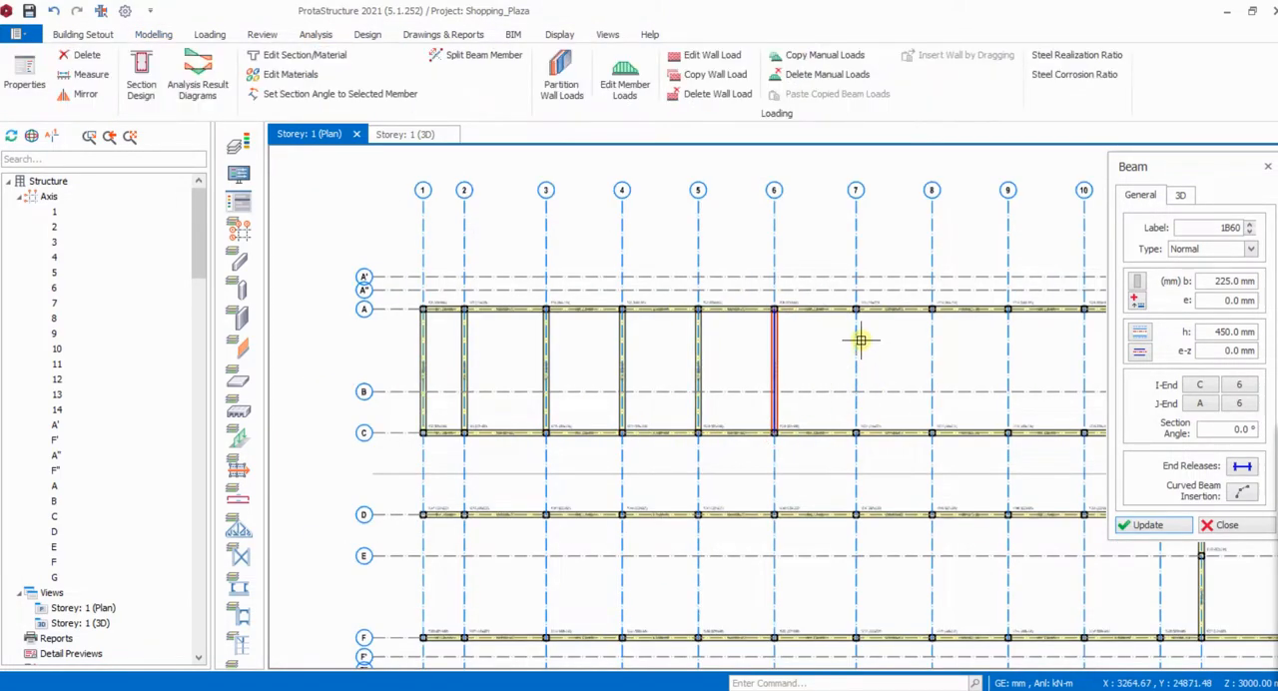
- Insert separate 225 x 450 mm beams along axes 7 and 8, each from axis A to axis C
{"action": "left_click", "coordinate": [856, 434]}
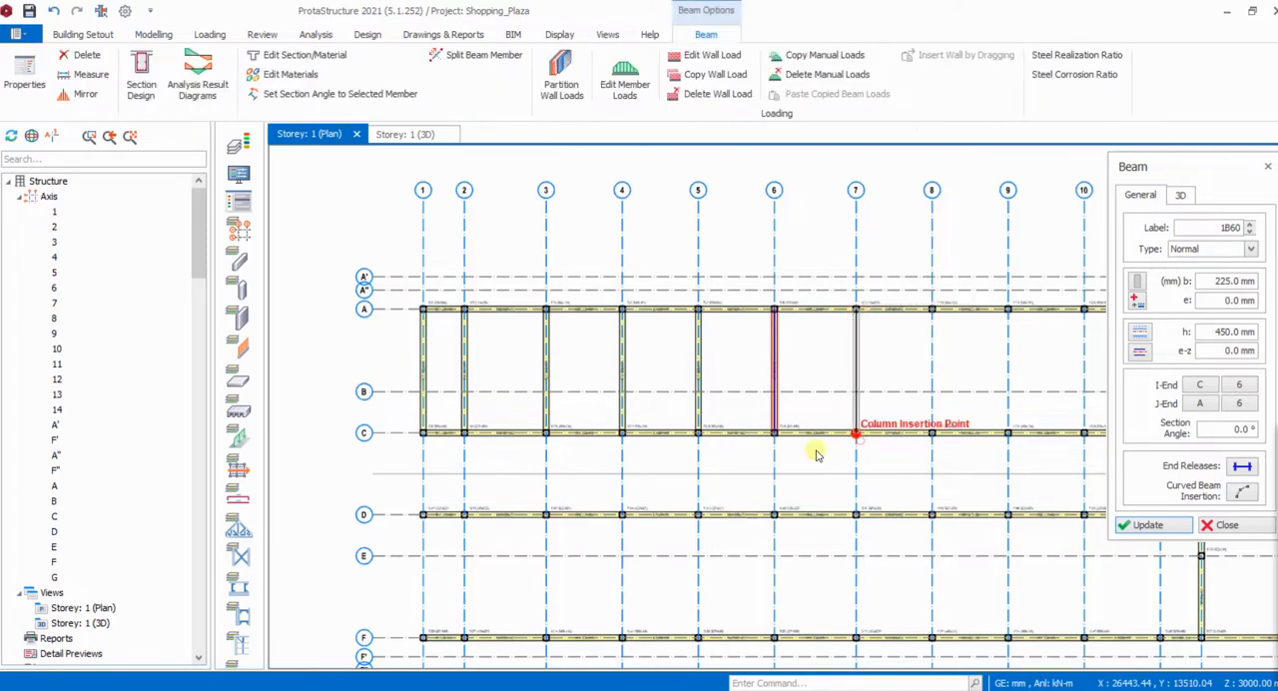
{"action": "key", "text": "Escape"}
{"action": "scroll", "coordinate": [659, 459], "scroll_direction": "down", "scroll_amount": 3}
{"action": "scroll", "coordinate": [761, 424], "scroll_direction": "up", "scroll_amount": 3}
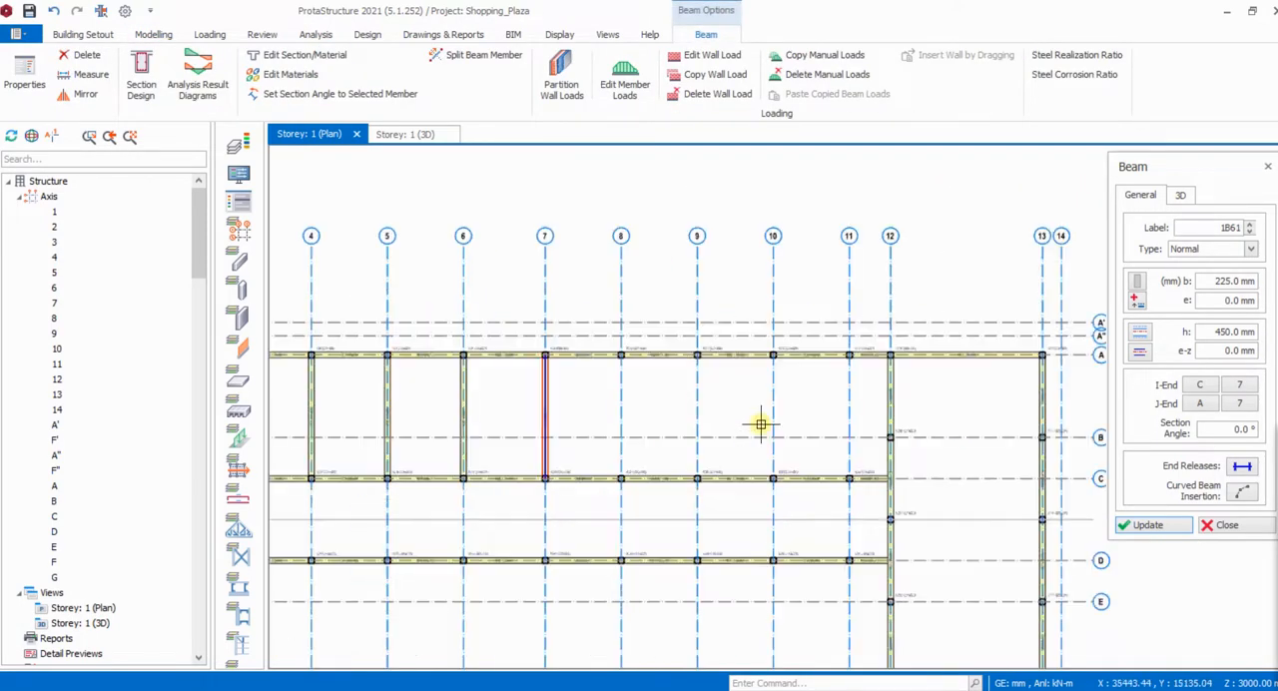
{"action": "scroll", "coordinate": [626, 386], "scroll_direction": "up", "scroll_amount": 2}
{"action": "left_click", "coordinate": [617, 331]}
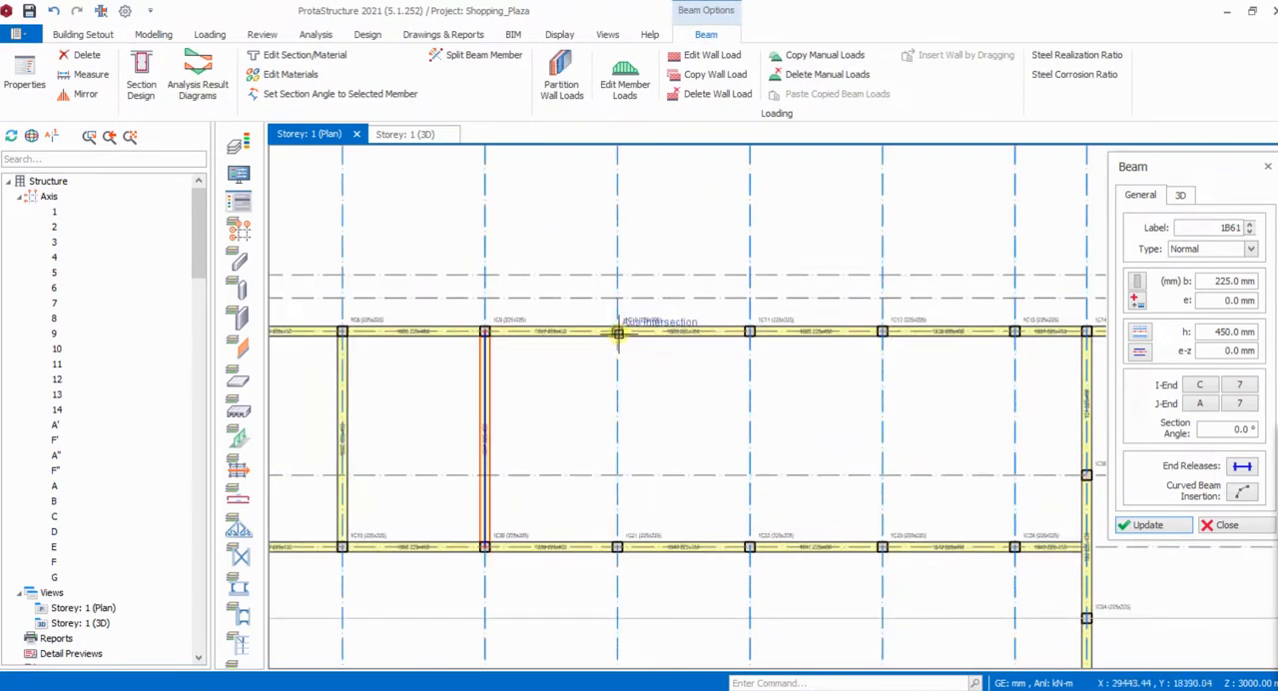
{"action": "left_click", "coordinate": [618, 548]}
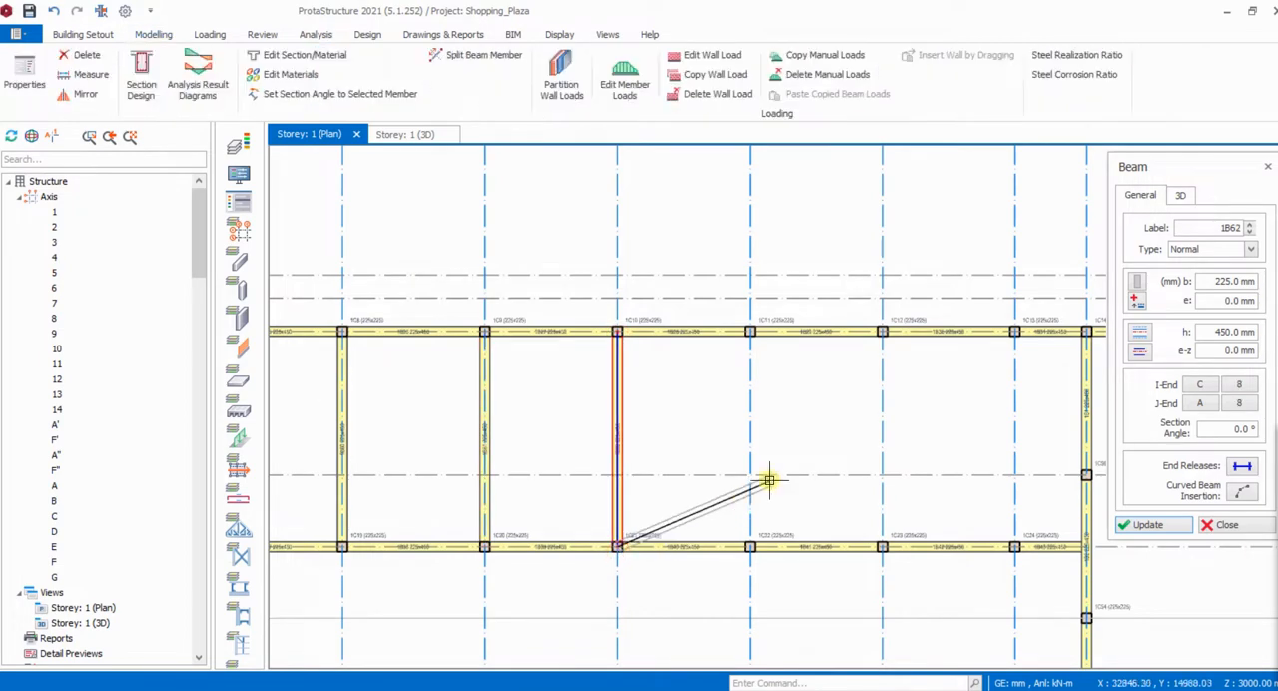
{"action": "key", "text": "Escape"}
- Insert separate 225 x 450 mm beams along axes 9 and 10, each from axis A to axis C
{"action": "left_click", "coordinate": [754, 357]}
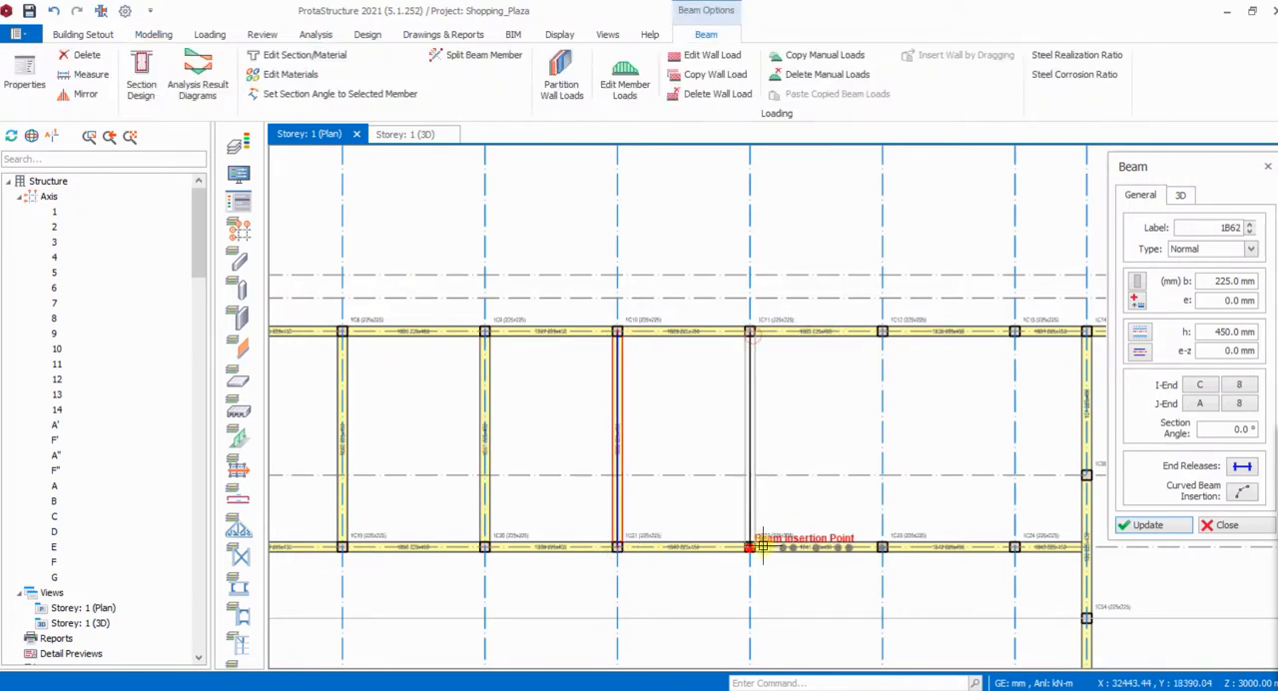
{"action": "left_click", "coordinate": [865, 468]}
{"action": "key", "text": "Escape"}
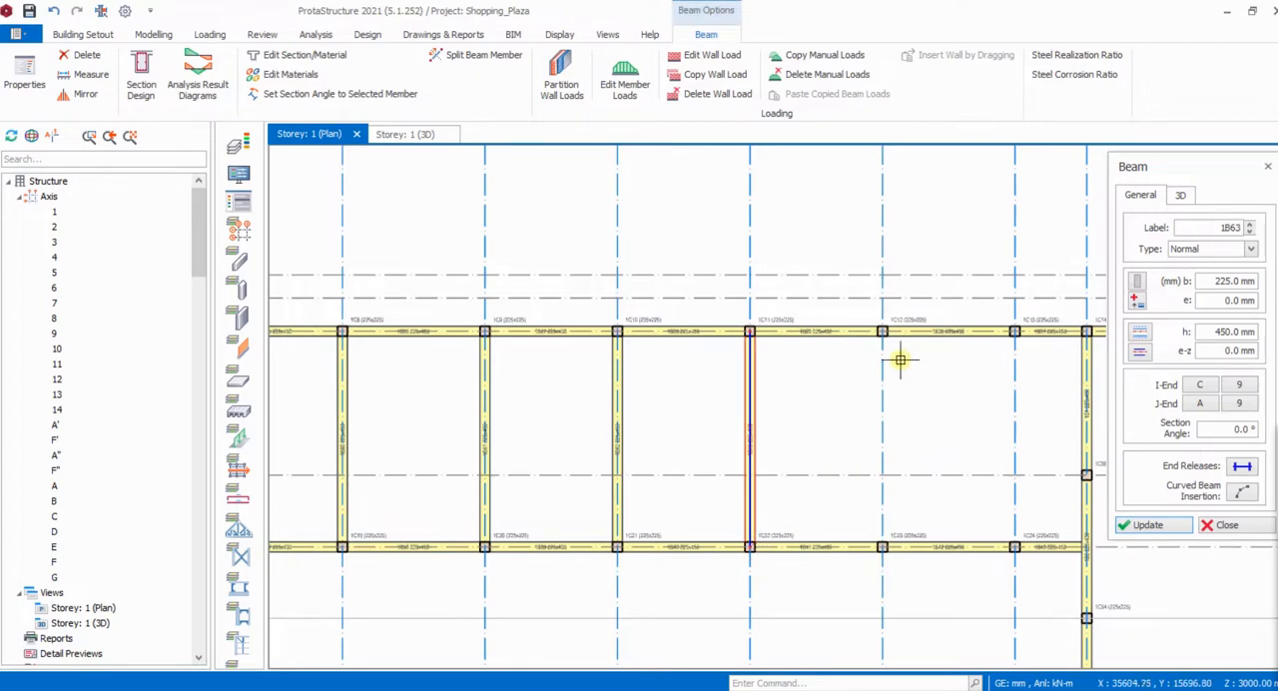
{"action": "scroll", "coordinate": [862, 399], "scroll_direction": "down", "scroll_amount": 3}
{"action": "scroll", "coordinate": [879, 428], "scroll_direction": "up", "scroll_amount": 3}
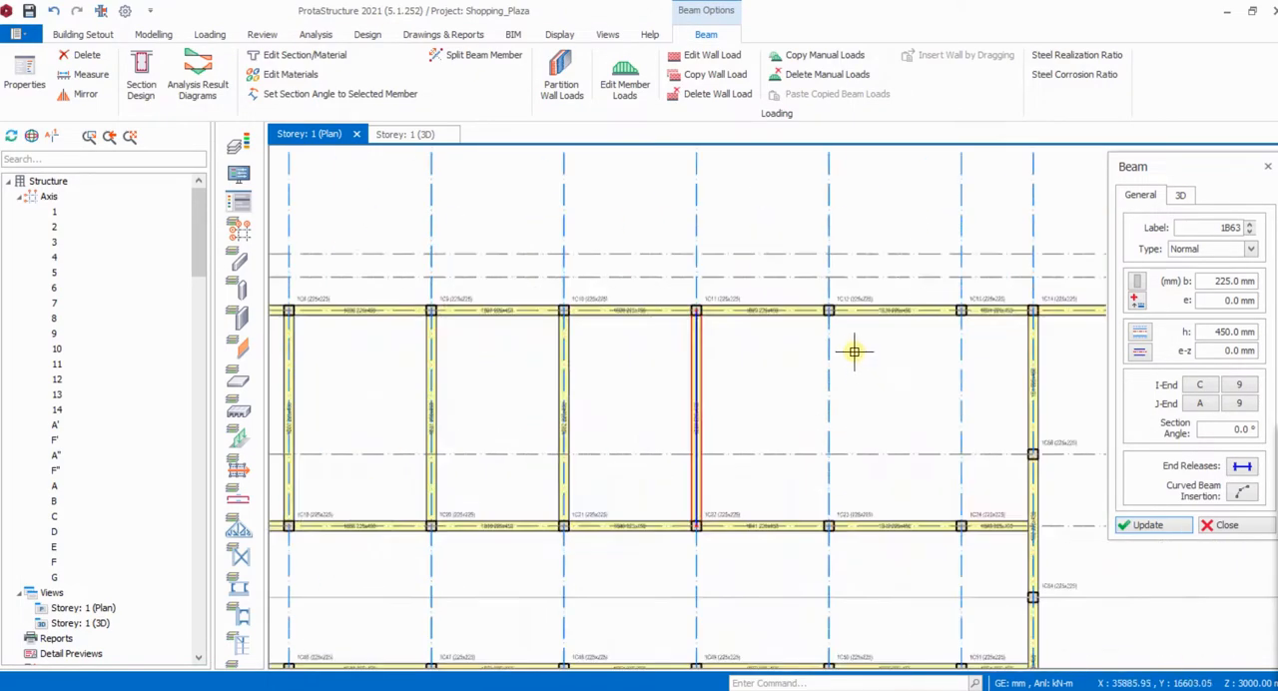
{"action": "left_click", "coordinate": [829, 310]}
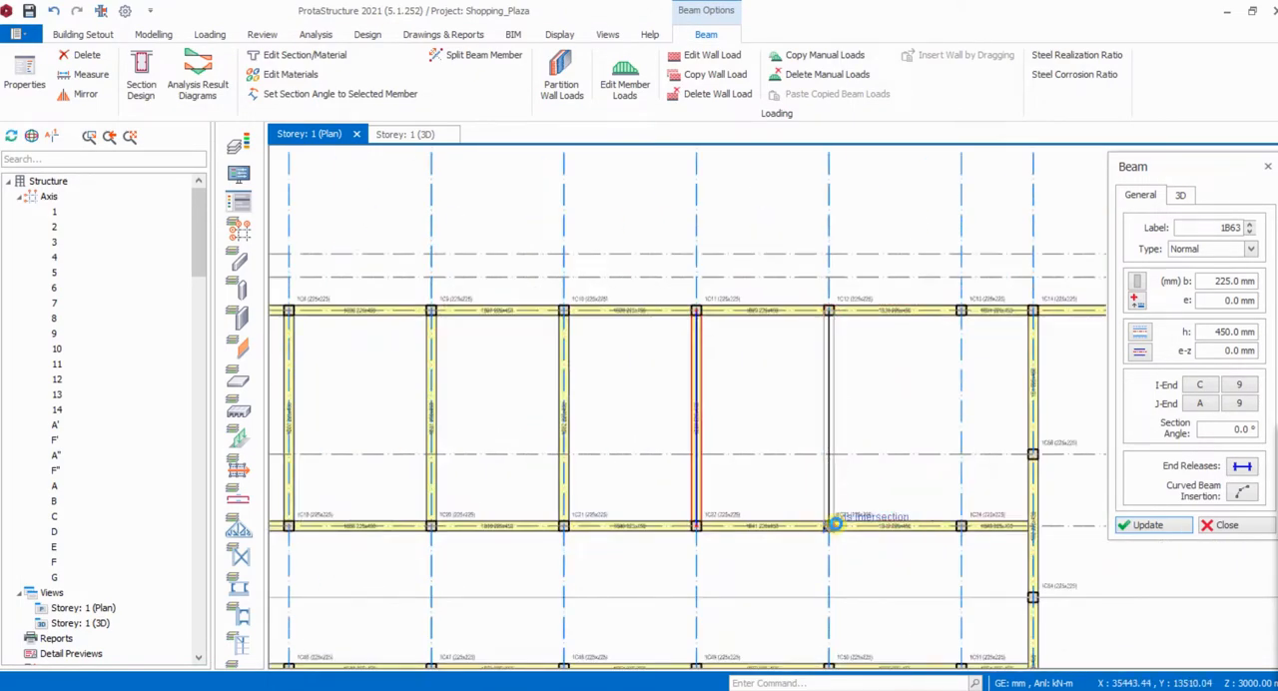
{"action": "left_click", "coordinate": [829, 525]}
{"action": "key", "text": "Escape"}
{"action": "left_click", "coordinate": [960, 312]}
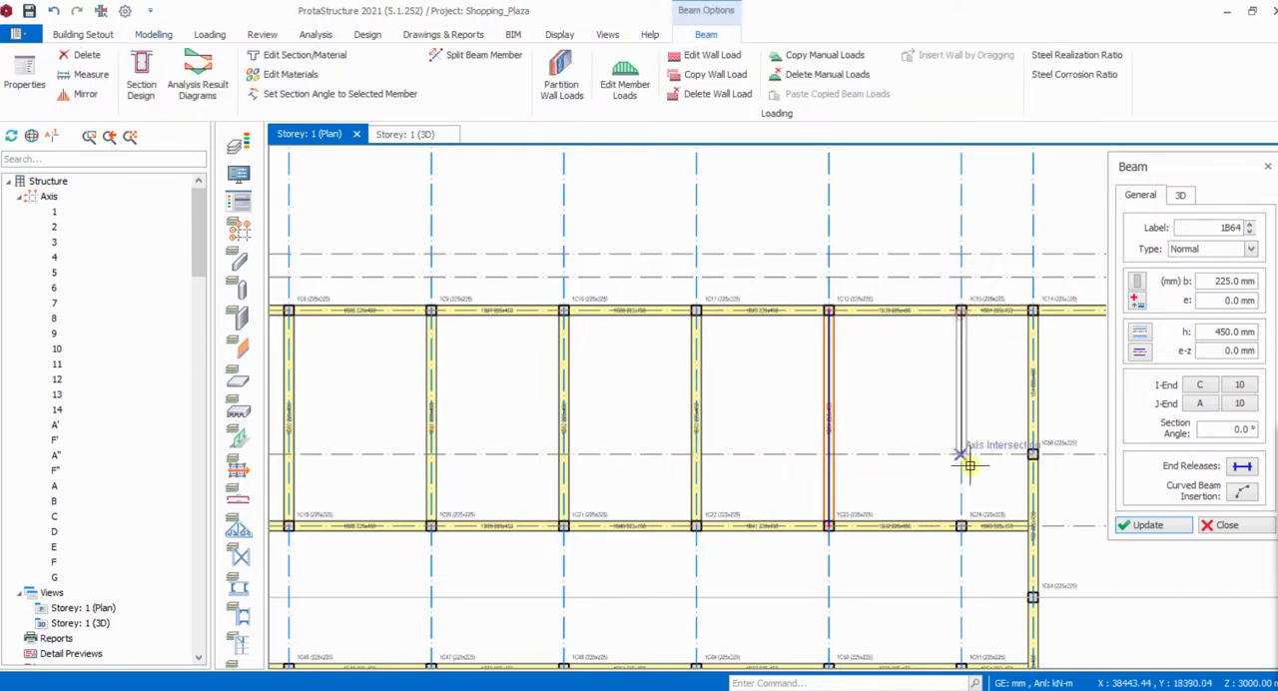
{"action": "scroll", "coordinate": [964, 521], "scroll_direction": "down", "scroll_amount": 2}
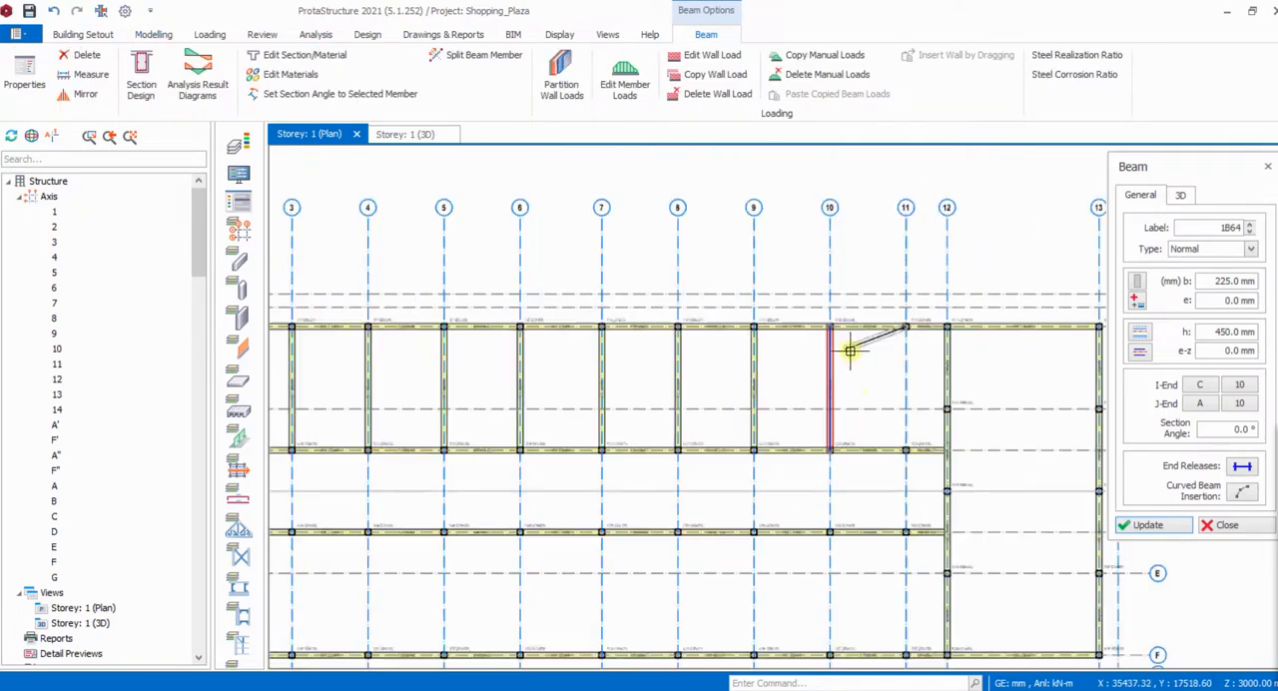
{"action": "scroll", "coordinate": [944, 439], "scroll_direction": "up", "scroll_amount": 2}
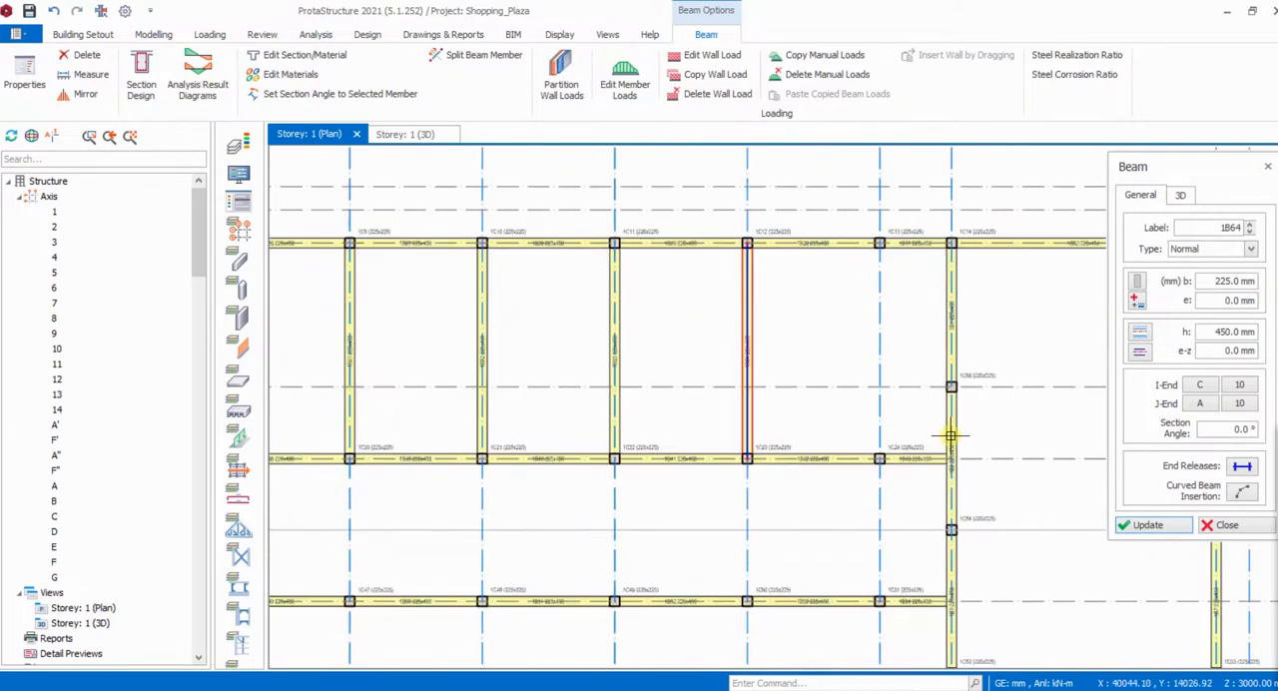
- Insert separate 225 x 450 mm beams along axes 1 and 2, each from axis D to axis F
{"action": "scroll", "coordinate": [550, 510], "scroll_direction": "down", "scroll_amount": 3}
{"action": "scroll", "coordinate": [479, 400], "scroll_direction": "up", "scroll_amount": 3}
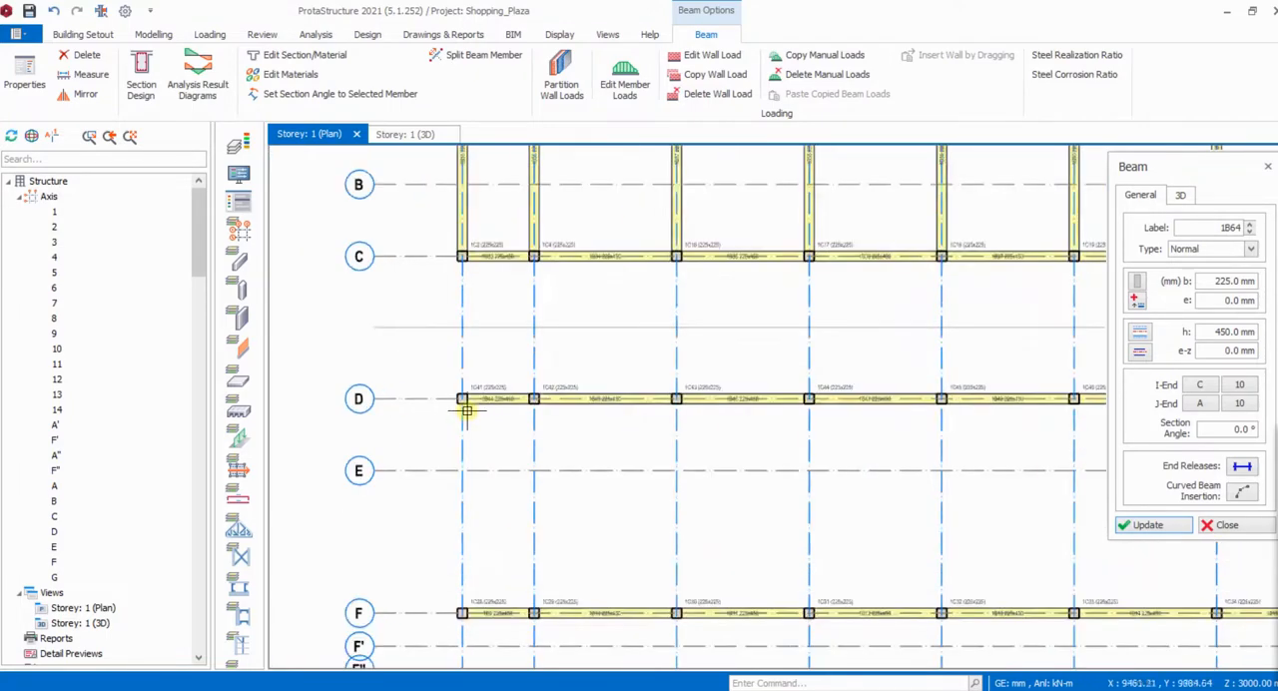
{"action": "left_click", "coordinate": [463, 612]}
{"action": "key", "text": "Escape"}
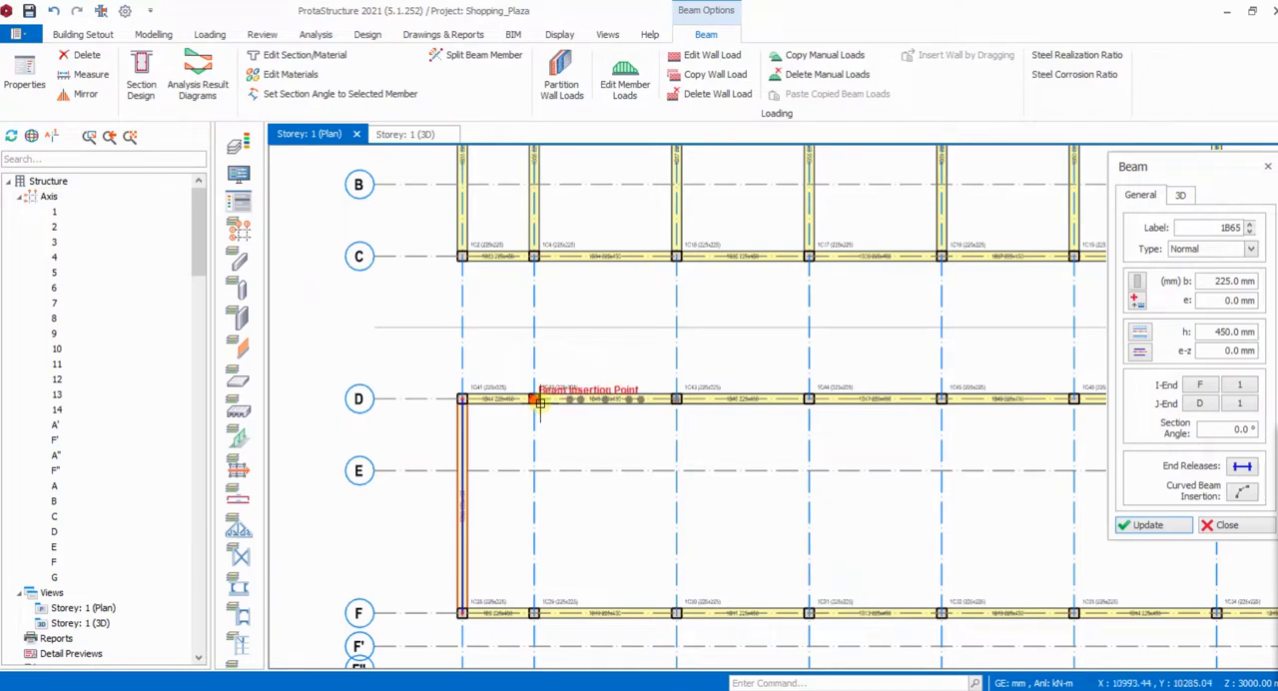
{"action": "left_click", "coordinate": [535, 399]}
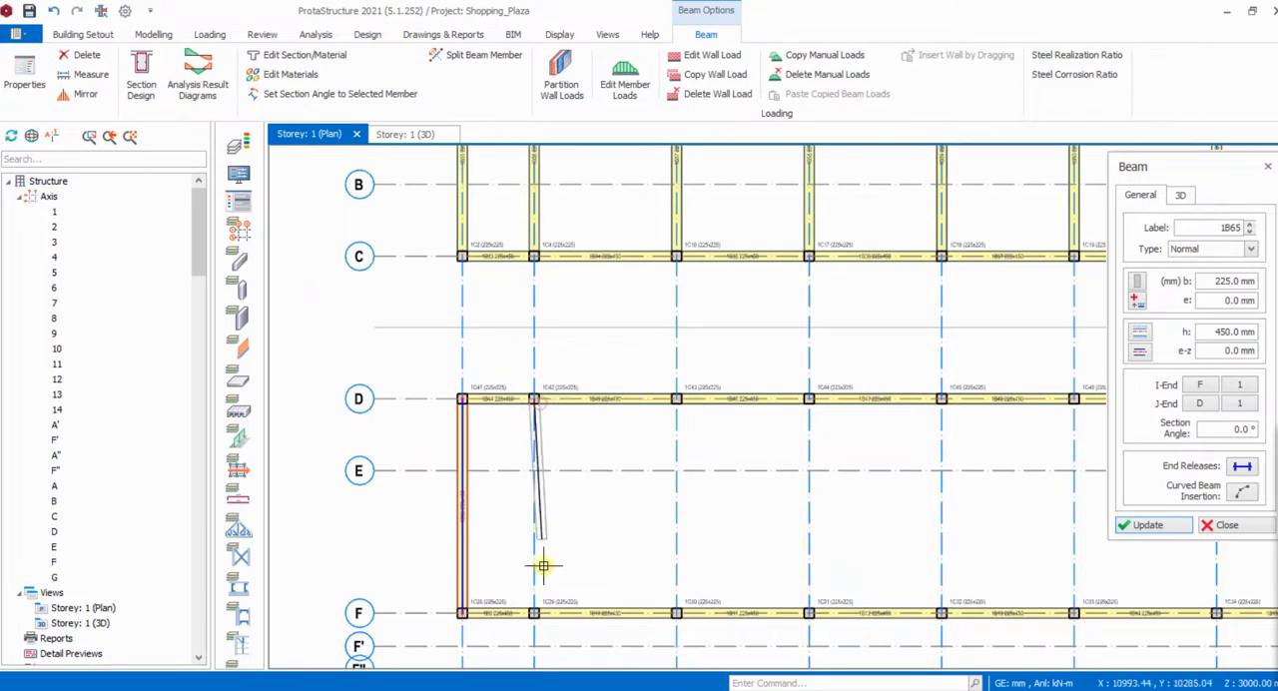
{"action": "left_click", "coordinate": [607, 611]}
{"action": "key", "text": "Escape"}
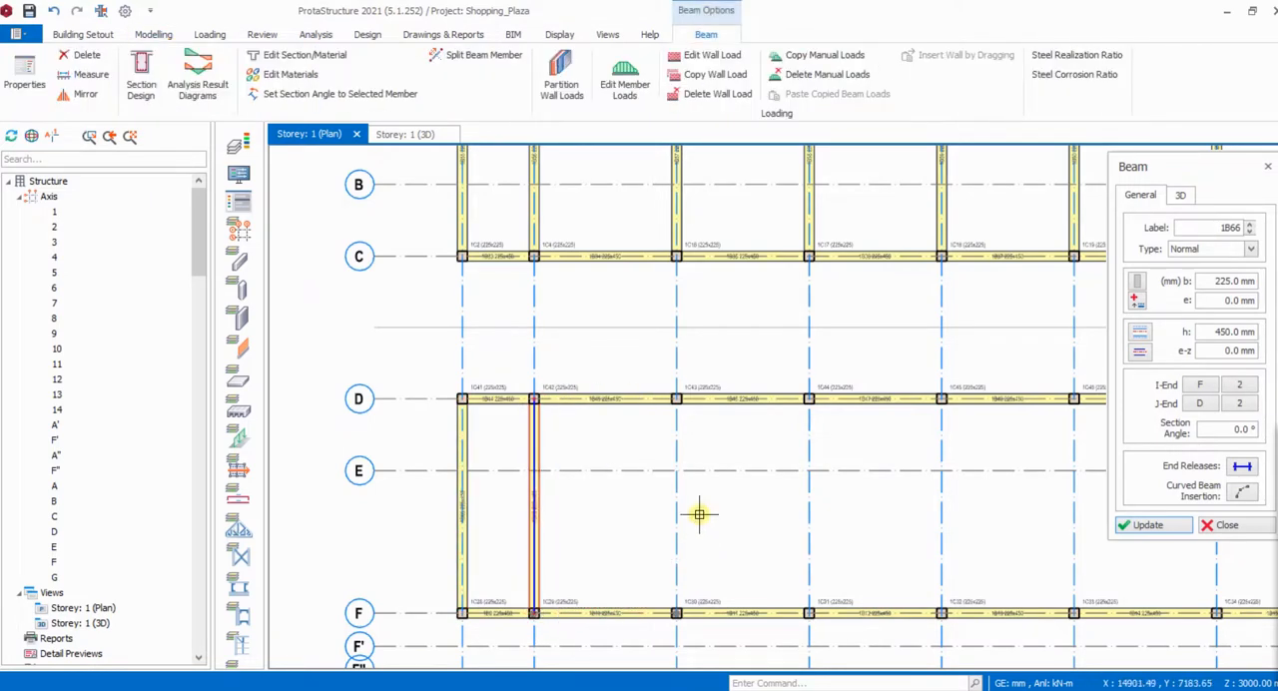
- Insert separate 225 x 450 mm beams along axes 3 and 4, each from axis D to axis F
{"action": "left_click", "coordinate": [683, 419]}
{"action": "left_click", "coordinate": [677, 613]}
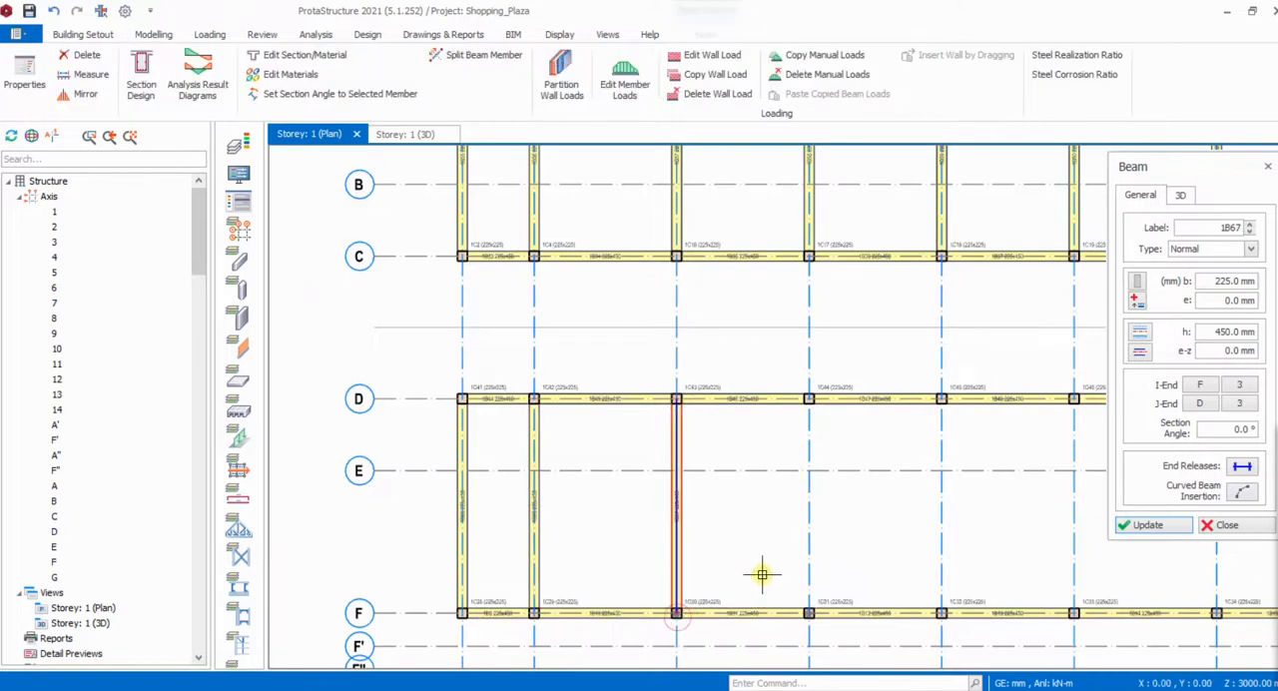
{"action": "left_click", "coordinate": [810, 401]}
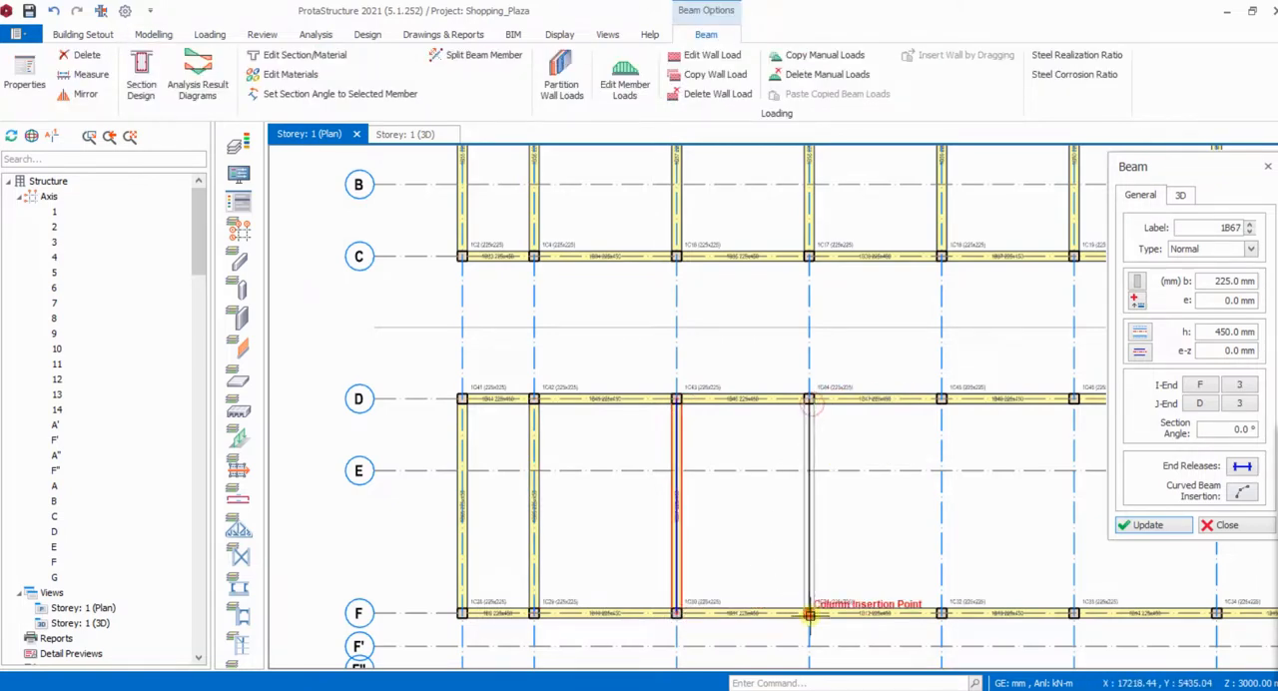
{"action": "left_click", "coordinate": [806, 616]}
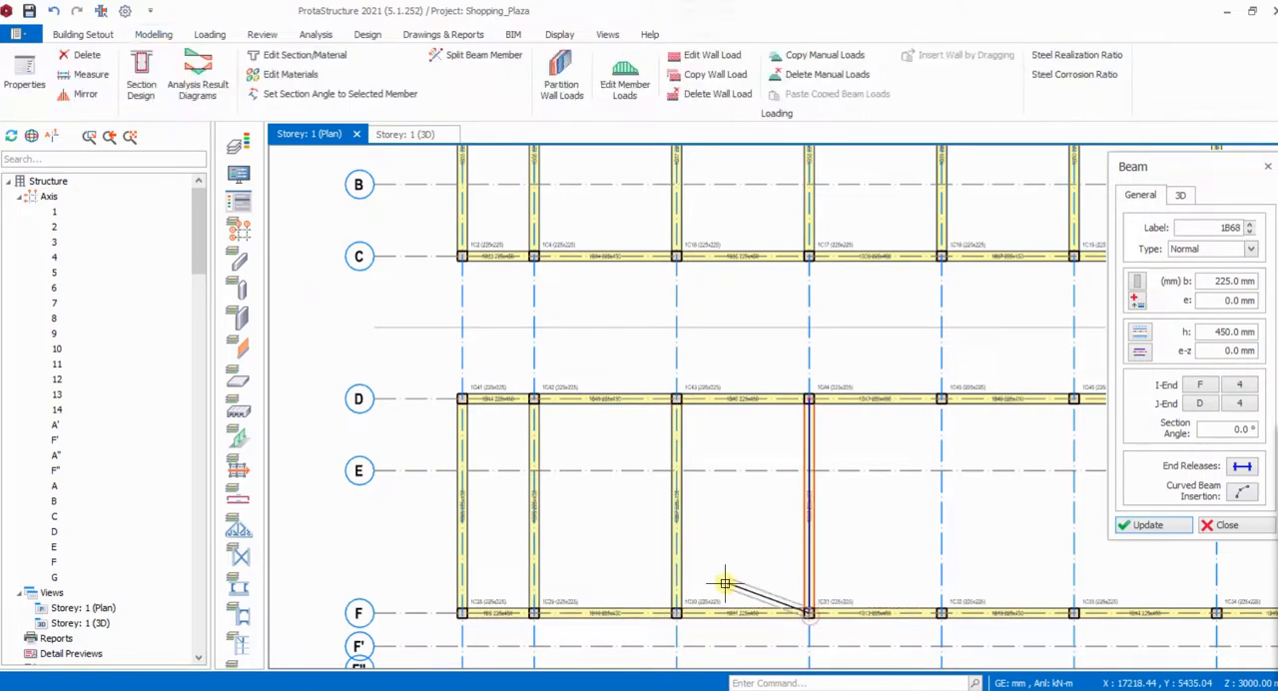
- Insert separate 225 x 450 mm beams along axes 5 and 6, each from axis D to axis F
{"action": "left_click", "coordinate": [938, 404]}
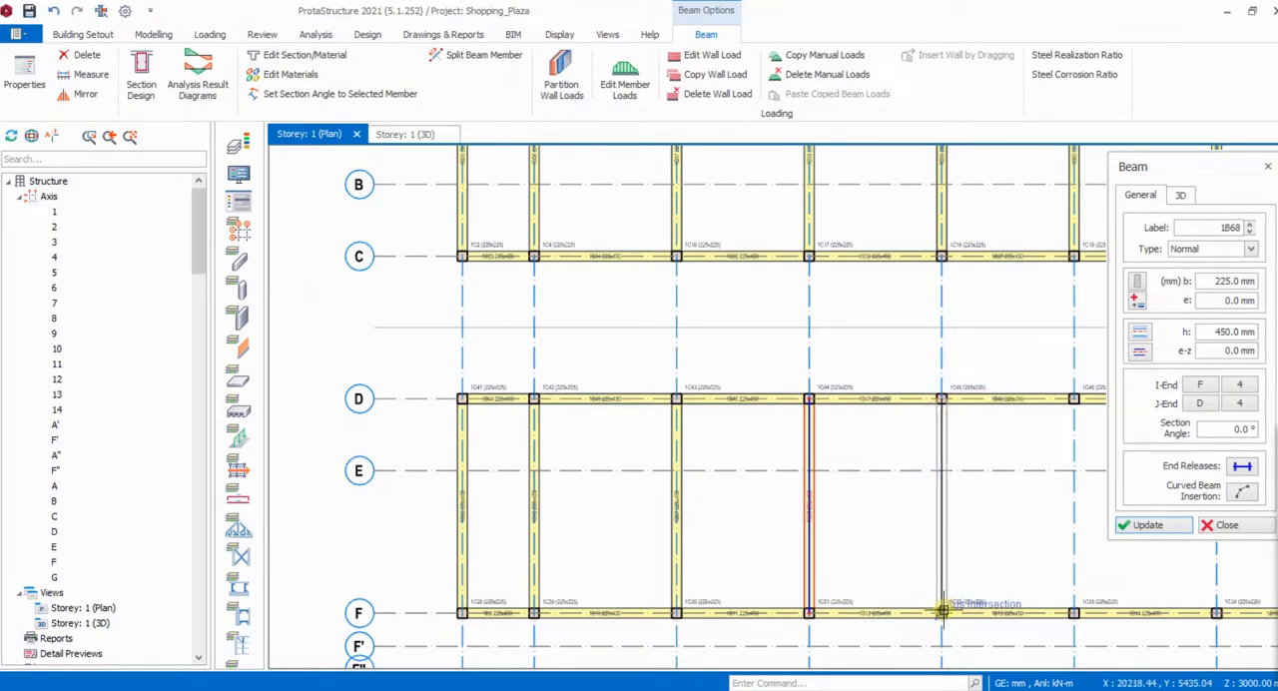
{"action": "left_click", "coordinate": [939, 611]}
{"action": "scroll", "coordinate": [550, 542], "scroll_direction": "down", "scroll_amount": 2}
{"action": "scroll", "coordinate": [793, 536], "scroll_direction": "down", "scroll_amount": 3}
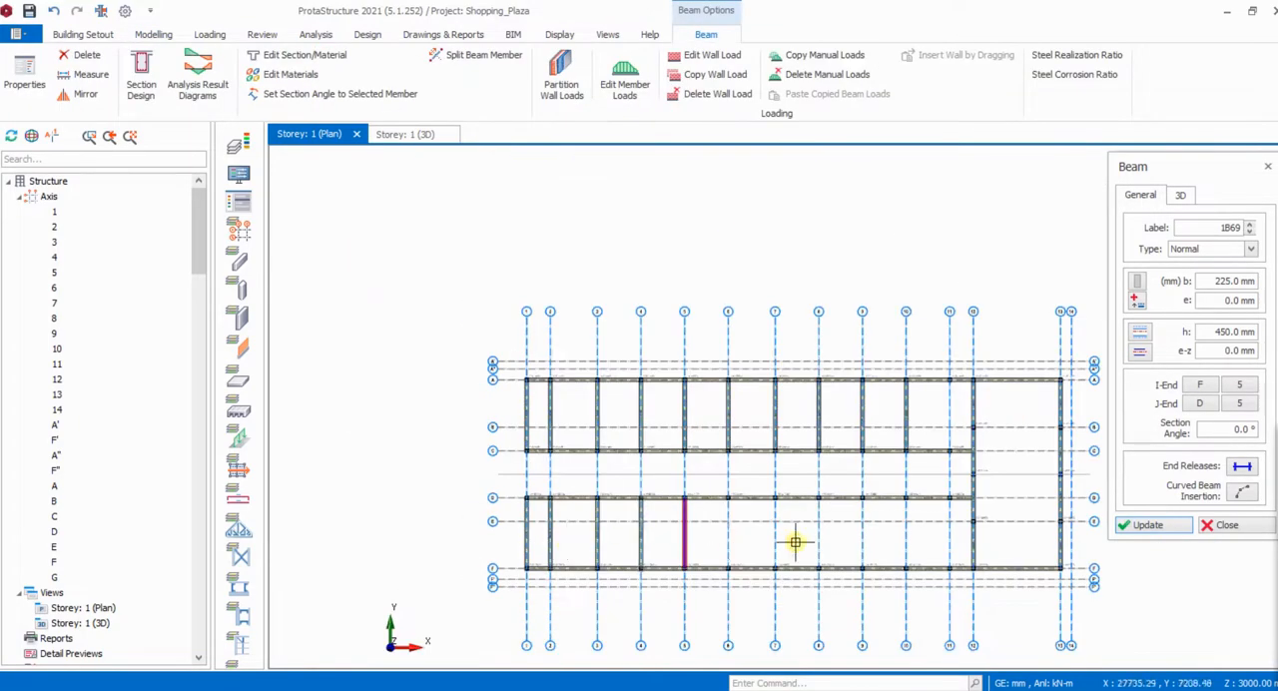
{"action": "scroll", "coordinate": [620, 455], "scroll_direction": "up", "scroll_amount": 5}
{"action": "left_click", "coordinate": [593, 409]}
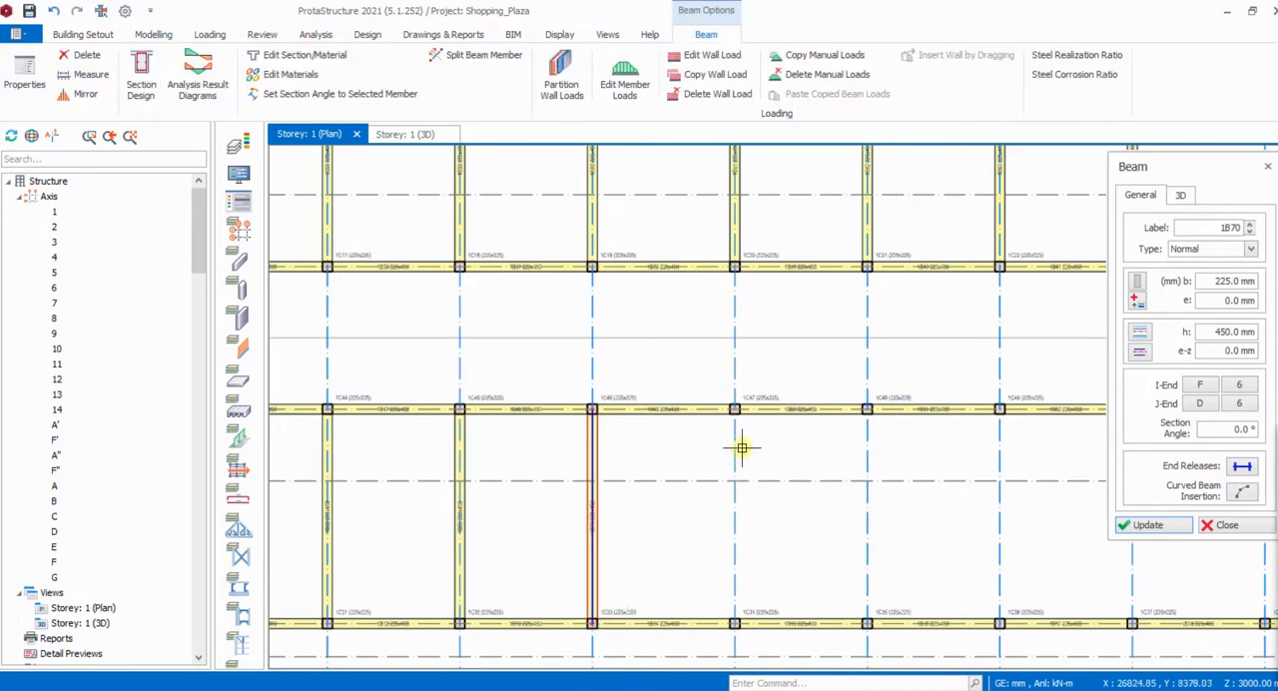
- Insert separate 225 x 450 mm beams along axes 7 and 8, each from axis D to axis F
{"action": "left_click", "coordinate": [735, 408]}
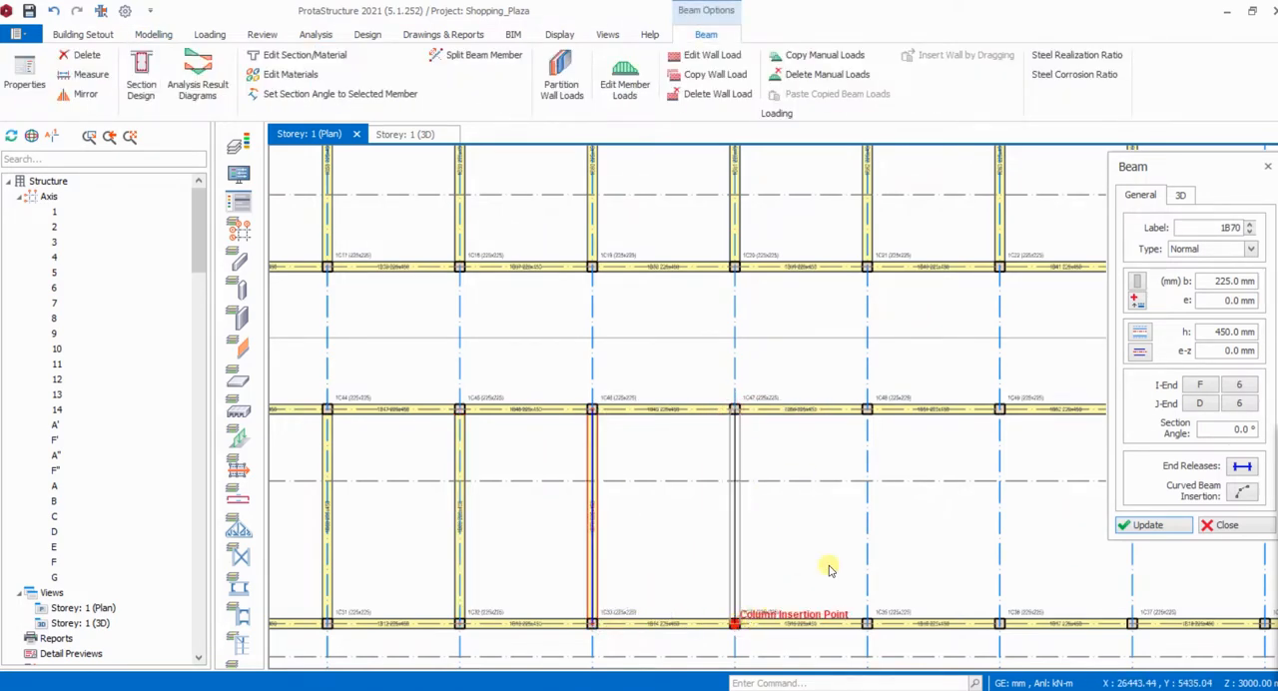
{"action": "left_click", "coordinate": [735, 623]}
{"action": "left_click", "coordinate": [867, 408]}
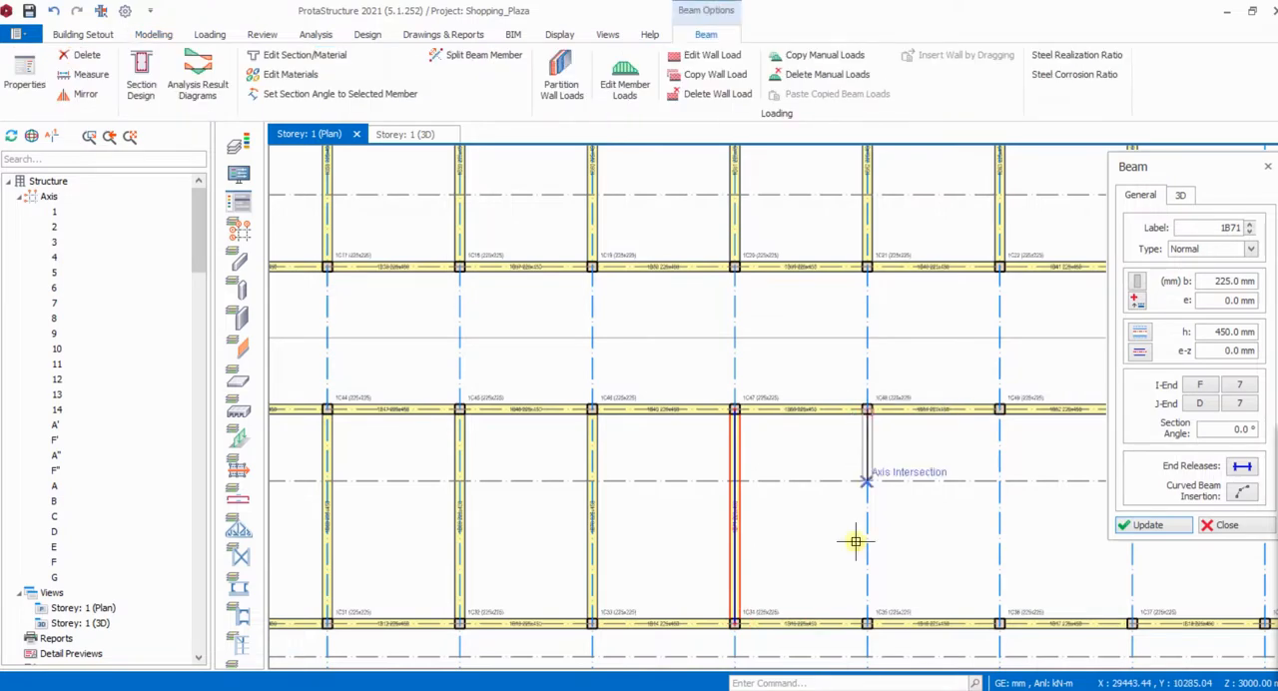
{"action": "left_click", "coordinate": [866, 623]}
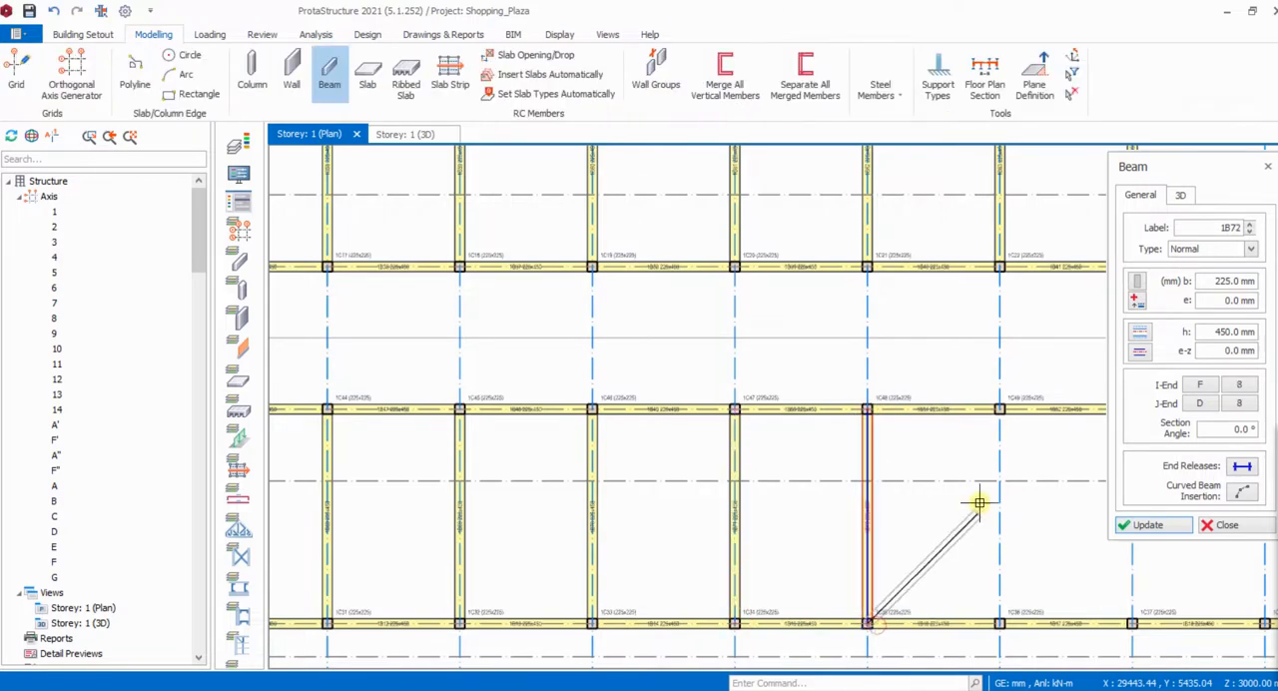
- Insert separate 225 x 450 mm beams along axes 9 and 10, each from axis D to axis F
{"action": "left_click", "coordinate": [999, 409]}
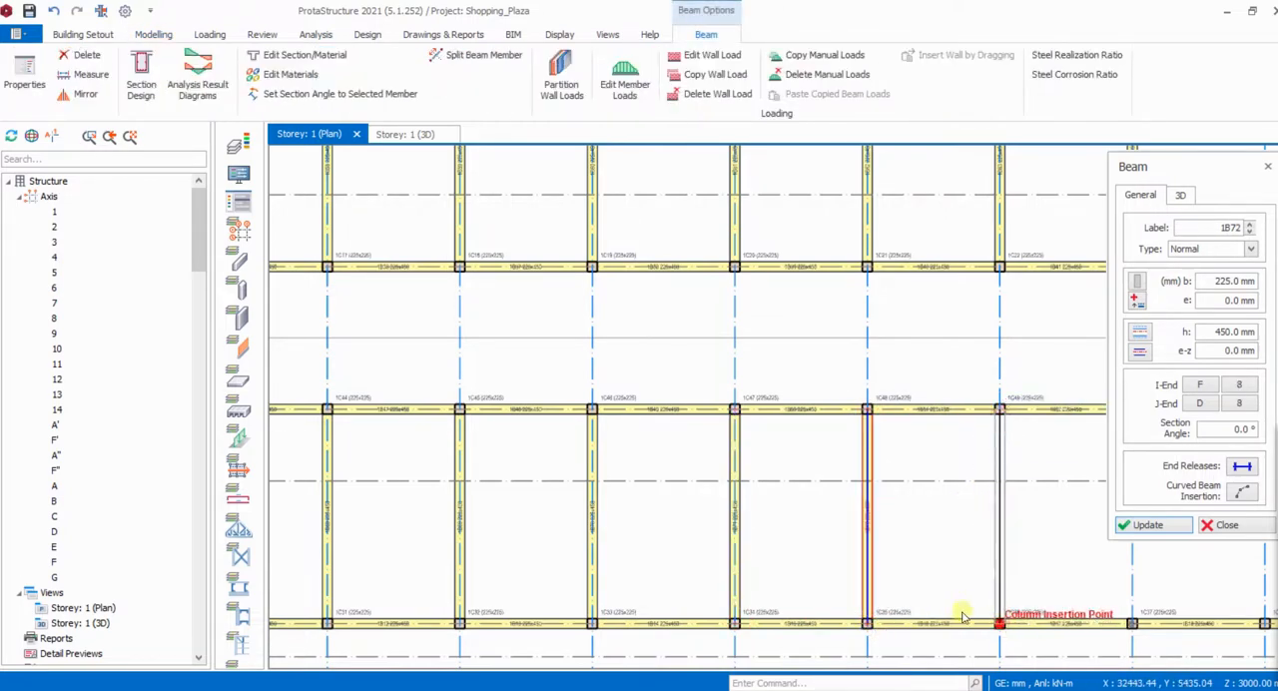
{"action": "left_click", "coordinate": [999, 623]}
{"action": "scroll", "coordinate": [650, 584], "scroll_direction": "down", "scroll_amount": 2}
{"action": "scroll", "coordinate": [867, 540], "scroll_direction": "up", "scroll_amount": 1}
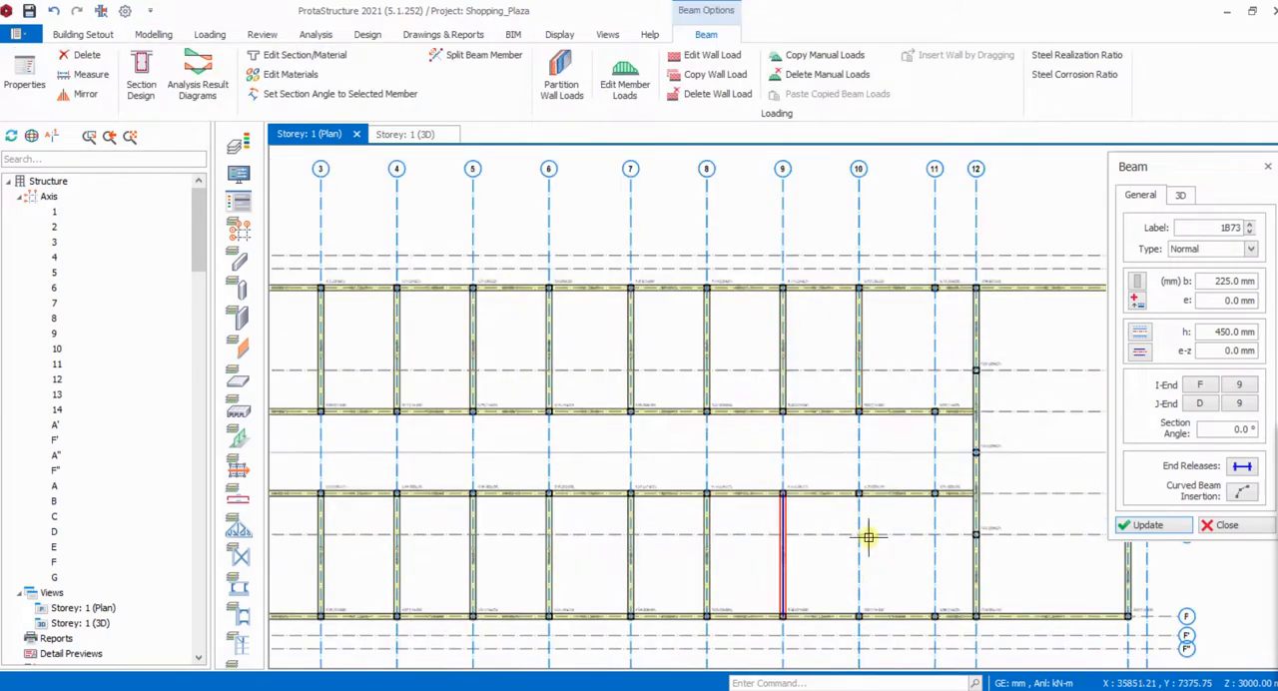
{"action": "left_click", "coordinate": [859, 492]}
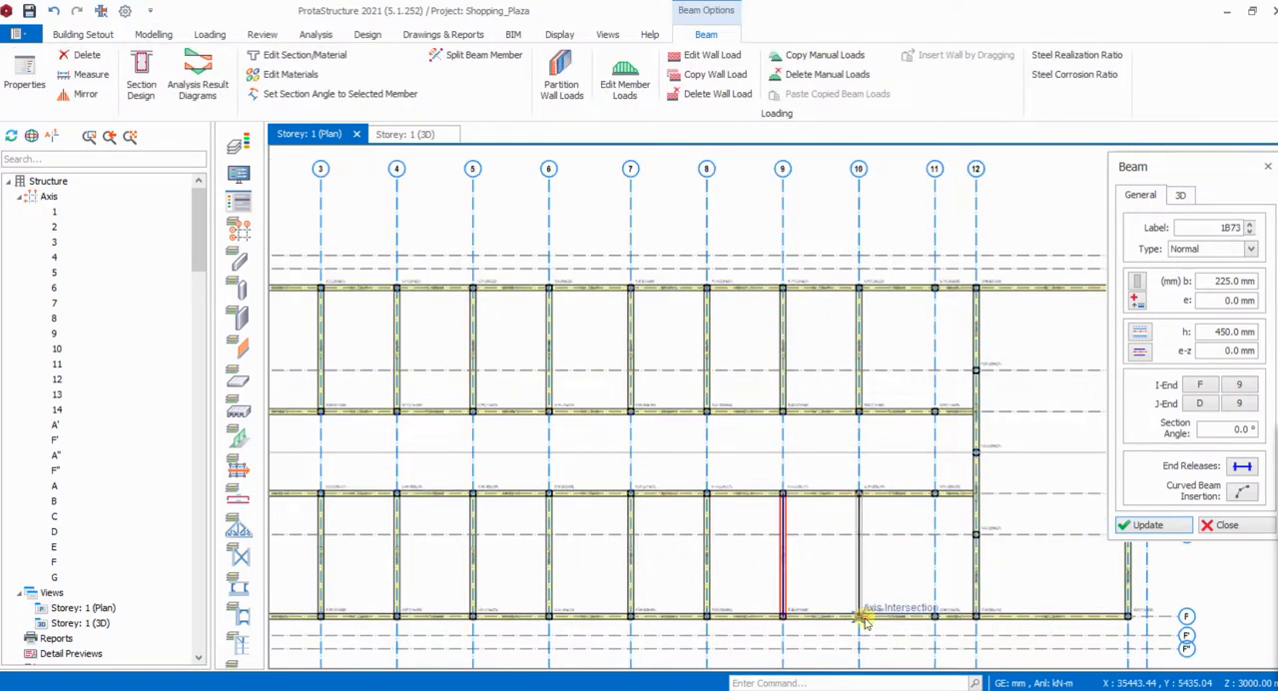
{"action": "left_click", "coordinate": [863, 619]}
- Consult the floor plan in shopping mall - Copy.pdf and insert a 225 x 450 mm beam along axis E from axis 12 to axis 13
{"action": "scroll", "coordinate": [941, 608], "scroll_direction": "up", "scroll_amount": 2}
{"action": "scroll", "coordinate": [878, 476], "scroll_direction": "down", "scroll_amount": 1}
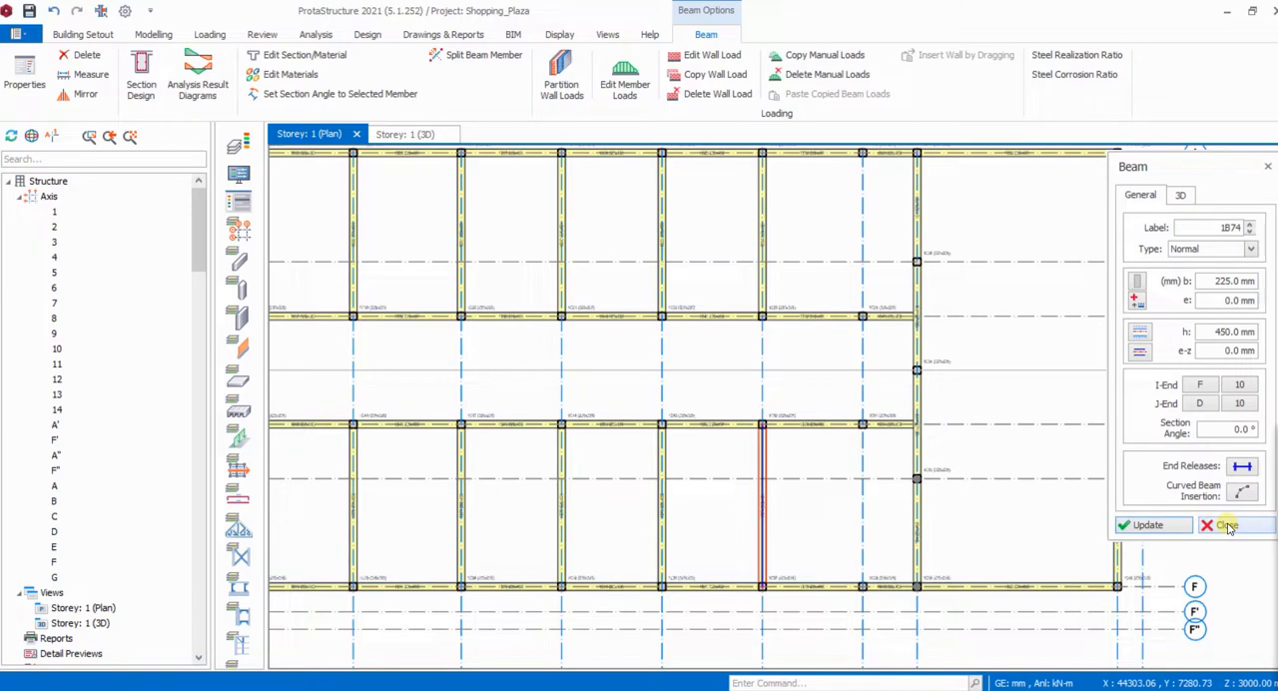
{"action": "scroll", "coordinate": [827, 503], "scroll_direction": "down", "scroll_amount": 2}
{"action": "scroll", "coordinate": [933, 502], "scroll_direction": "up", "scroll_amount": 2}
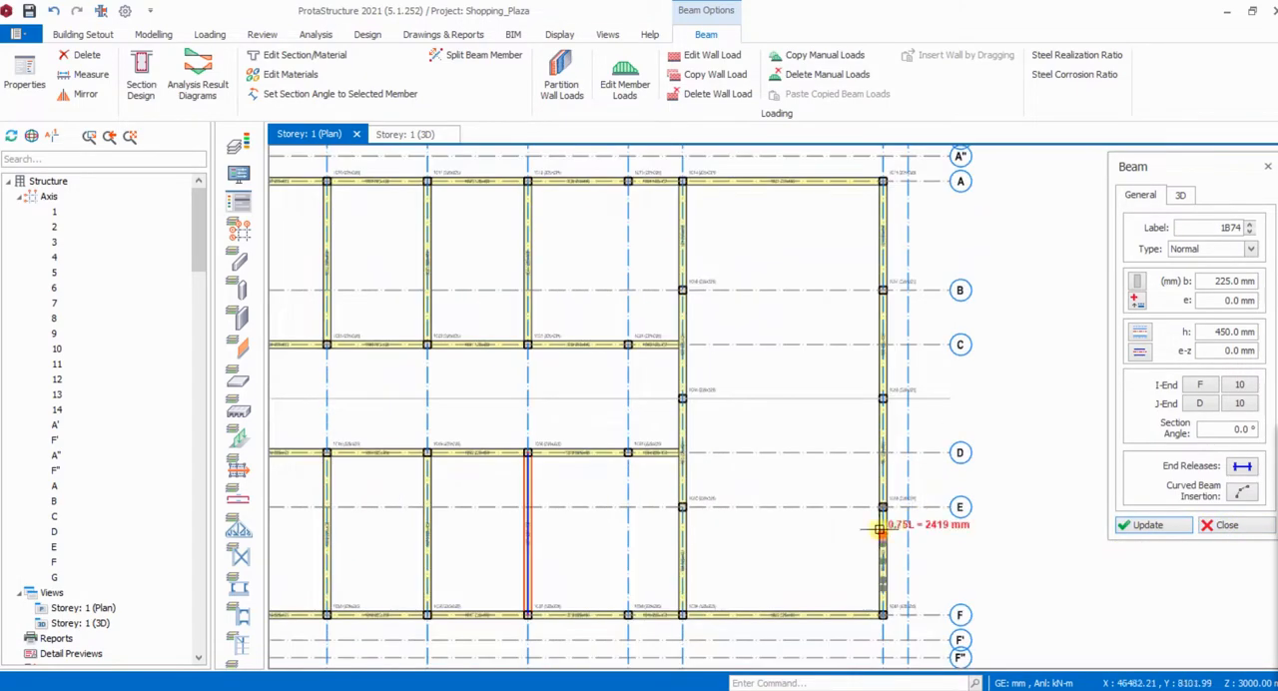
{"action": "left_click", "coordinate": [727, 690]}
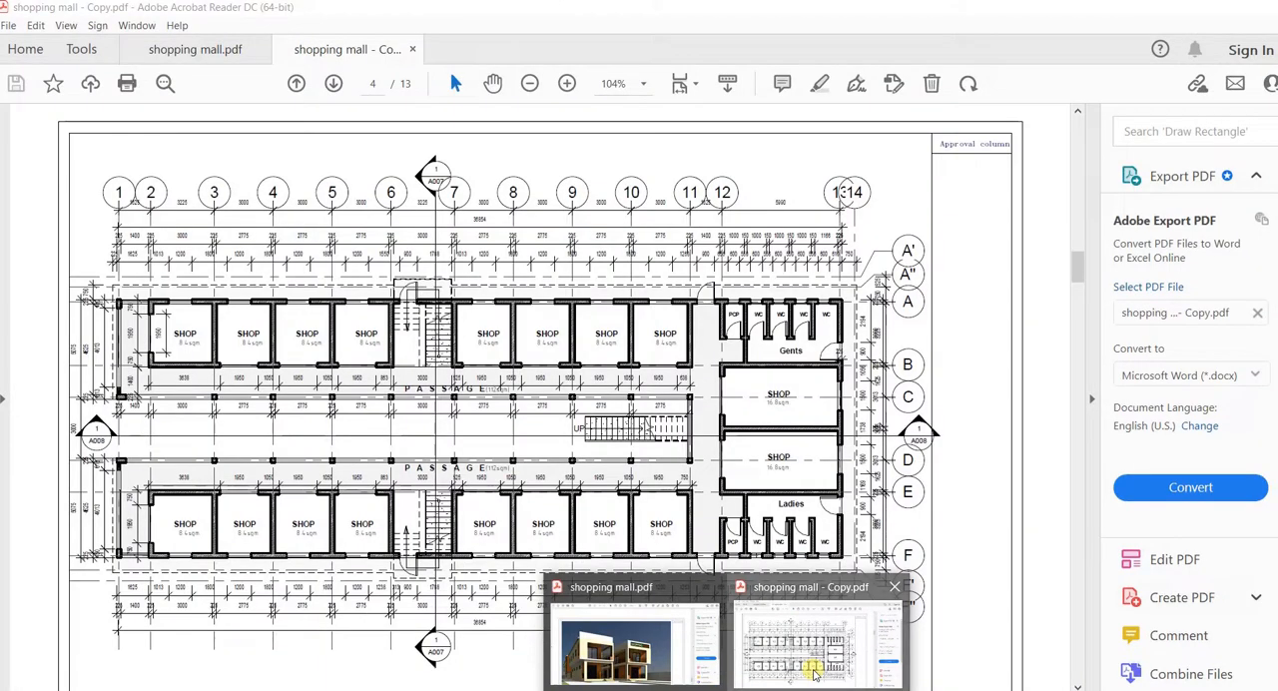
{"action": "left_click", "coordinate": [814, 675]}
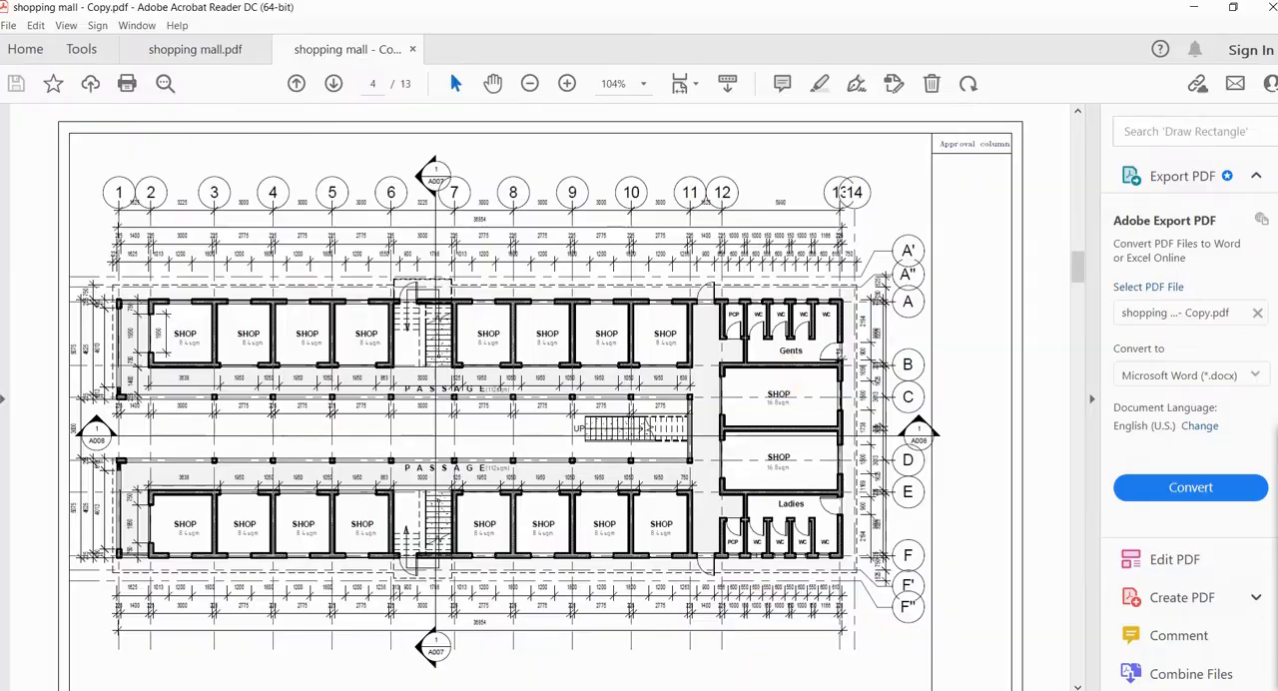
{"action": "key", "text": "alt+Tab"}
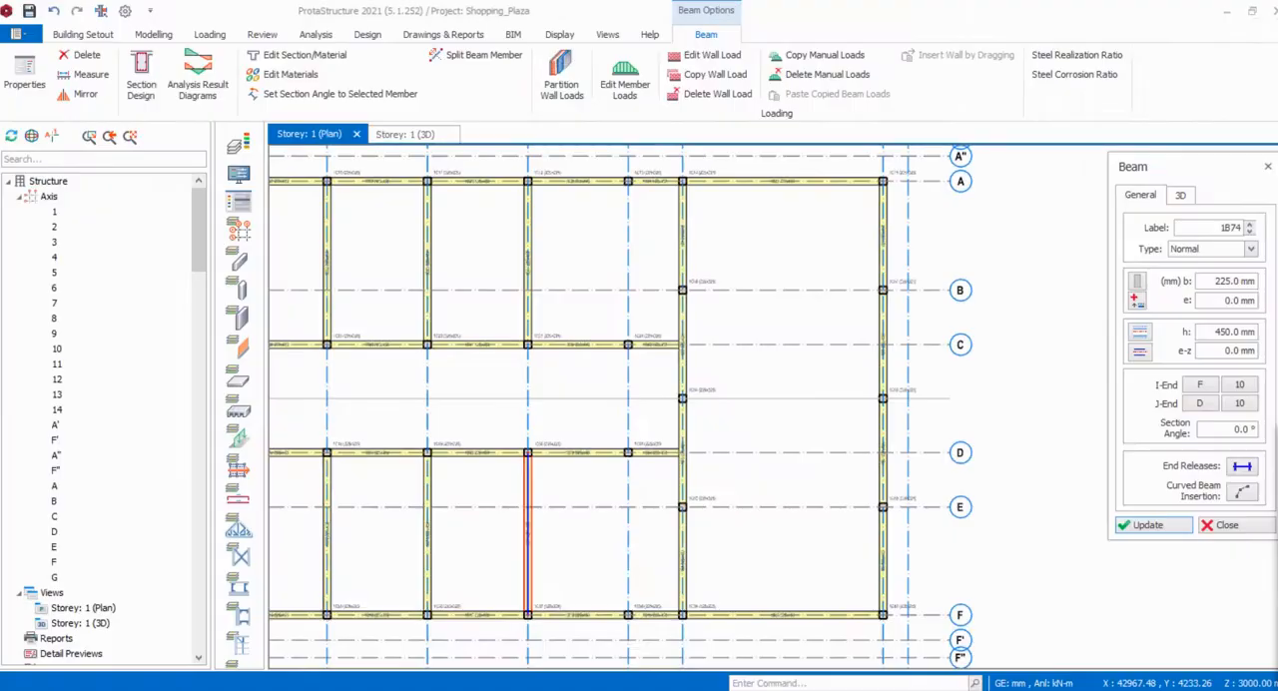
{"action": "left_click", "coordinate": [681, 509]}
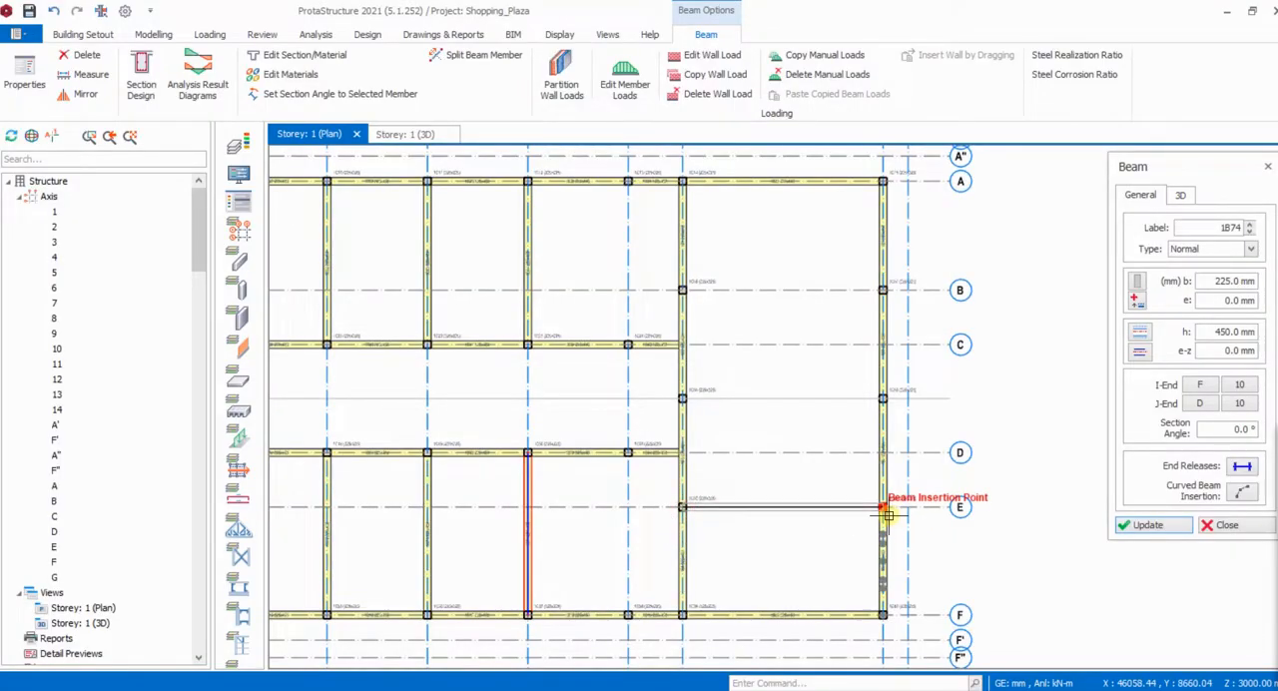
{"action": "left_click", "coordinate": [882, 511]}
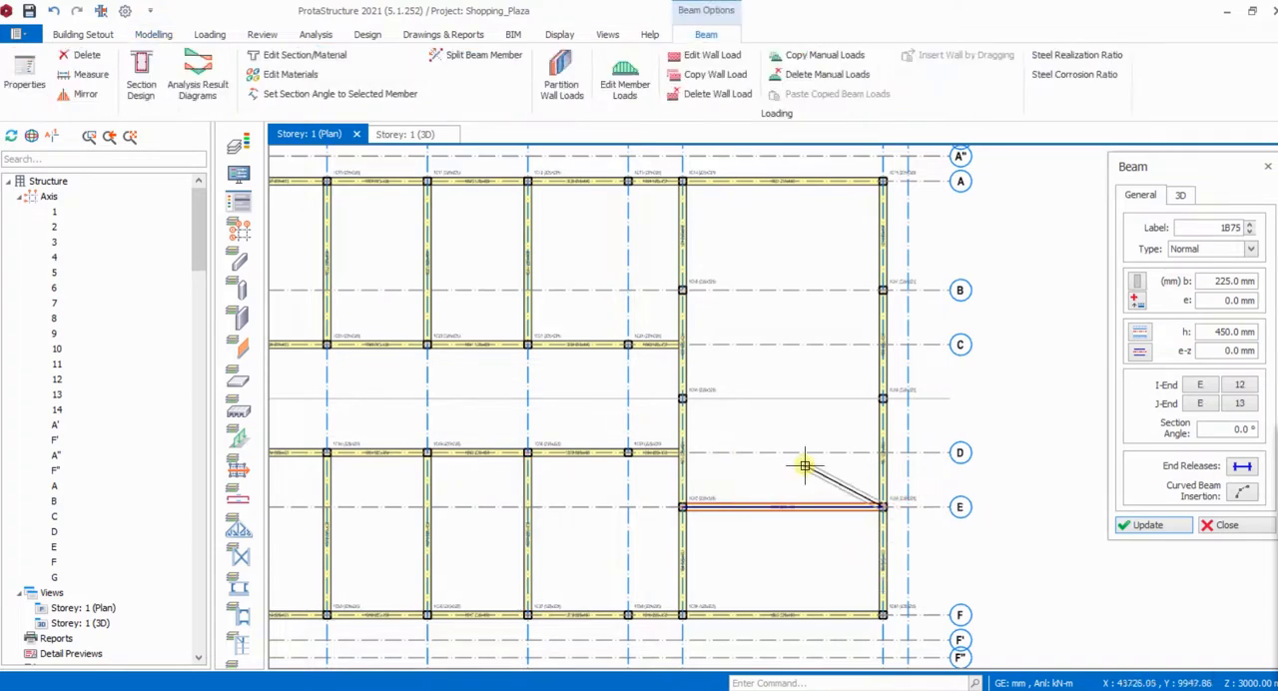
- Insert separate 225 x 450 mm beams along axes G and B, each from axis 12 to axis 13, and end beam insertion
{"action": "scroll", "coordinate": [684, 394], "scroll_direction": "up", "scroll_amount": 2}
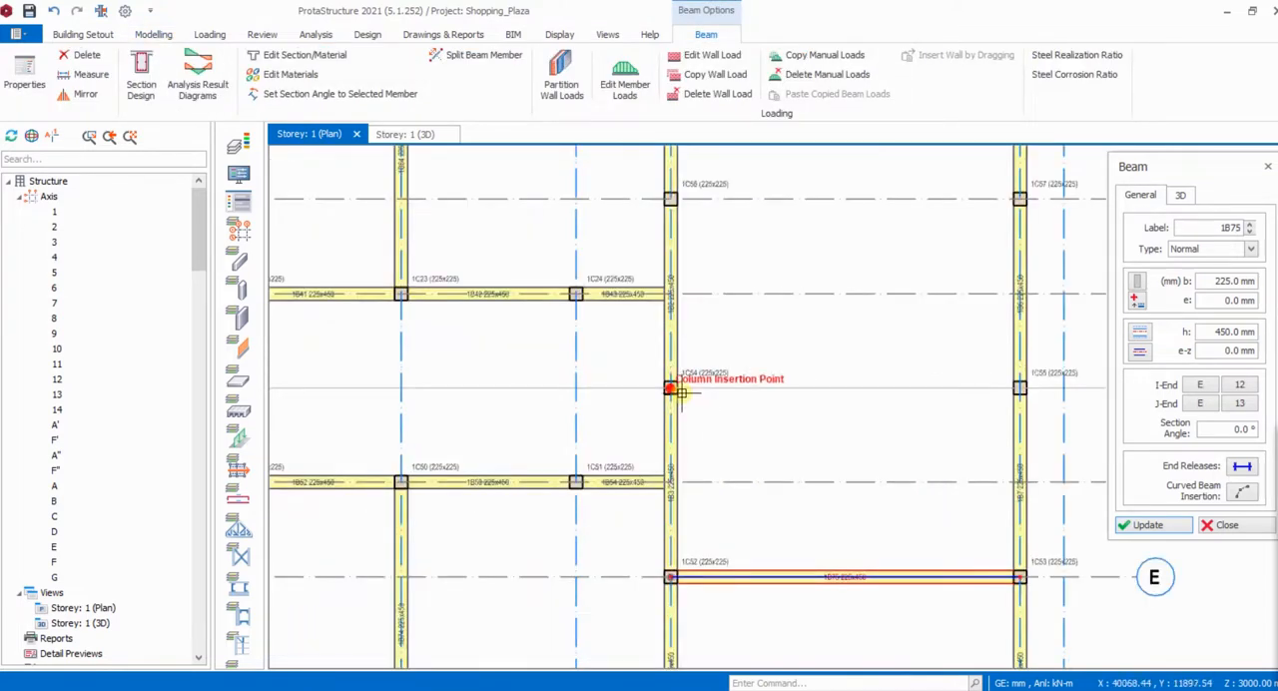
{"action": "left_click", "coordinate": [681, 392]}
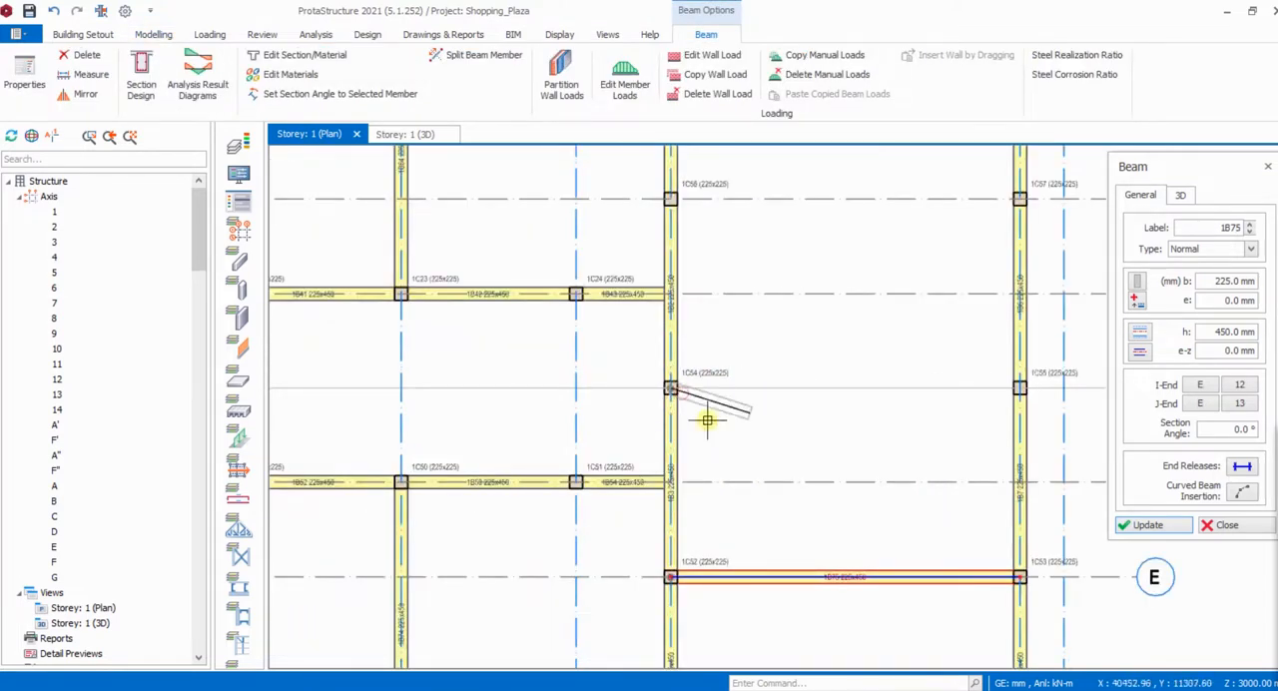
{"action": "left_click", "coordinate": [1019, 387]}
{"action": "scroll", "coordinate": [721, 488], "scroll_direction": "down", "scroll_amount": 2}
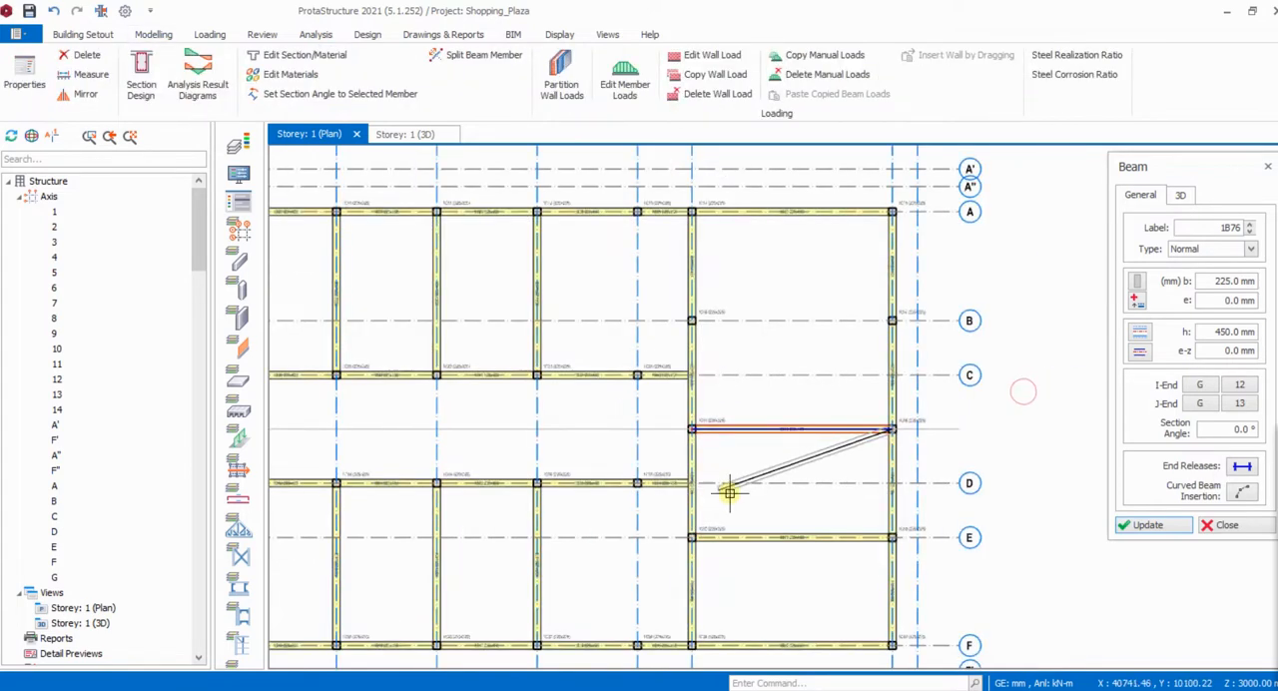
{"action": "left_click", "coordinate": [691, 322]}
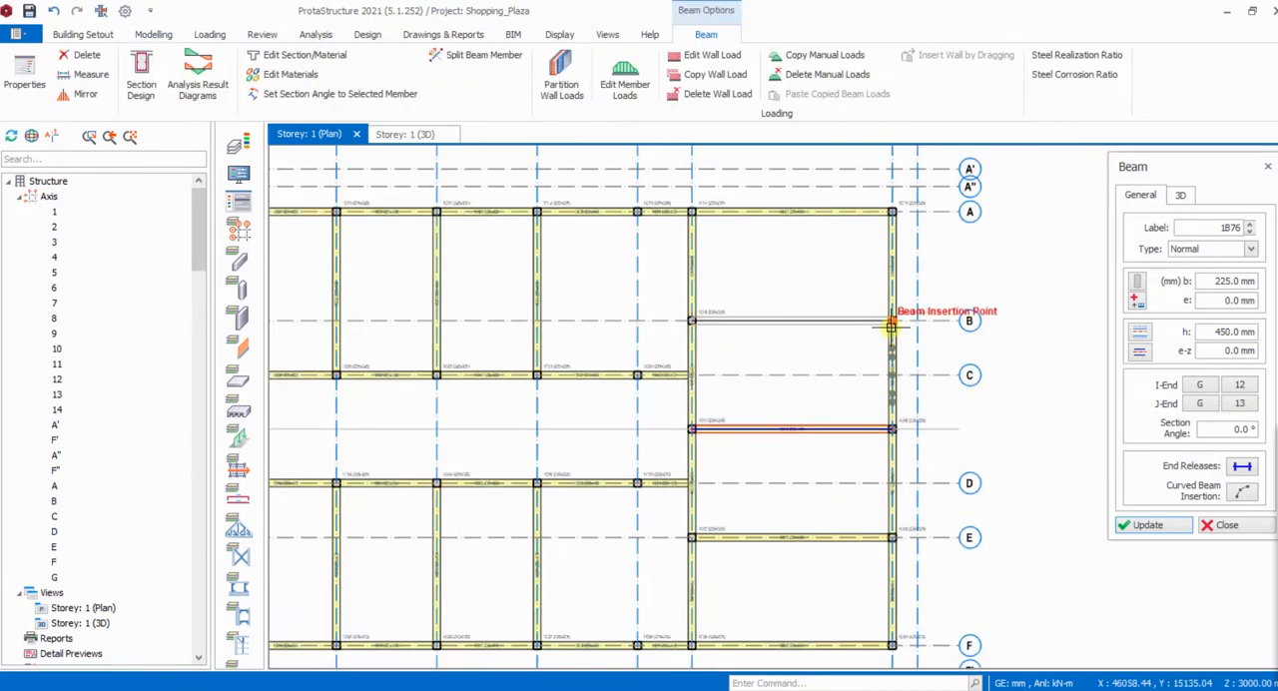
{"action": "left_click", "coordinate": [816, 363]}
{"action": "key", "text": "Escape"}
- Compare the floor plan in shopping mall - Copy.pdf with the modelled beam layout around axes 6 and 7
{"action": "scroll", "coordinate": [682, 397], "scroll_direction": "down", "scroll_amount": 2}
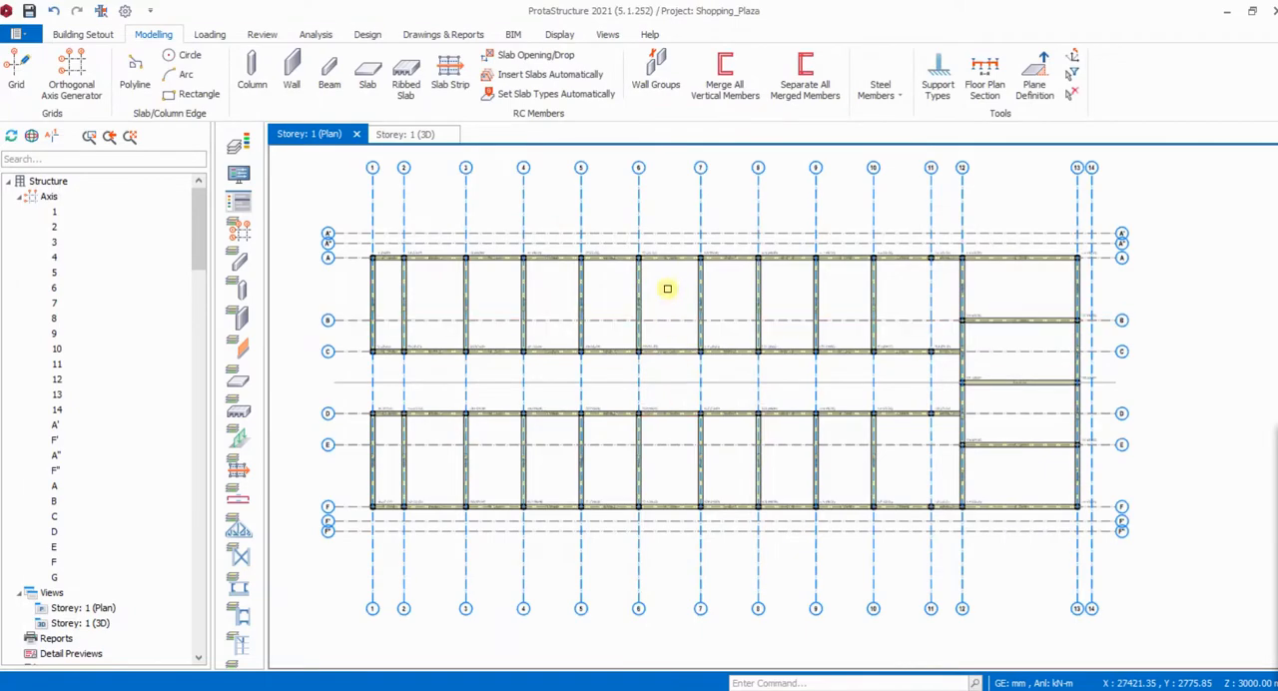
{"action": "scroll", "coordinate": [668, 282], "scroll_direction": "up", "scroll_amount": 3}
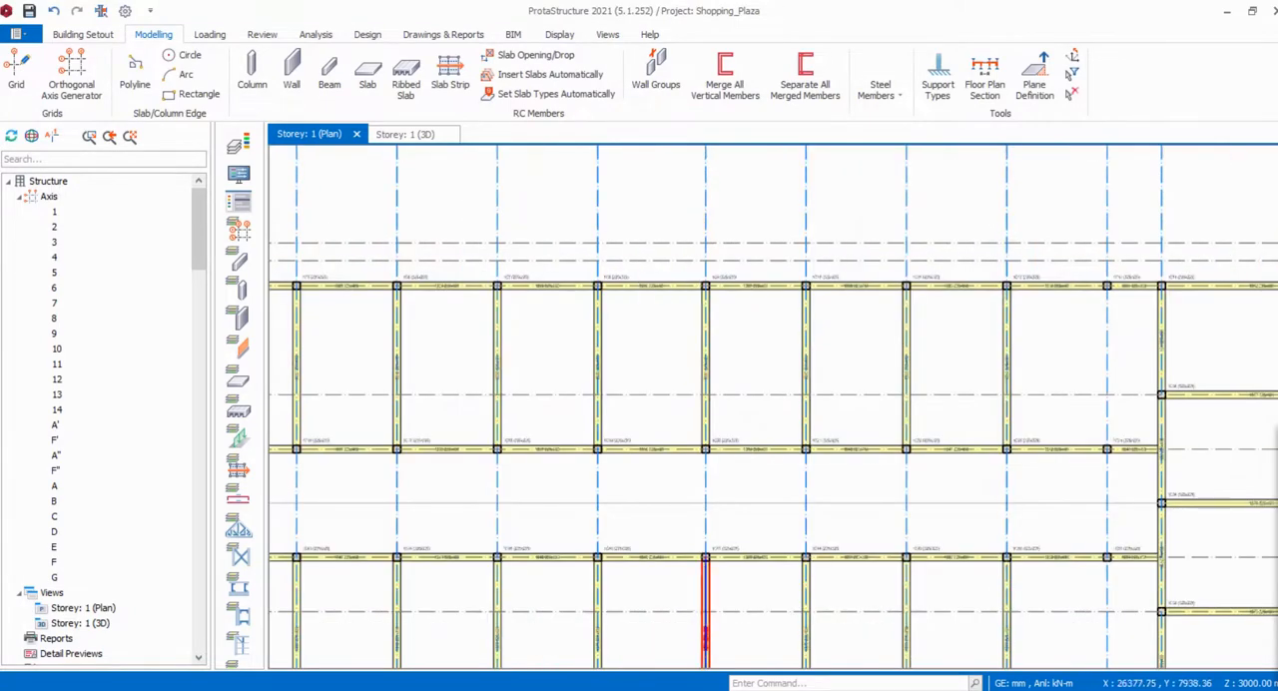
{"action": "mouse_move", "coordinate": [719, 689]}
{"action": "left_click", "coordinate": [782, 649]}
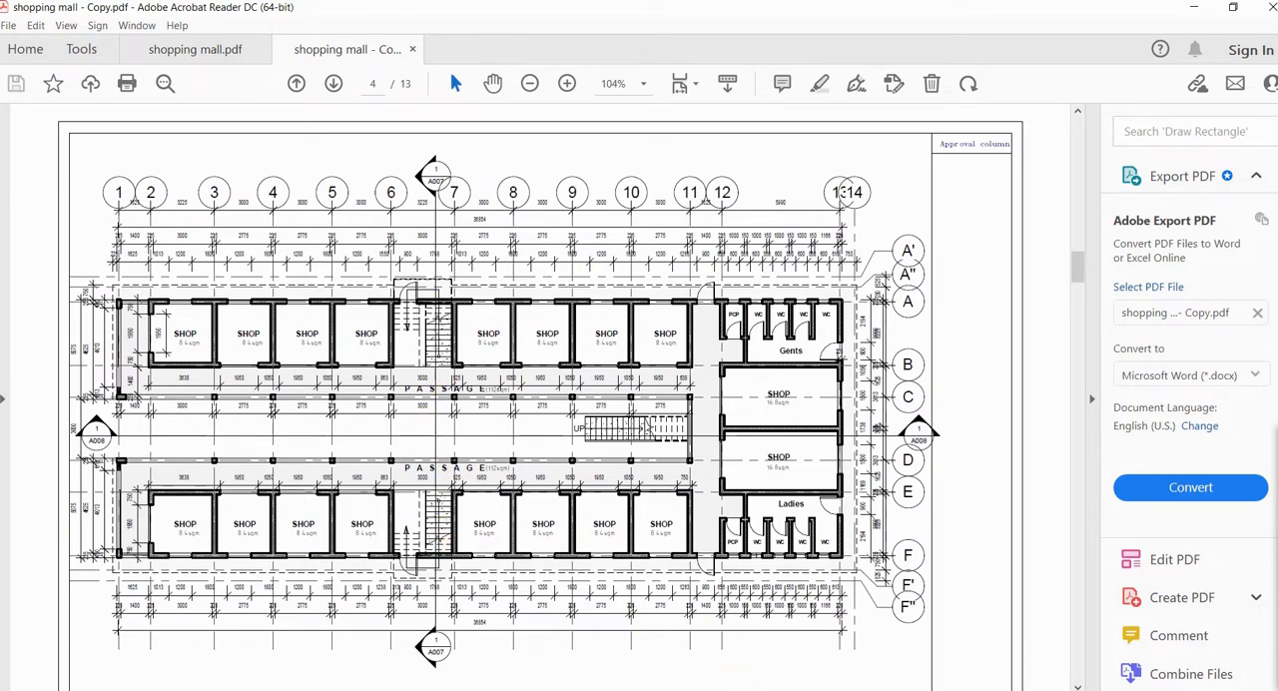
{"action": "mouse_move", "coordinate": [769, 687]}
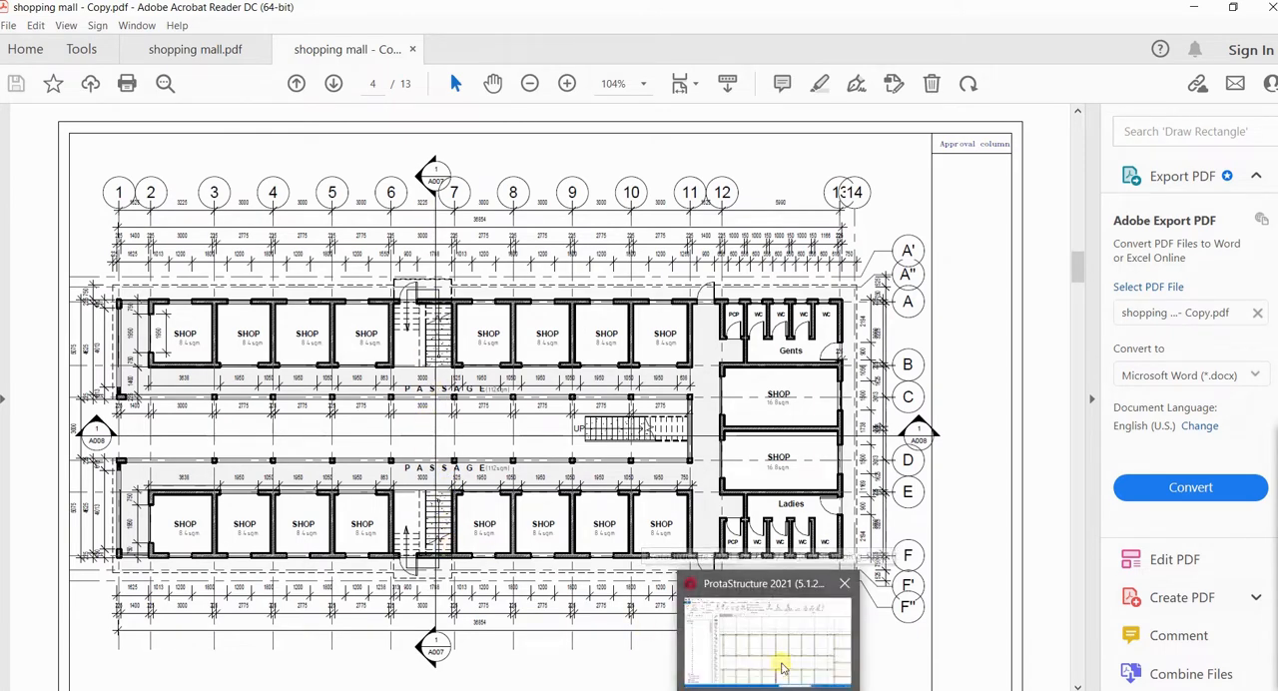
{"action": "left_click", "coordinate": [765, 629]}
{"action": "scroll", "coordinate": [659, 388], "scroll_direction": "up", "scroll_amount": 5}
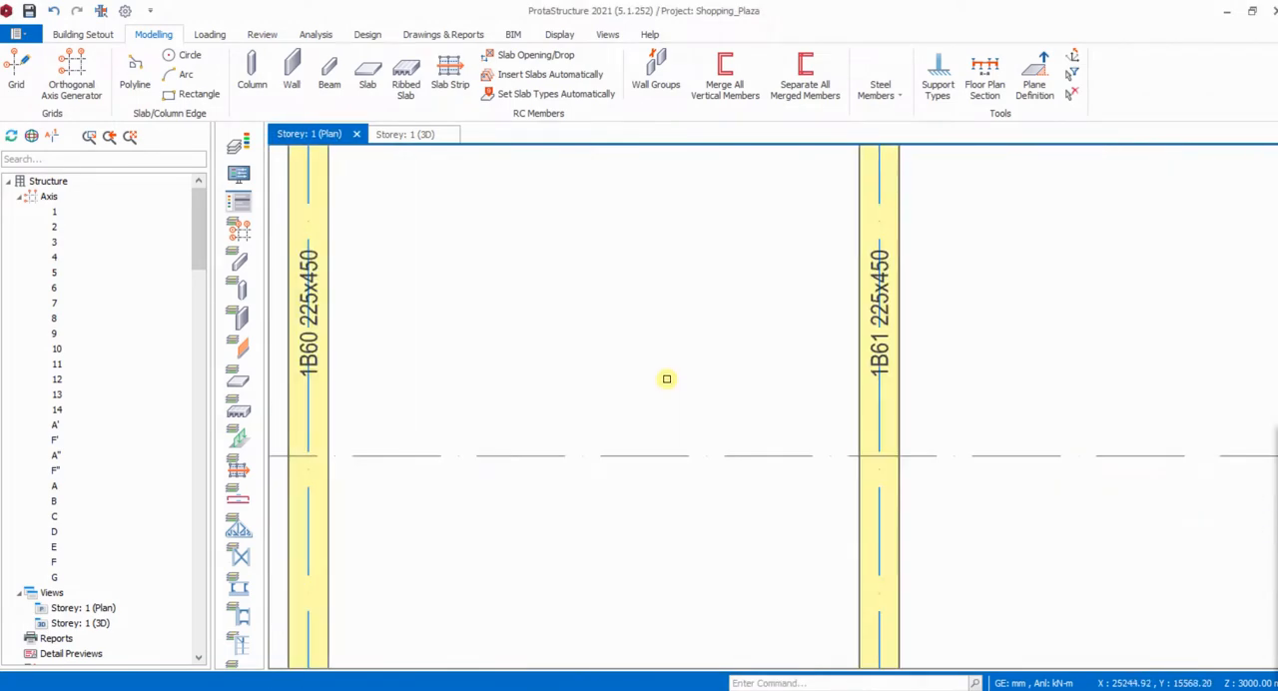
{"action": "scroll", "coordinate": [665, 377], "scroll_direction": "down", "scroll_amount": 4}
{"action": "scroll", "coordinate": [678, 407], "scroll_direction": "down", "scroll_amount": 4}
{"action": "scroll", "coordinate": [614, 259], "scroll_direction": "up", "scroll_amount": 5}
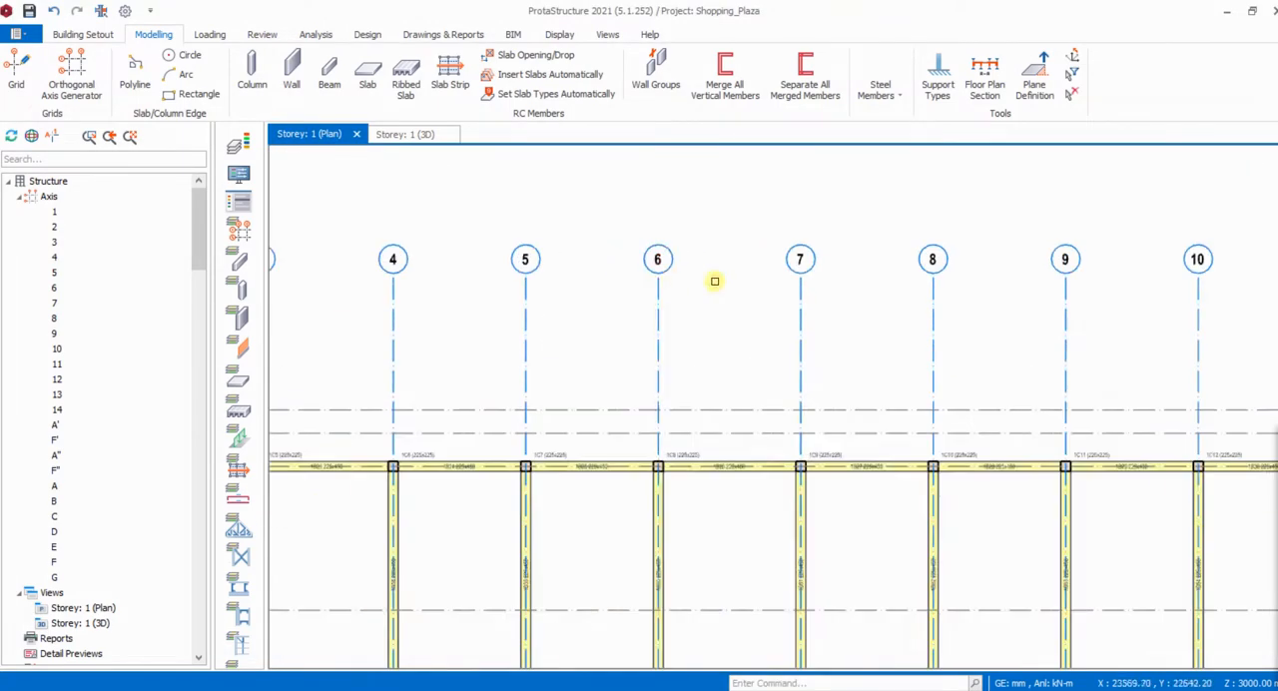
{"action": "scroll", "coordinate": [715, 280], "scroll_direction": "down", "scroll_amount": 3}
{"action": "scroll", "coordinate": [736, 485], "scroll_direction": "up", "scroll_amount": 2}
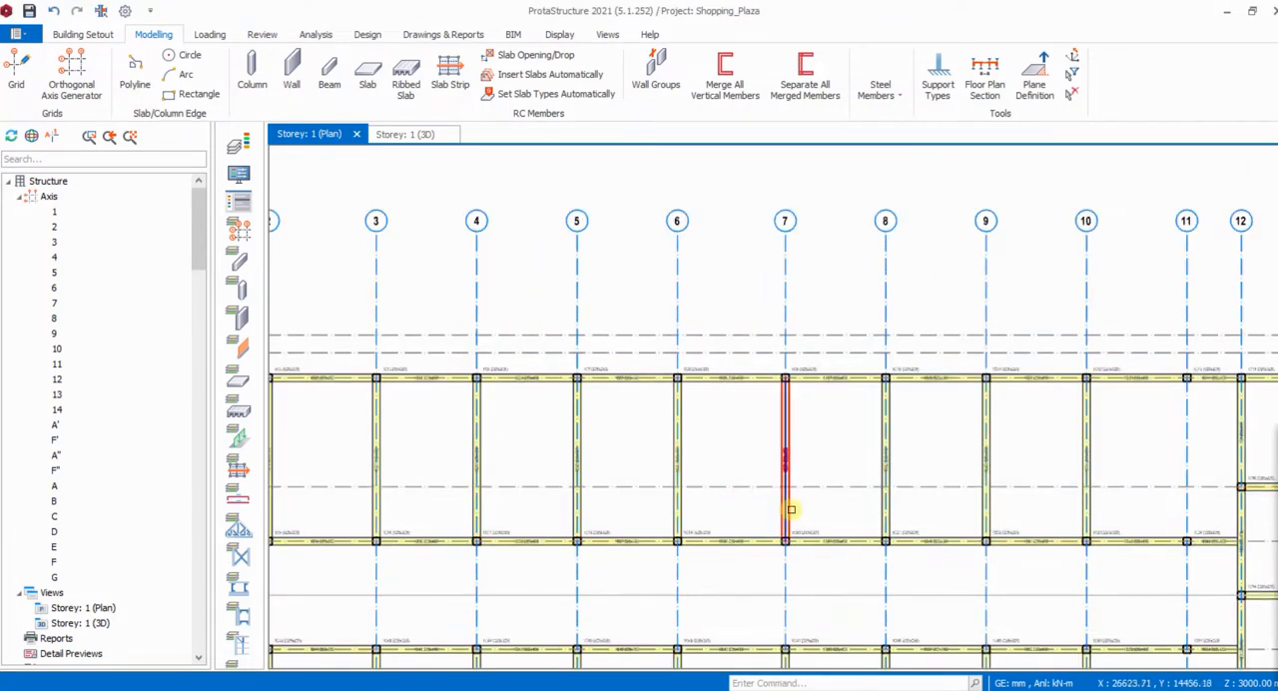
- Reuse the settings of the upper axis 7 beam to insert a 225 x 450 mm beam along axis B from axis 6 to axis 7
{"action": "left_click", "coordinate": [788, 510]}
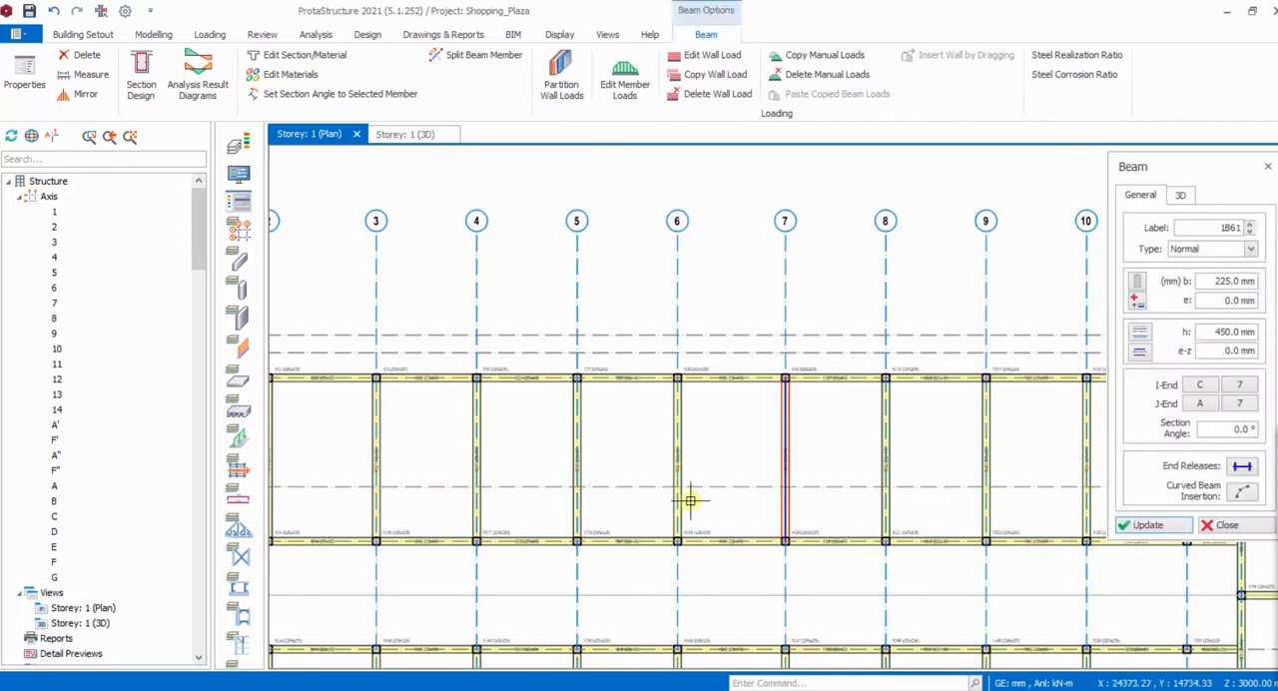
{"action": "scroll", "coordinate": [690, 501], "scroll_direction": "up", "scroll_amount": 1}
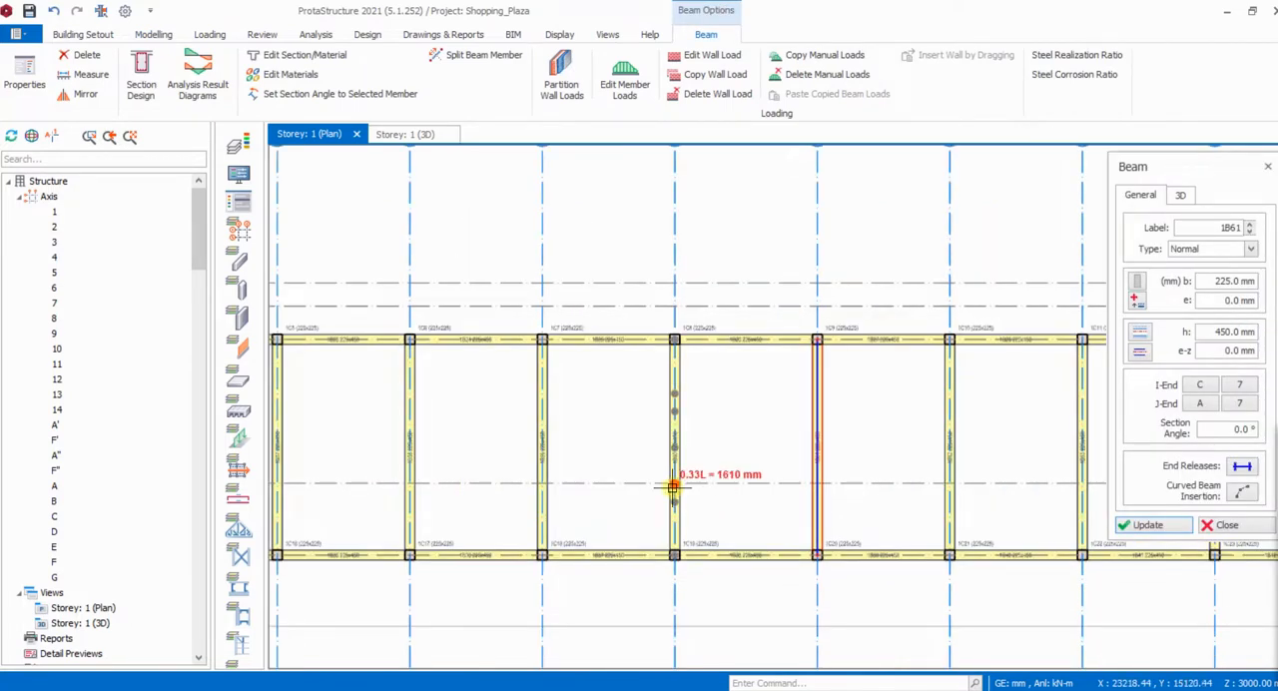
{"action": "left_click", "coordinate": [673, 487]}
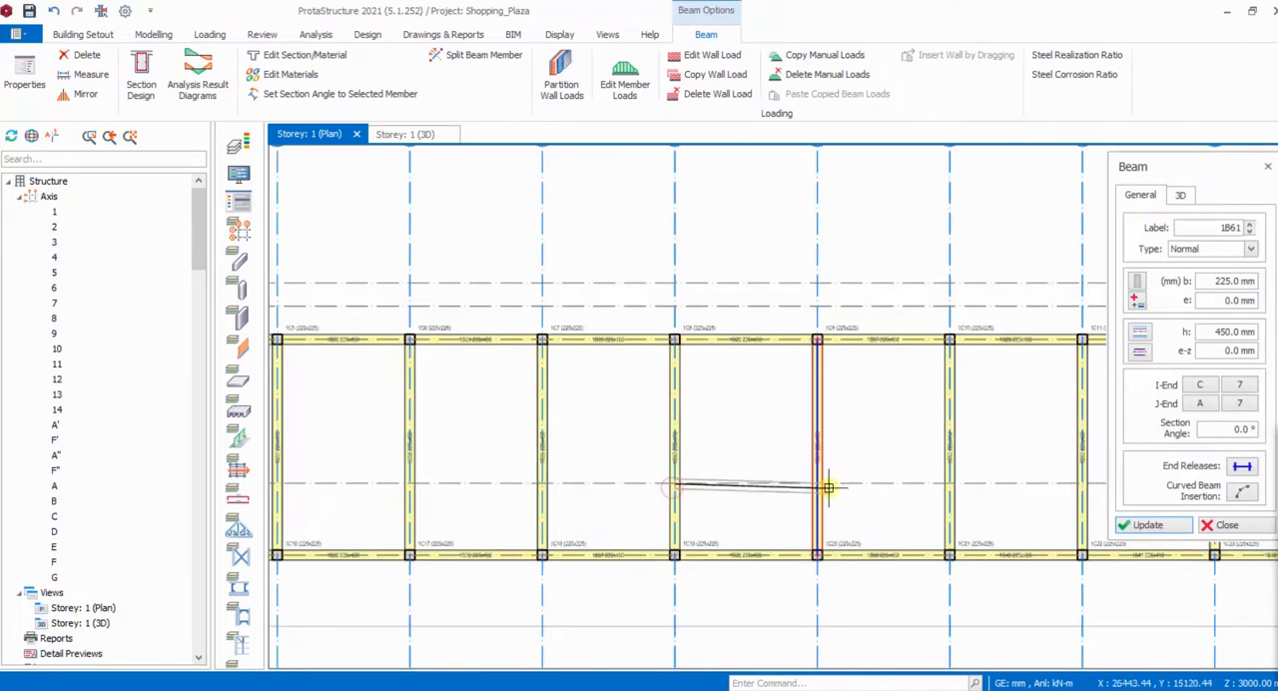
{"action": "scroll", "coordinate": [819, 485], "scroll_direction": "up", "scroll_amount": 4}
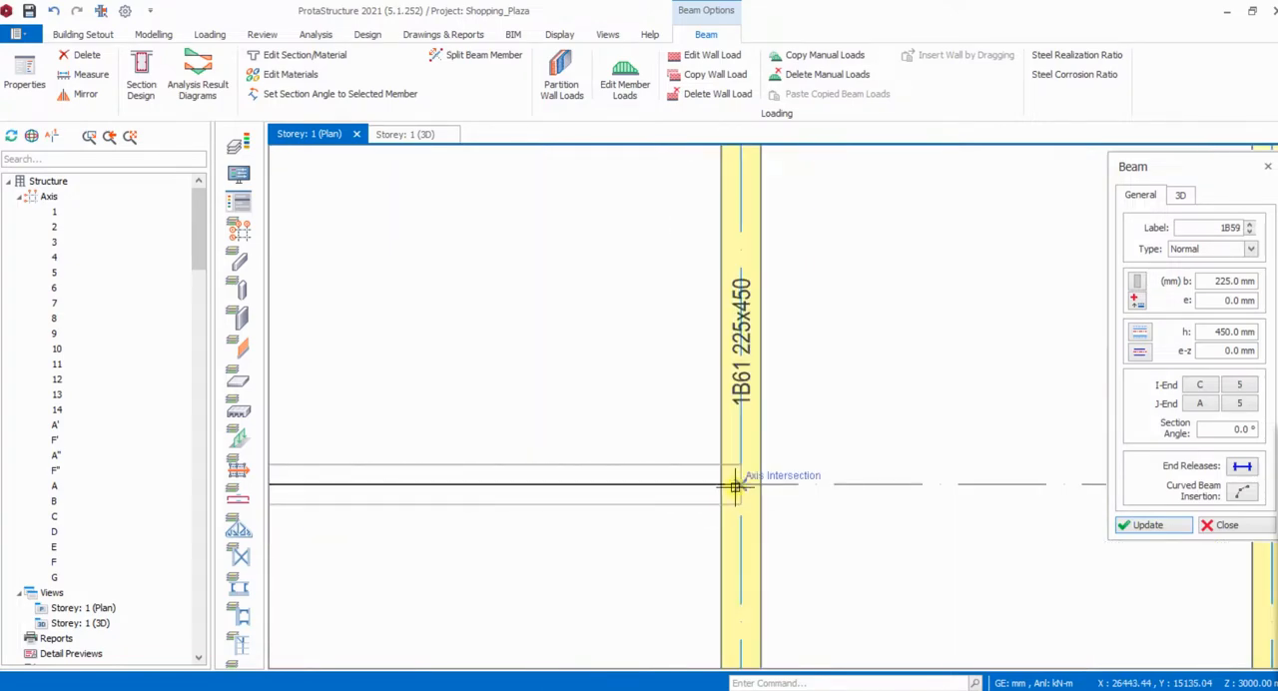
{"action": "left_click", "coordinate": [734, 486]}
{"action": "scroll", "coordinate": [806, 420], "scroll_direction": "down", "scroll_amount": 3}
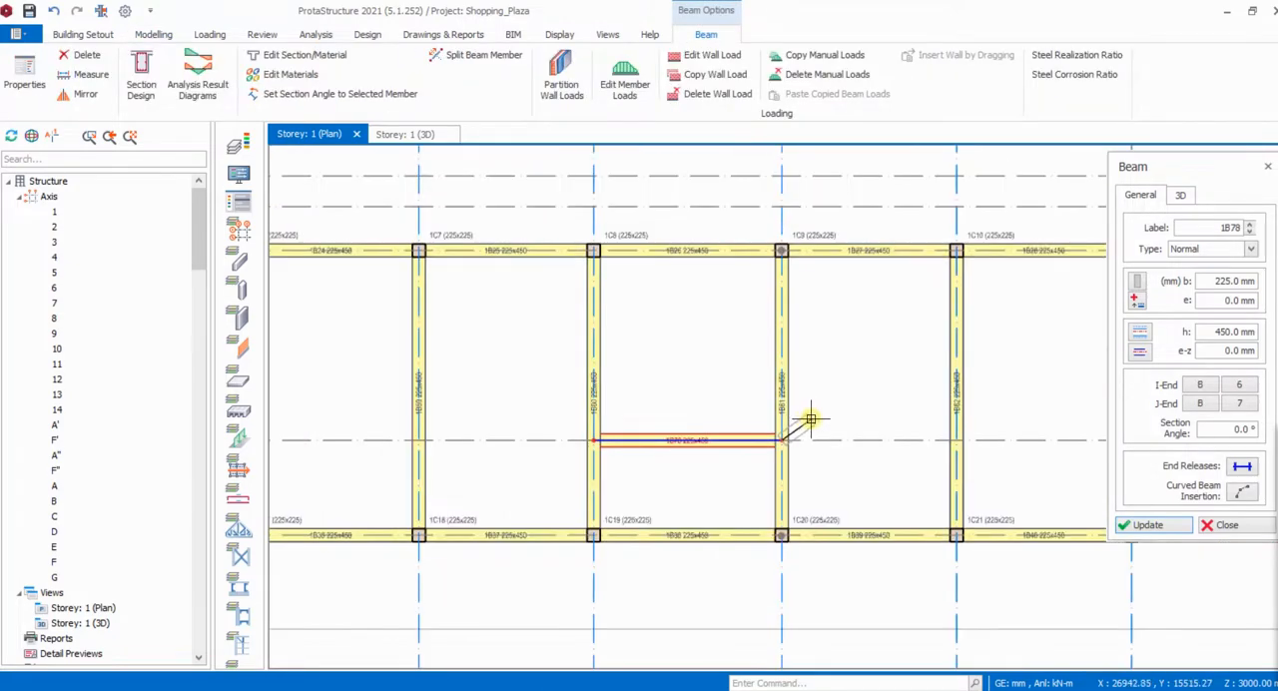
- Insert a 225 x 450 mm beam along axis E from axis 6 to axis 7
{"action": "scroll", "coordinate": [770, 434], "scroll_direction": "down", "scroll_amount": 4}
{"action": "scroll", "coordinate": [678, 494], "scroll_direction": "up", "scroll_amount": 5}
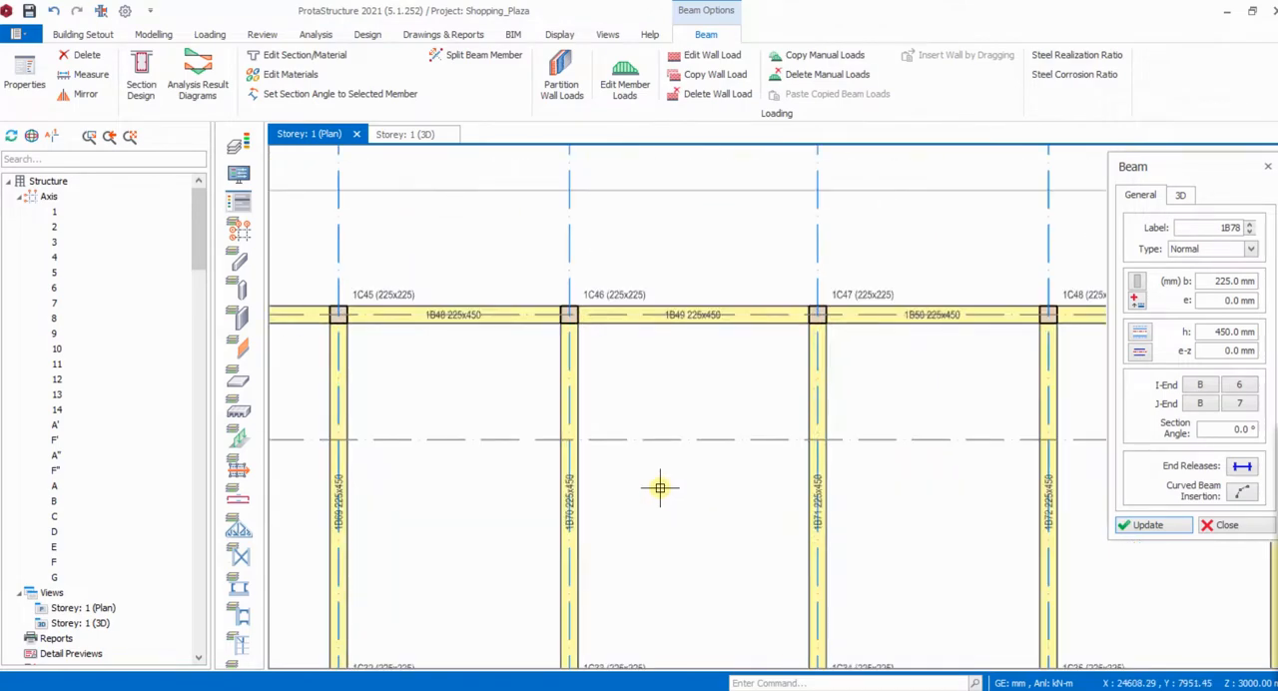
{"action": "left_click", "coordinate": [571, 444]}
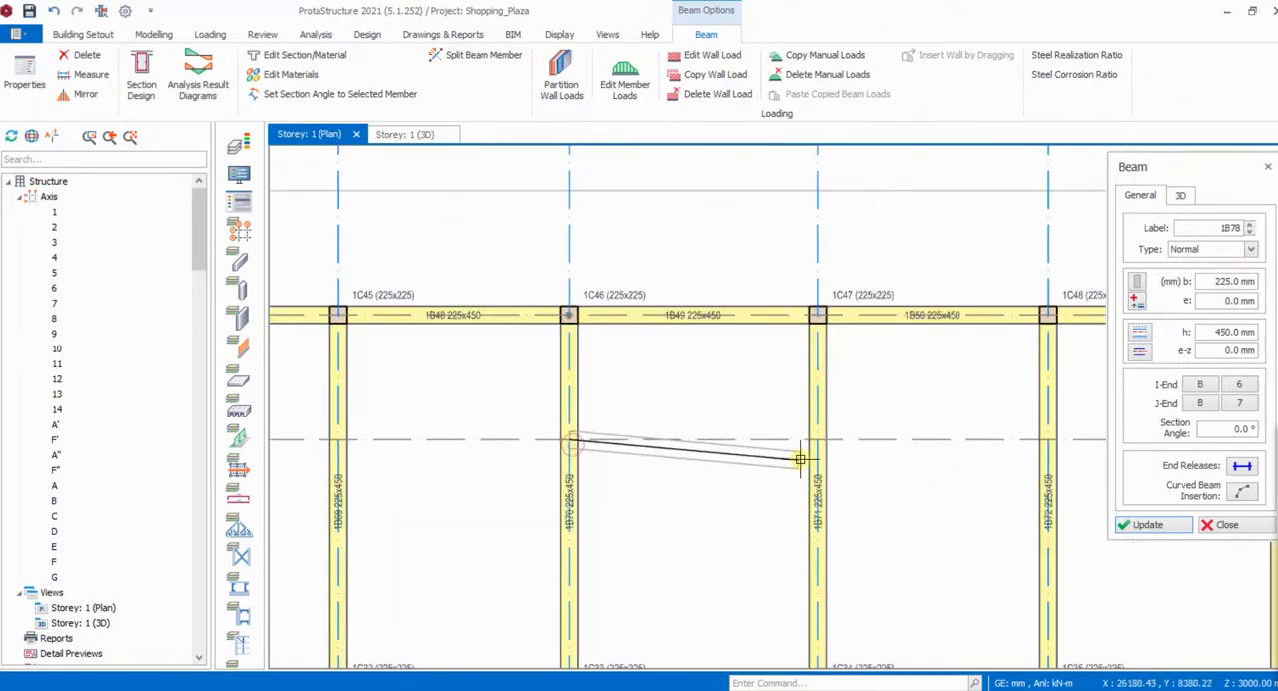
{"action": "scroll", "coordinate": [814, 444], "scroll_direction": "up", "scroll_amount": 3}
{"action": "left_click", "coordinate": [816, 426]}
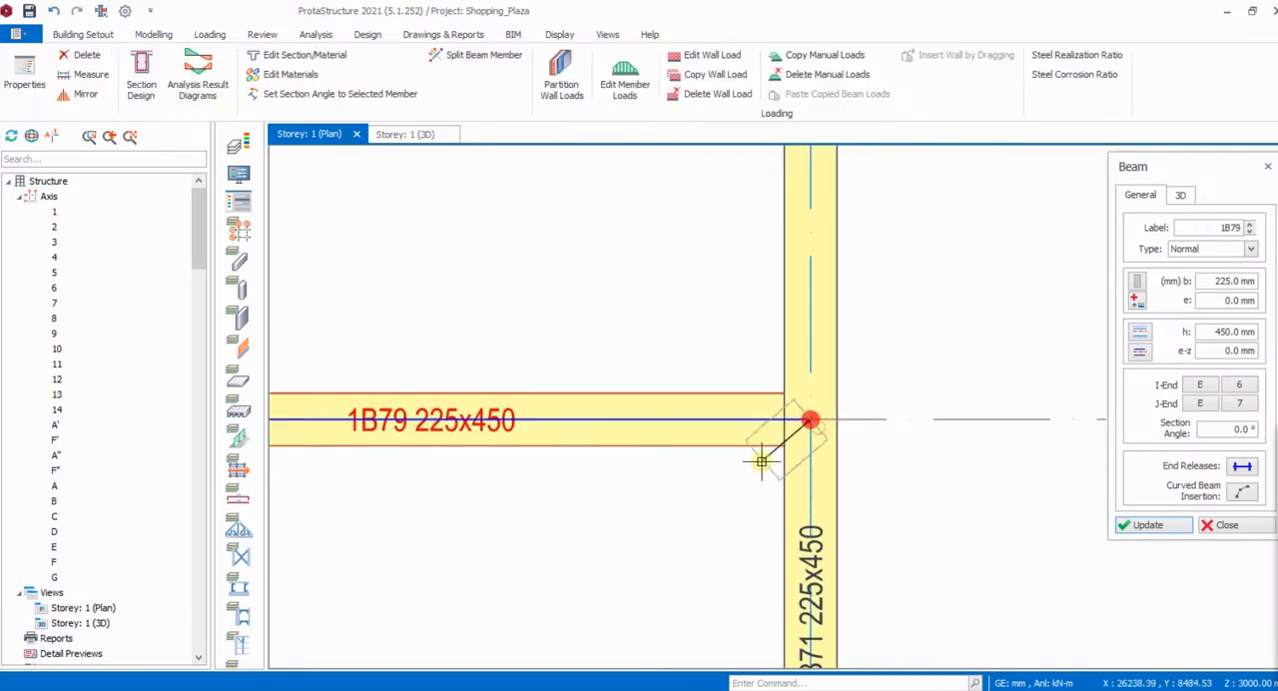
{"action": "scroll", "coordinate": [870, 434], "scroll_direction": "down", "scroll_amount": 2}
{"action": "scroll", "coordinate": [887, 428], "scroll_direction": "down", "scroll_amount": 4}
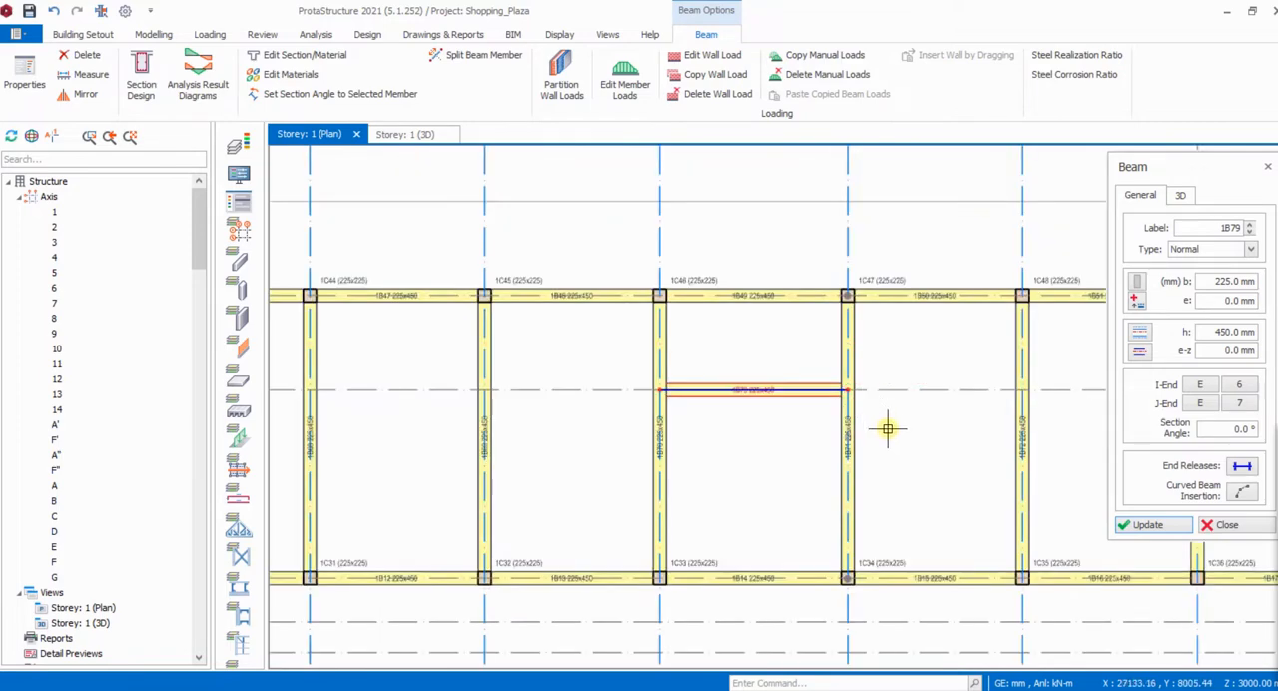
{"action": "scroll", "coordinate": [826, 522], "scroll_direction": "up", "scroll_amount": 2}
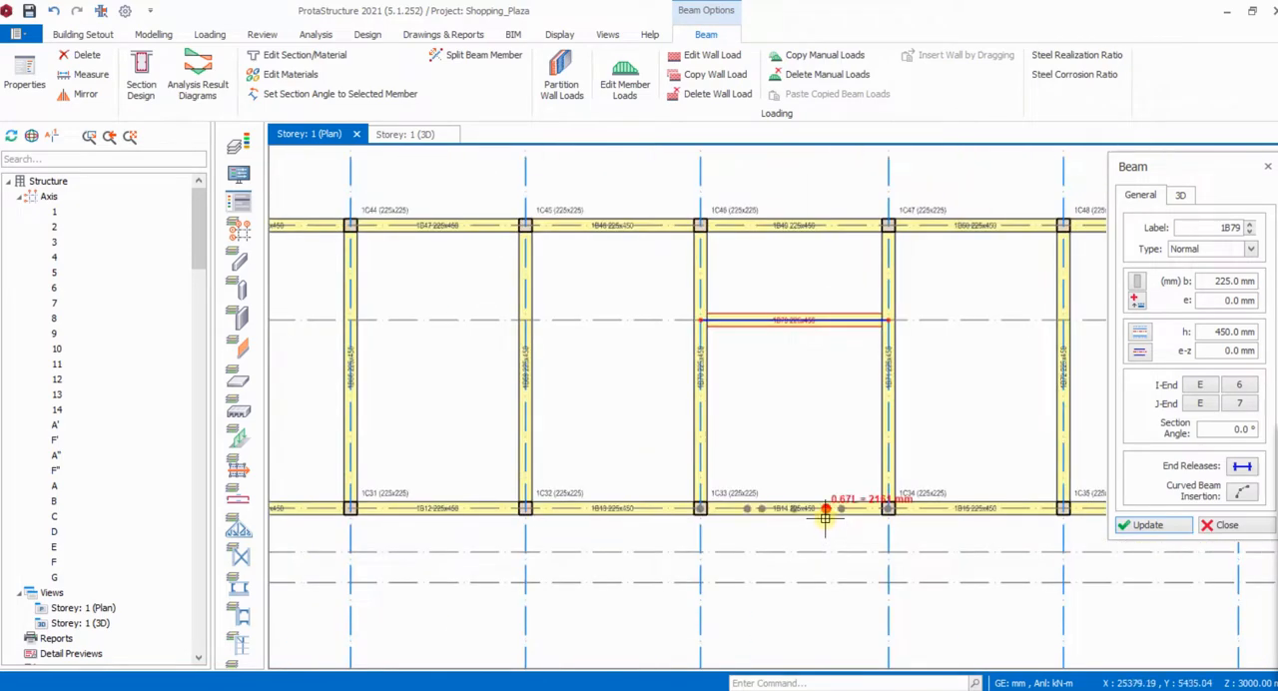
{"action": "scroll", "coordinate": [764, 522], "scroll_direction": "down", "scroll_amount": 2}
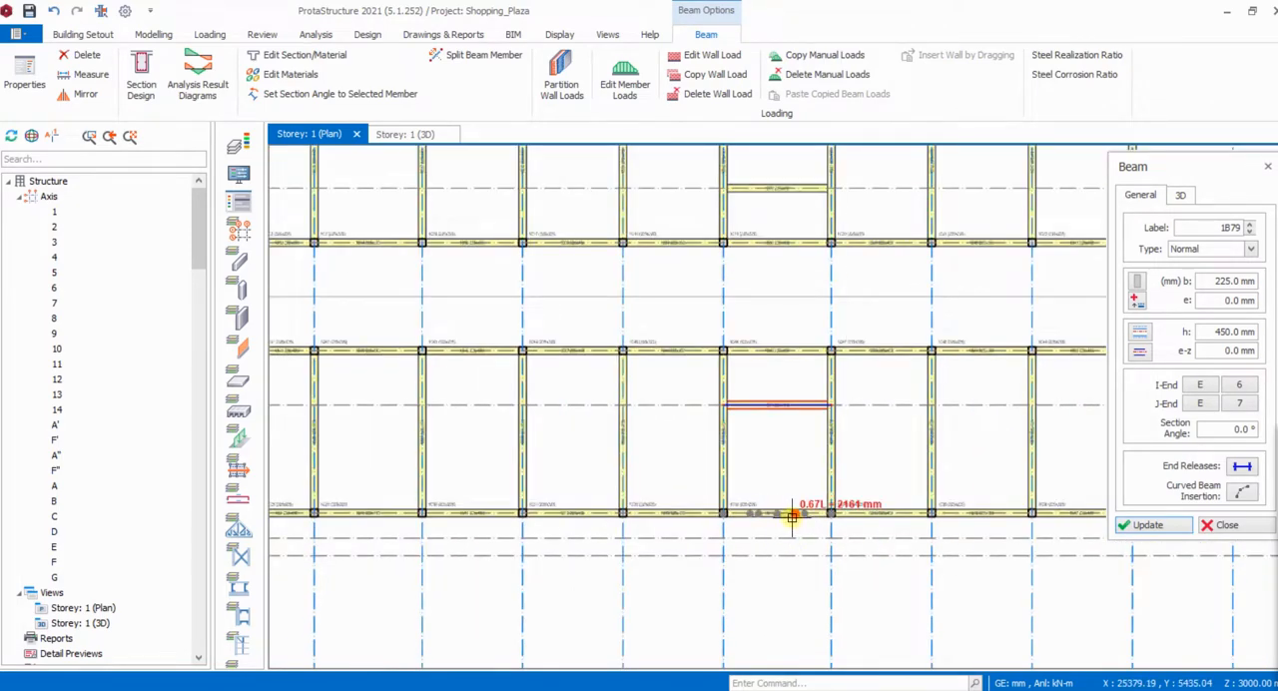
- End beam insertion and review the Storey 1 beam layout across all axes
{"action": "scroll", "coordinate": [788, 488], "scroll_direction": "down", "scroll_amount": 2}
{"action": "scroll", "coordinate": [785, 273], "scroll_direction": "up", "scroll_amount": 4}
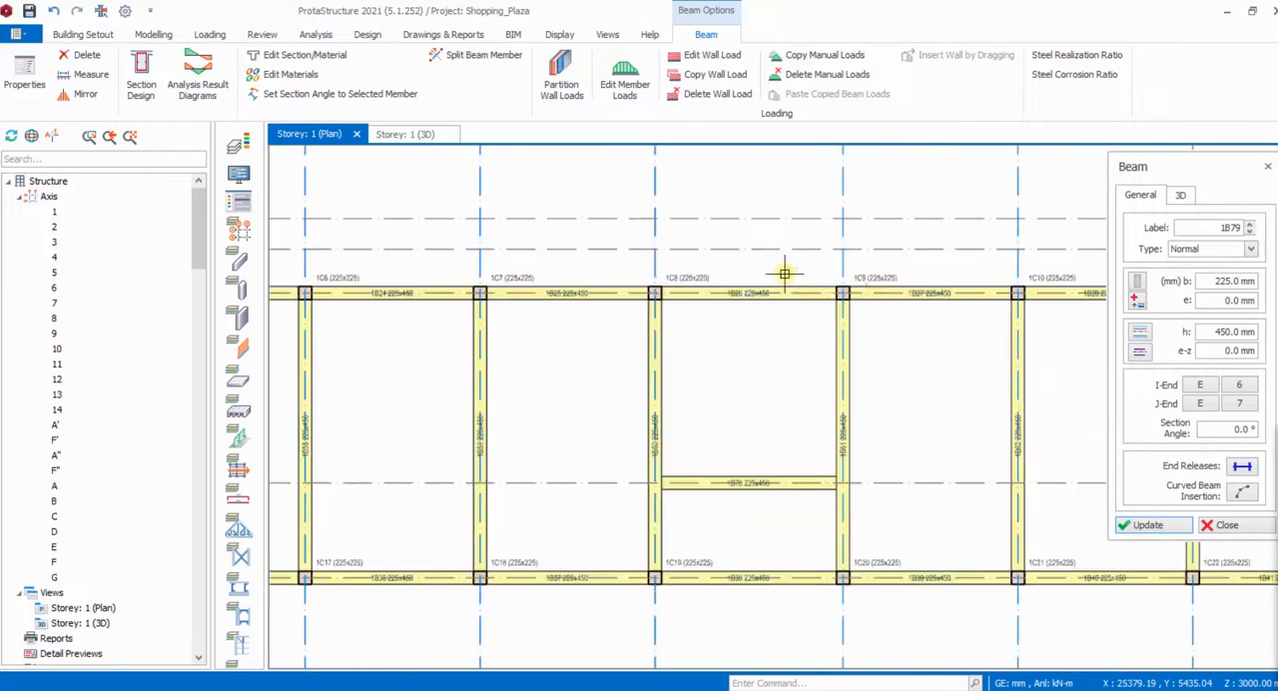
{"action": "scroll", "coordinate": [763, 304], "scroll_direction": "down", "scroll_amount": 2}
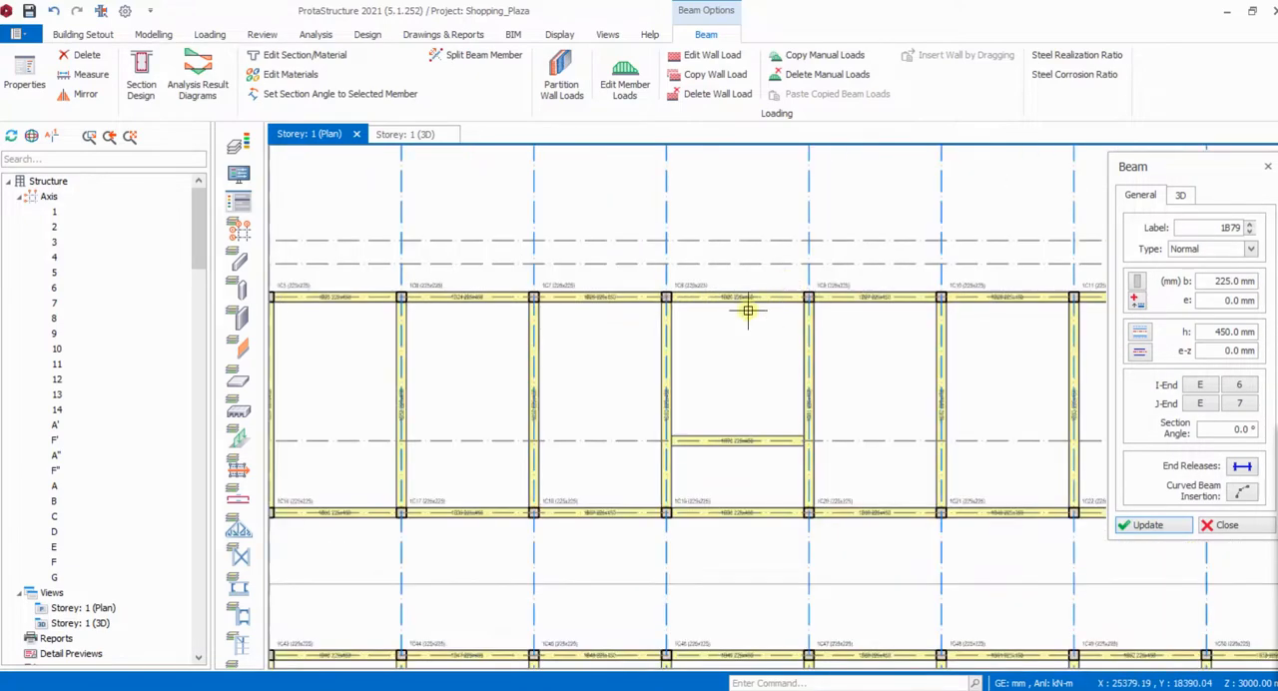
{"action": "scroll", "coordinate": [768, 318], "scroll_direction": "down", "scroll_amount": 1}
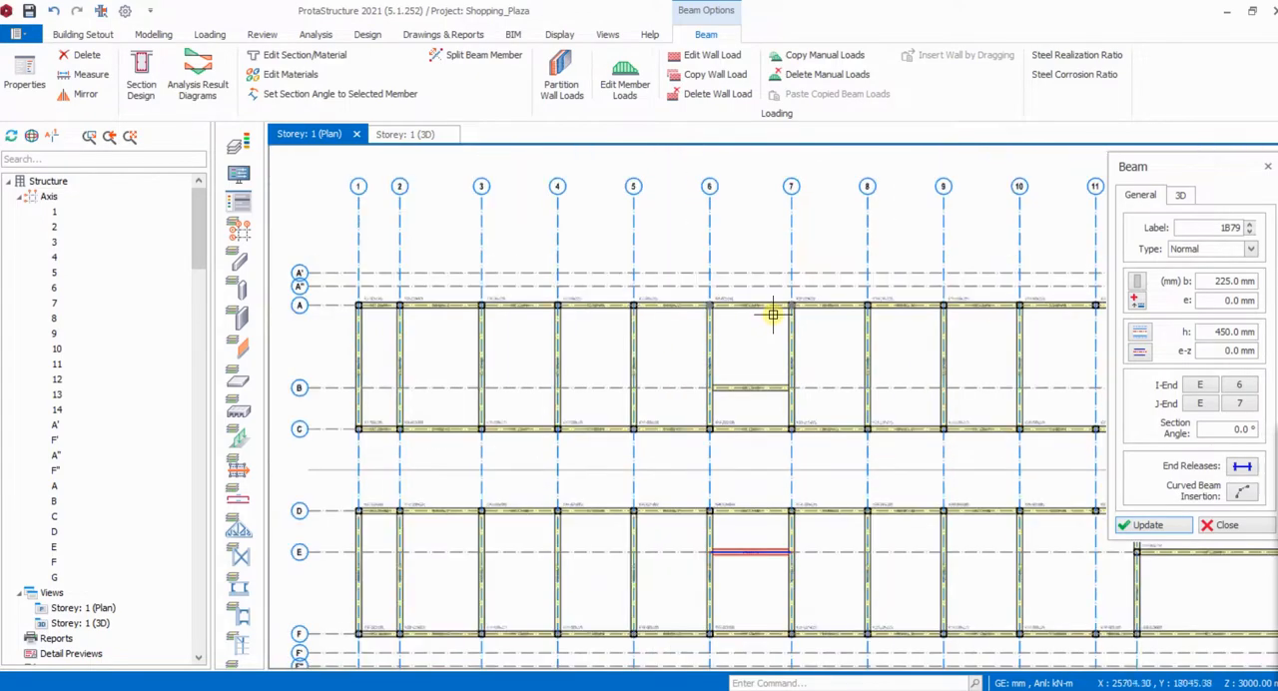
{"action": "key", "text": "Escape"}
{"action": "scroll", "coordinate": [738, 343], "scroll_direction": "down", "scroll_amount": 2}
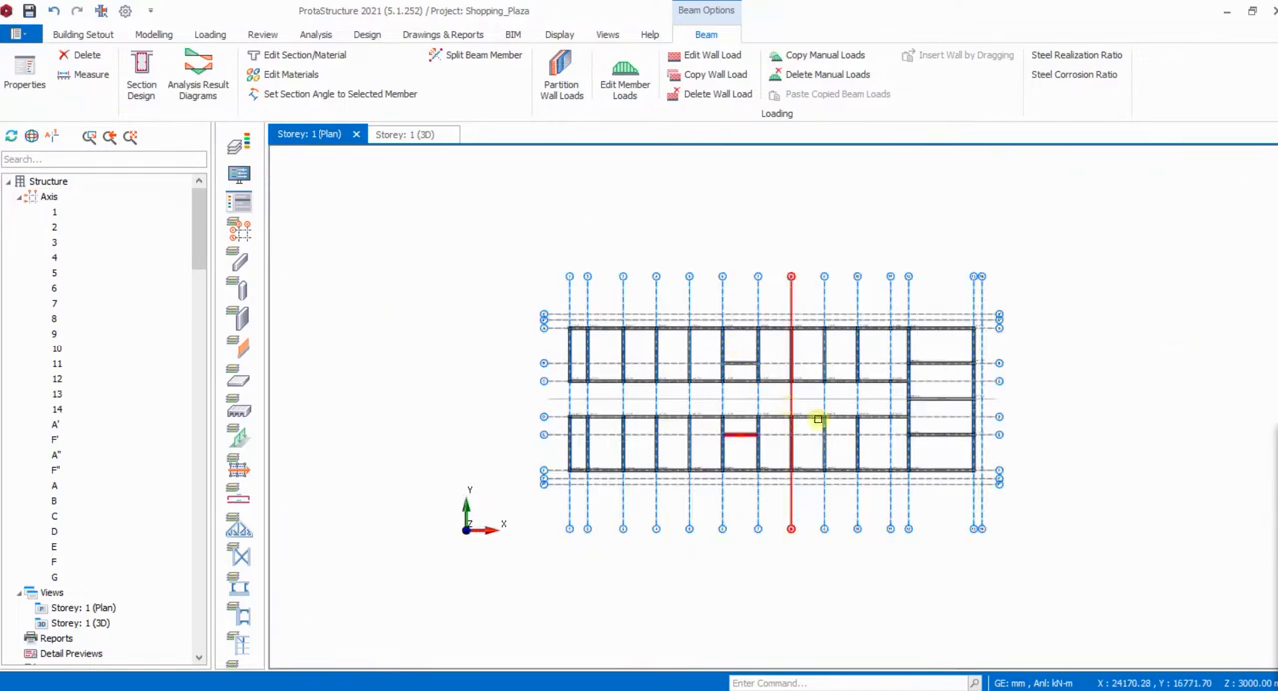
{"action": "scroll", "coordinate": [933, 408], "scroll_direction": "up", "scroll_amount": 2}
{"action": "scroll", "coordinate": [932, 408], "scroll_direction": "up", "scroll_amount": 1}
{"action": "scroll", "coordinate": [967, 399], "scroll_direction": "down", "scroll_amount": 1}
{"action": "scroll", "coordinate": [658, 382], "scroll_direction": "down", "scroll_amount": 1}
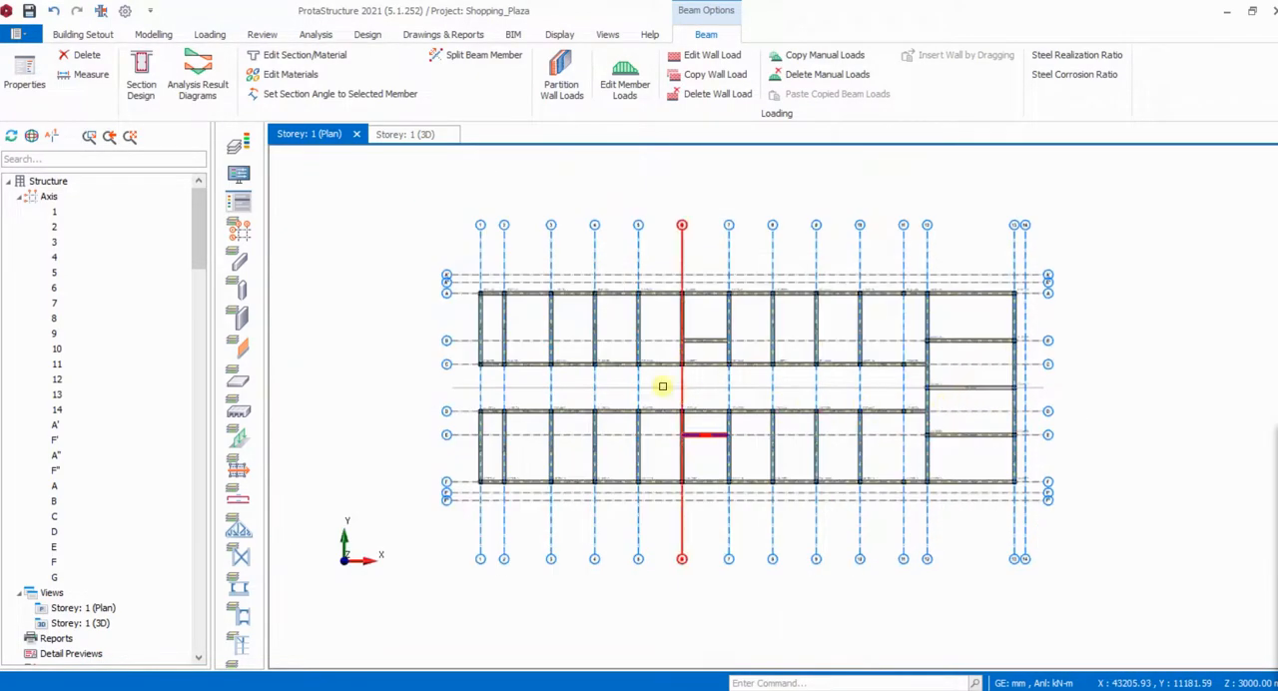
{"action": "scroll", "coordinate": [668, 367], "scroll_direction": "up", "scroll_amount": 2}
{"action": "scroll", "coordinate": [693, 368], "scroll_direction": "down", "scroll_amount": 2}
{"action": "scroll", "coordinate": [516, 386], "scroll_direction": "up", "scroll_amount": 2}
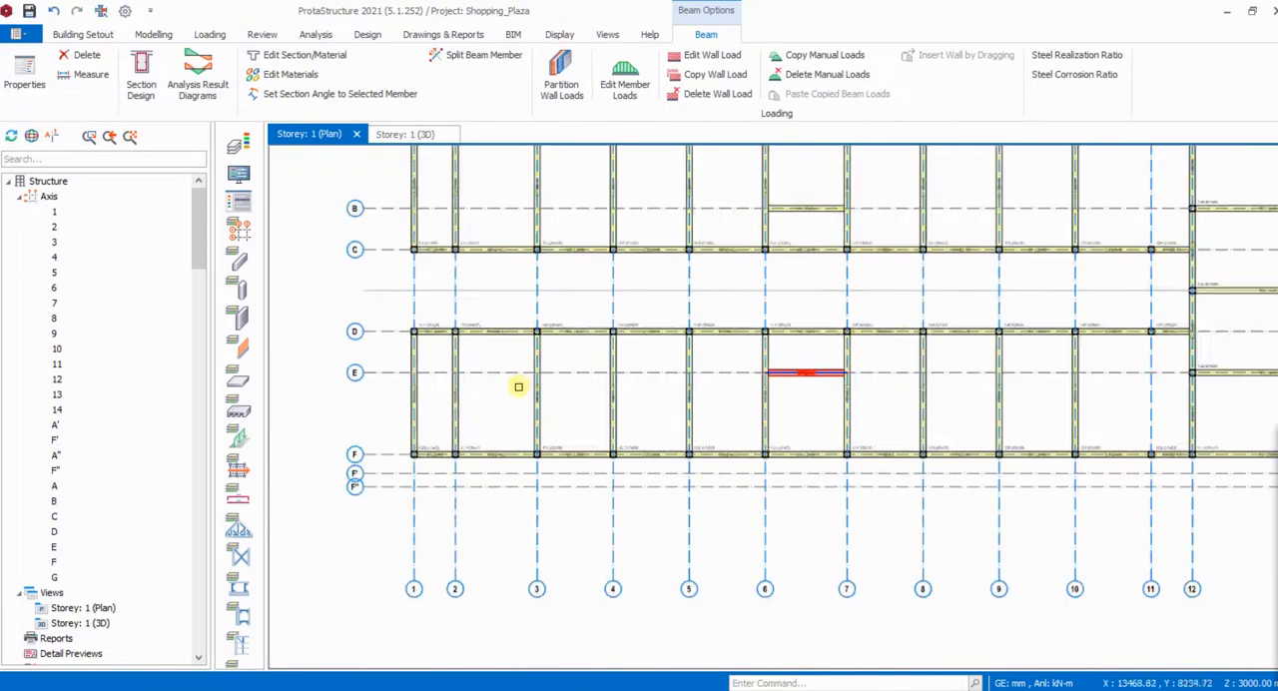
{"action": "scroll", "coordinate": [508, 370], "scroll_direction": "down", "scroll_amount": 2}
{"action": "scroll", "coordinate": [430, 239], "scroll_direction": "up", "scroll_amount": 1}
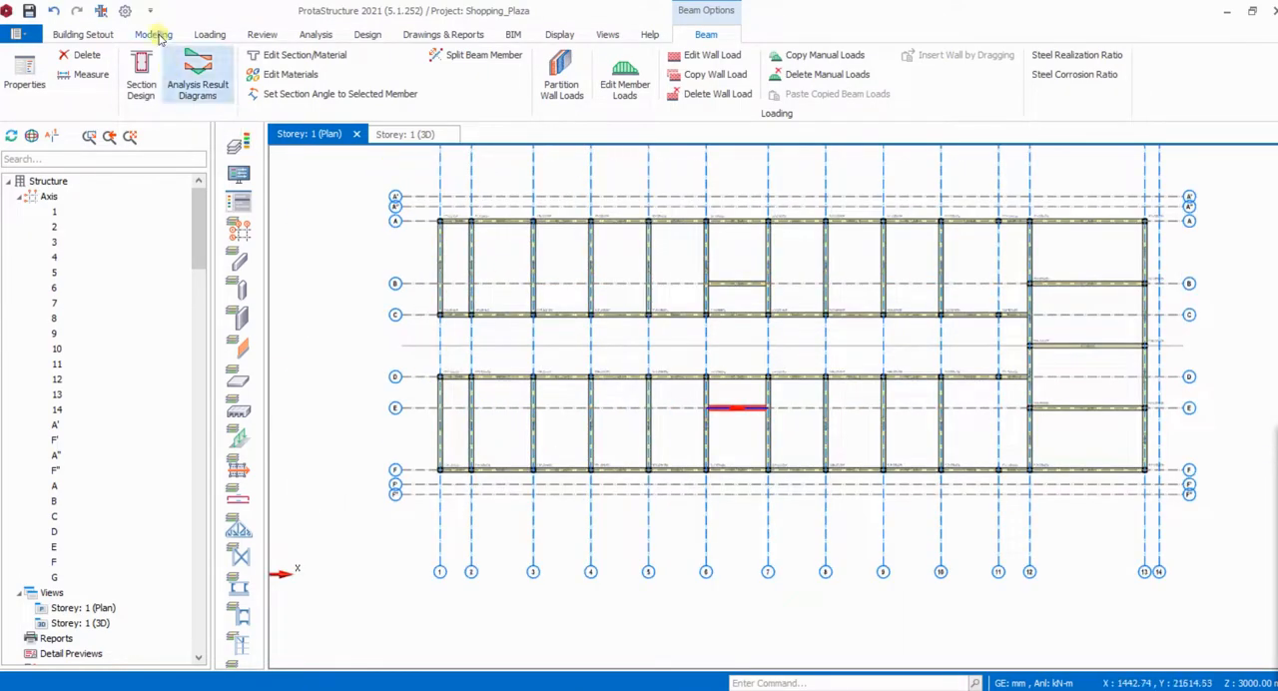
- Start inserting slabs by beam region with the slab thickness set to 150 mm
{"action": "left_click", "coordinate": [154, 34]}
{"action": "left_click", "coordinate": [367, 75]}
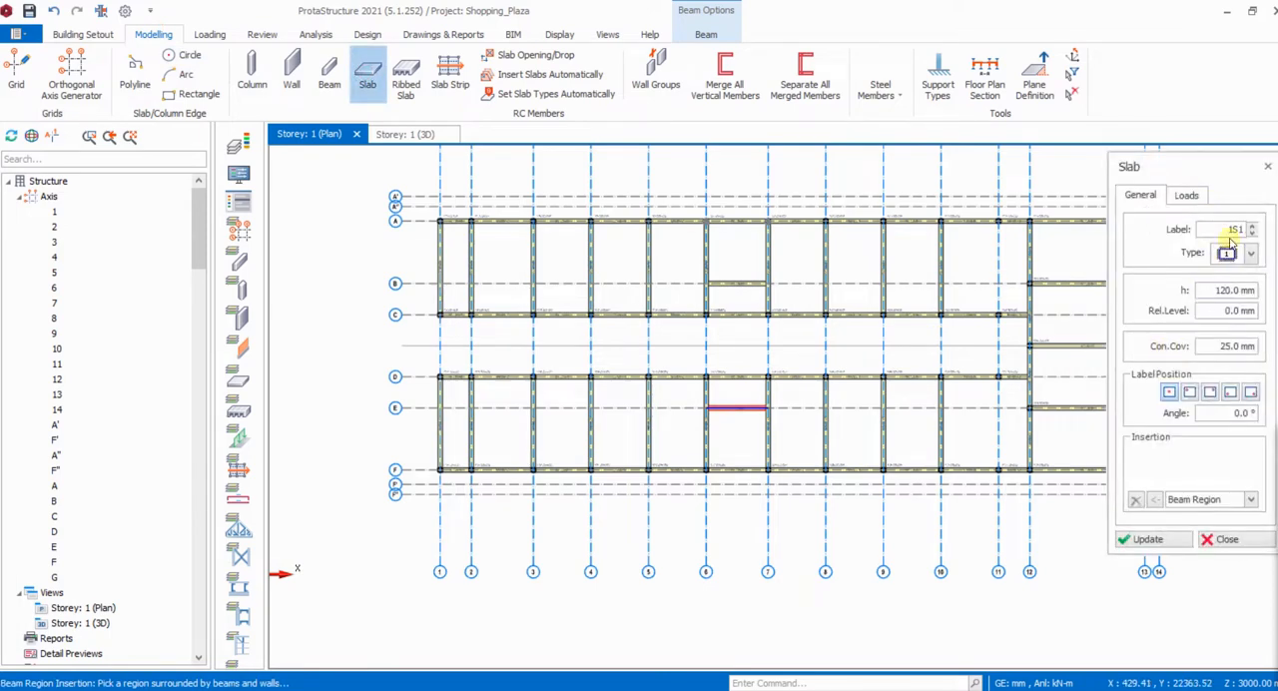
{"action": "left_click_drag", "start_coordinate": [1212, 293], "coordinate": [1246, 292]}
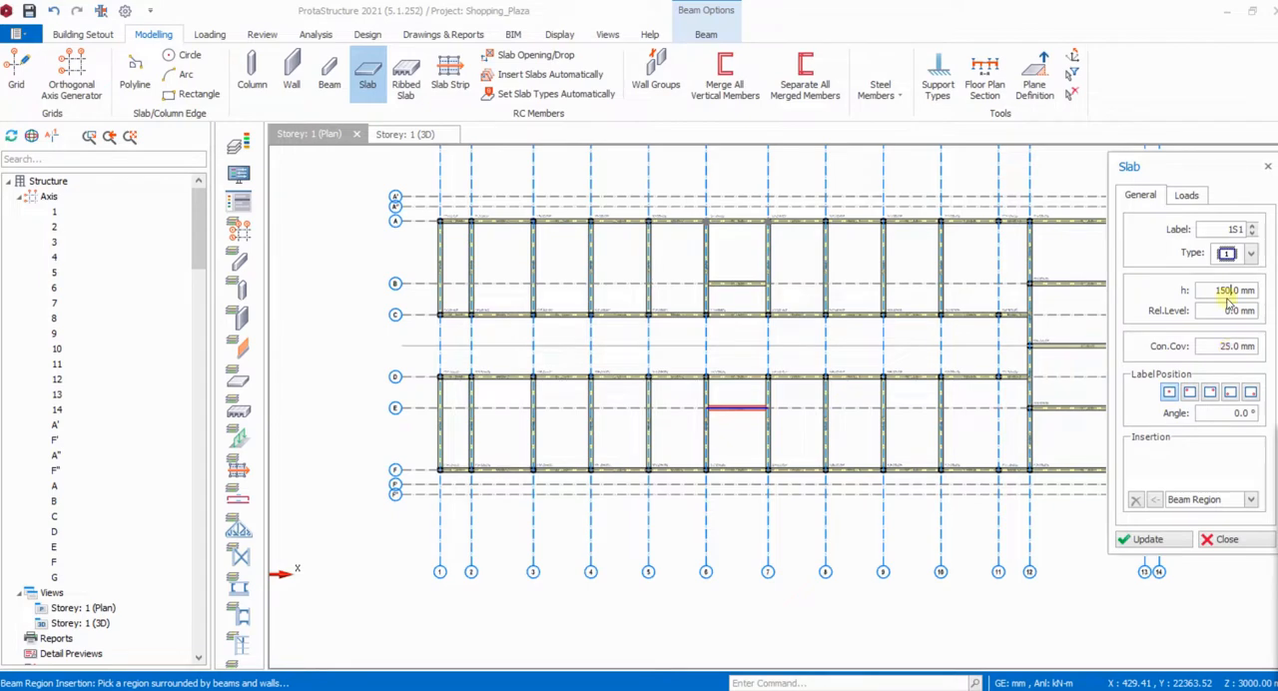
- Set the slab loads to the Additional Load dead load of 0.935 kN/m2 and the Shopping Areas imposed load of 4.0 kN/m2
{"action": "left_click", "coordinate": [1188, 198]}
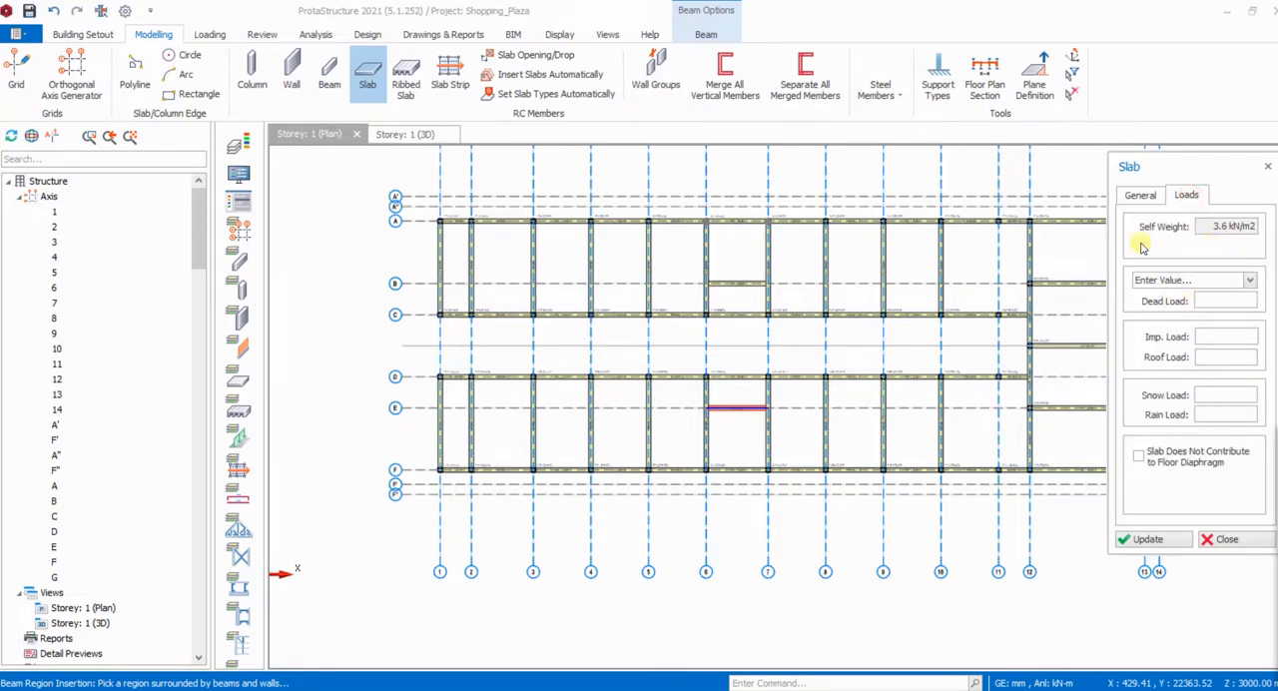
{"action": "left_click", "coordinate": [1246, 283]}
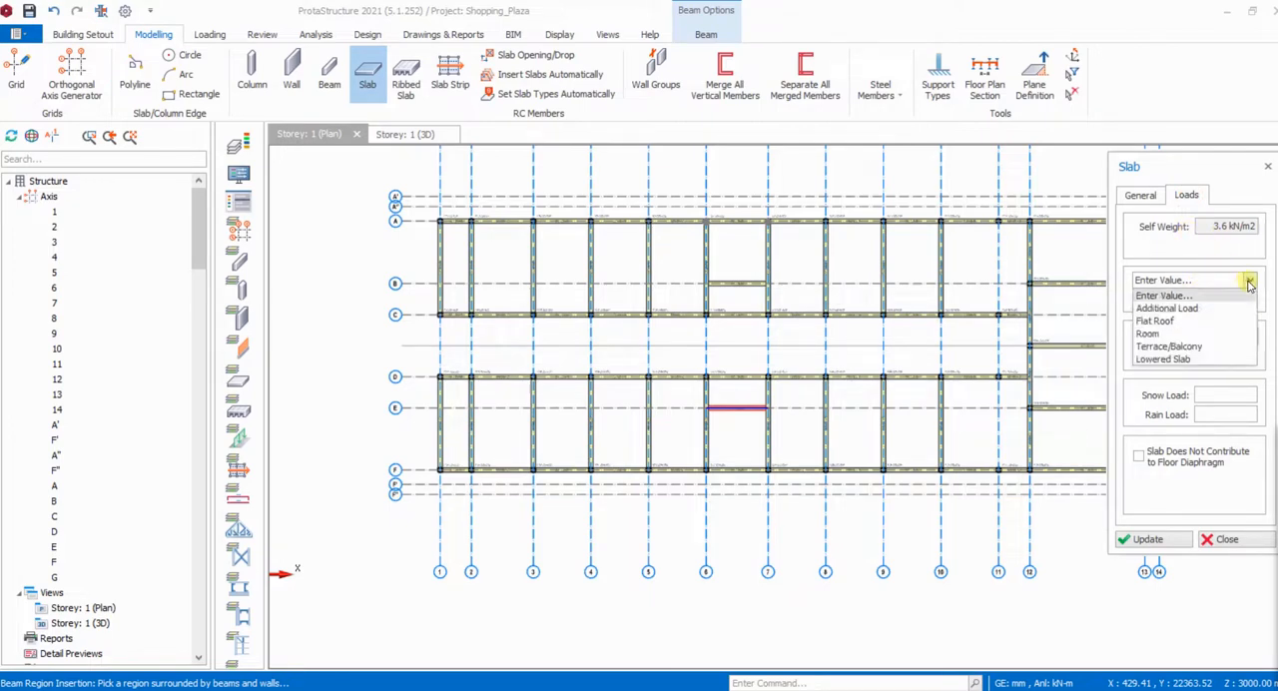
{"action": "left_click", "coordinate": [1193, 309]}
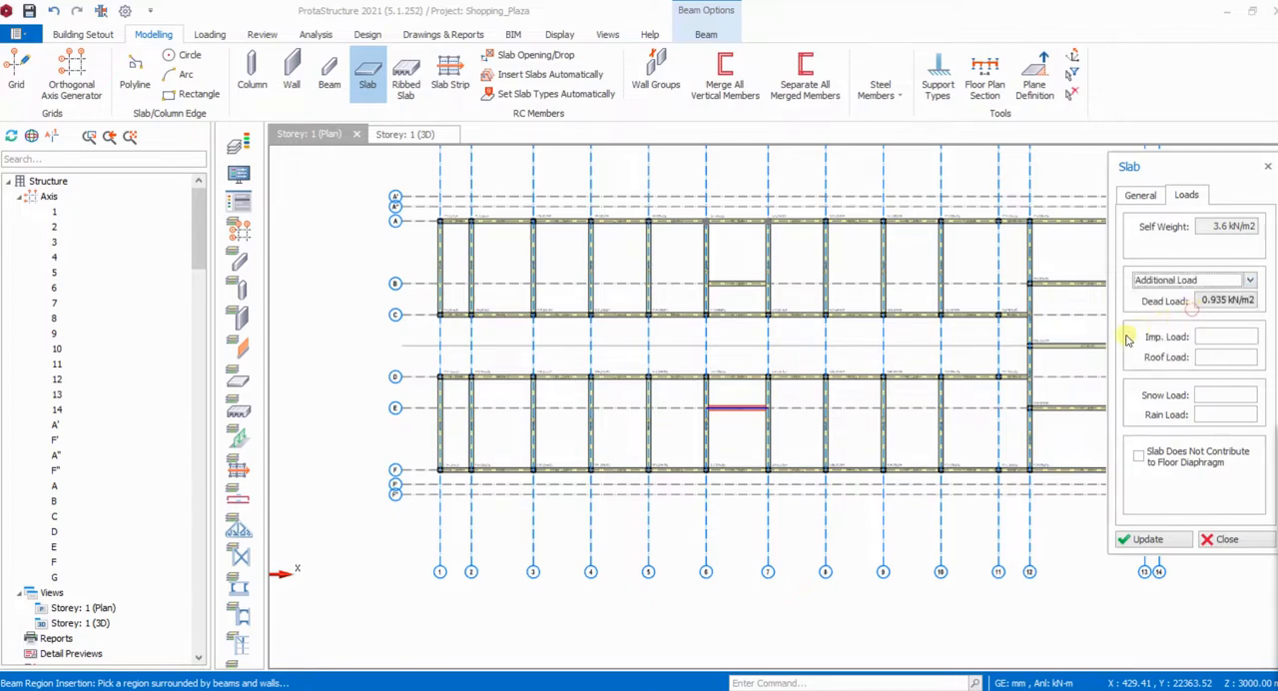
{"action": "left_click", "coordinate": [1222, 339]}
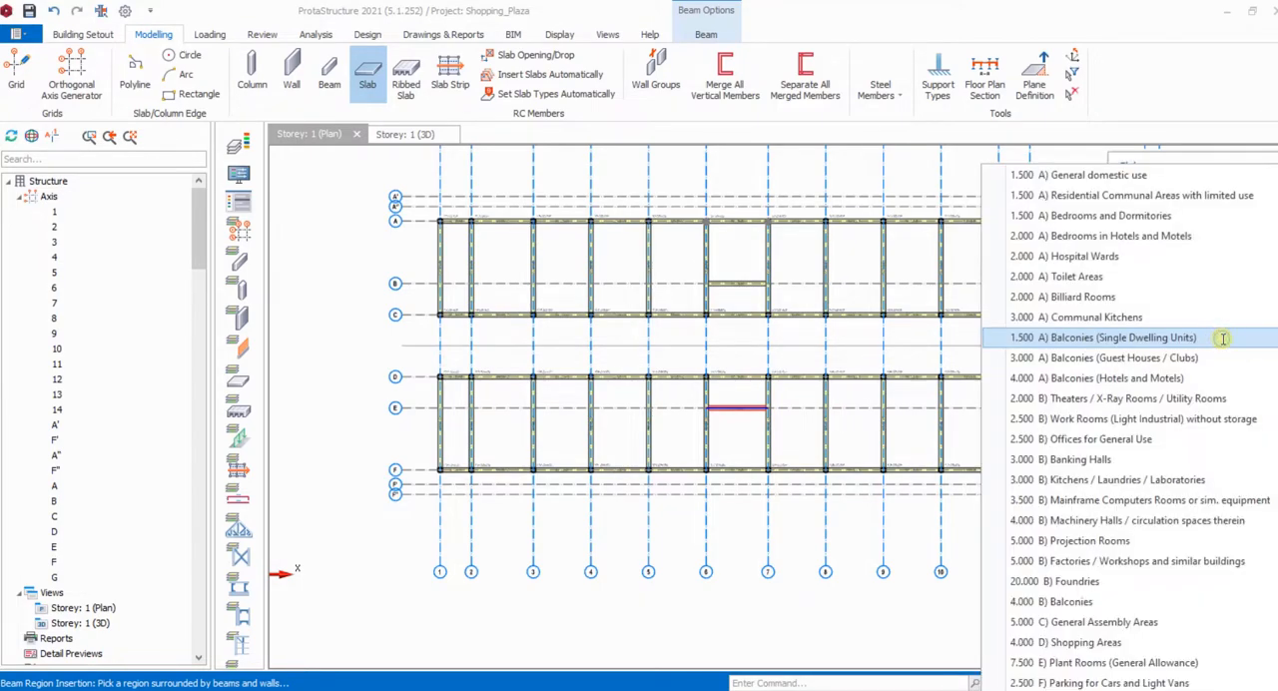
{"action": "left_click", "coordinate": [1086, 644]}
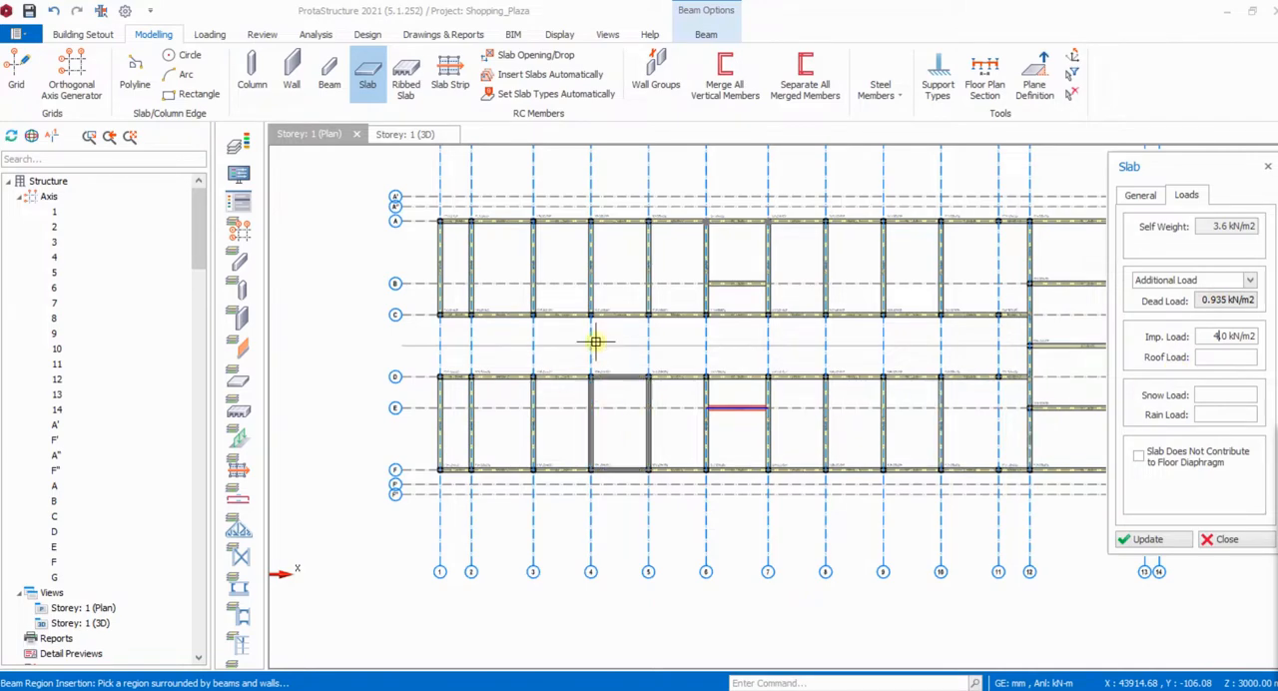
- Insert 150 mm slabs in the five bays between axes A and C, from axis 1 to axis 6
{"action": "scroll", "coordinate": [452, 276], "scroll_direction": "up", "scroll_amount": 2}
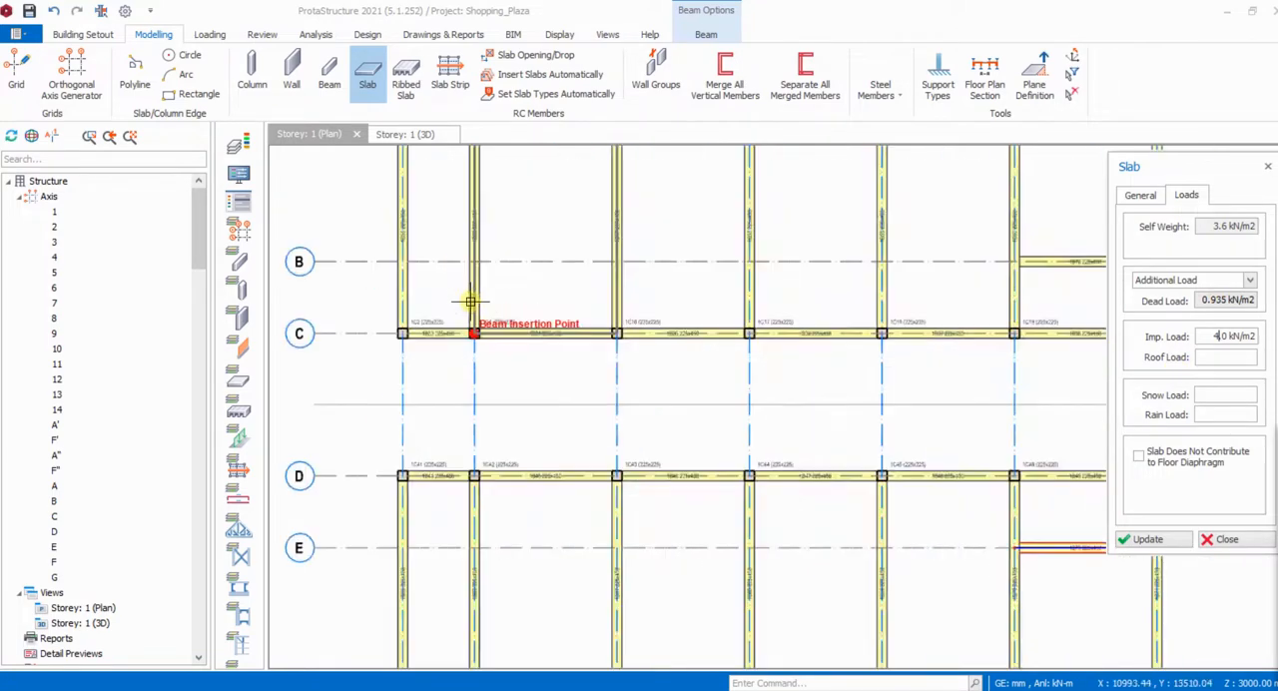
{"action": "scroll", "coordinate": [423, 294], "scroll_direction": "down", "scroll_amount": 2}
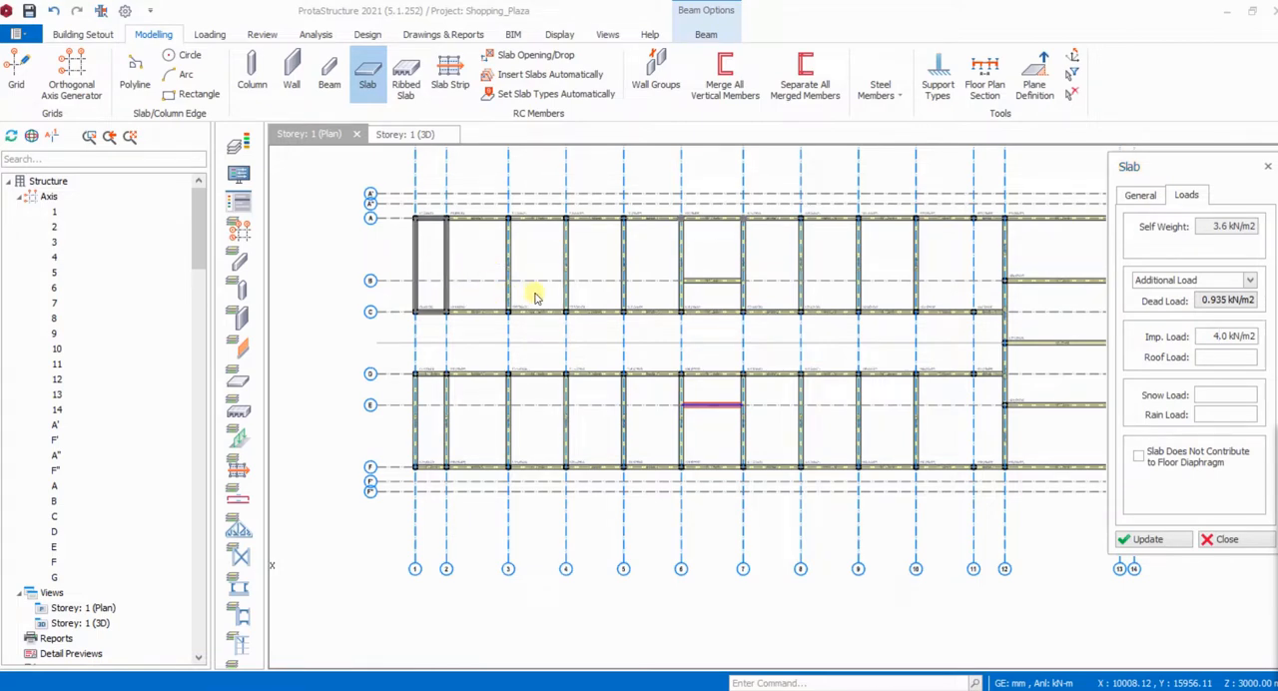
{"action": "scroll", "coordinate": [536, 296], "scroll_direction": "down", "scroll_amount": 3}
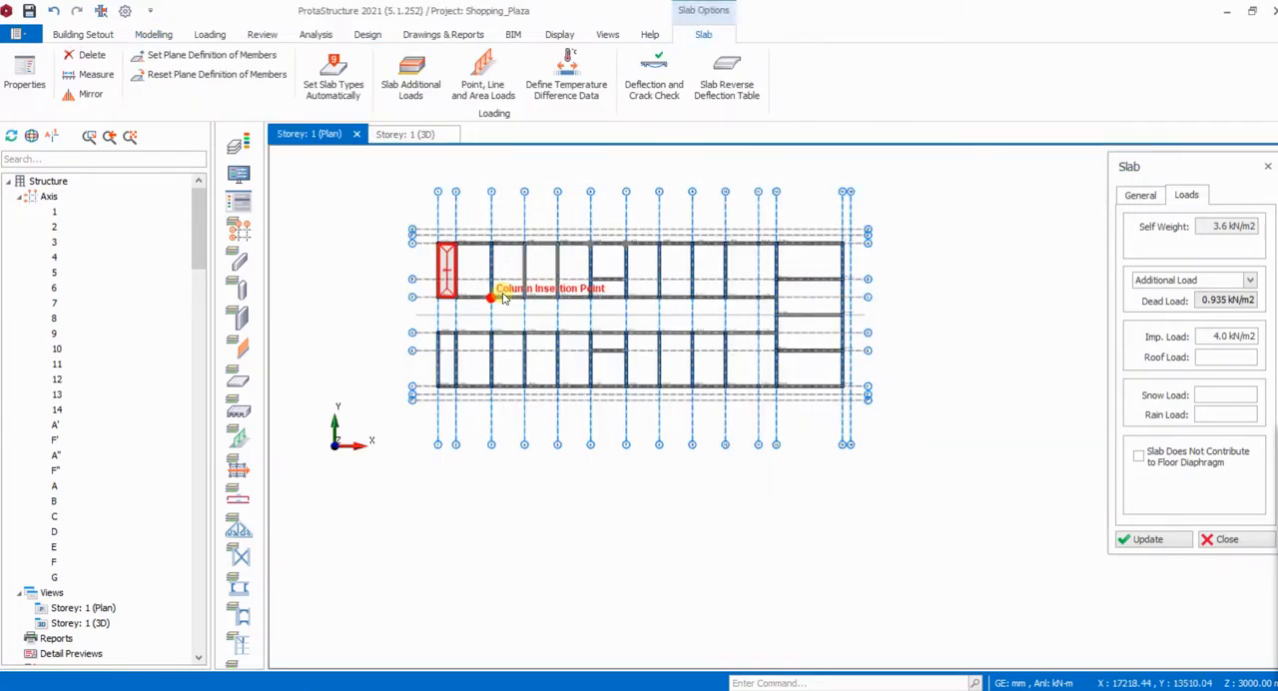
{"action": "scroll", "coordinate": [455, 270], "scroll_direction": "up", "scroll_amount": 3}
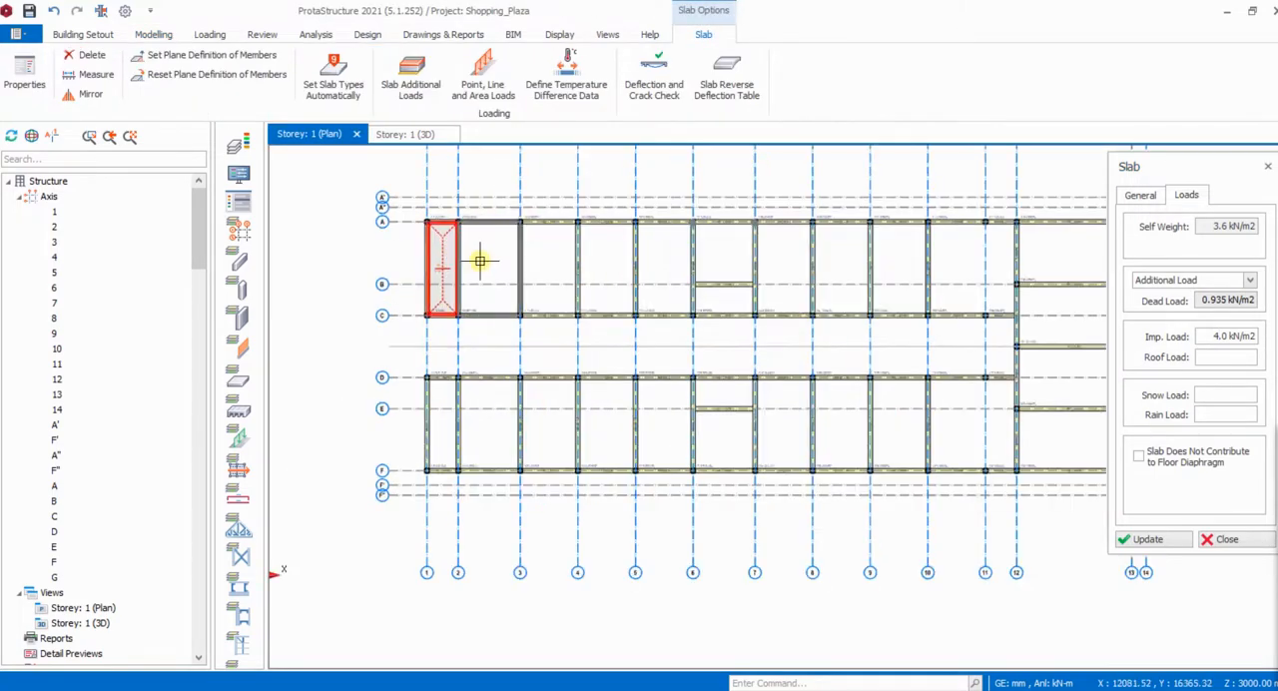
{"action": "left_click", "coordinate": [488, 263]}
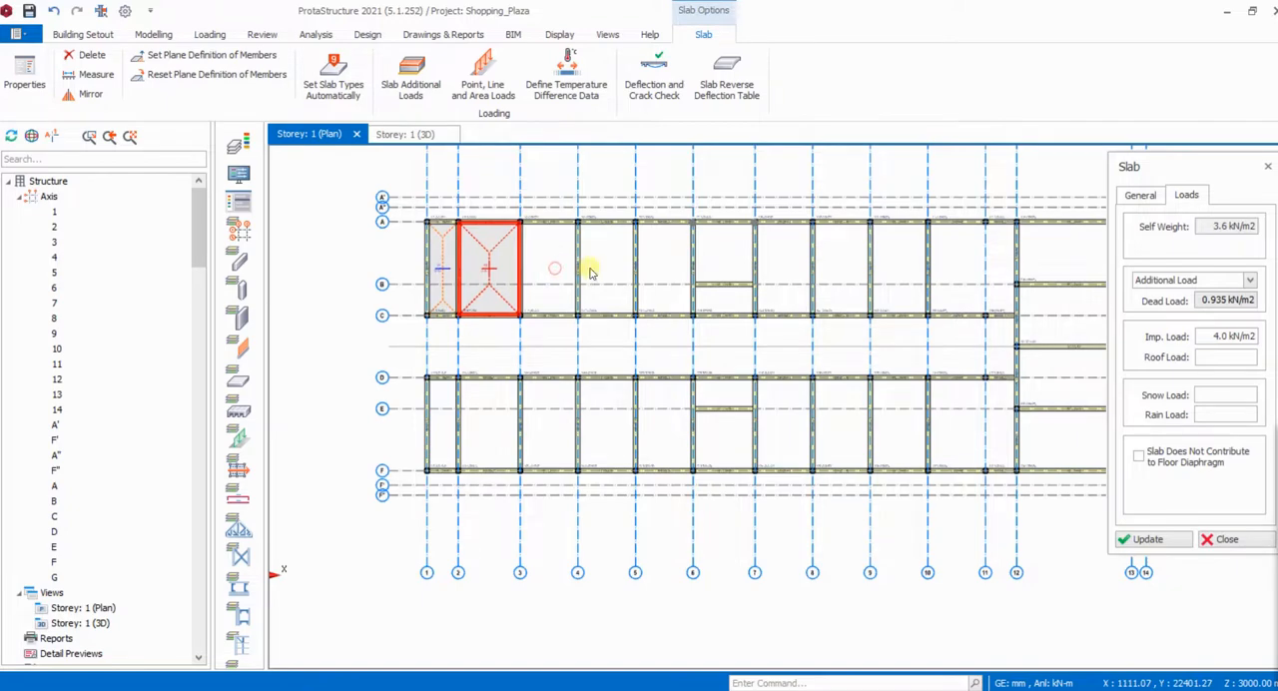
{"action": "left_click", "coordinate": [590, 272]}
{"action": "left_click", "coordinate": [605, 265]}
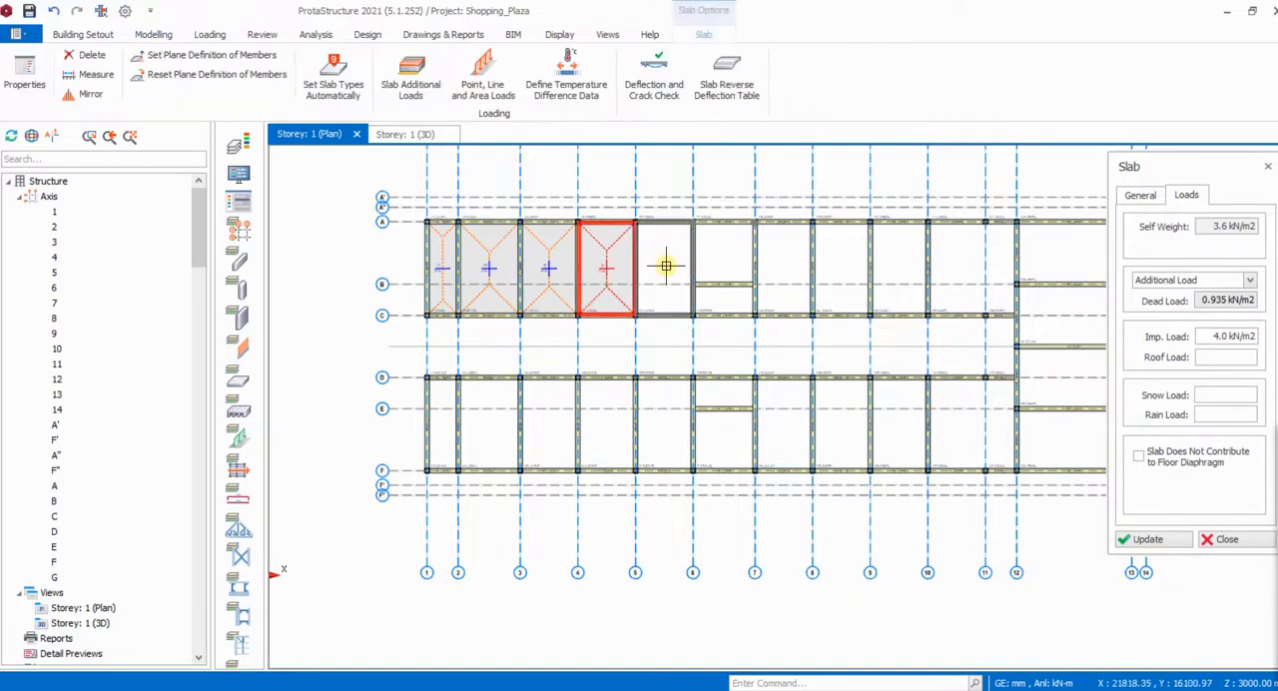
{"action": "left_click", "coordinate": [666, 266]}
- Insert slabs between axes B and C from axis 6 to 7, and in the A–C bays from axis 7 to 12
{"action": "left_click", "coordinate": [728, 291]}
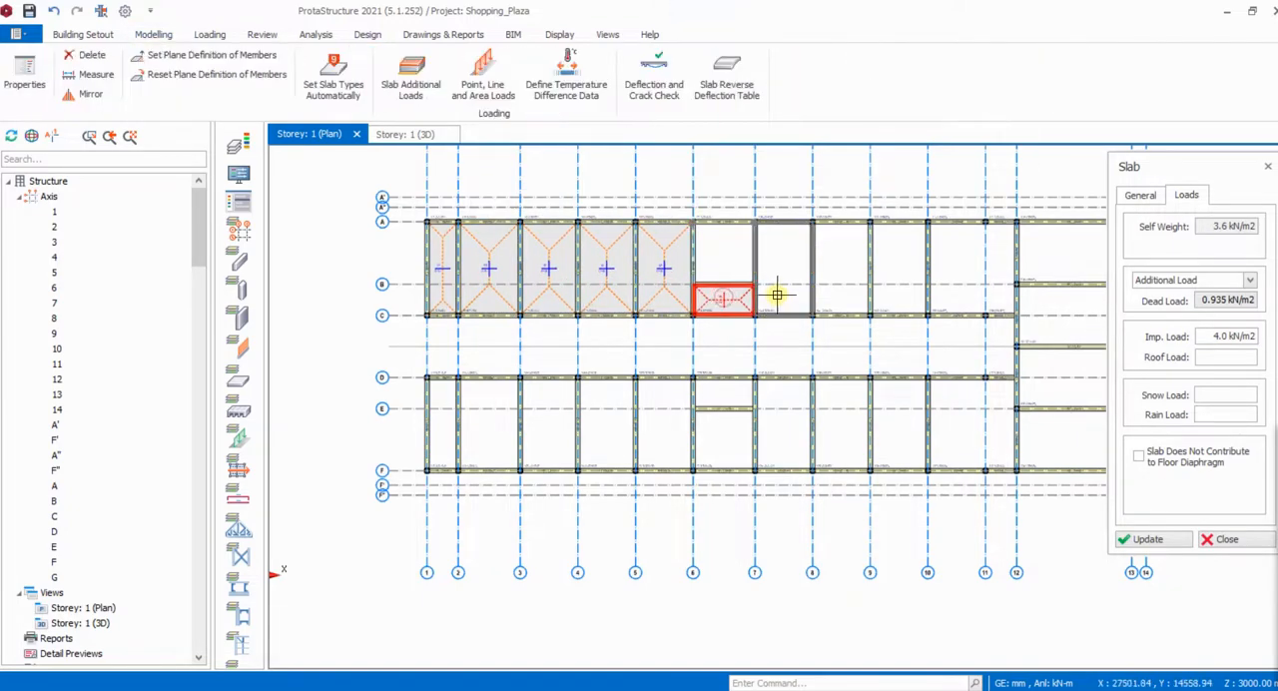
{"action": "left_click", "coordinate": [784, 292]}
{"action": "left_click", "coordinate": [836, 292]}
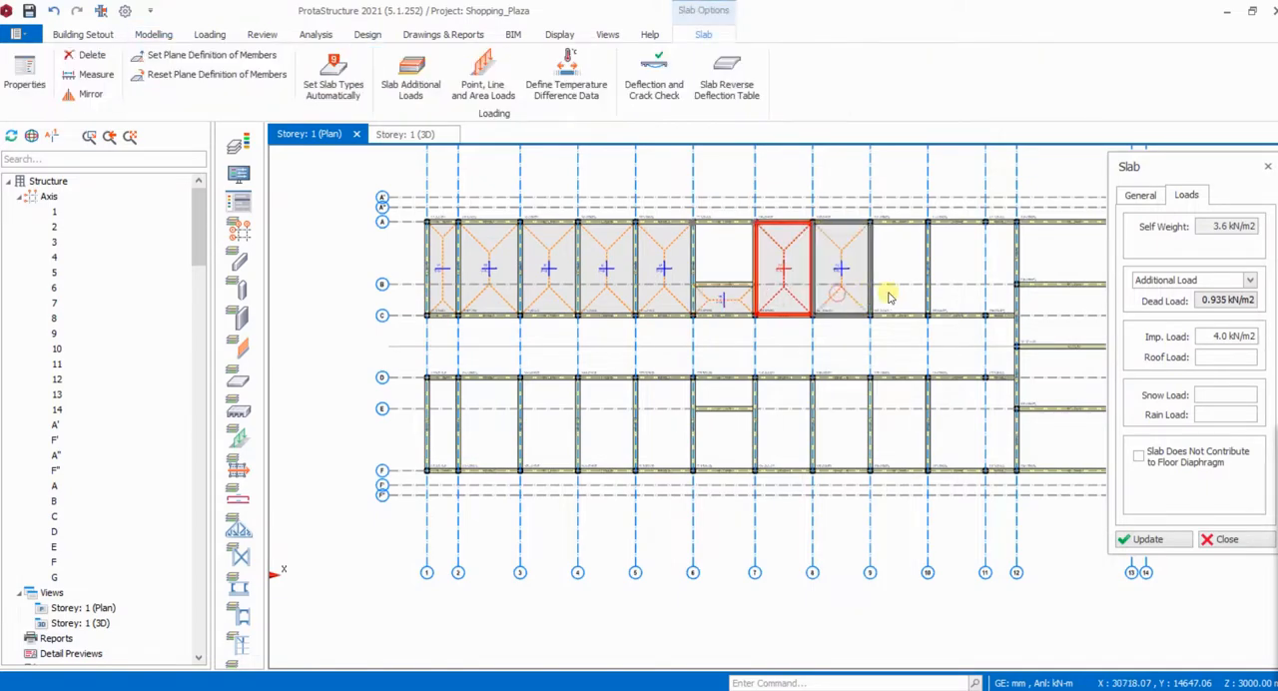
{"action": "left_click", "coordinate": [884, 289]}
{"action": "scroll", "coordinate": [651, 289], "scroll_direction": "down", "scroll_amount": 3}
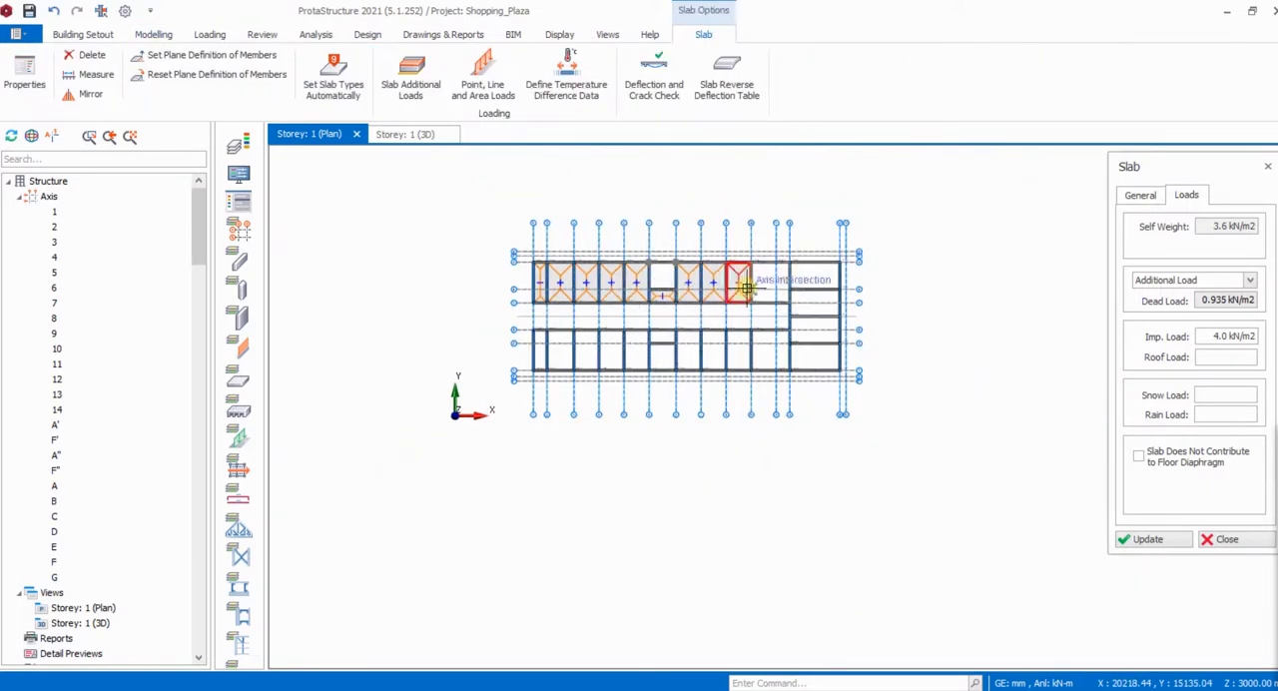
{"action": "scroll", "coordinate": [747, 287], "scroll_direction": "up", "scroll_amount": 3}
{"action": "left_click", "coordinate": [785, 279]}
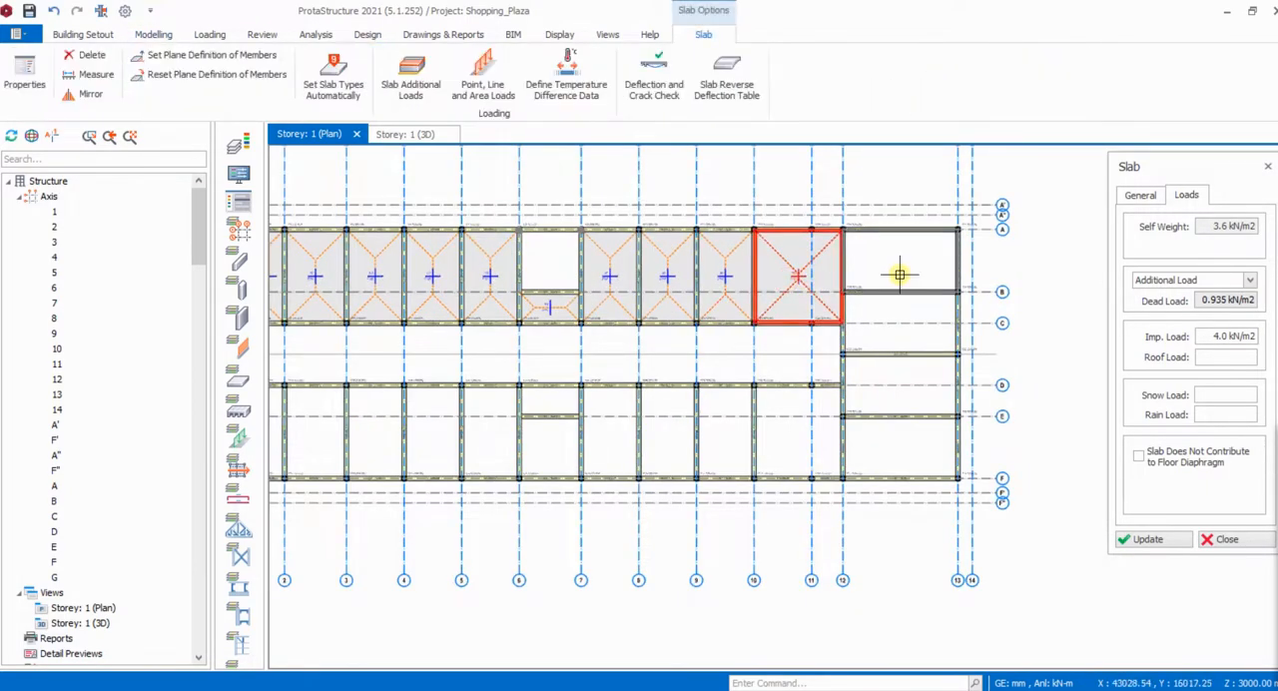
- Insert slabs in the four bays between axes 12 and 13, from axis A to axis F
{"action": "left_click", "coordinate": [895, 305]}
{"action": "left_click", "coordinate": [897, 330]}
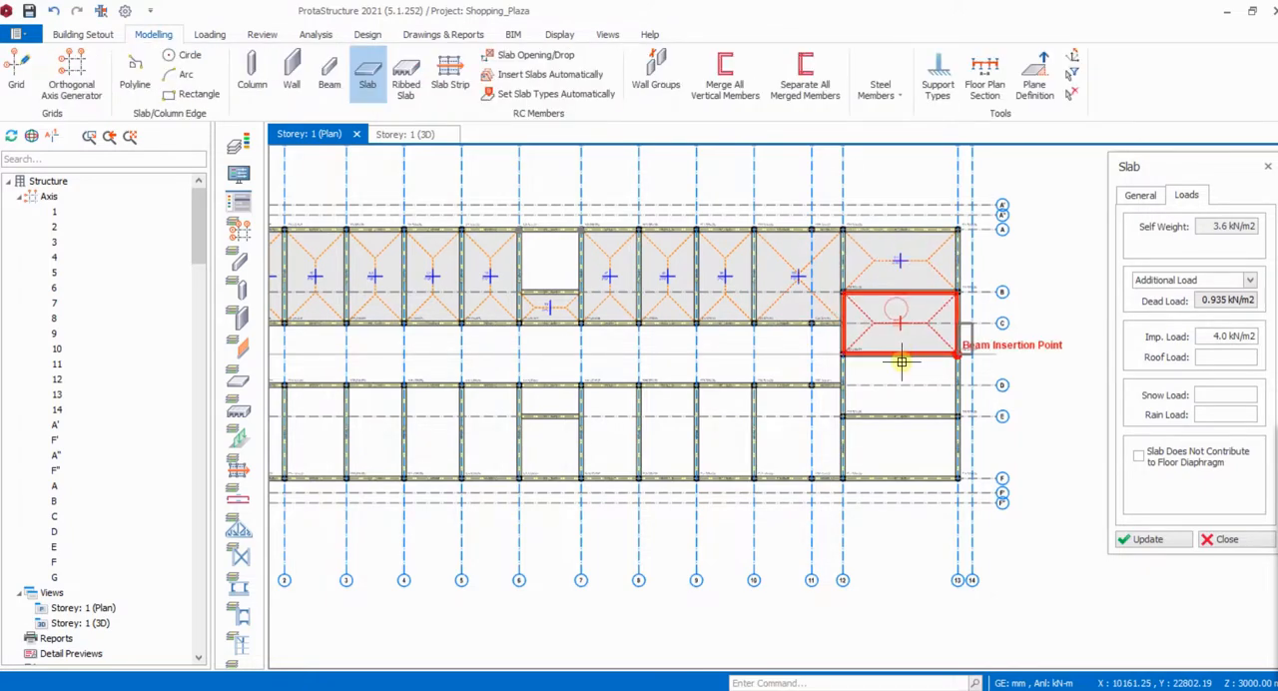
{"action": "left_click", "coordinate": [899, 439]}
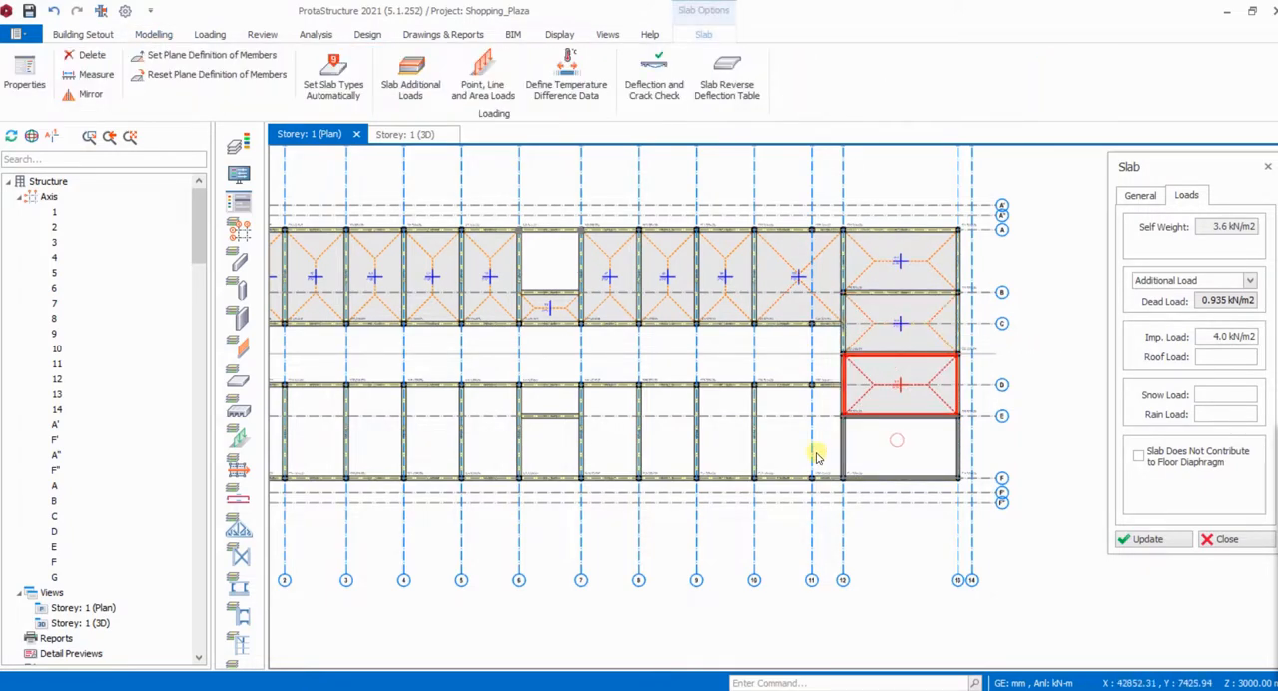
- Insert slabs in the D–F bays from axis 12 back to 7, and between axes D and E from axis 7 to 6
{"action": "left_click", "coordinate": [781, 446]}
{"action": "left_click", "coordinate": [727, 444]}
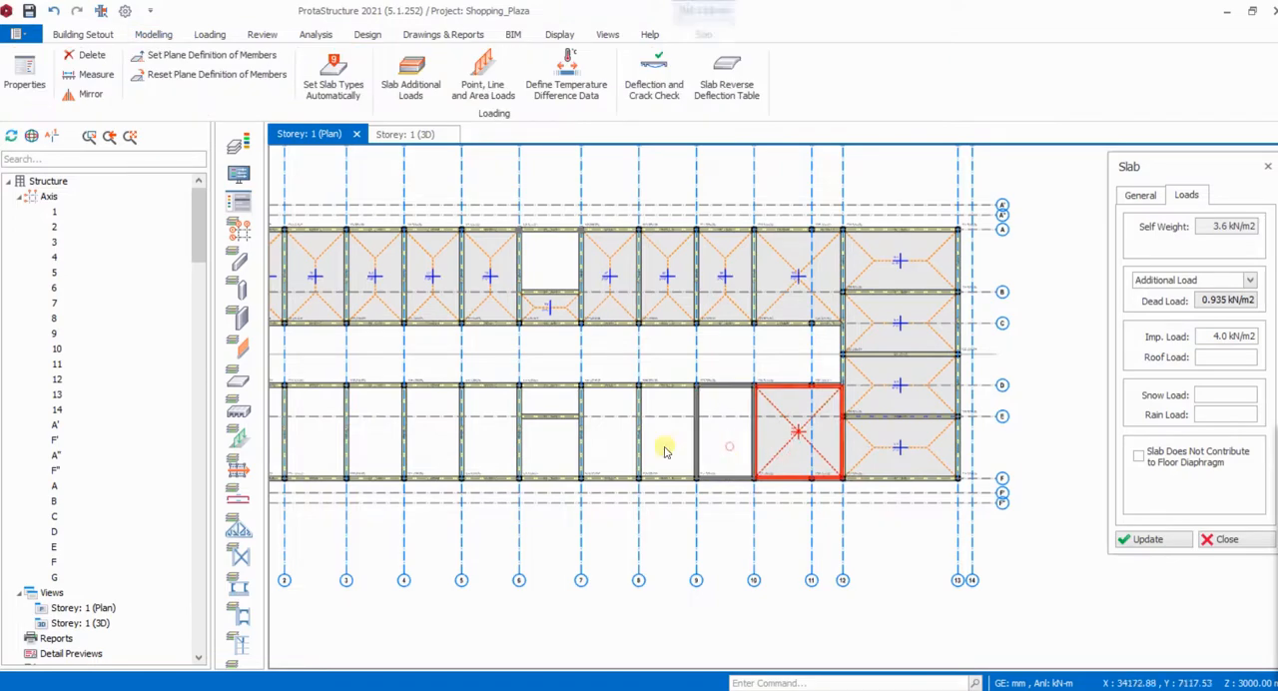
{"action": "left_click", "coordinate": [595, 435]}
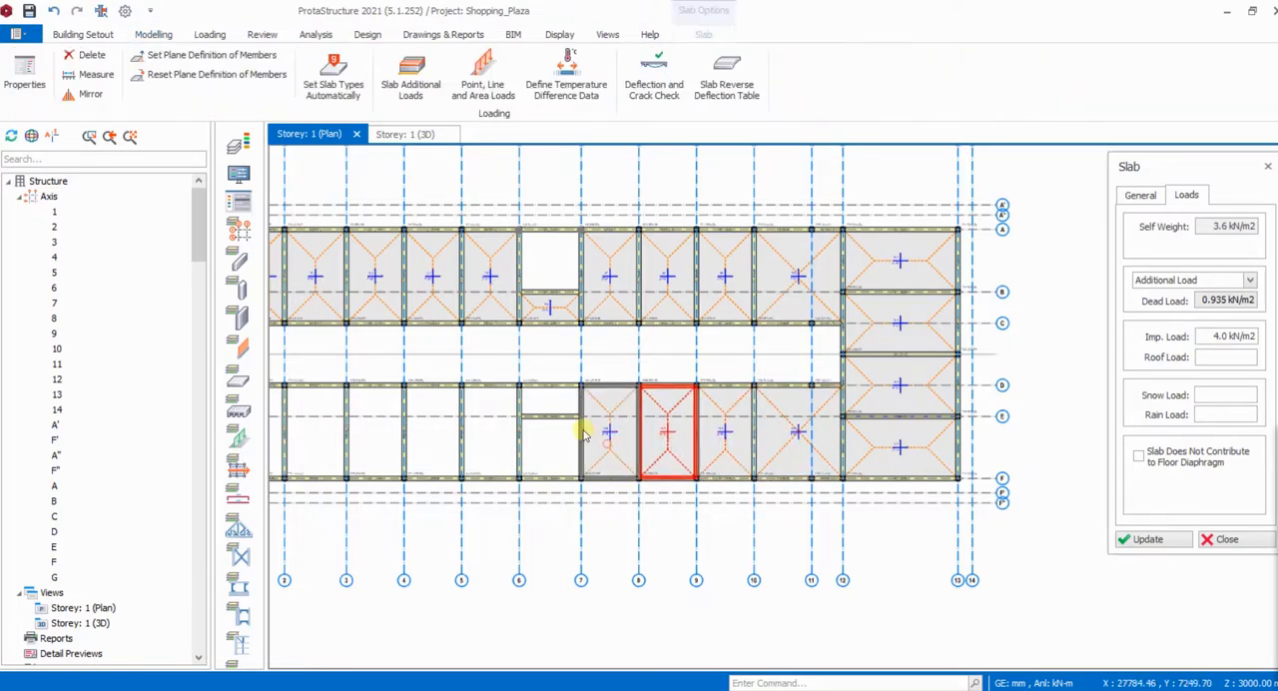
{"action": "left_click", "coordinate": [542, 408]}
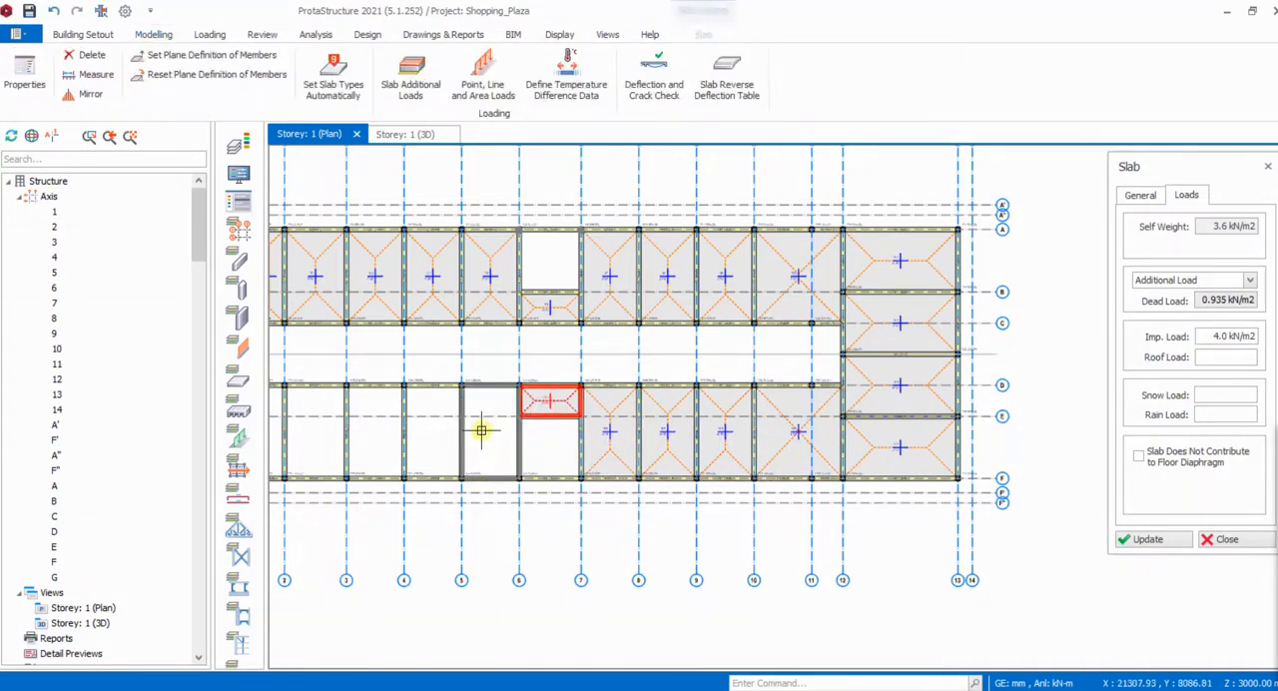
- Insert slabs in the five bays between axes D and F, from axis 6 to axis 1, and check the slab layout
{"action": "left_click", "coordinate": [485, 422]}
{"action": "scroll", "coordinate": [770, 333], "scroll_direction": "down", "scroll_amount": 2}
{"action": "scroll", "coordinate": [556, 385], "scroll_direction": "up", "scroll_amount": 2}
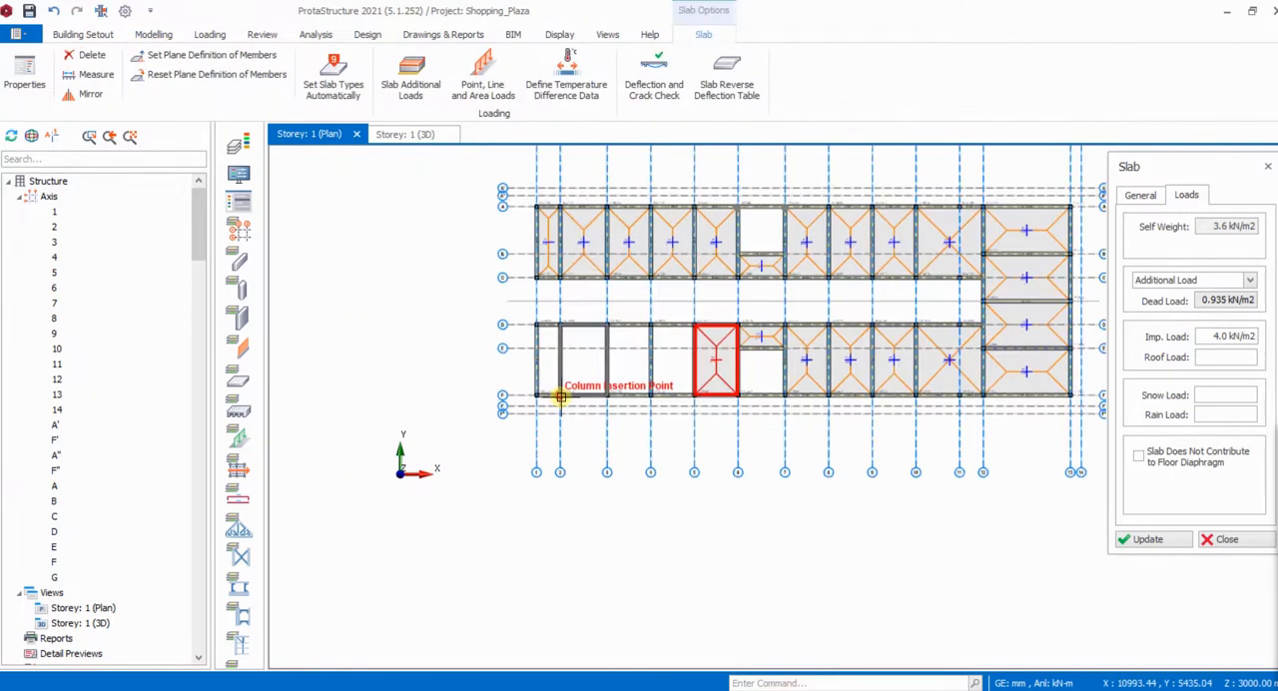
{"action": "left_click", "coordinate": [689, 361]}
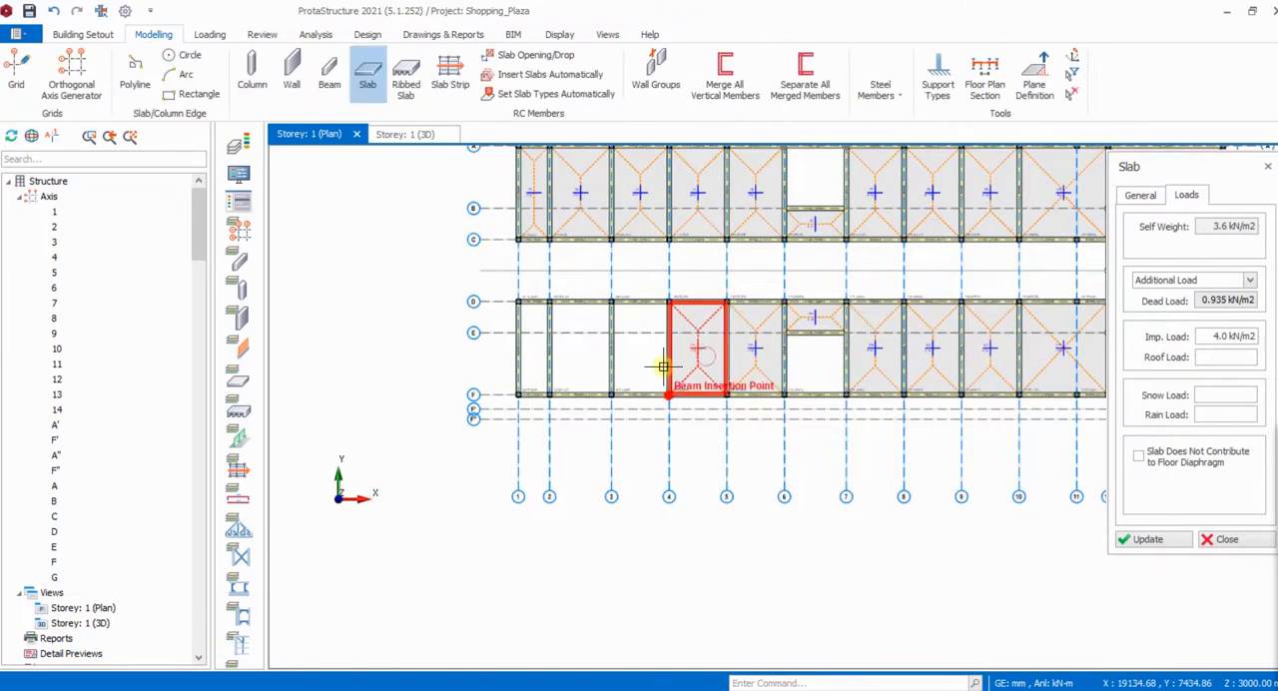
{"action": "left_click", "coordinate": [605, 367]}
{"action": "left_click", "coordinate": [574, 365]}
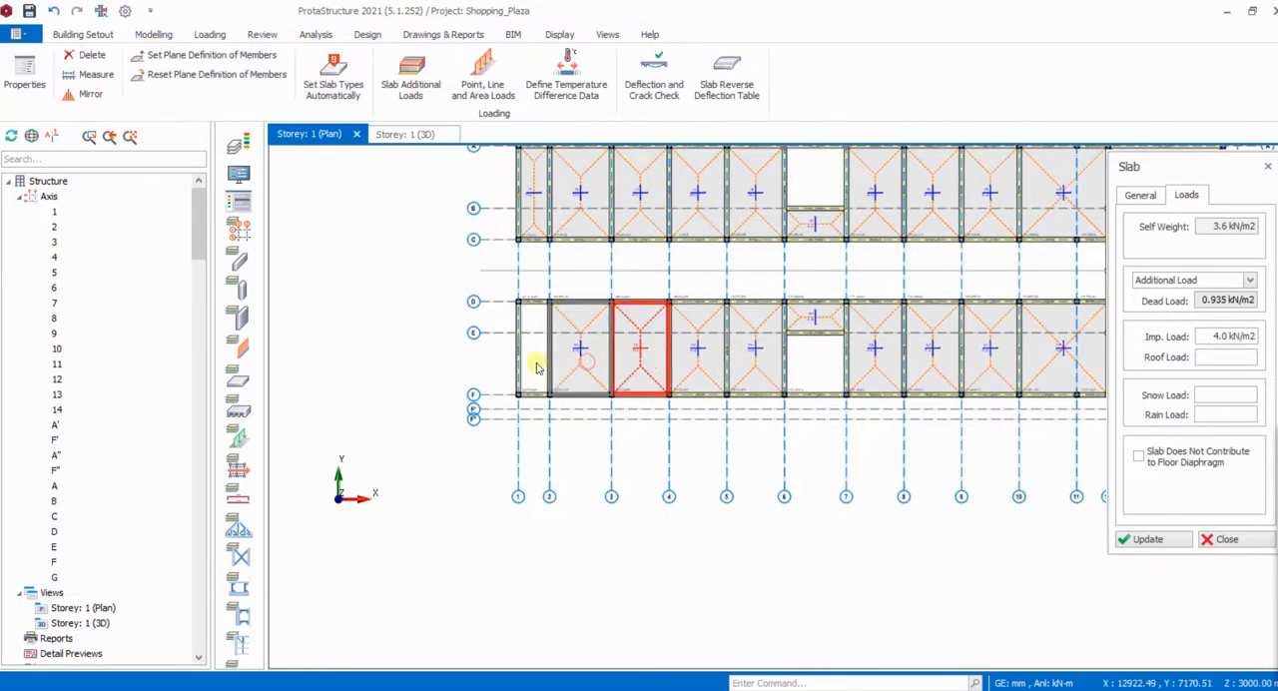
{"action": "left_click", "coordinate": [497, 374]}
{"action": "scroll", "coordinate": [499, 371], "scroll_direction": "down", "scroll_amount": 1}
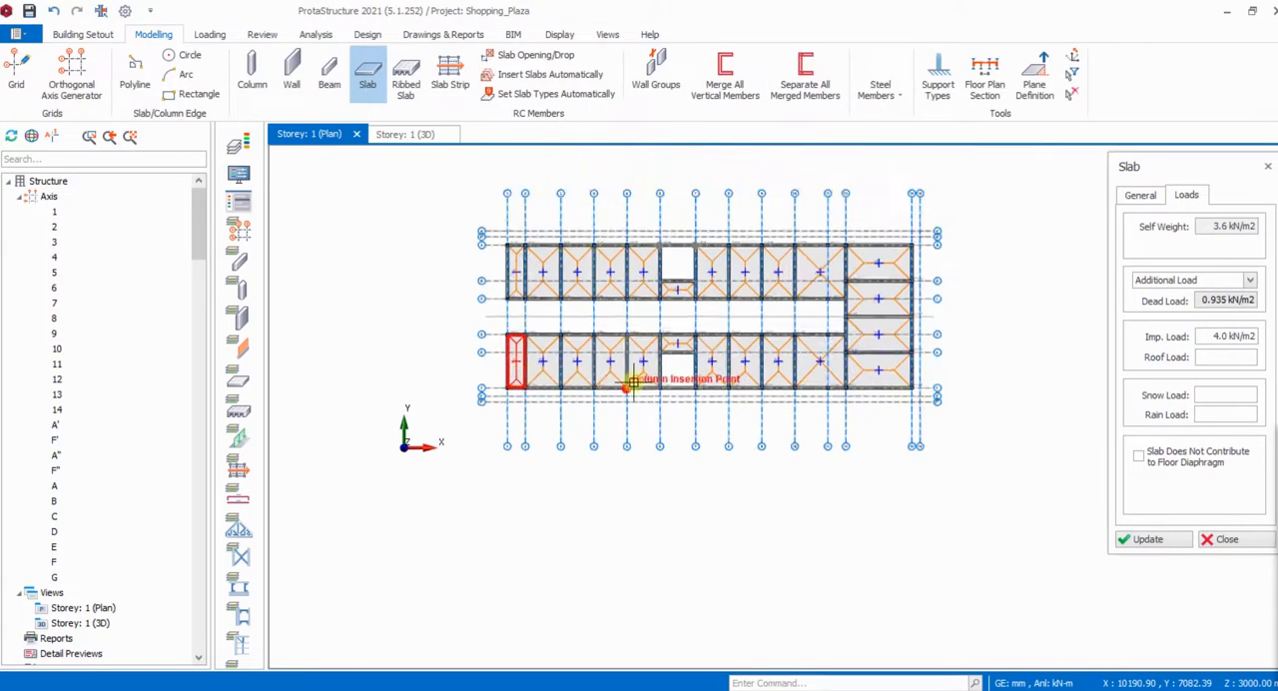
{"action": "scroll", "coordinate": [710, 317], "scroll_direction": "up", "scroll_amount": 1}
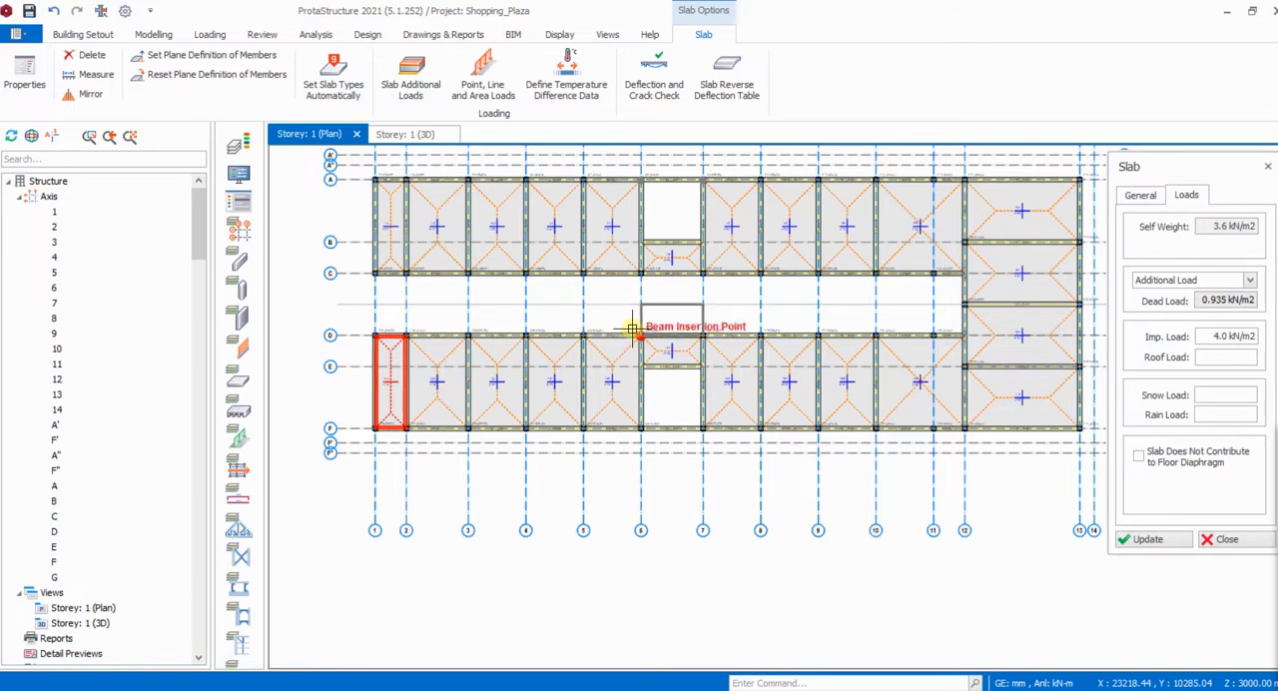
{"action": "scroll", "coordinate": [402, 433], "scroll_direction": "up", "scroll_amount": 3}
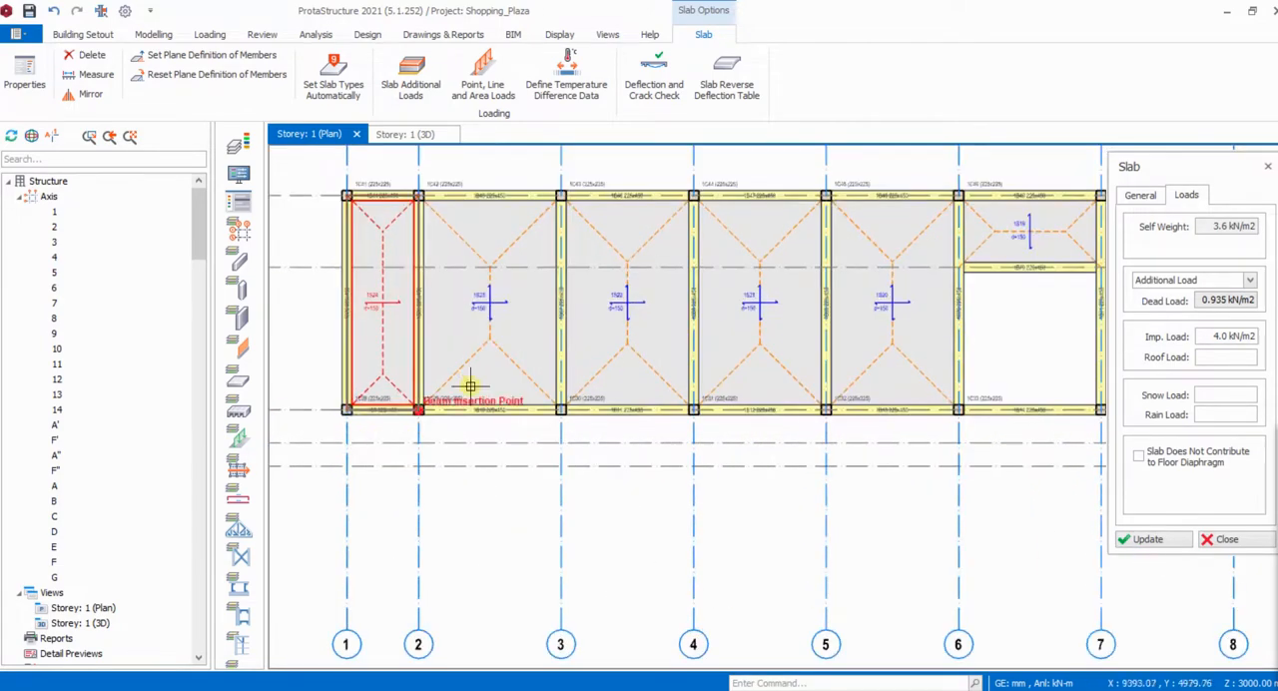
- Set the slab type to 6, keeping the 150 mm thickness and Beam Region insertion
{"action": "scroll", "coordinate": [461, 412], "scroll_direction": "down", "scroll_amount": 1}
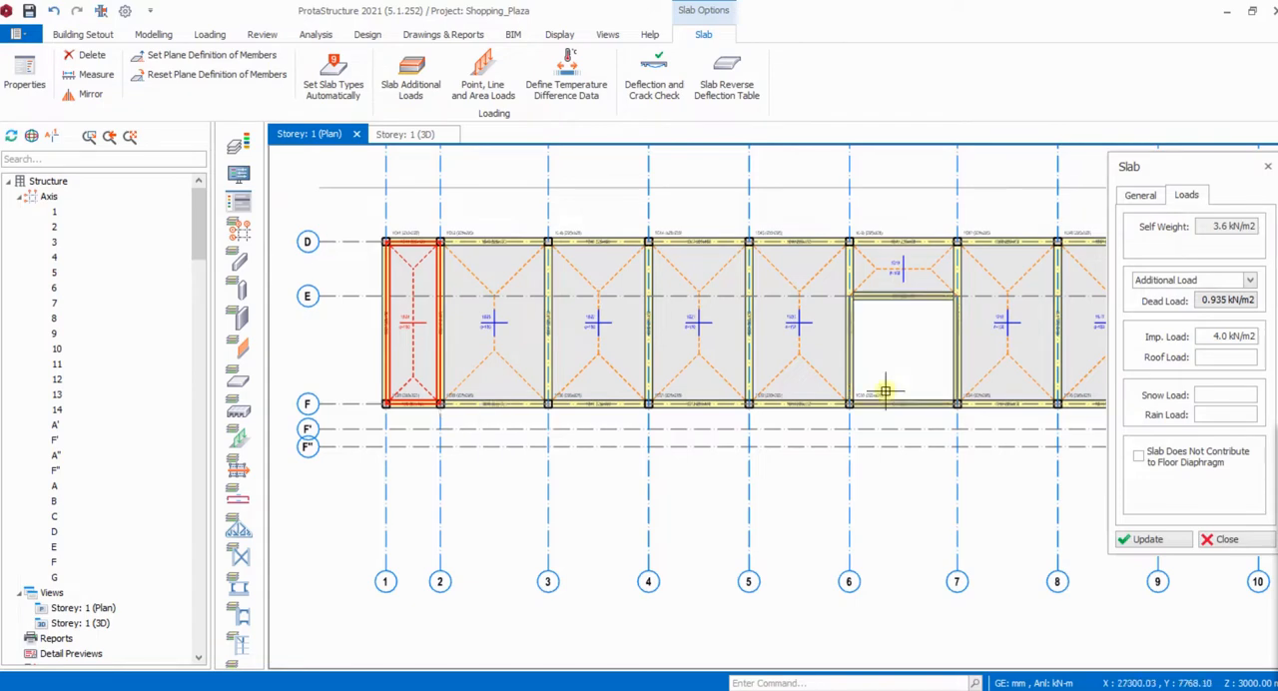
{"action": "left_click", "coordinate": [1143, 197]}
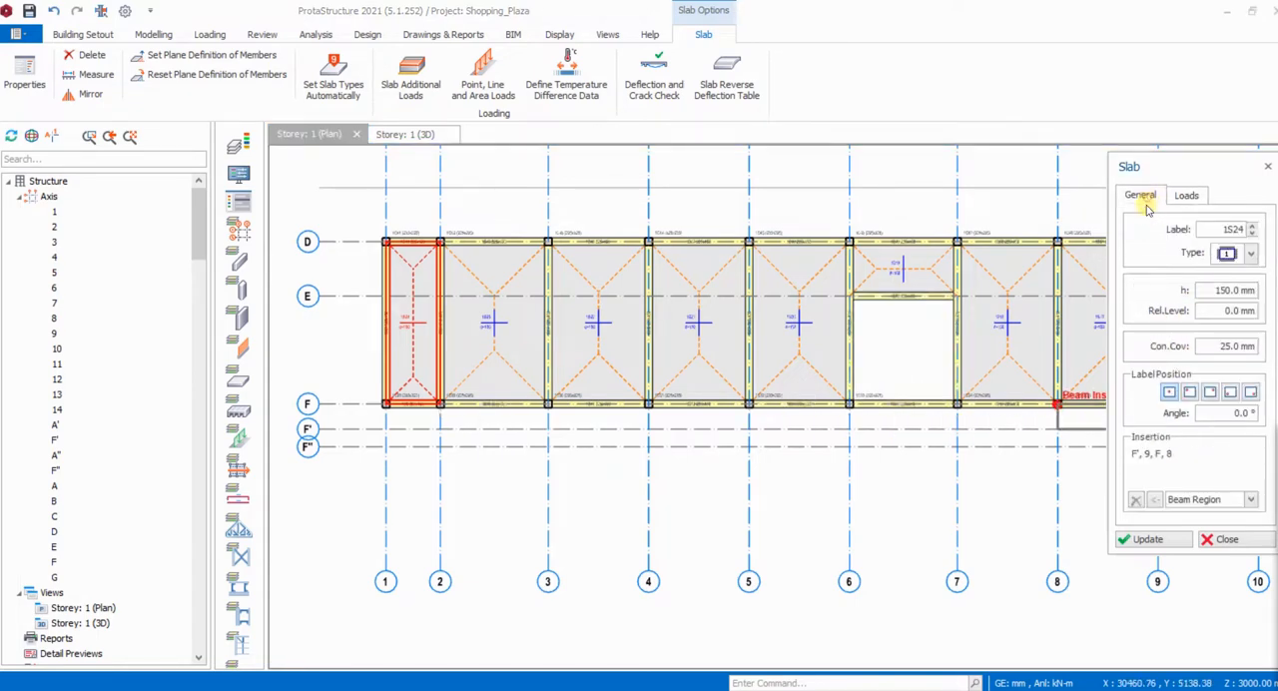
{"action": "left_click", "coordinate": [1250, 255]}
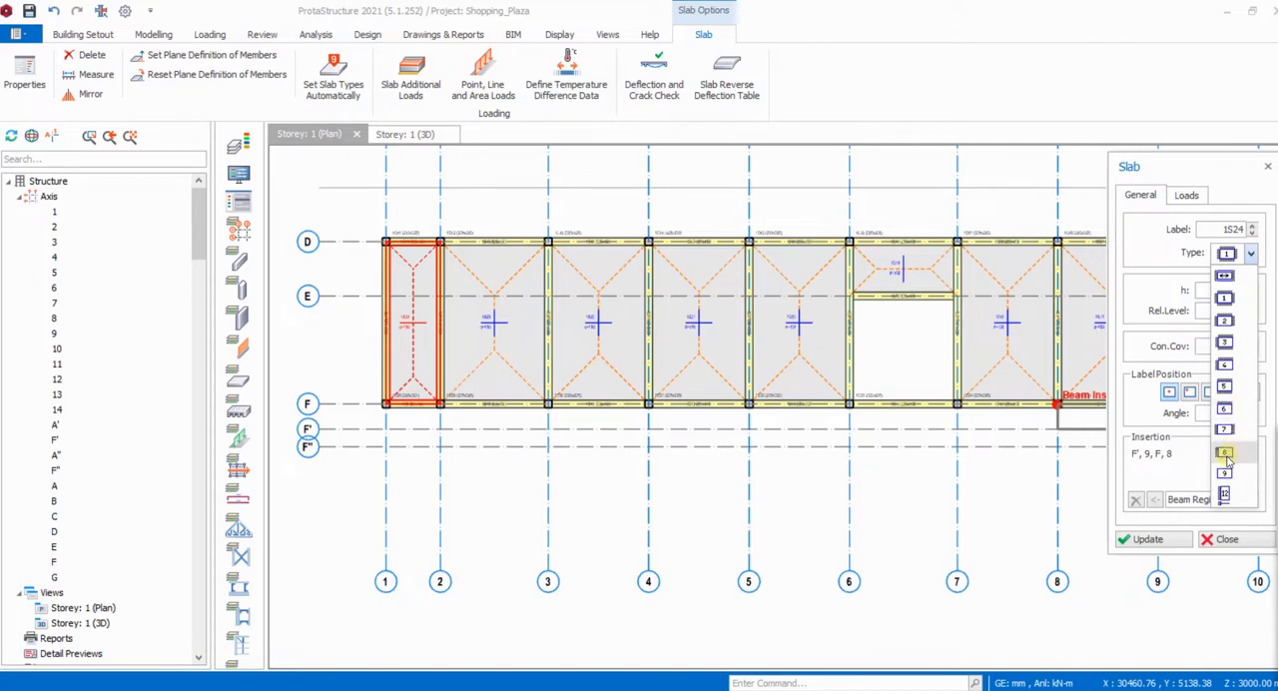
{"action": "left_click", "coordinate": [1225, 410]}
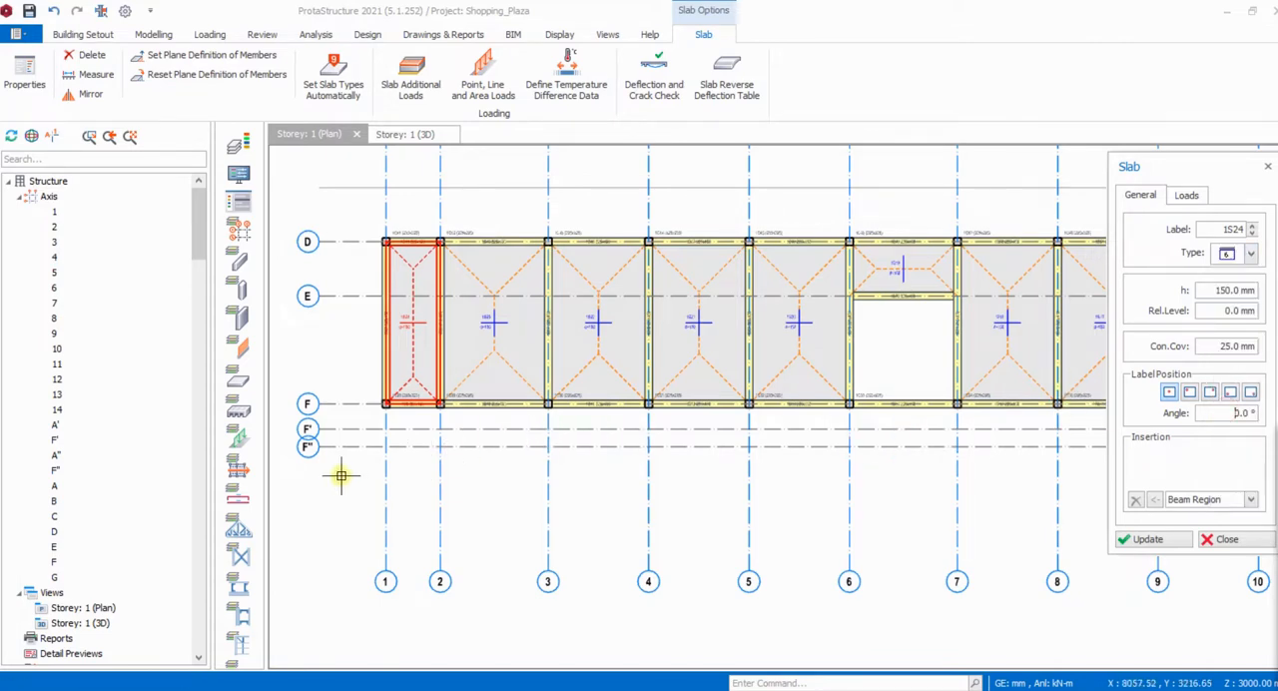
- Insert type 6 slabs between axes F and F' in the five bays from axis 1 to axis 6
{"action": "scroll", "coordinate": [384, 432], "scroll_direction": "down", "scroll_amount": 2}
{"action": "scroll", "coordinate": [382, 428], "scroll_direction": "up", "scroll_amount": 4}
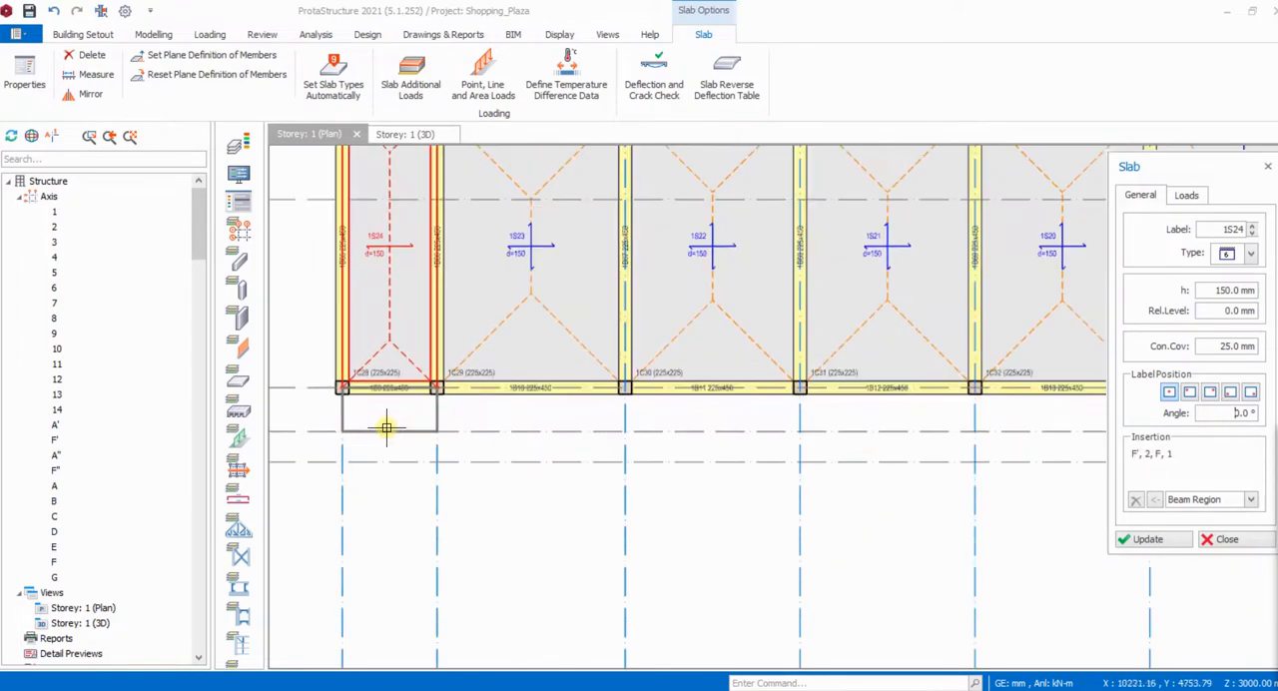
{"action": "scroll", "coordinate": [381, 424], "scroll_direction": "down", "scroll_amount": 2}
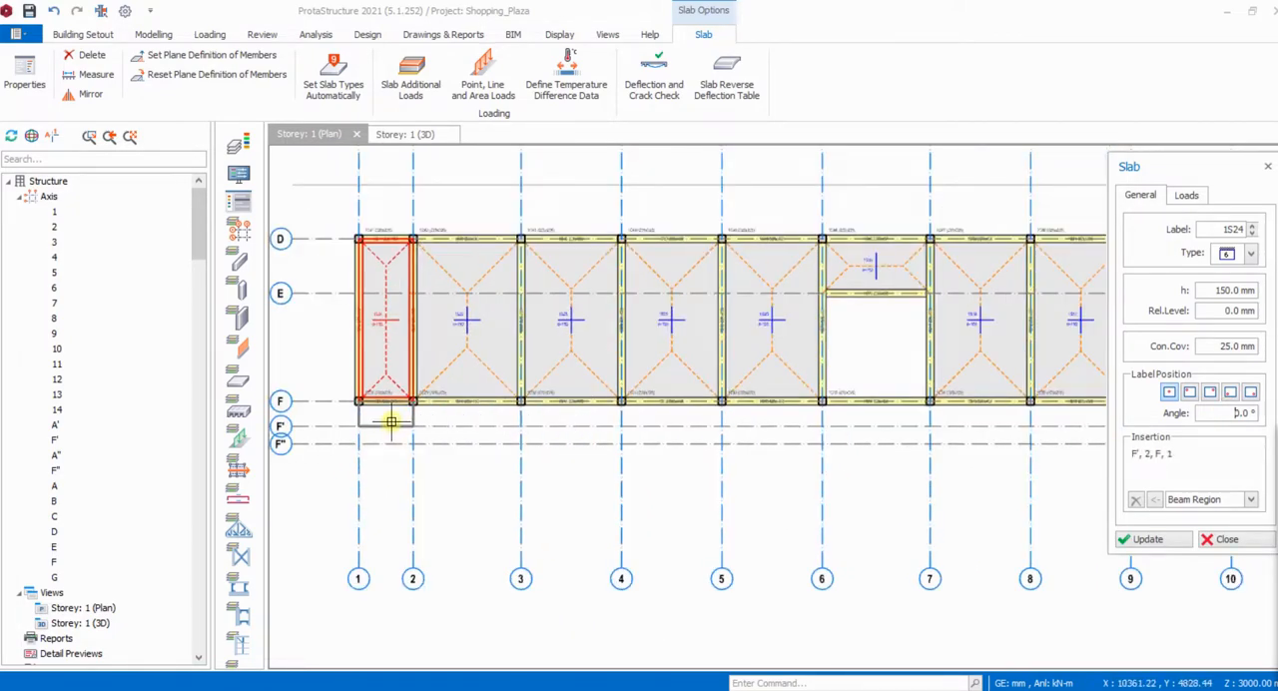
{"action": "scroll", "coordinate": [392, 422], "scroll_direction": "up", "scroll_amount": 2}
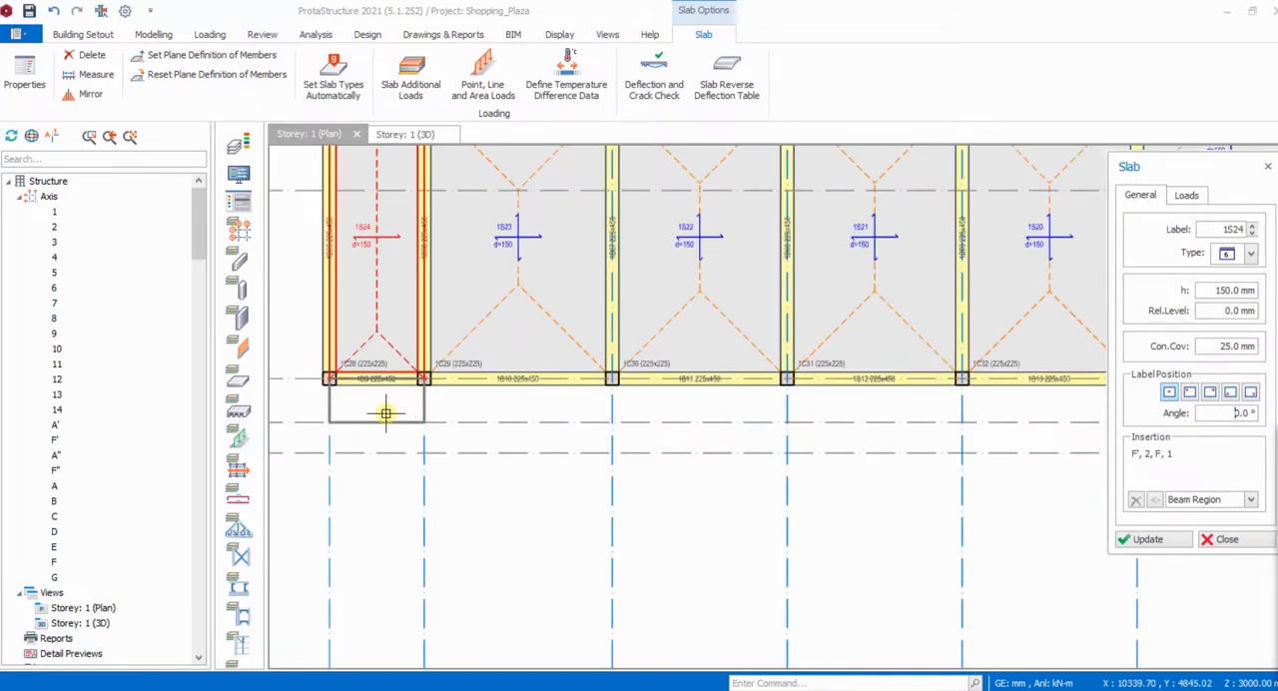
{"action": "left_click", "coordinate": [385, 413]}
{"action": "left_click", "coordinate": [493, 410]}
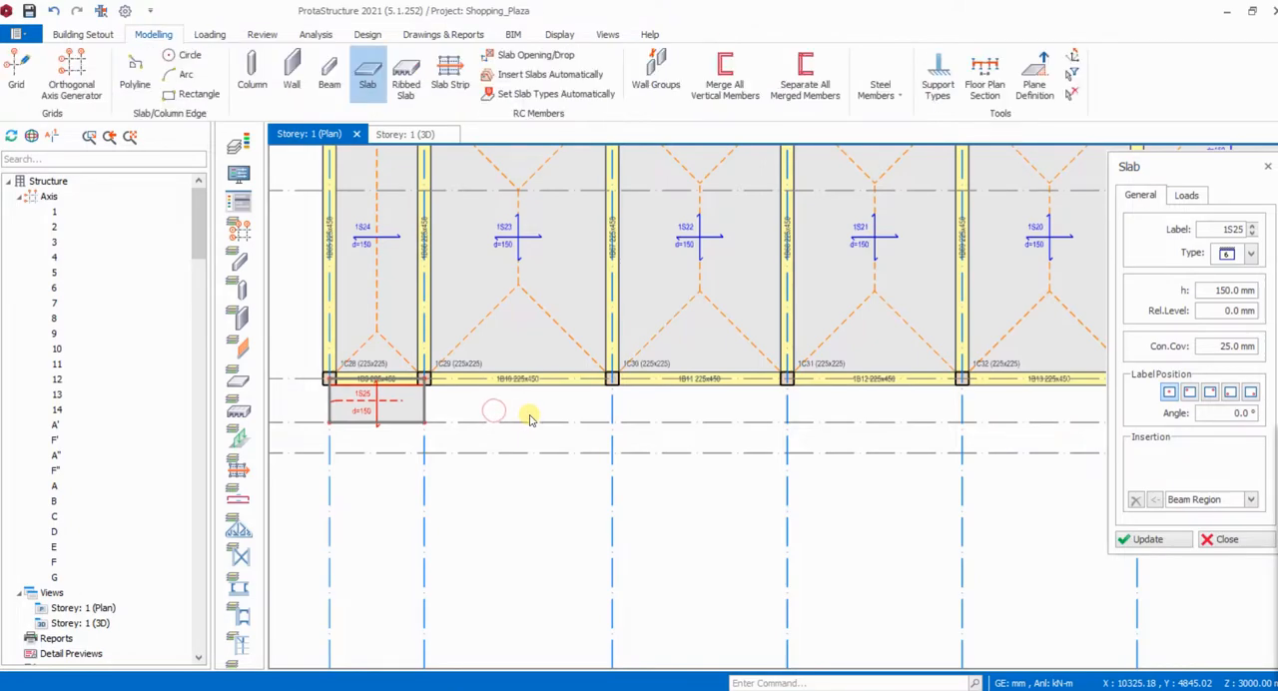
{"action": "scroll", "coordinate": [521, 412], "scroll_direction": "down", "scroll_amount": 3}
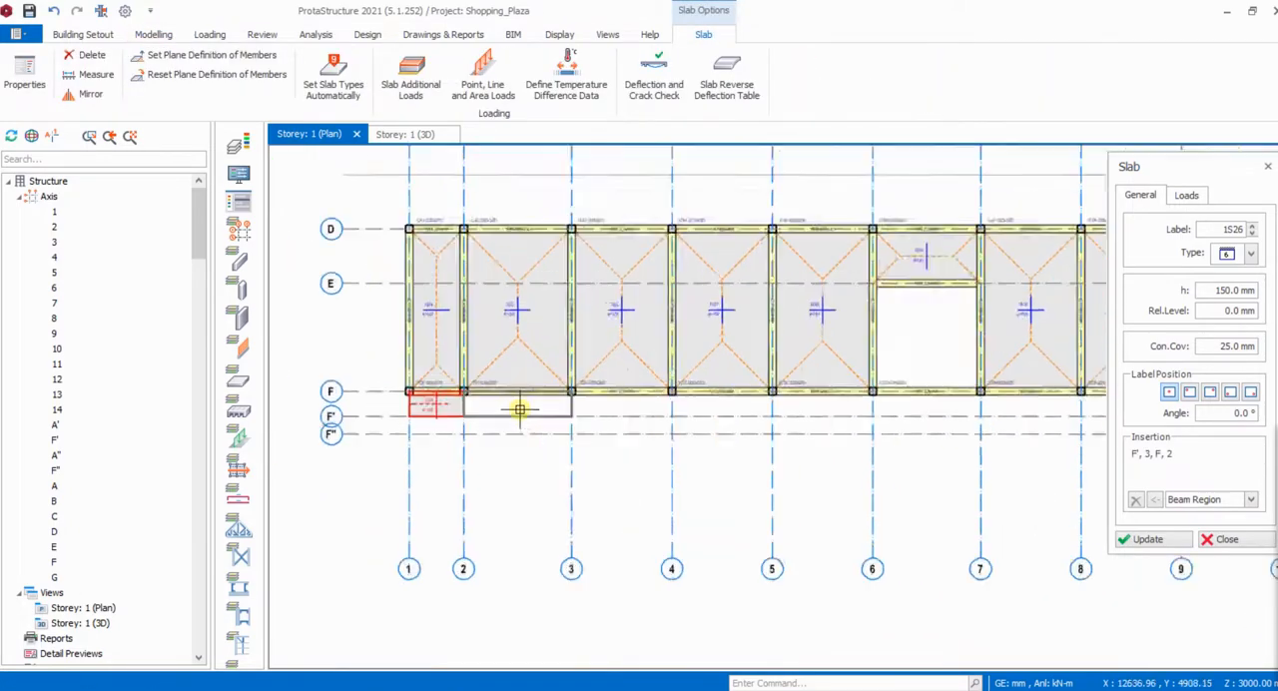
{"action": "scroll", "coordinate": [520, 410], "scroll_direction": "up", "scroll_amount": 1}
{"action": "left_click", "coordinate": [525, 412]}
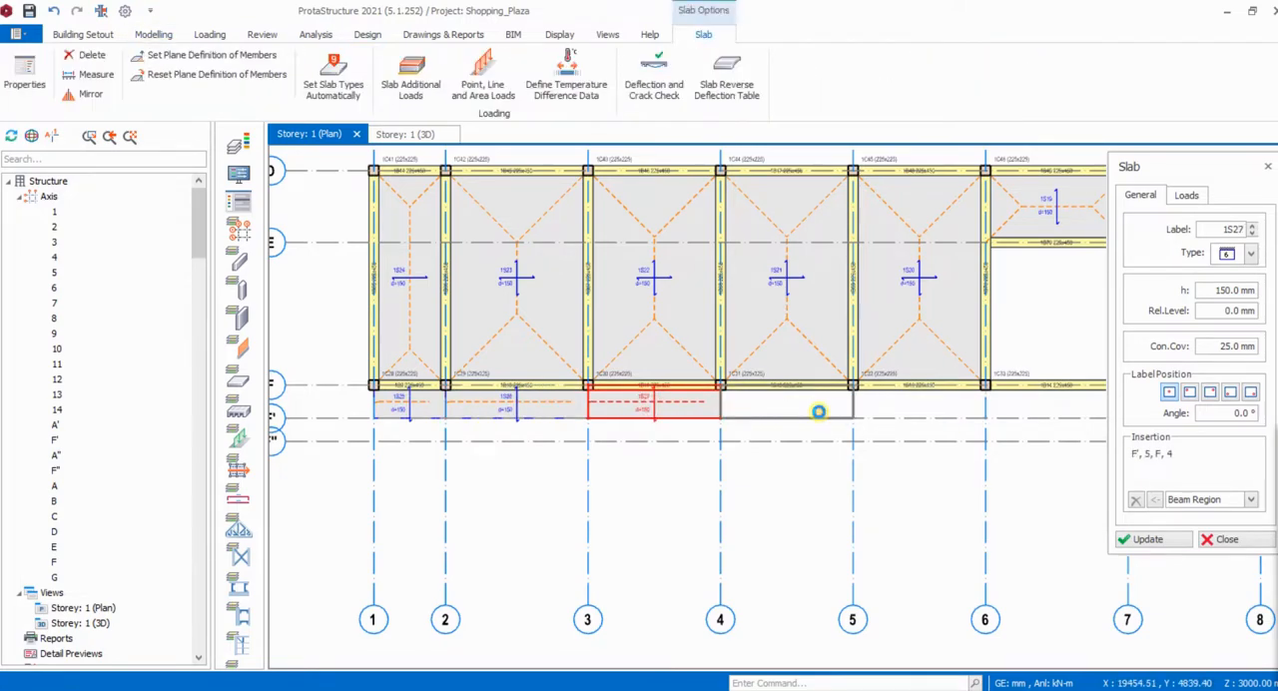
{"action": "left_click", "coordinate": [819, 411]}
{"action": "left_click", "coordinate": [895, 411]}
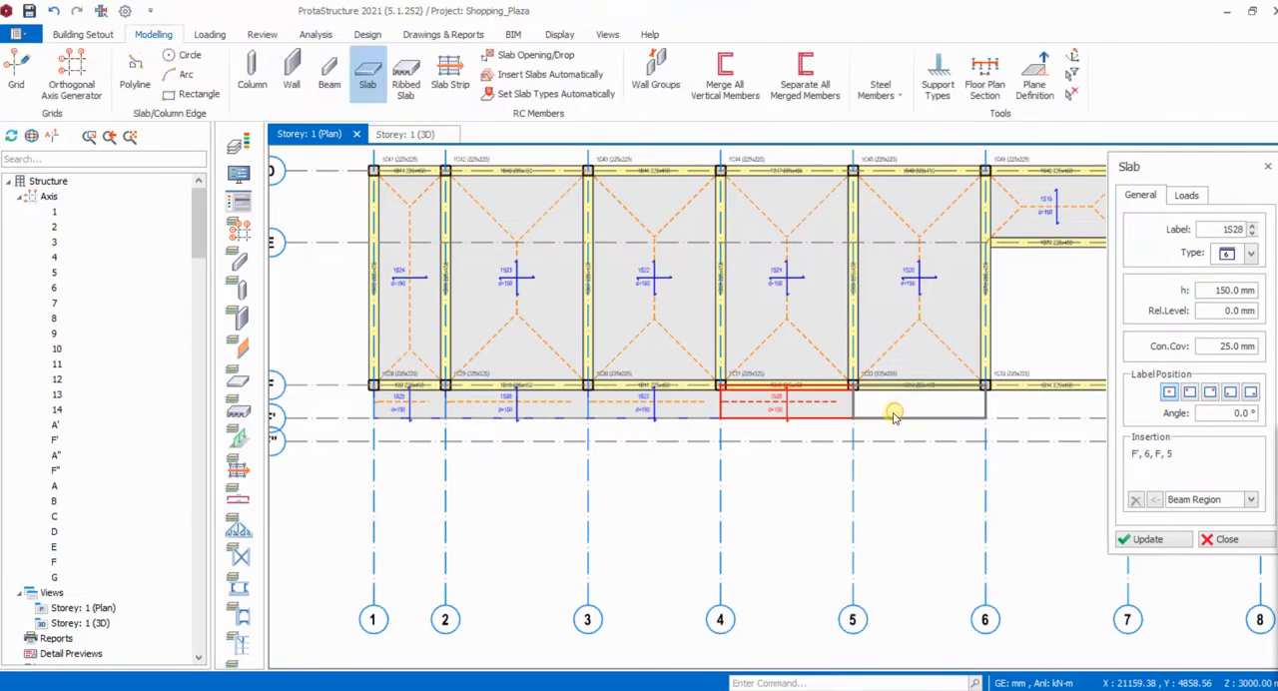
- Insert type 6 slabs between axes F and F' in the two bays from axis 7 to axis 9
{"action": "scroll", "coordinate": [807, 428], "scroll_direction": "down", "scroll_amount": 3}
{"action": "scroll", "coordinate": [826, 438], "scroll_direction": "up", "scroll_amount": 5}
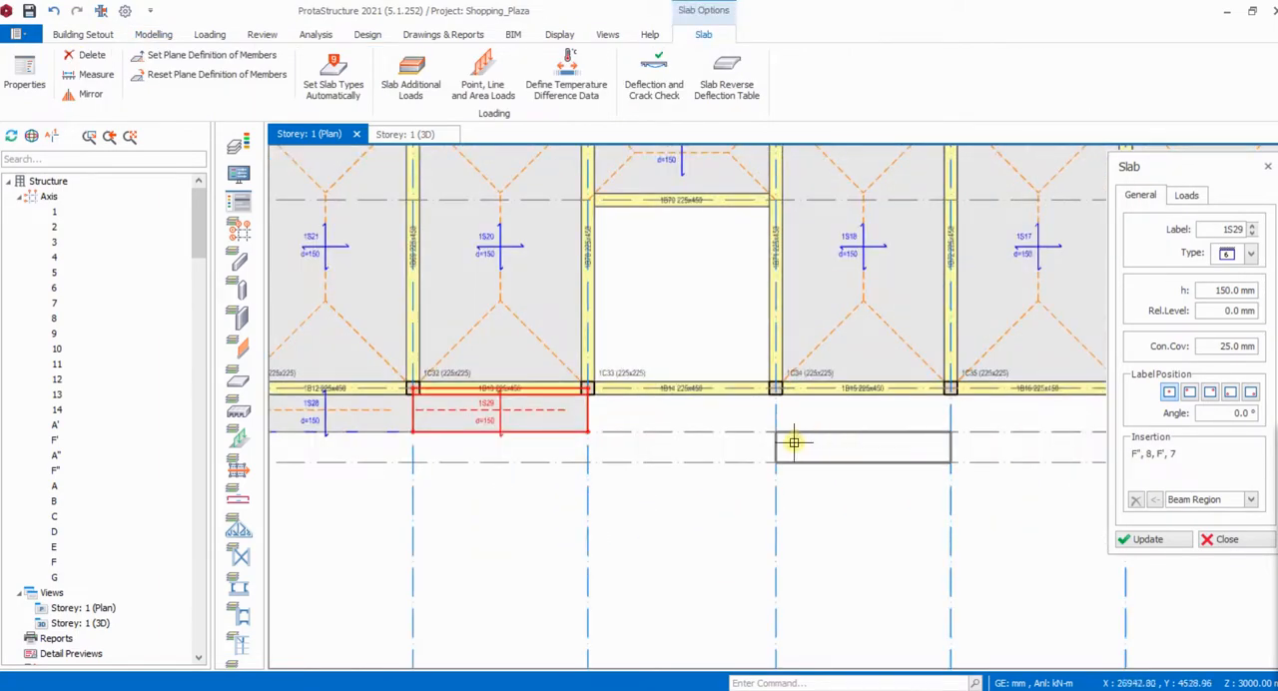
{"action": "left_click", "coordinate": [842, 434]}
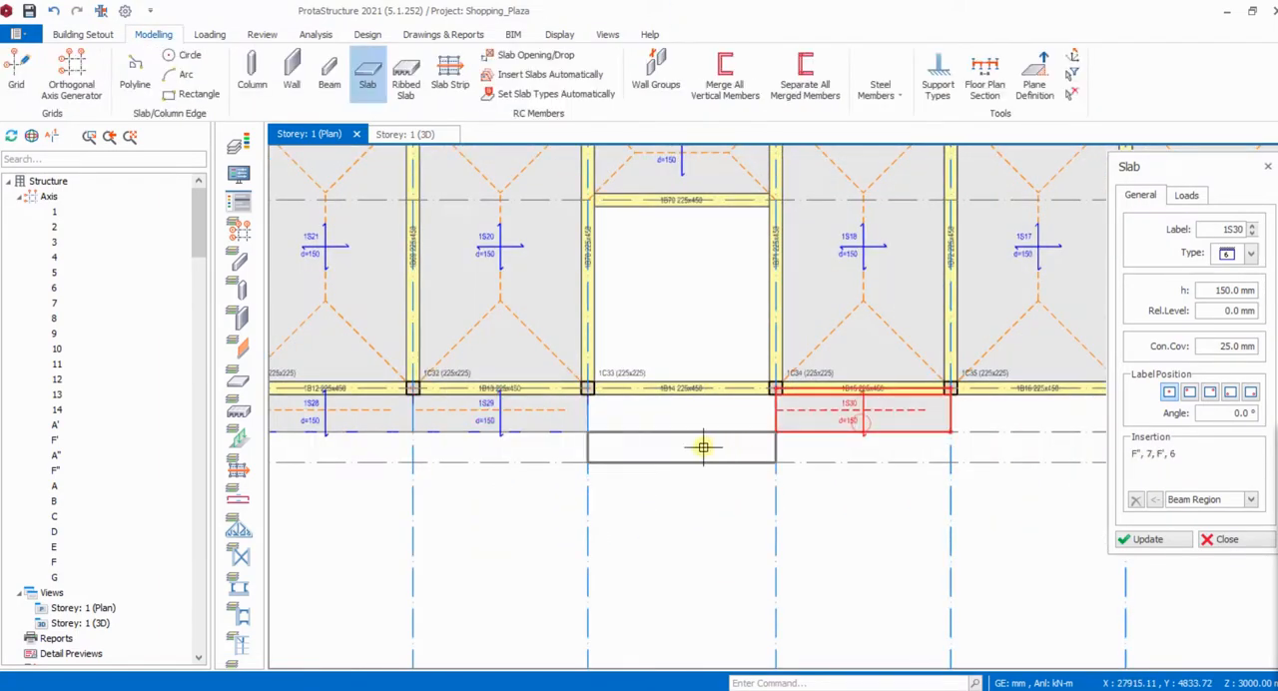
{"action": "scroll", "coordinate": [704, 442], "scroll_direction": "down", "scroll_amount": 3}
{"action": "scroll", "coordinate": [756, 443], "scroll_direction": "up", "scroll_amount": 3}
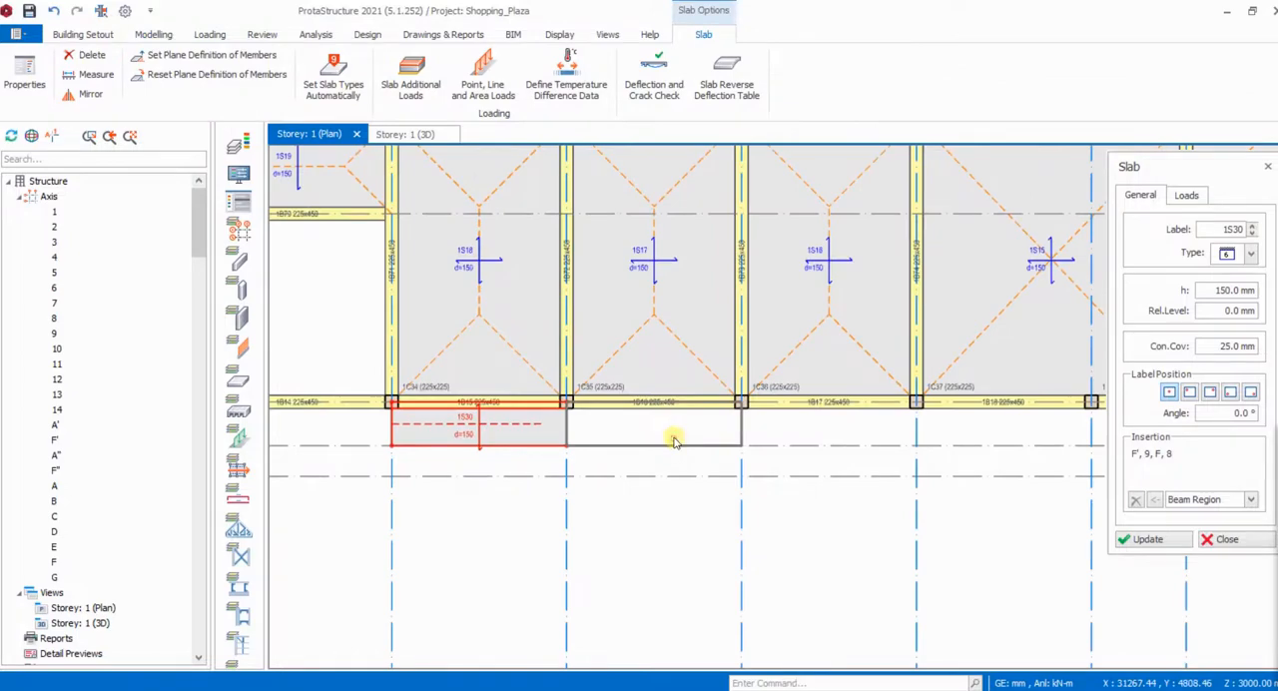
{"action": "left_click", "coordinate": [674, 440]}
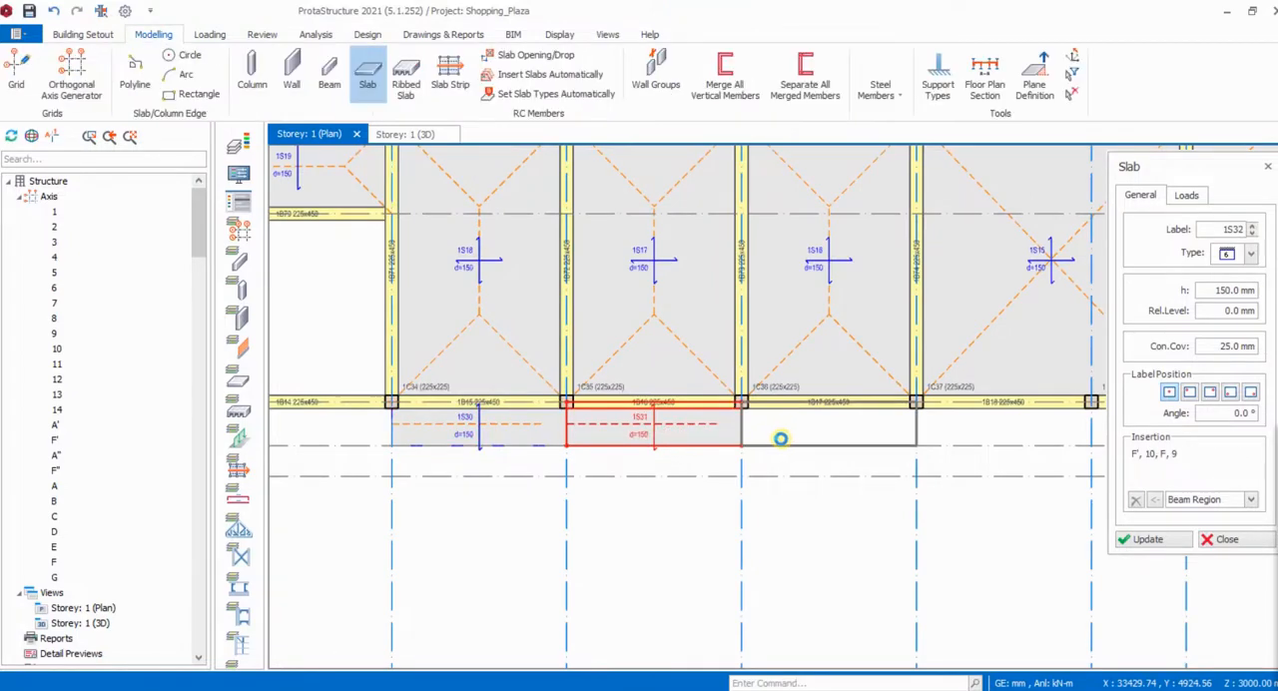
- Insert type 6 slabs between axes F and F' in the bays from axis 9 to axis 13
{"action": "left_click", "coordinate": [779, 439]}
{"action": "scroll", "coordinate": [805, 436], "scroll_direction": "down", "scroll_amount": 3}
{"action": "scroll", "coordinate": [805, 435], "scroll_direction": "up", "scroll_amount": 3}
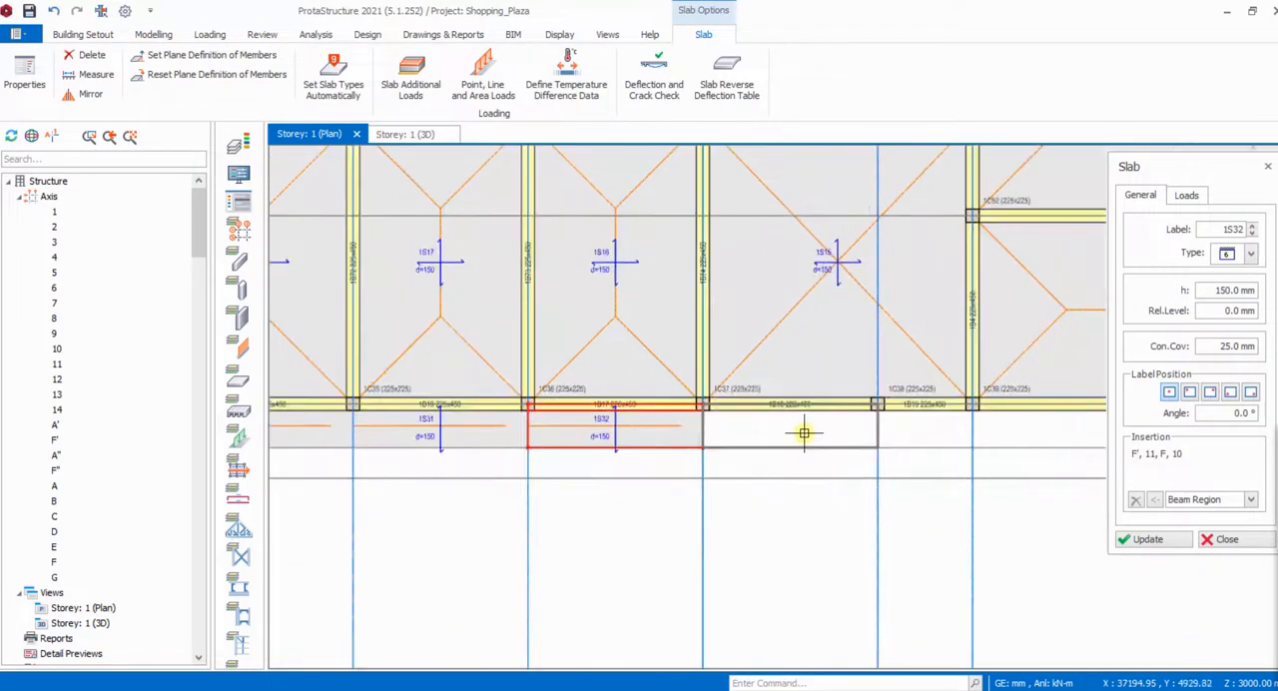
{"action": "left_click", "coordinate": [790, 437]}
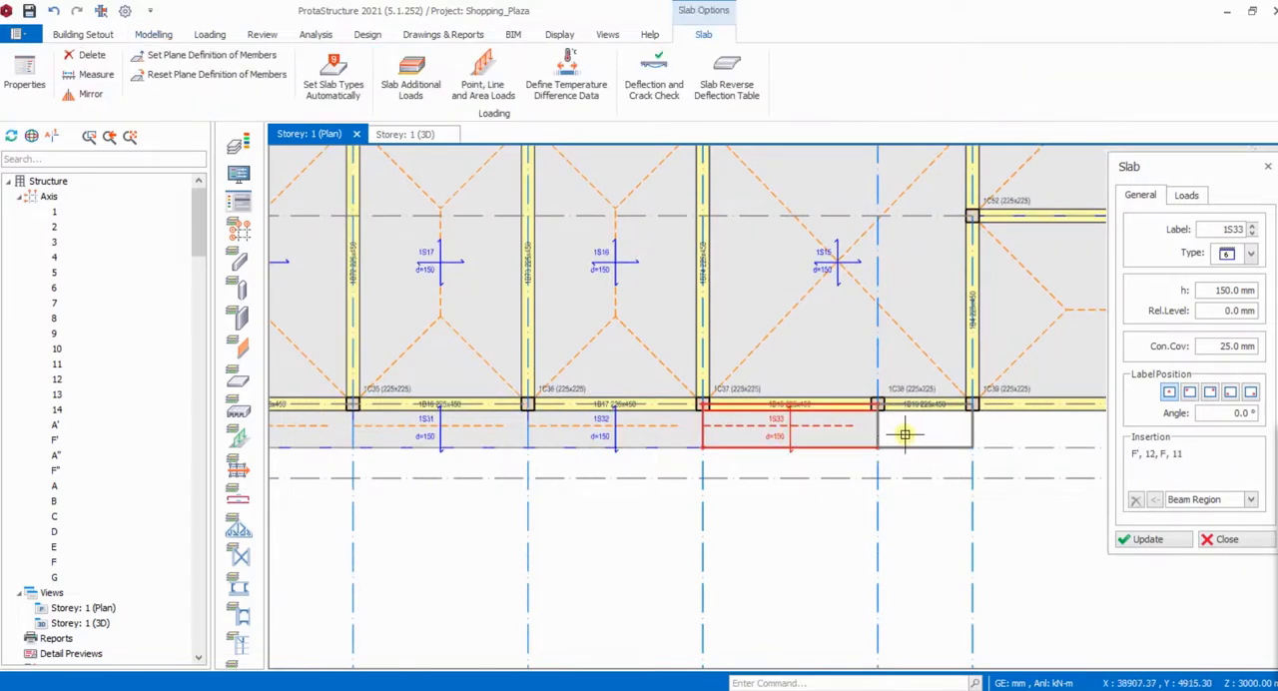
{"action": "left_click", "coordinate": [905, 433]}
{"action": "scroll", "coordinate": [693, 454], "scroll_direction": "down", "scroll_amount": 5}
{"action": "scroll", "coordinate": [739, 451], "scroll_direction": "up", "scroll_amount": 3}
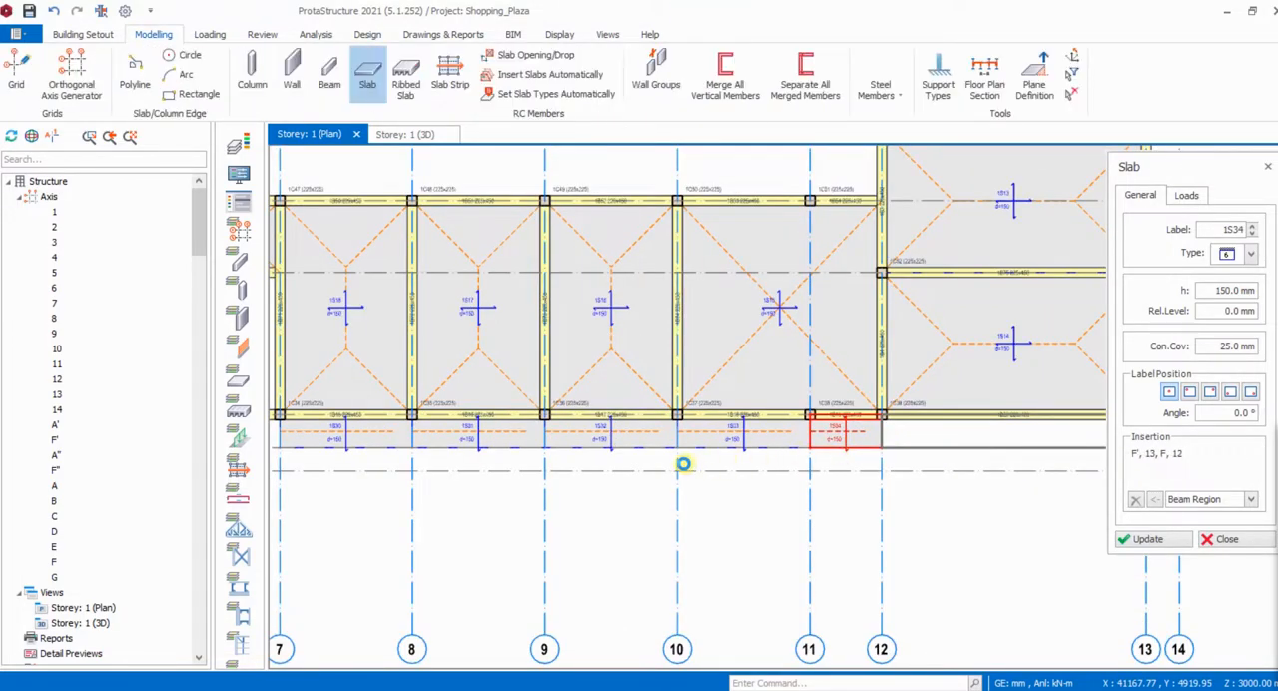
{"action": "scroll", "coordinate": [621, 460], "scroll_direction": "down", "scroll_amount": 5}
{"action": "scroll", "coordinate": [781, 304], "scroll_direction": "up", "scroll_amount": 3}
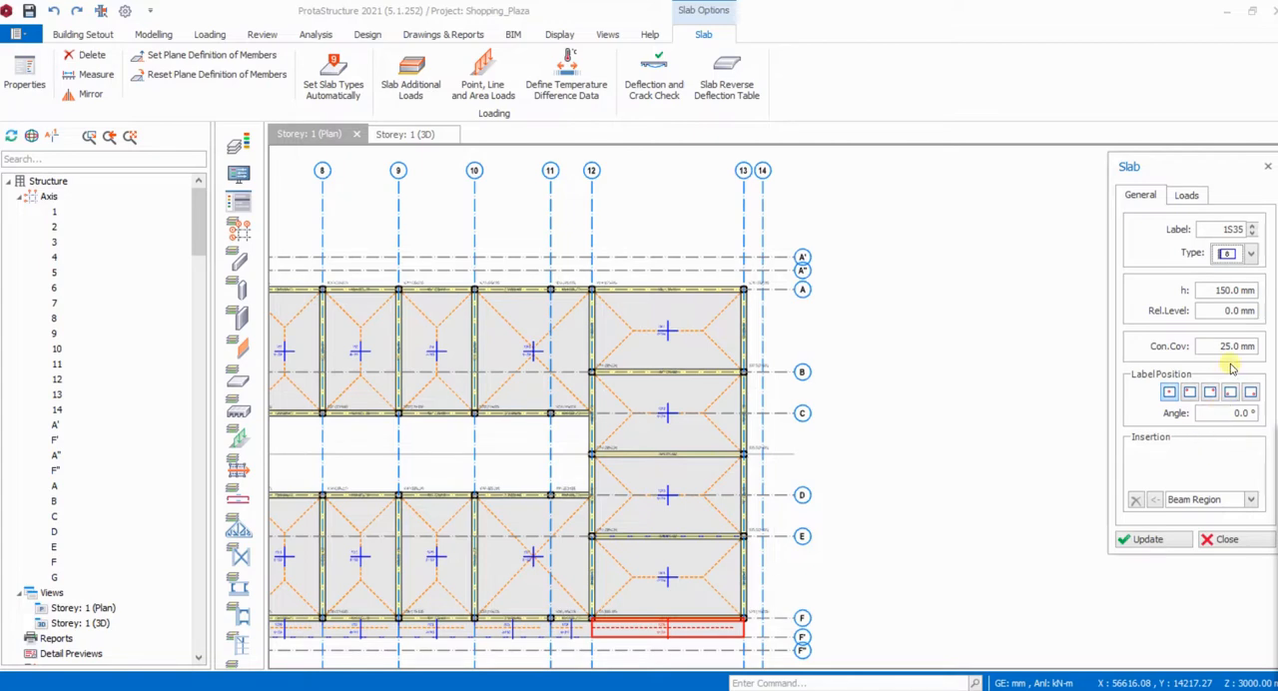
- Insert a type 8 slab with the Pick Axis method, bounded by axes 13, F', 14 and A"
{"action": "left_click", "coordinate": [1252, 501]}
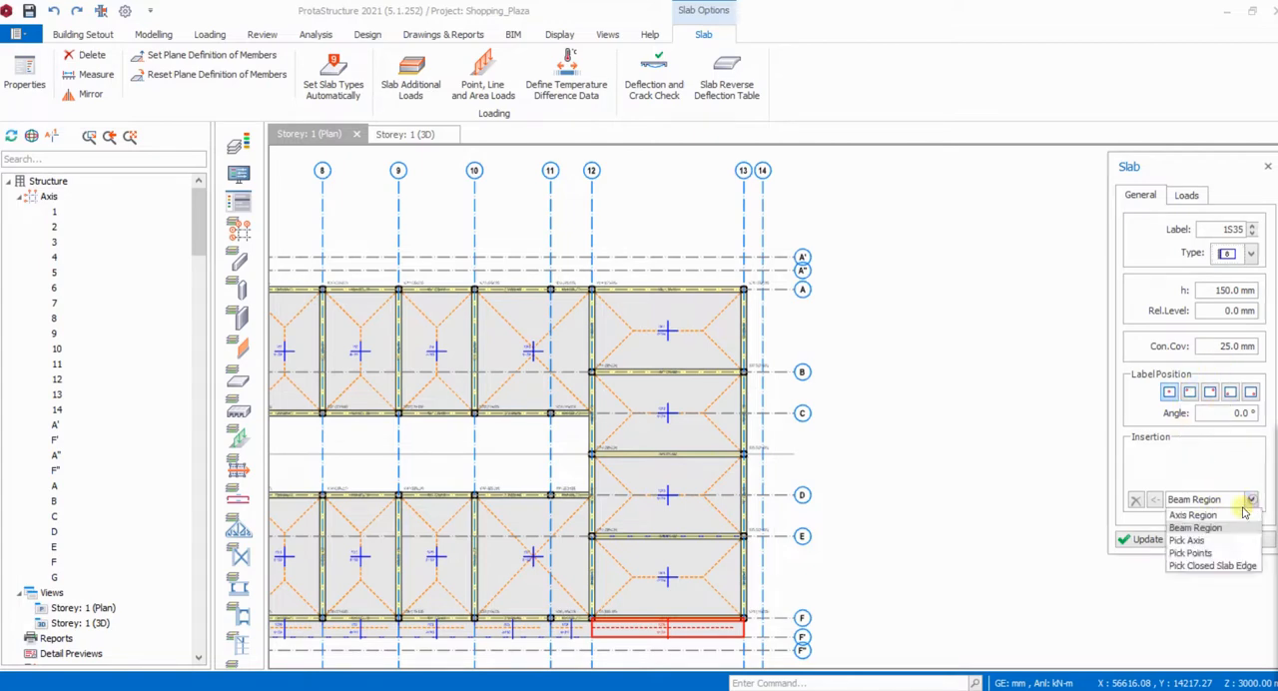
{"action": "left_click", "coordinate": [1190, 541]}
{"action": "scroll", "coordinate": [753, 290], "scroll_direction": "up", "scroll_amount": 3}
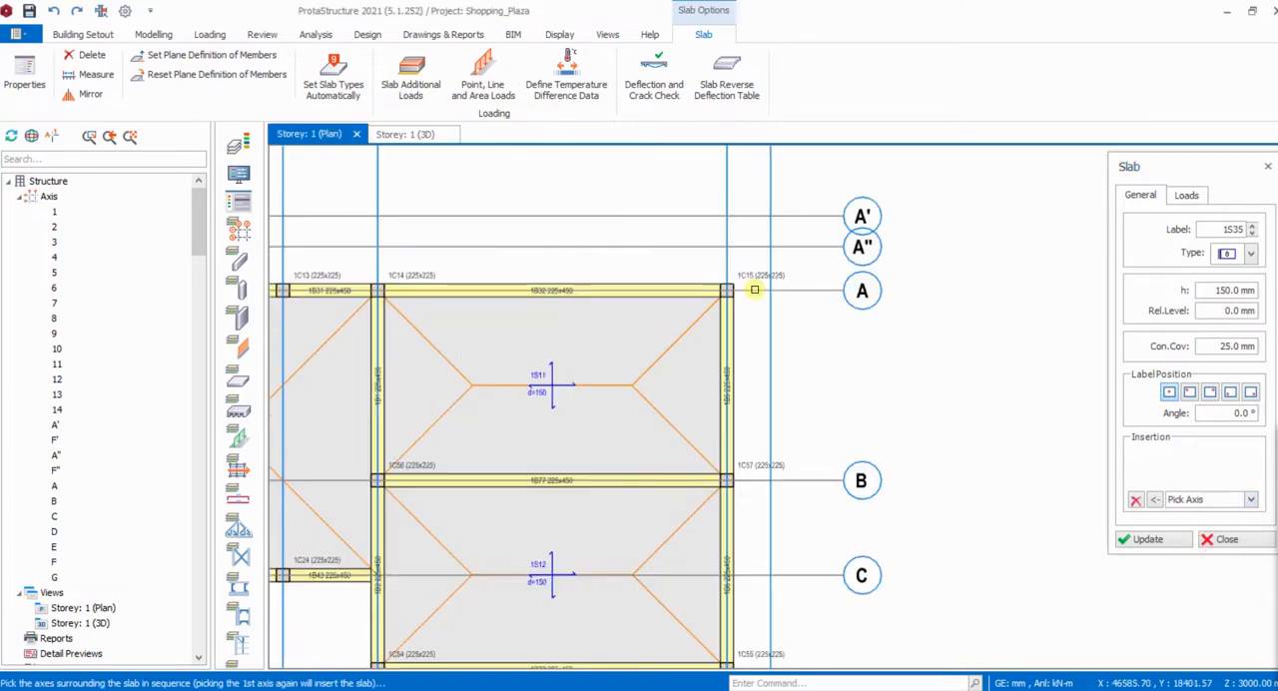
{"action": "scroll", "coordinate": [713, 266], "scroll_direction": "down", "scroll_amount": 4}
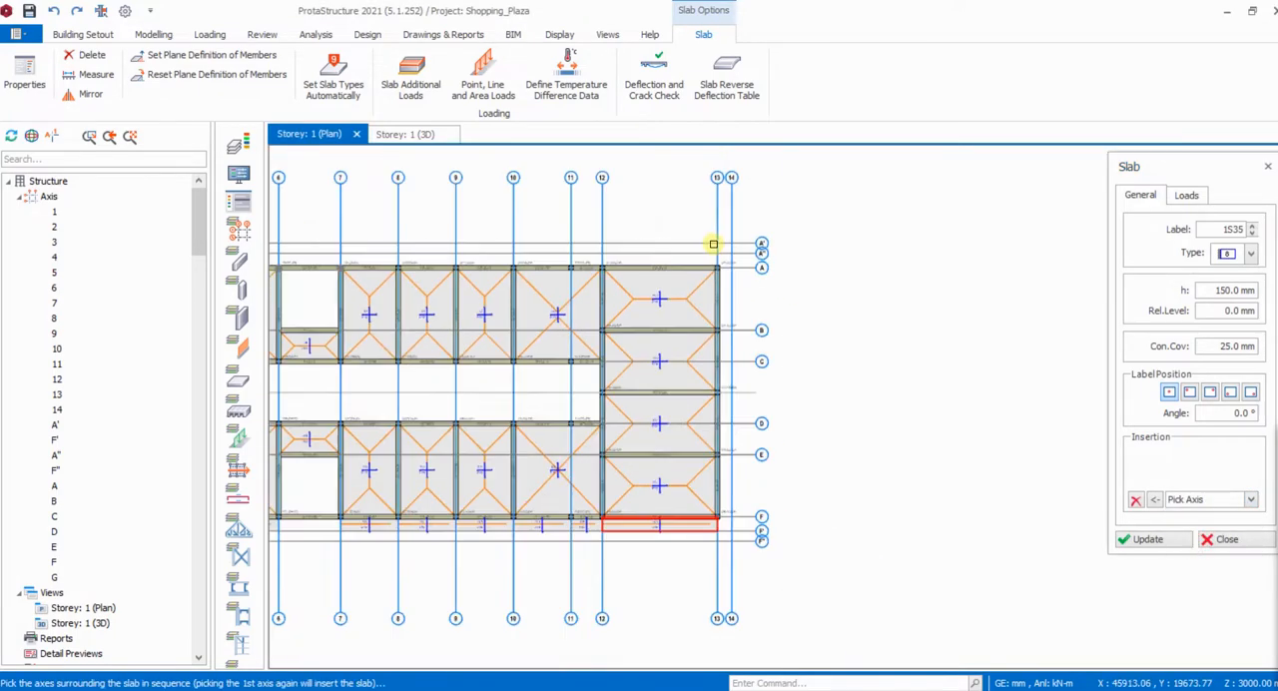
{"action": "left_click", "coordinate": [718, 227]}
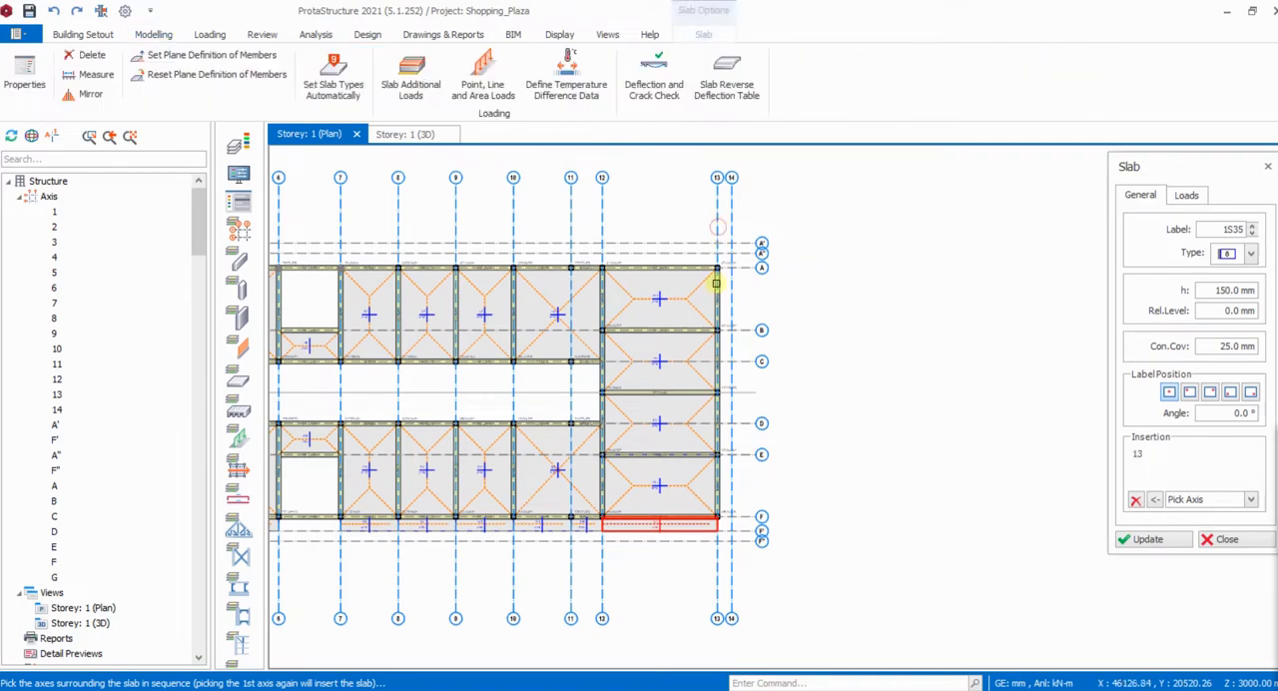
{"action": "scroll", "coordinate": [729, 539], "scroll_direction": "up", "scroll_amount": 3}
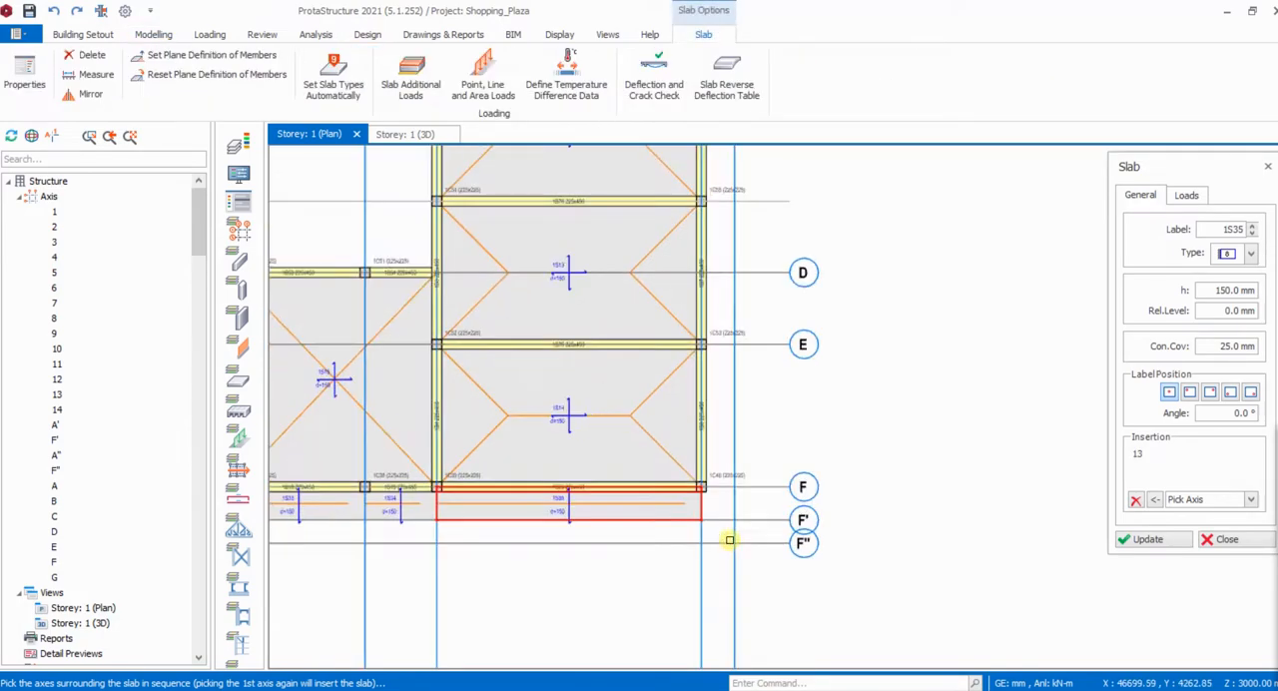
{"action": "left_click", "coordinate": [763, 520]}
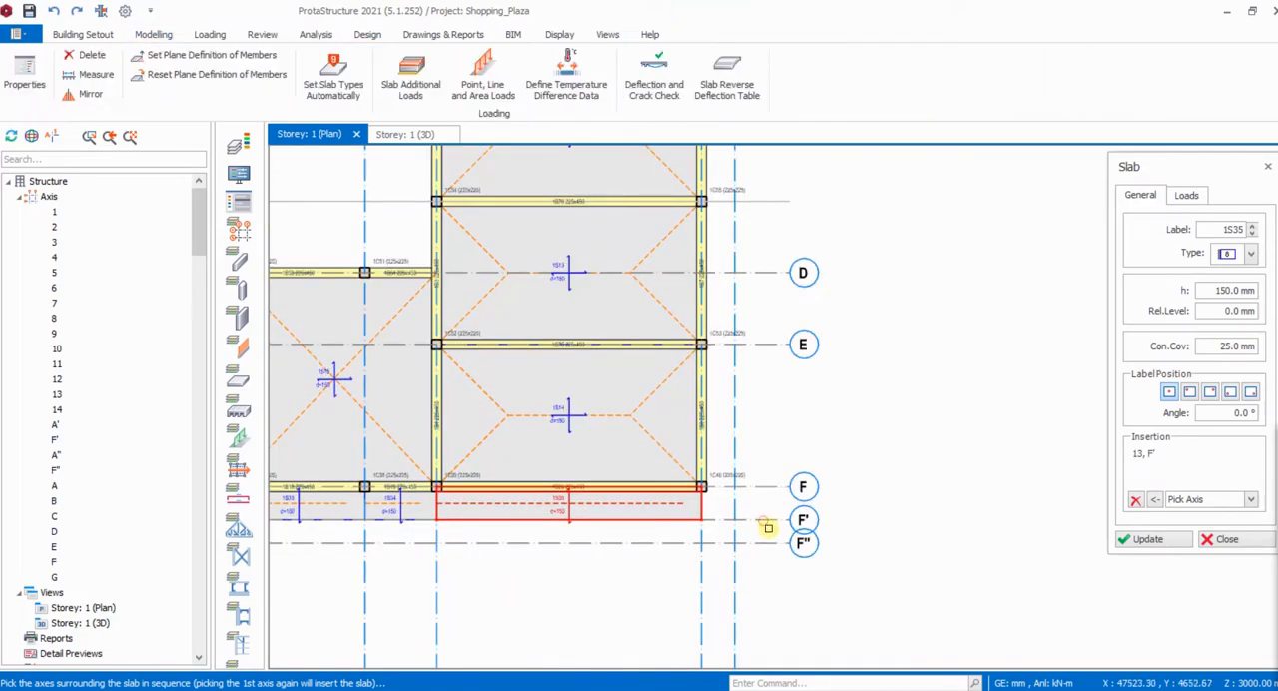
{"action": "left_click", "coordinate": [735, 567]}
{"action": "scroll", "coordinate": [749, 569], "scroll_direction": "down", "scroll_amount": 3}
{"action": "scroll", "coordinate": [749, 355], "scroll_direction": "up", "scroll_amount": 3}
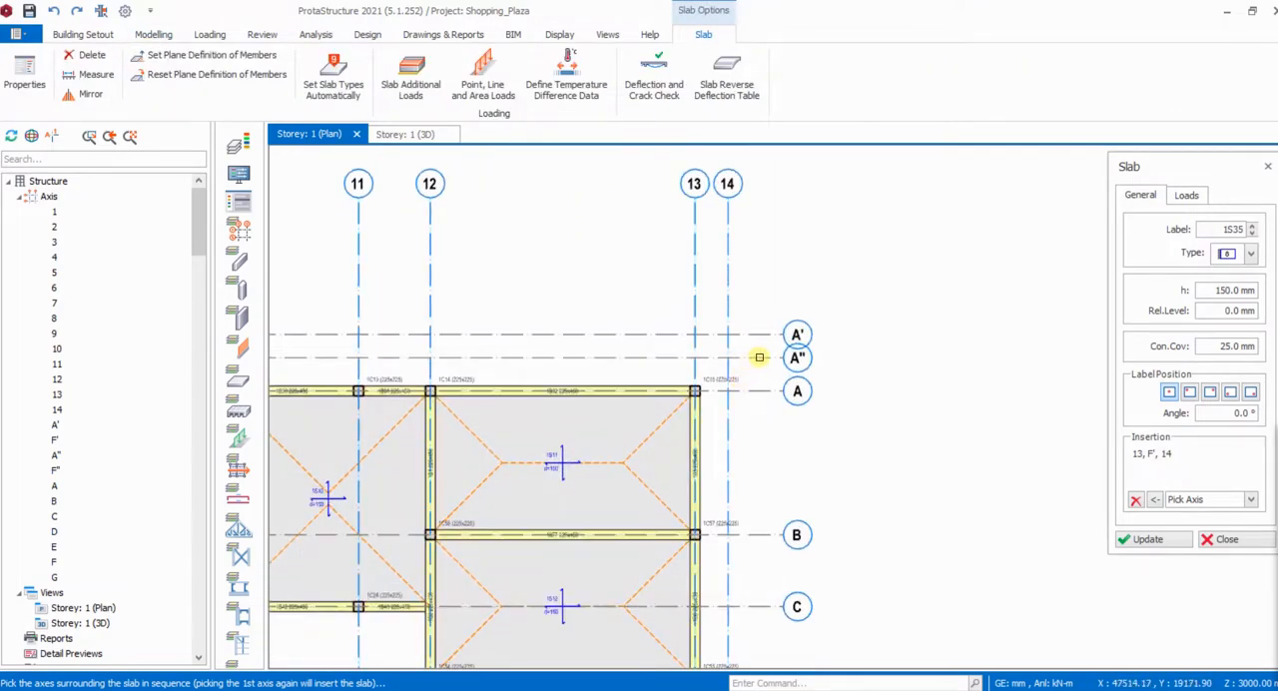
{"action": "left_click", "coordinate": [762, 356]}
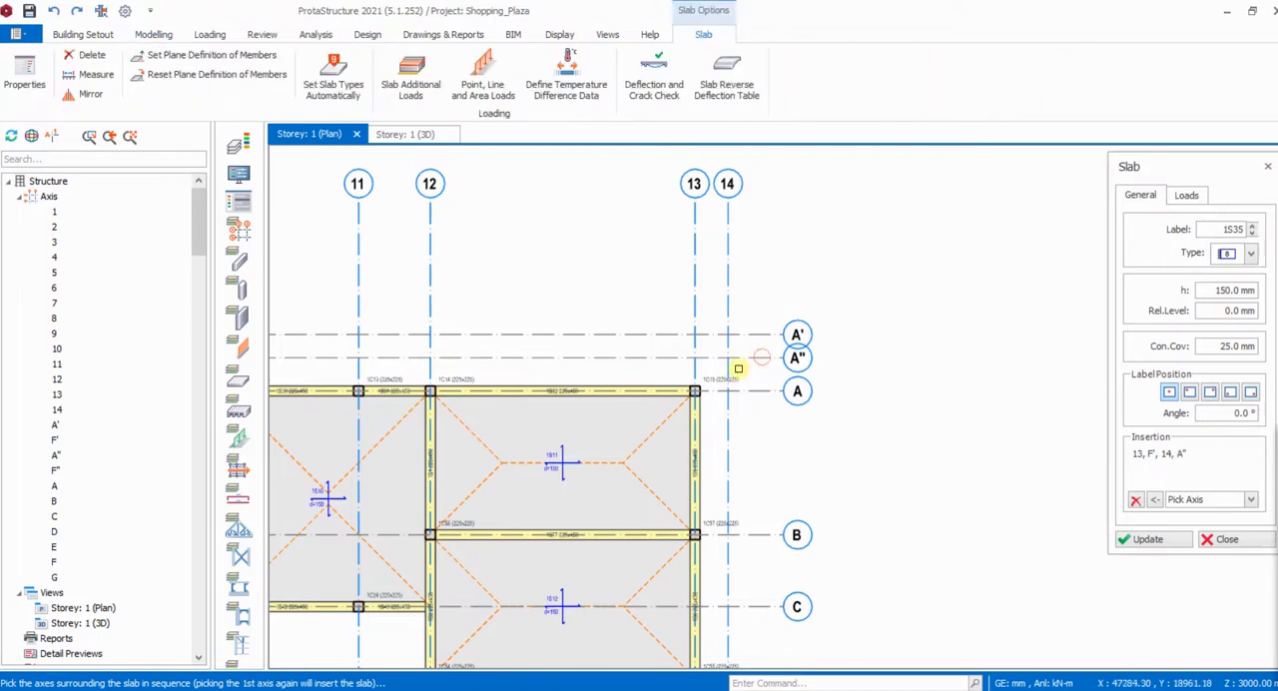
{"action": "left_click", "coordinate": [697, 308]}
{"action": "scroll", "coordinate": [798, 251], "scroll_direction": "down", "scroll_amount": 3}
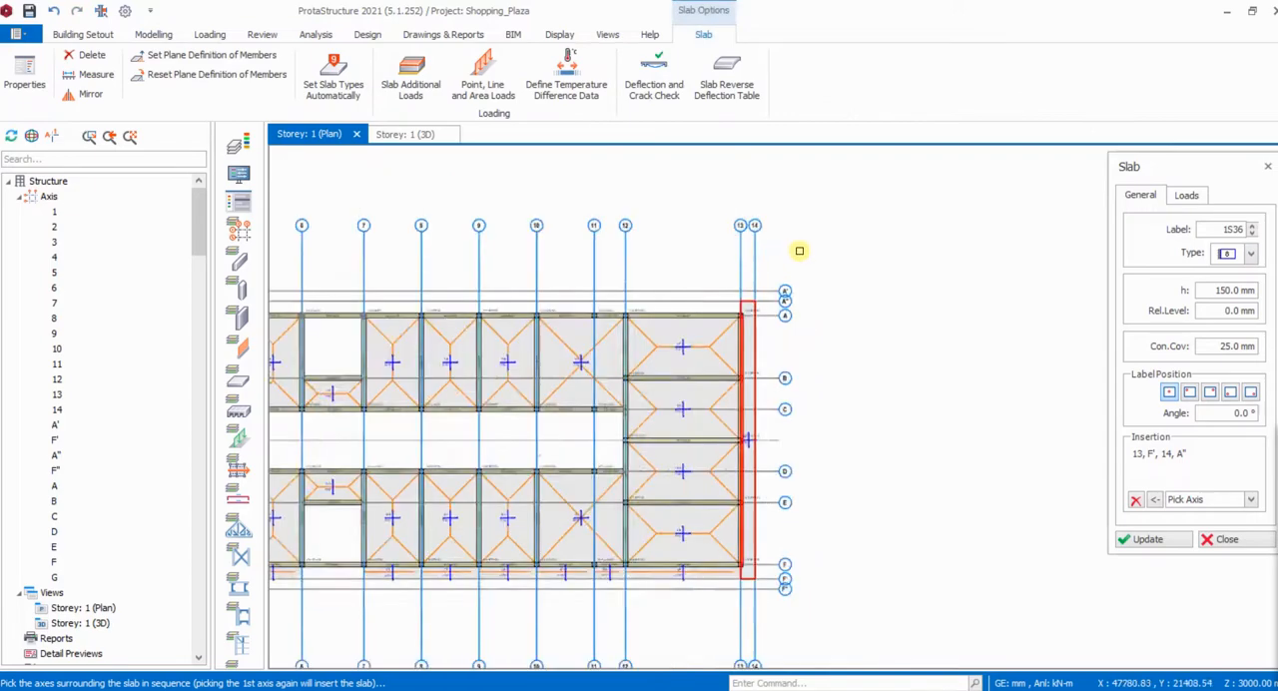
- Set the slab type back to 6 for the edge strip beyond axis A
{"action": "scroll", "coordinate": [781, 423], "scroll_direction": "up", "scroll_amount": 5}
{"action": "scroll", "coordinate": [878, 464], "scroll_direction": "down", "scroll_amount": 2}
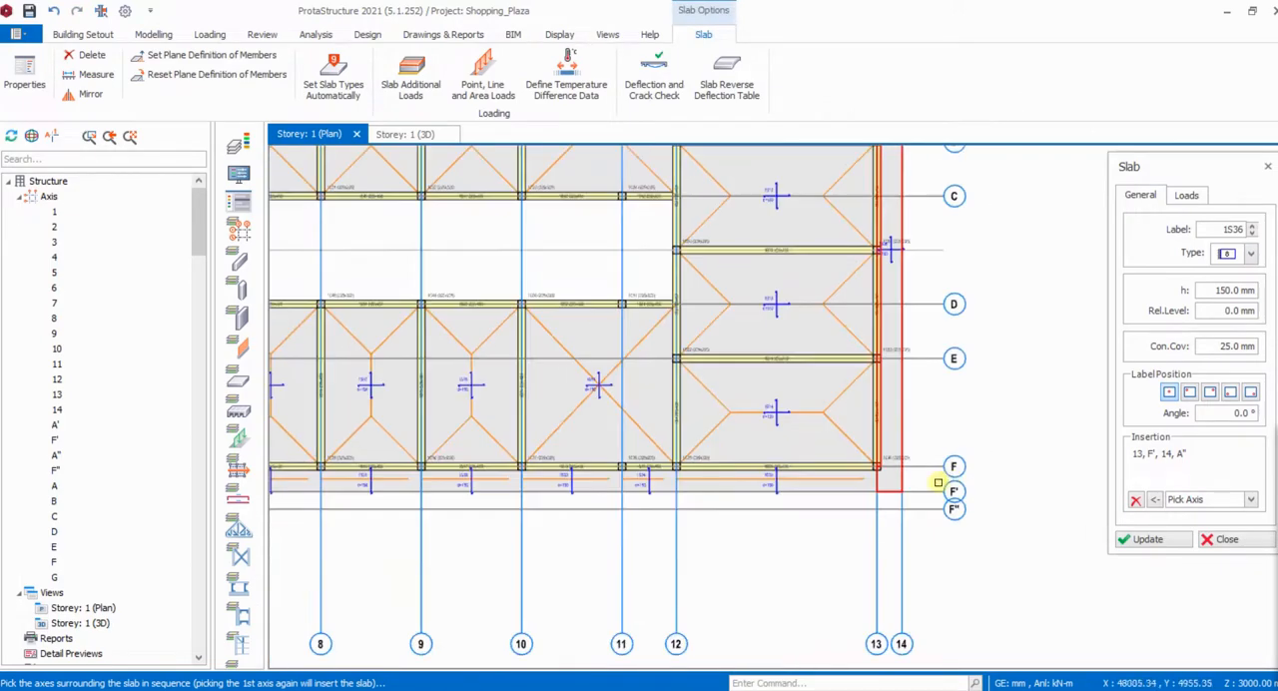
{"action": "scroll", "coordinate": [901, 502], "scroll_direction": "down", "scroll_amount": 3}
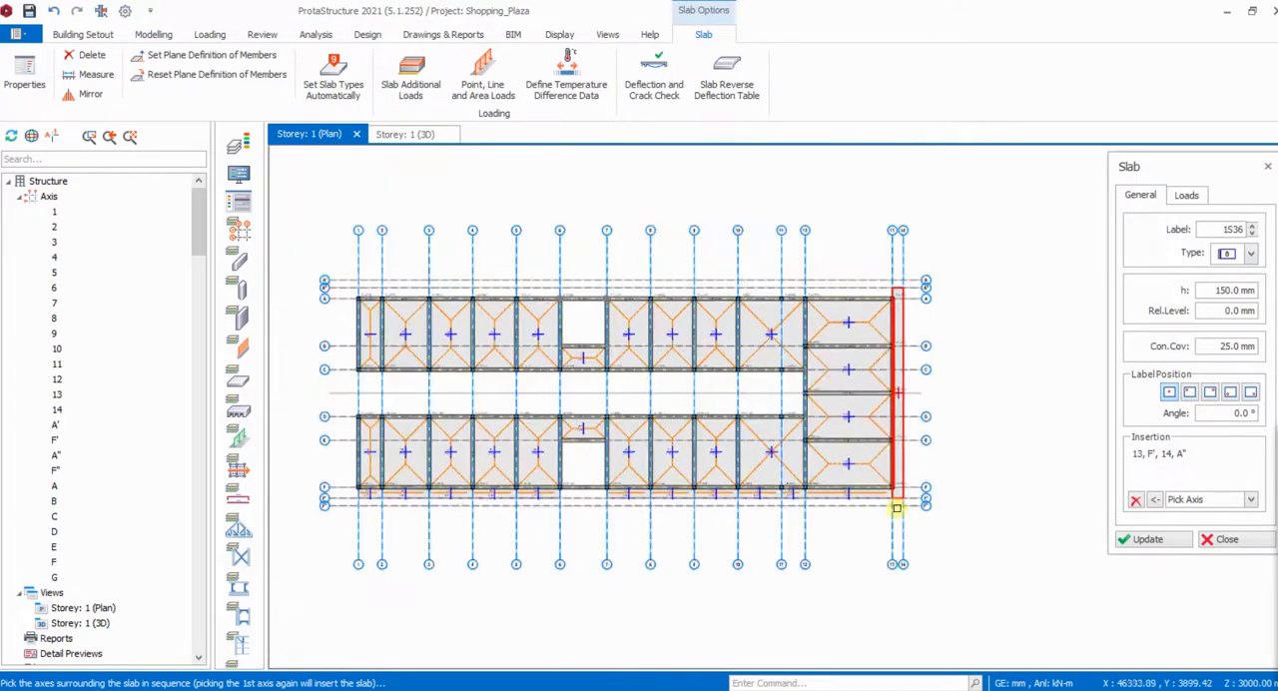
{"action": "scroll", "coordinate": [872, 288], "scroll_direction": "up", "scroll_amount": 3}
{"action": "scroll", "coordinate": [973, 275], "scroll_direction": "down", "scroll_amount": 2}
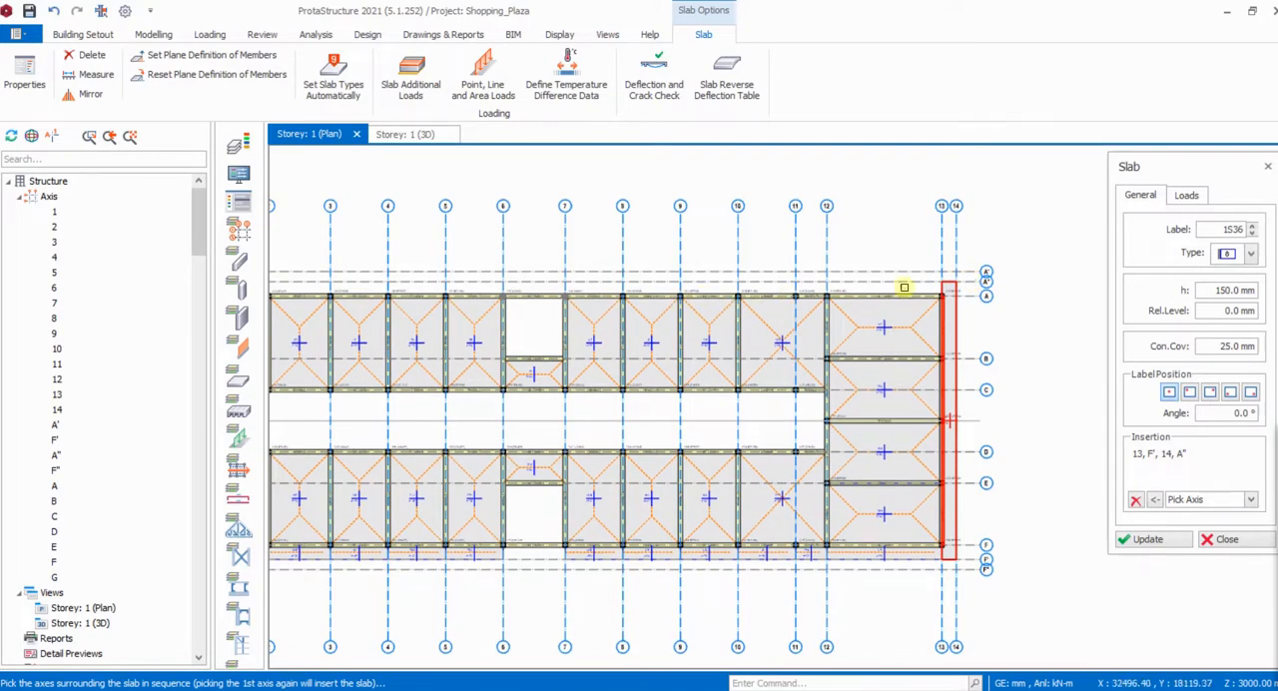
{"action": "scroll", "coordinate": [968, 299], "scroll_direction": "up", "scroll_amount": 3}
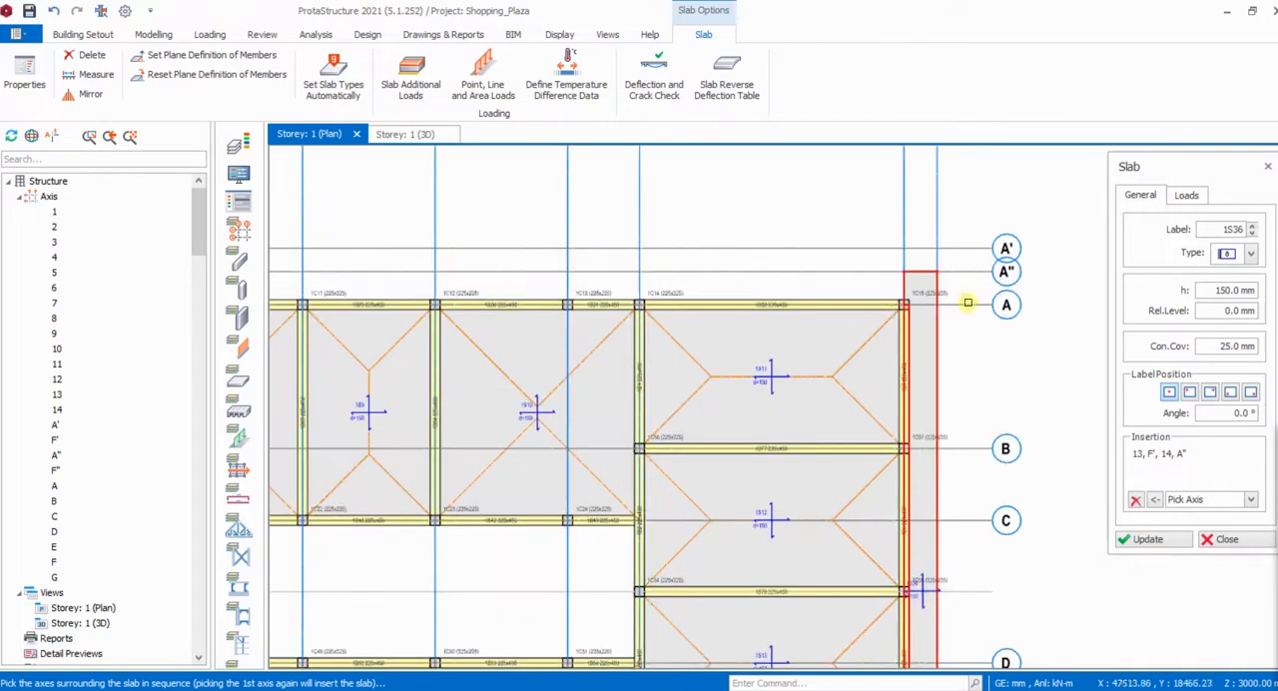
{"action": "left_click", "coordinate": [1251, 253]}
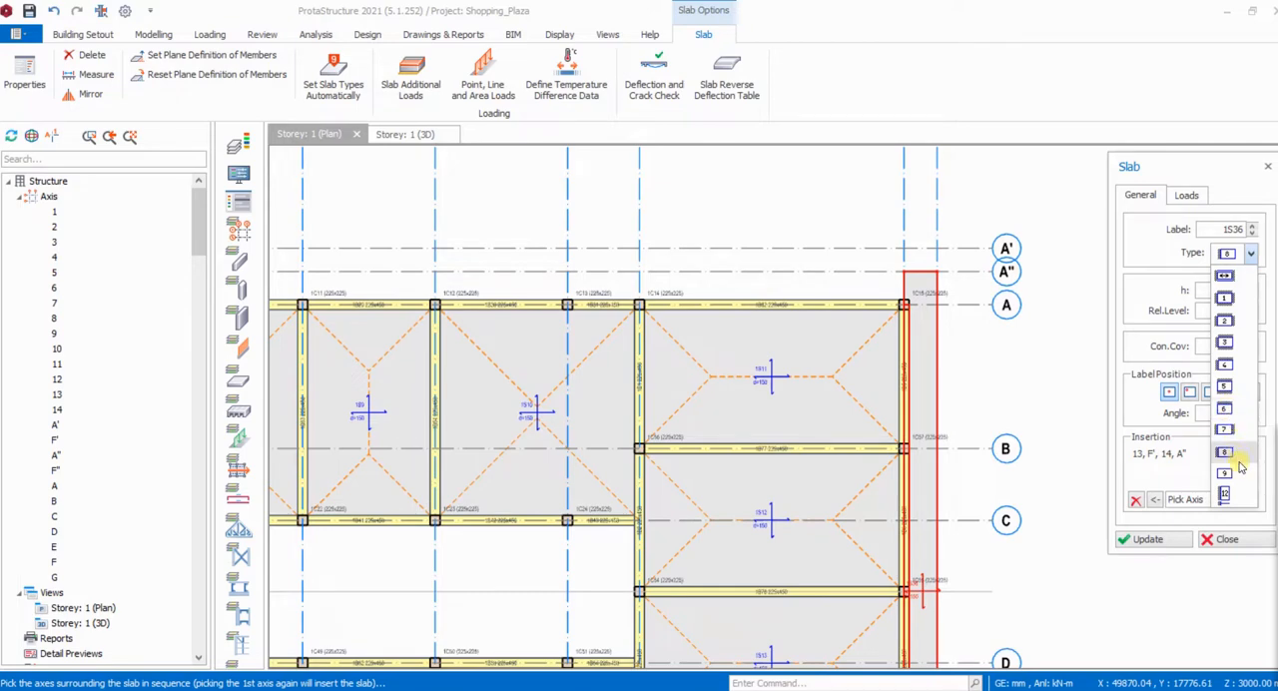
{"action": "left_click", "coordinate": [1227, 413]}
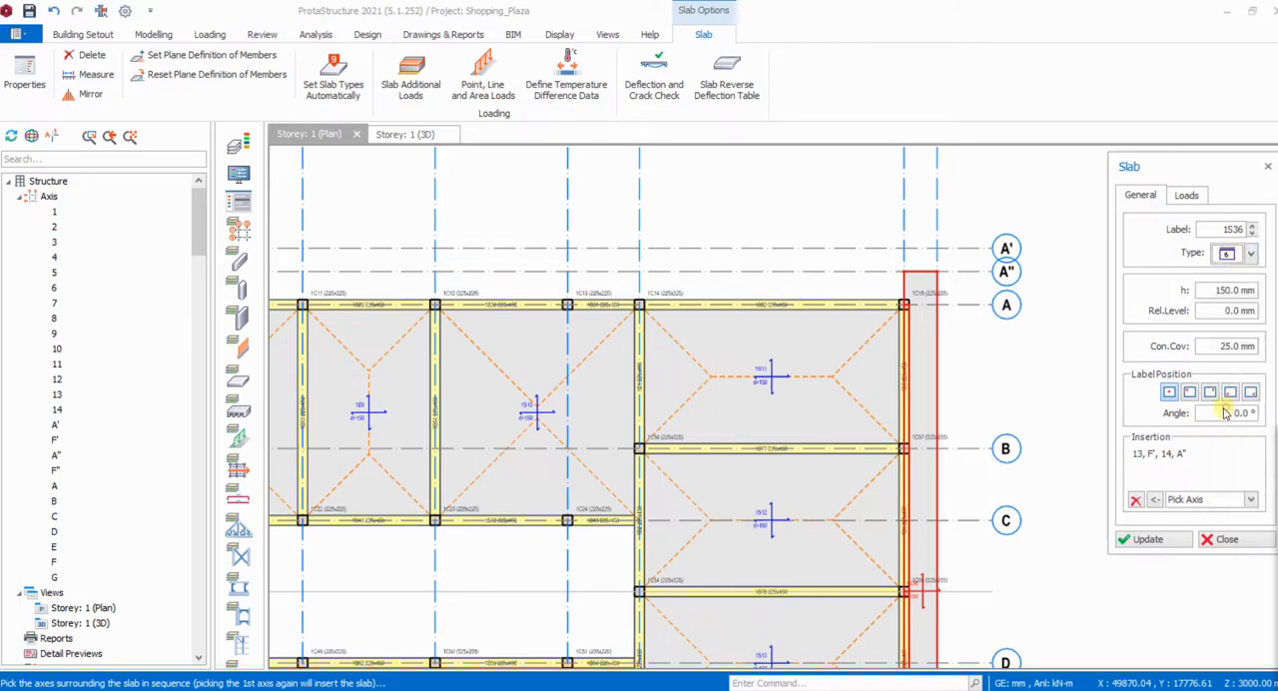
{"action": "scroll", "coordinate": [917, 317], "scroll_direction": "down", "scroll_amount": 2}
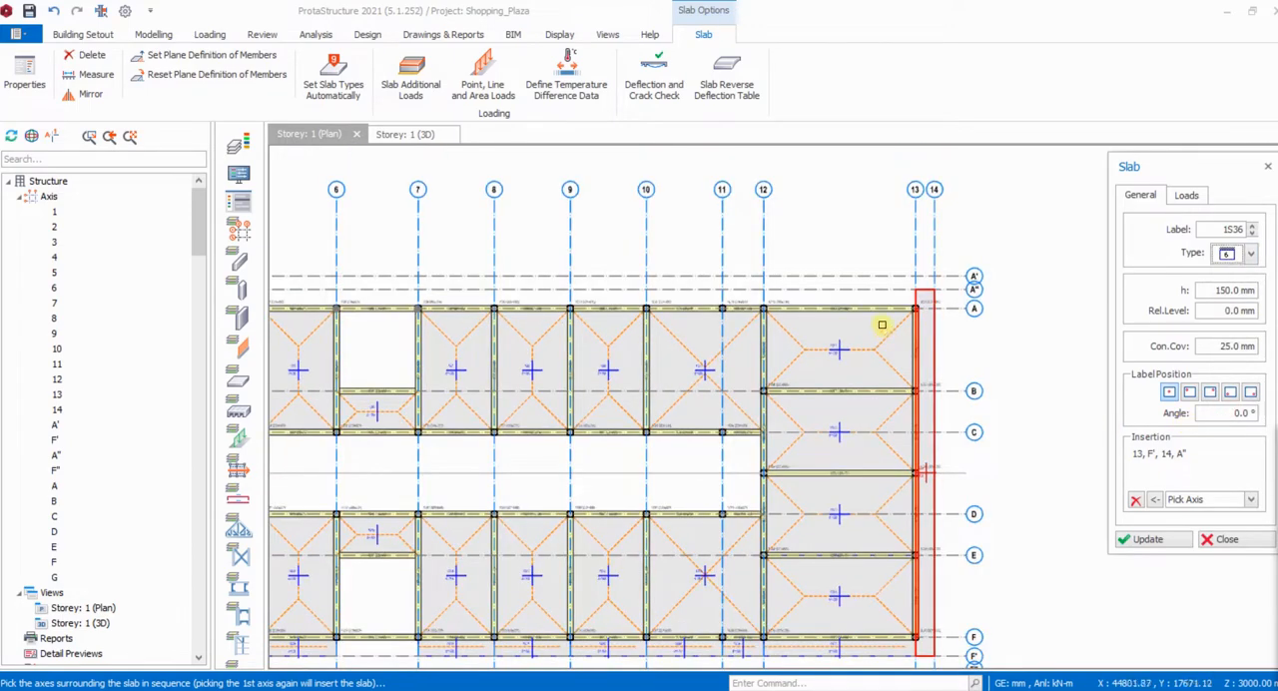
- Insert a type 6 edge slab with the Pick Axis method, bounded by axes A, 13, A" and 7
{"action": "left_click", "coordinate": [957, 311]}
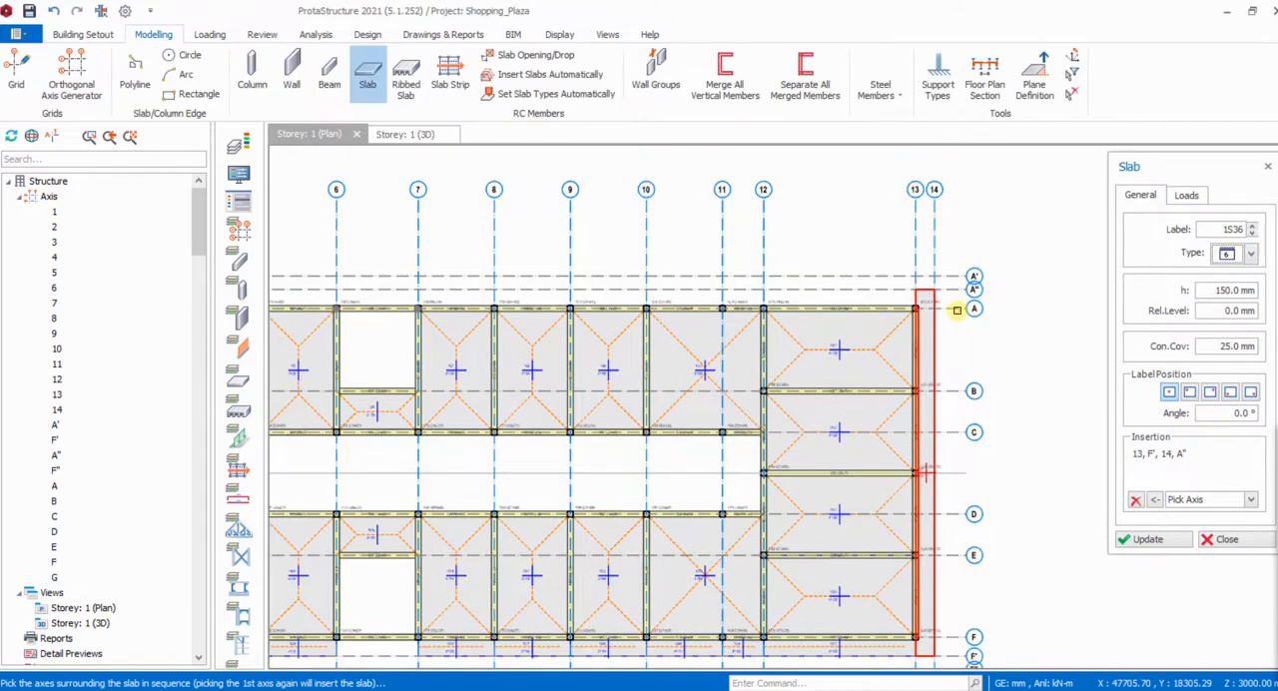
{"action": "left_click", "coordinate": [915, 259]}
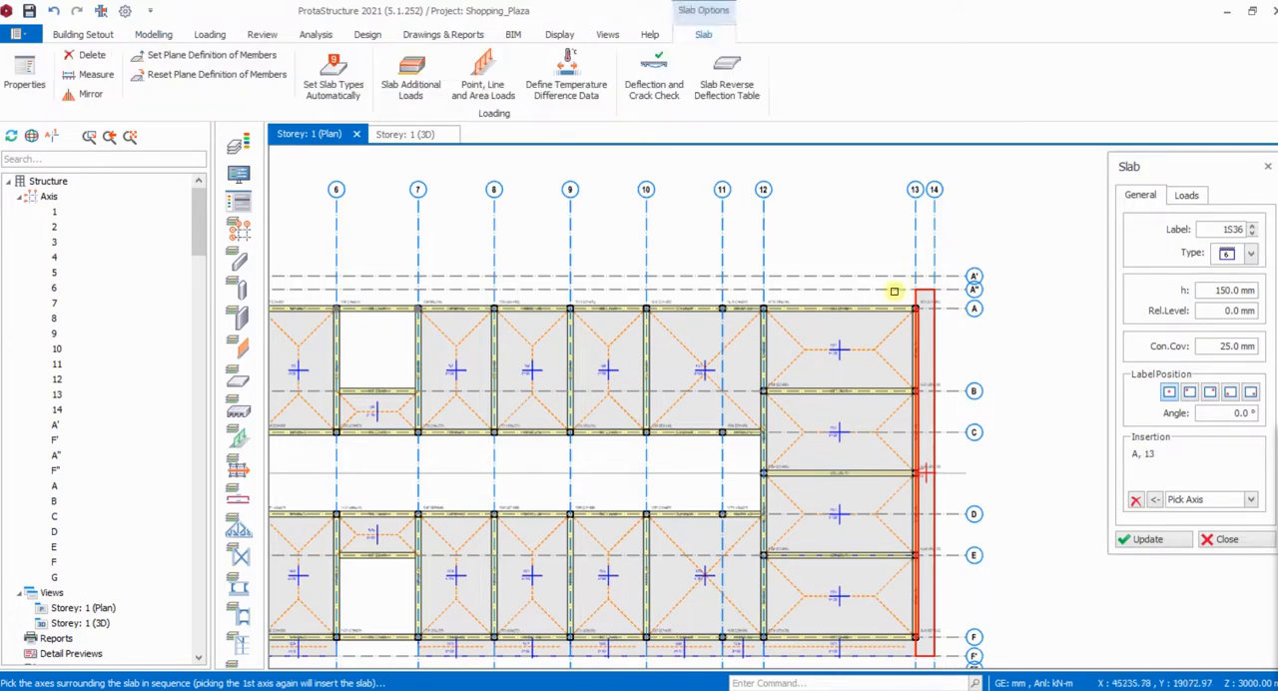
{"action": "left_click", "coordinate": [893, 288]}
{"action": "scroll", "coordinate": [408, 295], "scroll_direction": "up", "scroll_amount": 1}
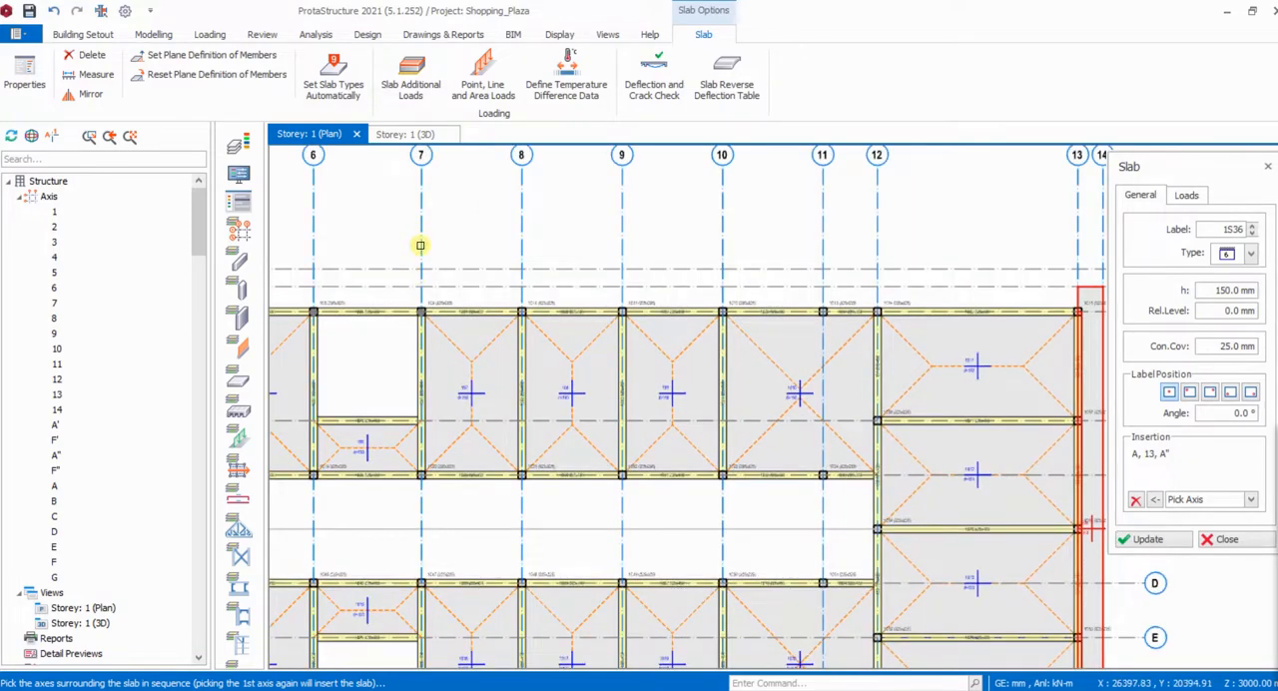
{"action": "left_click", "coordinate": [421, 247]}
{"action": "scroll", "coordinate": [421, 250], "scroll_direction": "down", "scroll_amount": 1}
{"action": "scroll", "coordinate": [787, 291], "scroll_direction": "up", "scroll_amount": 2}
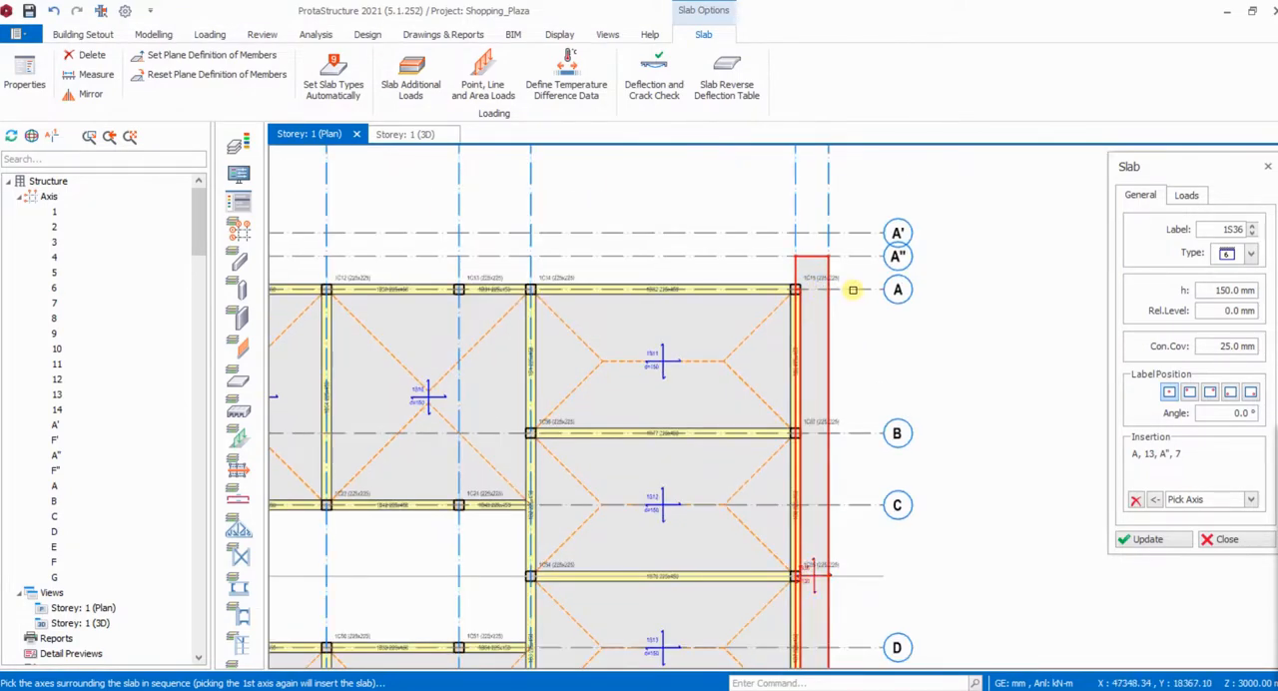
{"action": "left_click", "coordinate": [856, 290]}
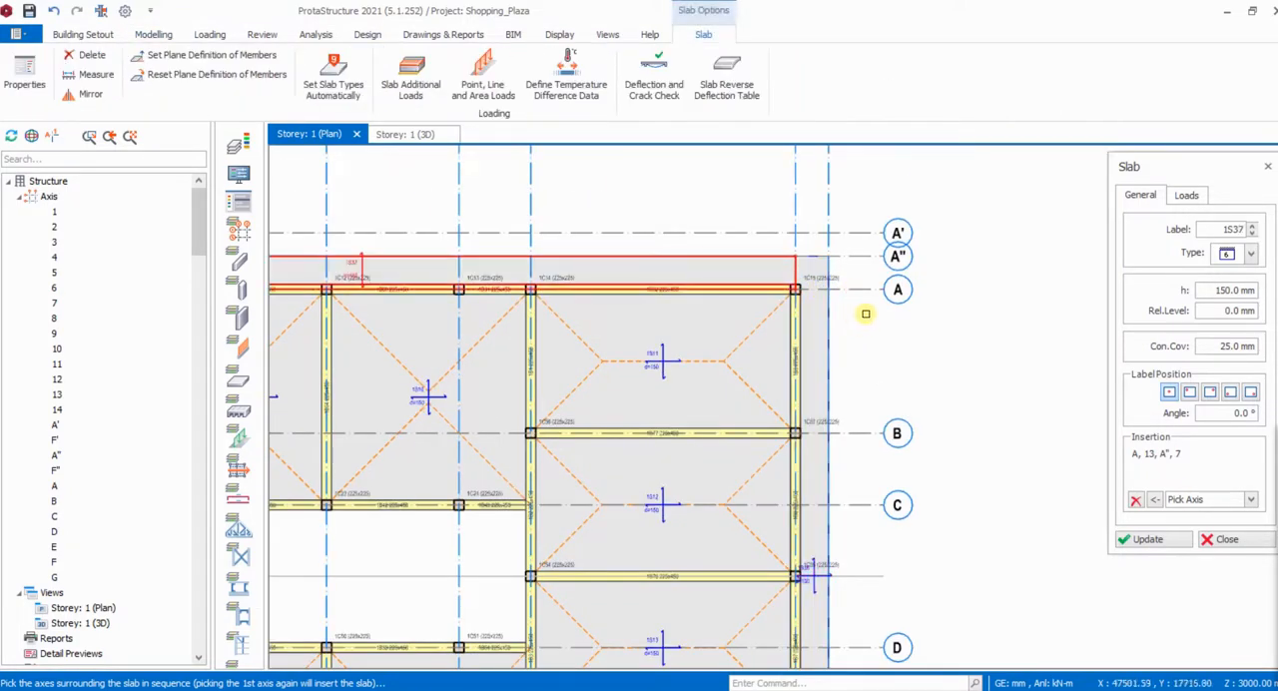
- Insert a type 6 edge slab bounded by axes 6, A", 1 and A, and end slab insertion
{"action": "scroll", "coordinate": [999, 291], "scroll_direction": "down", "scroll_amount": 2}
{"action": "scroll", "coordinate": [499, 280], "scroll_direction": "up", "scroll_amount": 3}
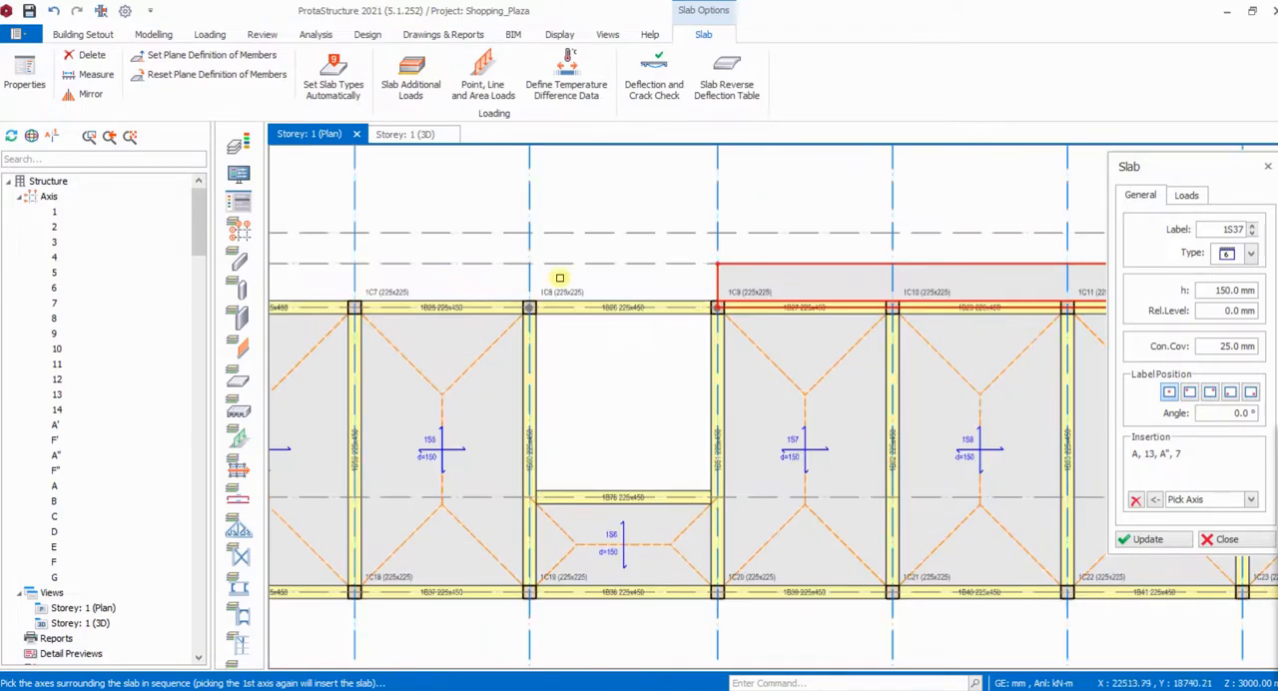
{"action": "scroll", "coordinate": [599, 300], "scroll_direction": "down", "scroll_amount": 2}
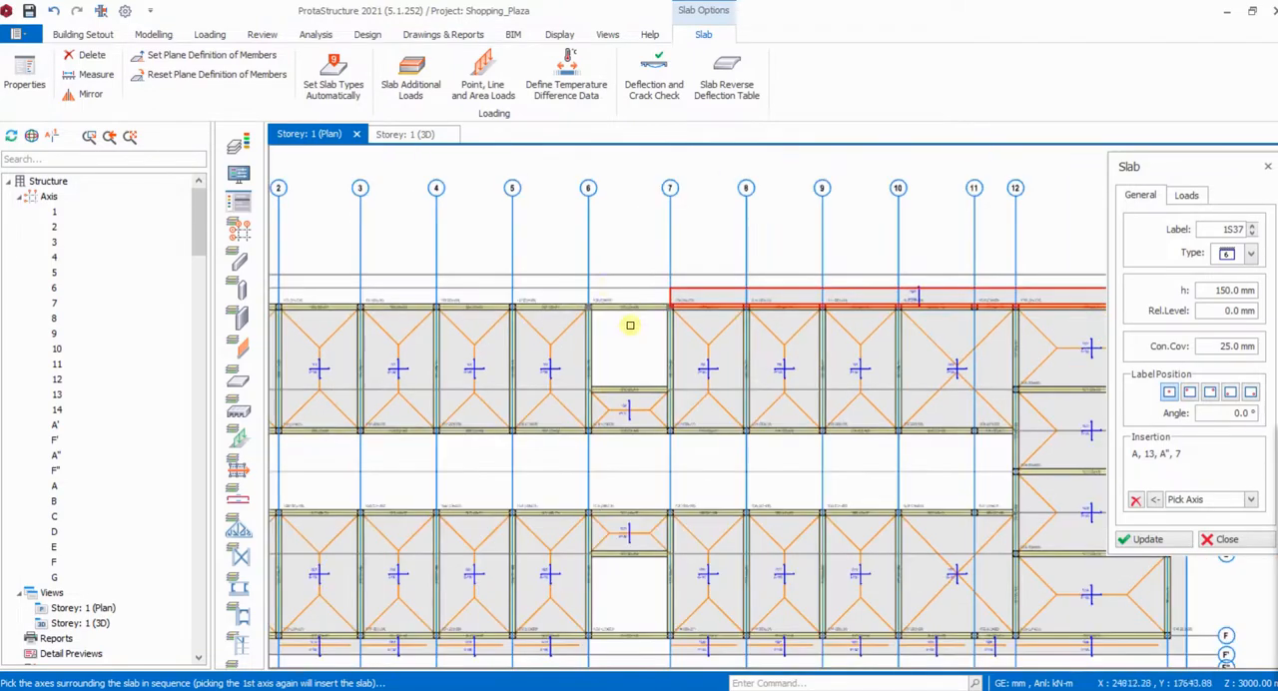
{"action": "left_click", "coordinate": [589, 255]}
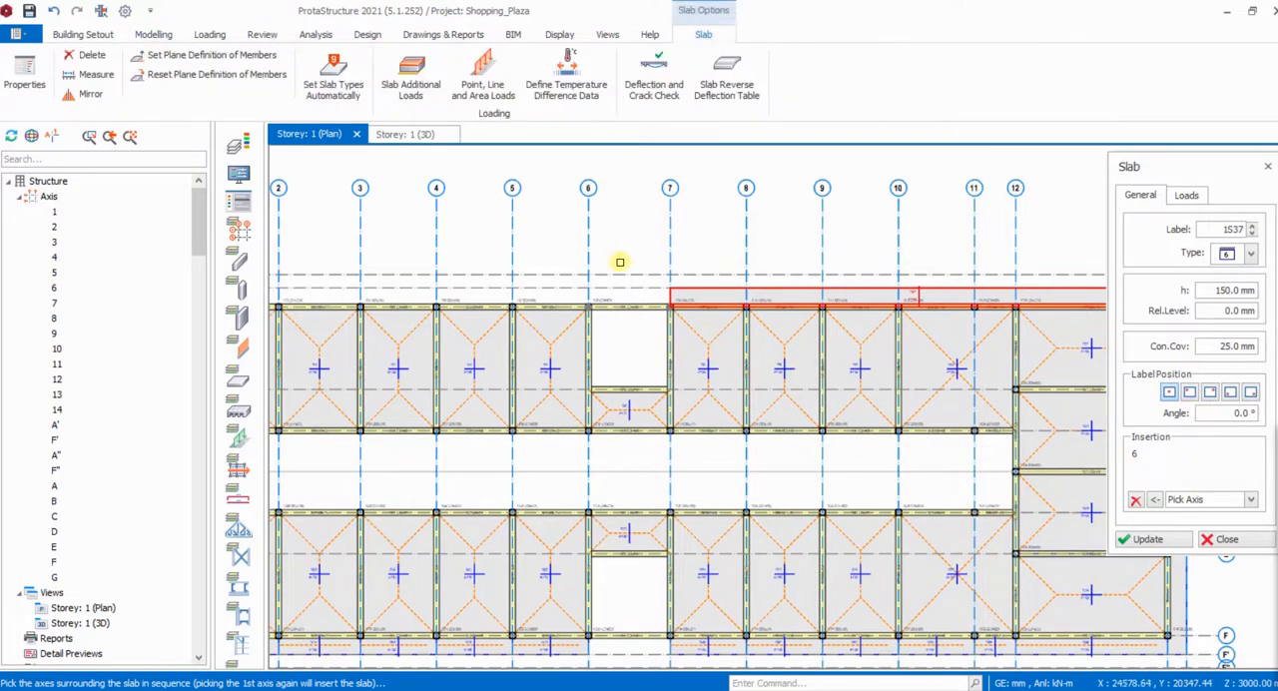
{"action": "left_click", "coordinate": [565, 289]}
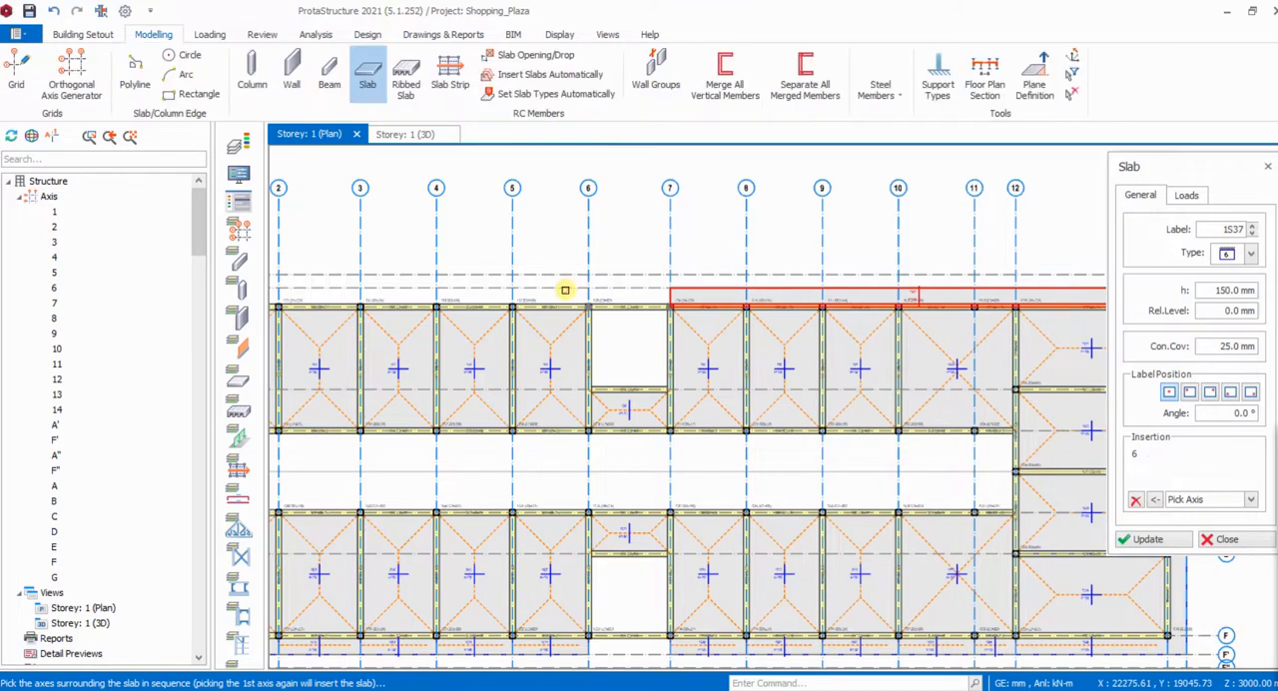
{"action": "scroll", "coordinate": [513, 276], "scroll_direction": "down", "scroll_amount": 3}
{"action": "scroll", "coordinate": [502, 266], "scroll_direction": "up", "scroll_amount": 2}
{"action": "scroll", "coordinate": [502, 266], "scroll_direction": "up", "scroll_amount": 2}
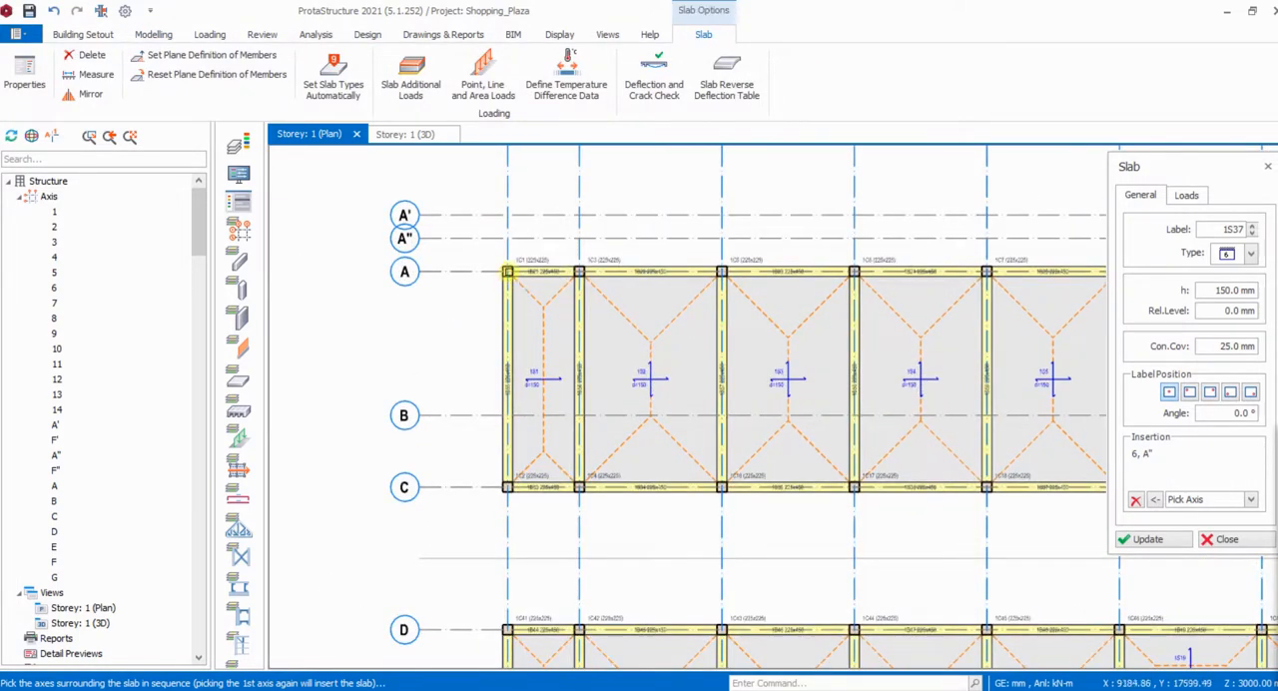
{"action": "scroll", "coordinate": [490, 291], "scroll_direction": "down", "scroll_amount": 2}
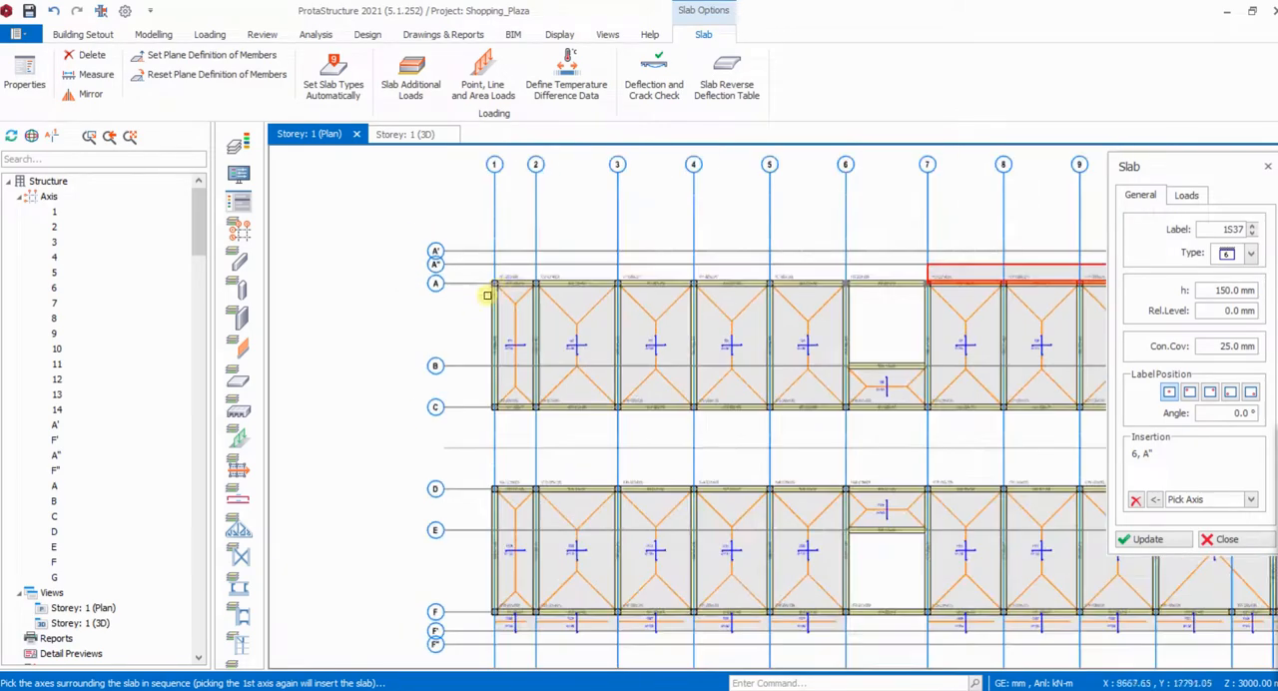
{"action": "left_click", "coordinate": [494, 230]}
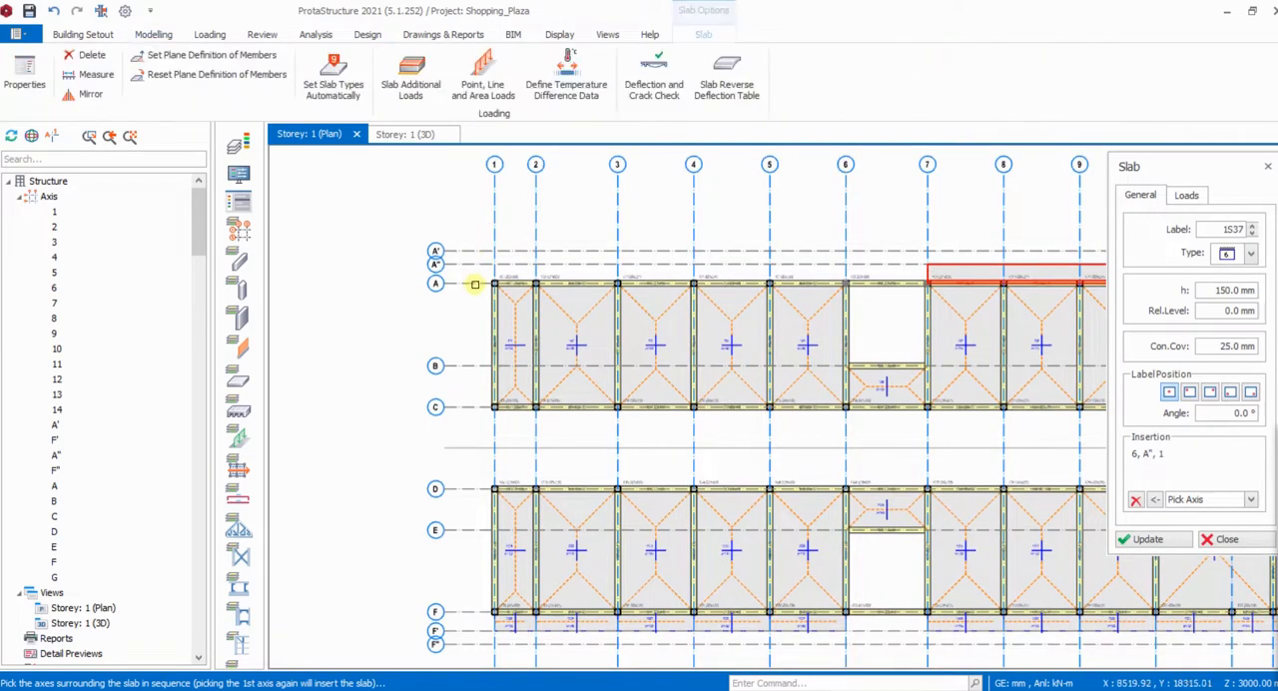
{"action": "left_click", "coordinate": [475, 285]}
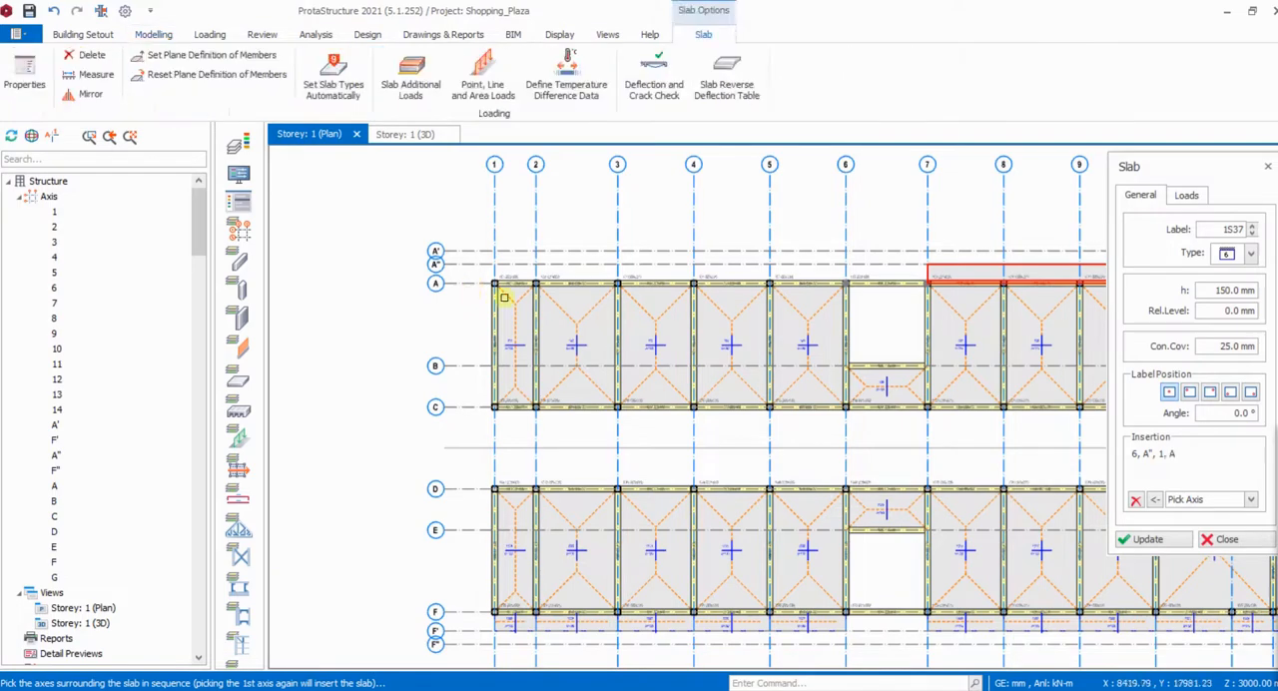
{"action": "left_click", "coordinate": [823, 243]}
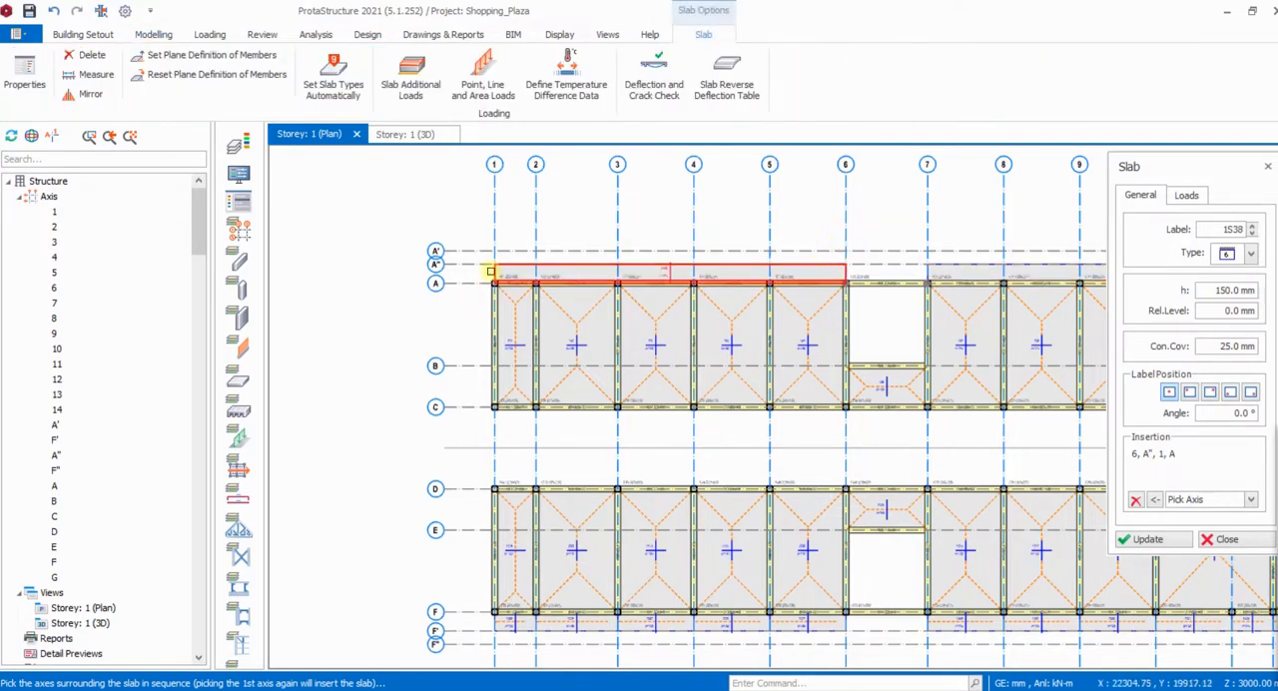
{"action": "scroll", "coordinate": [490, 271], "scroll_direction": "up", "scroll_amount": 3}
{"action": "scroll", "coordinate": [423, 239], "scroll_direction": "down", "scroll_amount": 4}
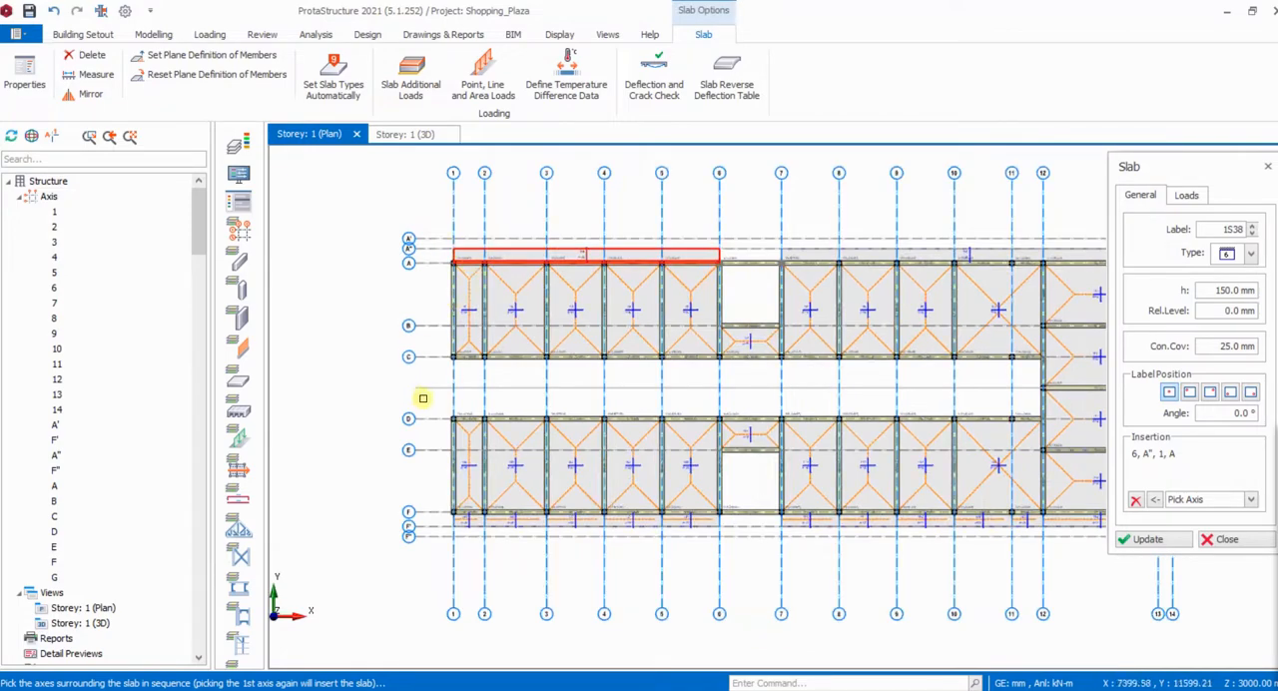
{"action": "scroll", "coordinate": [436, 261], "scroll_direction": "up", "scroll_amount": 1}
{"action": "scroll", "coordinate": [442, 282], "scroll_direction": "up", "scroll_amount": 1}
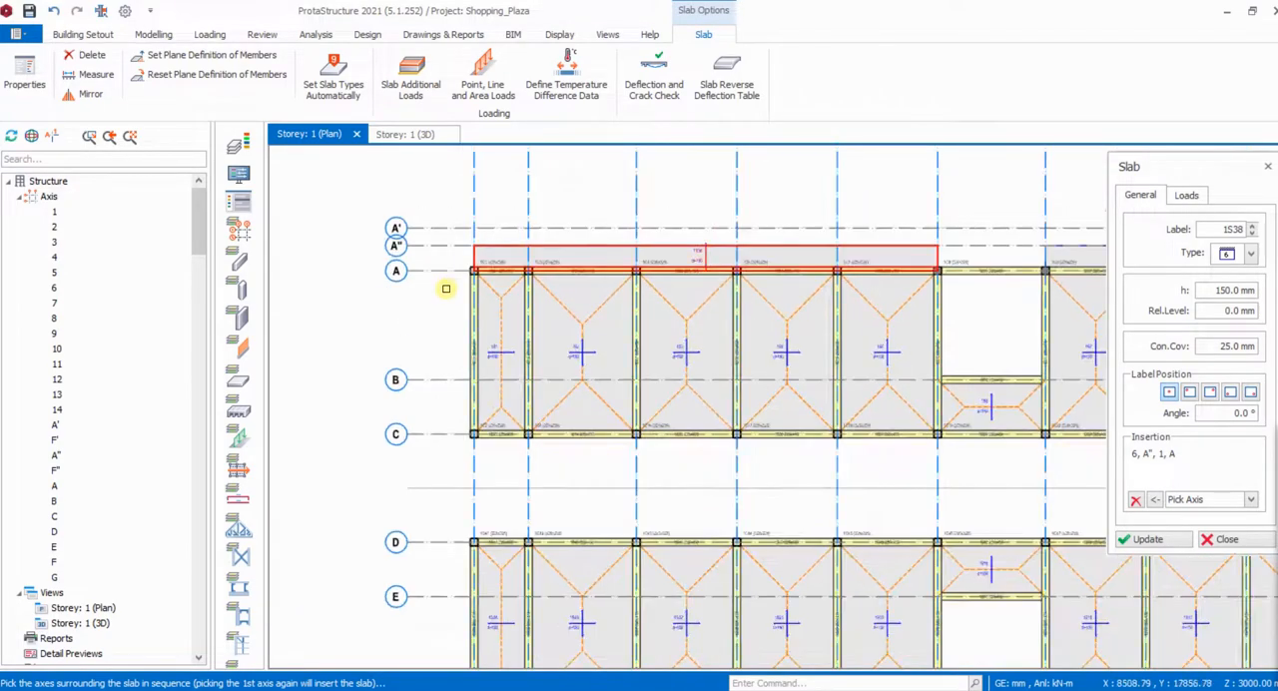
{"action": "key", "text": "Escape"}
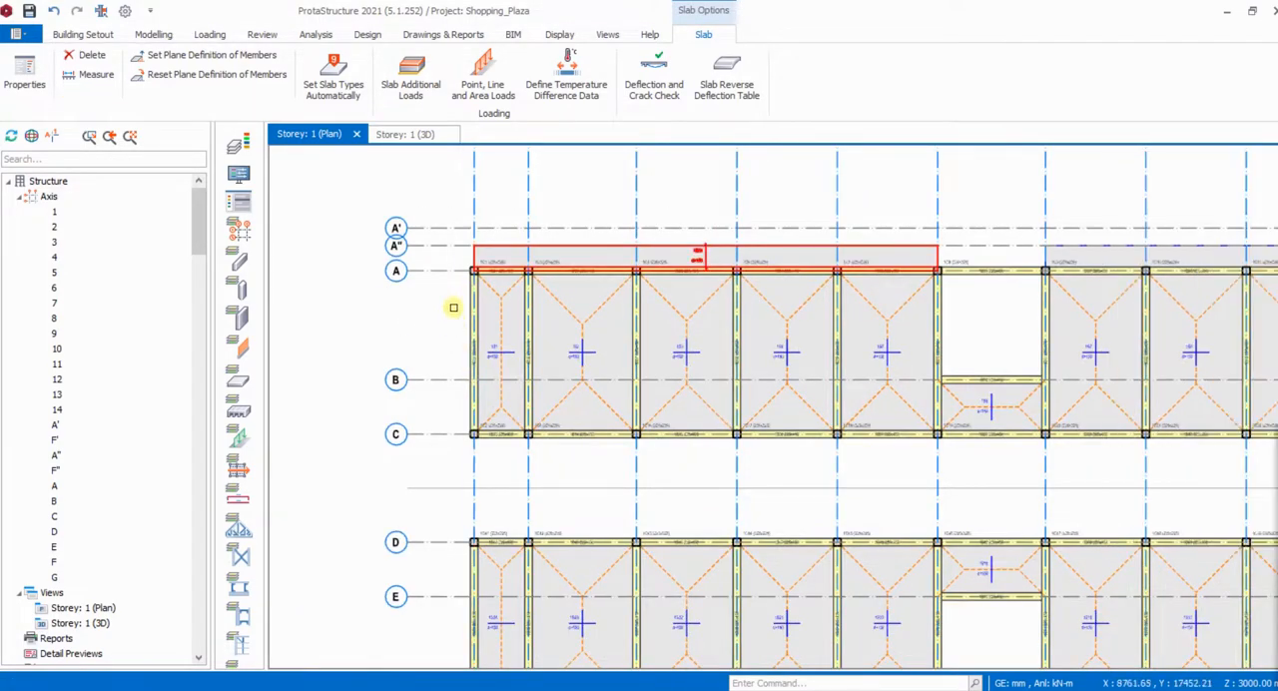
- Switch to Adobe Acrobat Reader and examine the edge dimensions near axis 1 on page 5 of shopping mall - Copy.pdf
{"action": "scroll", "coordinate": [458, 343], "scroll_direction": "down", "scroll_amount": 2}
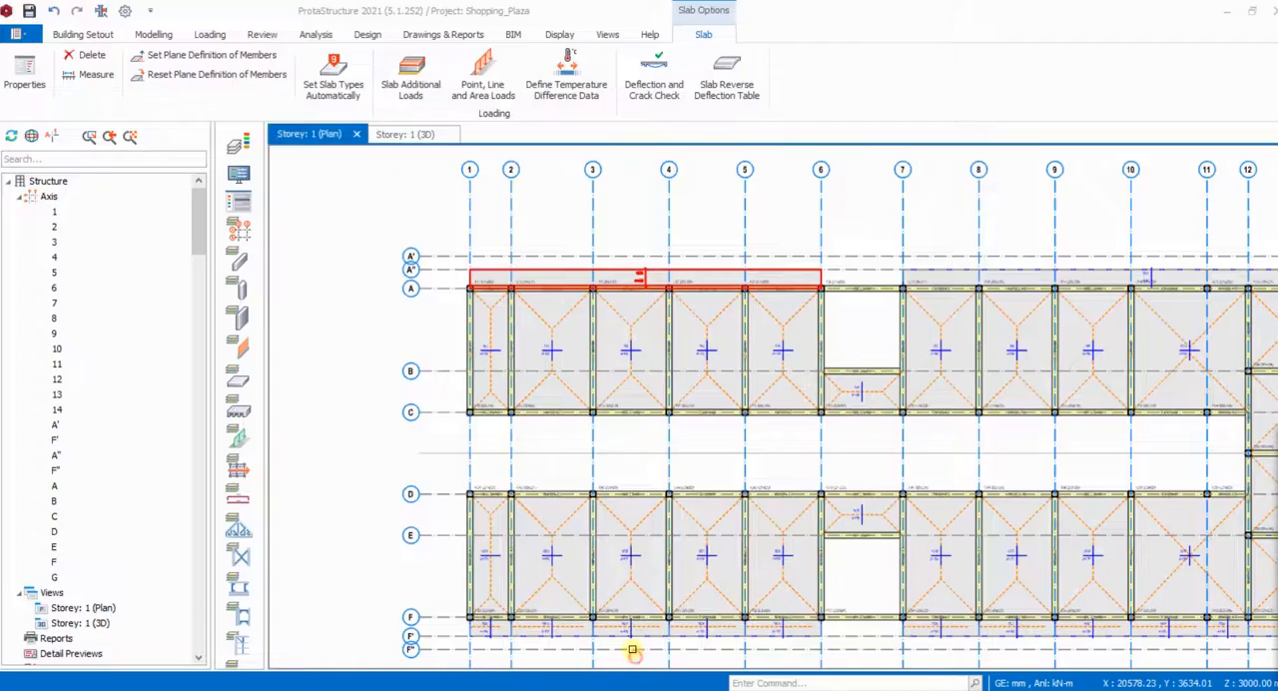
{"action": "left_click", "coordinate": [635, 655]}
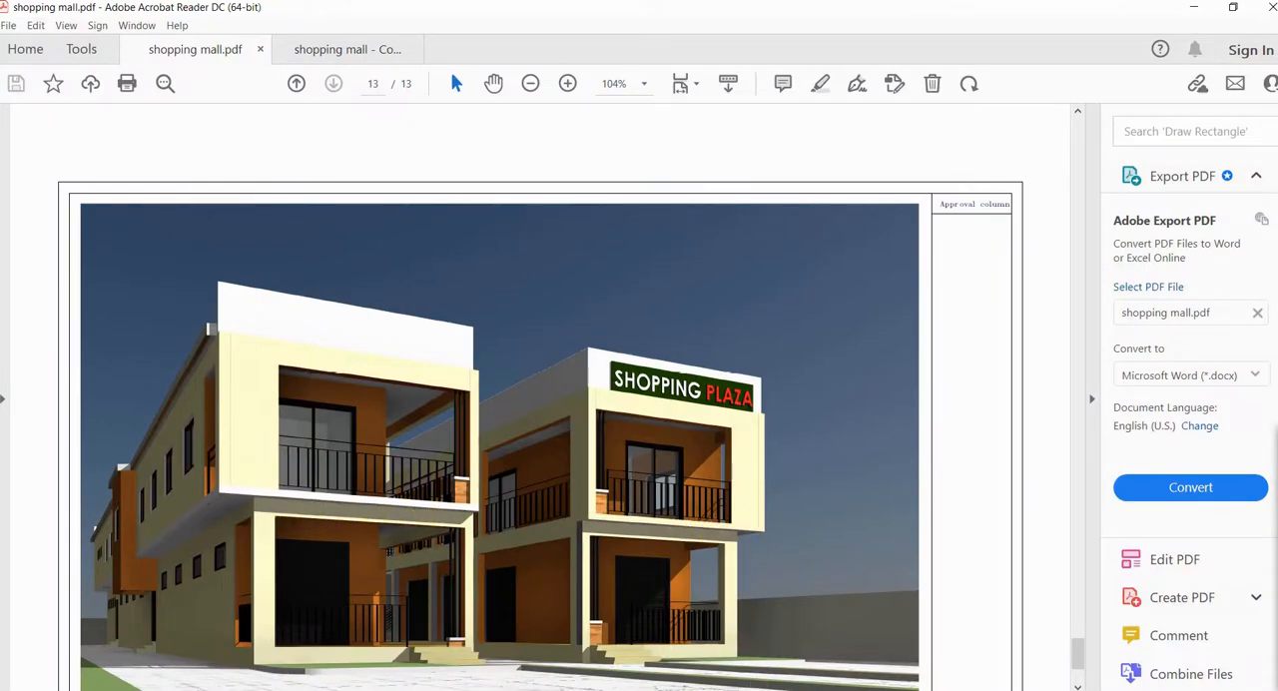
{"action": "left_click", "coordinate": [727, 690]}
{"action": "left_click", "coordinate": [799, 664]}
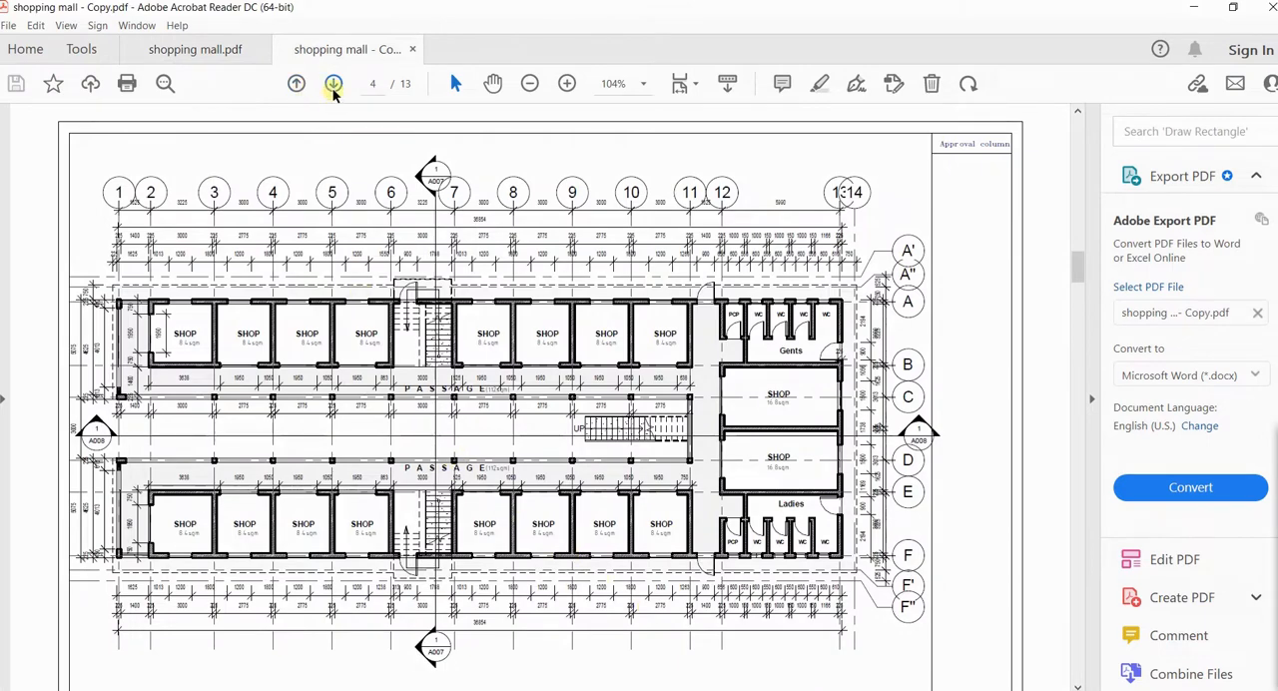
{"action": "left_click", "coordinate": [334, 84]}
{"action": "scroll", "coordinate": [337, 331], "scroll_direction": "down", "scroll_amount": 3}
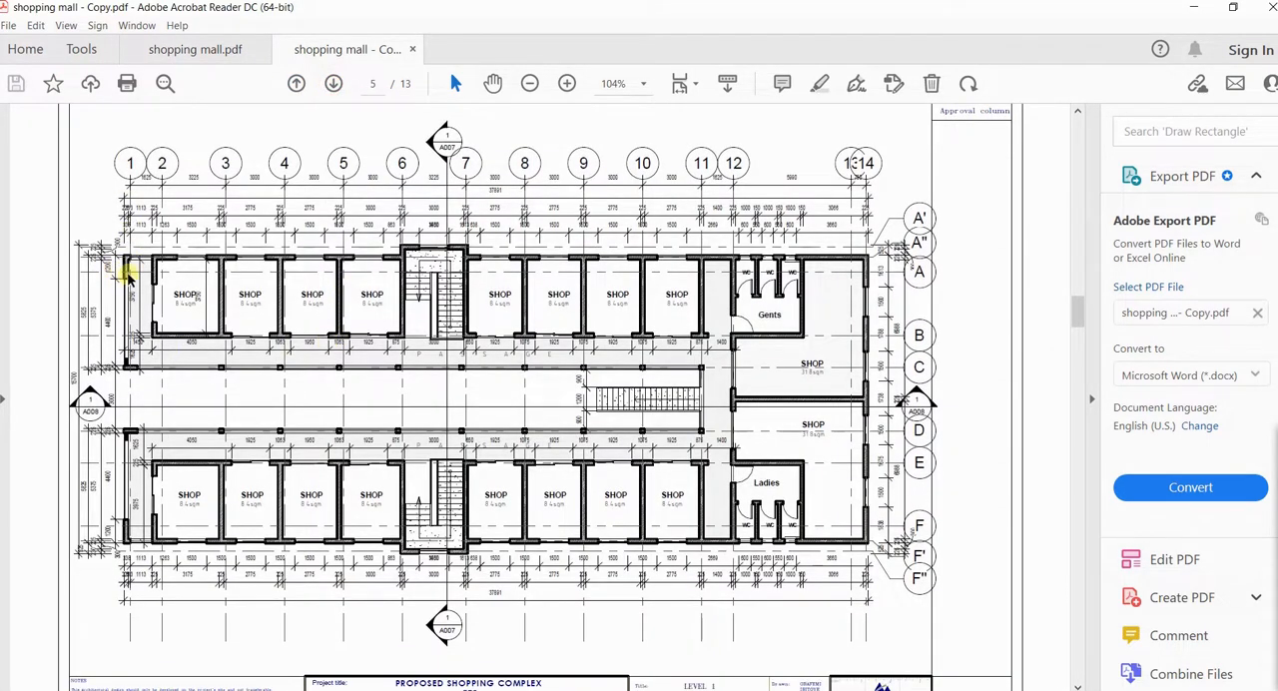
{"action": "scroll", "coordinate": [128, 264], "scroll_direction": "up", "scroll_amount": 5, "text": "ctrl"}
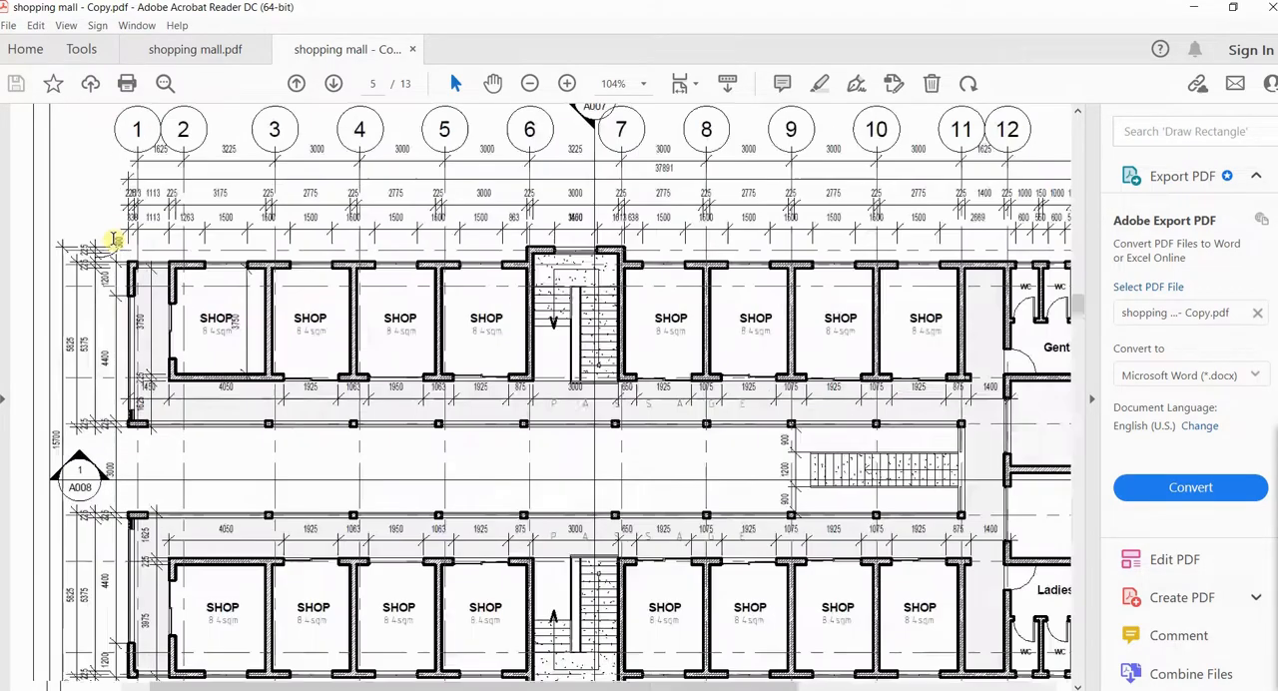
{"action": "scroll", "coordinate": [213, 258], "scroll_direction": "up", "scroll_amount": 1, "text": "ctrl"}
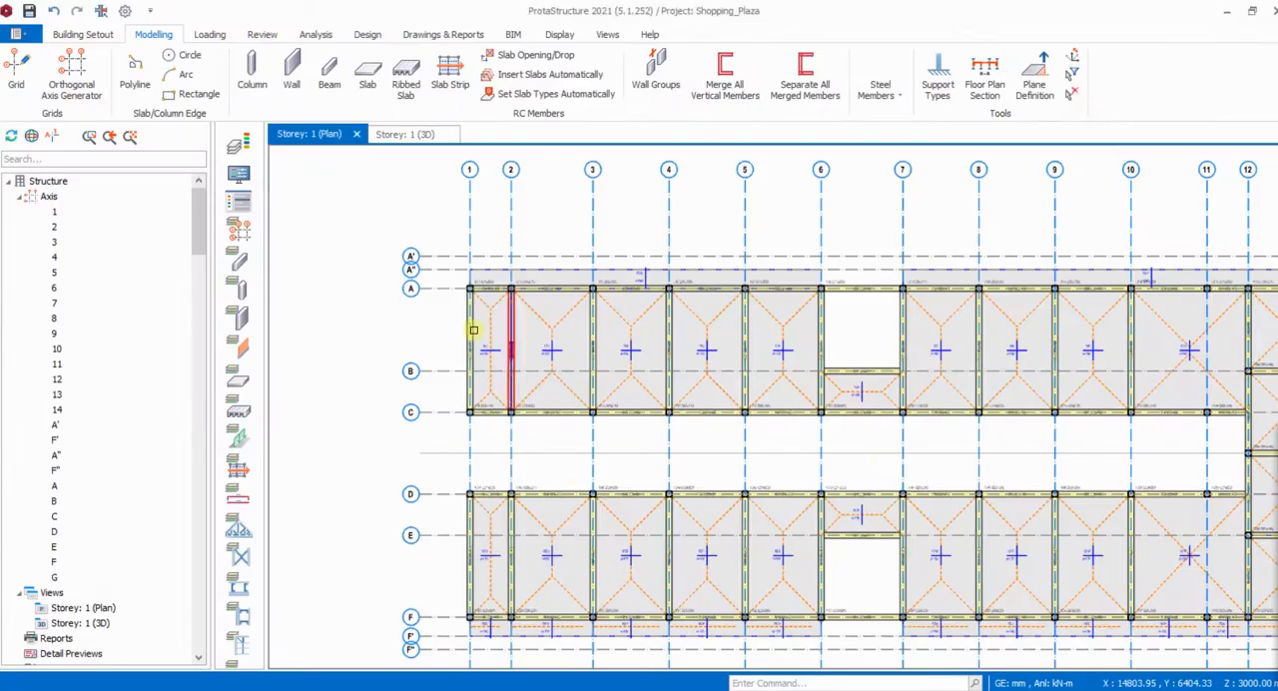
- Back in ProtaStructure, offset axis 1 by -350 mm to create a new axis outside the building edge
{"action": "scroll", "coordinate": [455, 232], "scroll_direction": "up", "scroll_amount": 2}
{"action": "left_click", "coordinate": [495, 265]}
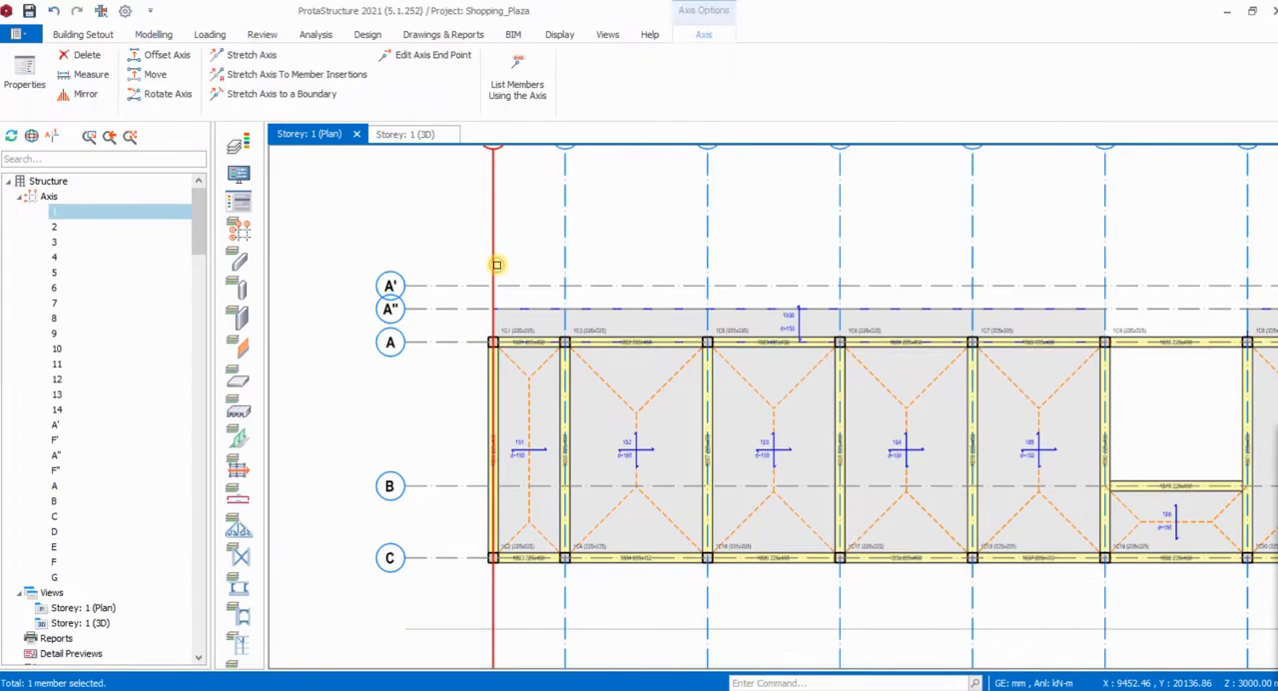
{"action": "right_click", "coordinate": [496, 266]}
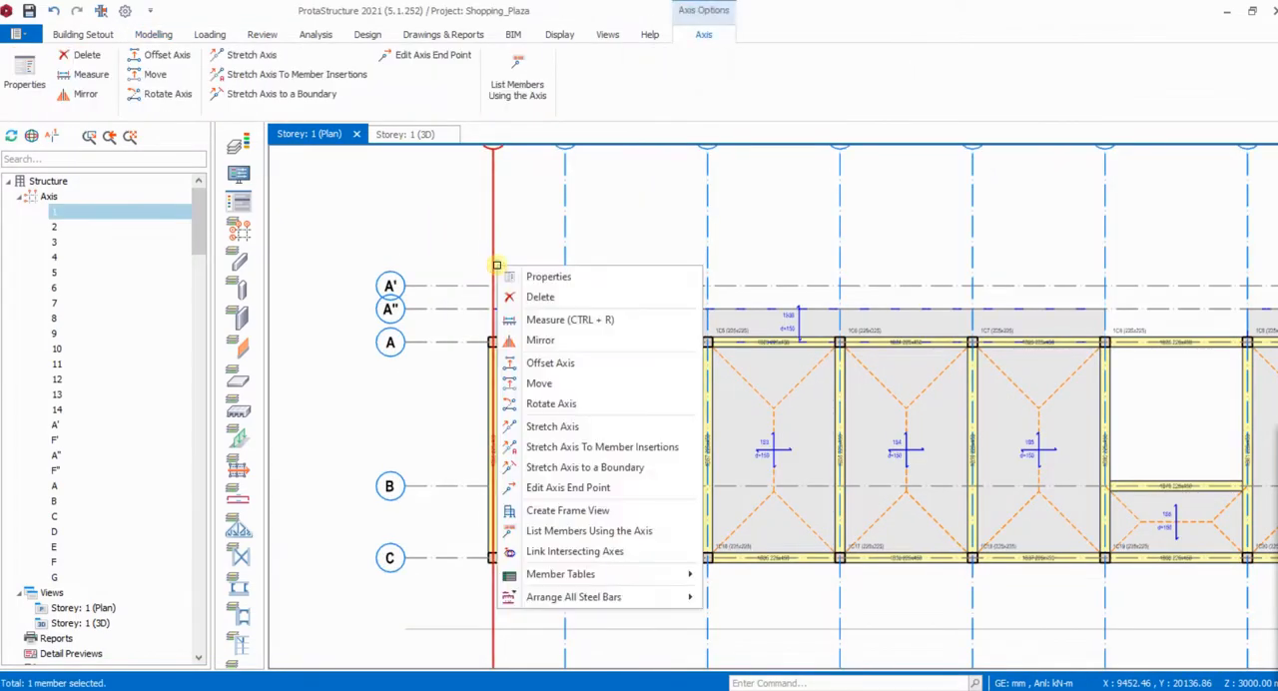
{"action": "left_click", "coordinate": [562, 362]}
{"action": "scroll", "coordinate": [436, 289], "scroll_direction": "up", "scroll_amount": 2}
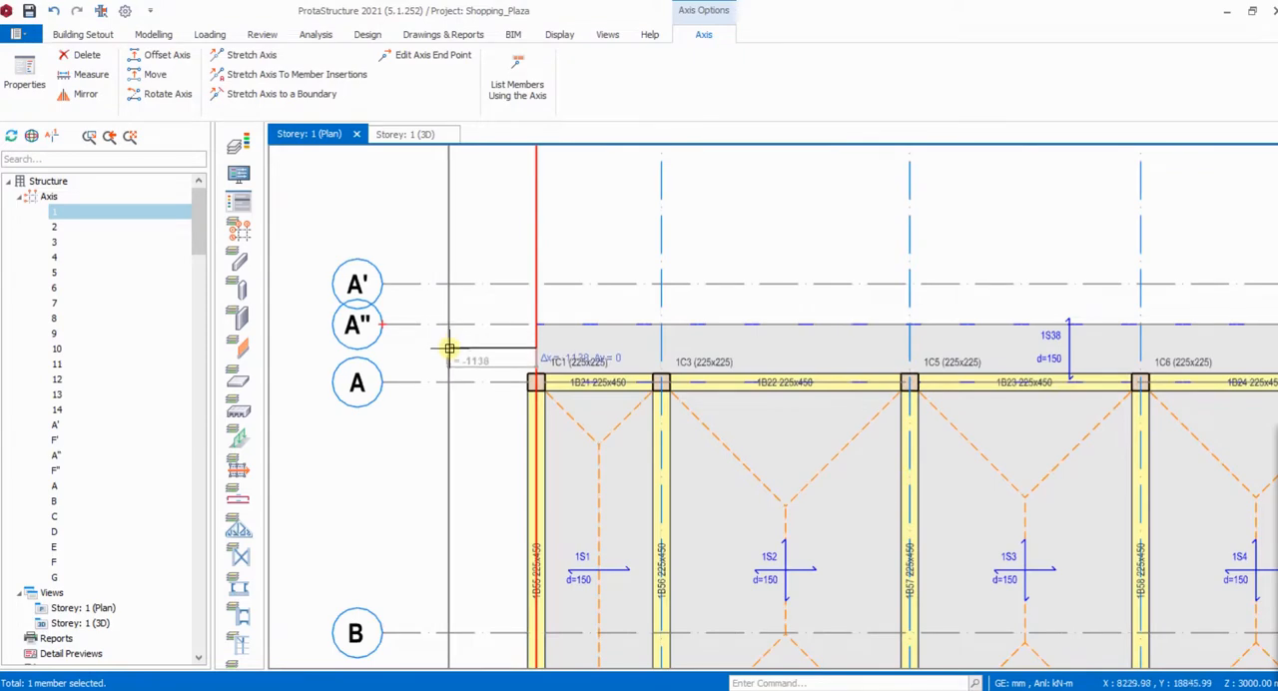
{"action": "key", "text": "Tab"}
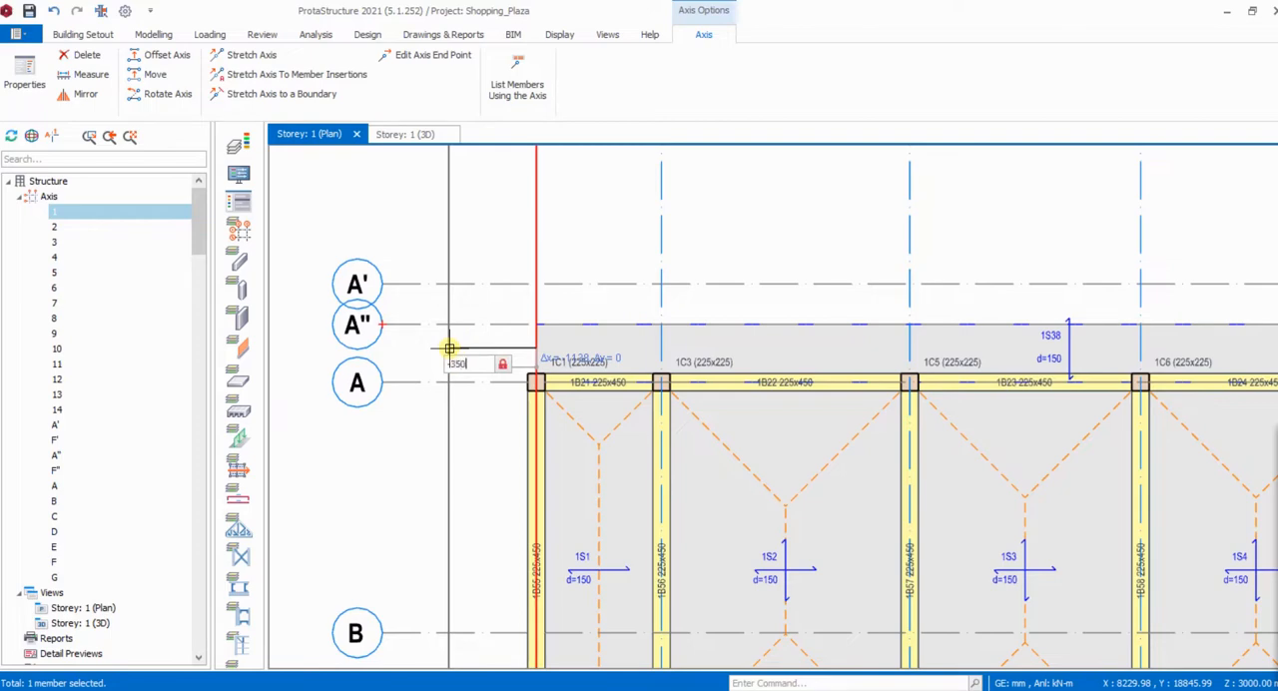
{"action": "key", "text": "Return"}
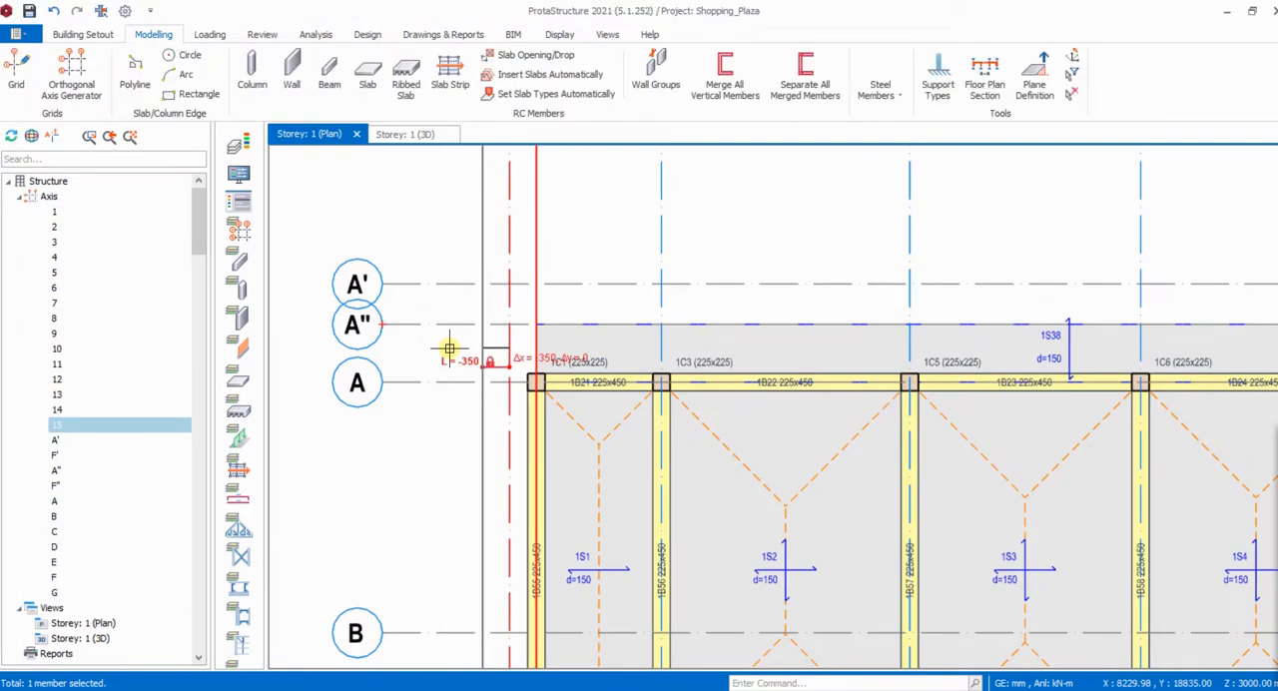
- Hide the label bubbles at both ends of the new axis beside axis 1 and apply the change
{"action": "scroll", "coordinate": [448, 349], "scroll_direction": "down", "scroll_amount": 3}
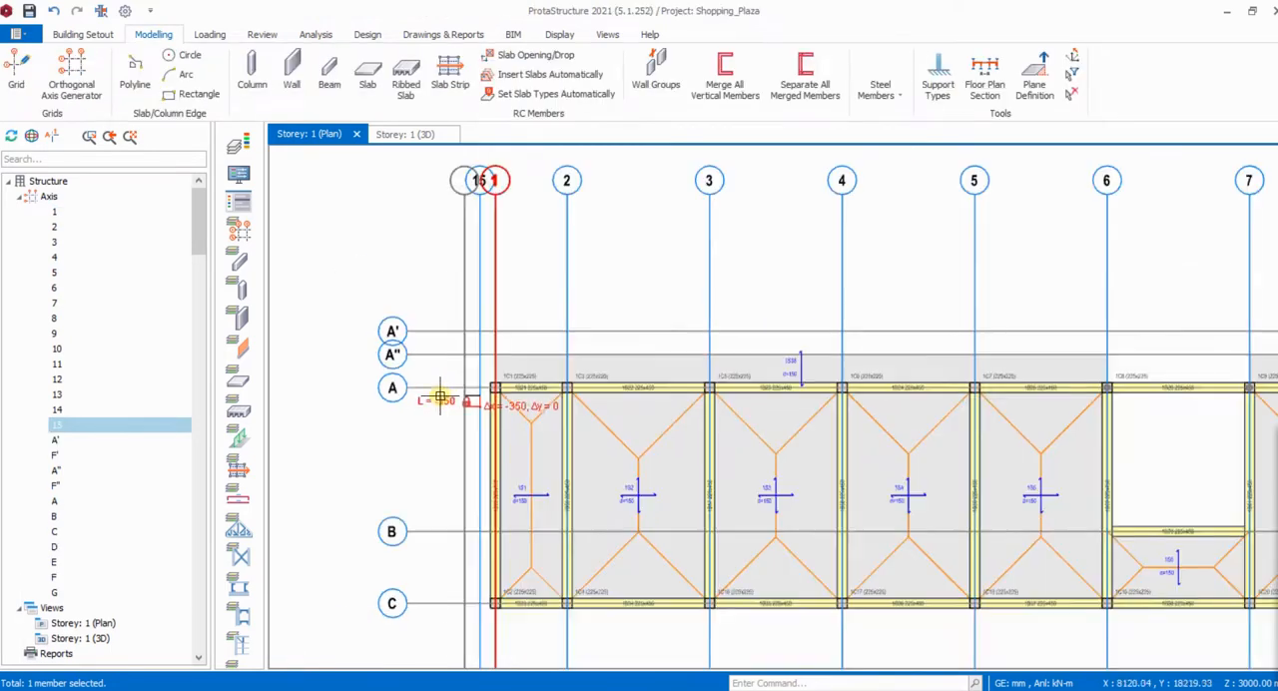
{"action": "left_click", "coordinate": [480, 278]}
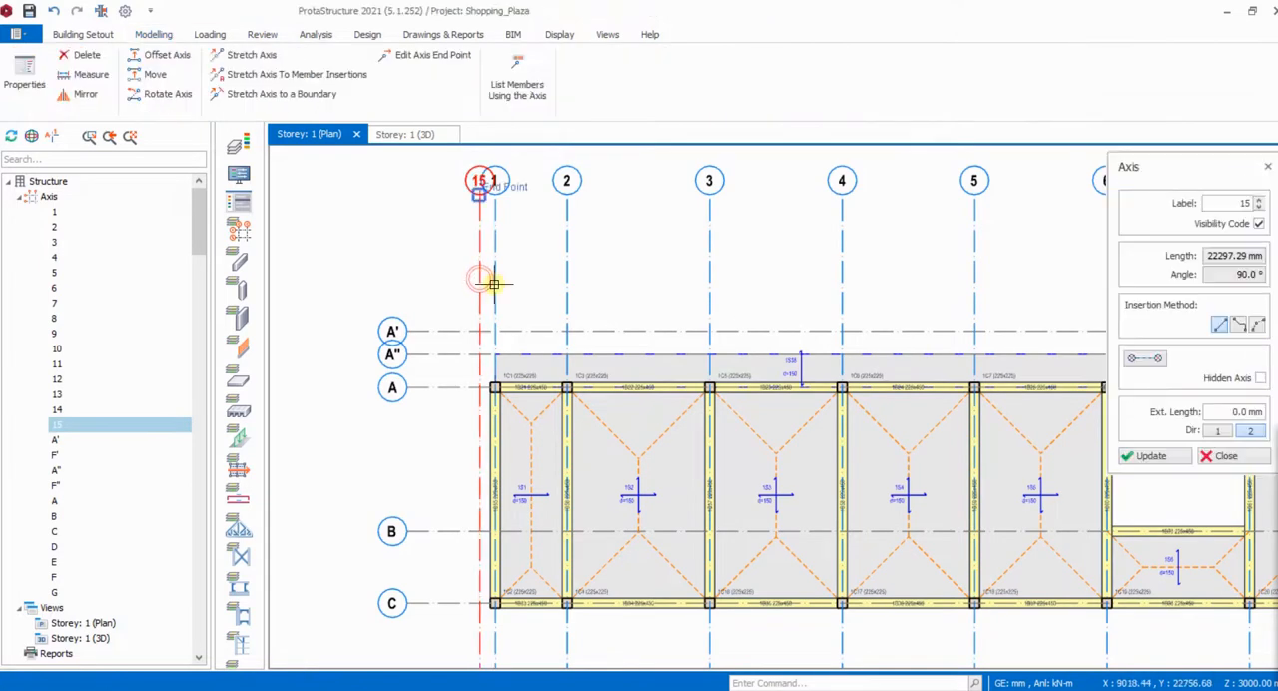
{"action": "left_click", "coordinate": [1150, 359]}
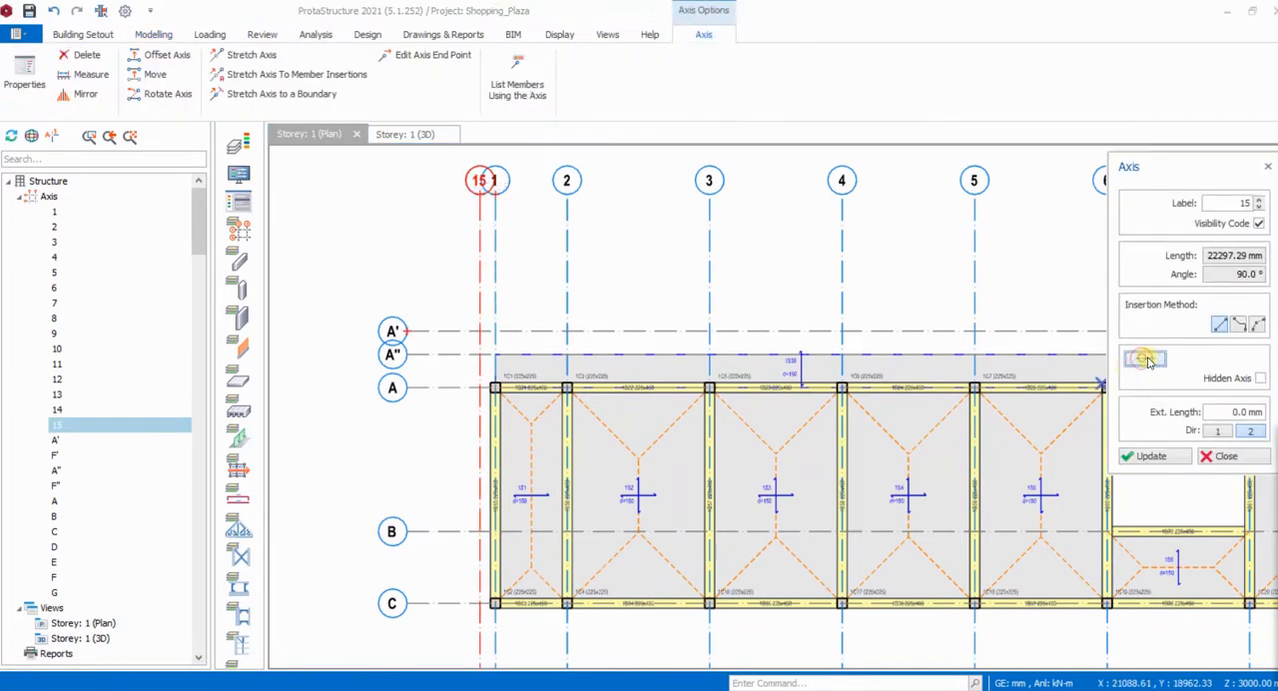
{"action": "left_click", "coordinate": [1148, 456]}
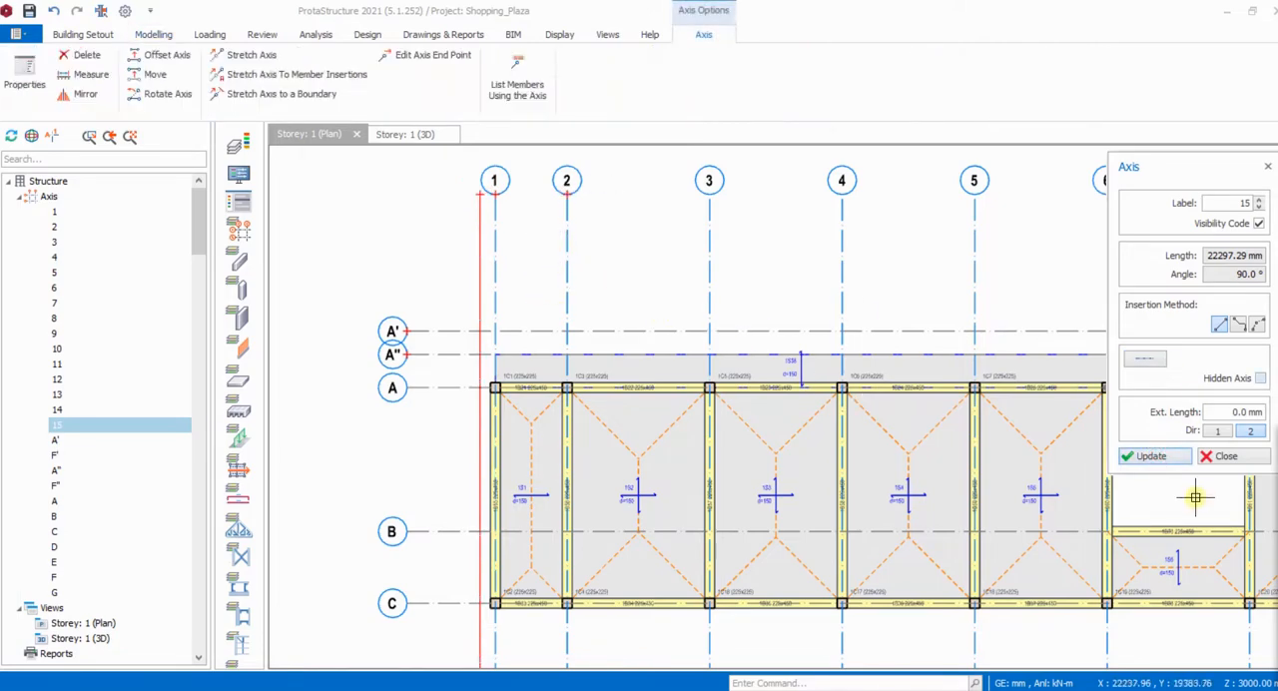
{"action": "left_click", "coordinate": [1226, 457]}
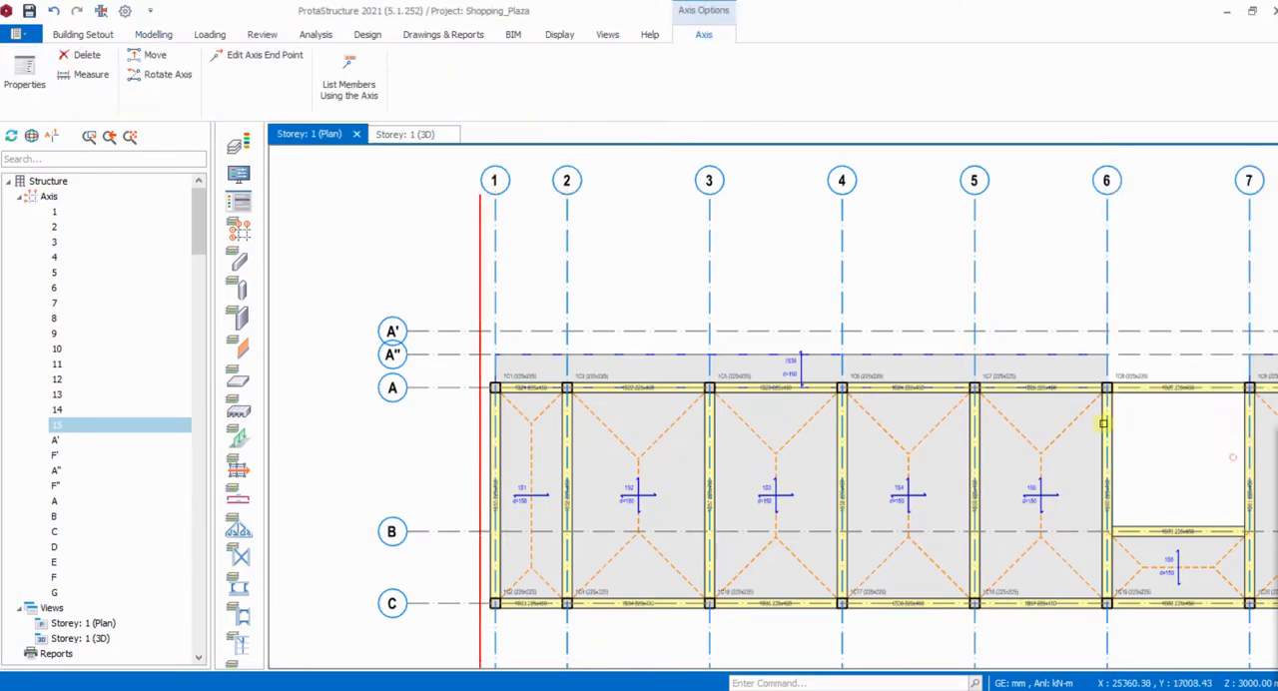
{"action": "left_click", "coordinate": [762, 279]}
- Insert a type 8 edge slab bounded by axes A", 15, C and 1
{"action": "scroll", "coordinate": [493, 386], "scroll_direction": "up", "scroll_amount": 3}
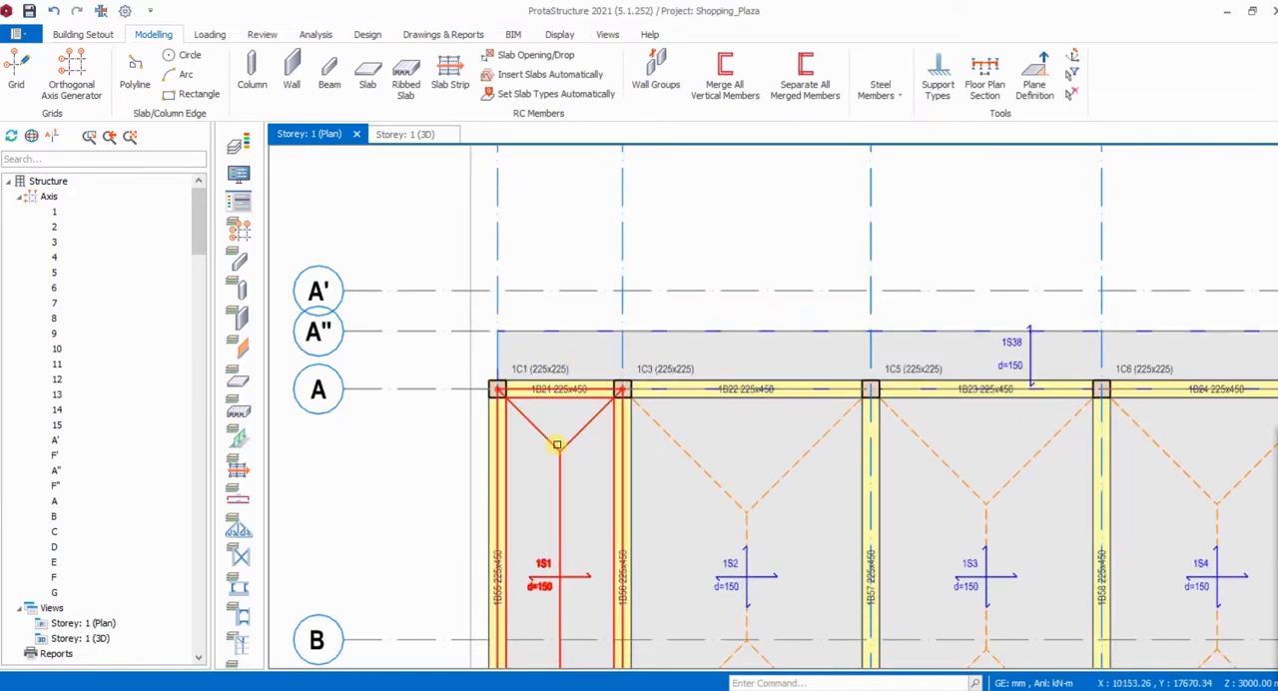
{"action": "left_click", "coordinate": [560, 448]}
{"action": "scroll", "coordinate": [442, 408], "scroll_direction": "down", "scroll_amount": 1}
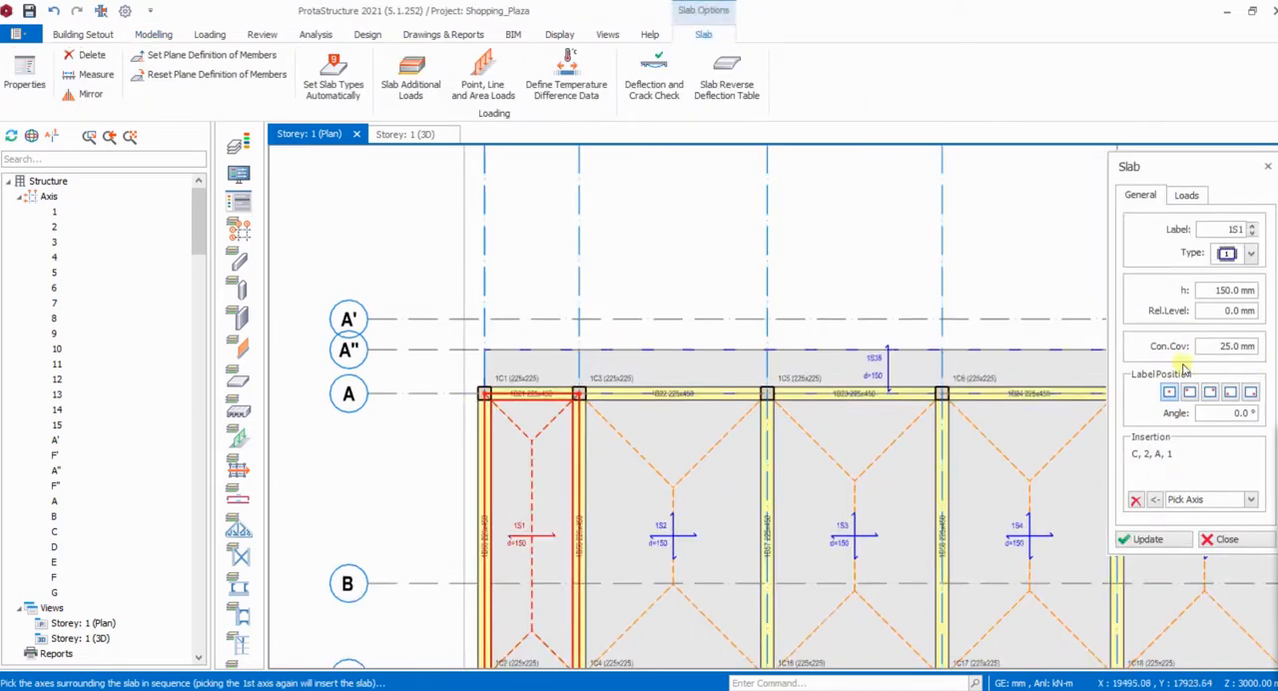
{"action": "scroll", "coordinate": [433, 342], "scroll_direction": "down", "scroll_amount": 1}
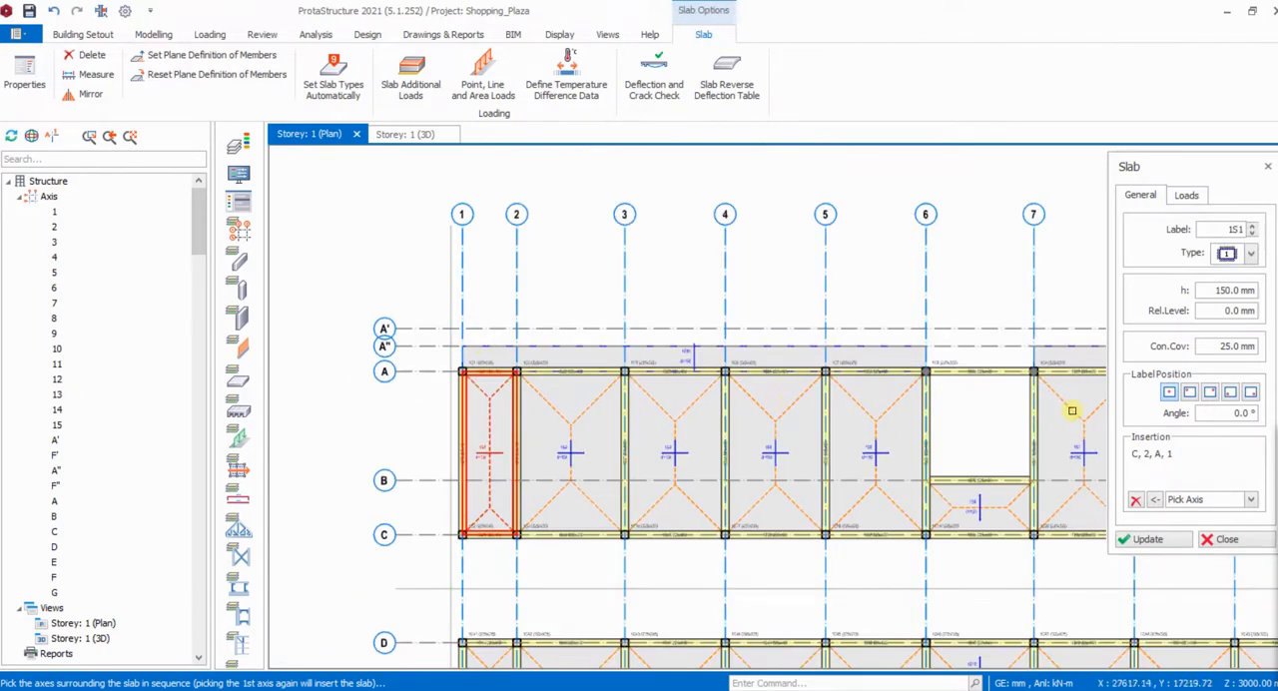
{"action": "left_click", "coordinate": [1249, 255]}
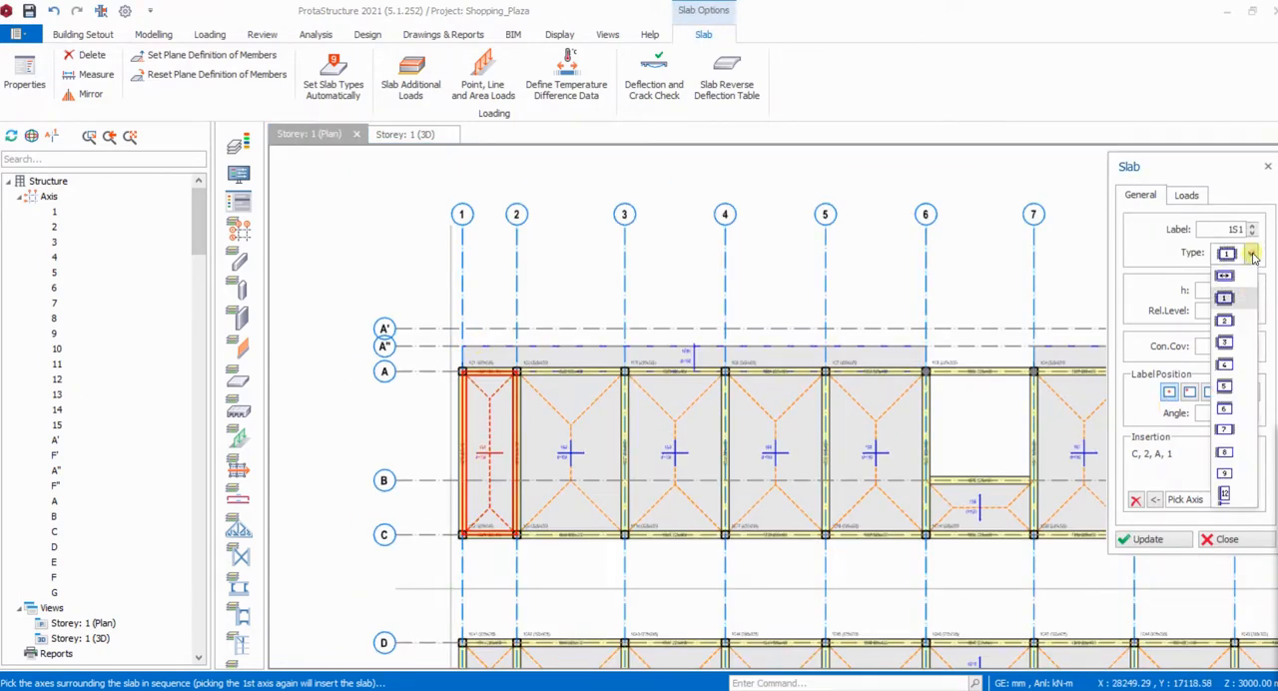
{"action": "left_click", "coordinate": [1227, 453]}
{"action": "scroll", "coordinate": [471, 340], "scroll_direction": "up", "scroll_amount": 2}
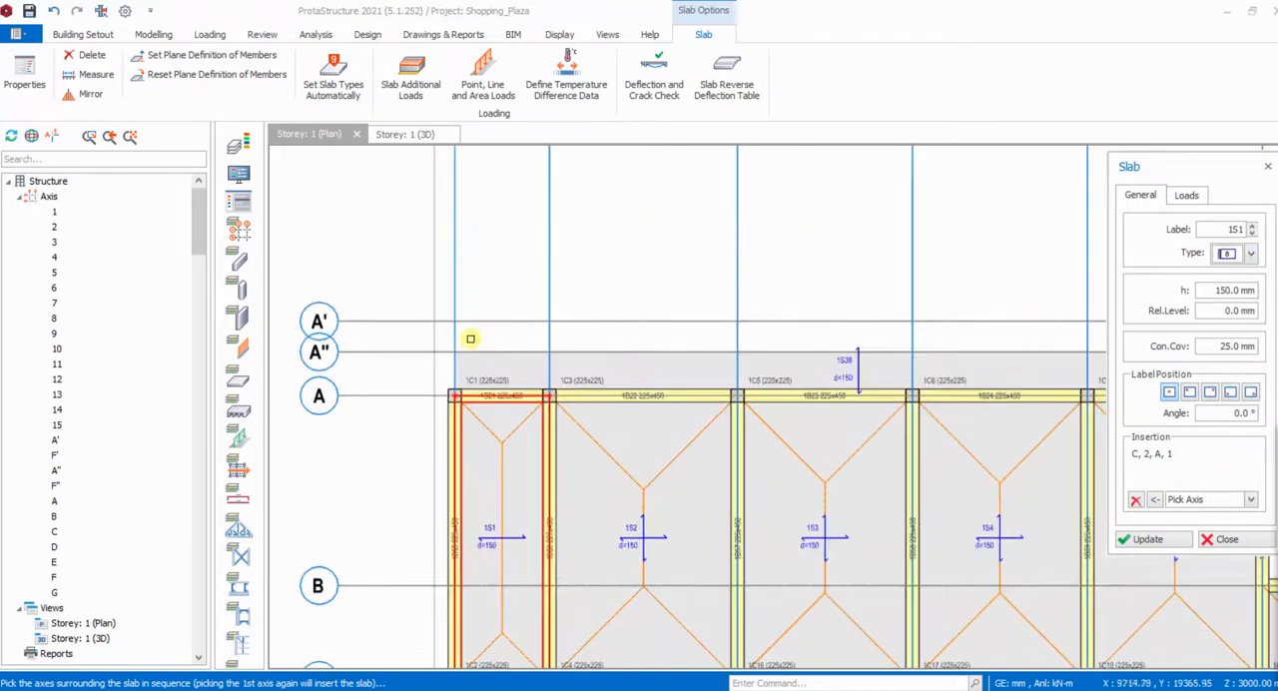
{"action": "scroll", "coordinate": [479, 345], "scroll_direction": "down", "scroll_amount": 1}
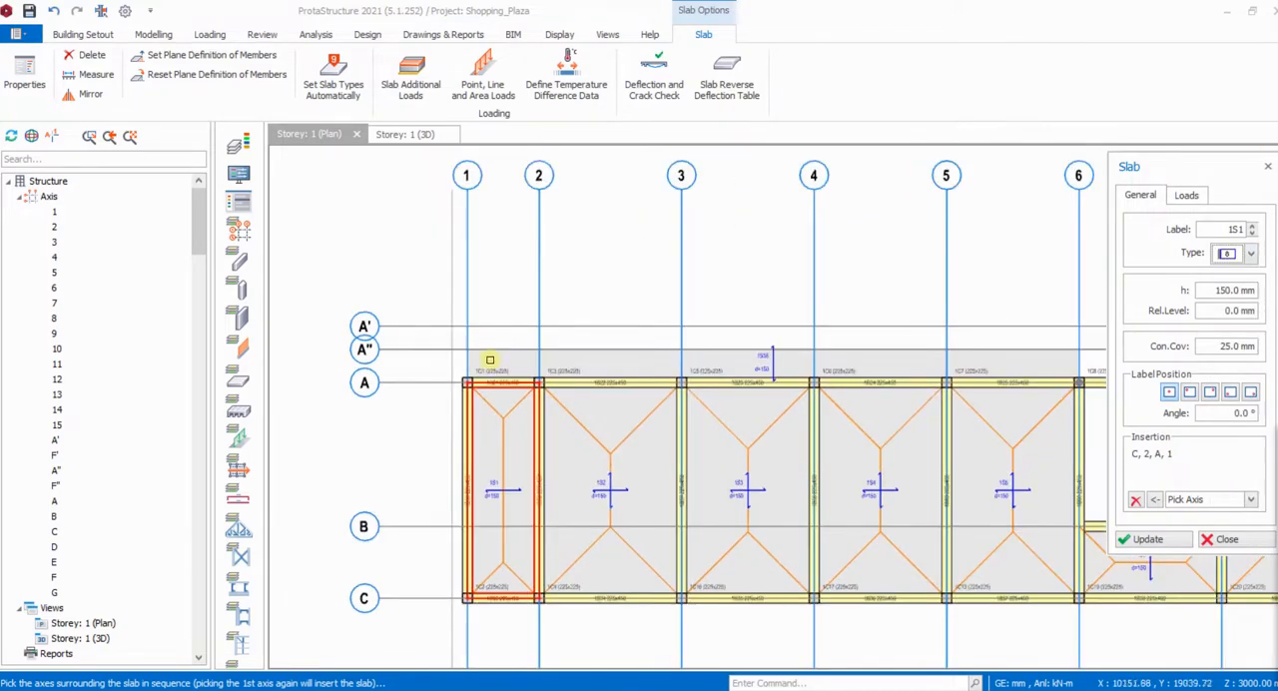
{"action": "left_click", "coordinate": [425, 349]}
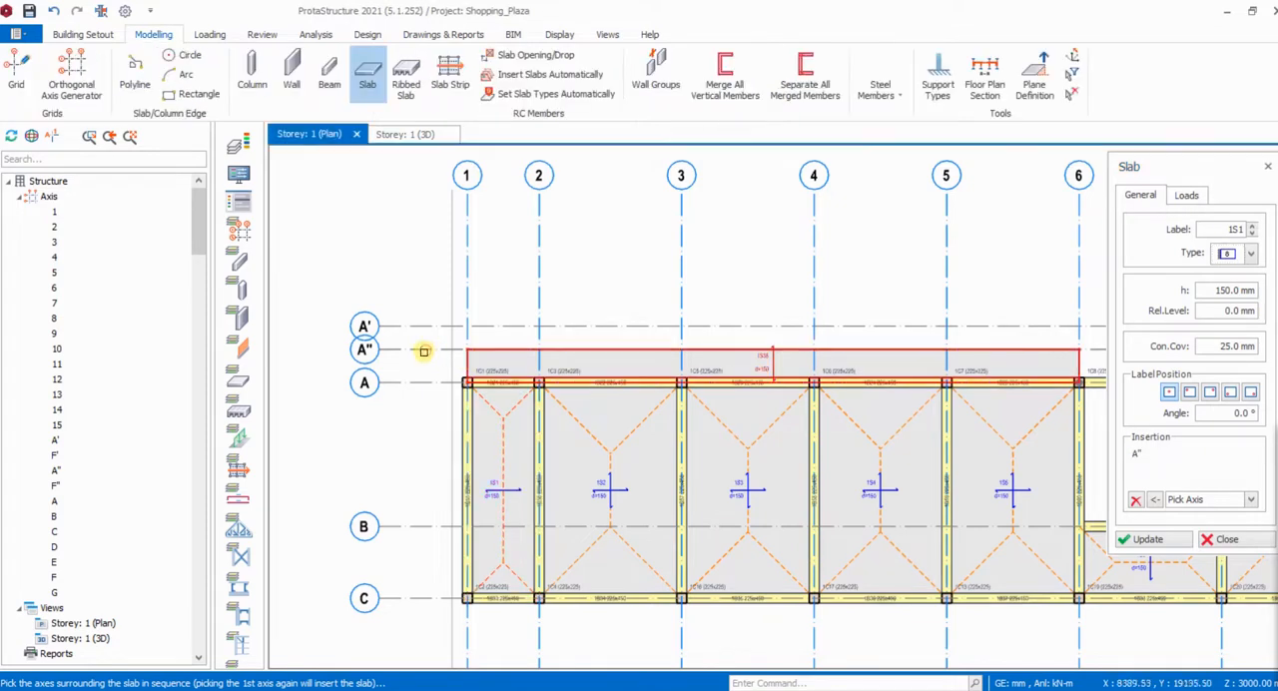
{"action": "left_click", "coordinate": [451, 371]}
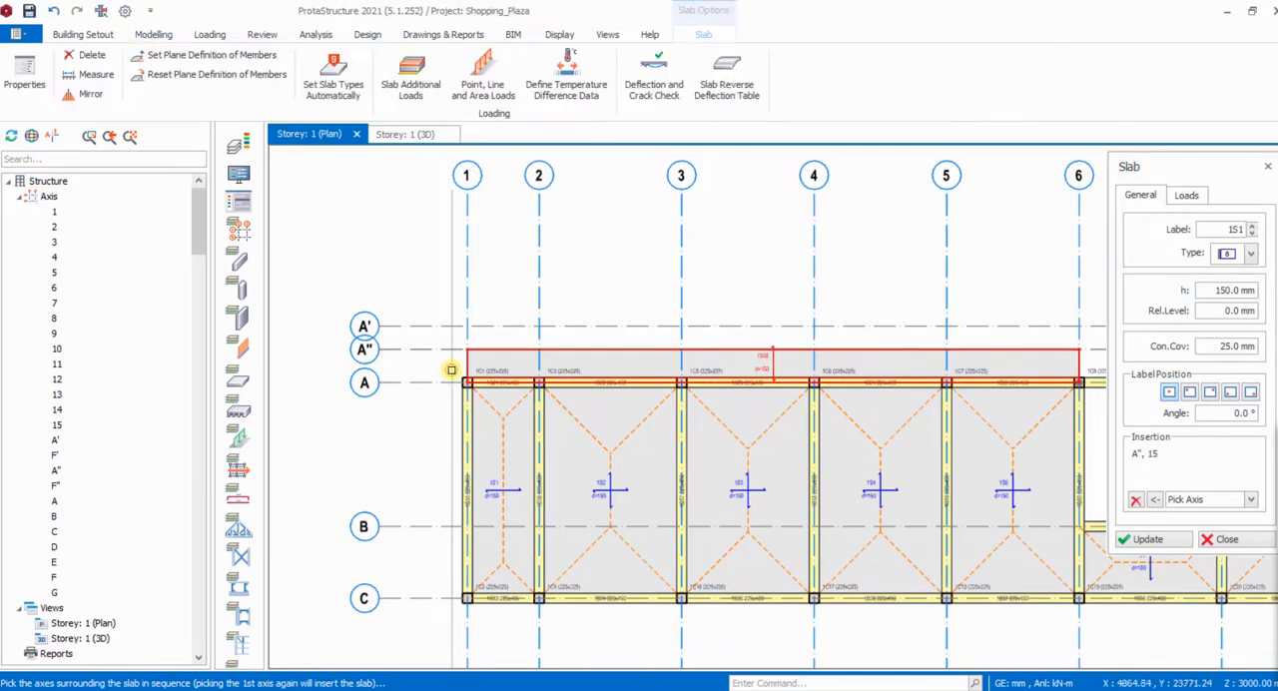
{"action": "left_click", "coordinate": [424, 599]}
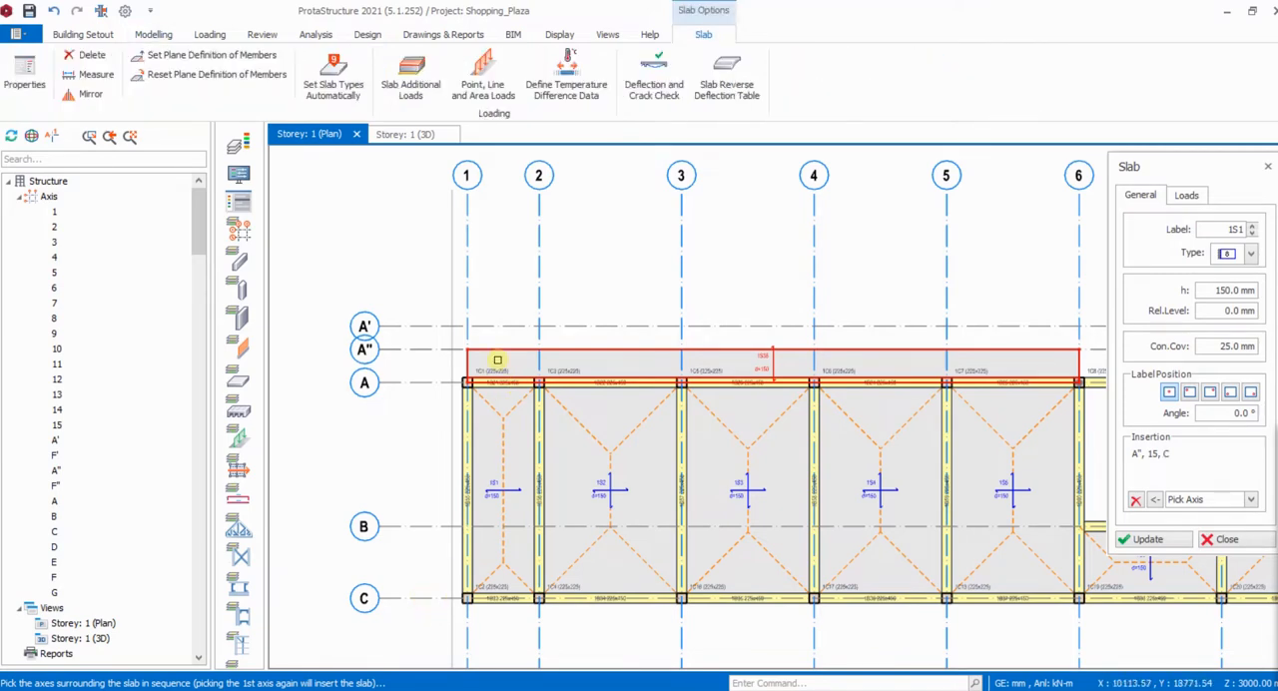
{"action": "left_click", "coordinate": [469, 289]}
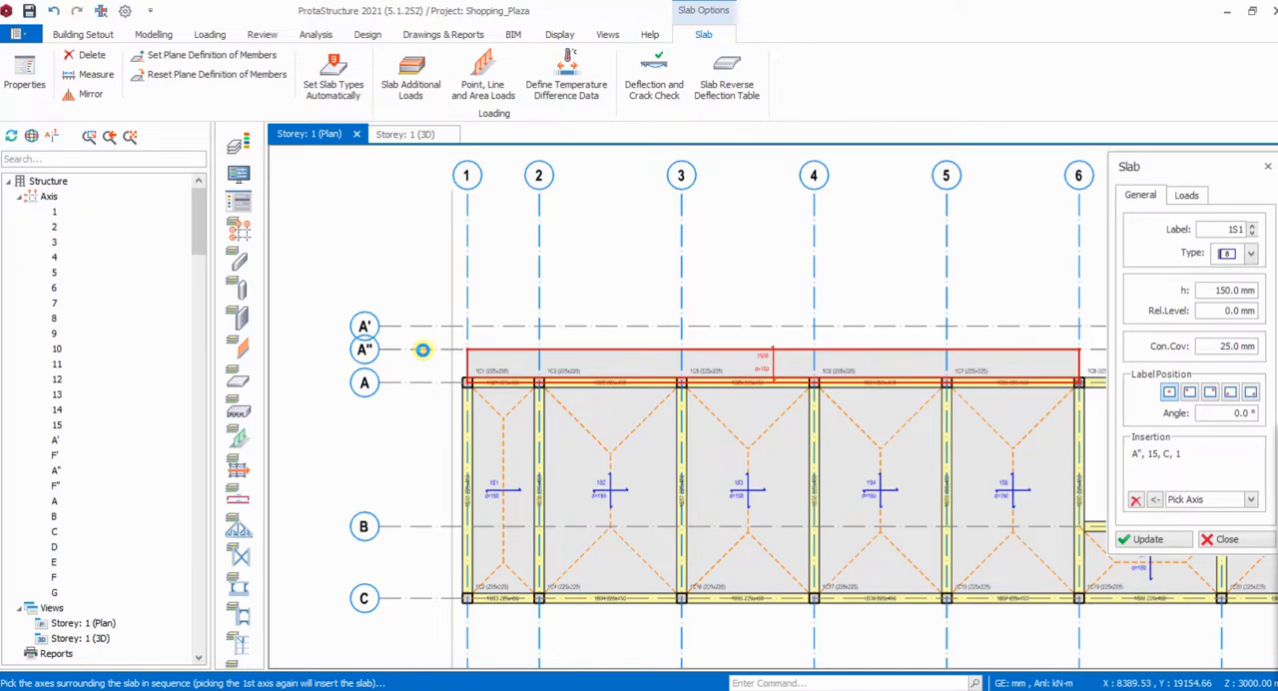
{"action": "scroll", "coordinate": [496, 321], "scroll_direction": "up", "scroll_amount": 5}
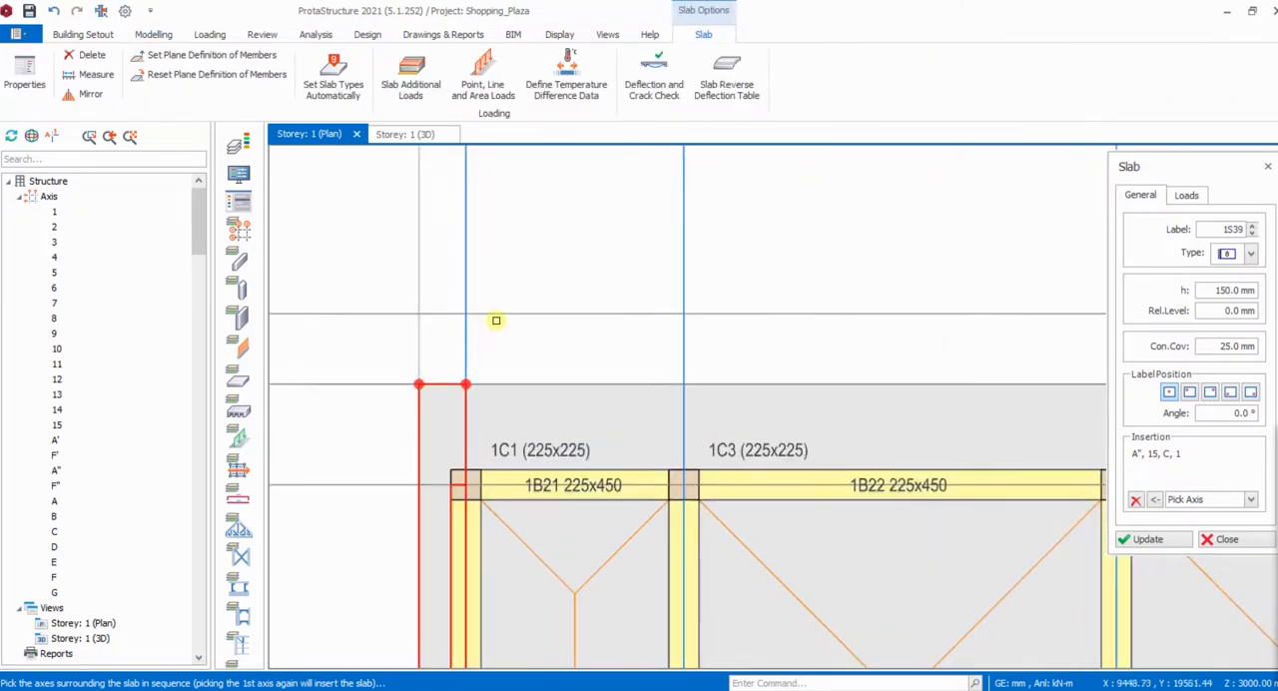
- Insert a type 8 edge slab bounded by axes D, 15, F' and 1, and end slab insertion
{"action": "scroll", "coordinate": [530, 246], "scroll_direction": "down", "scroll_amount": 5}
{"action": "scroll", "coordinate": [522, 440], "scroll_direction": "up", "scroll_amount": 4}
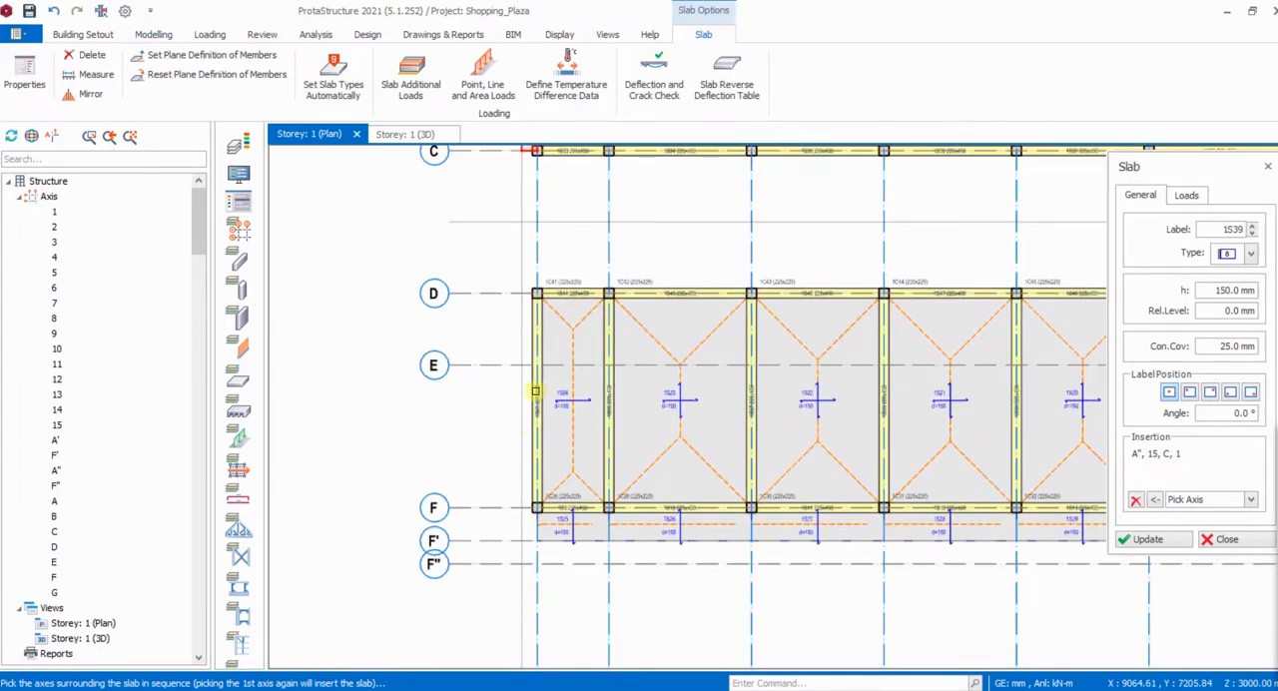
{"action": "left_click", "coordinate": [498, 294]}
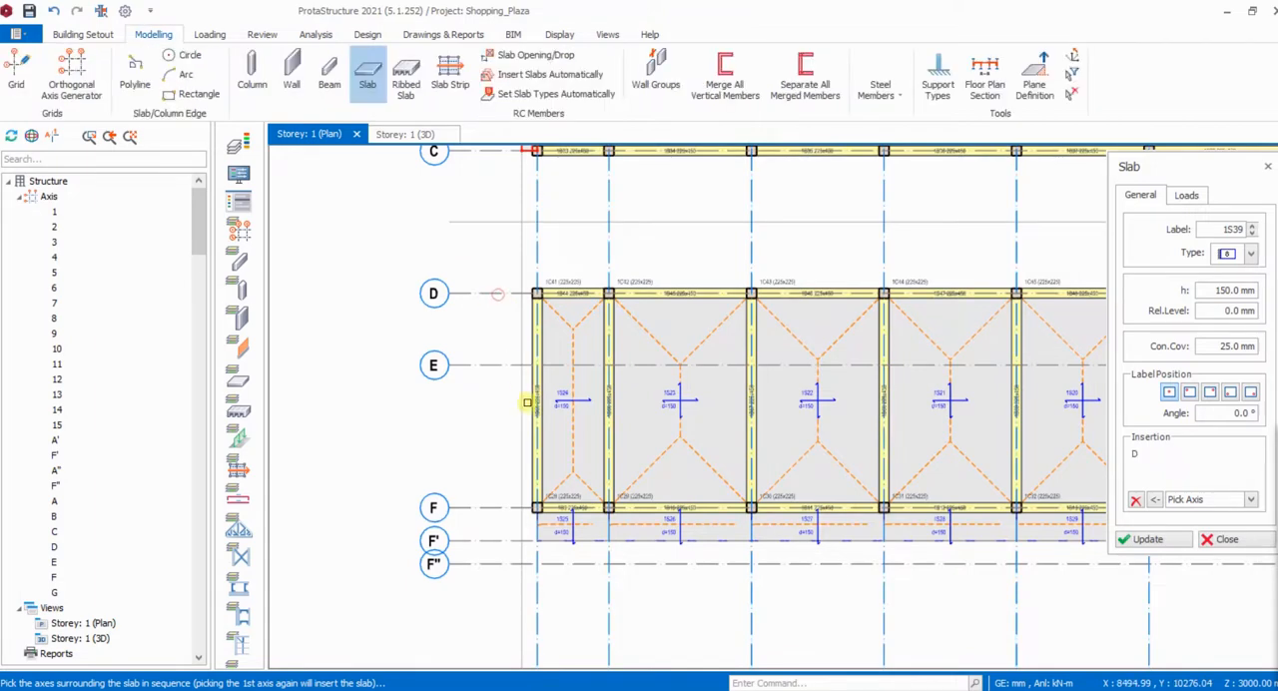
{"action": "left_click", "coordinate": [520, 561]}
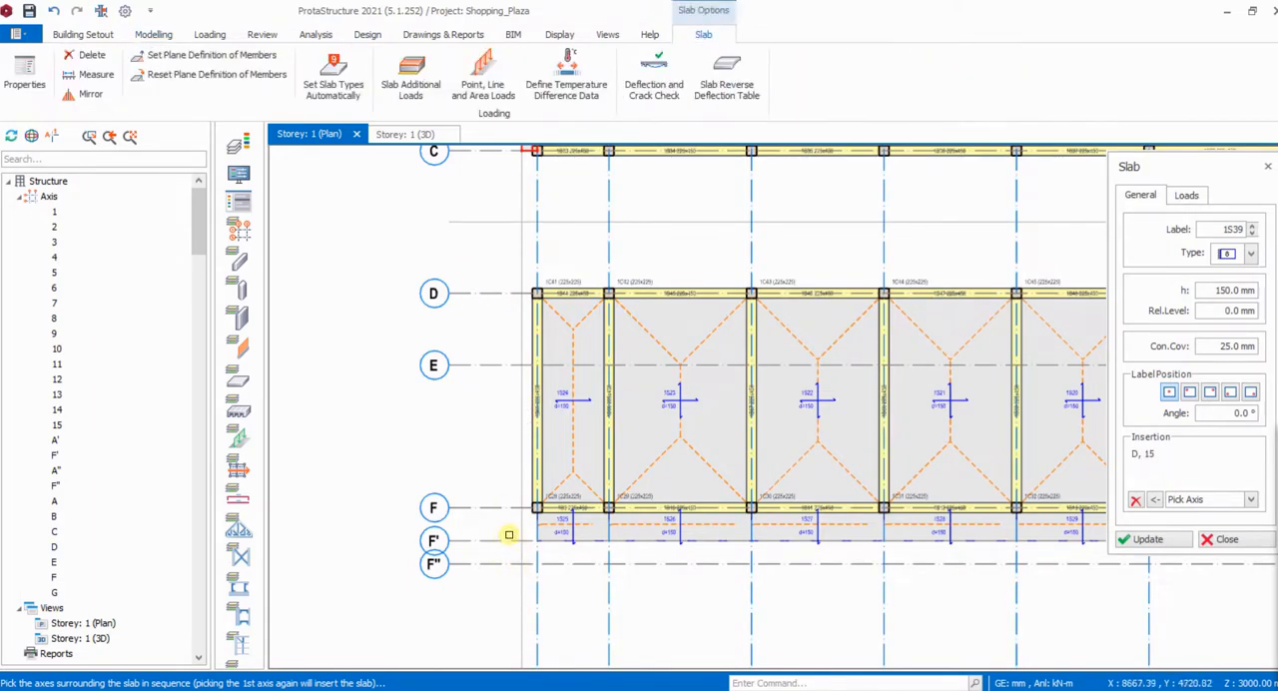
{"action": "left_click", "coordinate": [515, 540]}
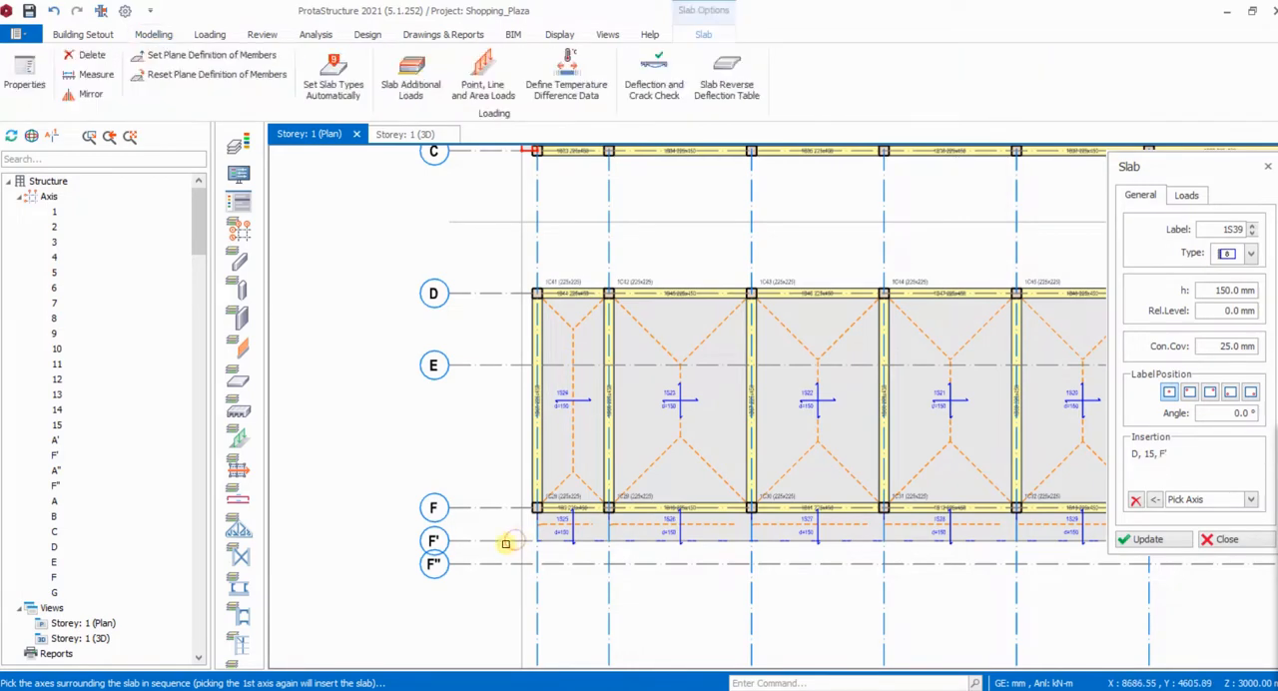
{"action": "left_click", "coordinate": [537, 259]}
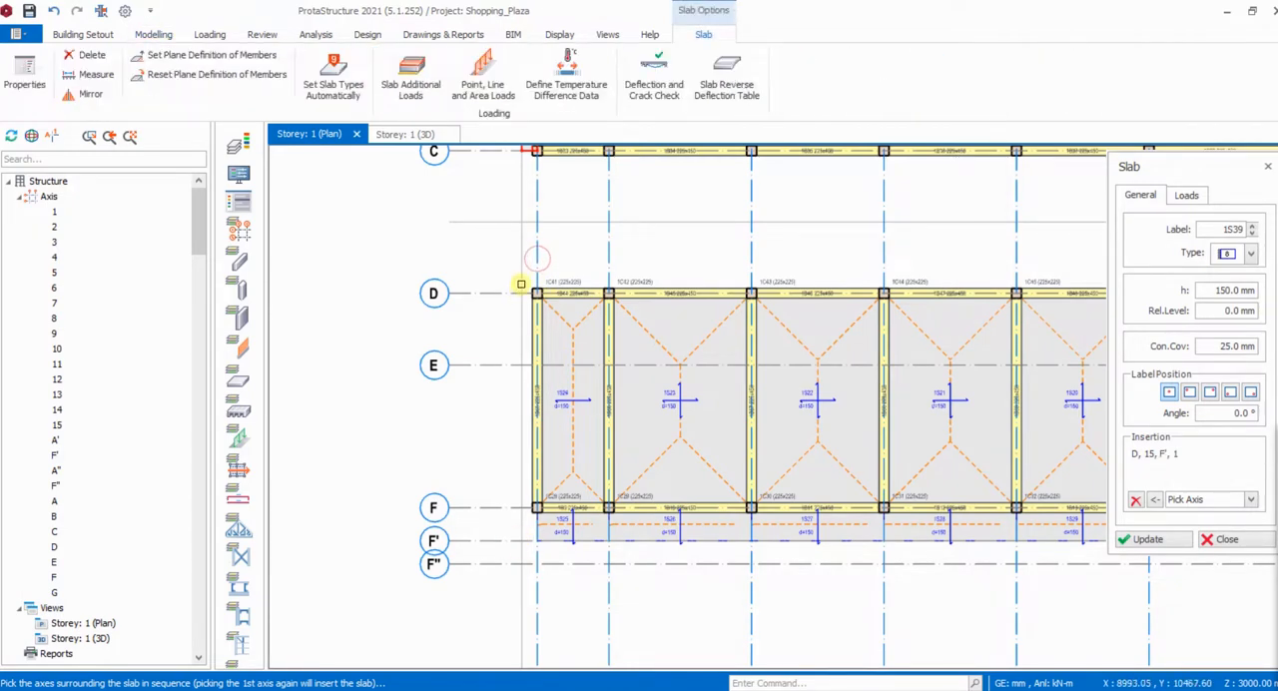
{"action": "left_click", "coordinate": [491, 305]}
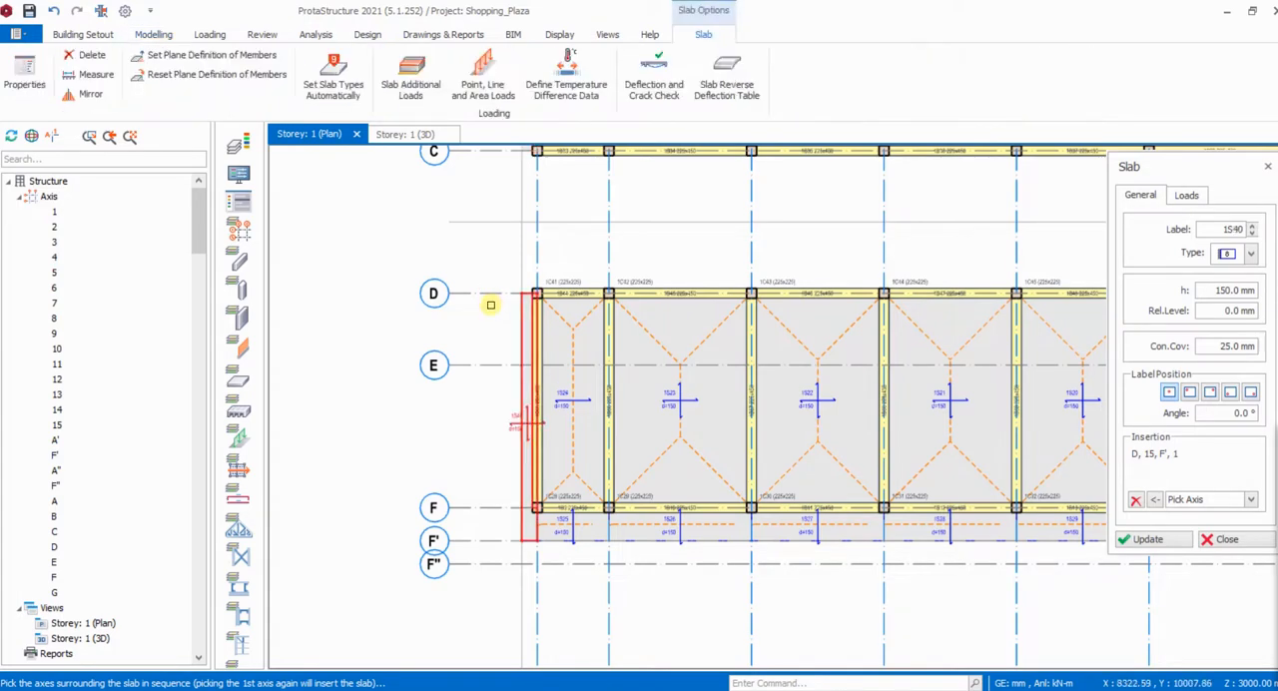
{"action": "scroll", "coordinate": [516, 288], "scroll_direction": "up", "scroll_amount": 3}
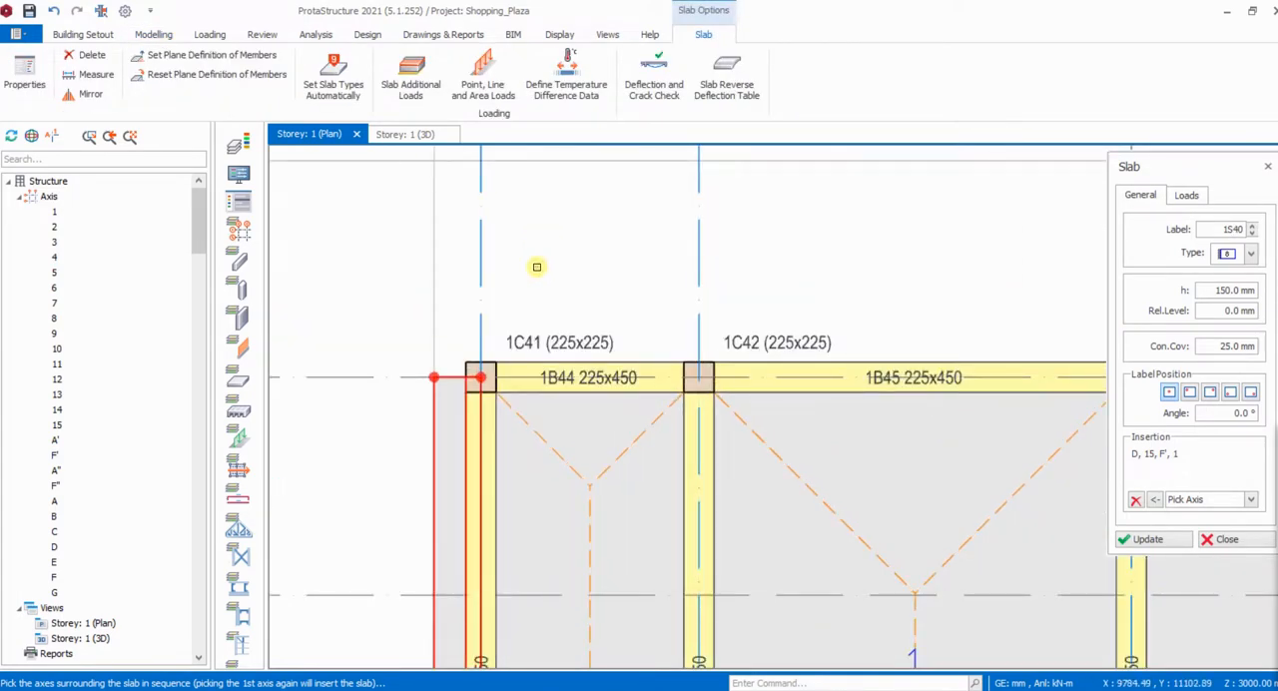
{"action": "scroll", "coordinate": [552, 266], "scroll_direction": "down", "scroll_amount": 3}
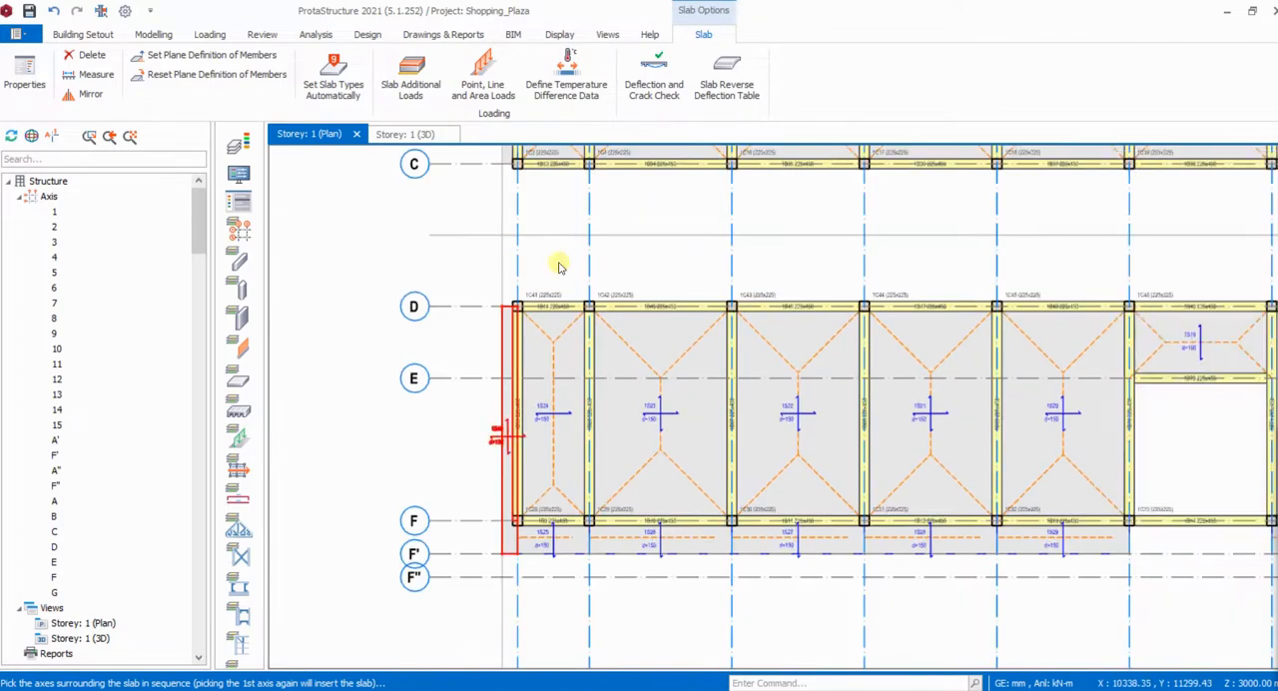
{"action": "key", "text": "Escape"}
- Examine the Storey 1 plan, checking the slabs and the edge slabs around the whole perimeter
{"action": "scroll", "coordinate": [482, 299], "scroll_direction": "down", "scroll_amount": 3}
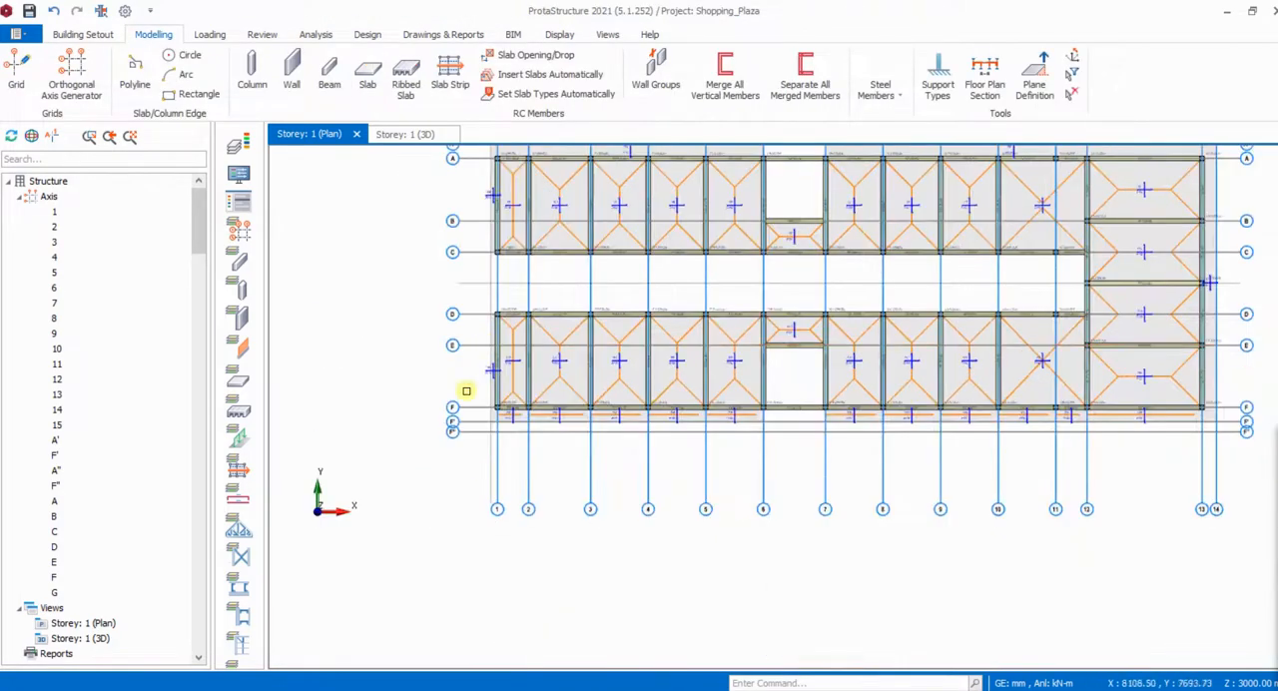
{"action": "scroll", "coordinate": [639, 469], "scroll_direction": "down", "scroll_amount": 2}
{"action": "scroll", "coordinate": [562, 322], "scroll_direction": "up", "scroll_amount": 3}
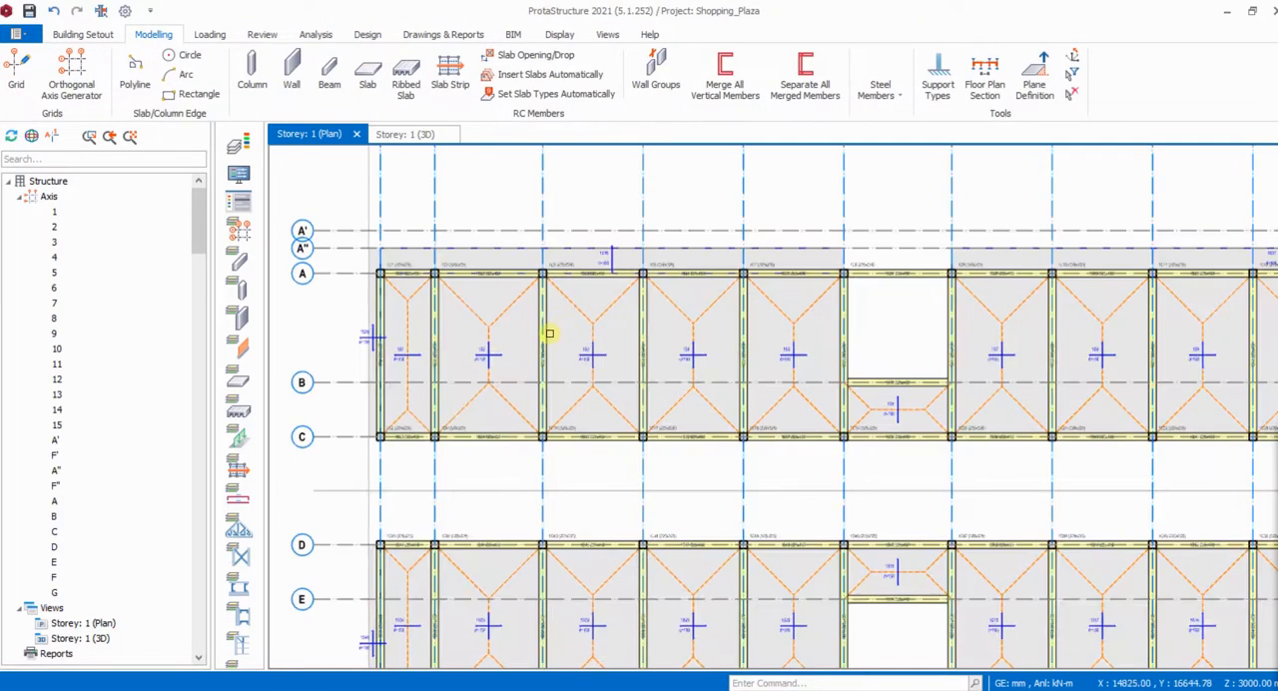
{"action": "scroll", "coordinate": [549, 333], "scroll_direction": "down", "scroll_amount": 3}
{"action": "scroll", "coordinate": [672, 518], "scroll_direction": "up", "scroll_amount": 3}
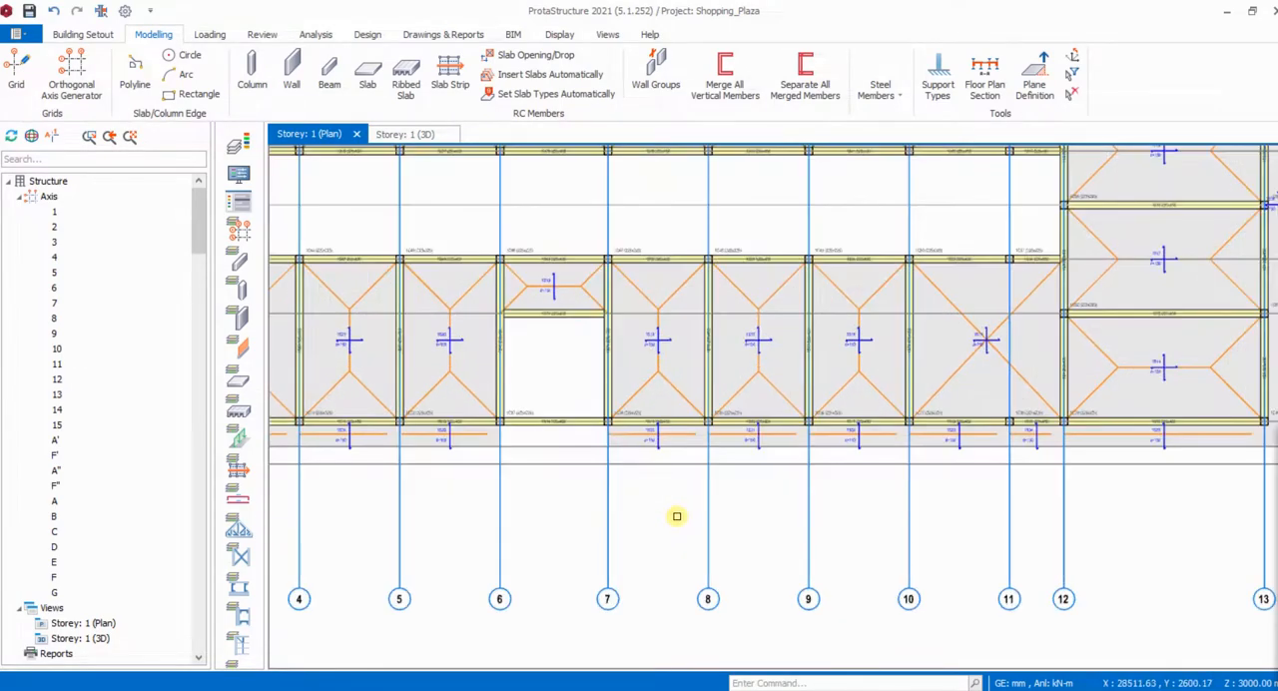
{"action": "scroll", "coordinate": [727, 509], "scroll_direction": "down", "scroll_amount": 1}
{"action": "scroll", "coordinate": [964, 428], "scroll_direction": "down", "scroll_amount": 2}
{"action": "scroll", "coordinate": [953, 420], "scroll_direction": "up", "scroll_amount": 4}
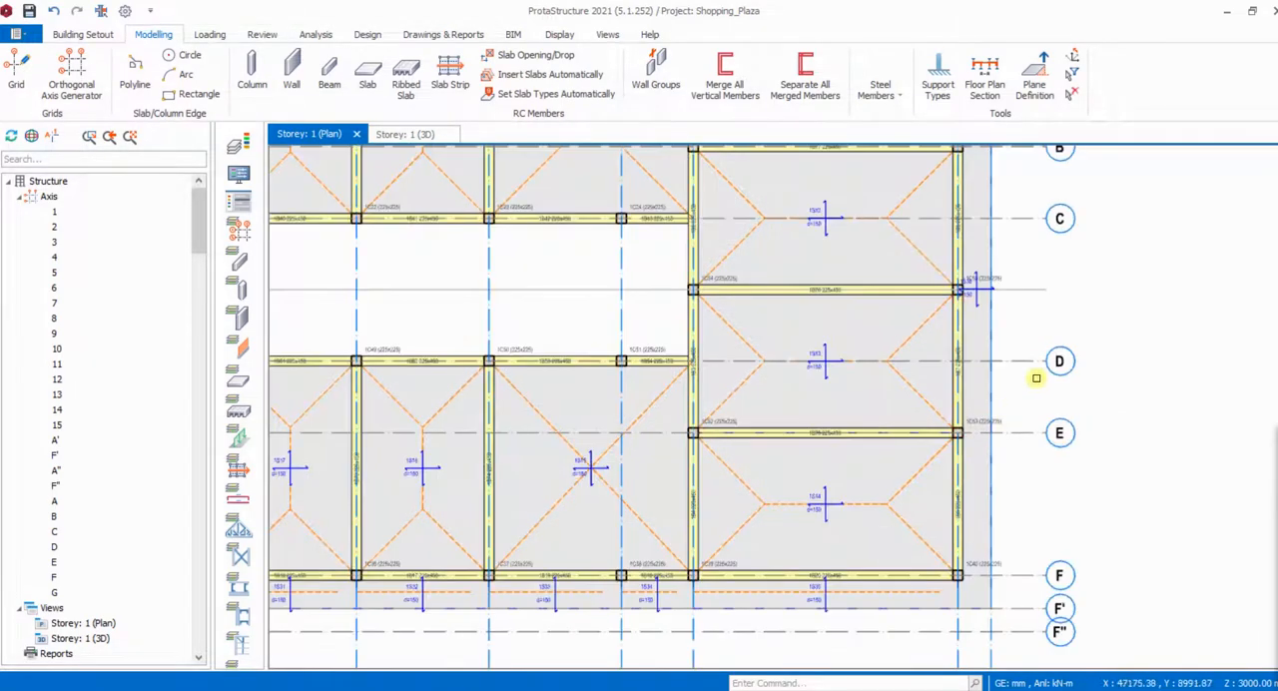
{"action": "scroll", "coordinate": [1047, 366], "scroll_direction": "down", "scroll_amount": 3}
{"action": "scroll", "coordinate": [713, 323], "scroll_direction": "up", "scroll_amount": 4}
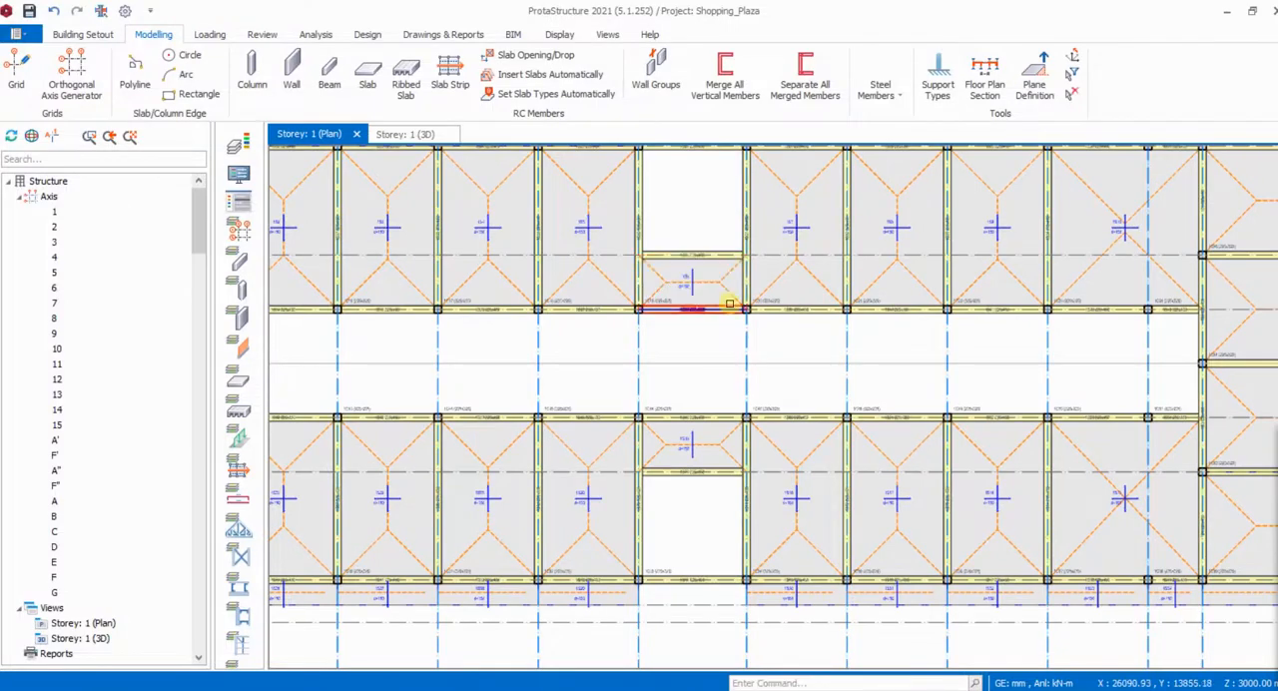
{"action": "scroll", "coordinate": [736, 297], "scroll_direction": "down", "scroll_amount": 4}
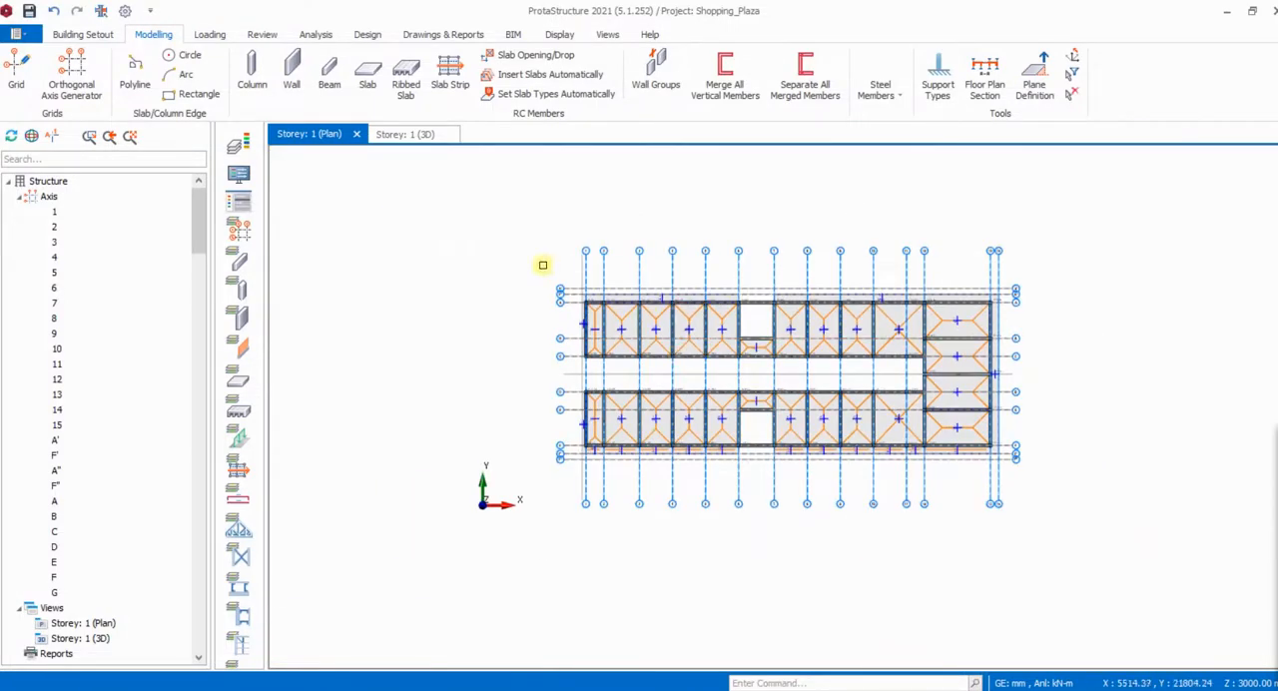
- Determine the slab types automatically for all slabs in the storey, and review and dismiss the slab type report
{"action": "left_click", "coordinate": [529, 94]}
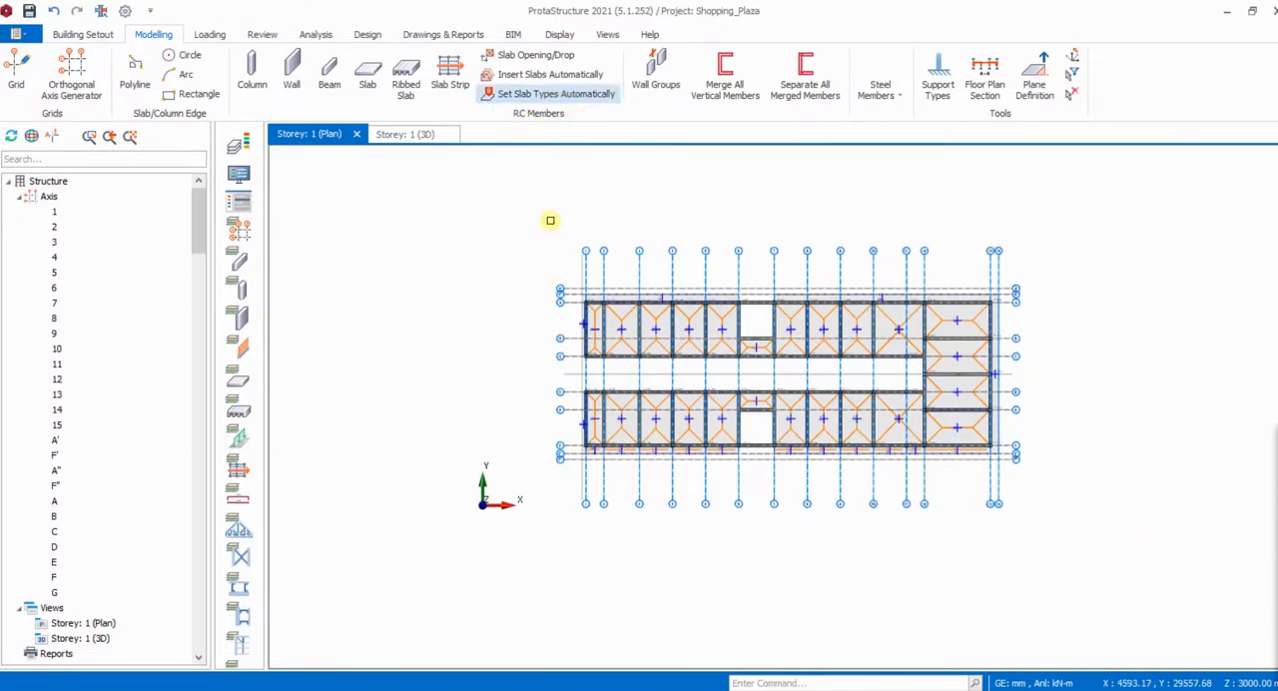
{"action": "left_click", "coordinate": [550, 98]}
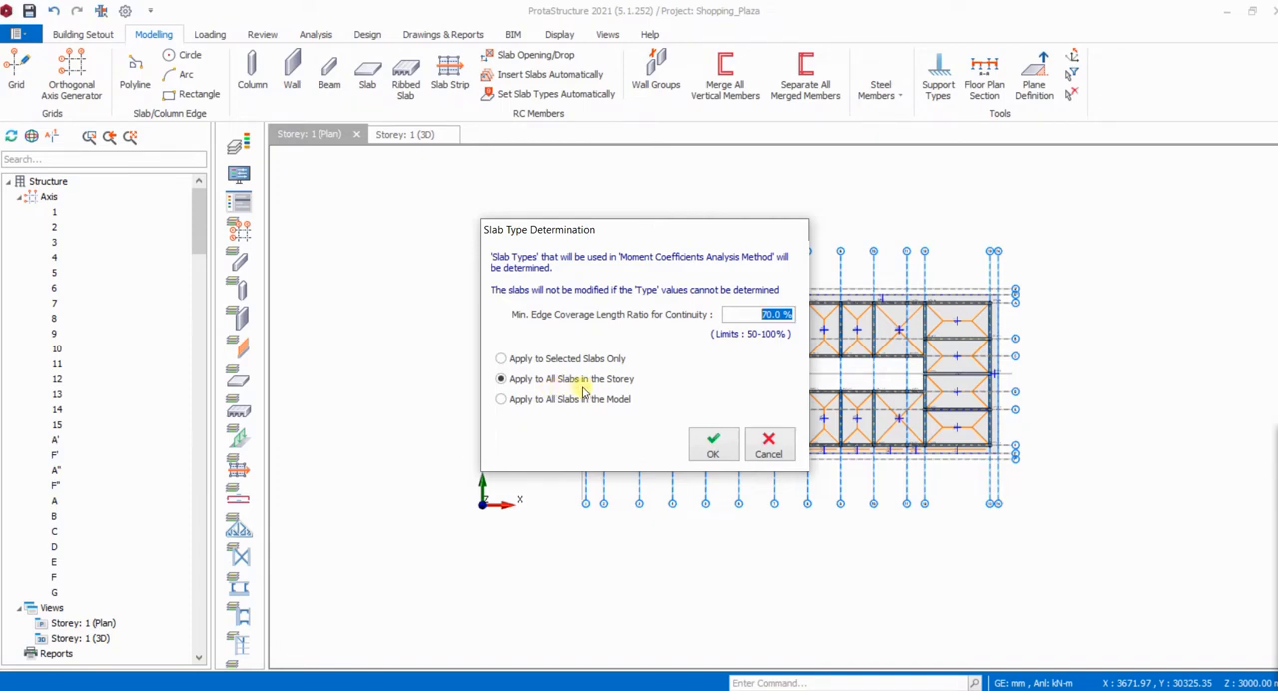
{"action": "left_click", "coordinate": [713, 450]}
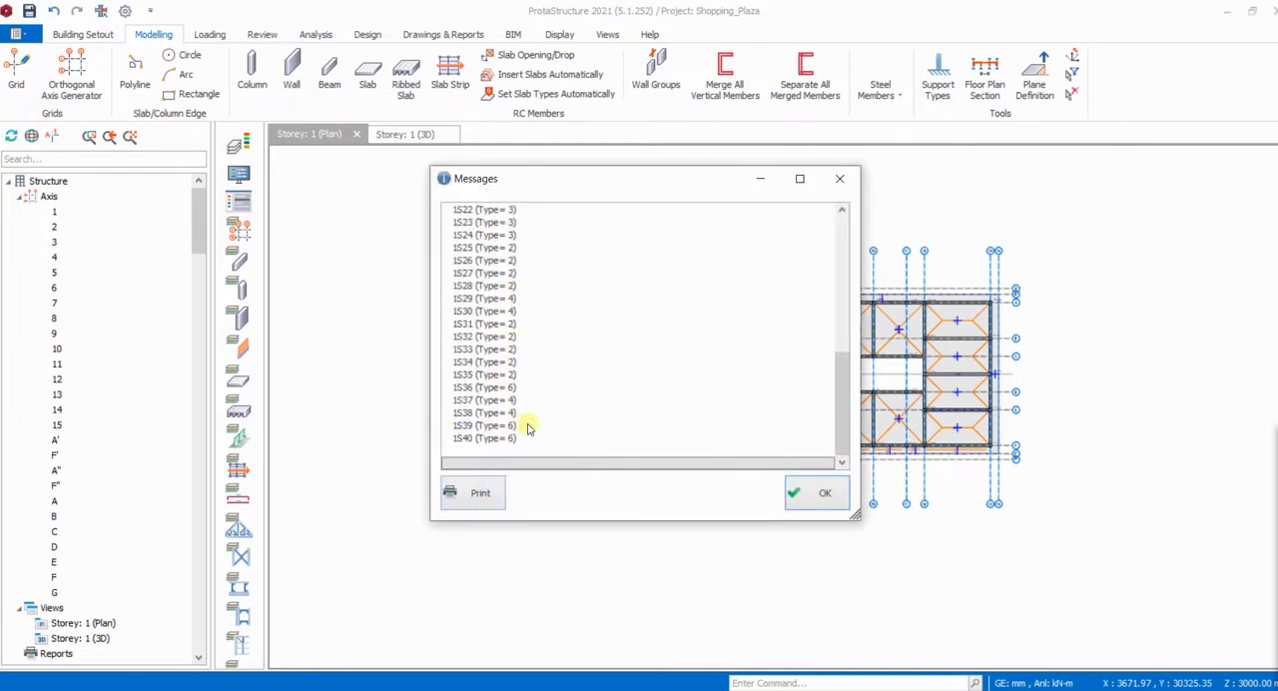
{"action": "scroll", "coordinate": [510, 419], "scroll_direction": "up", "scroll_amount": 4}
{"action": "scroll", "coordinate": [510, 242], "scroll_direction": "up", "scroll_amount": 5}
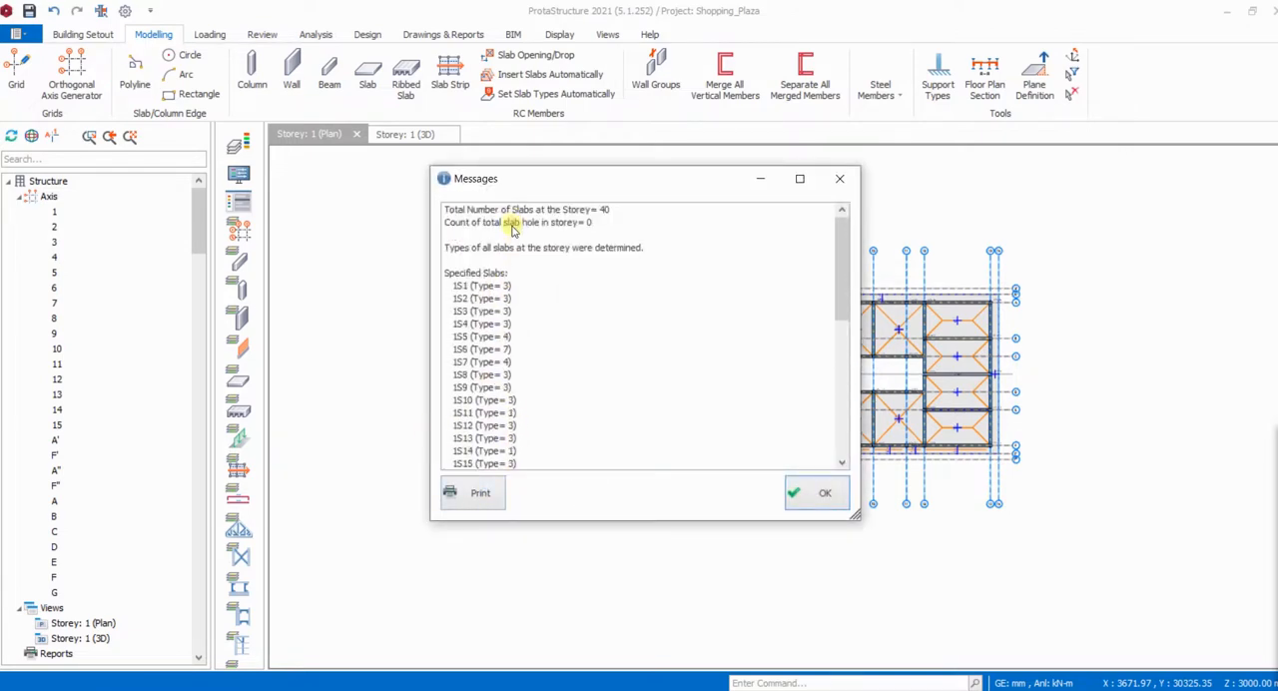
{"action": "scroll", "coordinate": [514, 250], "scroll_direction": "down", "scroll_amount": 12}
{"action": "left_click", "coordinate": [823, 496]}
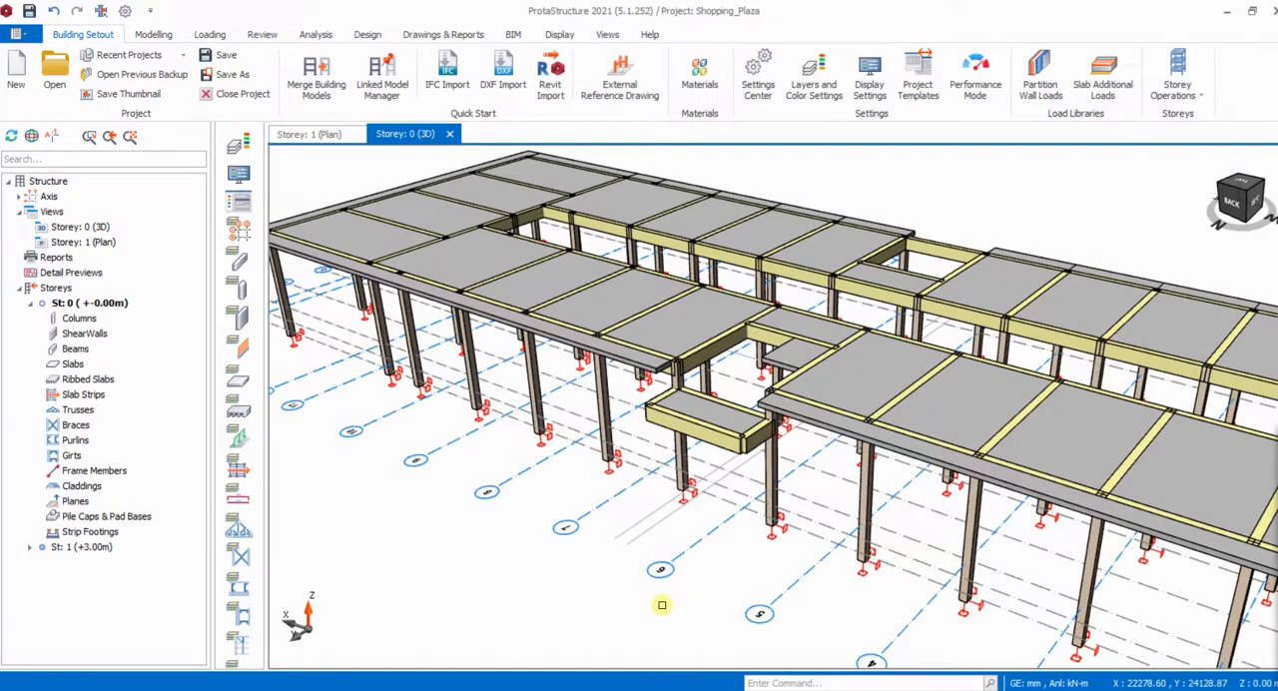
- Set the height of Storey 1 to 3150 mm and apply the storey change
{"action": "scroll", "coordinate": [771, 351], "scroll_direction": "up", "scroll_amount": 3}
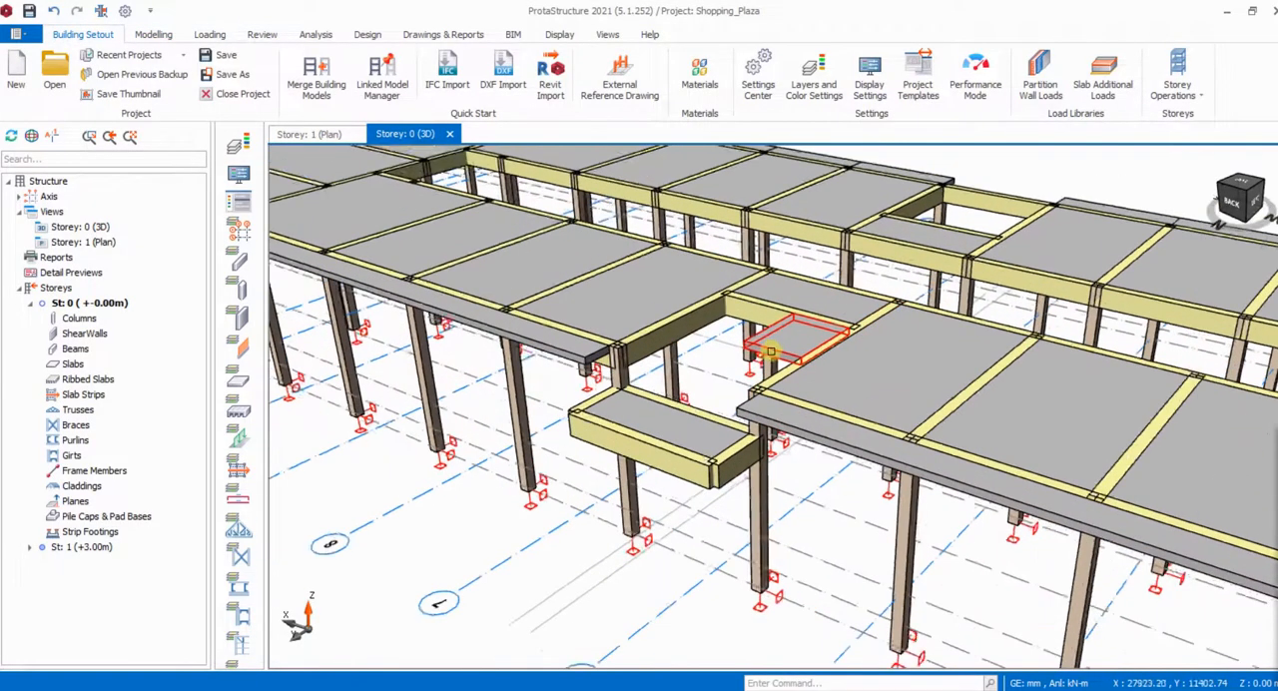
{"action": "scroll", "coordinate": [770, 351], "scroll_direction": "down", "scroll_amount": 2}
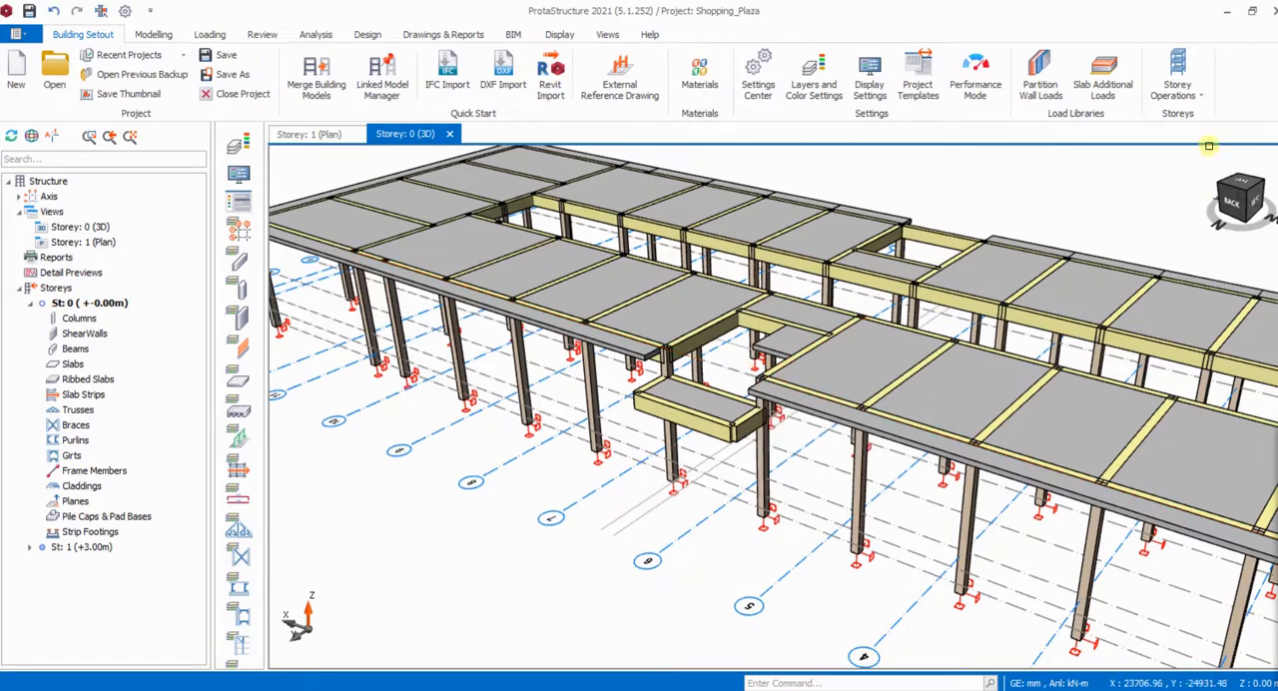
{"action": "left_click", "coordinate": [1193, 92]}
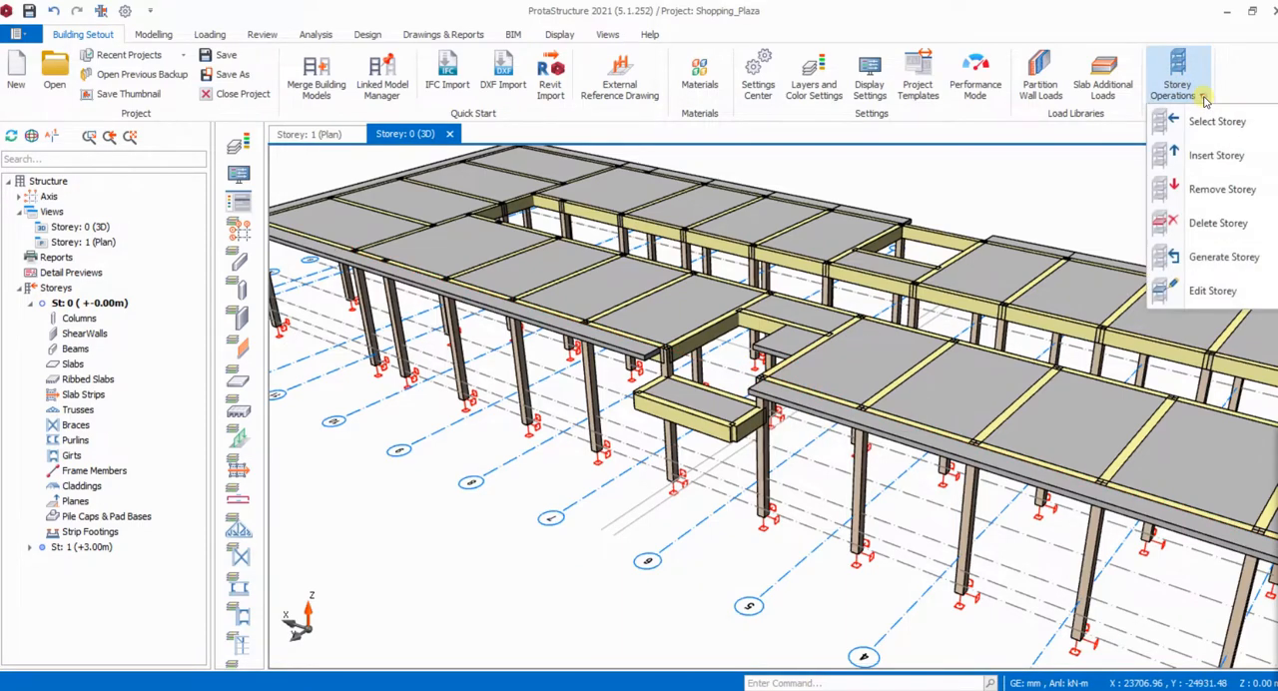
{"action": "left_click", "coordinate": [1210, 292]}
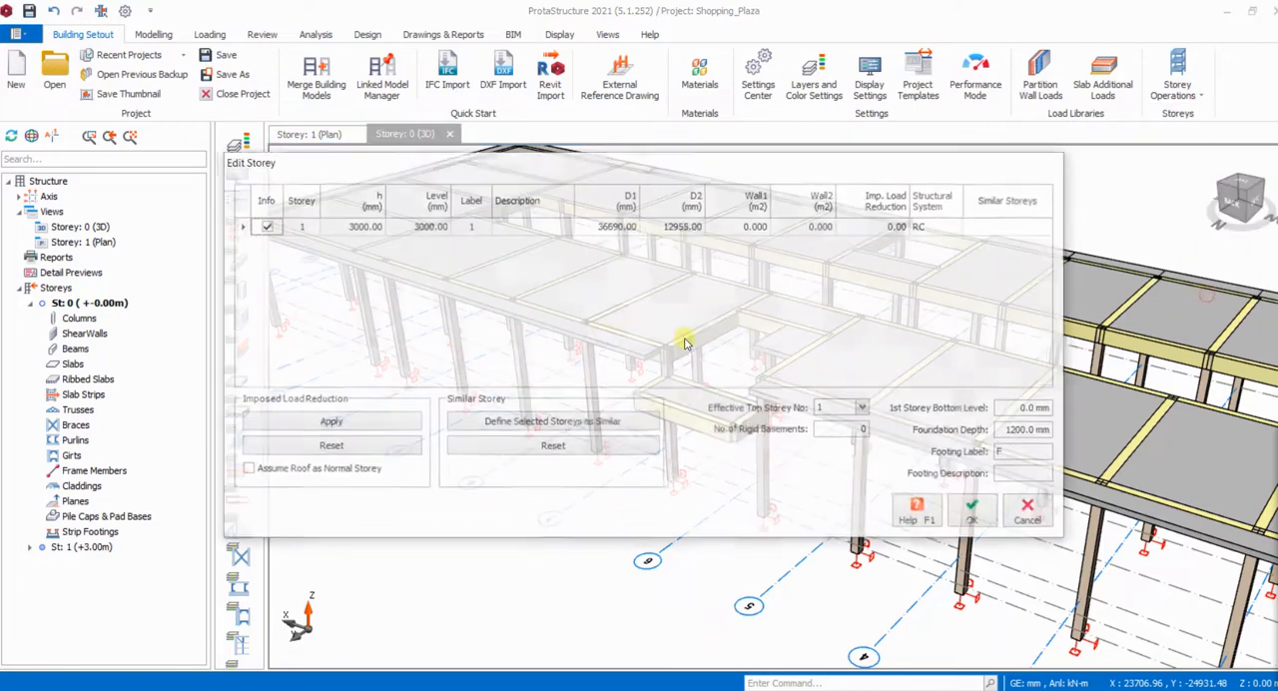
{"action": "left_click", "coordinate": [357, 227]}
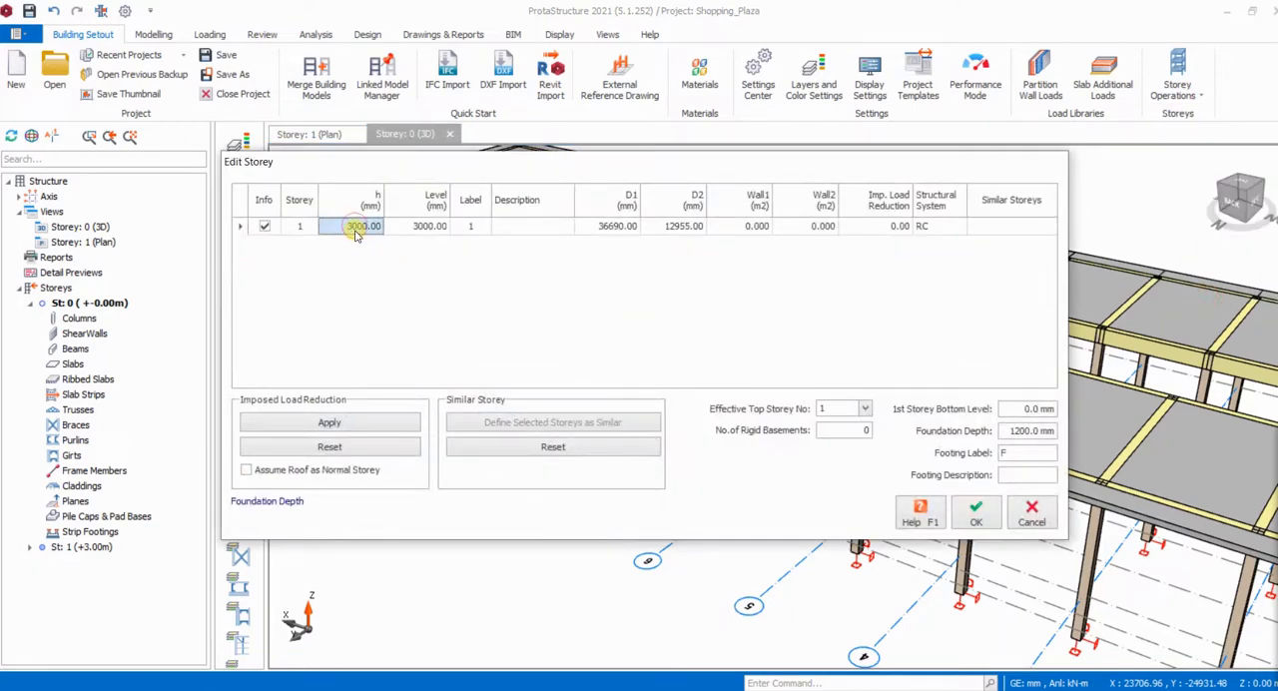
{"action": "type", "text": "3"}
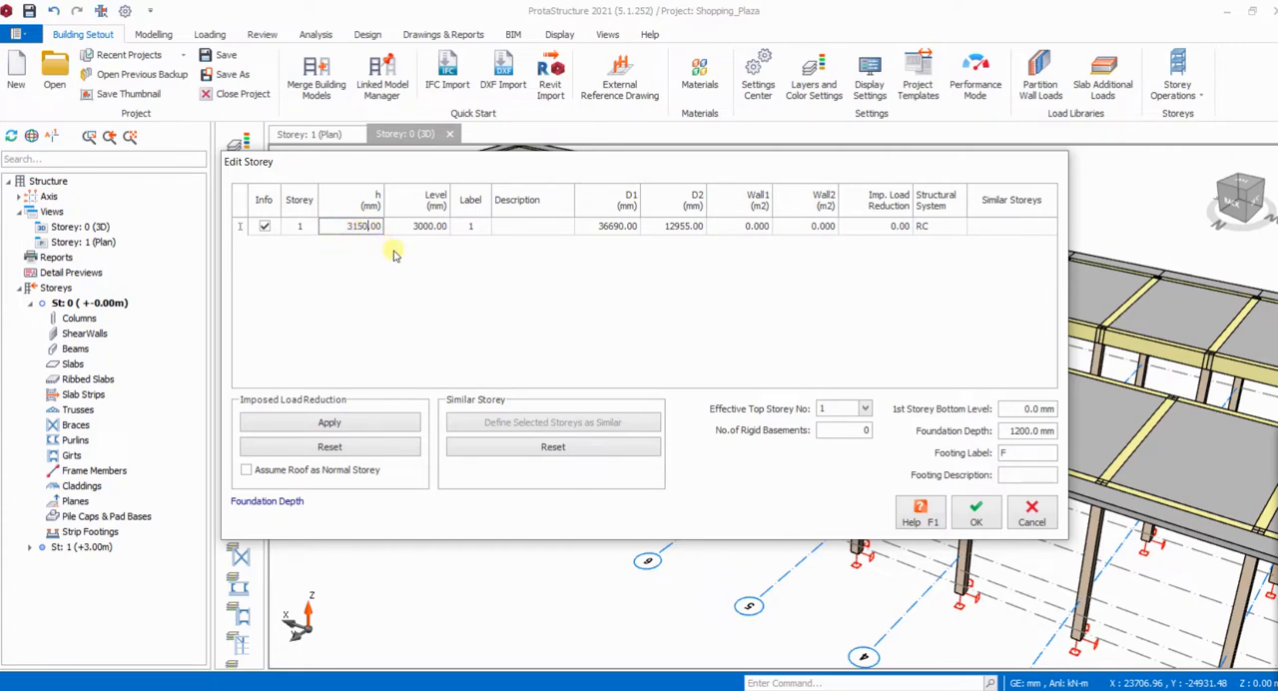
{"action": "left_click", "coordinate": [983, 519]}
{"action": "left_click", "coordinate": [704, 411]}
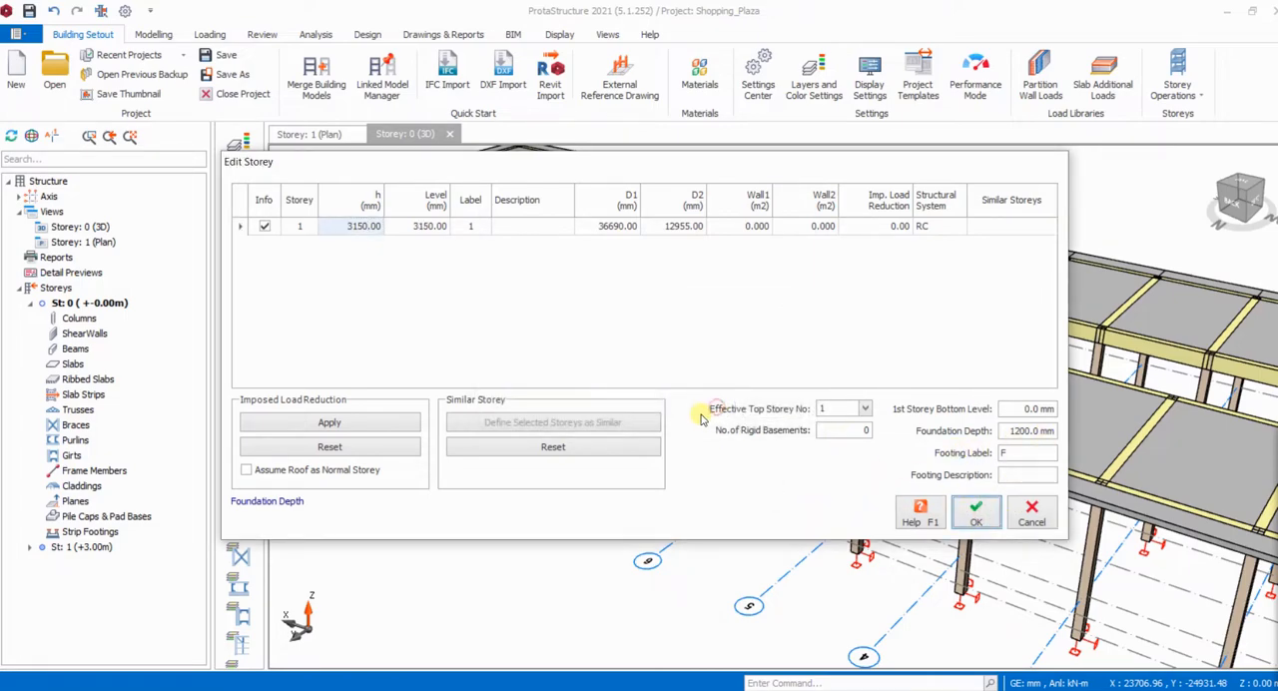
- Examine the 3D model around the lowered landing and the stair opening from several angles
{"action": "middle_click_drag", "start_coordinate": [766, 528], "coordinate": [885, 487]}
{"action": "middle_click_drag", "start_coordinate": [862, 493], "coordinate": [759, 508]}
{"action": "scroll", "coordinate": [679, 389], "scroll_direction": "up", "scroll_amount": 4}
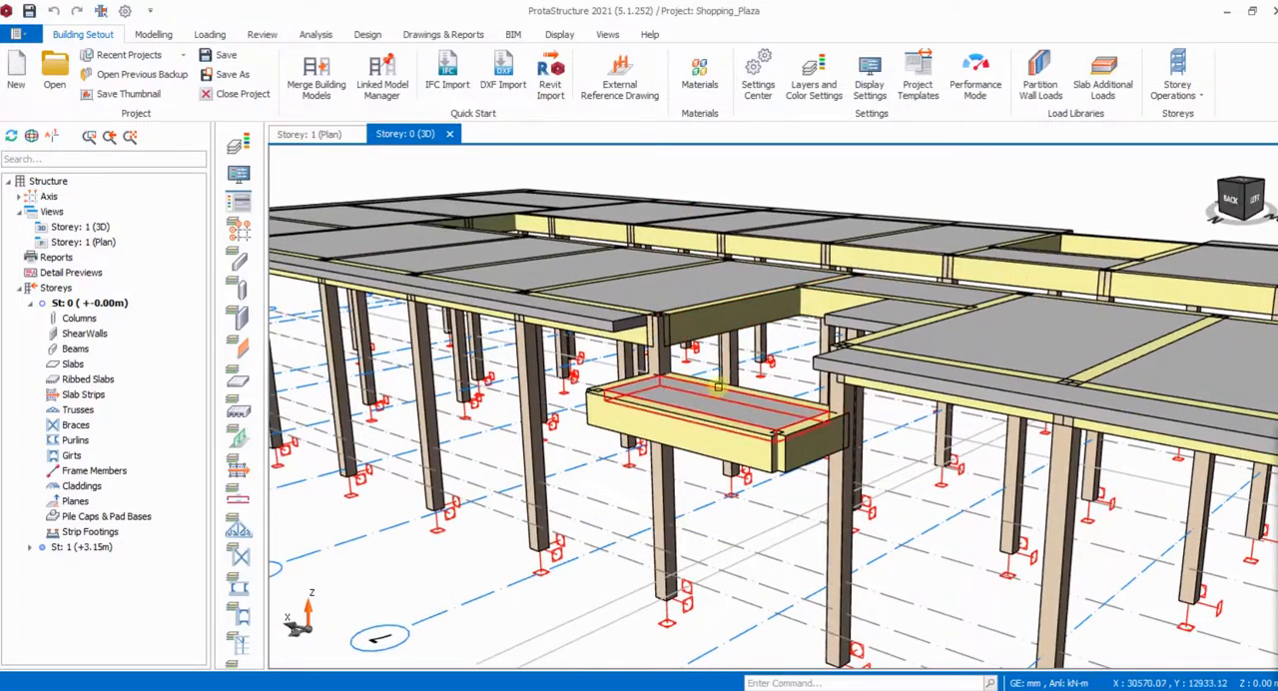
{"action": "mouse_move", "coordinate": [933, 485]}
{"action": "middle_mouse_down"}
{"action": "mouse_move", "coordinate": [974, 449]}
{"action": "mouse_move", "coordinate": [1065, 476]}
{"action": "middle_mouse_up"}
{"action": "scroll", "coordinate": [856, 320], "scroll_direction": "down", "scroll_amount": 4}
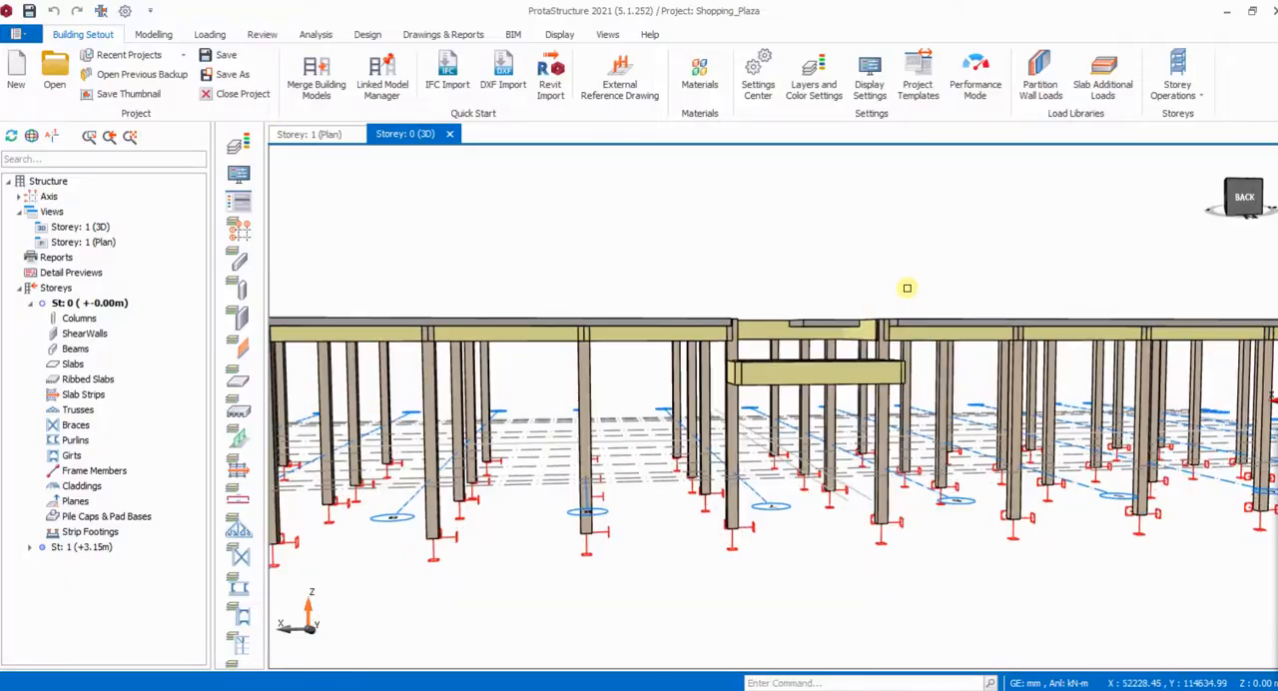
{"action": "mouse_move", "coordinate": [906, 288]}
{"action": "middle_mouse_down"}
{"action": "mouse_move", "coordinate": [751, 315]}
{"action": "mouse_move", "coordinate": [801, 301]}
{"action": "mouse_move", "coordinate": [977, 352]}
{"action": "mouse_move", "coordinate": [929, 350]}
{"action": "middle_mouse_up"}
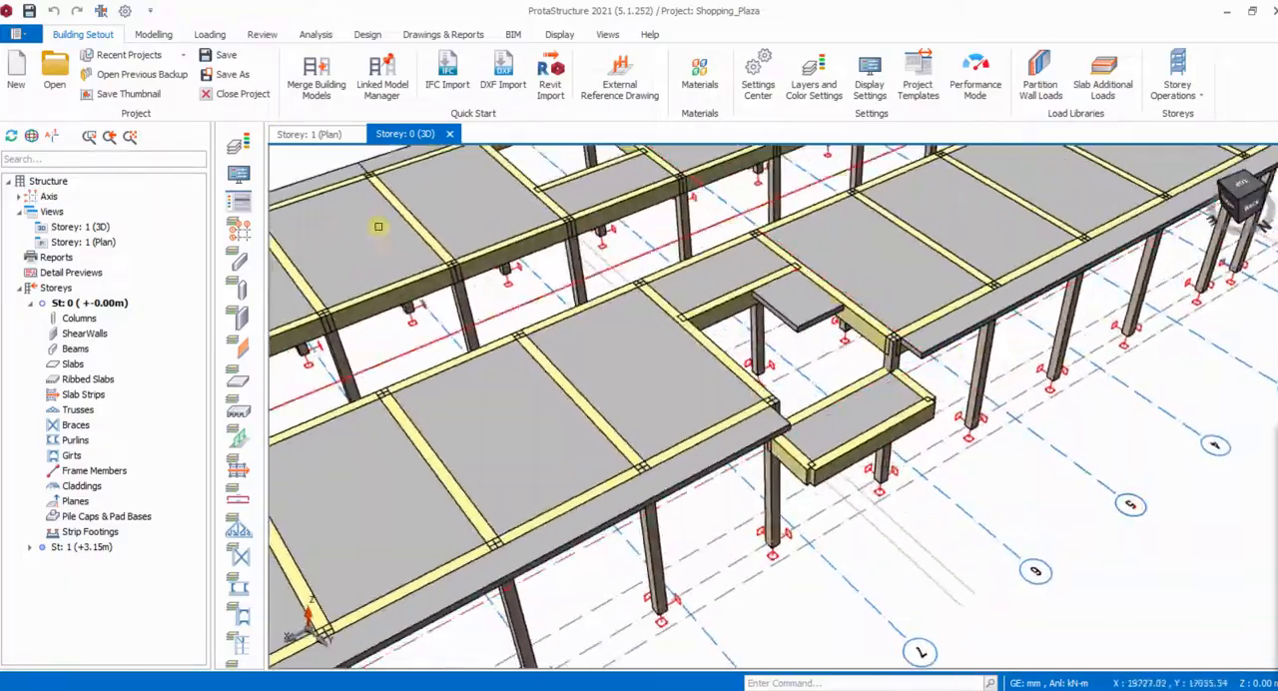
- In the Storey 1 plan, insert a 150 mm slab bounded by axes 17, H, 6 and A in the stair opening, and end slab insertion
{"action": "left_click", "coordinate": [316, 134]}
{"action": "scroll", "coordinate": [667, 259], "scroll_direction": "up", "scroll_amount": 3}
{"action": "scroll", "coordinate": [667, 258], "scroll_direction": "down", "scroll_amount": 2}
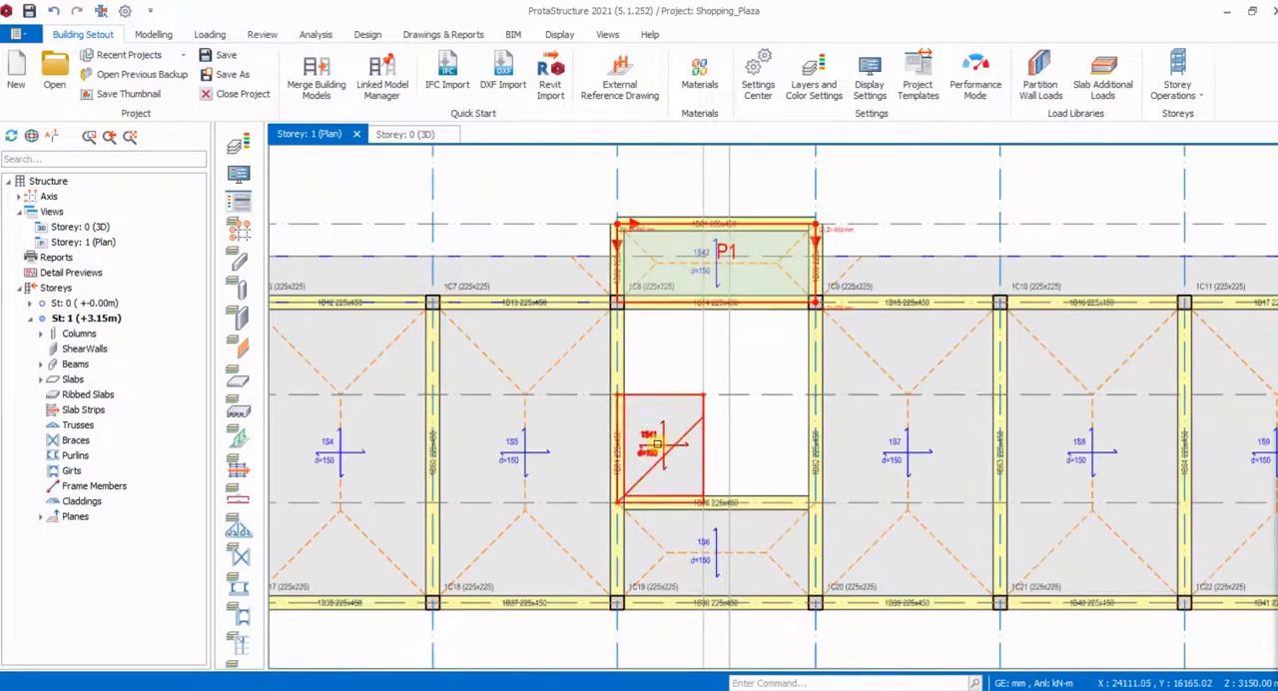
{"action": "left_click", "coordinate": [524, 441]}
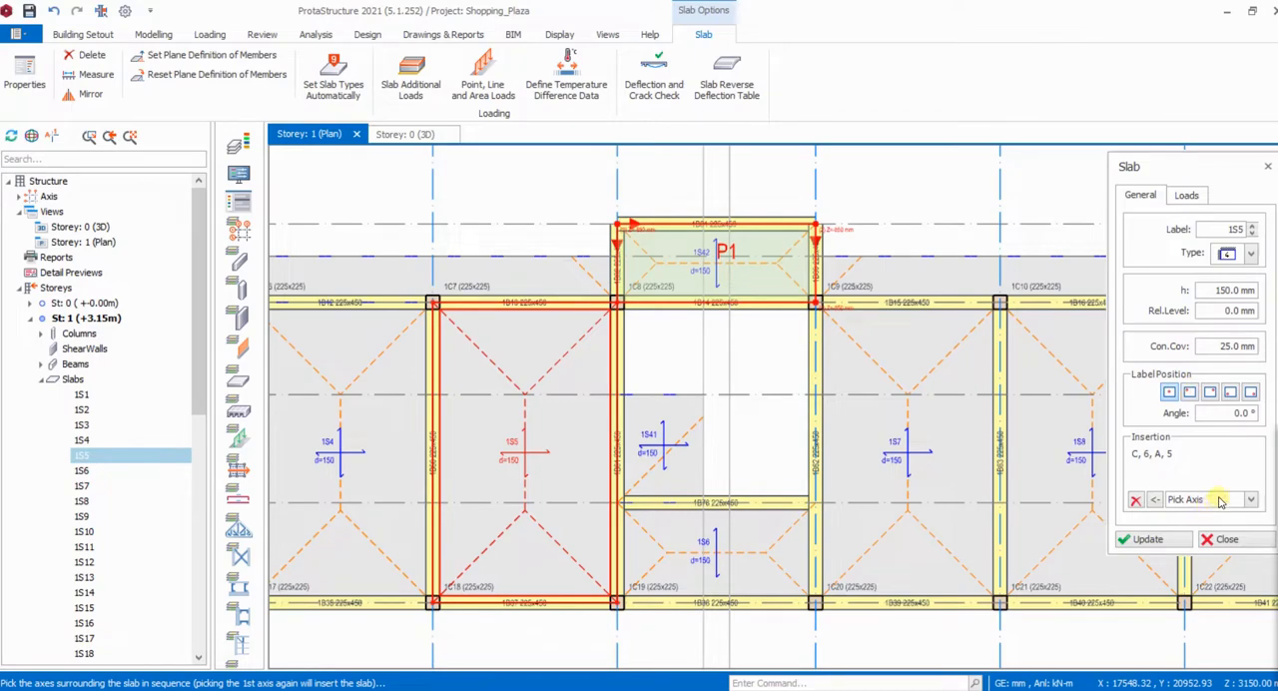
{"action": "left_click", "coordinate": [701, 368]}
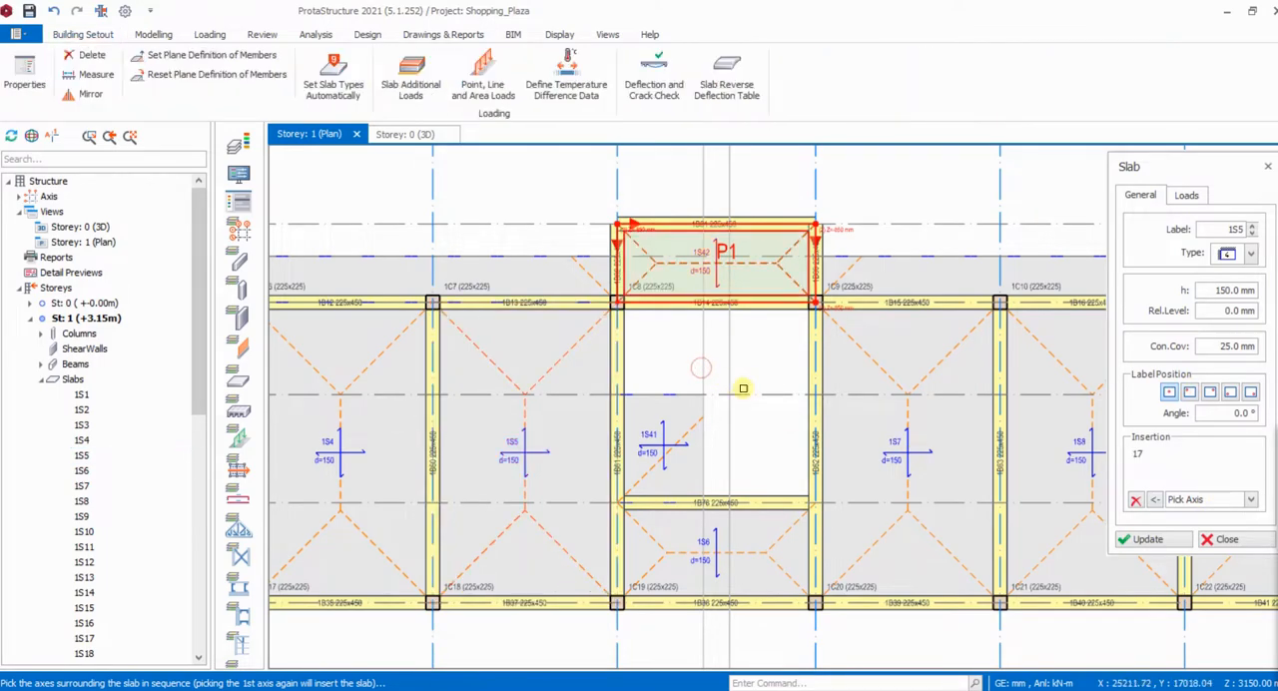
{"action": "left_click", "coordinate": [616, 193]}
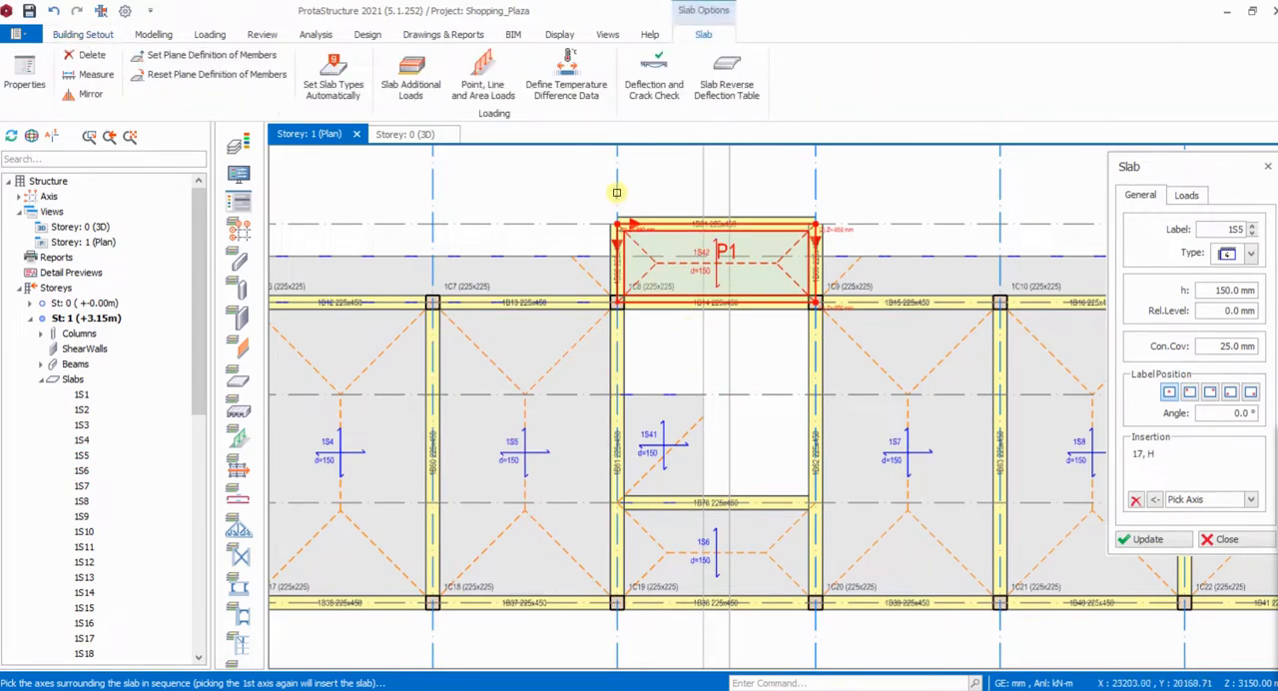
{"action": "left_click", "coordinate": [949, 303]}
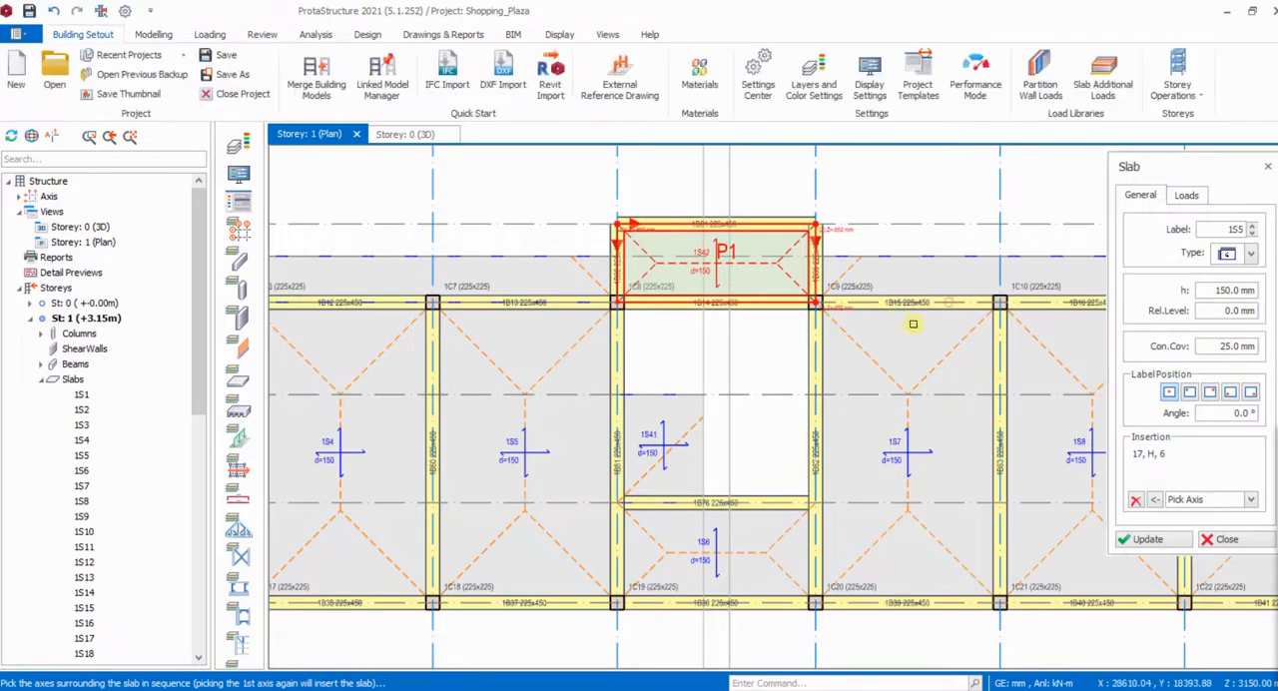
{"action": "left_click", "coordinate": [727, 364]}
{"action": "left_click", "coordinate": [728, 368]}
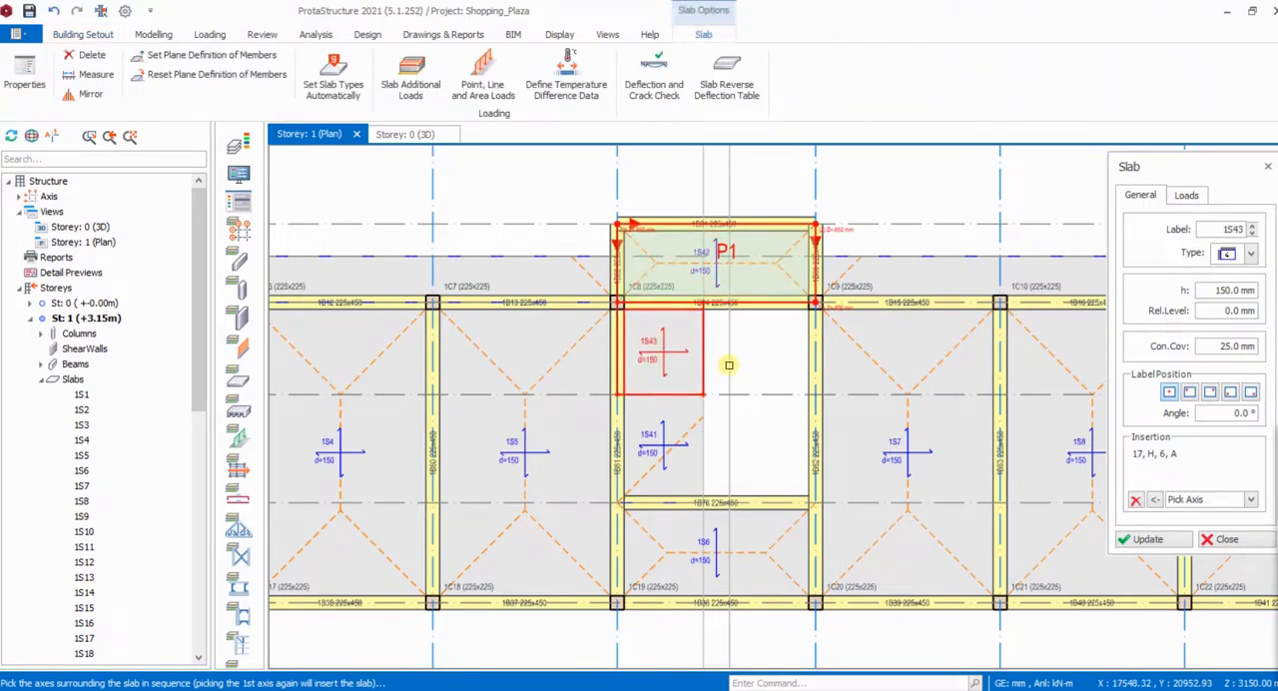
{"action": "left_click", "coordinate": [1227, 541]}
- Define a plane over the new slab between the landing and slab 1S41, bounded by axes H, 17, A and 6
{"action": "scroll", "coordinate": [742, 456], "scroll_direction": "up", "scroll_amount": 5}
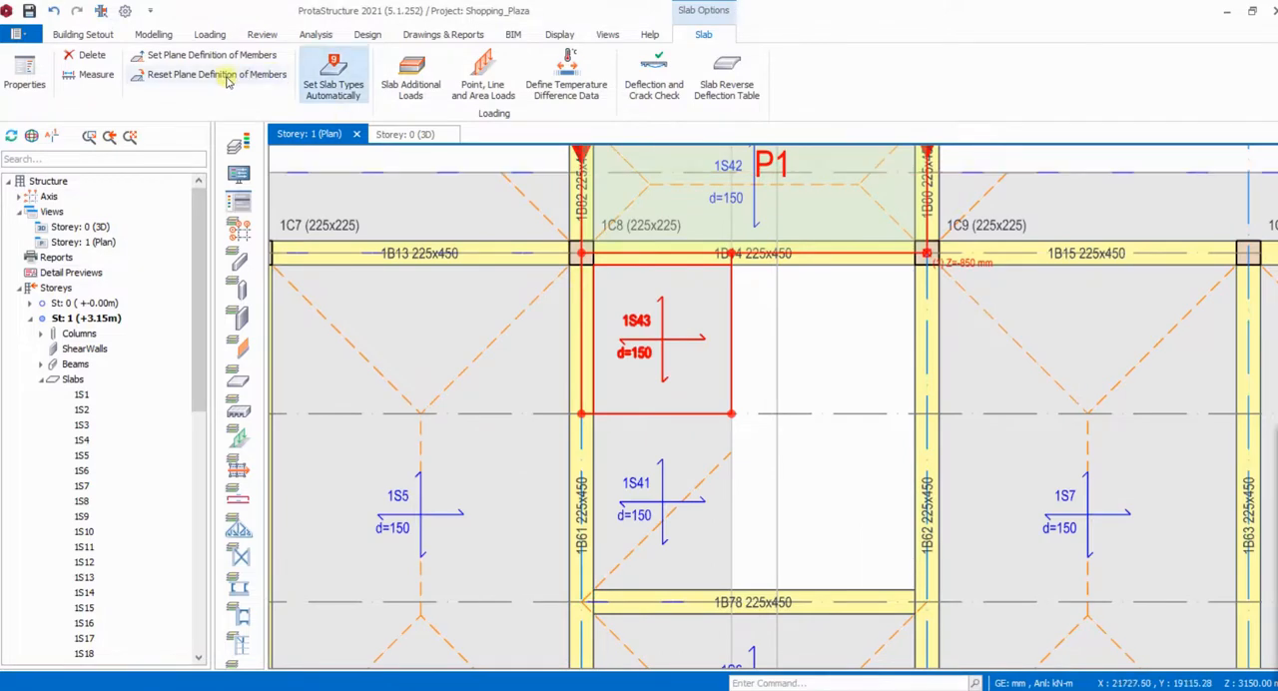
{"action": "left_click", "coordinate": [151, 34]}
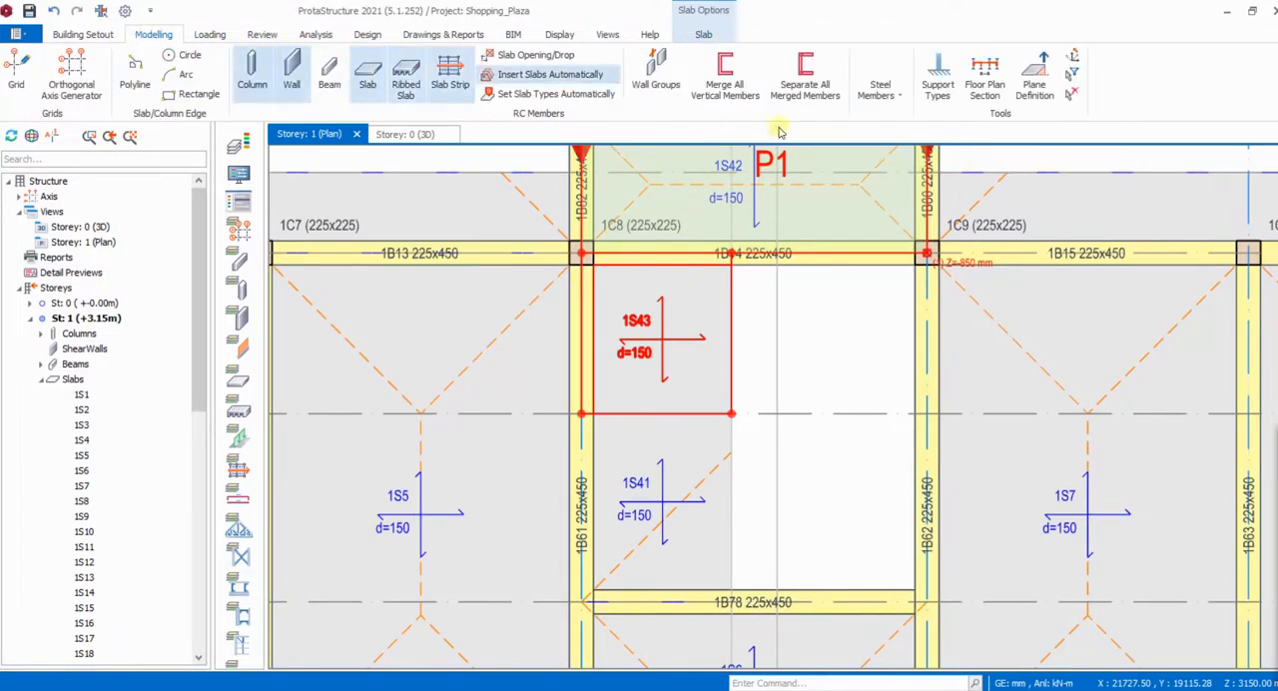
{"action": "left_click", "coordinate": [1035, 82]}
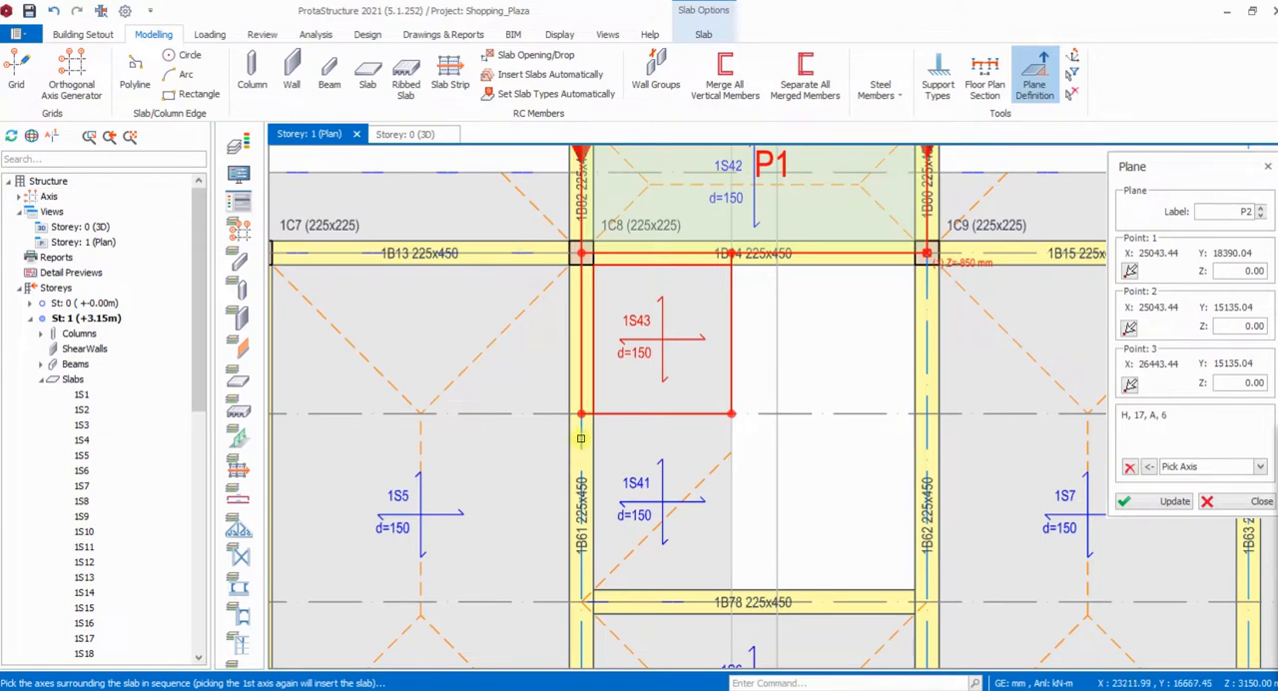
{"action": "left_click", "coordinate": [800, 413]}
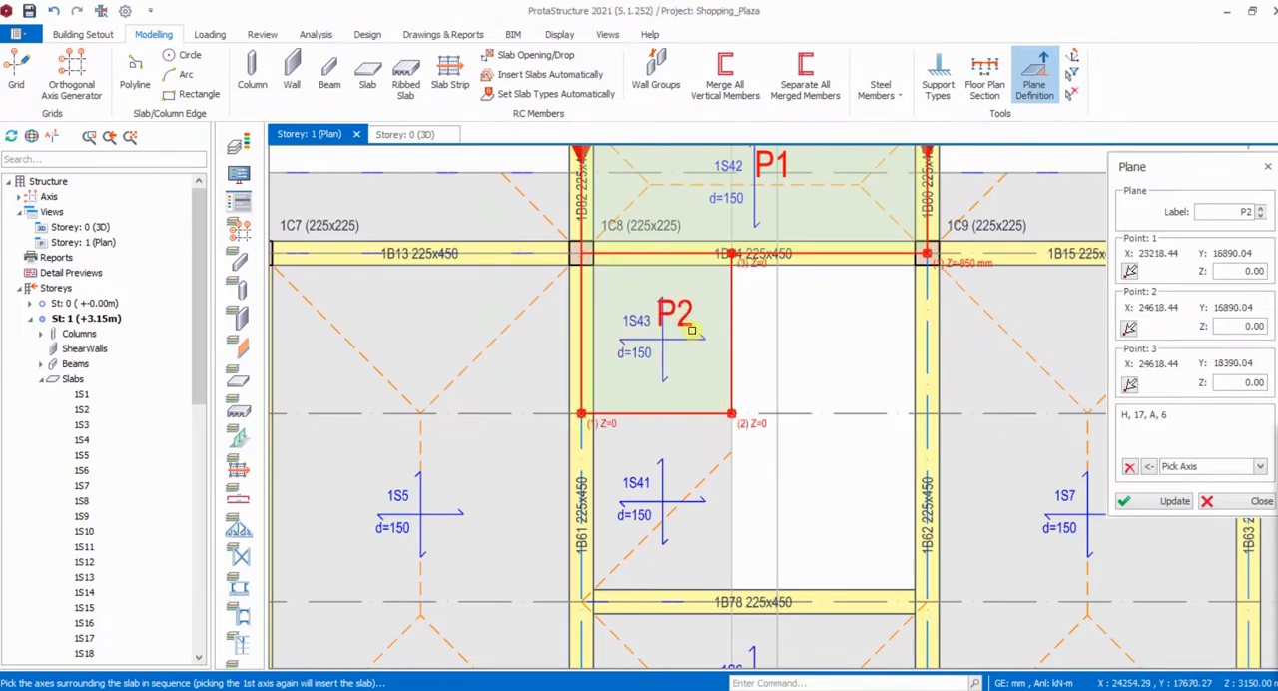
- Examine the positions and Z levels of the new plane's three reference points in the plan
{"action": "scroll", "coordinate": [691, 329], "scroll_direction": "up", "scroll_amount": 3}
{"action": "scroll", "coordinate": [667, 311], "scroll_direction": "down", "scroll_amount": 3}
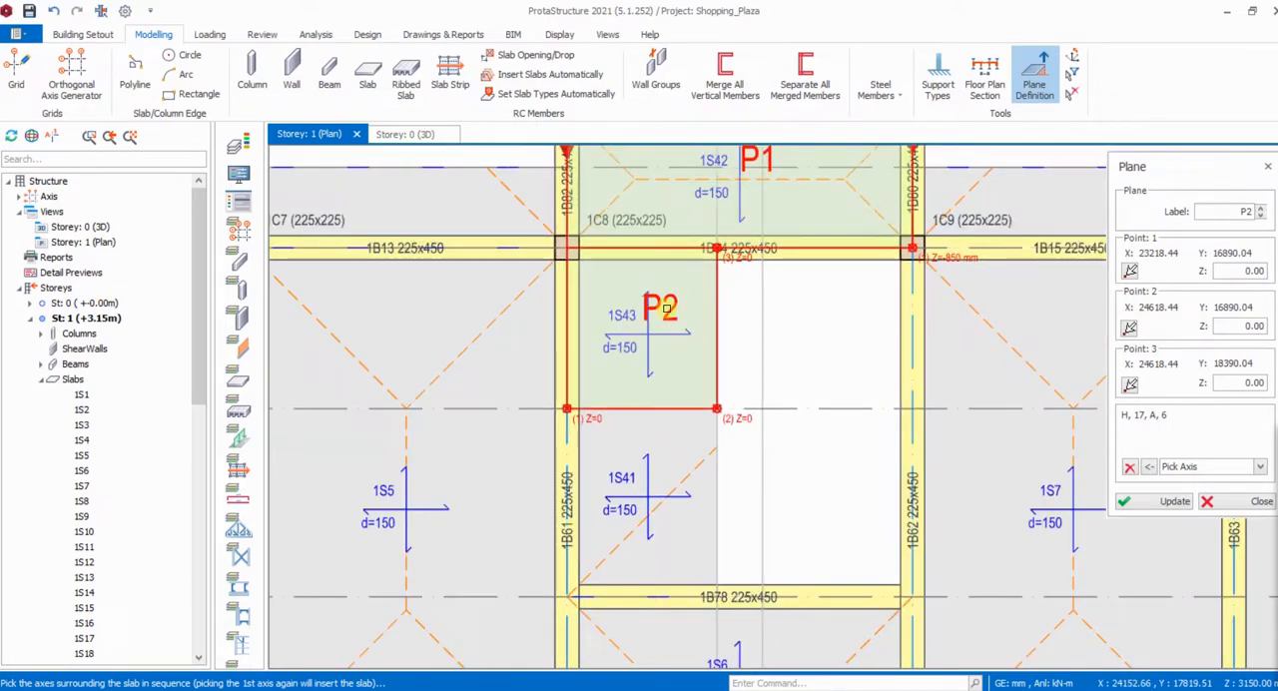
{"action": "scroll", "coordinate": [573, 423], "scroll_direction": "up", "scroll_amount": 3}
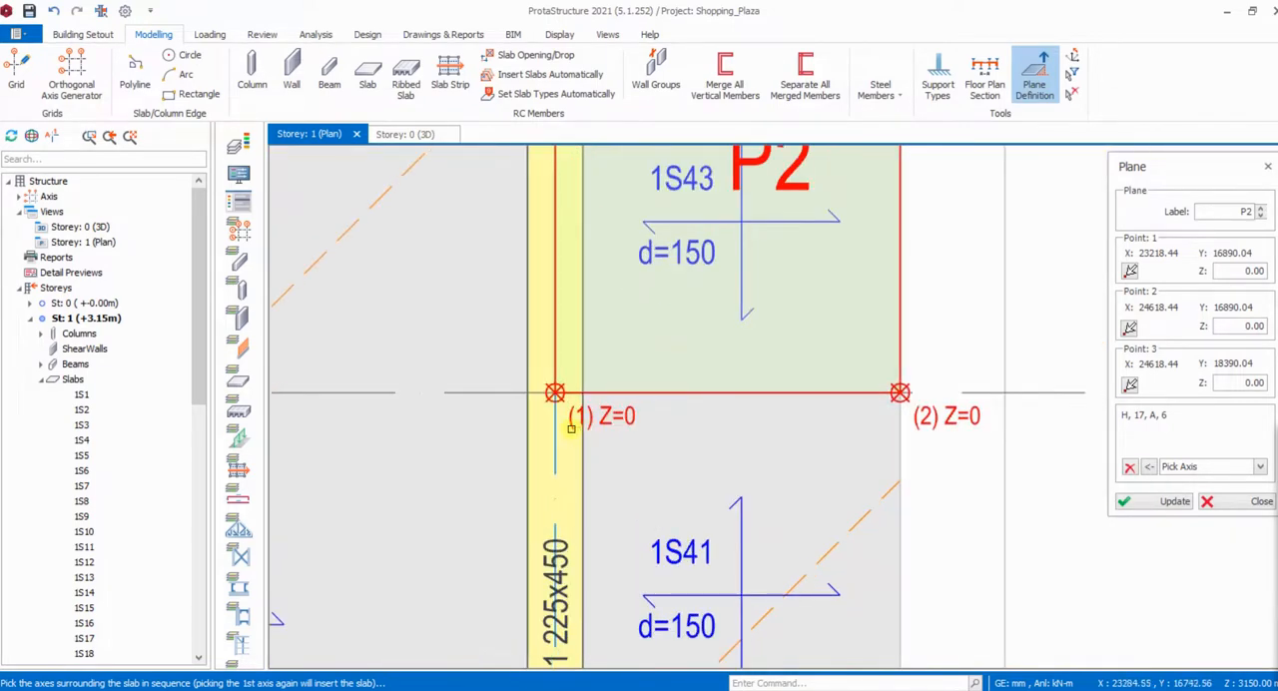
{"action": "scroll", "coordinate": [572, 424], "scroll_direction": "down", "scroll_amount": 3}
{"action": "scroll", "coordinate": [573, 423], "scroll_direction": "up", "scroll_amount": 3}
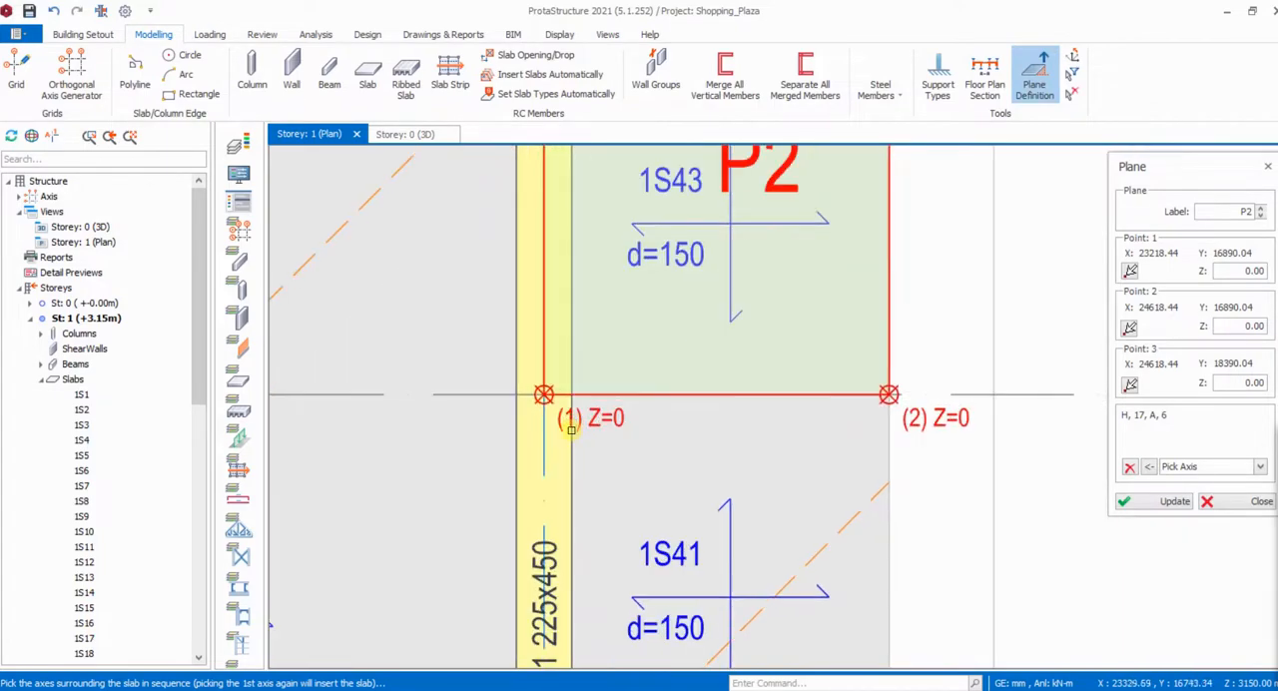
{"action": "scroll", "coordinate": [574, 423], "scroll_direction": "down", "scroll_amount": 3}
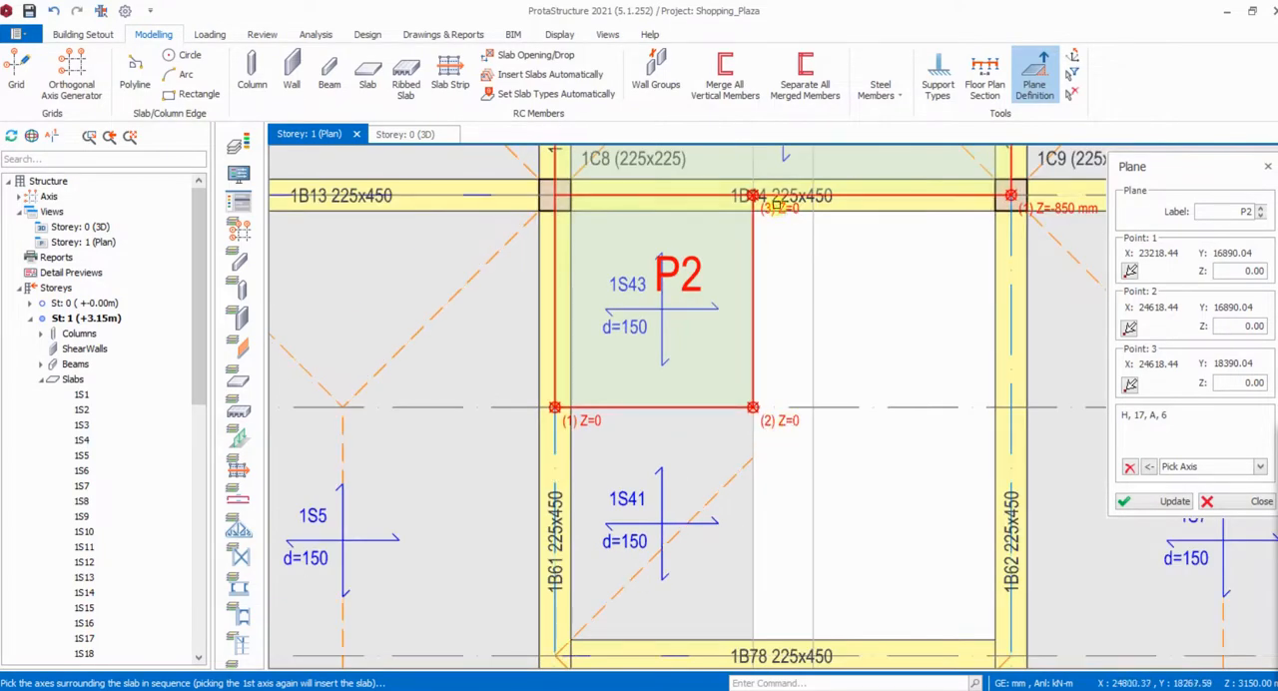
{"action": "scroll", "coordinate": [776, 202], "scroll_direction": "up", "scroll_amount": 4}
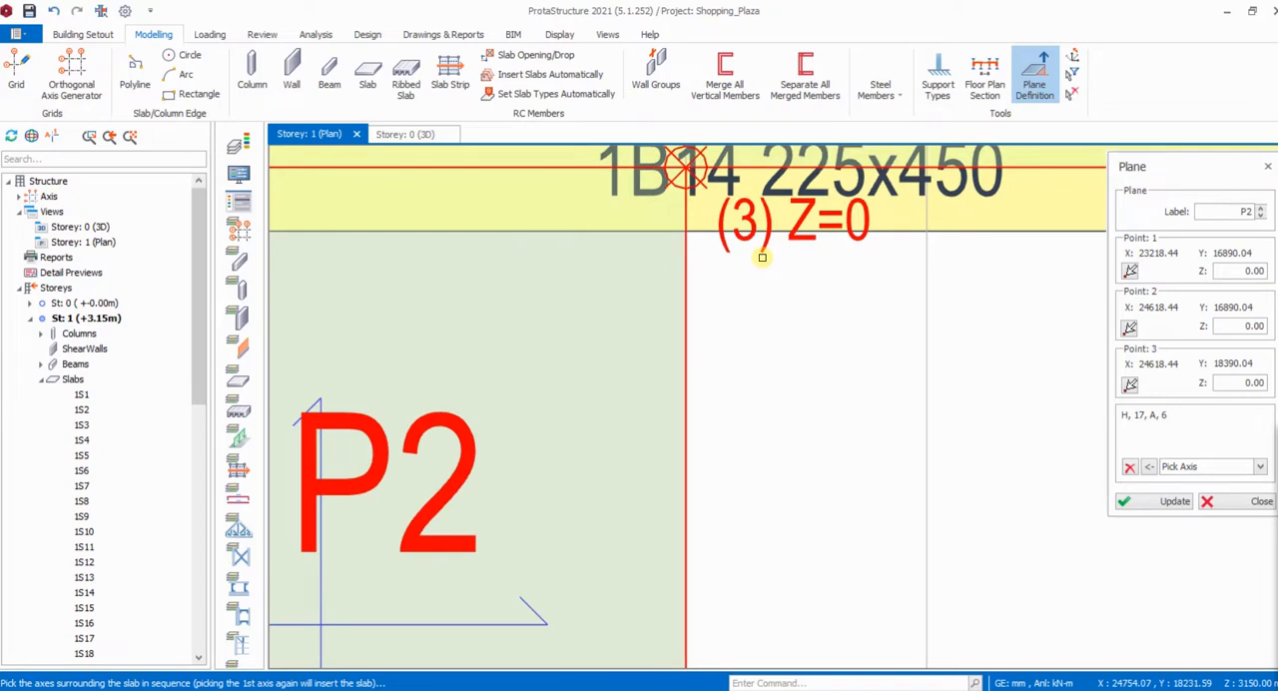
{"action": "scroll", "coordinate": [762, 257], "scroll_direction": "down", "scroll_amount": 3}
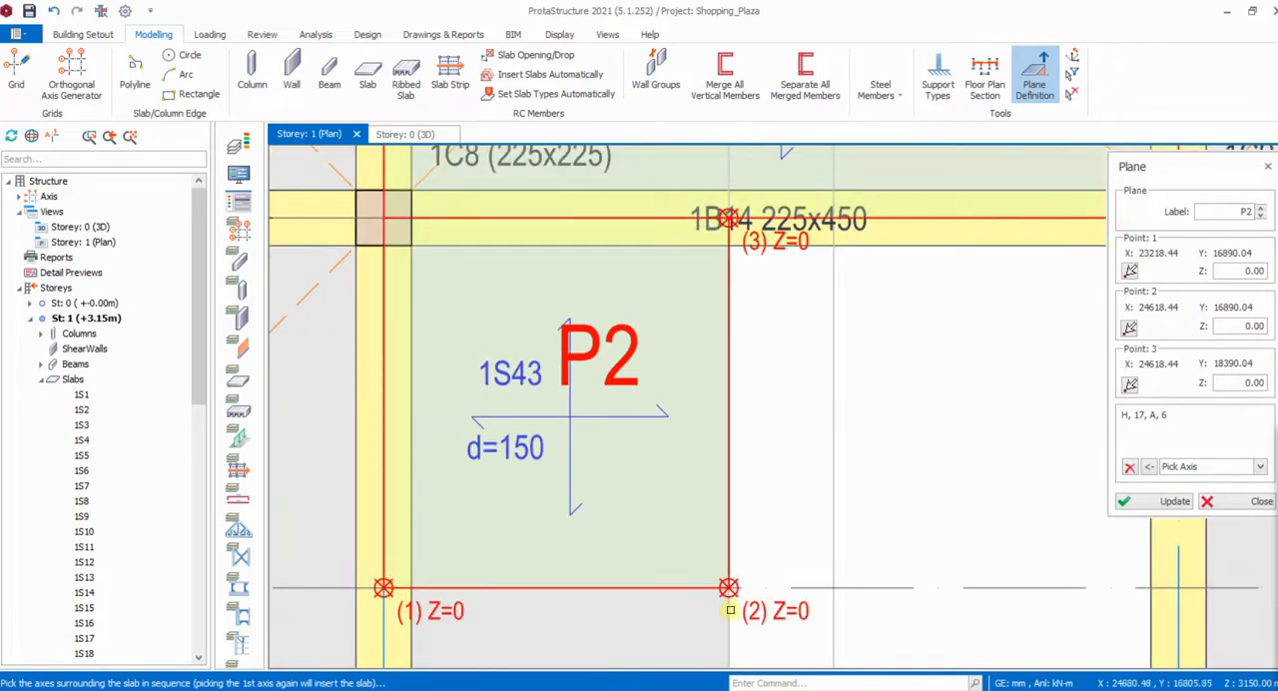
{"action": "scroll", "coordinate": [605, 449], "scroll_direction": "down", "scroll_amount": 2}
{"action": "scroll", "coordinate": [515, 563], "scroll_direction": "up", "scroll_amount": 2}
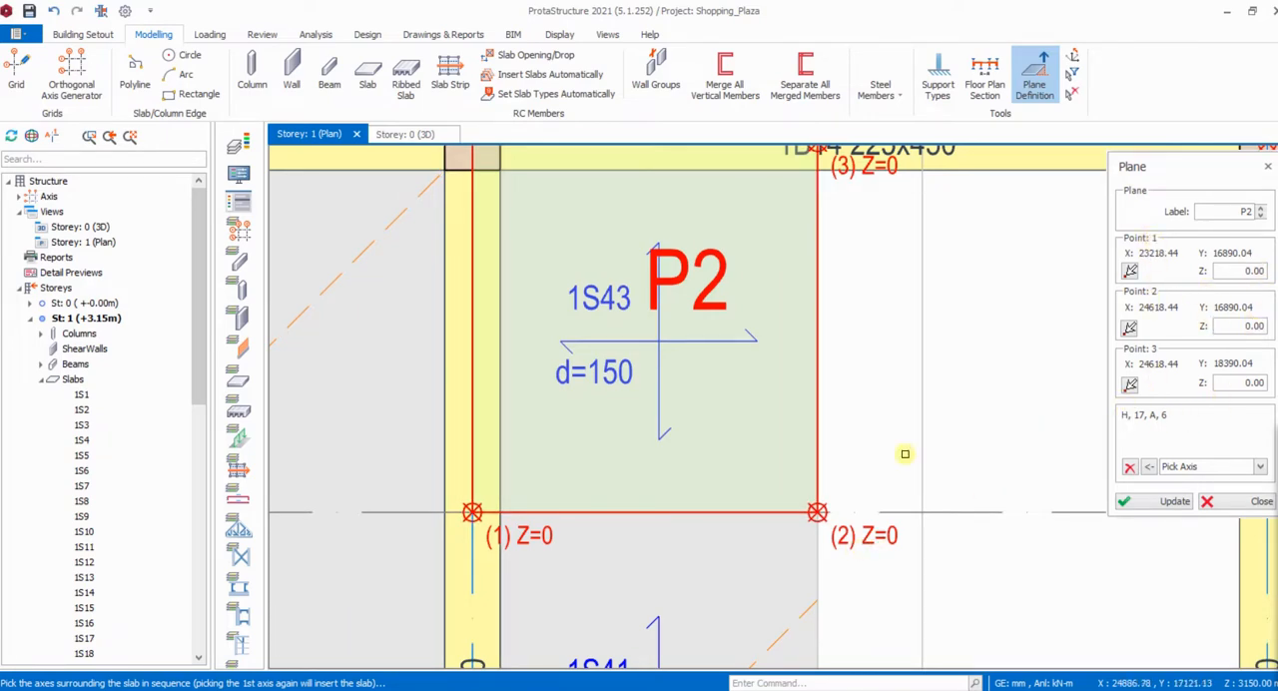
{"action": "scroll", "coordinate": [898, 452], "scroll_direction": "down", "scroll_amount": 2}
{"action": "scroll", "coordinate": [819, 379], "scroll_direction": "up", "scroll_amount": 3}
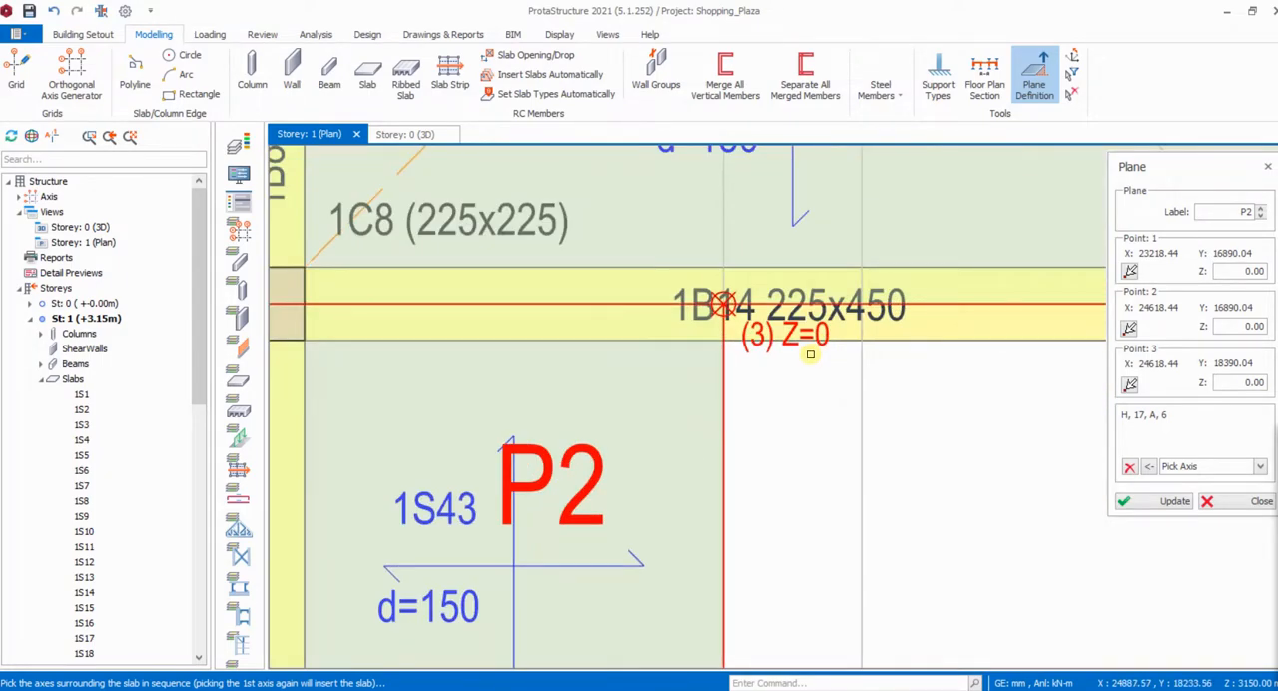
{"action": "scroll", "coordinate": [810, 354], "scroll_direction": "down", "scroll_amount": 1}
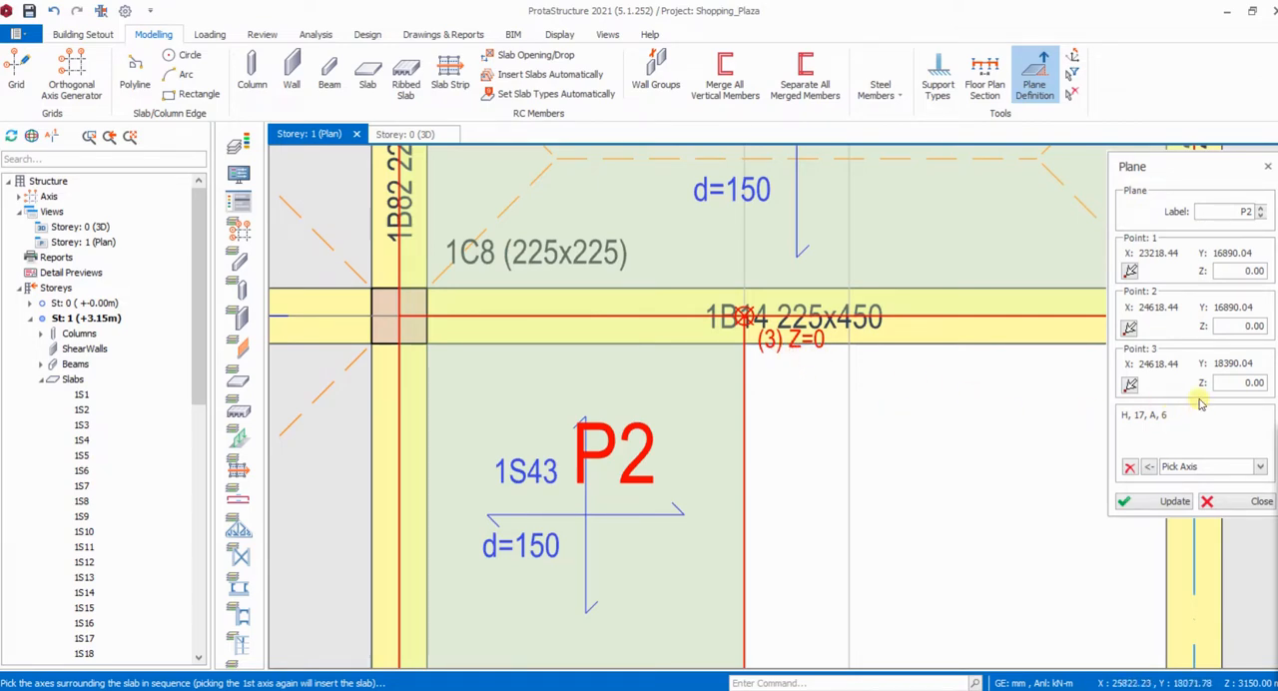
- Set the Z value of the new plane's point 3 to -850 mm and update the plane
{"action": "left_click_drag", "start_coordinate": [1236, 384], "coordinate": [1270, 382]}
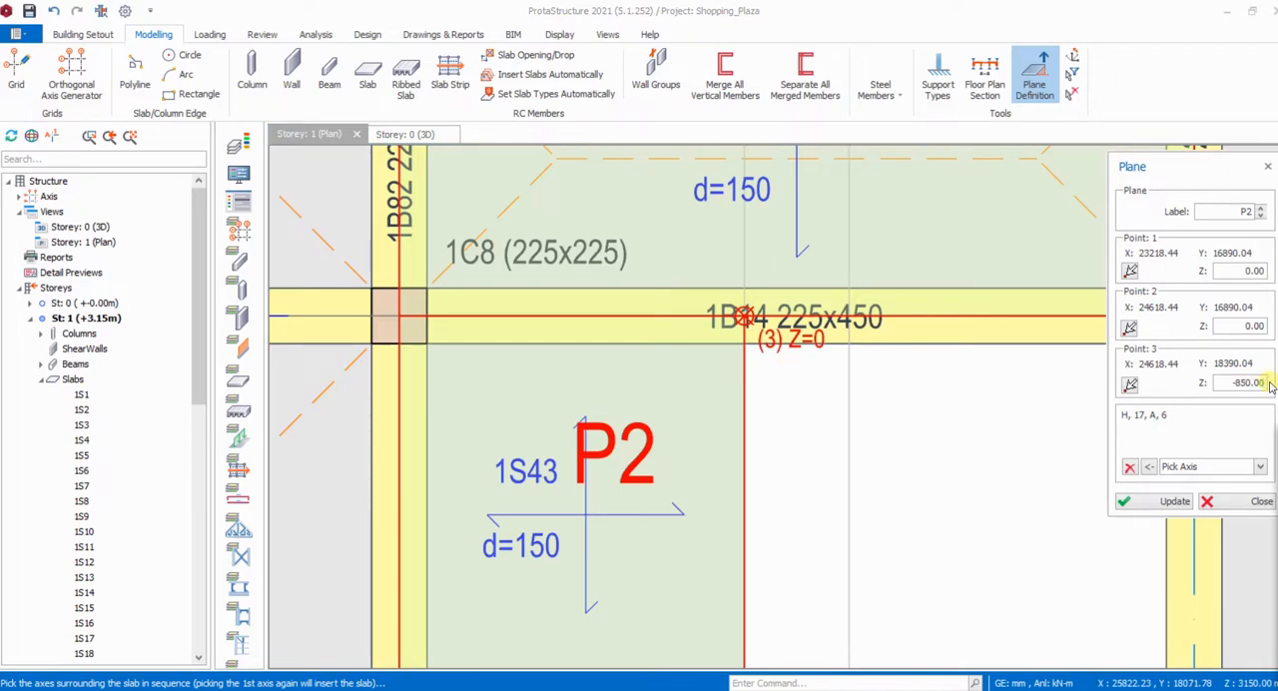
{"action": "left_click", "coordinate": [1175, 503]}
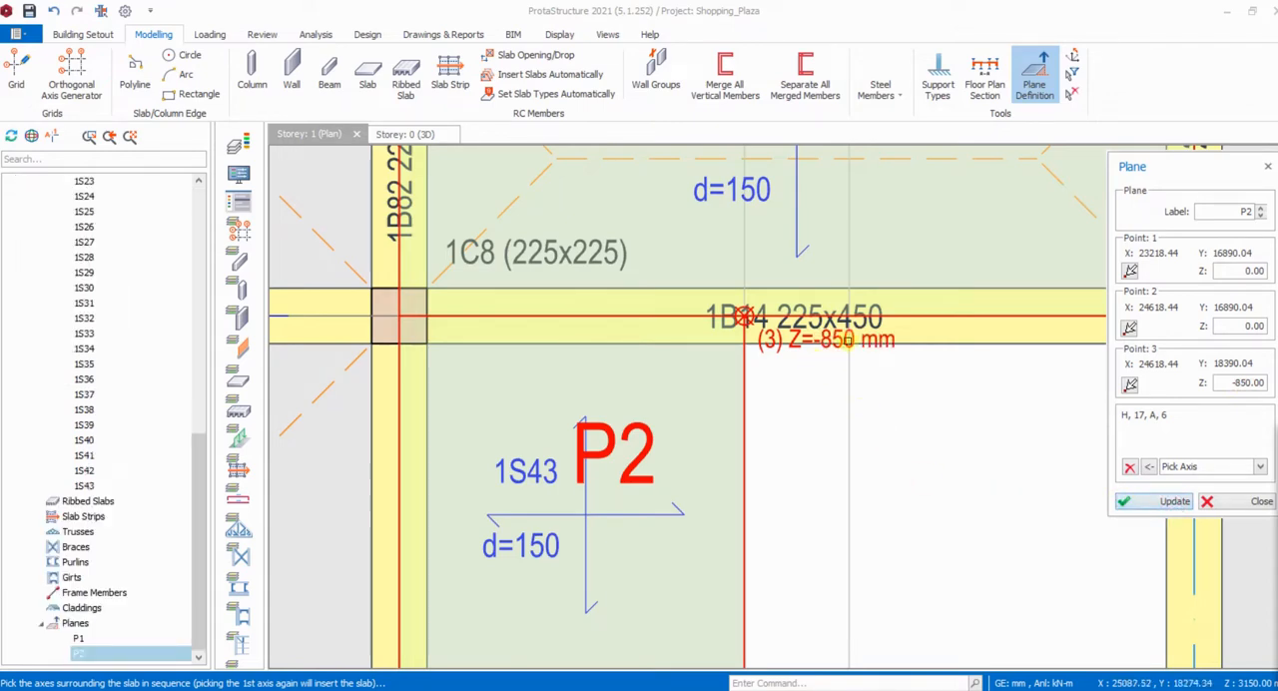
{"action": "scroll", "coordinate": [821, 336], "scroll_direction": "down", "scroll_amount": 3}
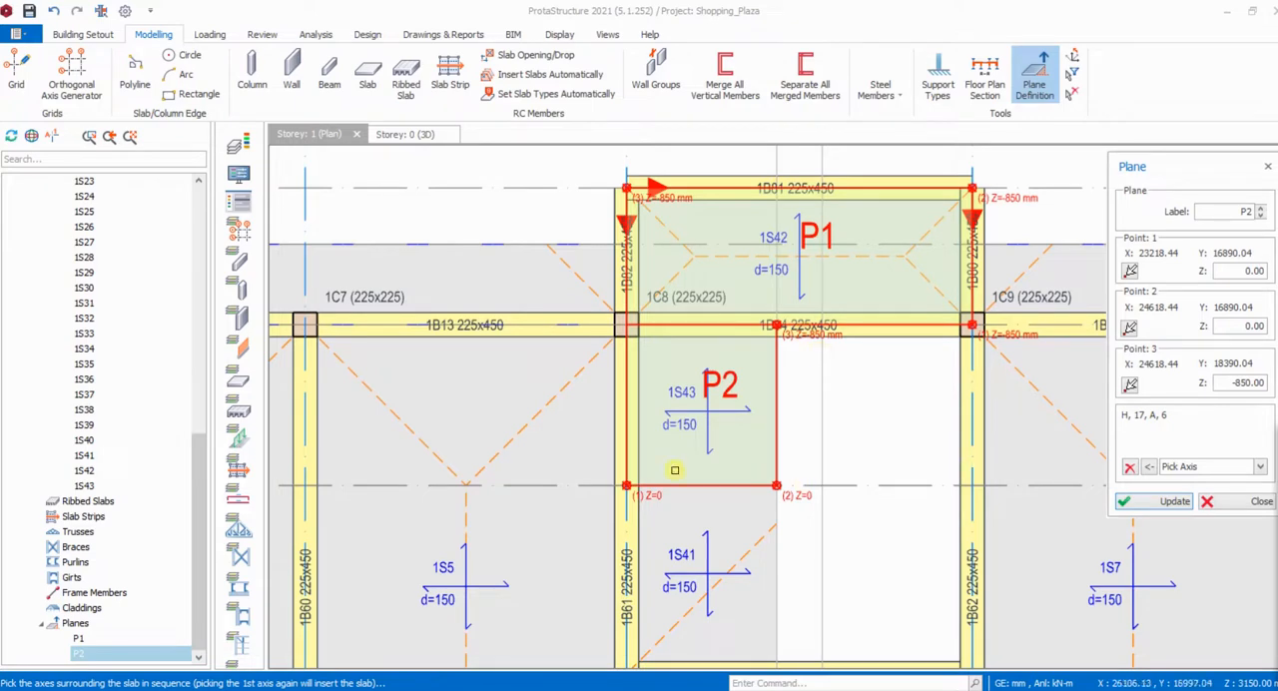
- Move the members within plane P2 onto the inclined plane and show the sloped slab in the 3D view
{"action": "left_click", "coordinate": [728, 386]}
{"action": "right_click", "coordinate": [728, 386]}
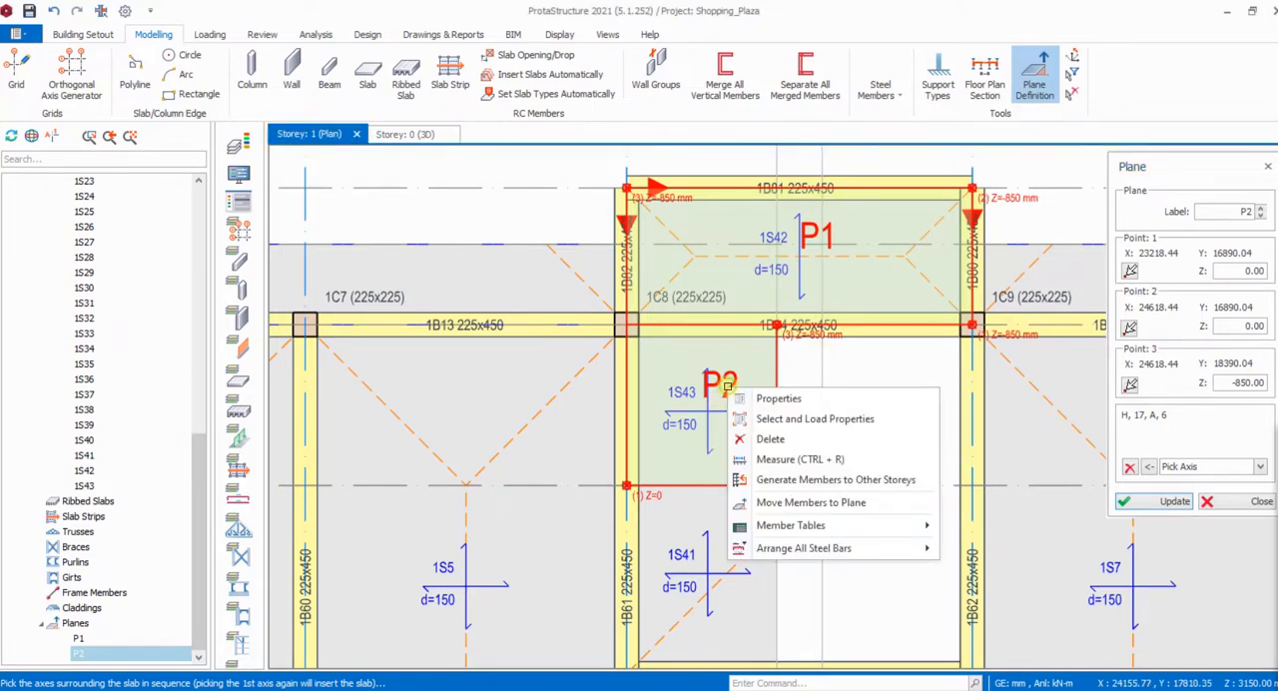
{"action": "left_click", "coordinate": [809, 503]}
{"action": "left_click", "coordinate": [704, 427]}
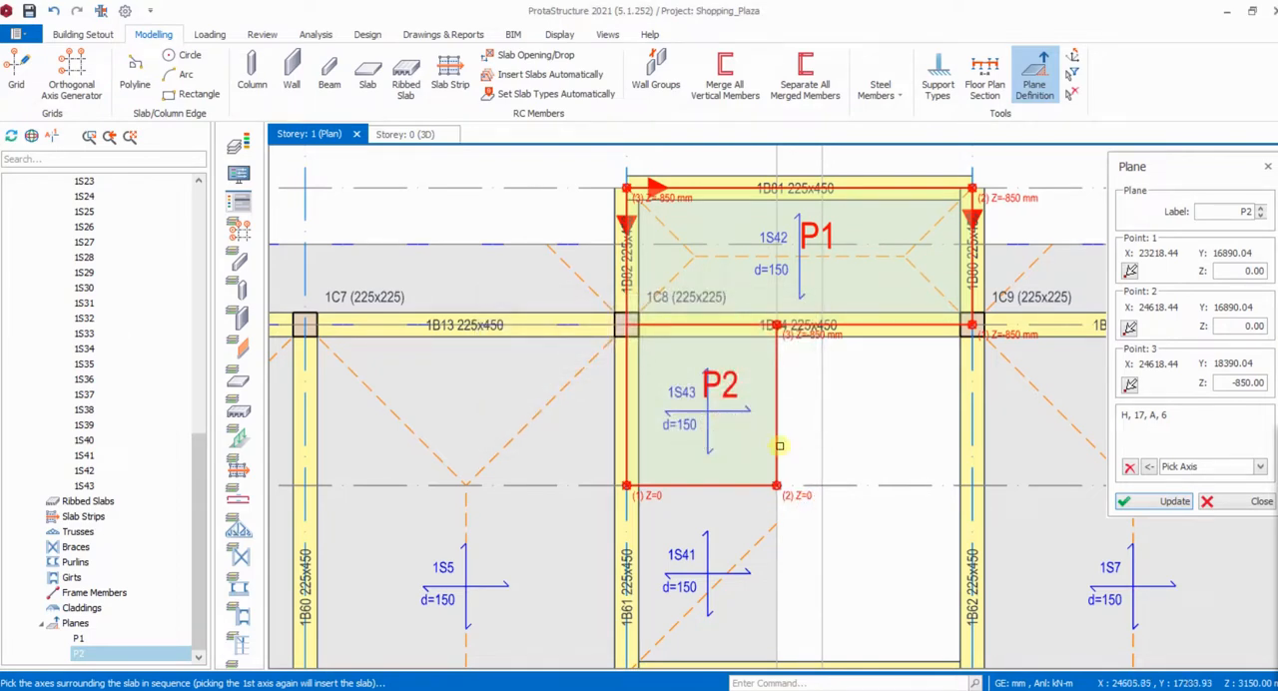
{"action": "left_click", "coordinate": [401, 135]}
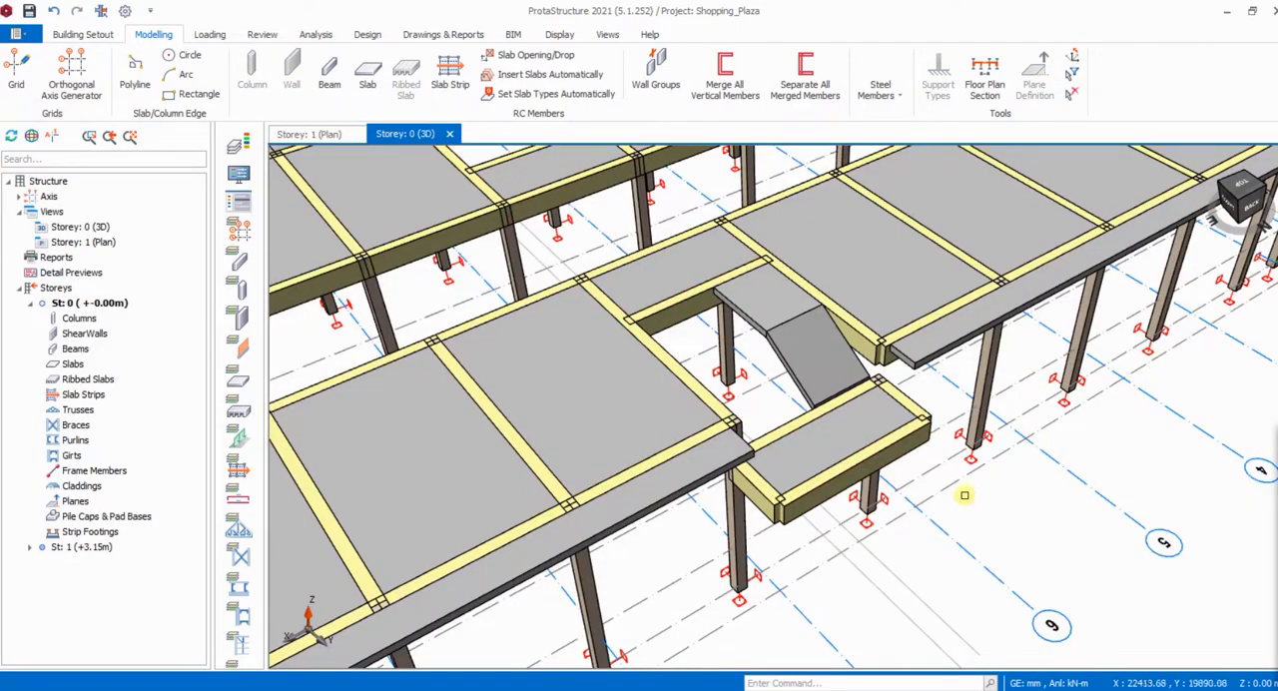
- Examine column 1C8 at the corner of the lowered landing in the 3D view, from several angles
{"action": "middle_click_drag", "start_coordinate": [965, 495], "coordinate": [887, 421]}
{"action": "scroll", "coordinate": [849, 384], "scroll_direction": "up", "scroll_amount": 2}
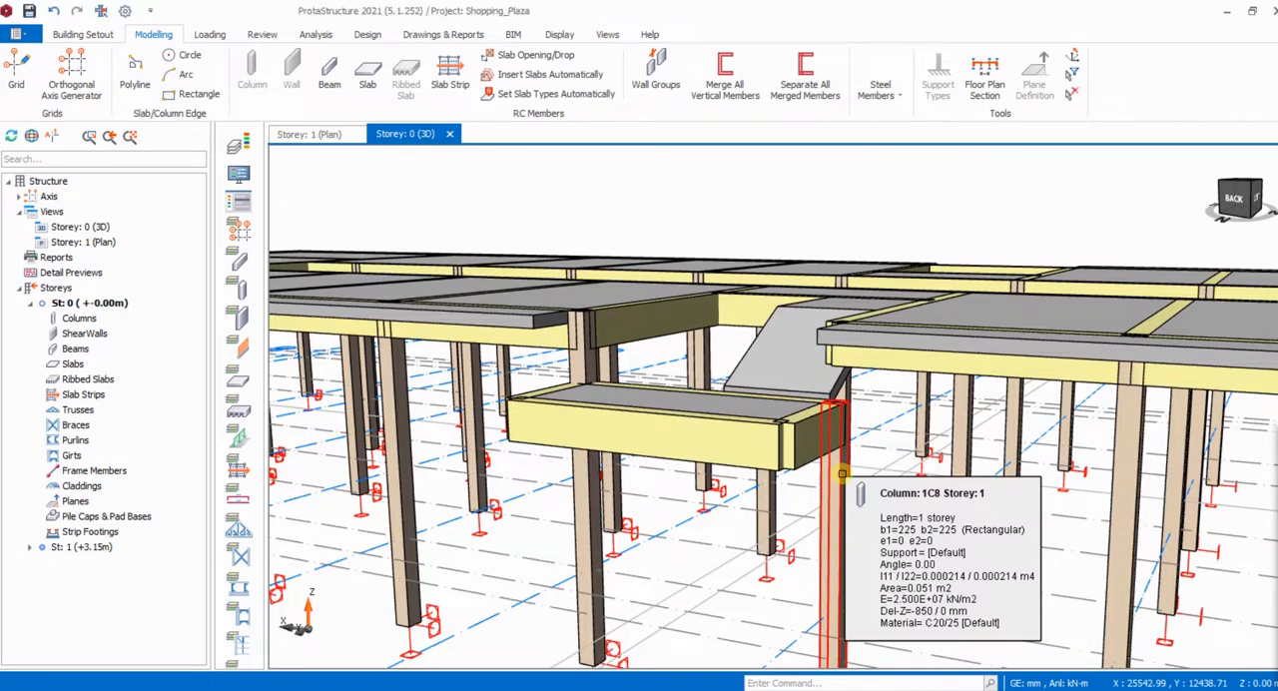
{"action": "left_click", "coordinate": [842, 474]}
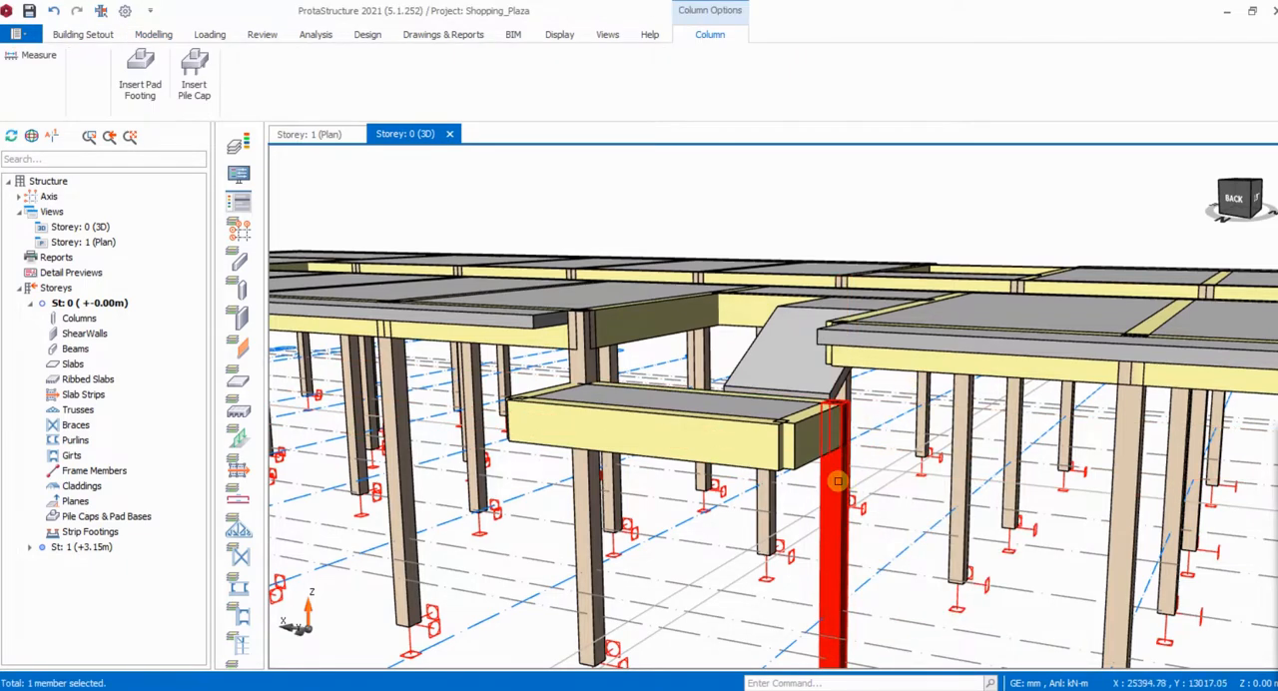
{"action": "left_click", "coordinate": [838, 484]}
{"action": "scroll", "coordinate": [793, 397], "scroll_direction": "down", "scroll_amount": 1}
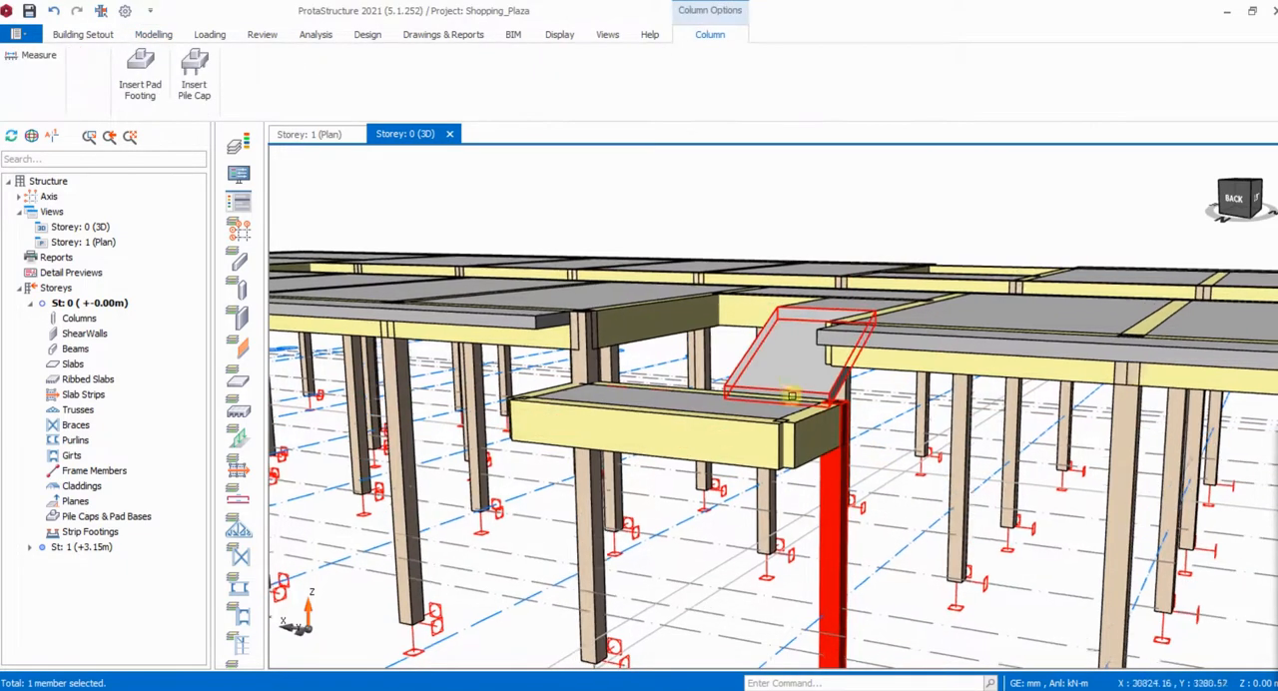
{"action": "scroll", "coordinate": [793, 396], "scroll_direction": "up", "scroll_amount": 1}
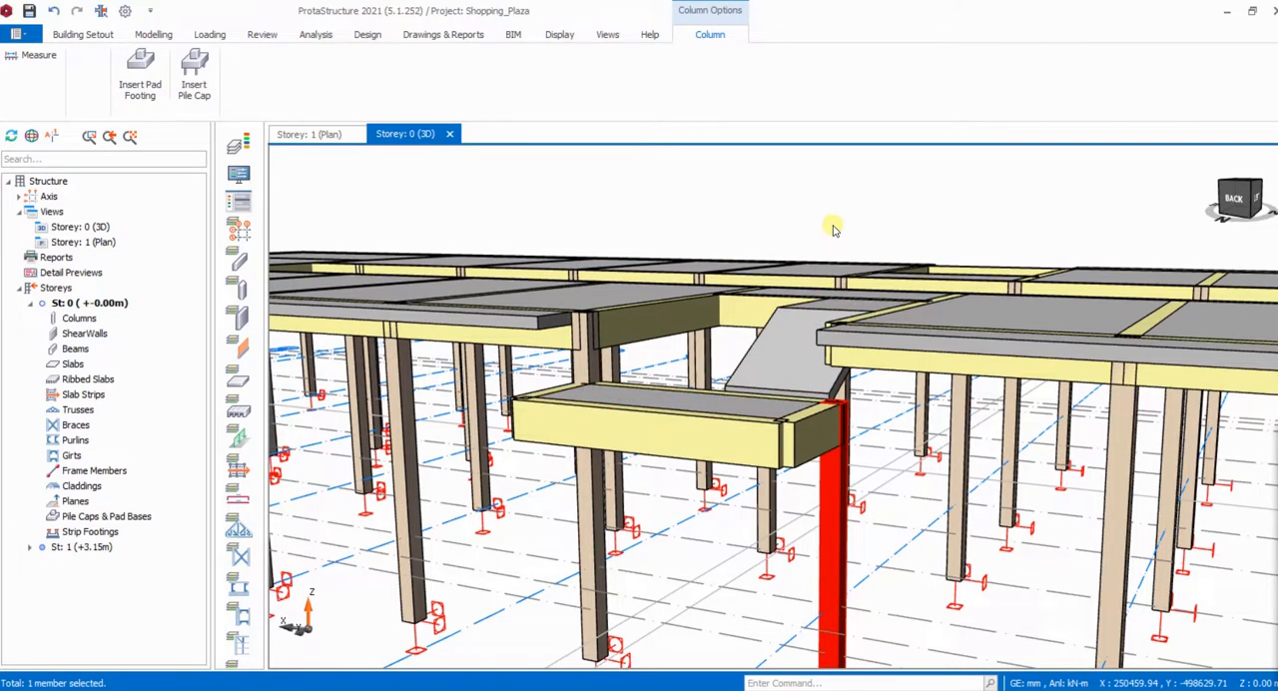
{"action": "key", "text": "Escape"}
{"action": "scroll", "coordinate": [834, 228], "scroll_direction": "down", "scroll_amount": 3}
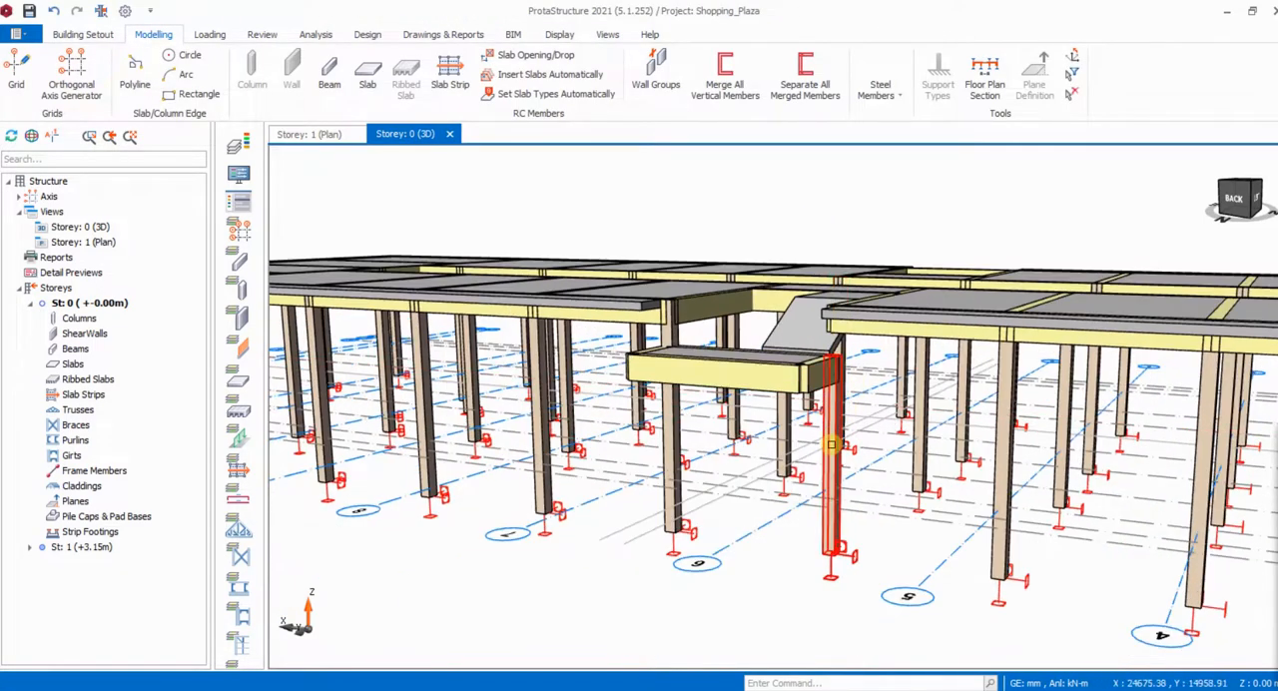
{"action": "right_click_drag", "start_coordinate": [836, 447], "coordinate": [836, 326]}
{"action": "right_click", "coordinate": [837, 326]}
{"action": "left_click", "coordinate": [837, 318]}
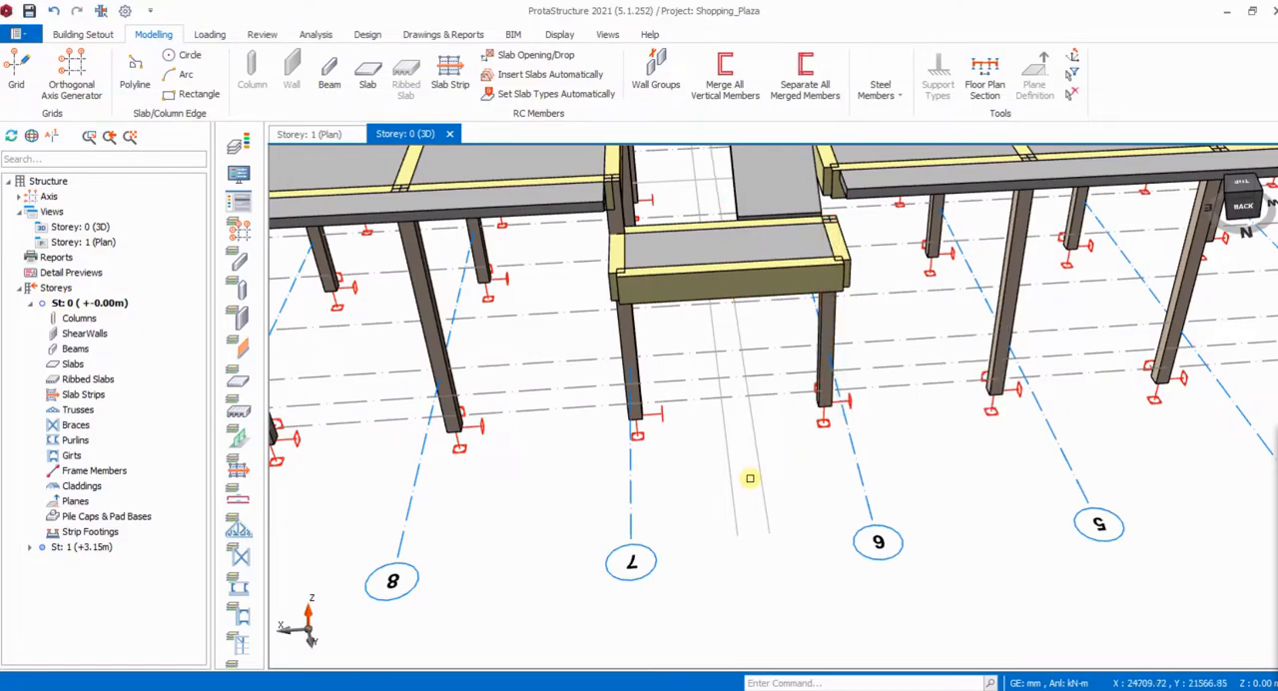
{"action": "scroll", "coordinate": [828, 431], "scroll_direction": "down", "scroll_amount": 5}
{"action": "mouse_move", "coordinate": [845, 480]}
{"action": "right_mouse_down"}
{"action": "mouse_move", "coordinate": [841, 420]}
{"action": "mouse_move", "coordinate": [868, 408]}
{"action": "mouse_move", "coordinate": [867, 422]}
{"action": "right_mouse_up"}
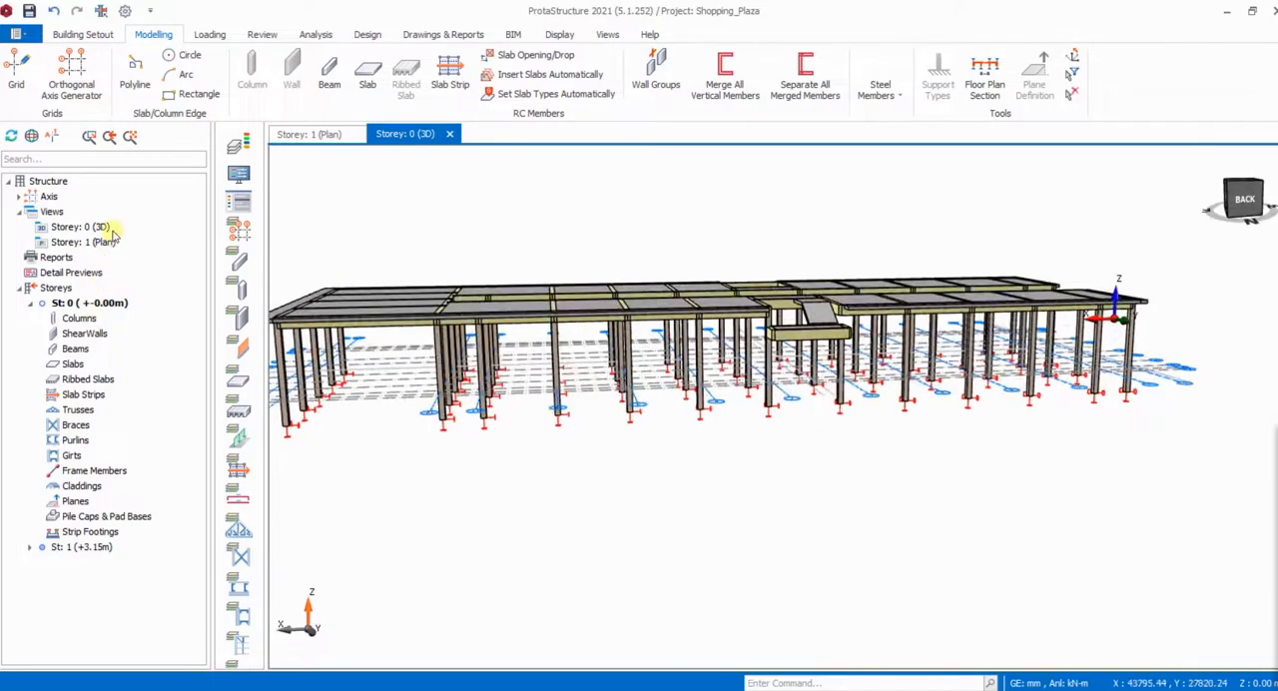
- Activate Storey 1 and remove the top plane assignment P2 from column 1C8
{"action": "double_click", "coordinate": [97, 547]}
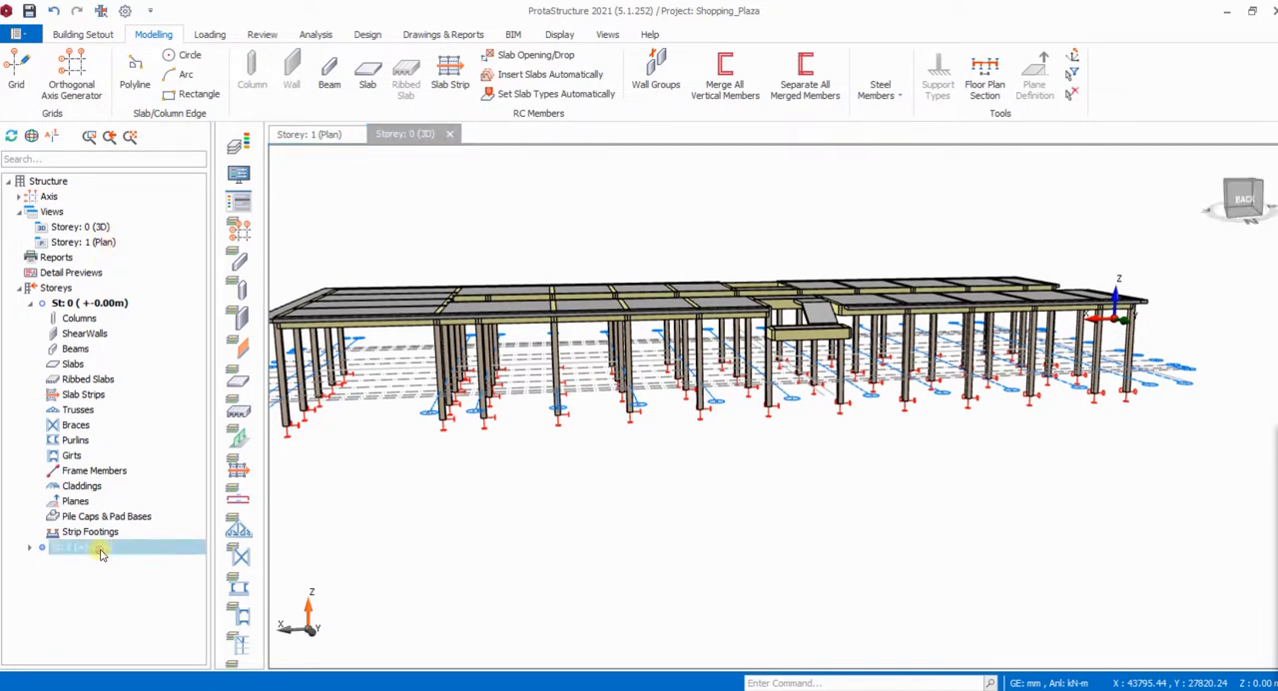
{"action": "scroll", "coordinate": [844, 379], "scroll_direction": "up", "scroll_amount": 3}
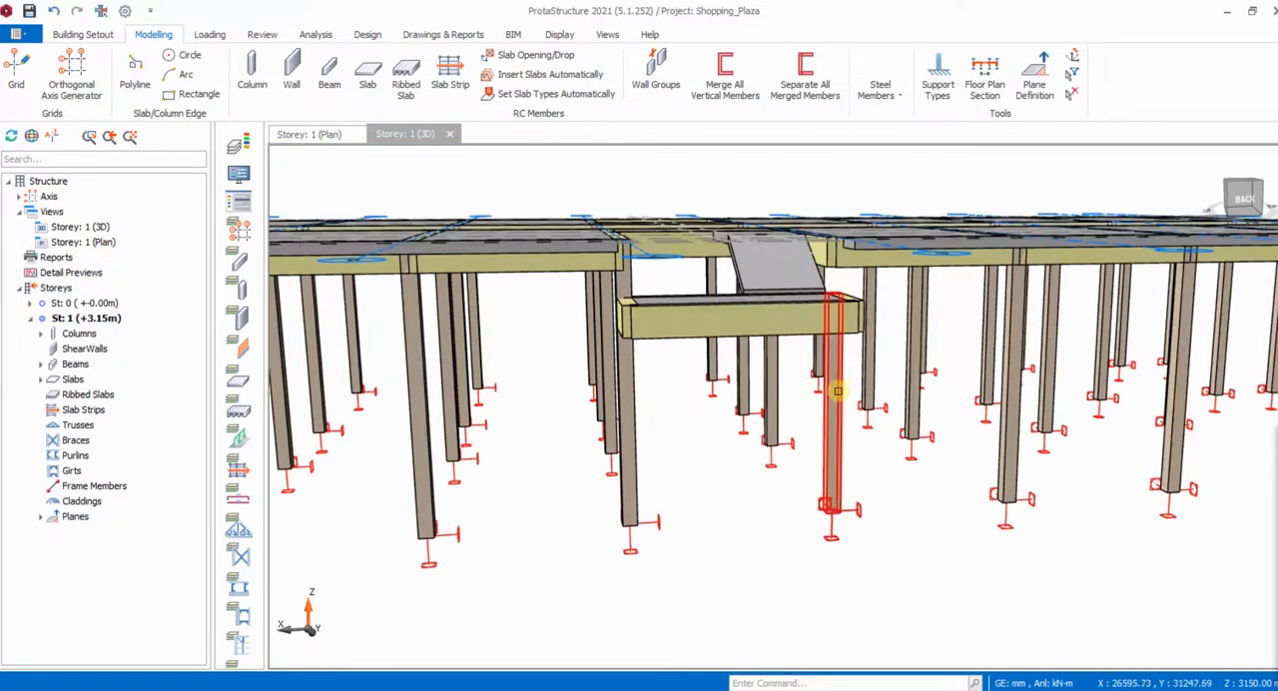
{"action": "left_click", "coordinate": [837, 390]}
{"action": "right_click", "coordinate": [837, 390]}
{"action": "left_click", "coordinate": [861, 10]}
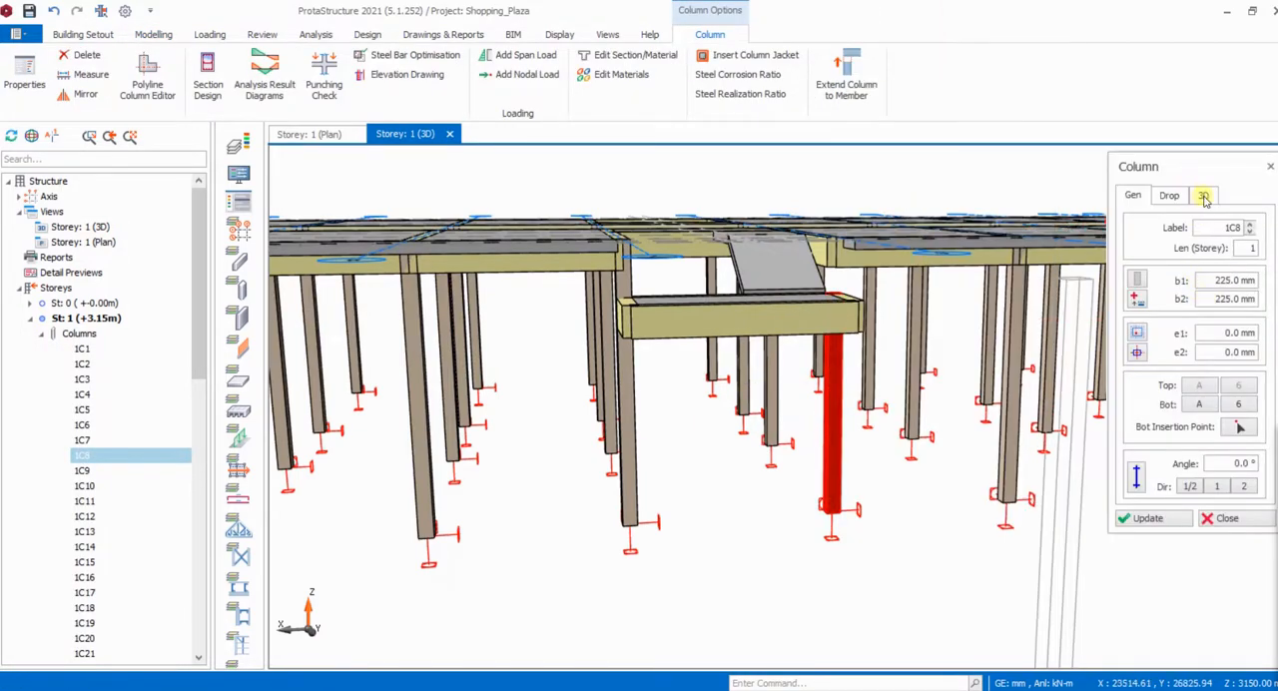
{"action": "left_click", "coordinate": [1203, 196]}
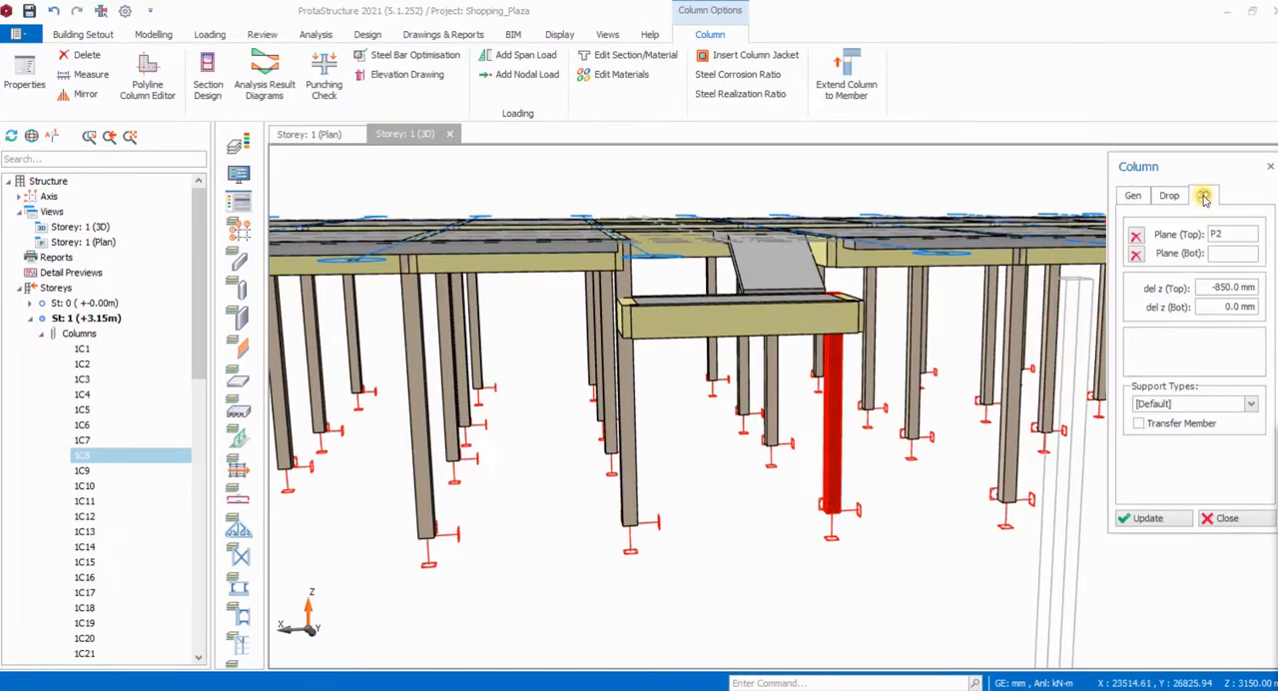
{"action": "left_click", "coordinate": [1136, 237]}
{"action": "left_click", "coordinate": [1148, 518]}
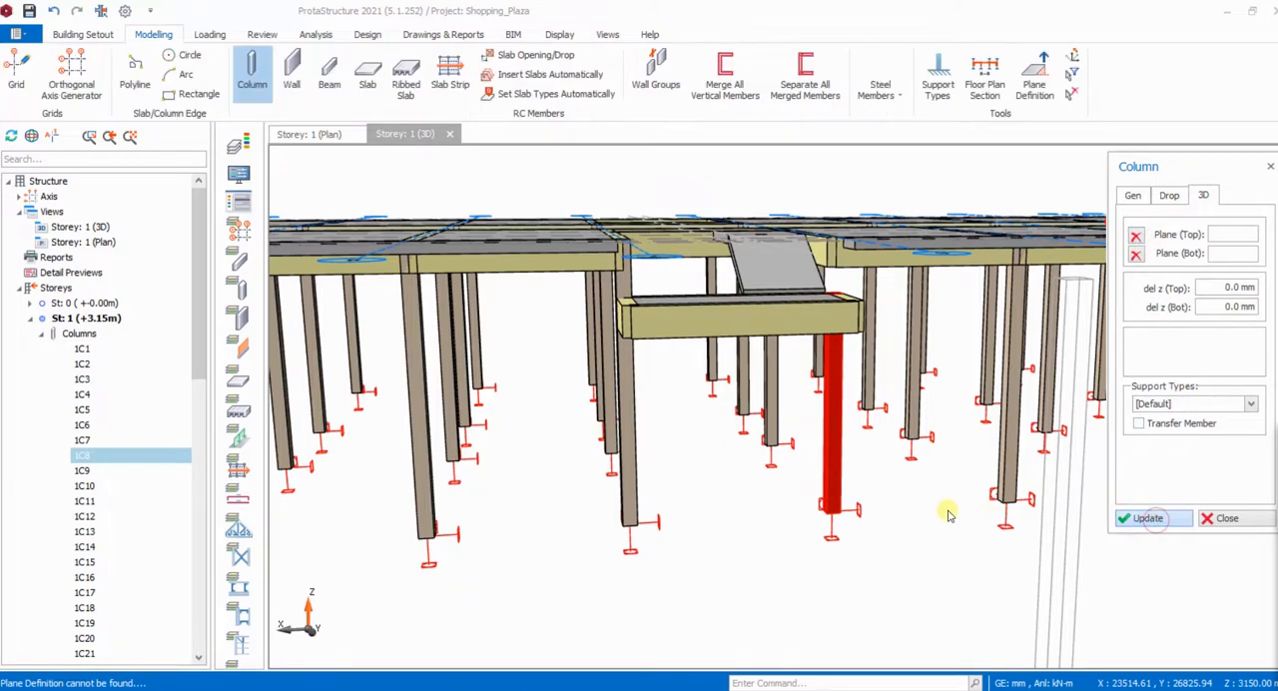
{"action": "left_click", "coordinate": [1230, 519]}
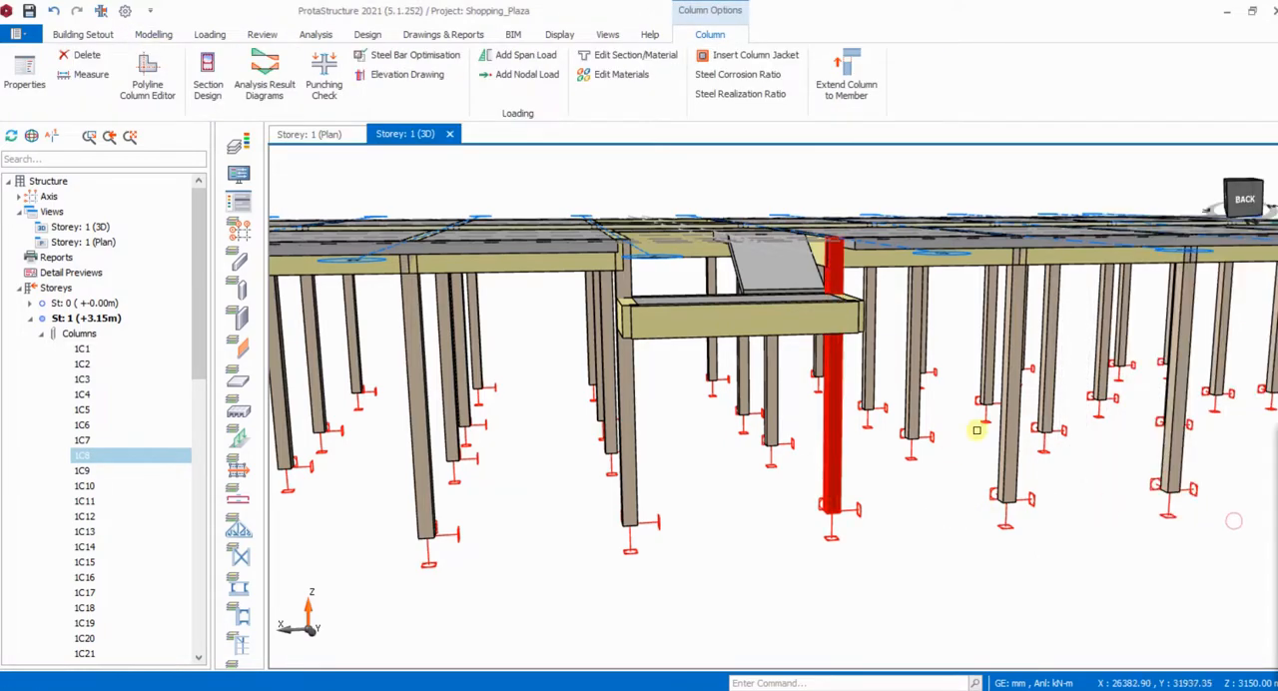
{"action": "middle_click_drag", "start_coordinate": [976, 430], "coordinate": [1087, 483]}
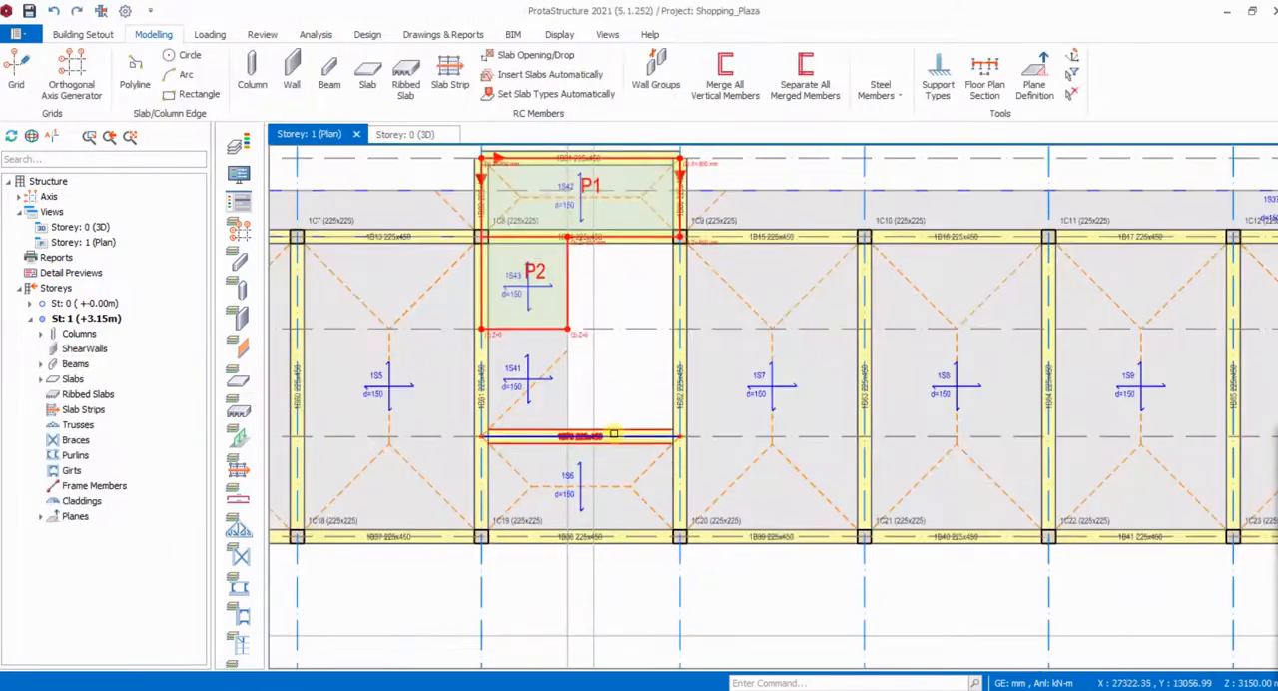
- Insert a 150 mm slab at a relative level of -850 mm beside the stair gap, bounded by axes B, 7, A and 16
{"action": "scroll", "coordinate": [646, 277], "scroll_direction": "up", "scroll_amount": 2}
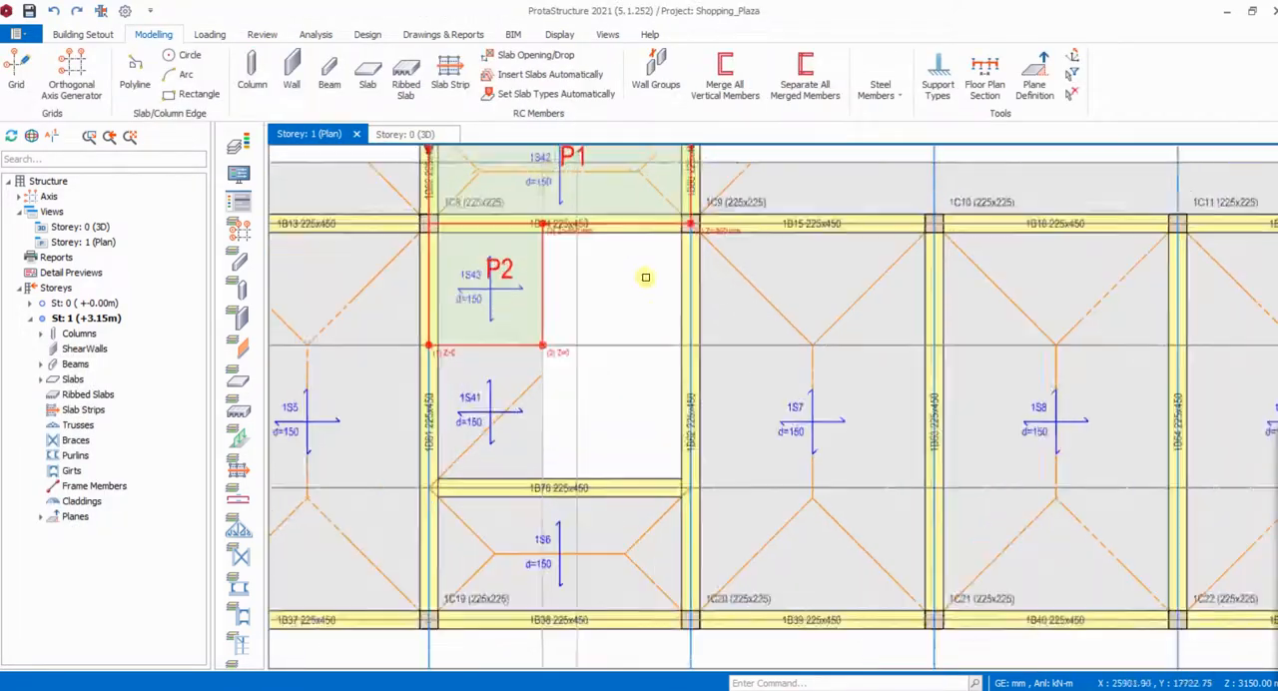
{"action": "scroll", "coordinate": [645, 277], "scroll_direction": "up", "scroll_amount": 2}
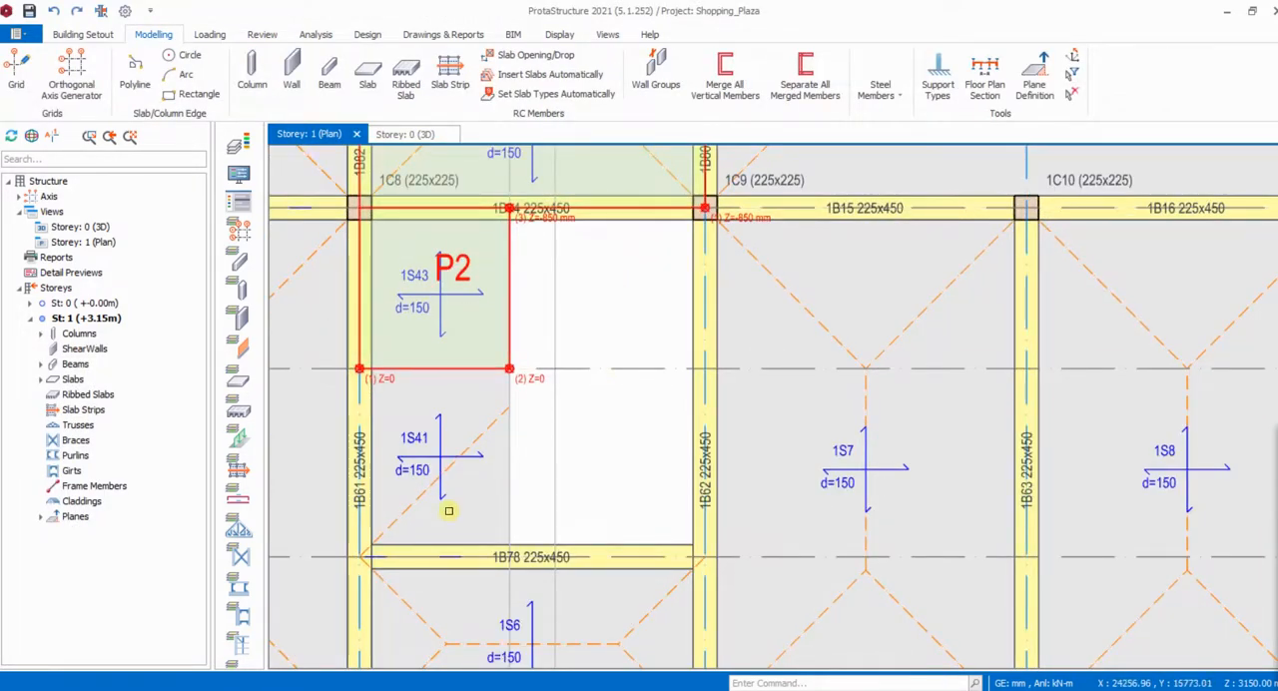
{"action": "left_click", "coordinate": [436, 455]}
{"action": "double_click", "coordinate": [438, 454]}
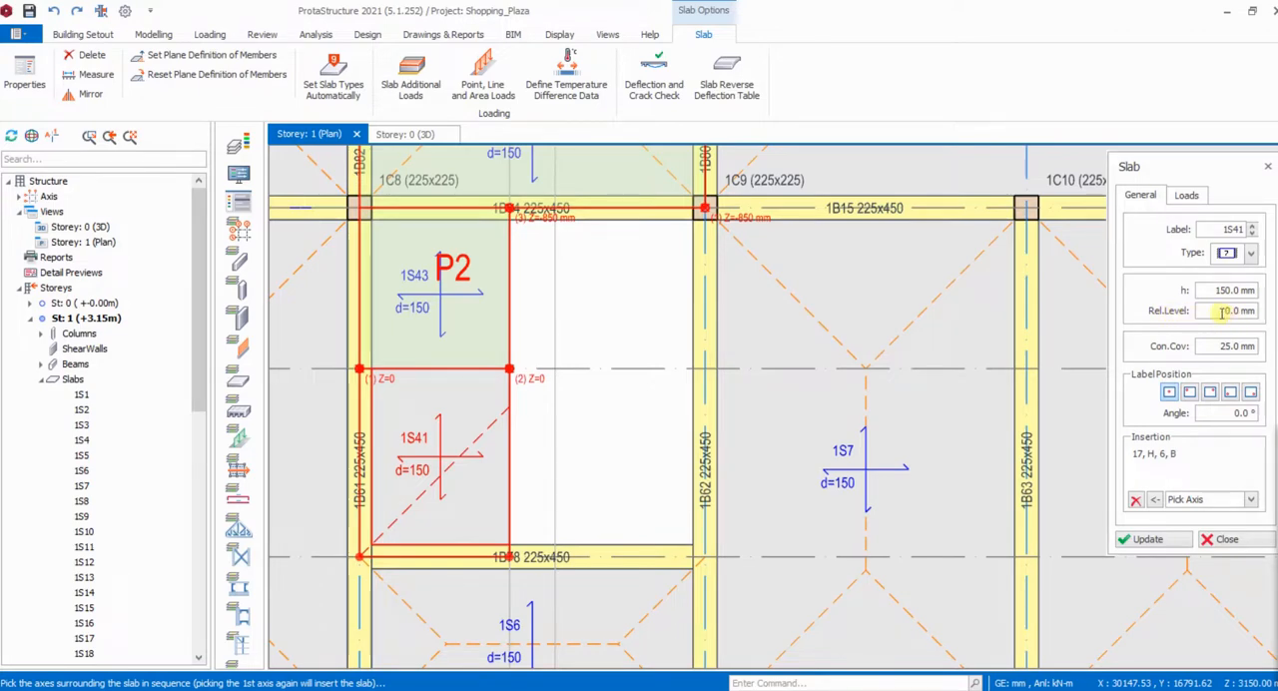
{"action": "left_click_drag", "start_coordinate": [1222, 312], "coordinate": [1252, 311]}
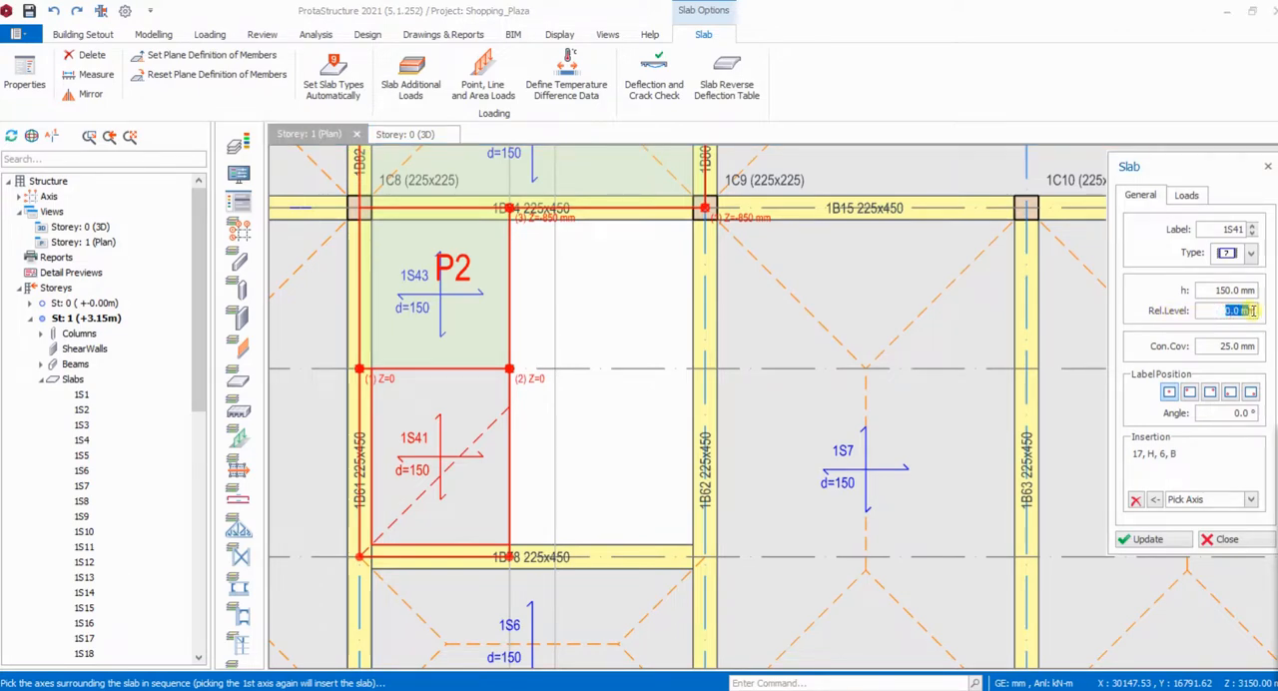
{"action": "type", "text": "-850"}
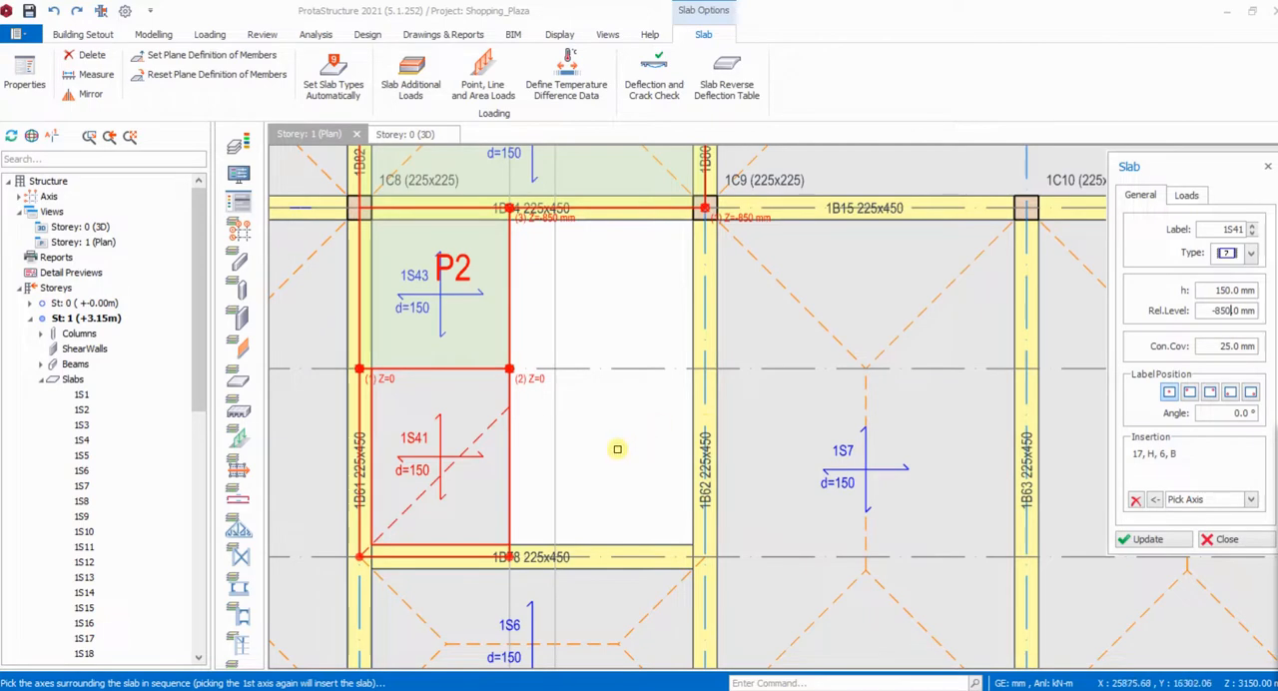
{"action": "left_click", "coordinate": [732, 558]}
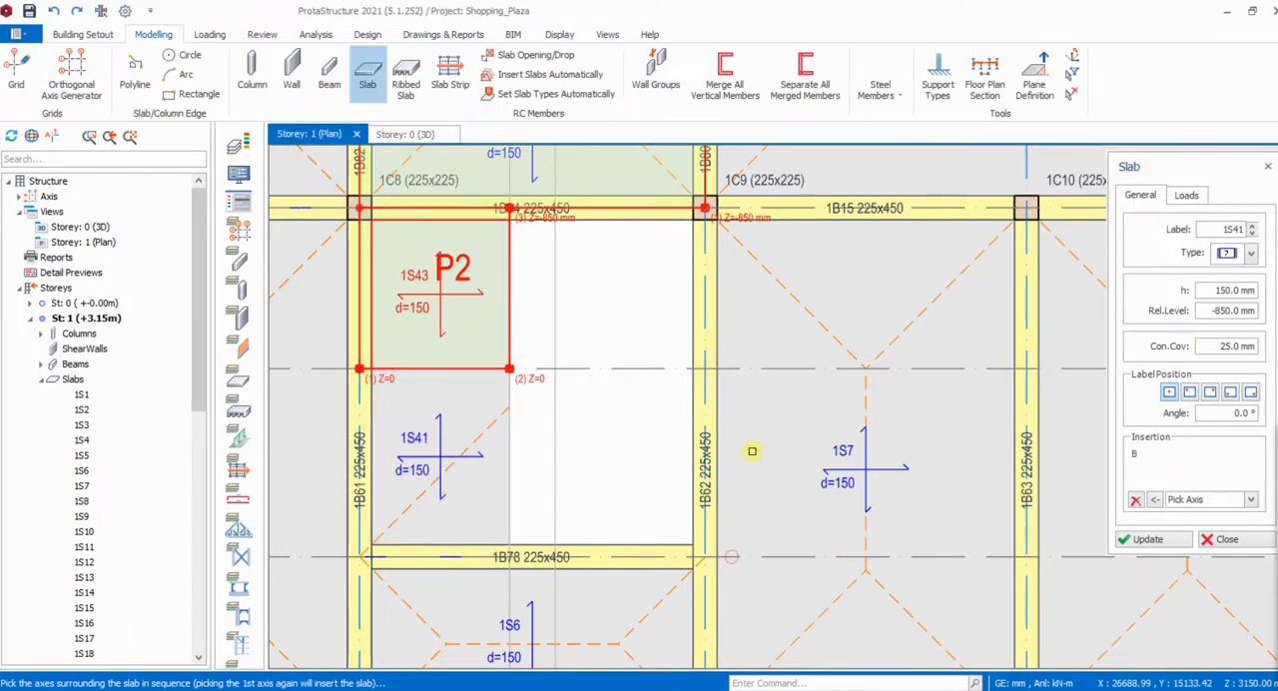
{"action": "left_click", "coordinate": [704, 320]}
{"action": "left_click", "coordinate": [582, 288]}
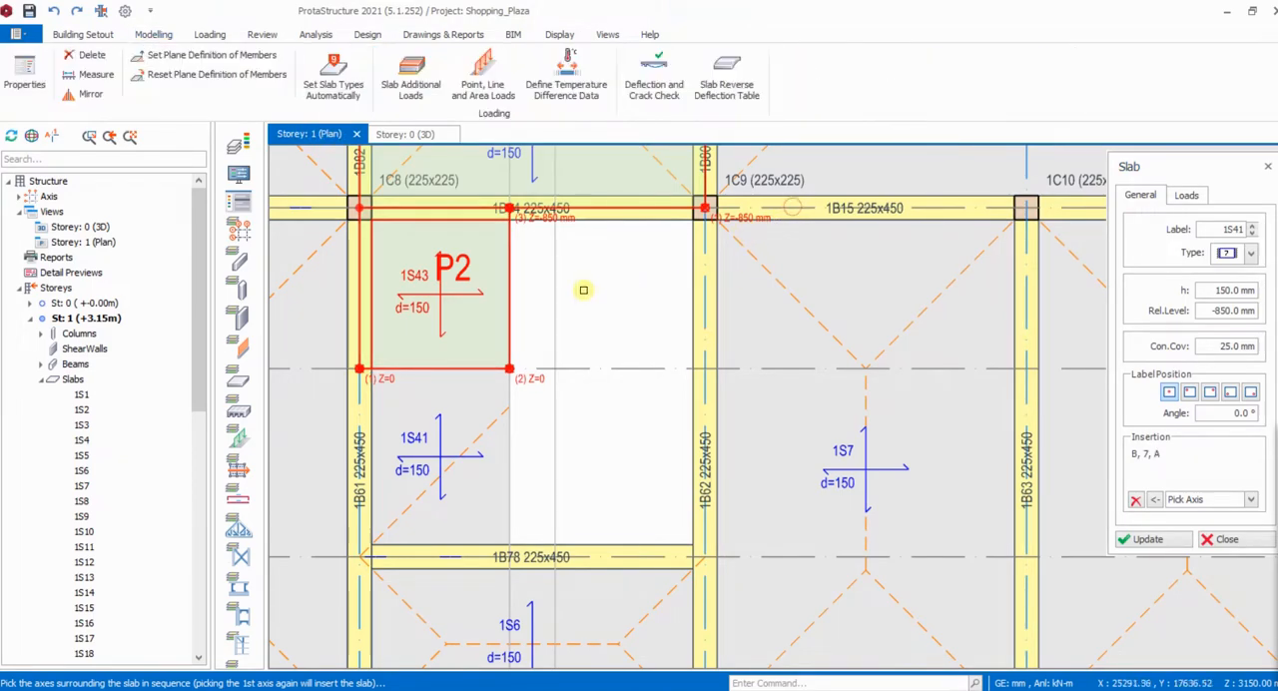
{"action": "left_click", "coordinate": [777, 556]}
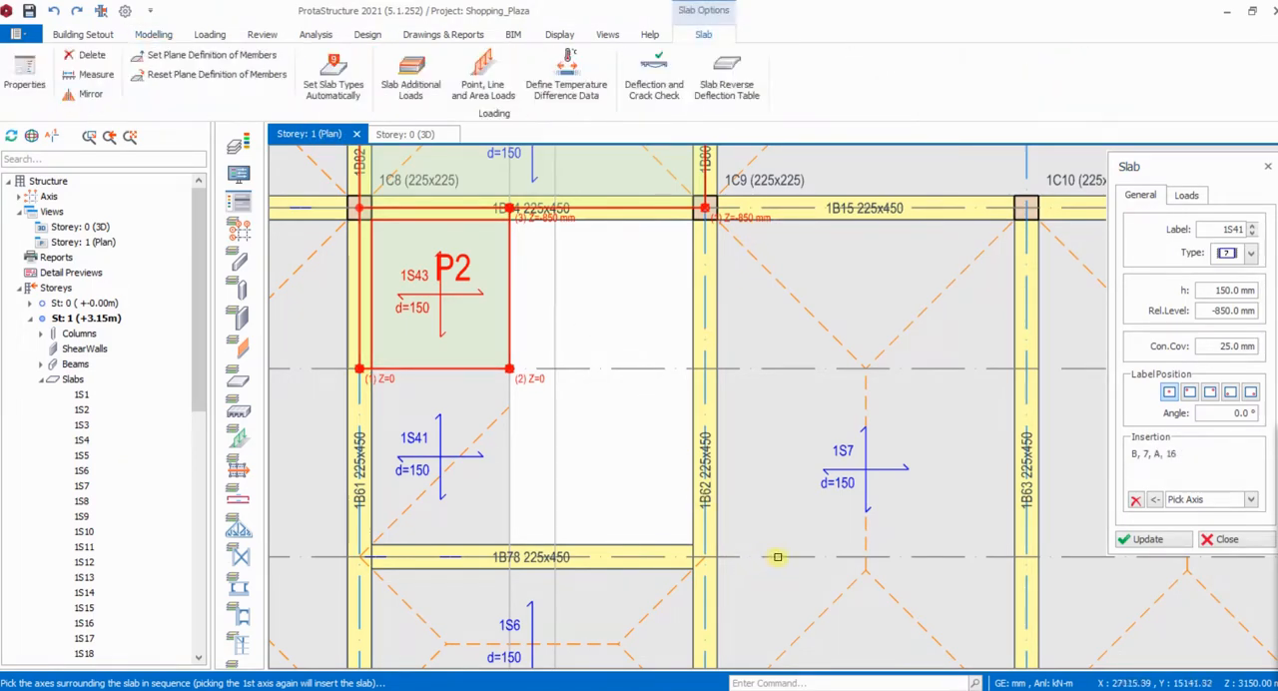
{"action": "left_click", "coordinate": [665, 497]}
- Inspect the new lowered slab and its connection to the landing in the 3D view
{"action": "scroll", "coordinate": [661, 360], "scroll_direction": "down", "scroll_amount": 3}
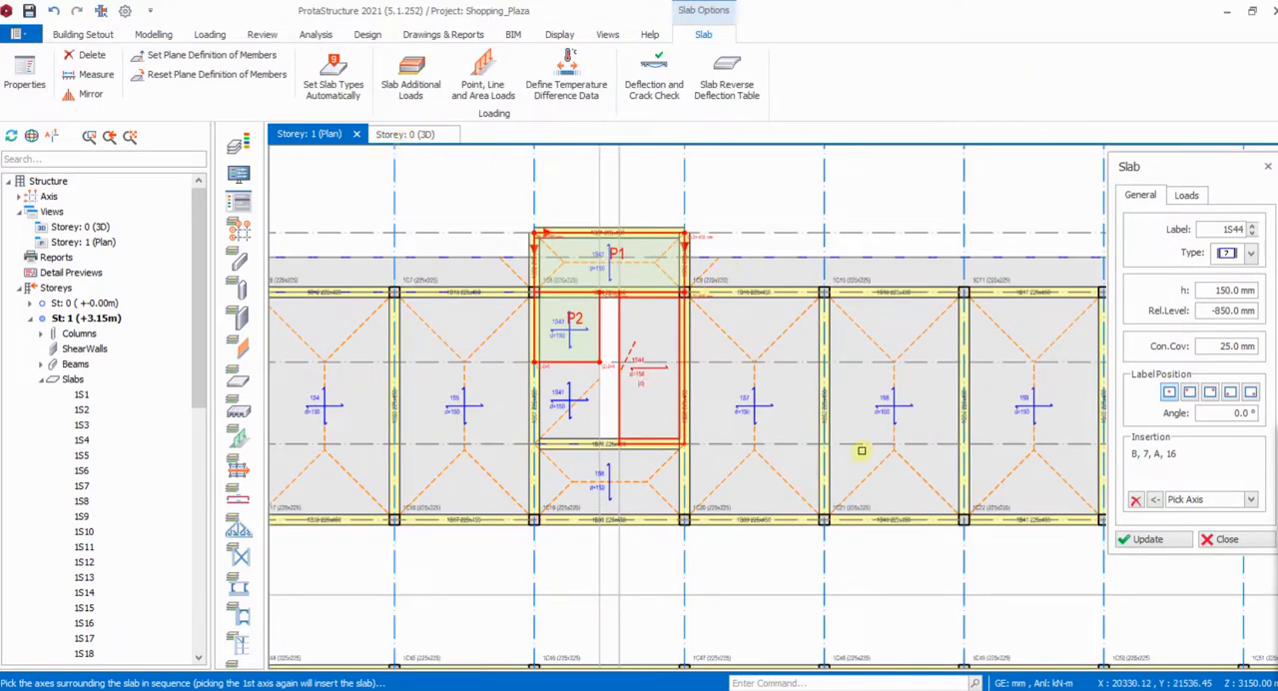
{"action": "left_click", "coordinate": [409, 134]}
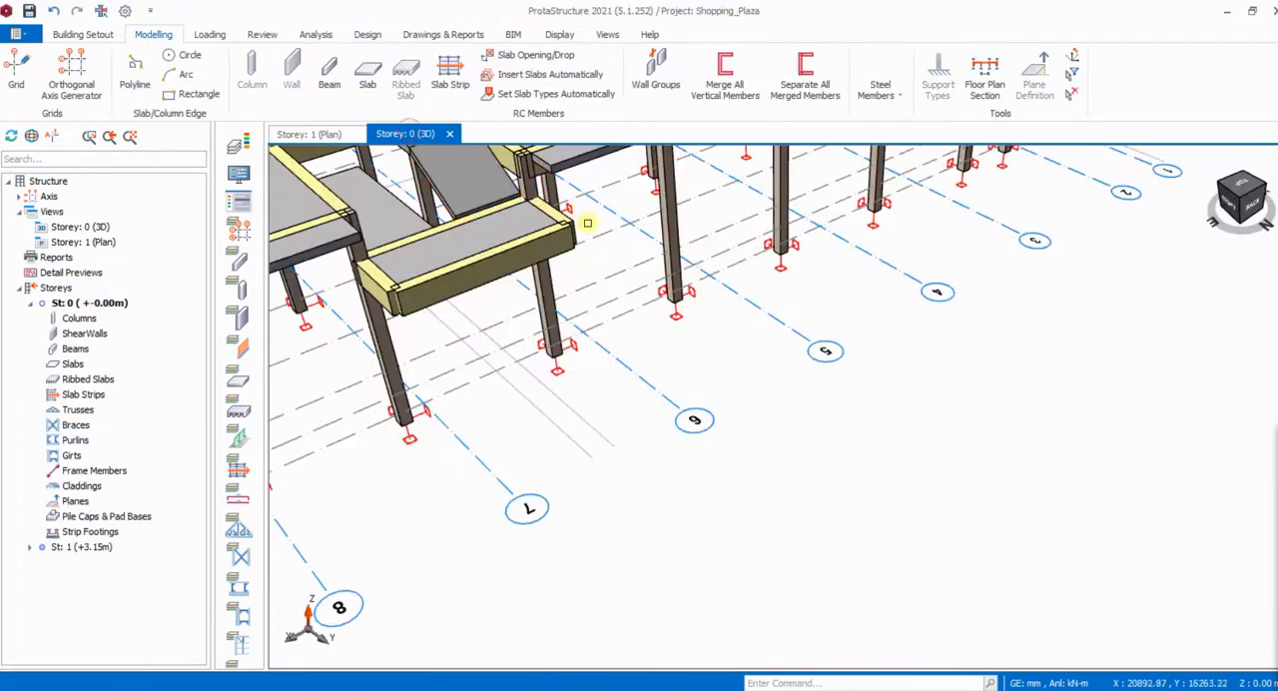
{"action": "mouse_move", "coordinate": [542, 357]}
{"action": "middle_mouse_down"}
{"action": "mouse_move", "coordinate": [490, 320]}
{"action": "mouse_move", "coordinate": [523, 326]}
{"action": "middle_mouse_up"}
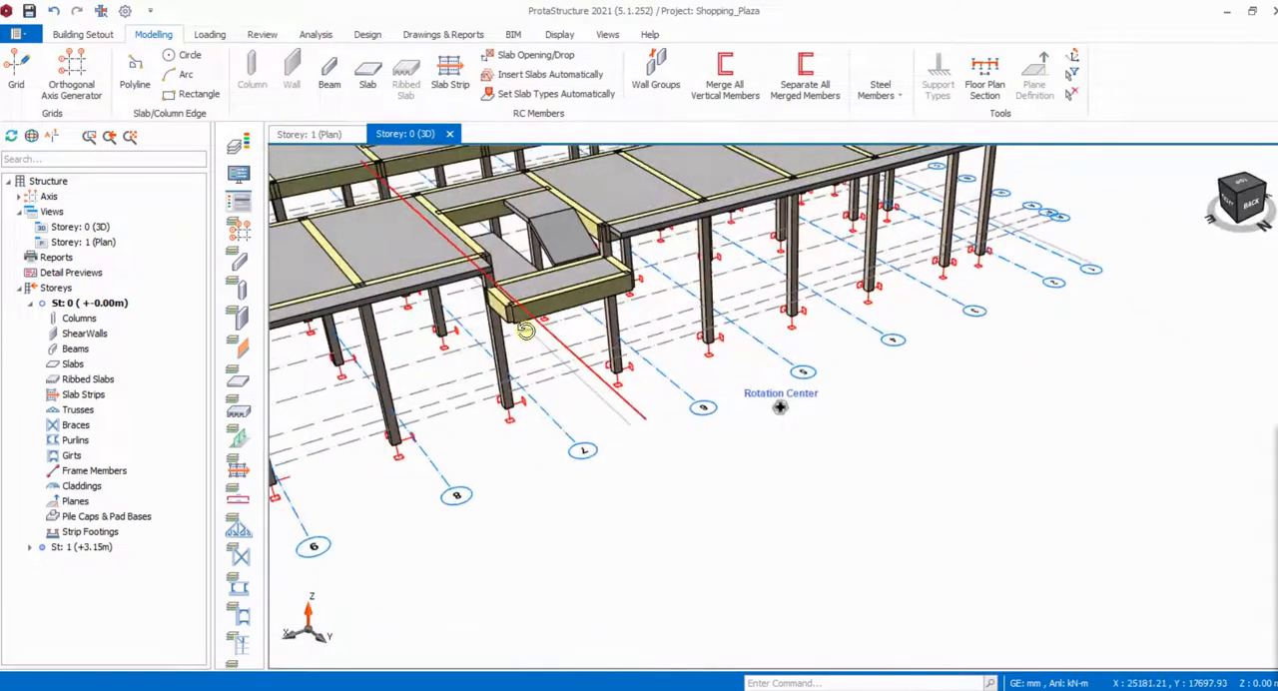
- Define a plane over slab 1S44 in the Storey 1 plan, bounded by axes B, 7, A and 16
{"action": "left_click", "coordinate": [319, 134]}
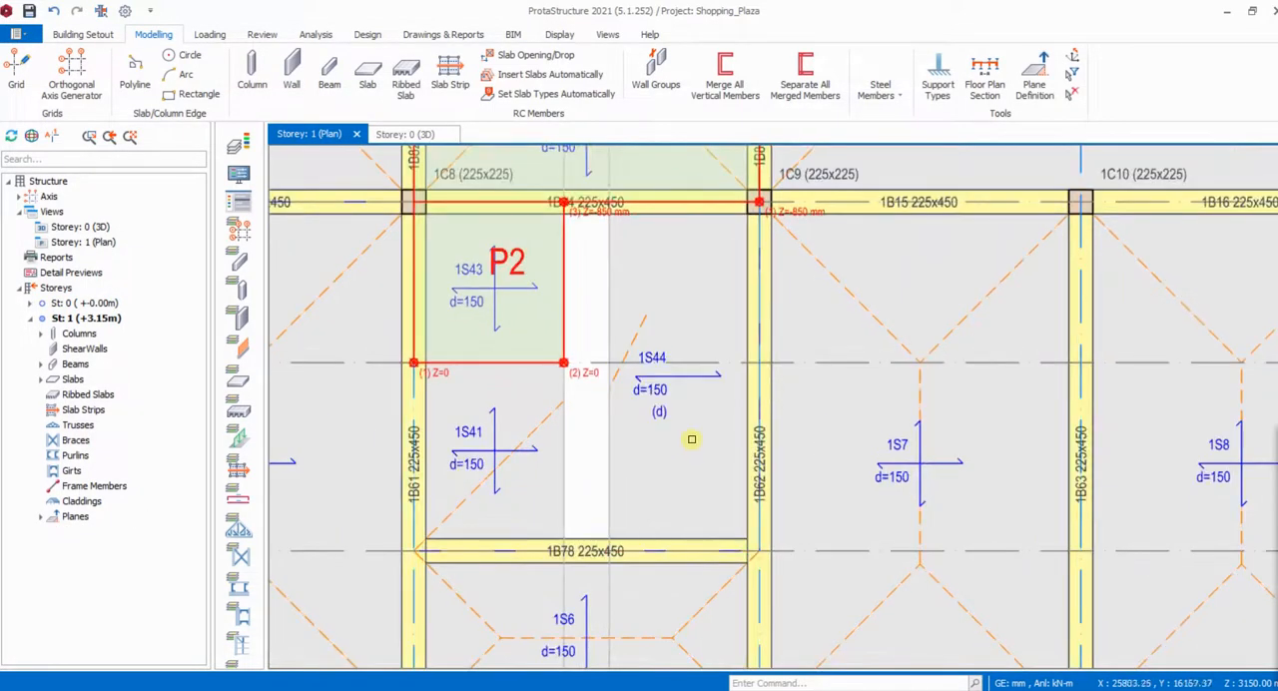
{"action": "scroll", "coordinate": [694, 430], "scroll_direction": "down", "scroll_amount": 2}
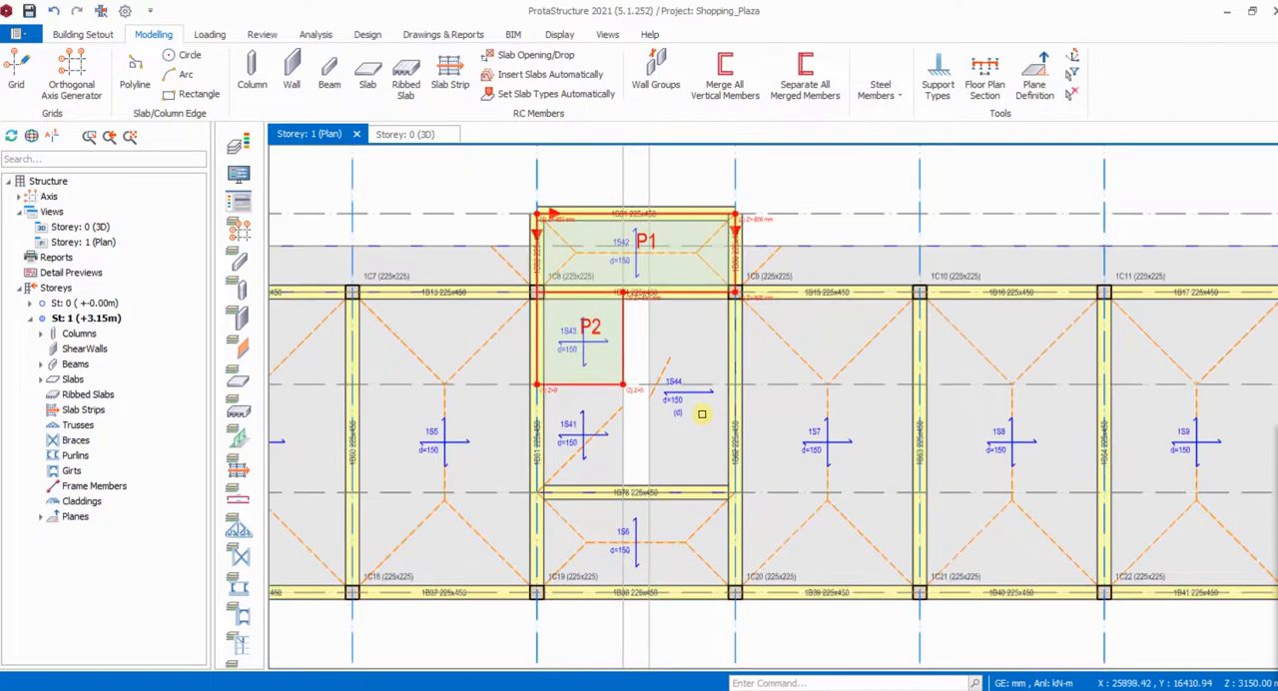
{"action": "left_click", "coordinate": [1034, 80]}
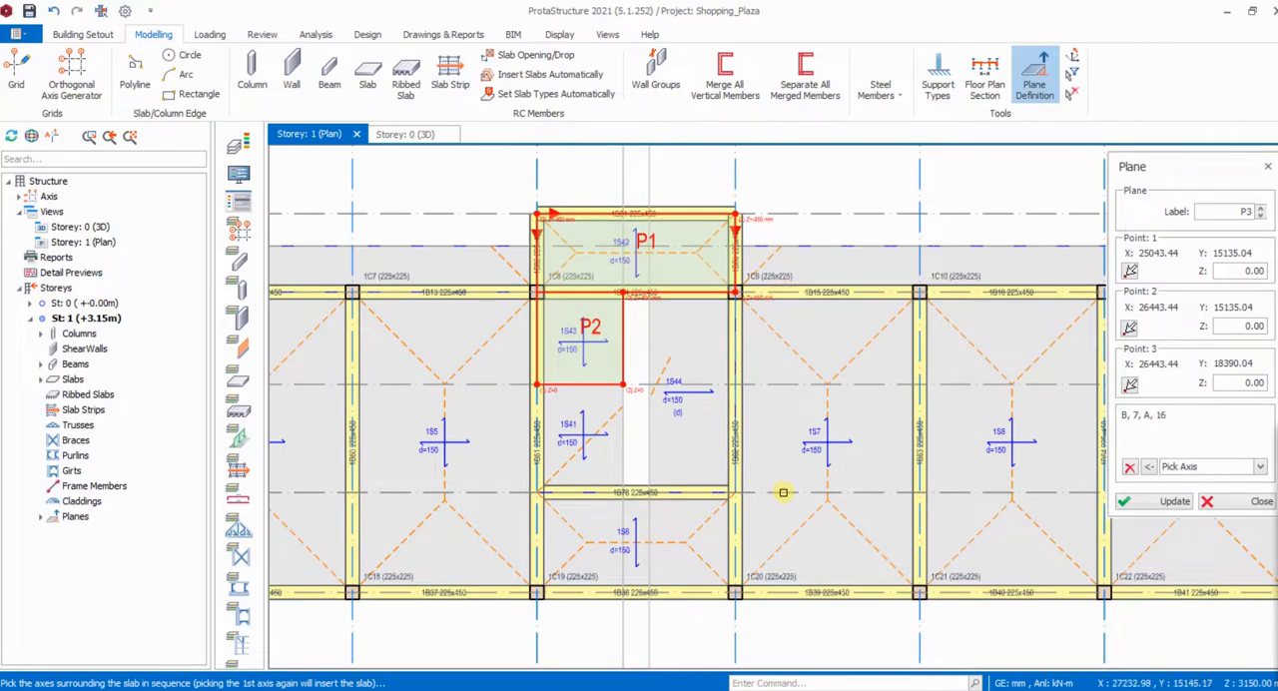
{"action": "left_click", "coordinate": [783, 492]}
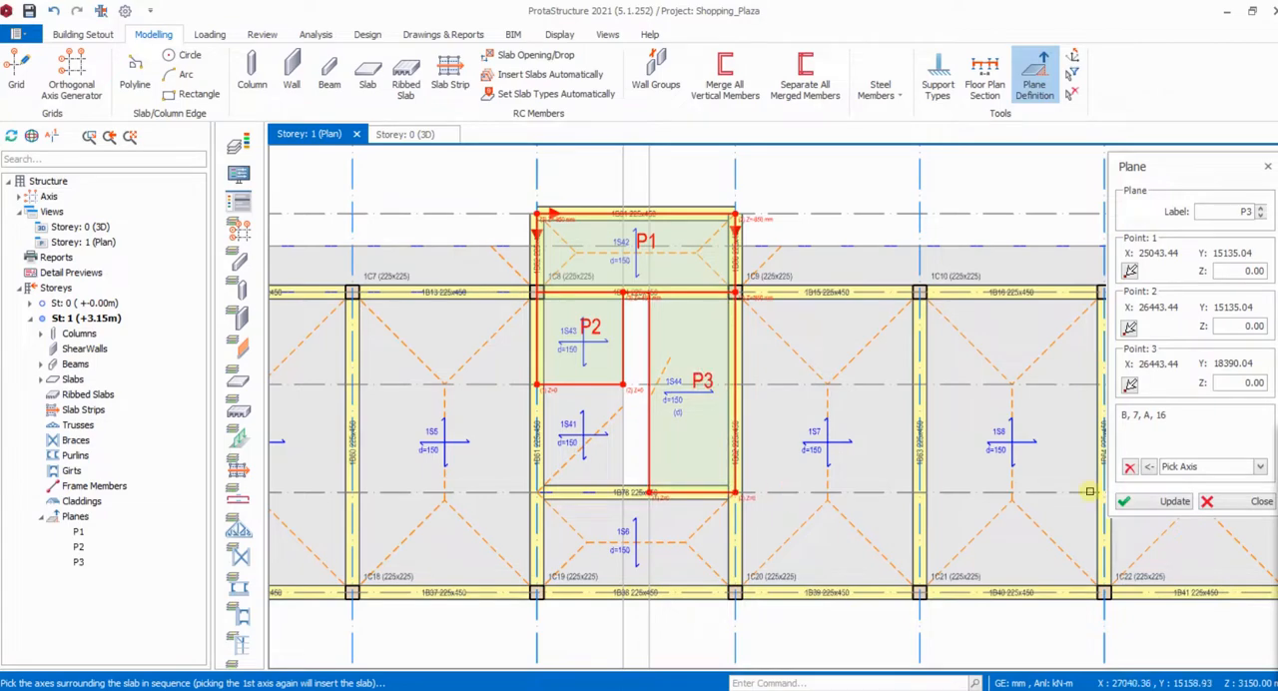
- Examine the positions and Z levels of the reference points of the plane over slab 1S44
{"action": "scroll", "coordinate": [649, 499], "scroll_direction": "up", "scroll_amount": 4}
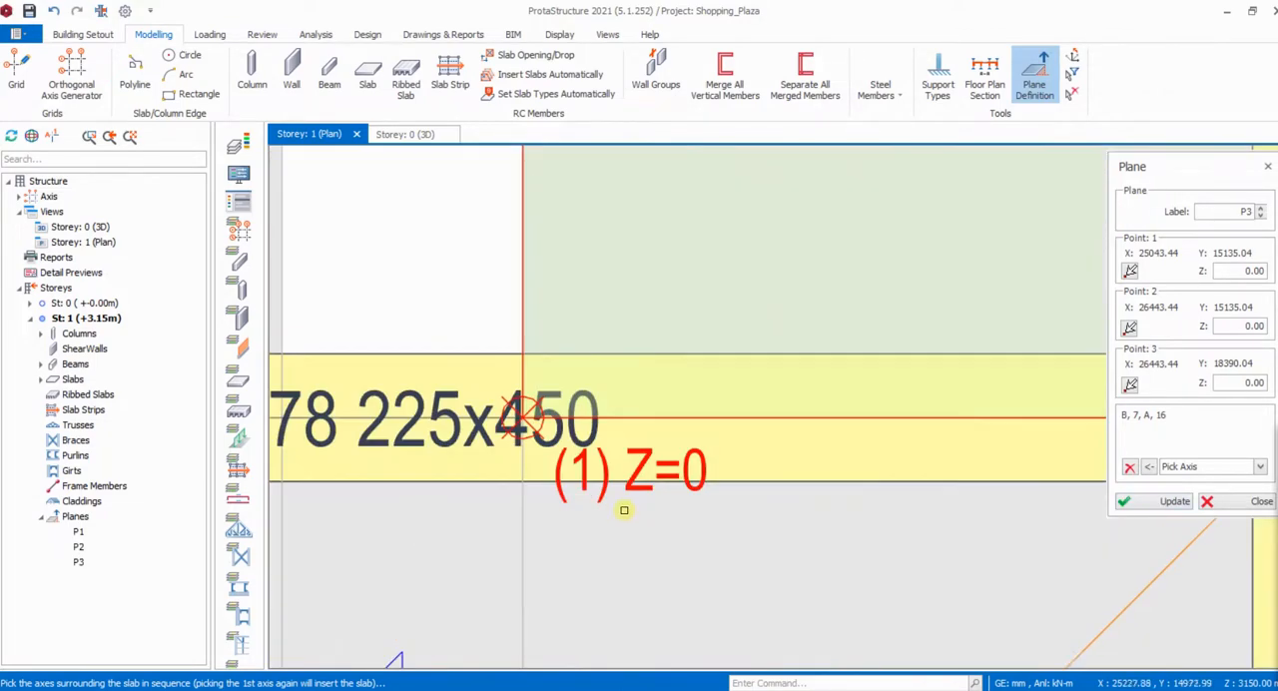
{"action": "scroll", "coordinate": [639, 504], "scroll_direction": "down", "scroll_amount": 2}
{"action": "scroll", "coordinate": [913, 501], "scroll_direction": "down", "scroll_amount": 3}
{"action": "scroll", "coordinate": [849, 266], "scroll_direction": "up", "scroll_amount": 4}
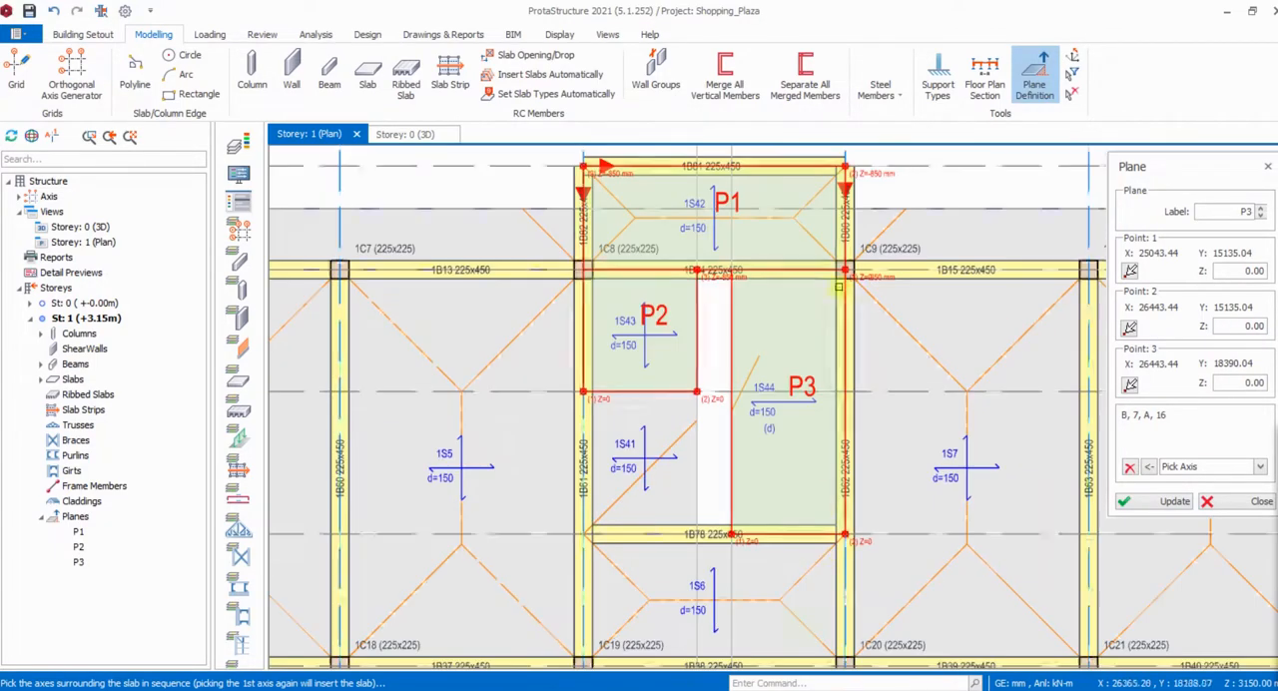
{"action": "scroll", "coordinate": [849, 267], "scroll_direction": "down", "scroll_amount": 2}
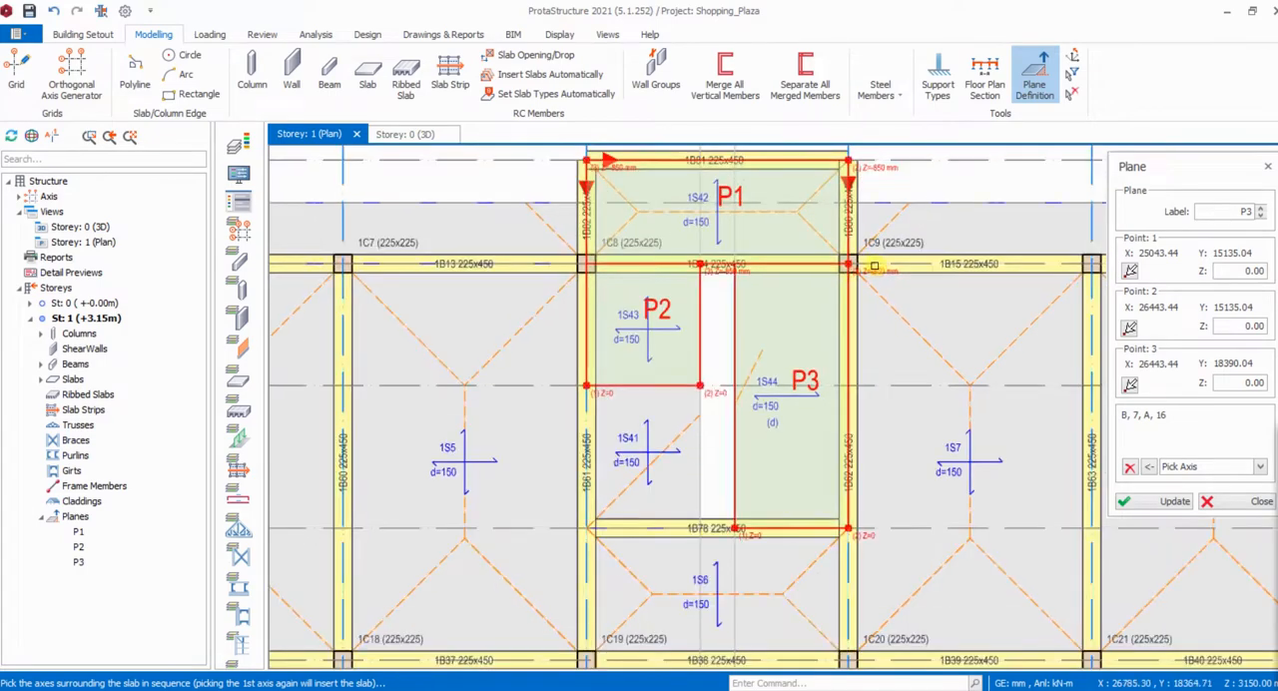
{"action": "scroll", "coordinate": [851, 539], "scroll_direction": "up", "scroll_amount": 2}
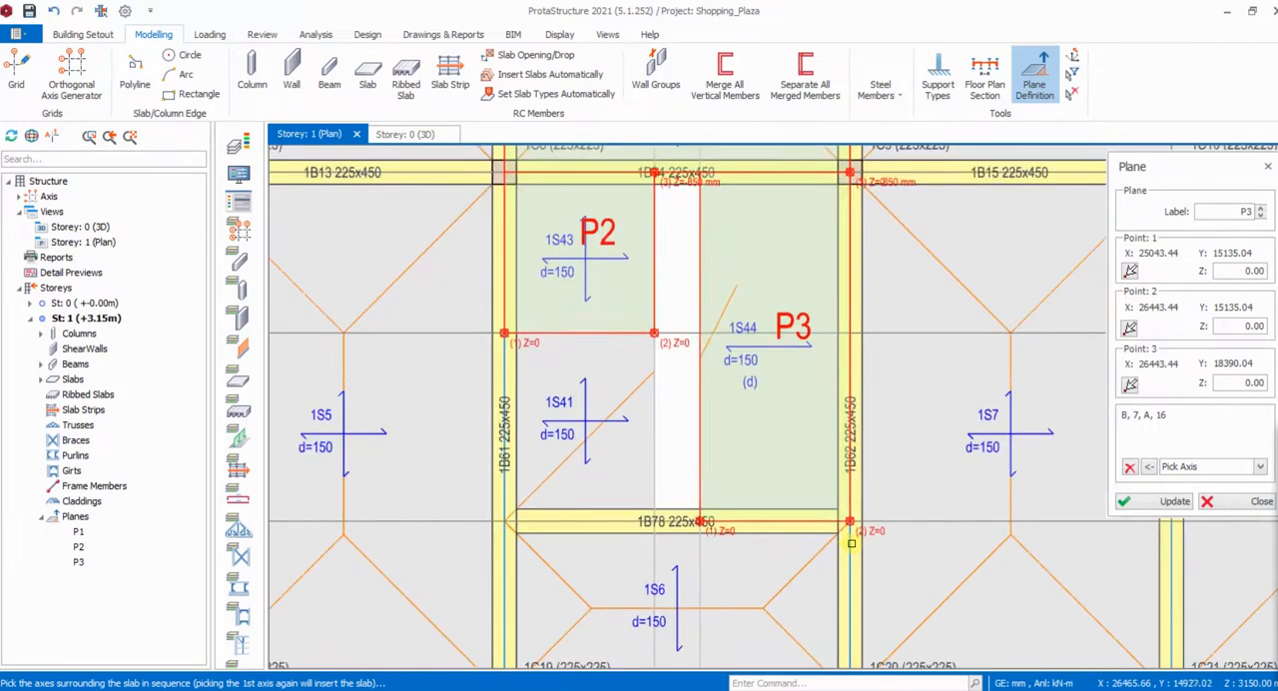
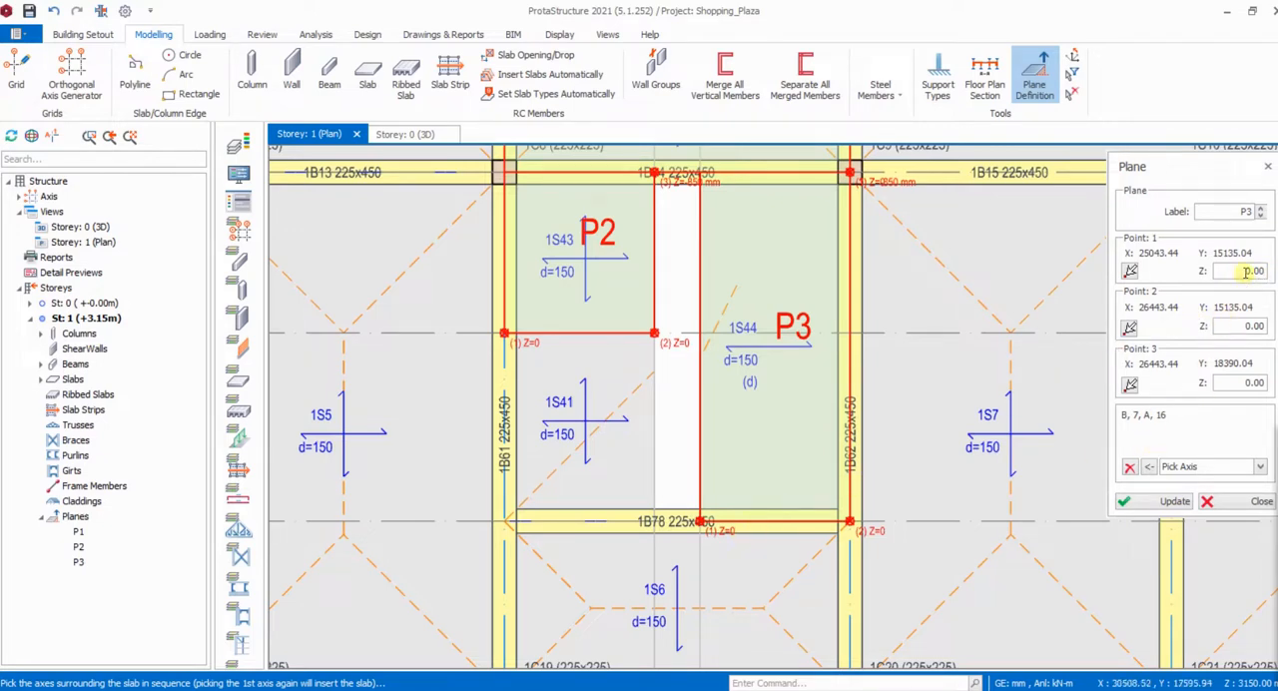
- Set the Z level of points 1 and 2 of plane P3 to -2300 mm and update the plane
{"action": "left_click_drag", "start_coordinate": [1247, 270], "coordinate": [1269, 270]}
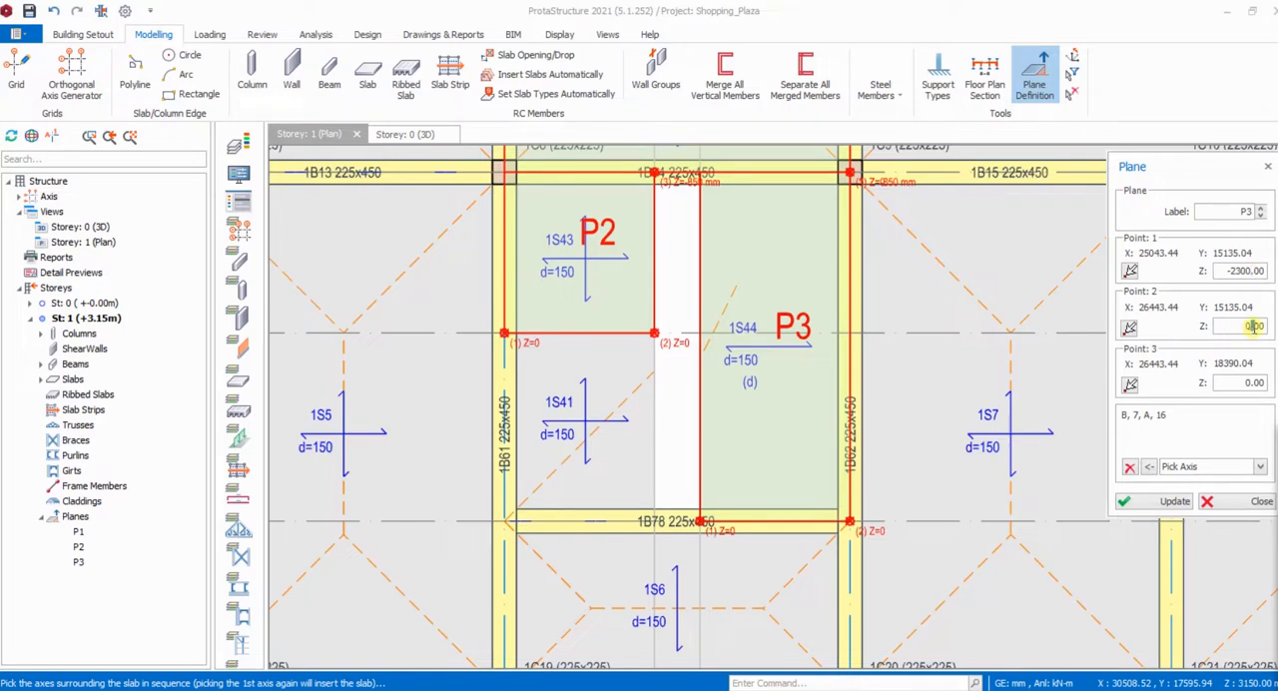
{"action": "left_click_drag", "start_coordinate": [1265, 326], "coordinate": [1246, 325]}
{"action": "left_click", "coordinate": [1170, 507]}
{"action": "scroll", "coordinate": [856, 537], "scroll_direction": "up", "scroll_amount": 4}
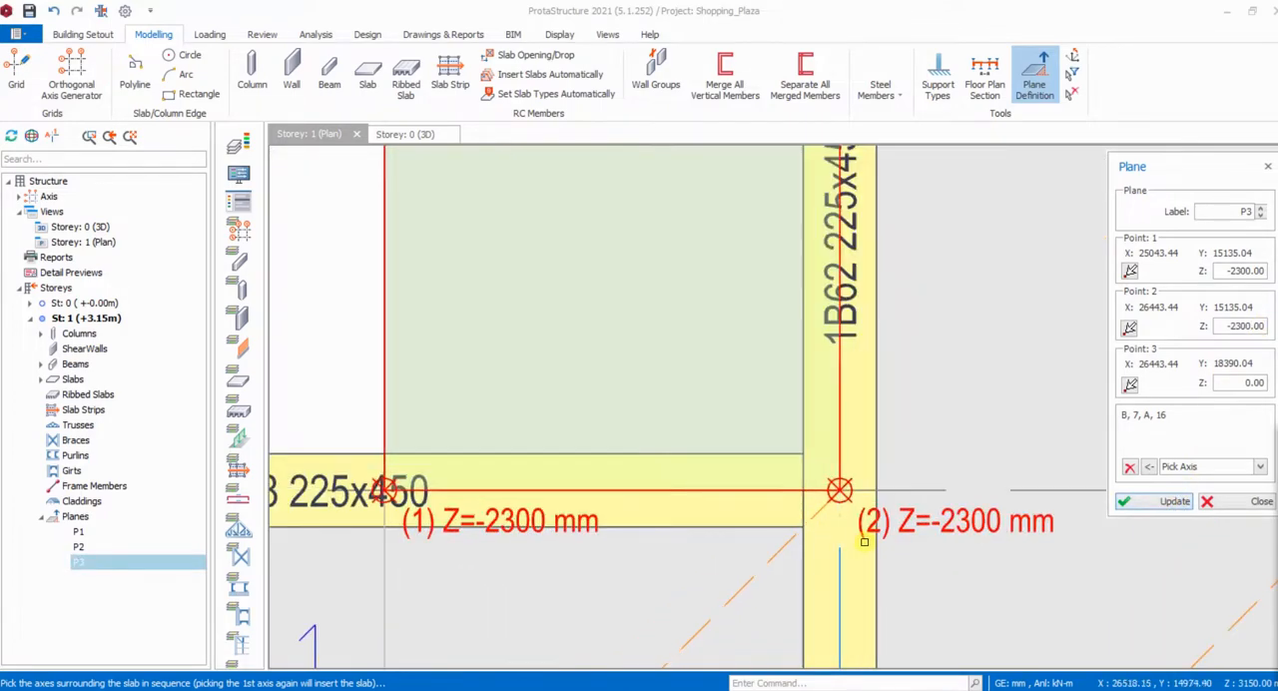
{"action": "scroll", "coordinate": [861, 540], "scroll_direction": "down", "scroll_amount": 3}
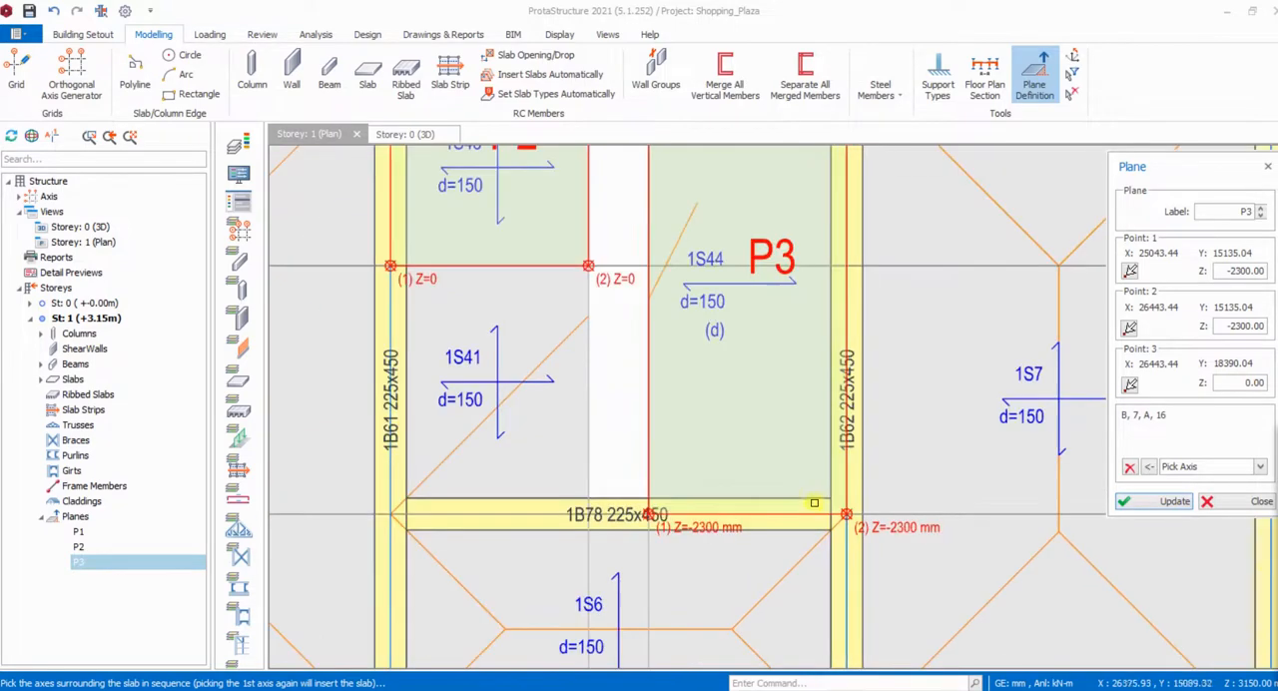
- Move slab 1S44 onto plane P3 so that it follows the plane's slope
{"action": "right_click", "coordinate": [731, 283]}
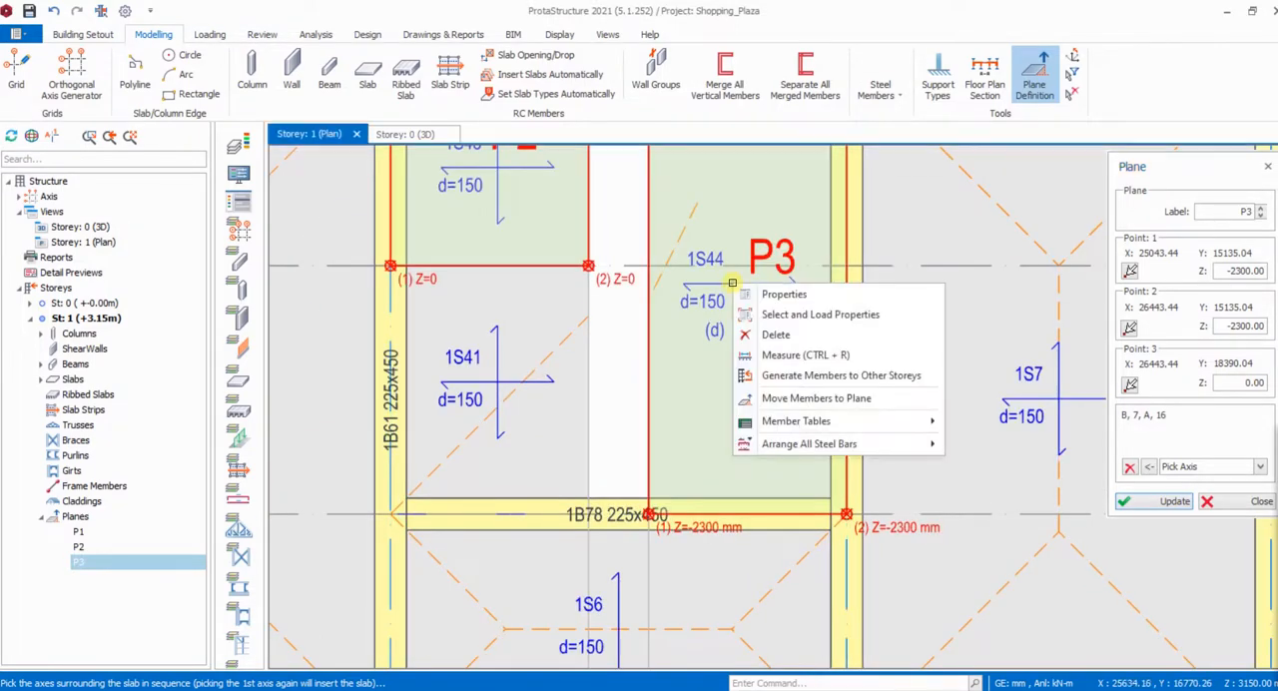
{"action": "left_click", "coordinate": [807, 397]}
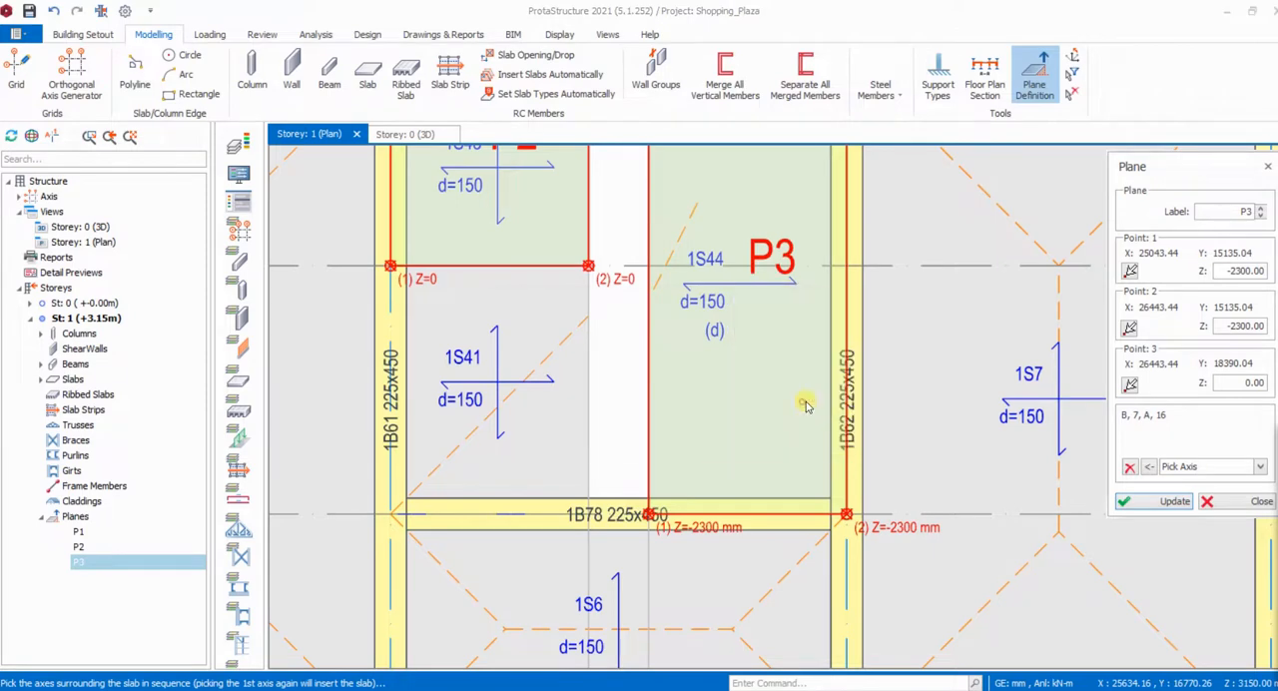
{"action": "left_click", "coordinate": [706, 426]}
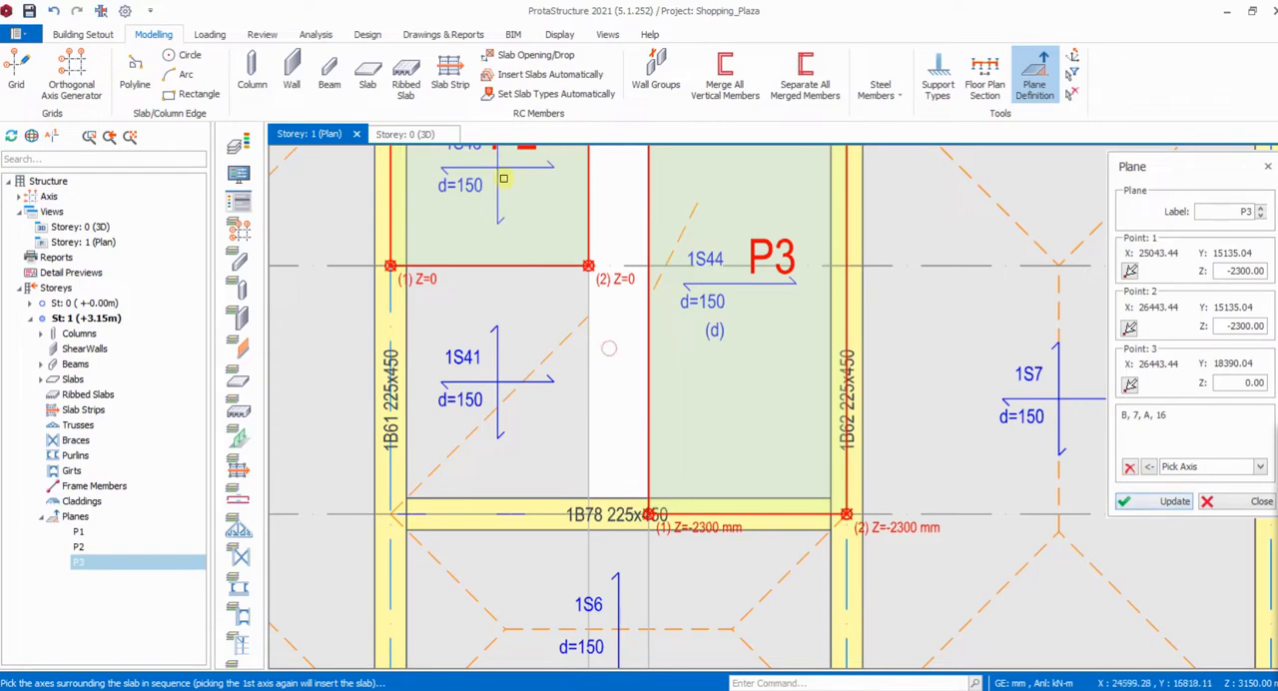
- Inspect both sloped stair flights and the landing from several angles in the 3D view
{"action": "left_click", "coordinate": [445, 136]}
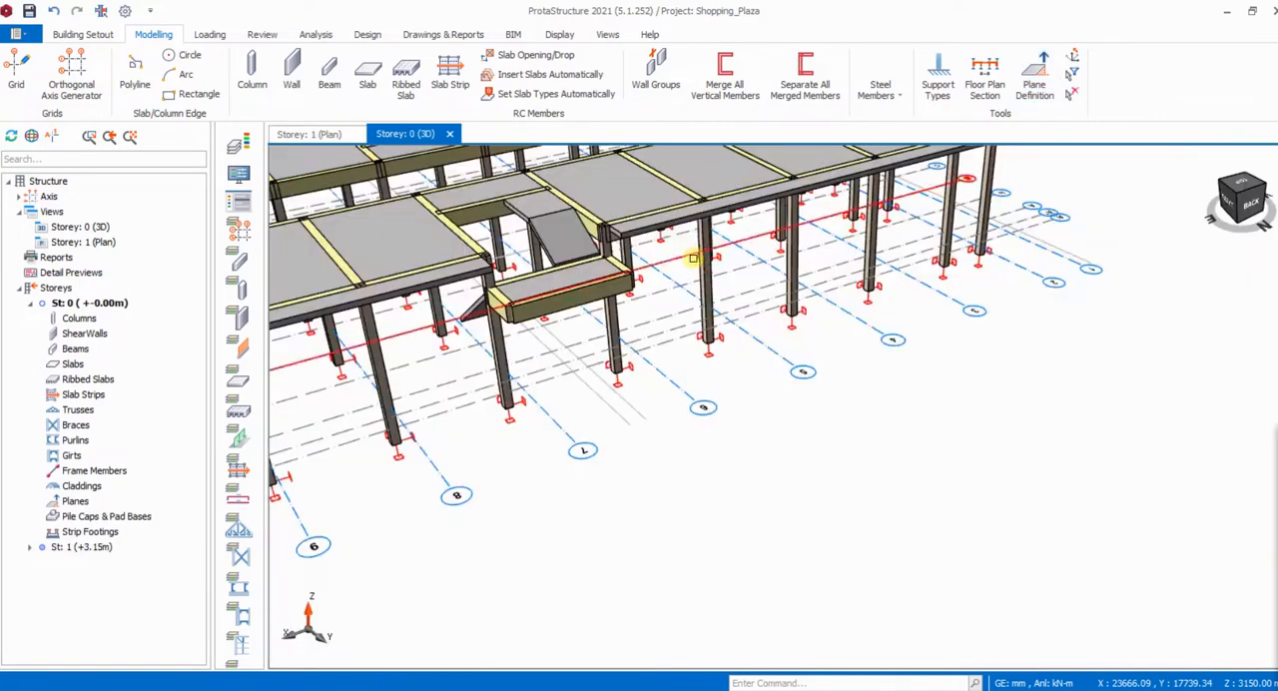
{"action": "mouse_move", "coordinate": [611, 405]}
{"action": "middle_mouse_down"}
{"action": "mouse_move", "coordinate": [731, 346]}
{"action": "mouse_move", "coordinate": [943, 363]}
{"action": "mouse_move", "coordinate": [919, 339]}
{"action": "mouse_move", "coordinate": [892, 352]}
{"action": "mouse_move", "coordinate": [1003, 386]}
{"action": "mouse_move", "coordinate": [725, 274]}
{"action": "mouse_move", "coordinate": [907, 225]}
{"action": "middle_mouse_up"}
{"action": "scroll", "coordinate": [447, 489], "scroll_direction": "up", "scroll_amount": 5}
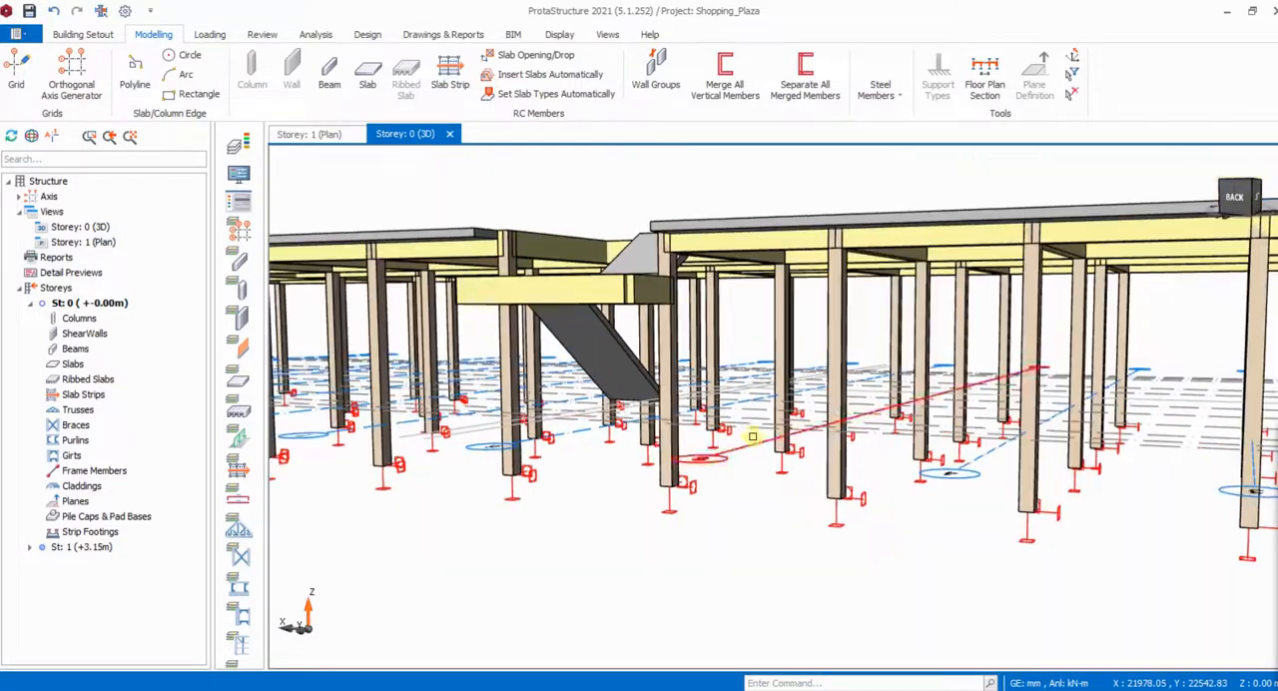
{"action": "mouse_move", "coordinate": [753, 437]}
{"action": "middle_mouse_down"}
{"action": "mouse_move", "coordinate": [770, 493]}
{"action": "mouse_move", "coordinate": [785, 491]}
{"action": "mouse_move", "coordinate": [764, 488]}
{"action": "mouse_move", "coordinate": [753, 509]}
{"action": "mouse_move", "coordinate": [769, 505]}
{"action": "middle_mouse_up"}
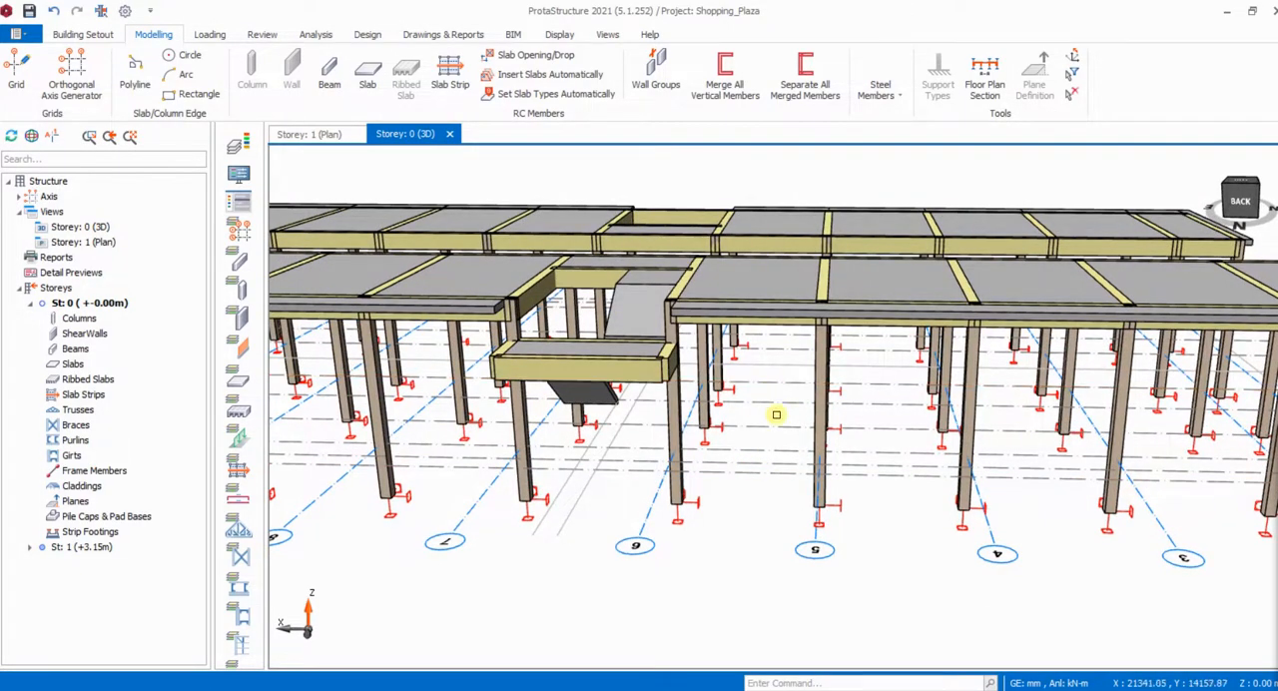
{"action": "mouse_move", "coordinate": [766, 432]}
{"action": "middle_mouse_down"}
{"action": "mouse_move", "coordinate": [739, 428]}
{"action": "mouse_move", "coordinate": [776, 409]}
{"action": "mouse_move", "coordinate": [810, 429]}
{"action": "mouse_move", "coordinate": [786, 430]}
{"action": "middle_mouse_up"}
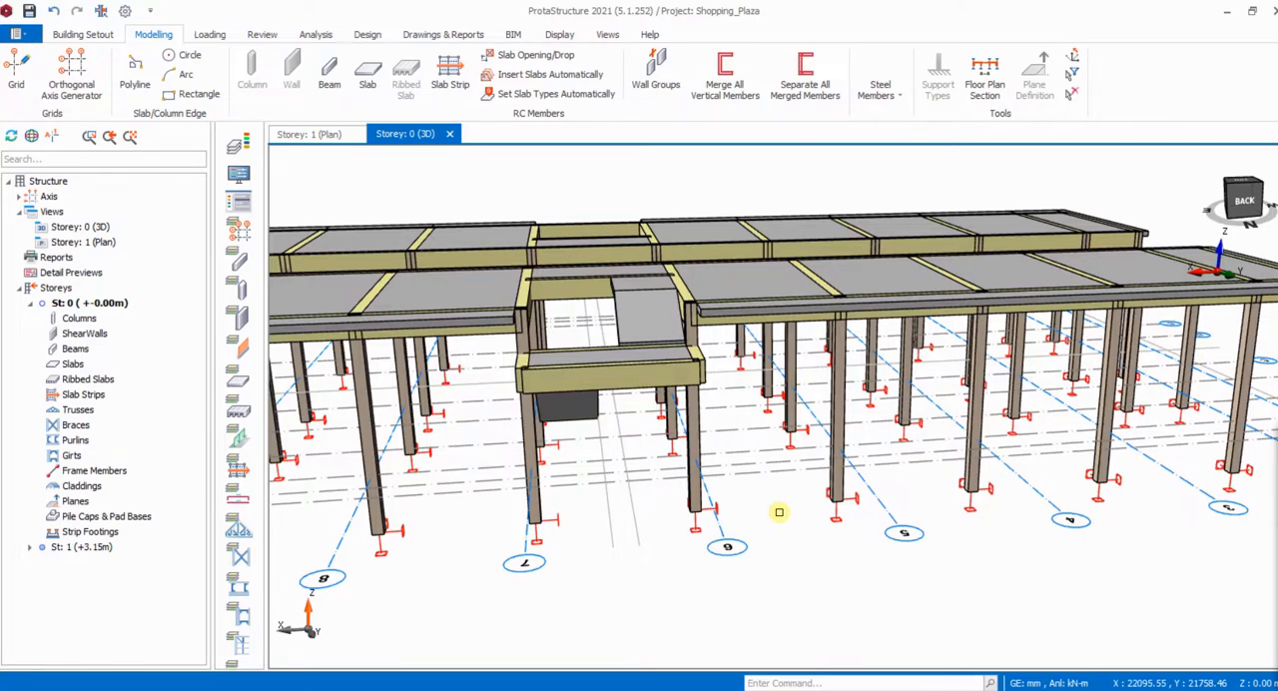
{"action": "scroll", "coordinate": [779, 513], "scroll_direction": "down", "scroll_amount": 5}
- In the Storey 1 plan, set beam 1B26 between columns 1C33 and 1C34 to delZ-I -850 mm and delZ-J 850 mm
{"action": "left_click", "coordinate": [310, 134]}
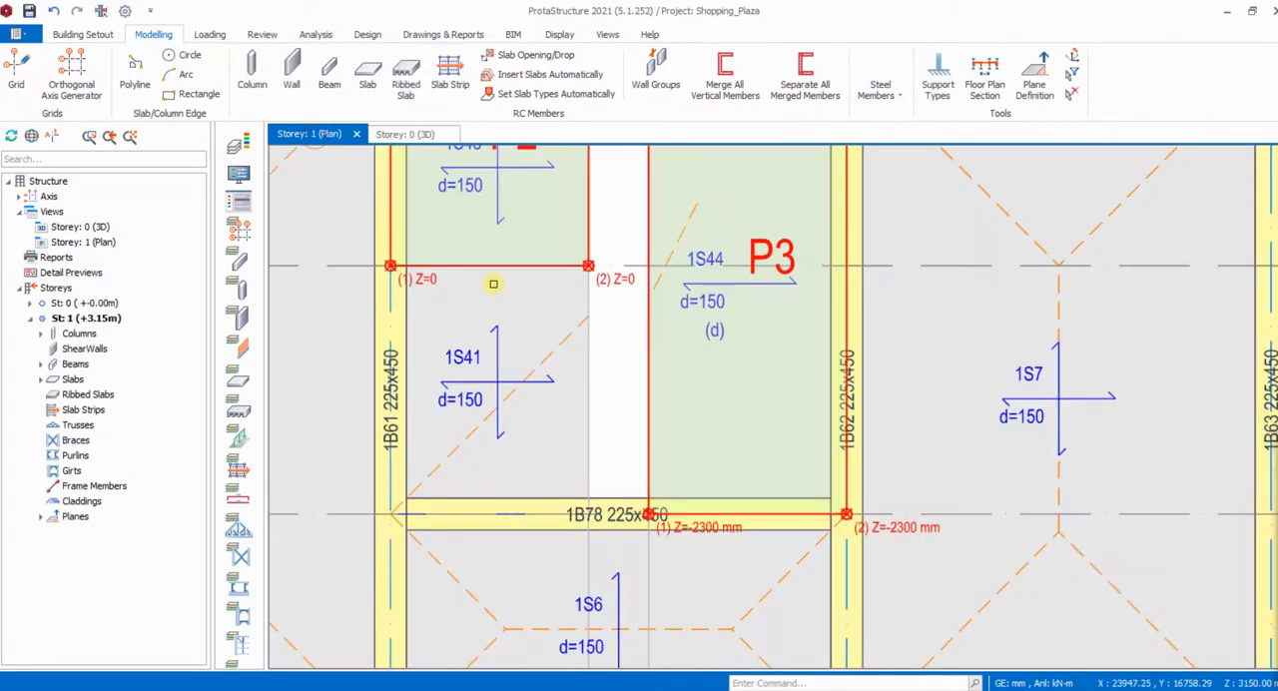
{"action": "scroll", "coordinate": [670, 337], "scroll_direction": "down", "scroll_amount": 5}
{"action": "scroll", "coordinate": [685, 350], "scroll_direction": "up", "scroll_amount": 5}
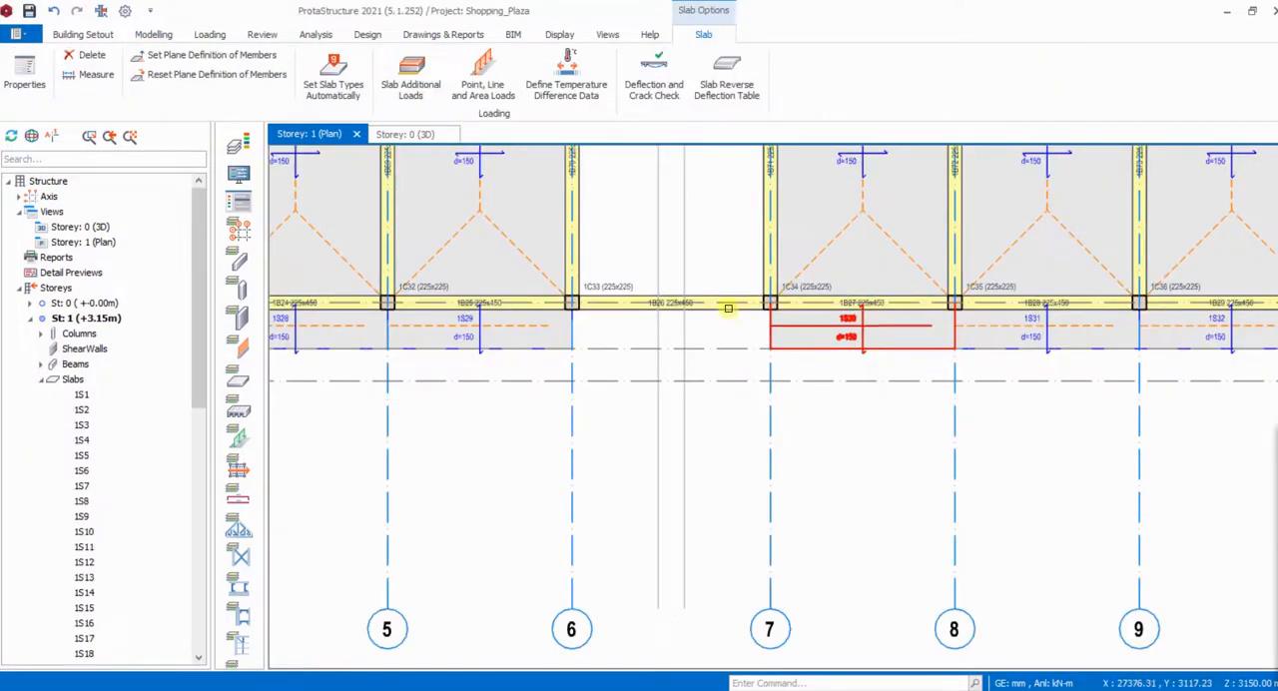
{"action": "left_click", "coordinate": [723, 308]}
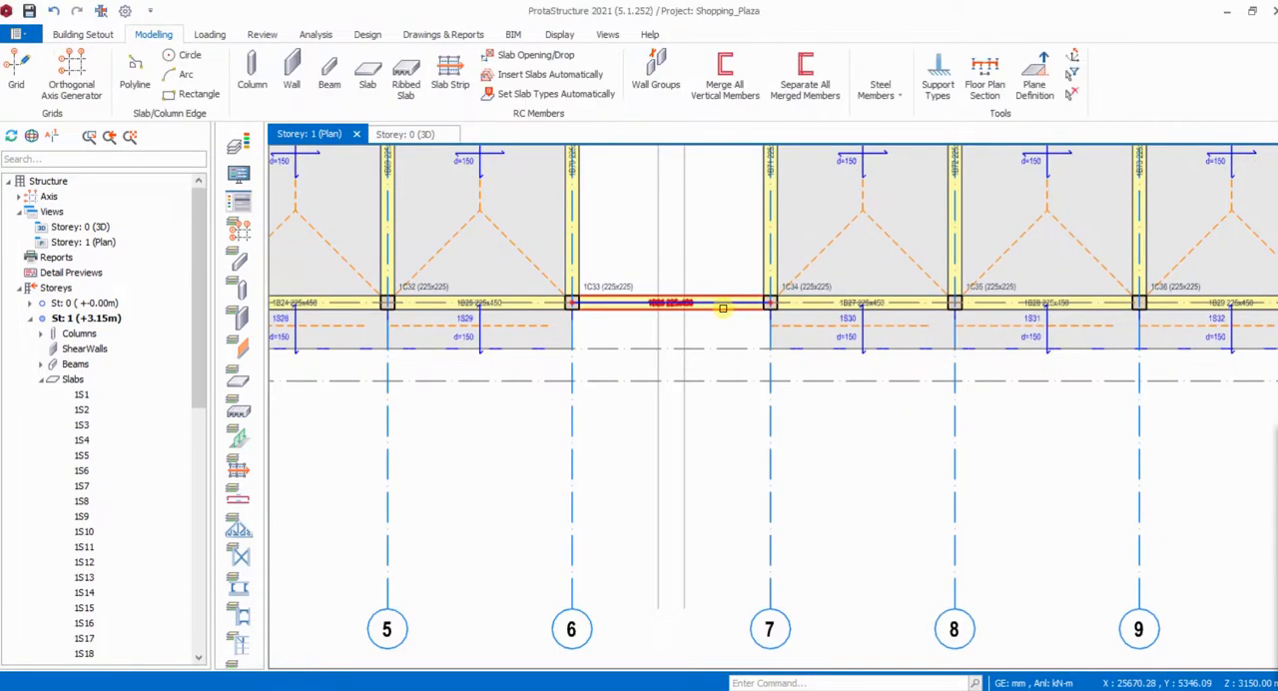
{"action": "scroll", "coordinate": [770, 366], "scroll_direction": "down", "scroll_amount": 5}
{"action": "scroll", "coordinate": [768, 364], "scroll_direction": "up", "scroll_amount": 5}
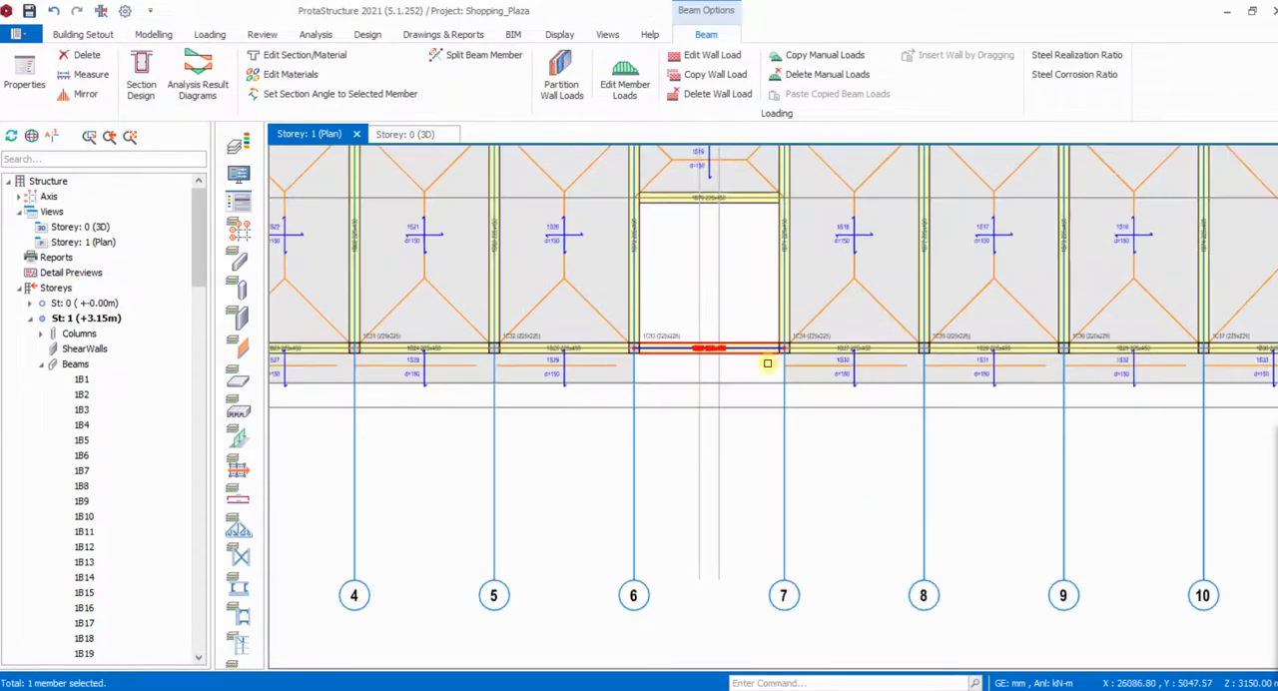
{"action": "scroll", "coordinate": [768, 364], "scroll_direction": "up", "scroll_amount": 3}
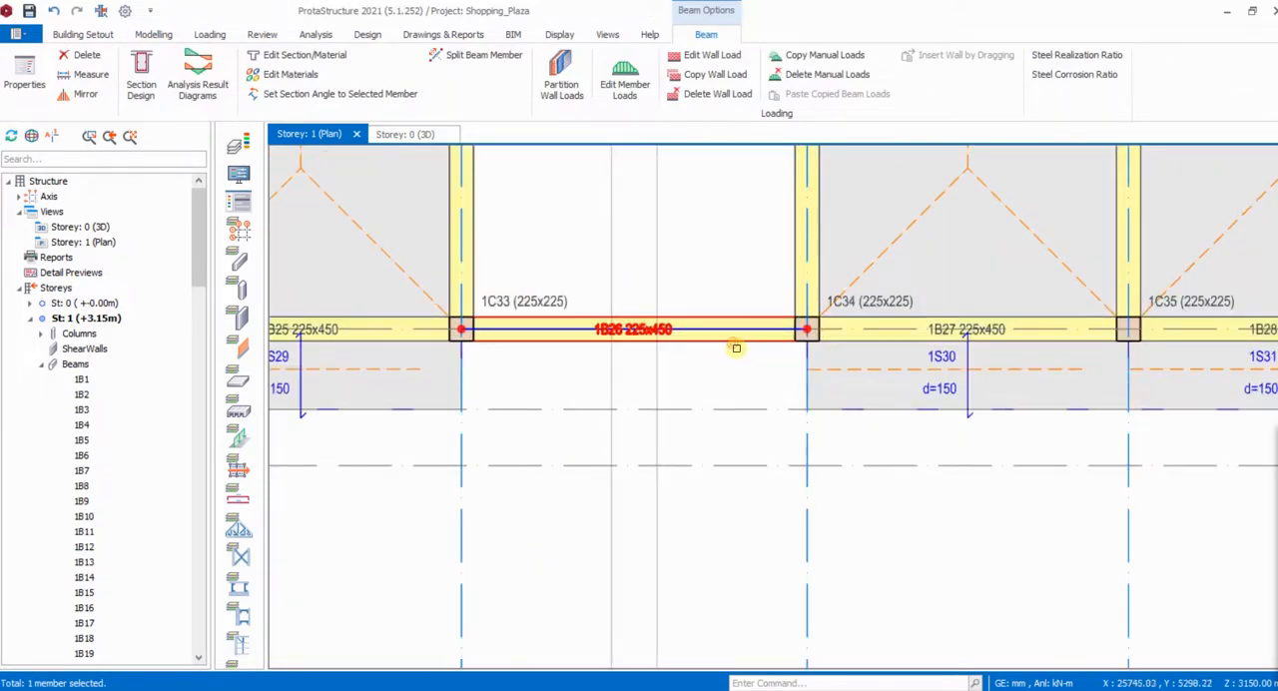
{"action": "double_click", "coordinate": [765, 370]}
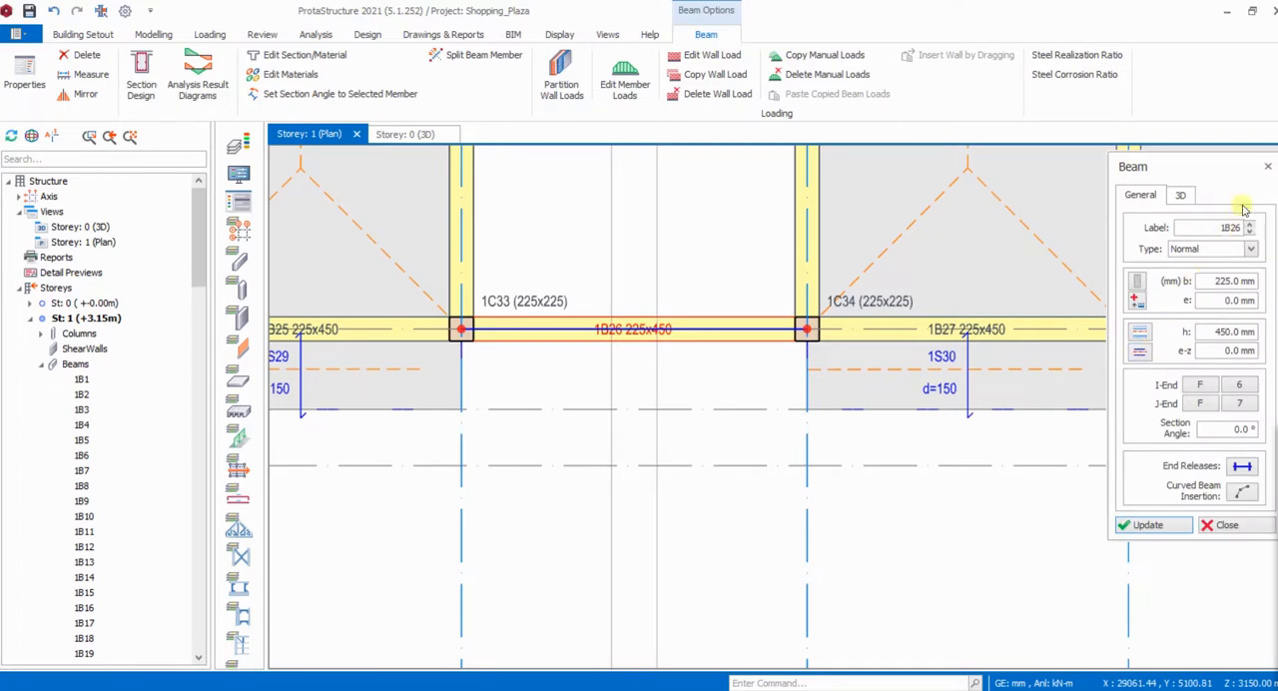
{"action": "left_click", "coordinate": [1181, 194]}
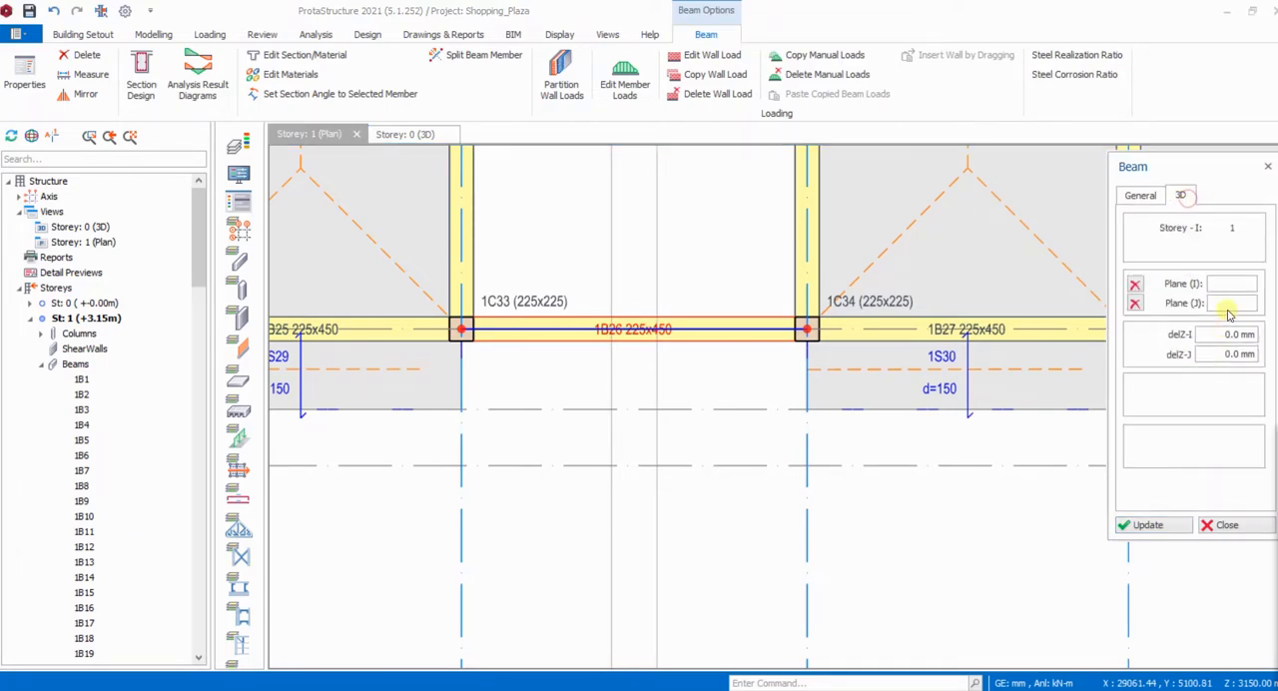
{"action": "left_click_drag", "start_coordinate": [1223, 334], "coordinate": [1258, 334]}
{"action": "left_click_drag", "start_coordinate": [1239, 357], "coordinate": [1262, 355]}
{"action": "left_click", "coordinate": [1181, 527]}
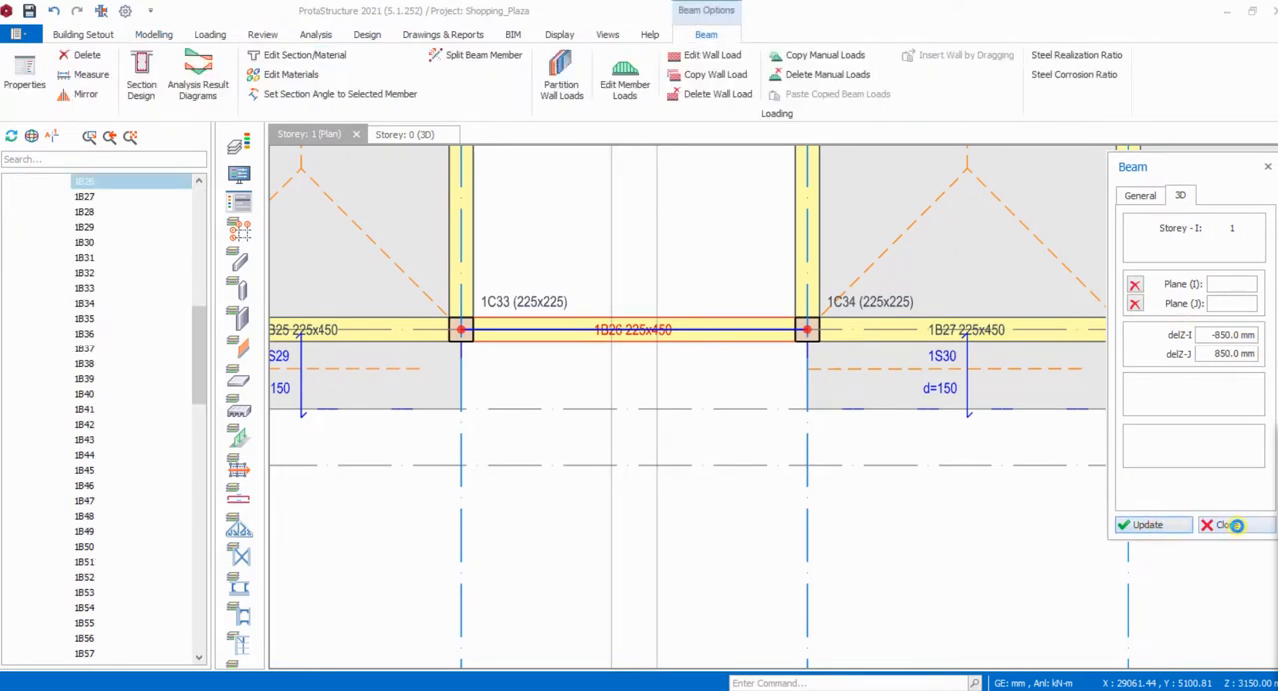
{"action": "left_click", "coordinate": [1233, 524]}
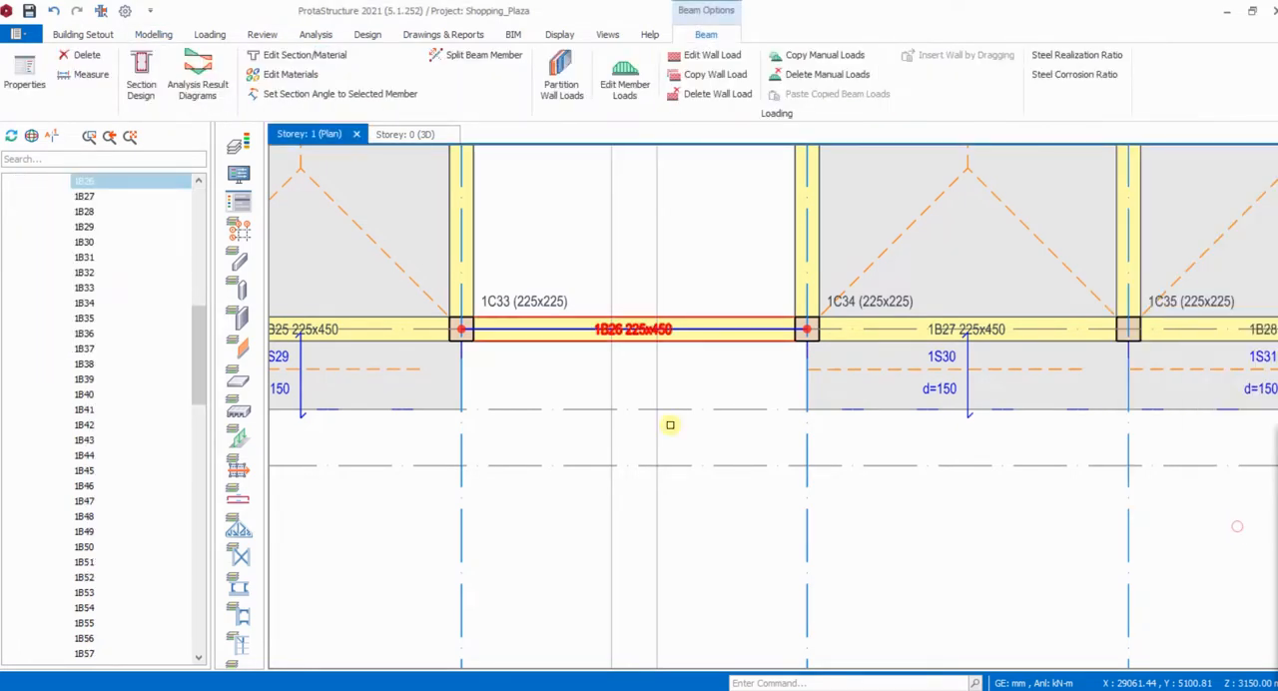
- In the 3D view, correct the delZ-J of the tilted beam 1B26 to -850 mm and check its level
{"action": "left_click", "coordinate": [402, 136]}
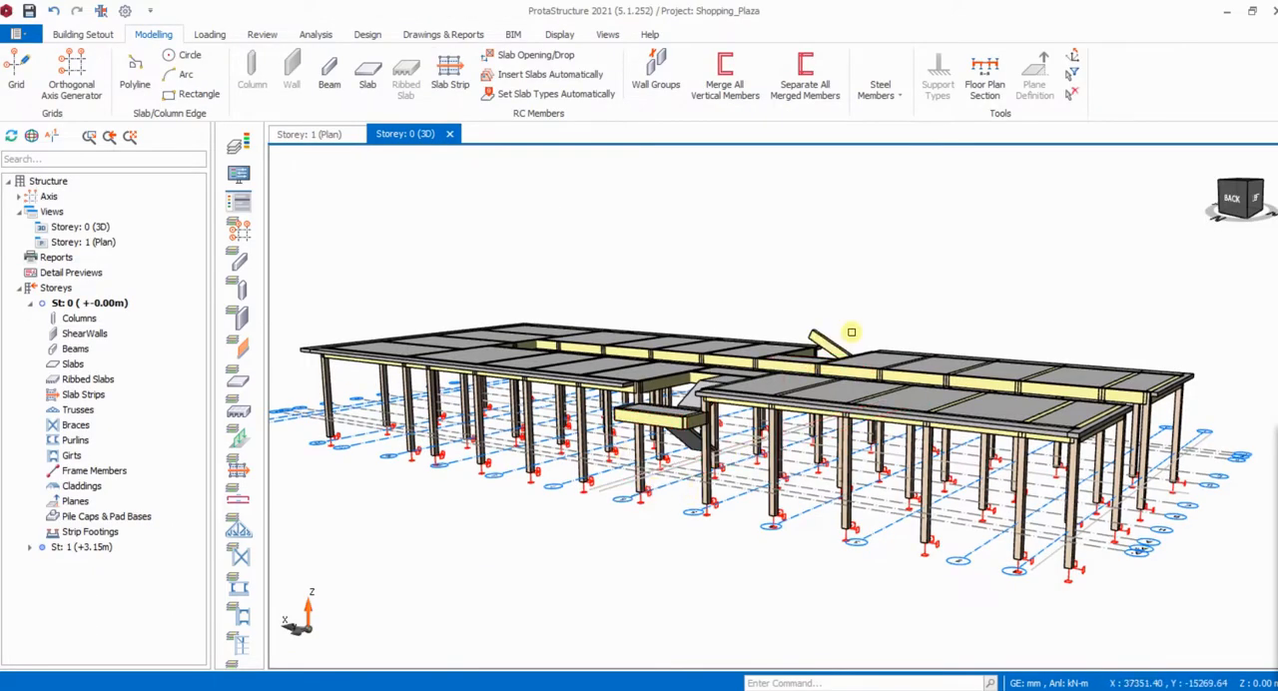
{"action": "middle_click_drag", "start_coordinate": [851, 332], "coordinate": [579, 281]}
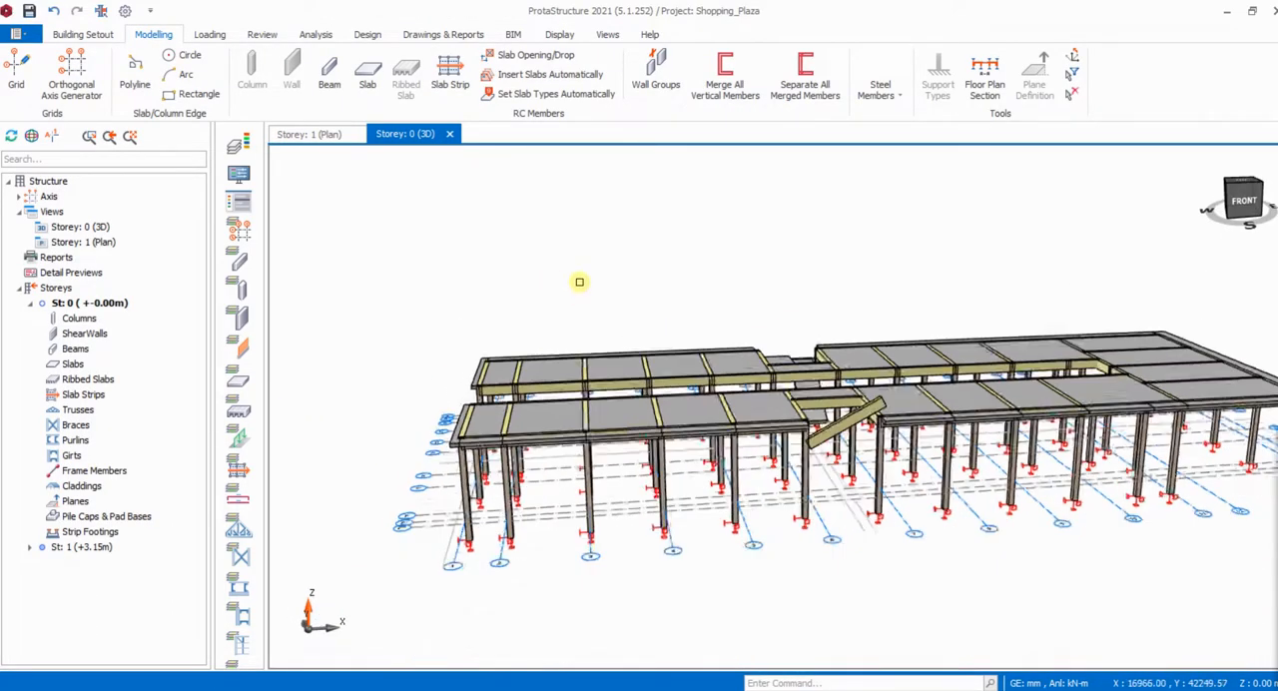
{"action": "scroll", "coordinate": [791, 374], "scroll_direction": "up", "scroll_amount": 5}
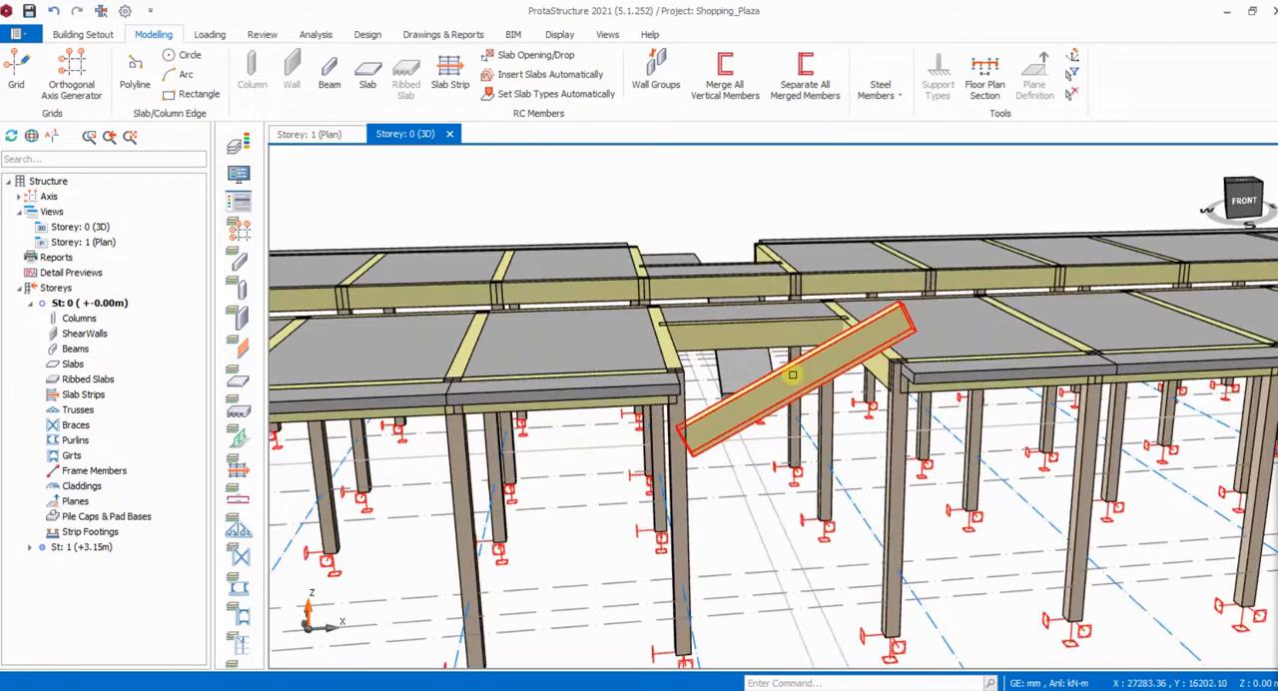
{"action": "double_click", "coordinate": [791, 373]}
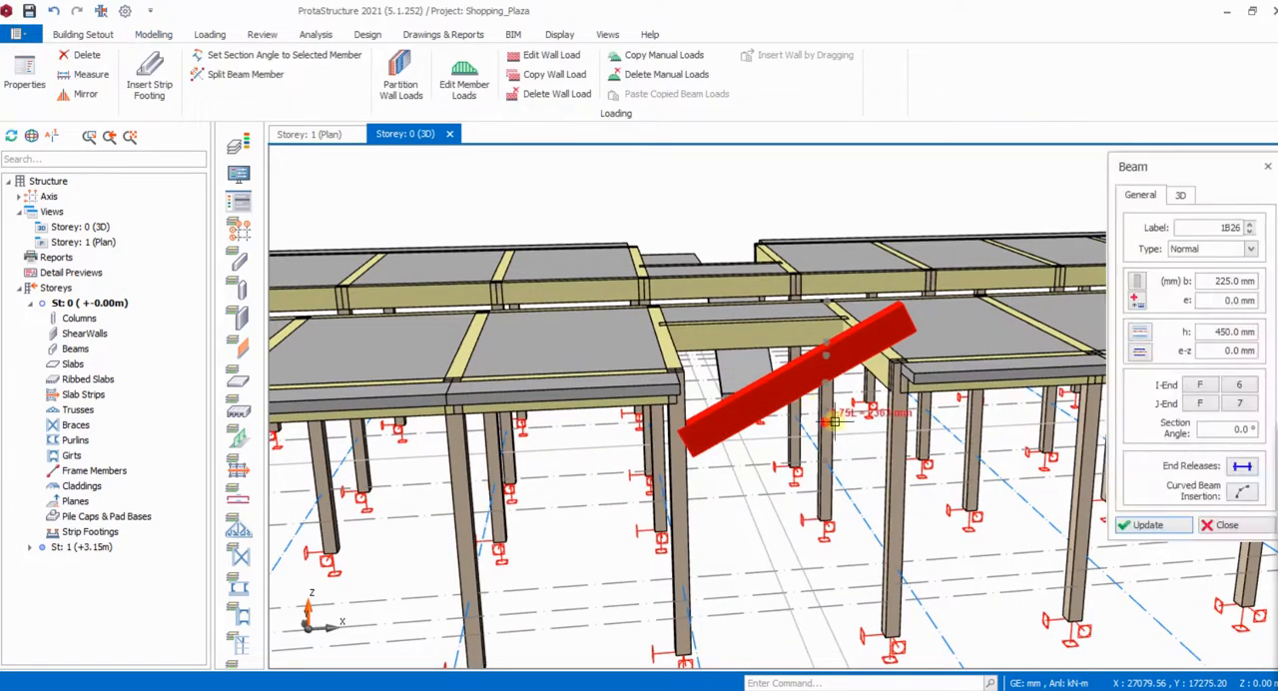
{"action": "left_click", "coordinate": [1180, 195]}
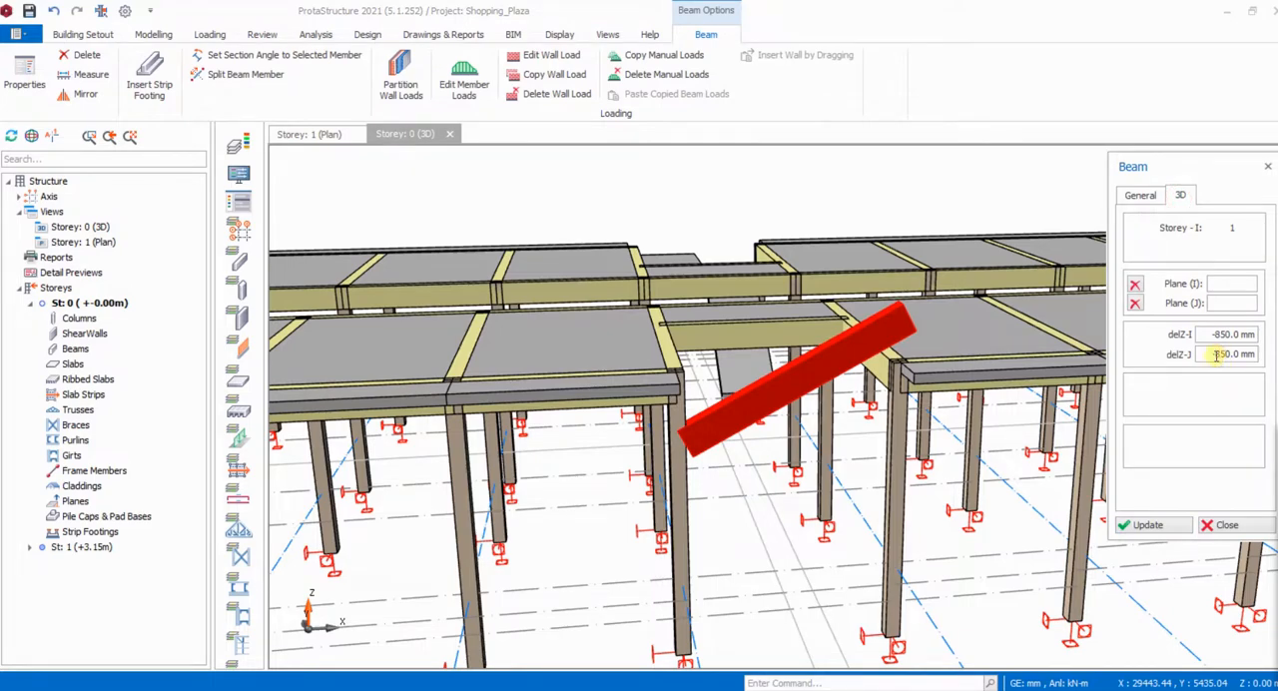
{"action": "left_click", "coordinate": [1158, 525]}
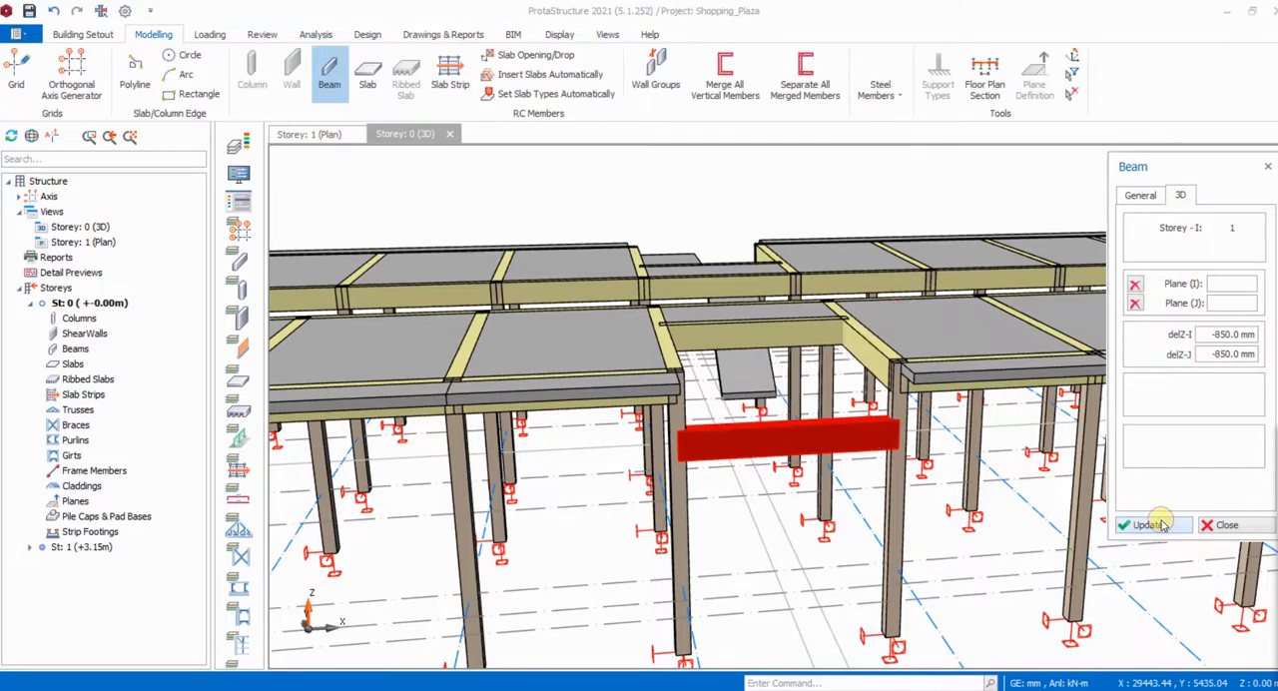
{"action": "left_click", "coordinate": [1228, 525]}
{"action": "middle_click_drag", "start_coordinate": [756, 259], "coordinate": [881, 279]}
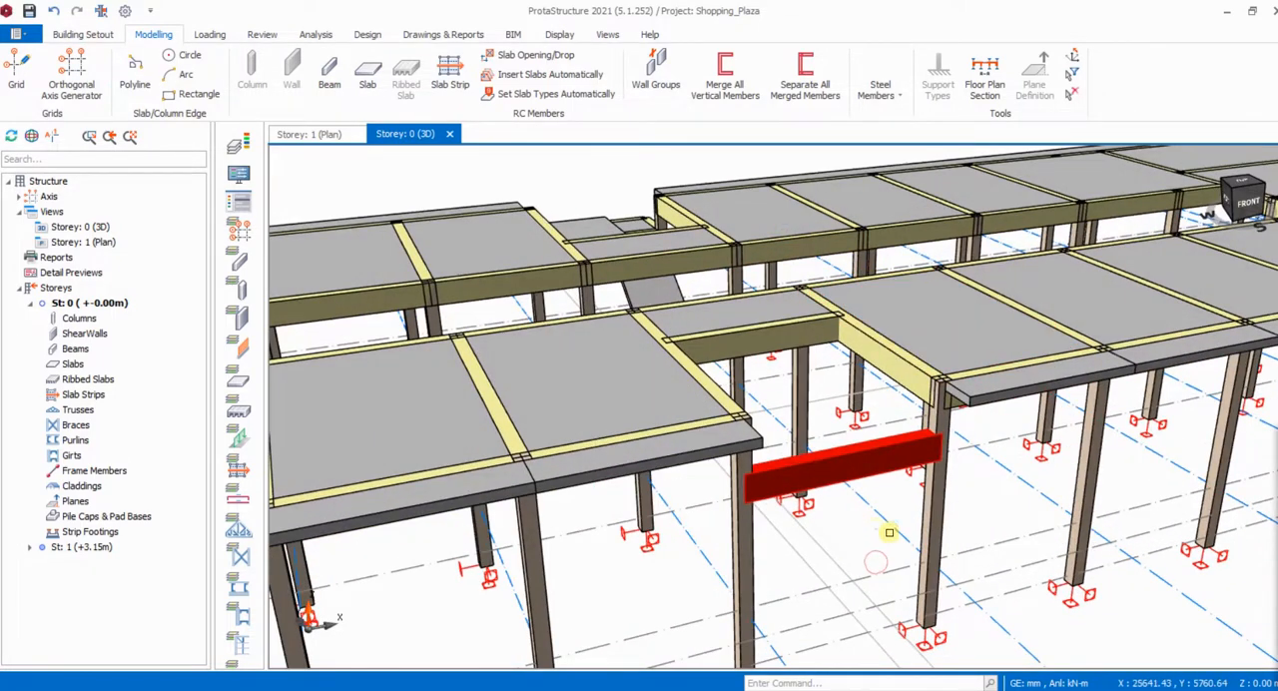
{"action": "middle_click_drag", "start_coordinate": [879, 530], "coordinate": [700, 369]}
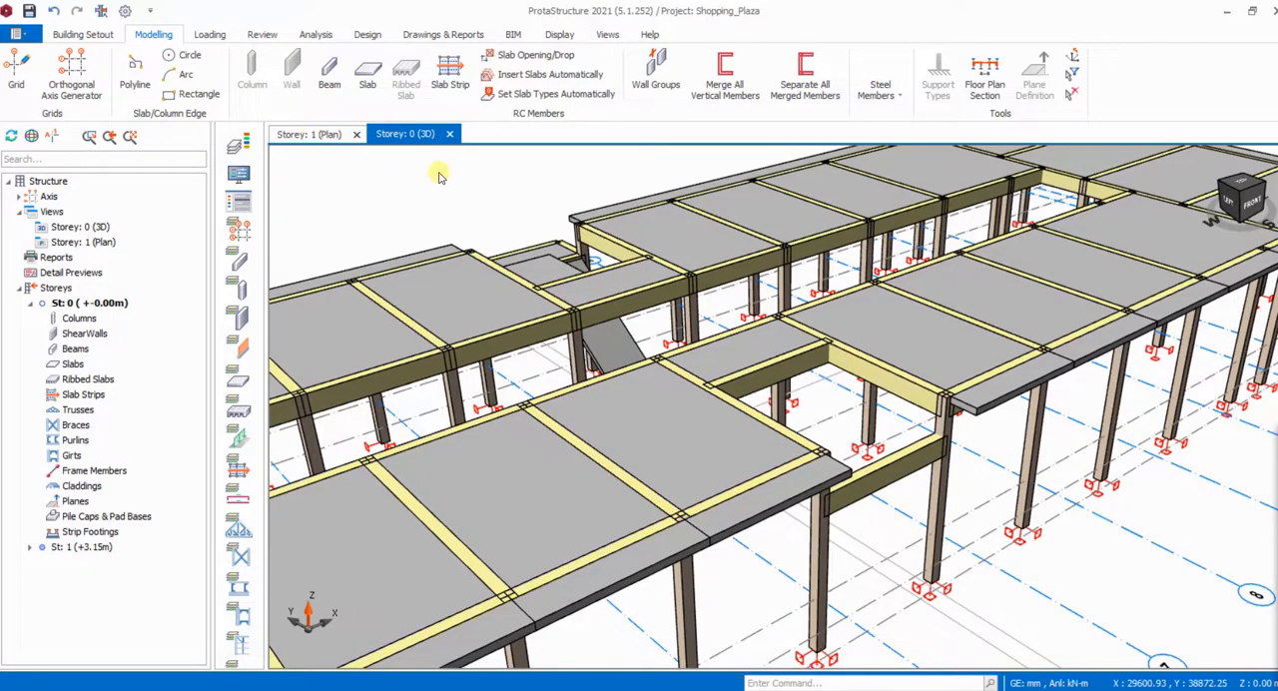
- In the Storey 1 plan, insert three 225x450 beams at -850 mm level offsets, enclosing the landing outside beam 1B26 between columns 1C33 and 1C34
{"action": "left_click", "coordinate": [339, 138]}
{"action": "scroll", "coordinate": [727, 376], "scroll_direction": "down", "scroll_amount": 3}
{"action": "scroll", "coordinate": [730, 476], "scroll_direction": "up", "scroll_amount": 2}
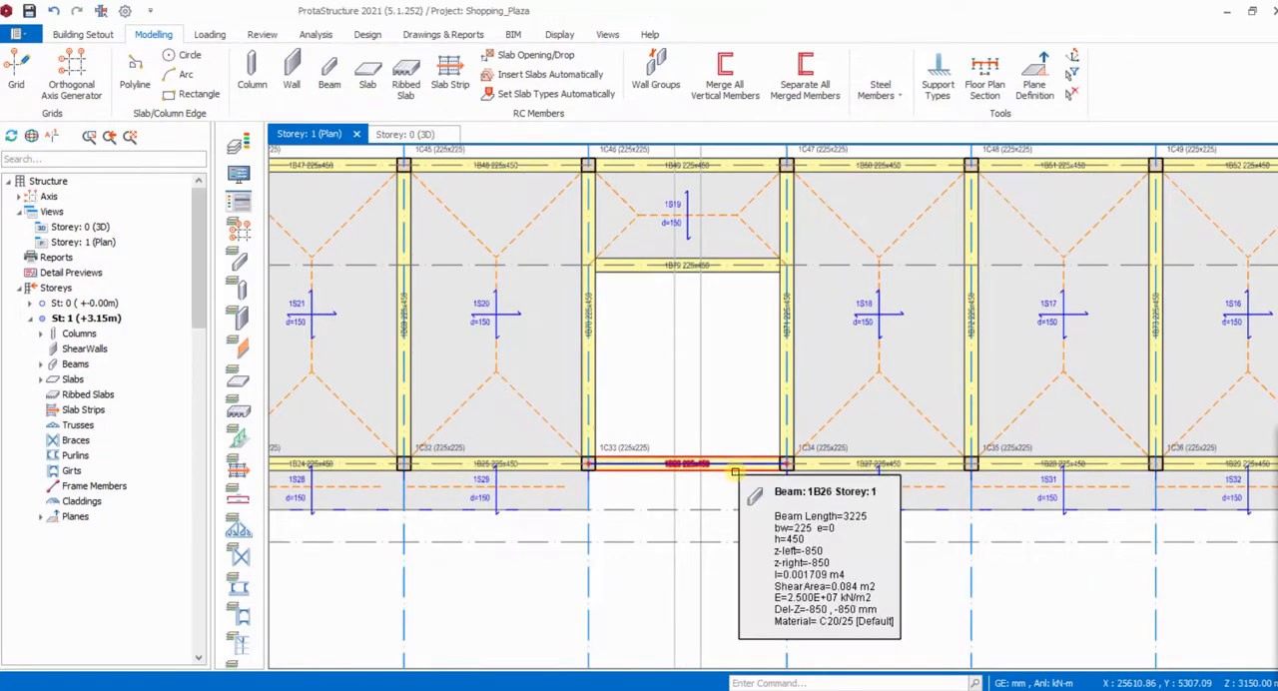
{"action": "left_click", "coordinate": [727, 466]}
{"action": "scroll", "coordinate": [611, 504], "scroll_direction": "up", "scroll_amount": 3}
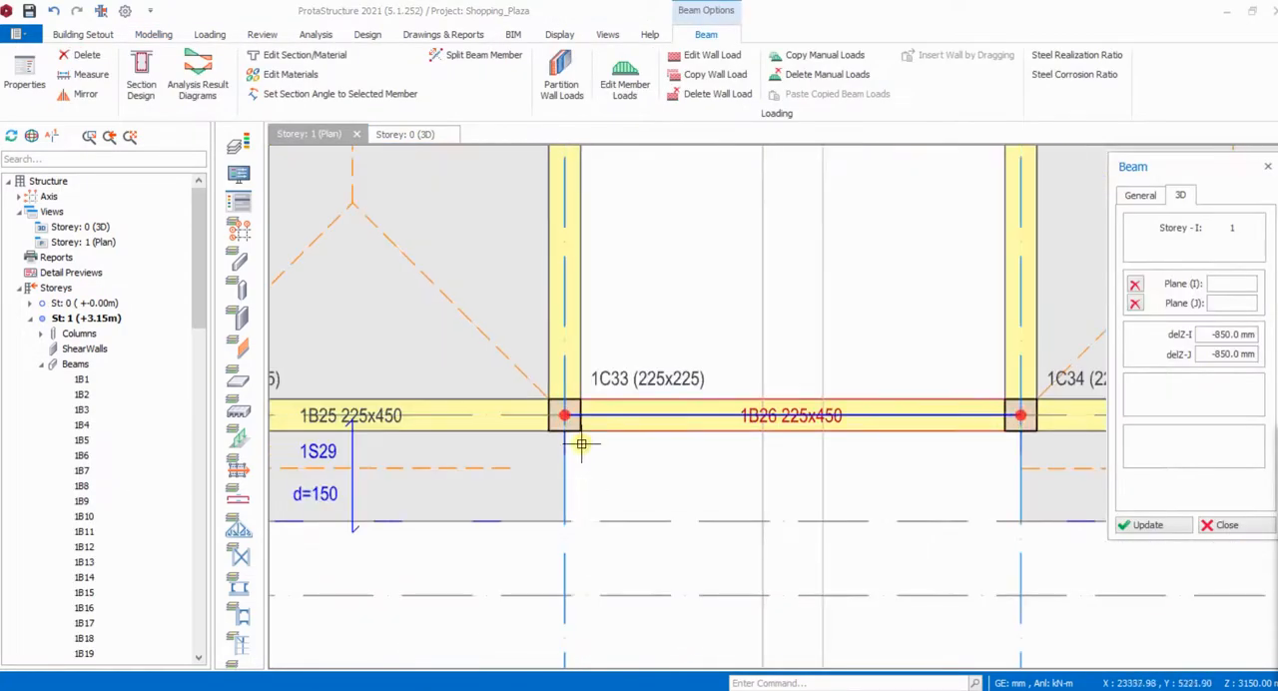
{"action": "left_click", "coordinate": [566, 417]}
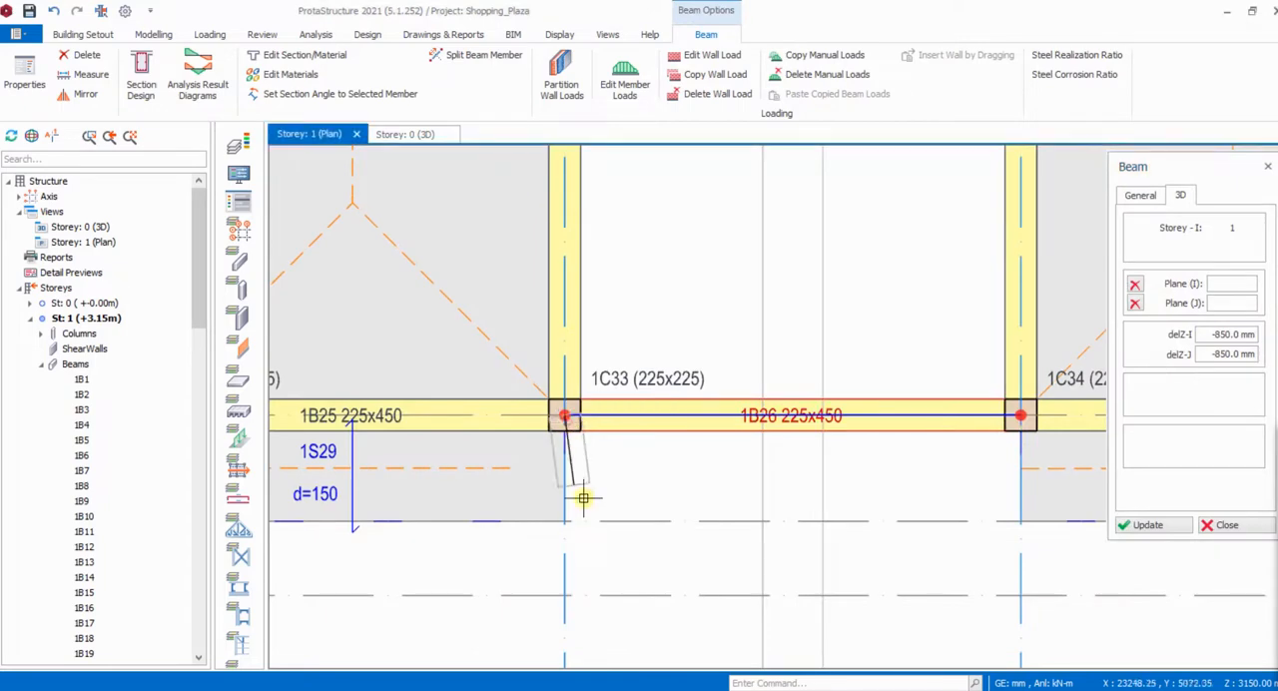
{"action": "left_click", "coordinate": [566, 599]}
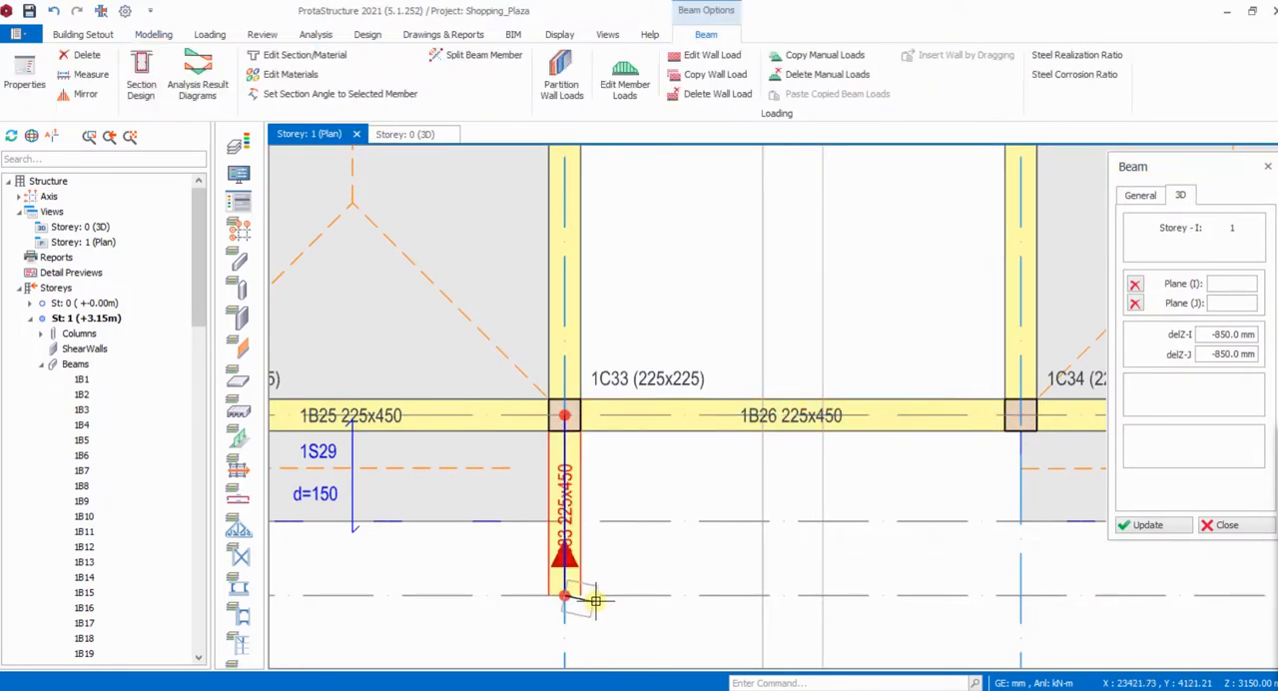
{"action": "left_click", "coordinate": [1028, 601]}
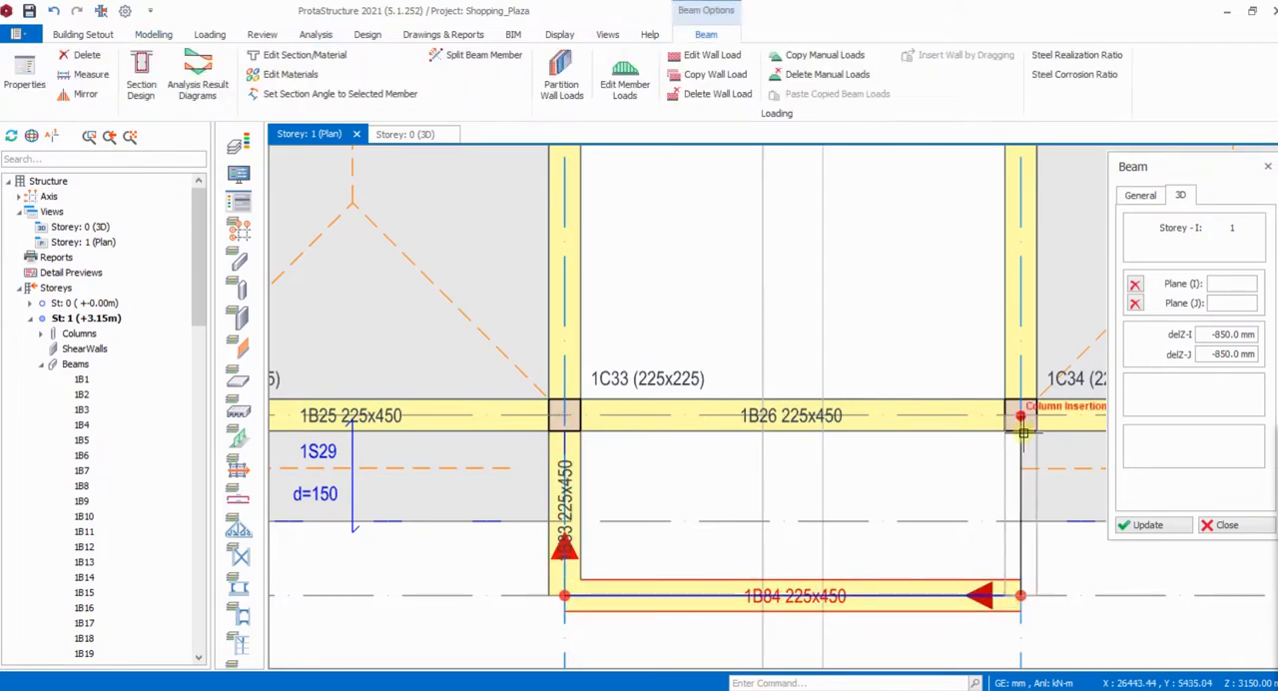
{"action": "left_click", "coordinate": [1001, 502]}
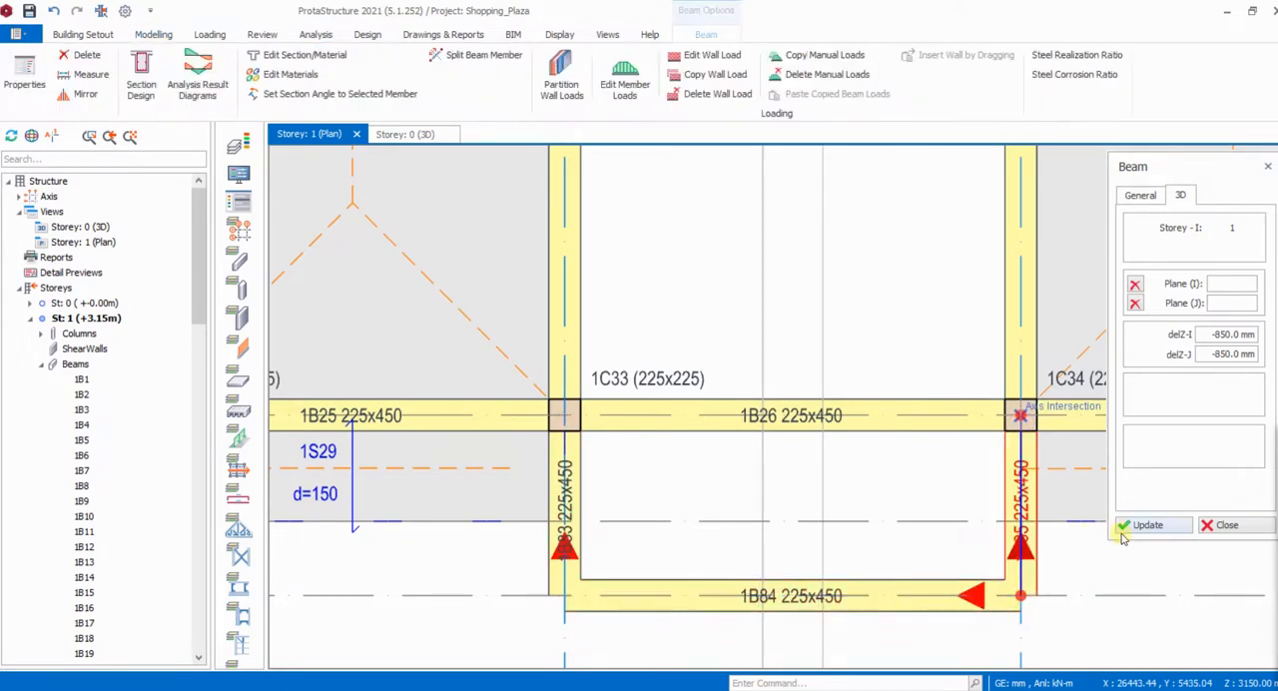
- Finish the beam insertion and check the lowered landing beams outside columns 1C33 and 1C34 in the 3D view
{"action": "left_click", "coordinate": [1224, 527]}
{"action": "scroll", "coordinate": [894, 484], "scroll_direction": "down", "scroll_amount": 3}
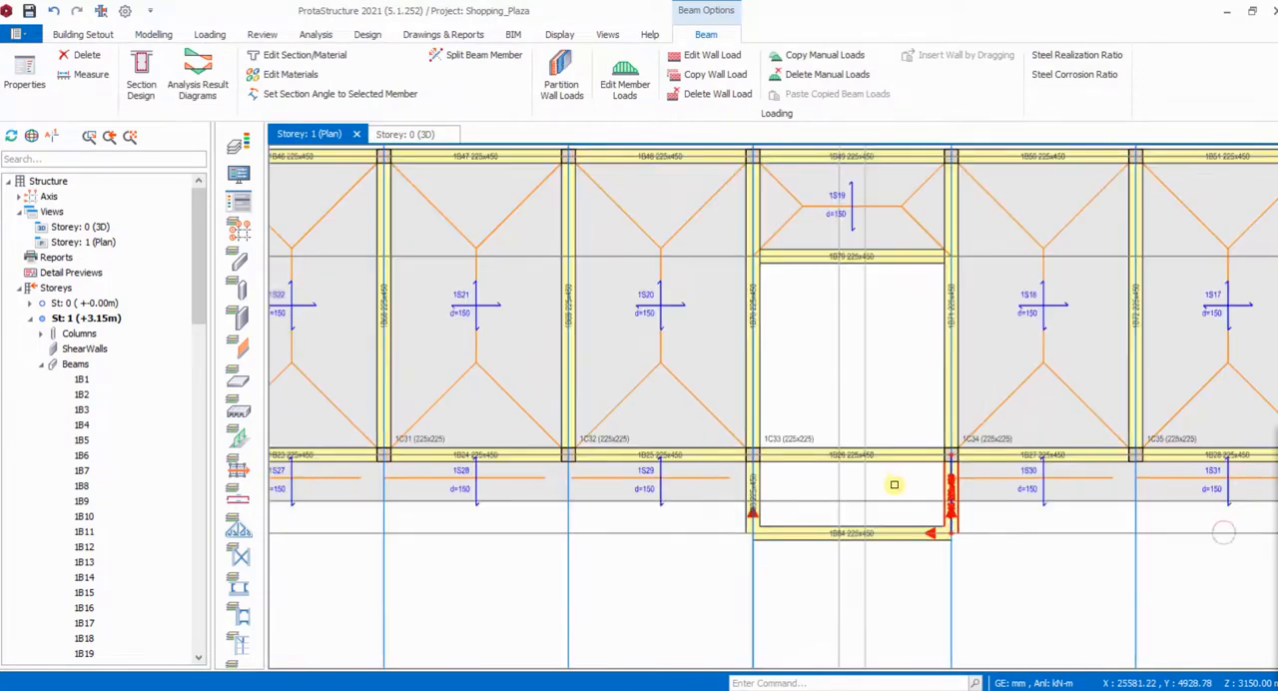
{"action": "left_click", "coordinate": [409, 134]}
{"action": "middle_click_drag", "start_coordinate": [915, 465], "coordinate": [947, 412]}
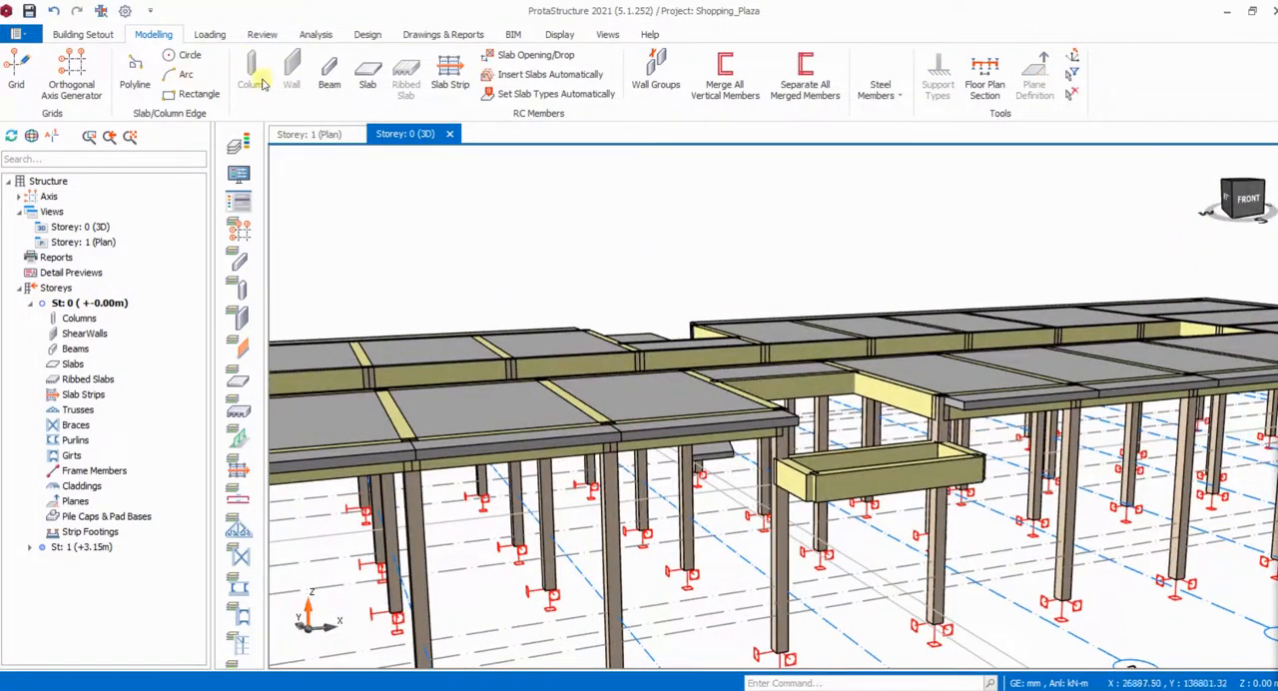
- In the Storey 1 plan, insert a 150 mm slab at -850 mm relative level by Beam Region within the landing beams, and show it in 3D
{"action": "left_click", "coordinate": [329, 133]}
{"action": "middle_click_drag", "start_coordinate": [857, 480], "coordinate": [760, 460]}
{"action": "scroll", "coordinate": [915, 490], "scroll_direction": "up", "scroll_amount": 2}
{"action": "scroll", "coordinate": [939, 439], "scroll_direction": "down", "scroll_amount": 2}
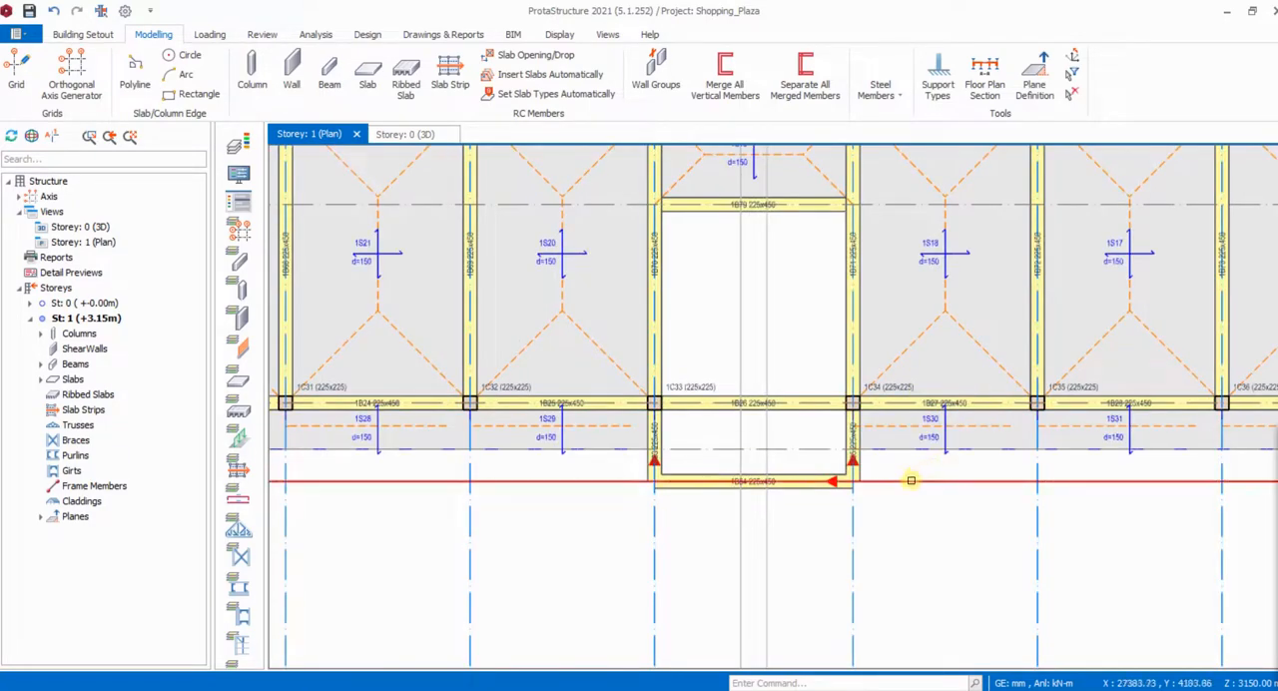
{"action": "scroll", "coordinate": [943, 445], "scroll_direction": "up", "scroll_amount": 2}
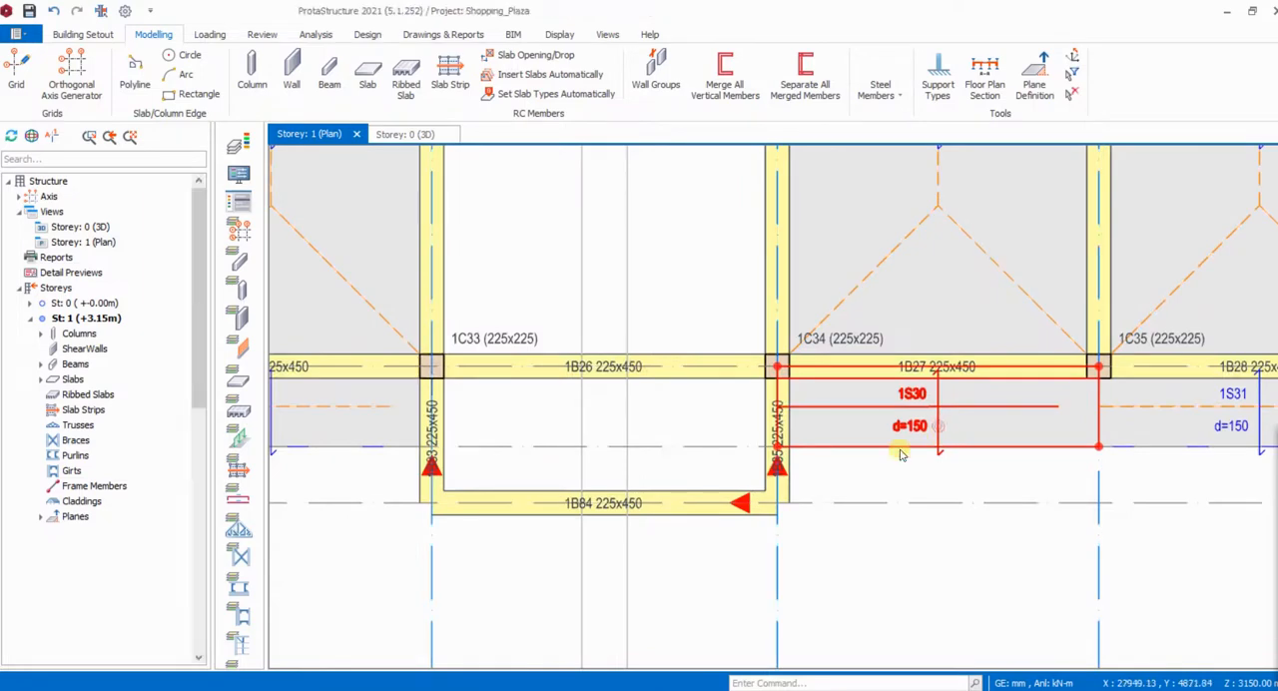
{"action": "left_click", "coordinate": [939, 426]}
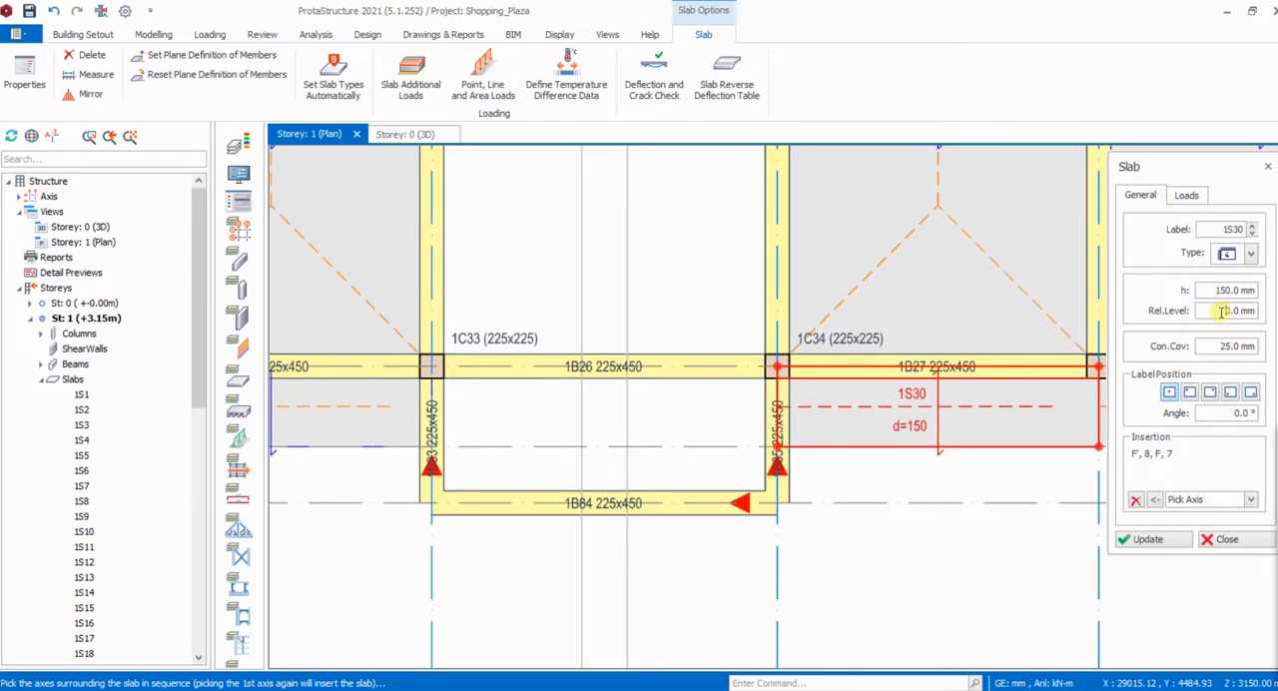
{"action": "left_click_drag", "start_coordinate": [1222, 311], "coordinate": [1257, 312]}
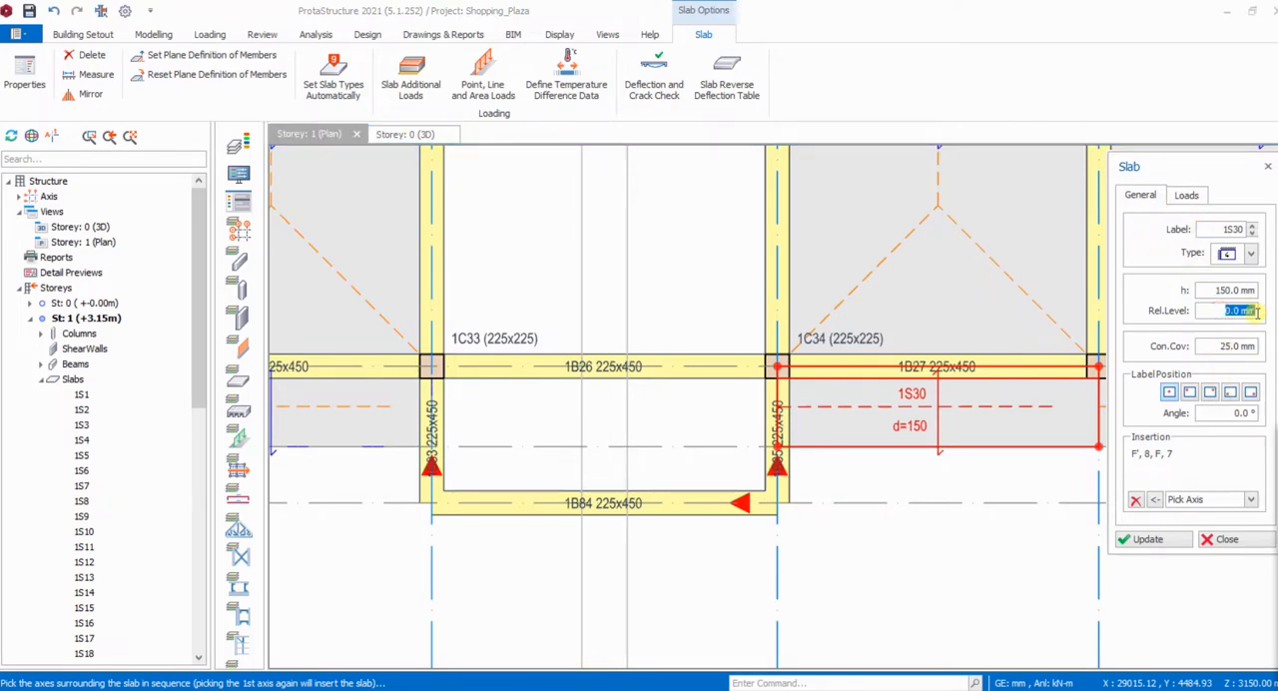
{"action": "type", "text": "-85"}
{"action": "left_click", "coordinate": [1251, 499]}
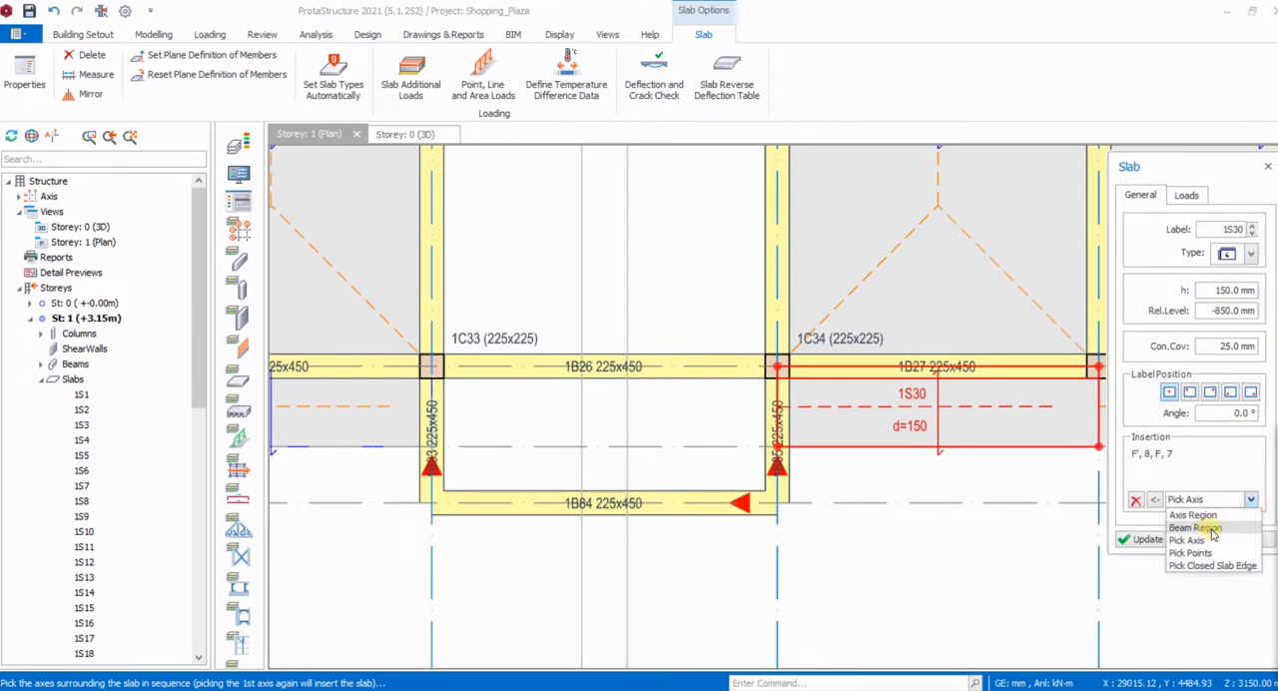
{"action": "left_click", "coordinate": [1210, 529]}
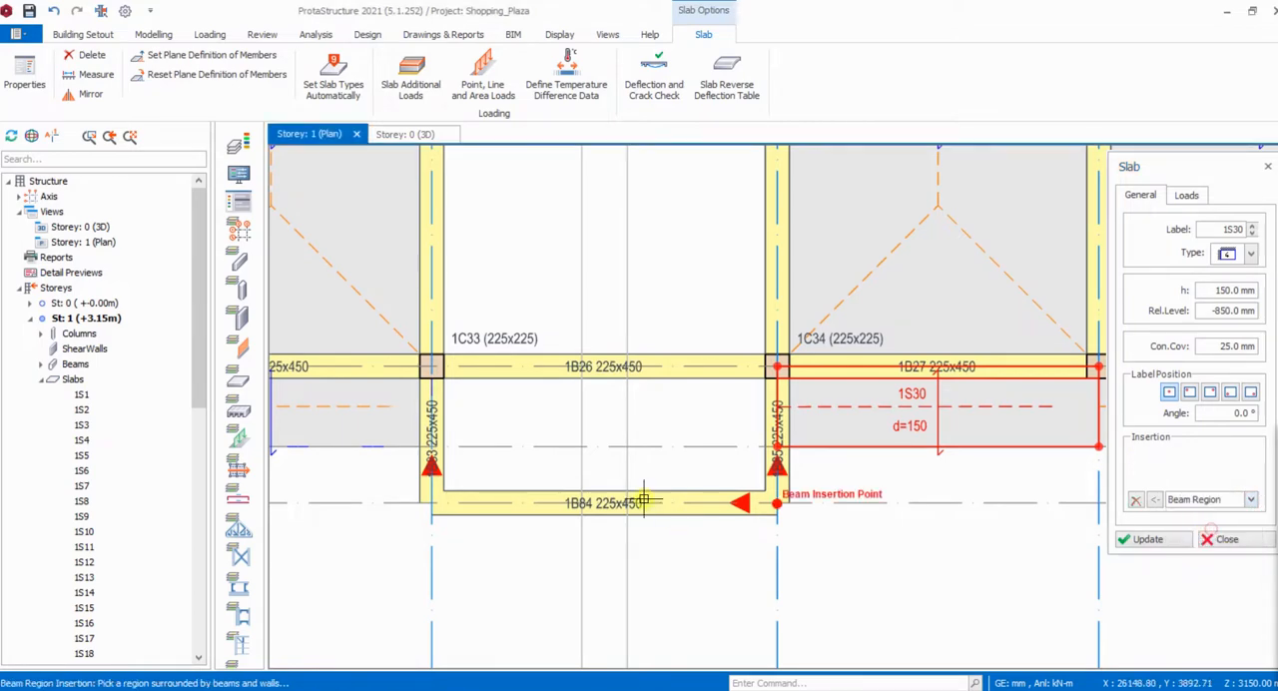
{"action": "left_click", "coordinate": [653, 438]}
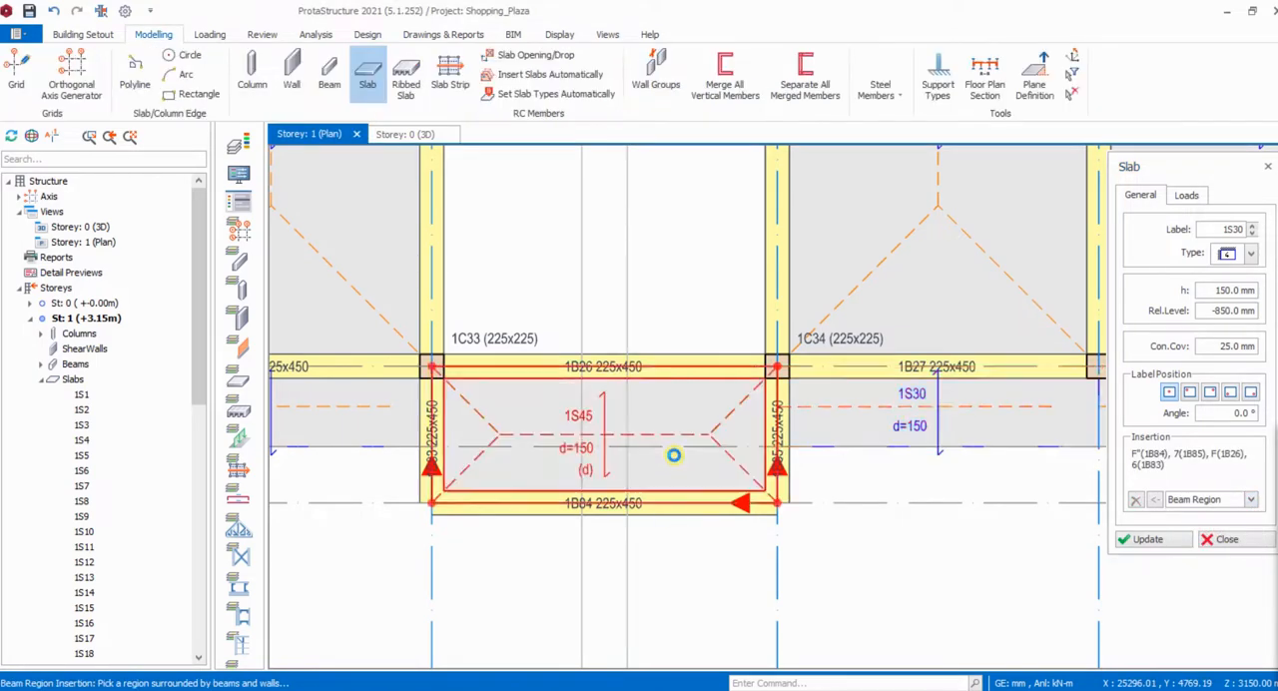
{"action": "left_click", "coordinate": [1220, 540]}
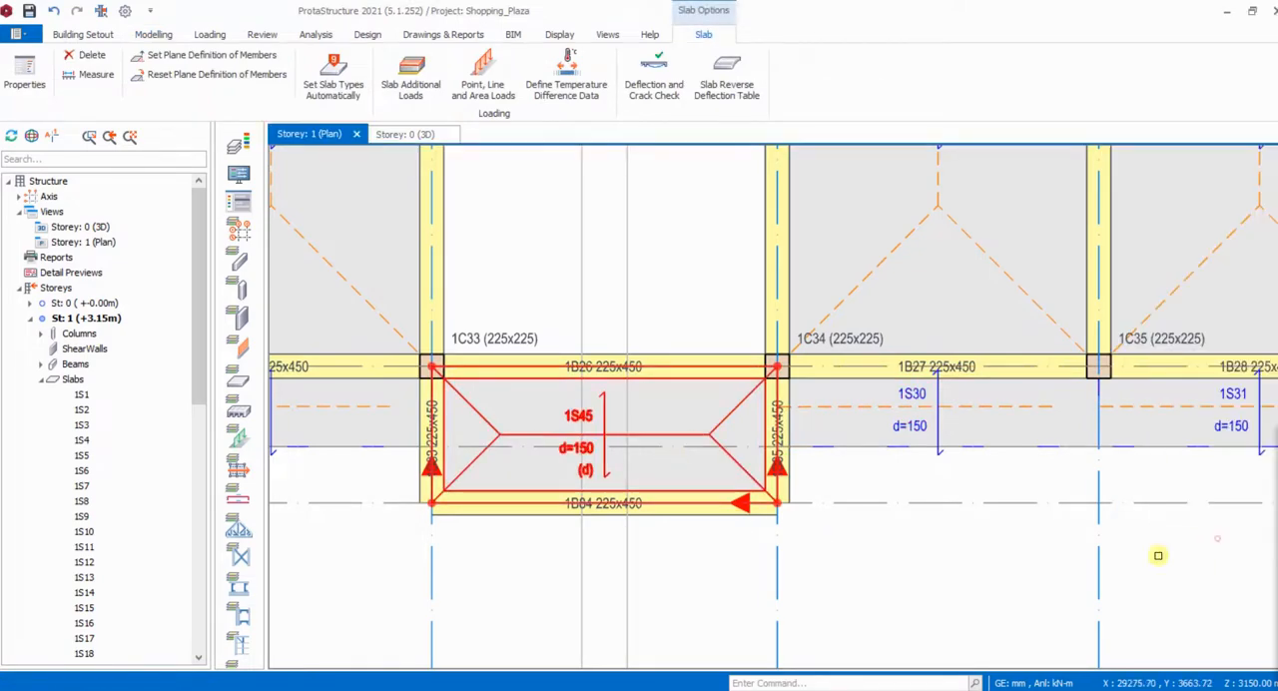
{"action": "left_click", "coordinate": [417, 136]}
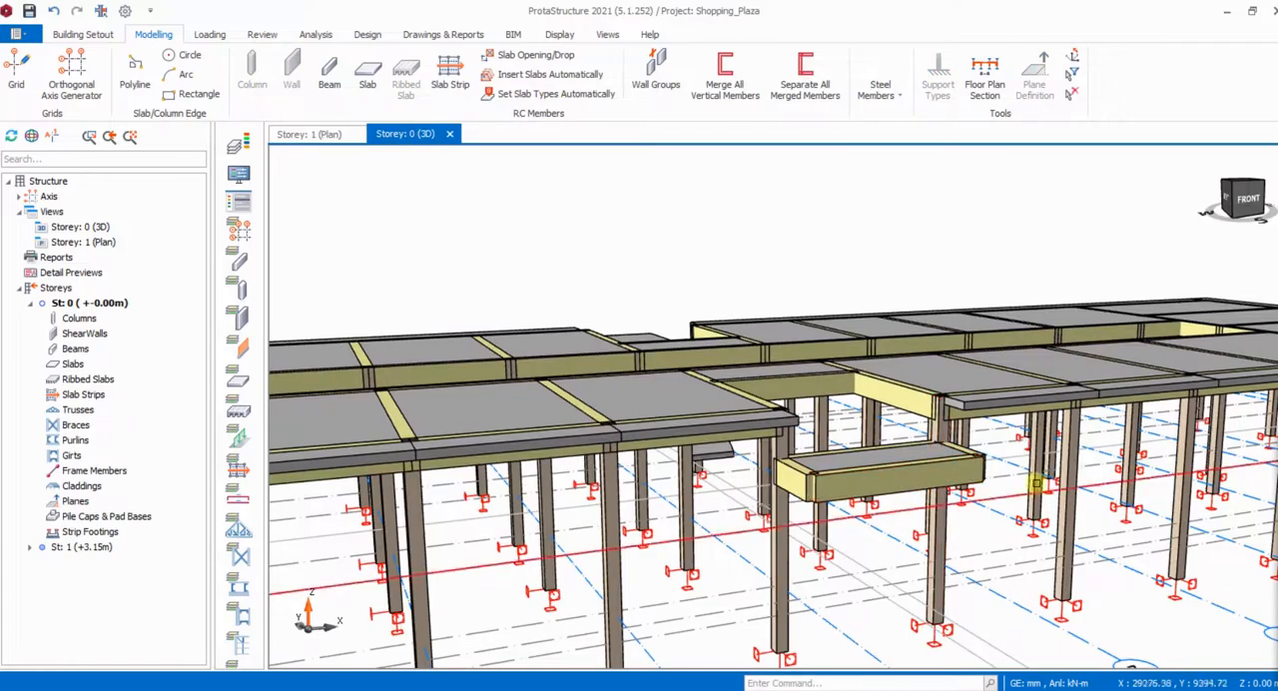